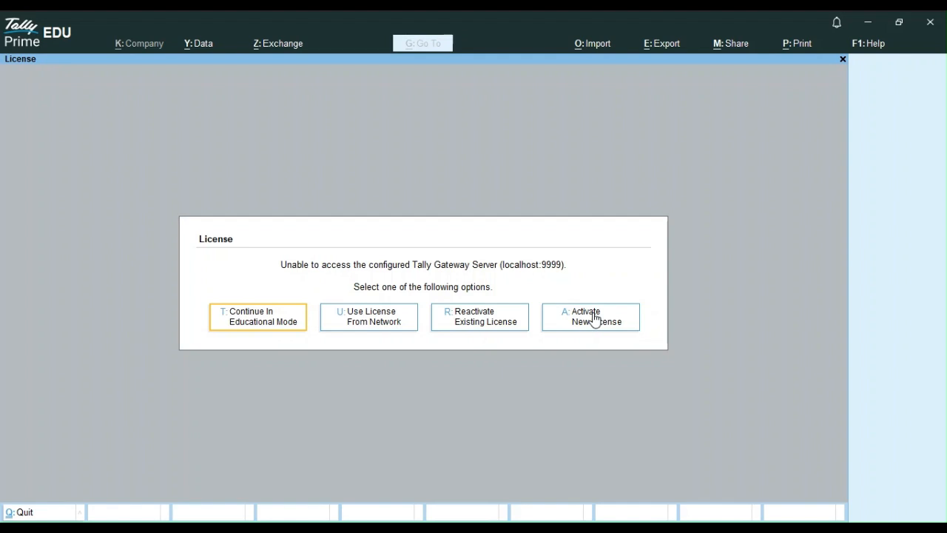
# Continue in Educational Mode and open the form for creating a new company.
pyautogui.click(240, 325)
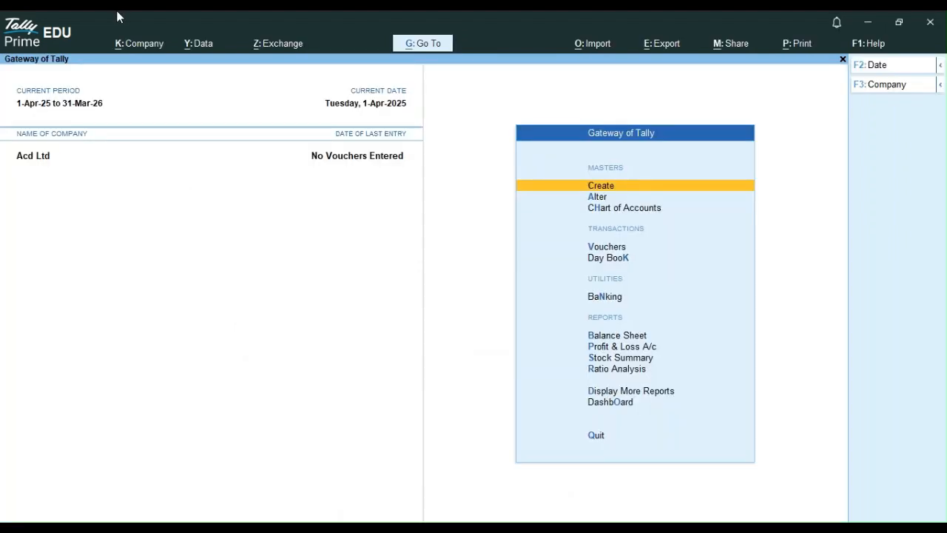
pyautogui.click(138, 44)
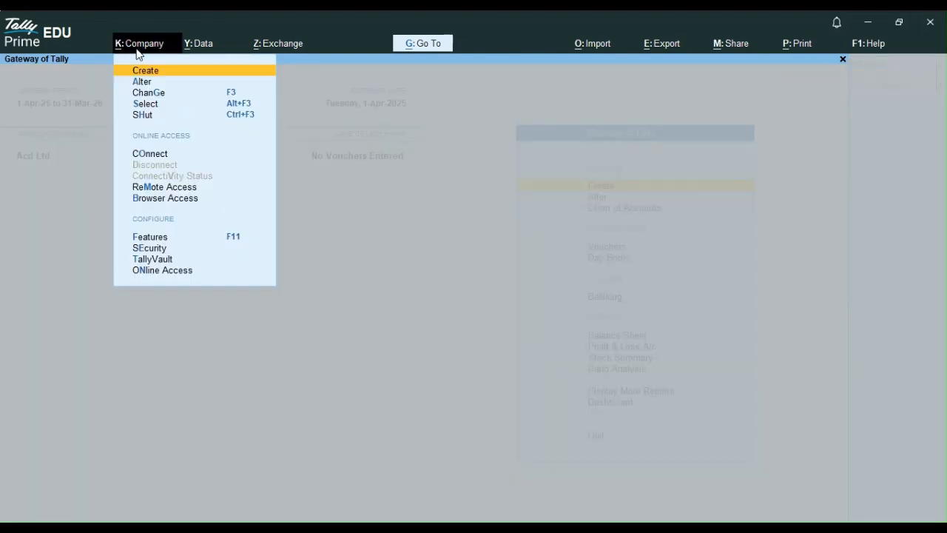
pyautogui.press('Return')
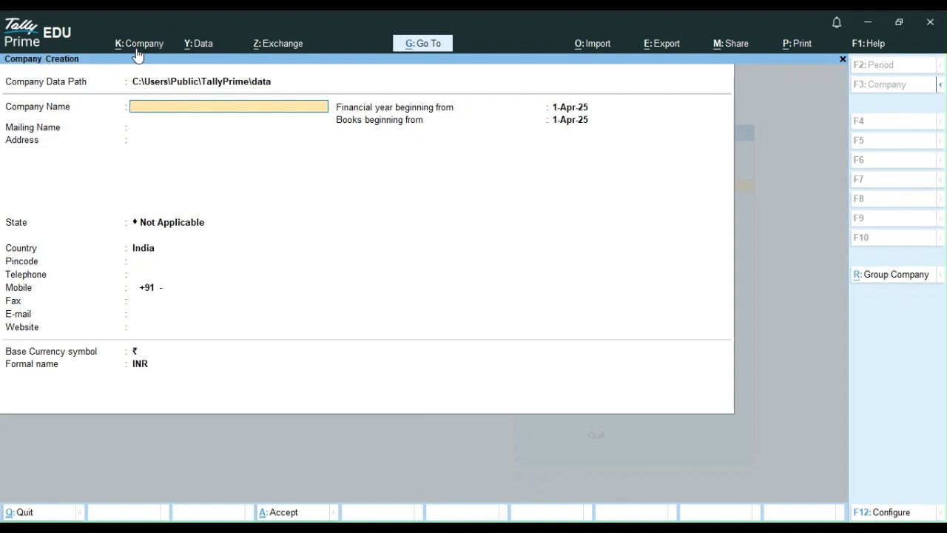
# Name the company Bmk Company, keep the same mailing name and leave the address blank.
pyautogui.write('Bmkc')
pyautogui.press('BackSpace')
pyautogui.write('Company')
pyautogui.press('Return')
pyautogui.press('Return')
pyautogui.press('Return')
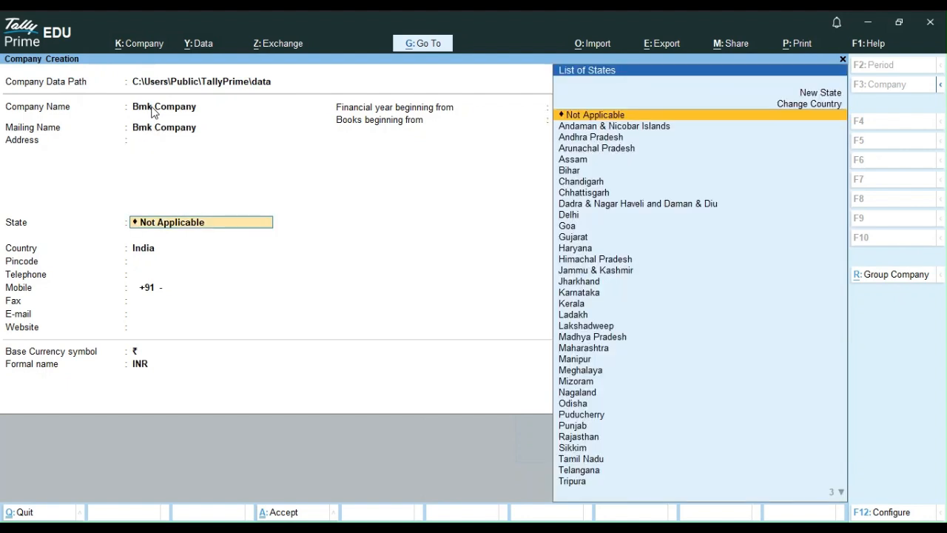
# Set the company's state to Uttar Pradesh, leaving the contact fields empty and the year, books and currency symbol at their defaults.
pyautogui.write('U')
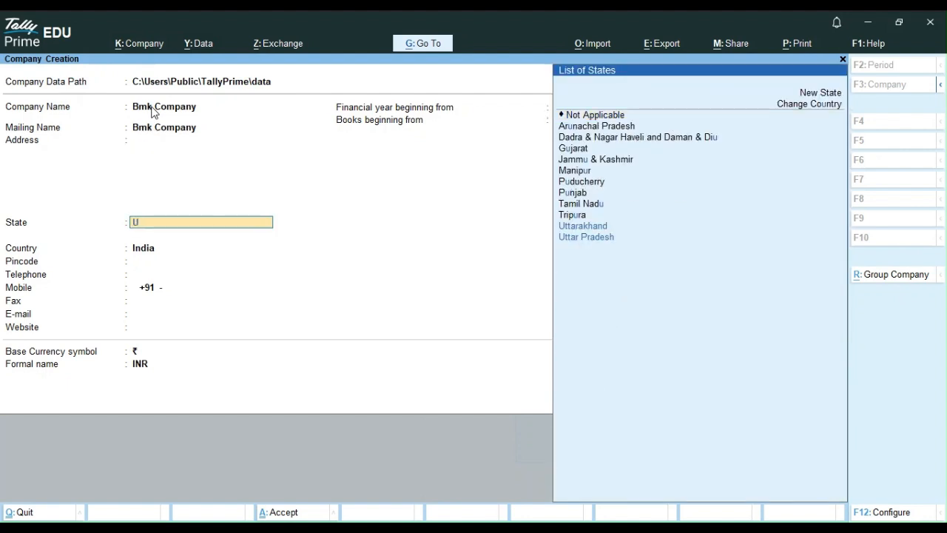
pyautogui.click(599, 238)
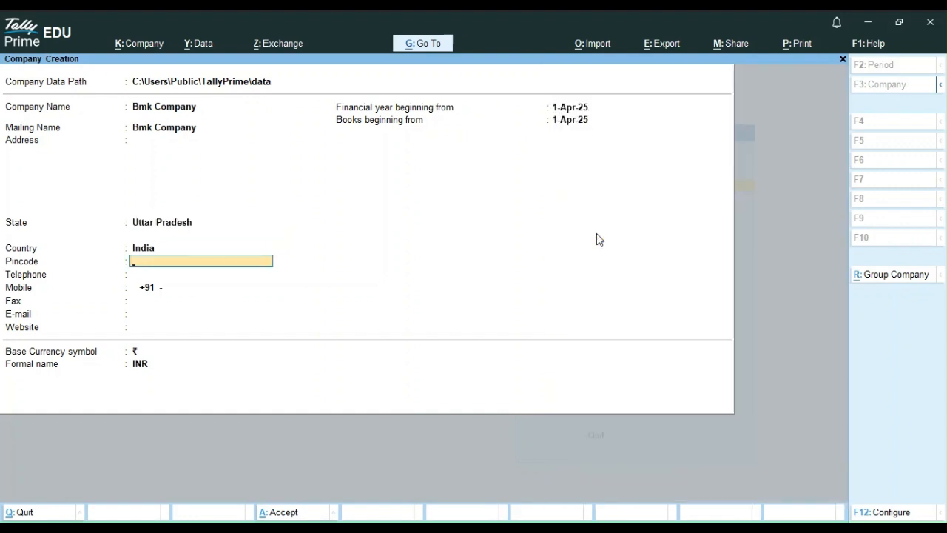
pyautogui.press('Return')
pyautogui.press('Return')
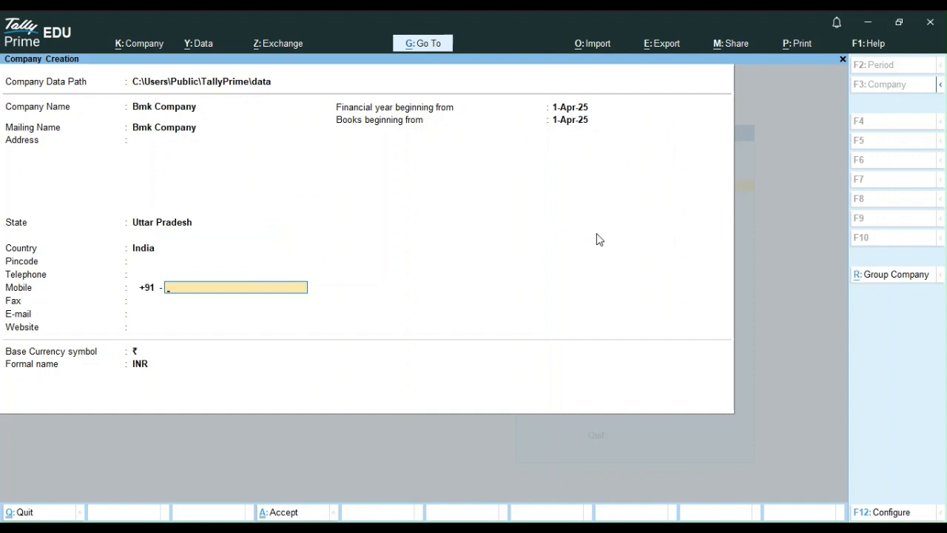
pyautogui.press('Return')
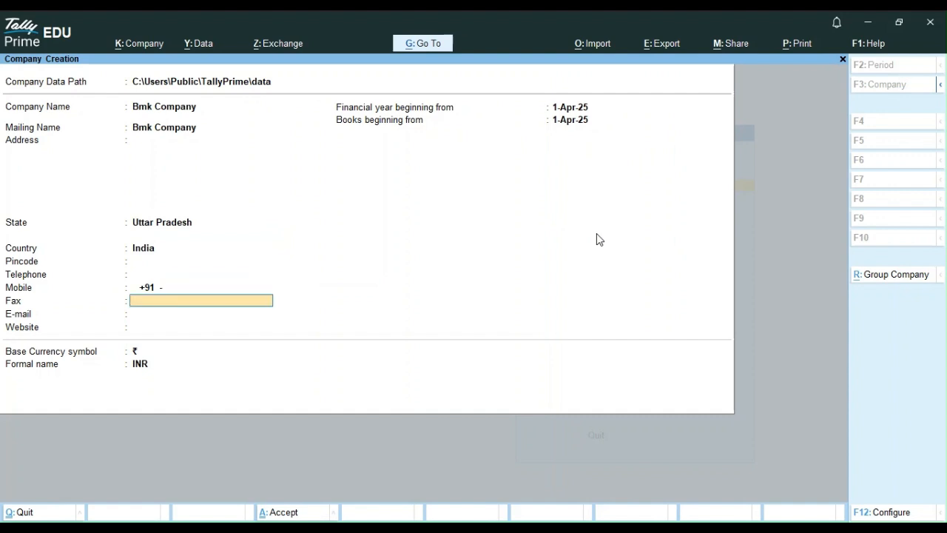
pyautogui.press('Return')
pyautogui.press('Return')
pyautogui.press('Return')
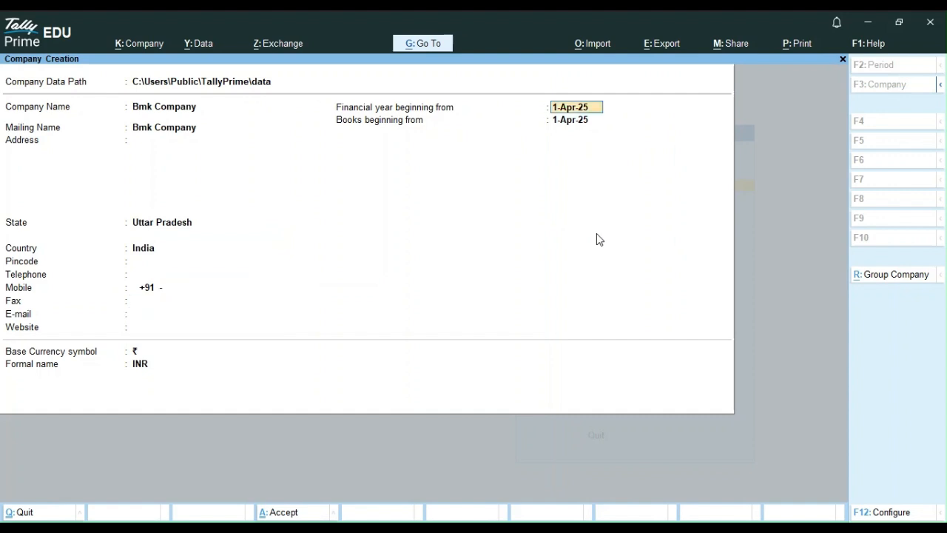
pyautogui.press('Return')
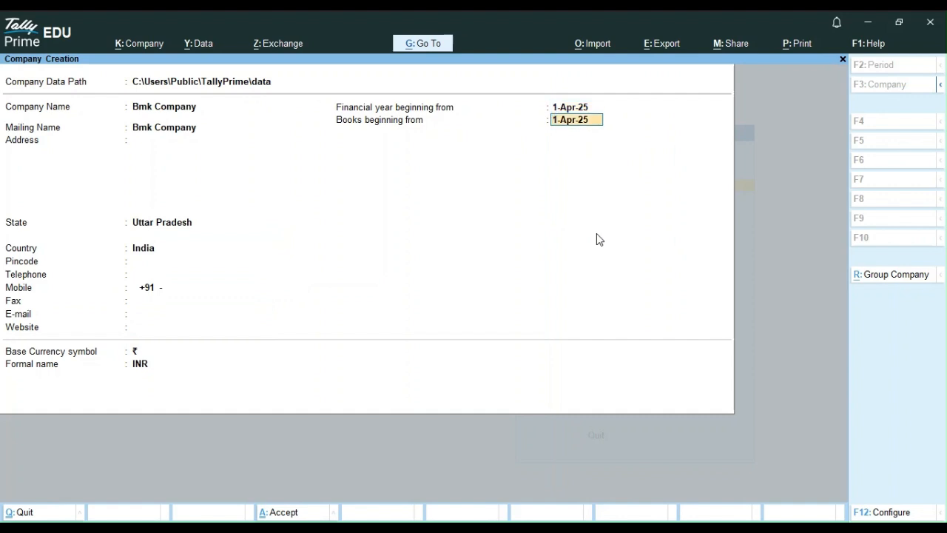
pyautogui.press('Return')
pyautogui.press('Return')
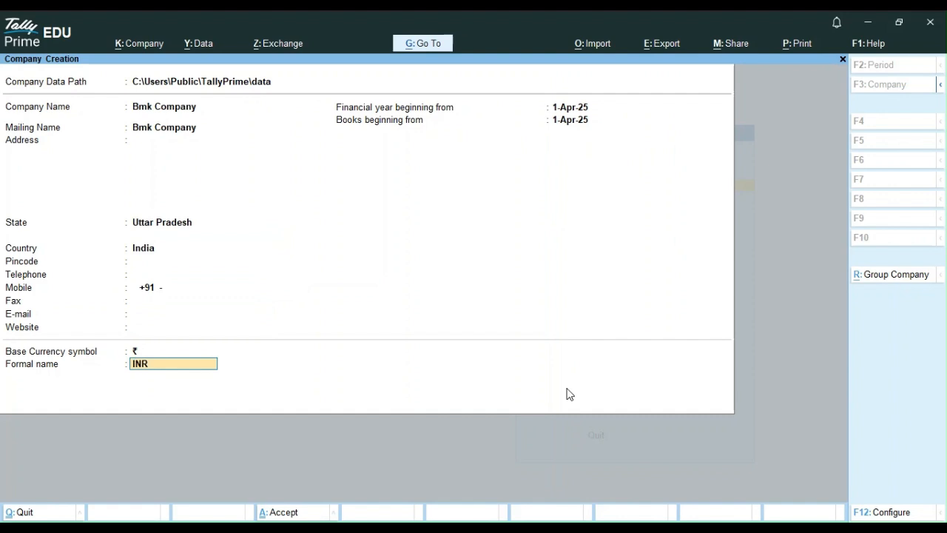
# Save the new company and accept its default company features.
pyautogui.press('ctrl')
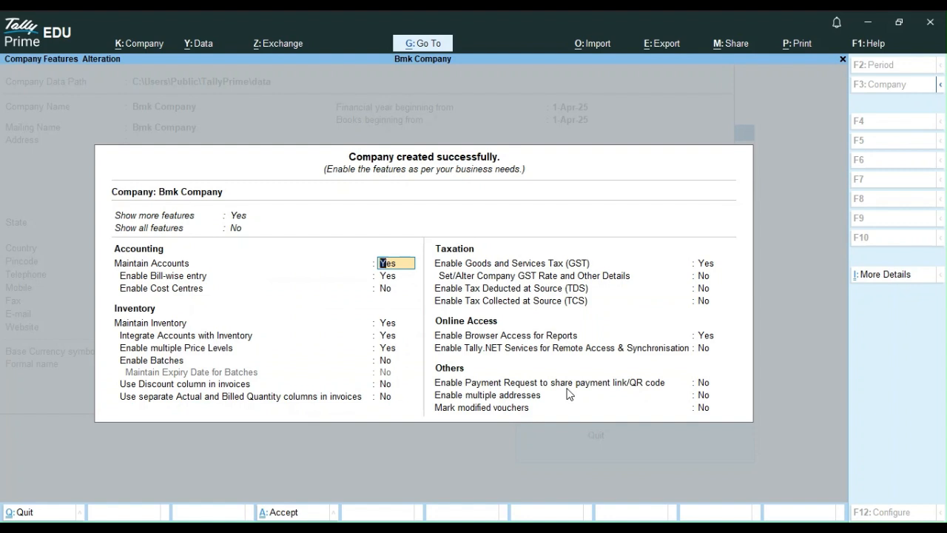
pyautogui.press('ctrl')
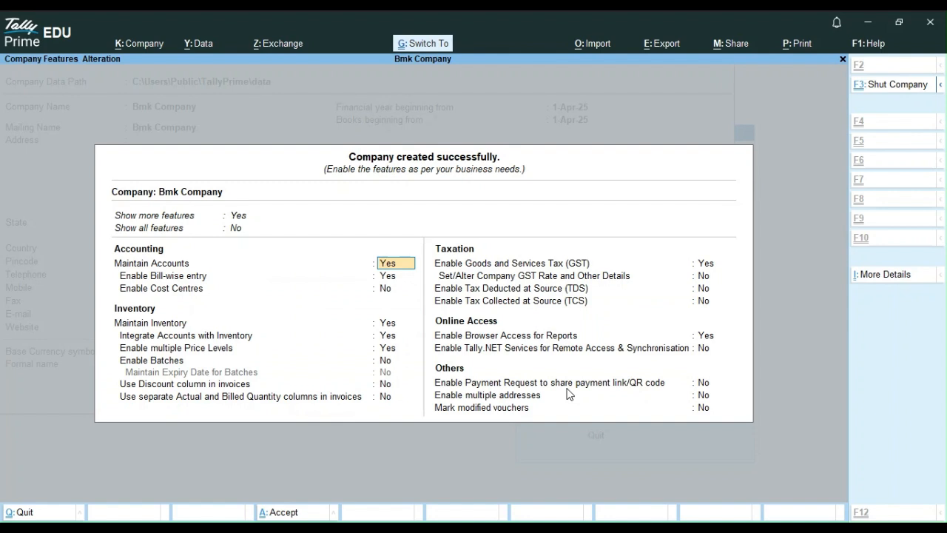
pyautogui.hotkey('ctrl', 'a')
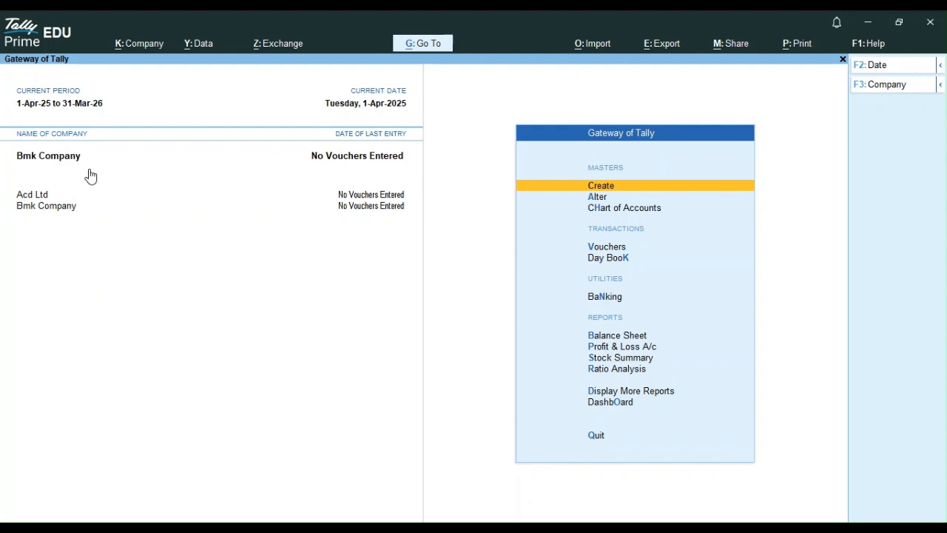
pyautogui.click(148, 46)
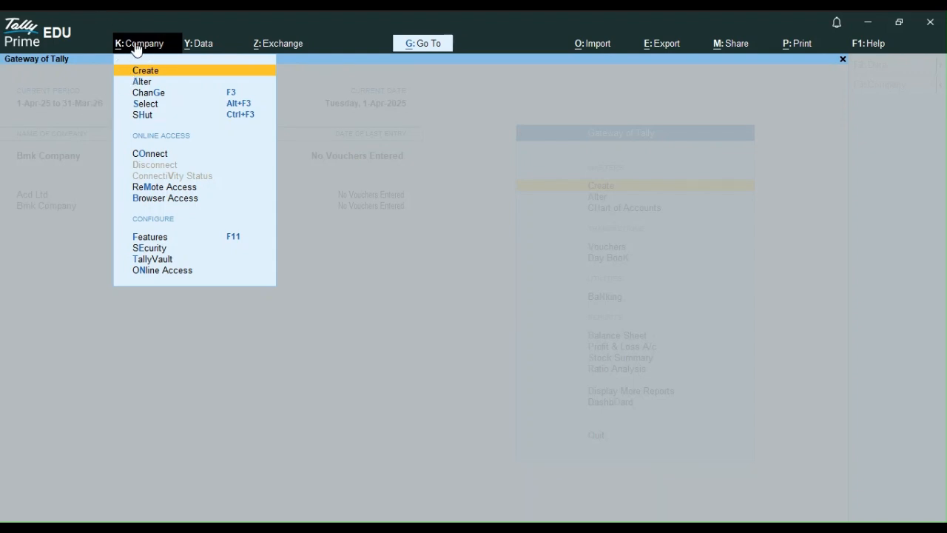
pyautogui.click(108, 142)
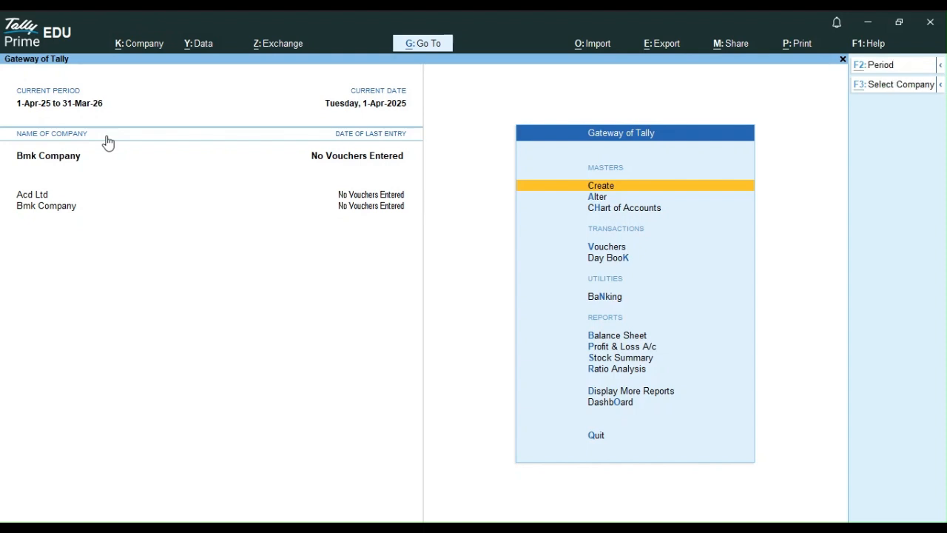
# Open Bmk Company for alteration and change its company name and mailing name to BMK Company.
pyautogui.hotkey('alt', 'k')
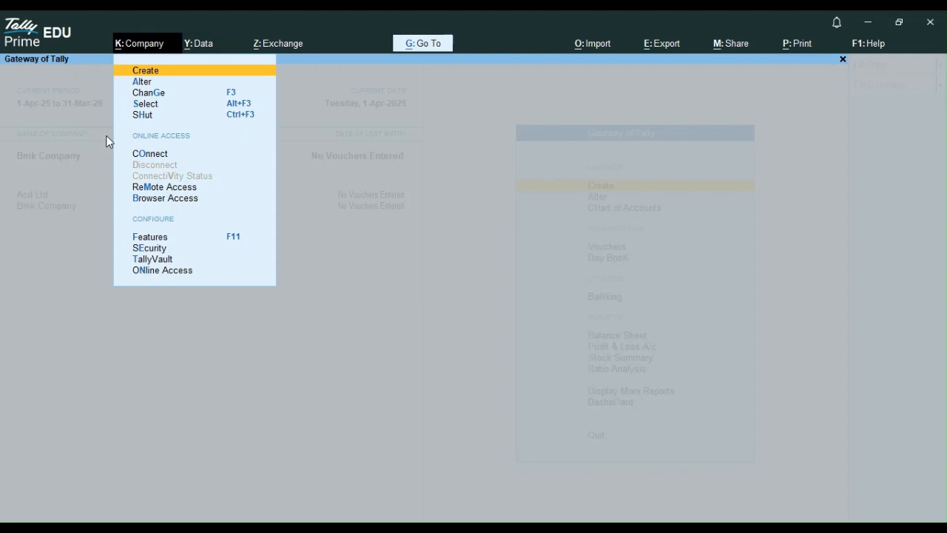
pyautogui.press('Down')
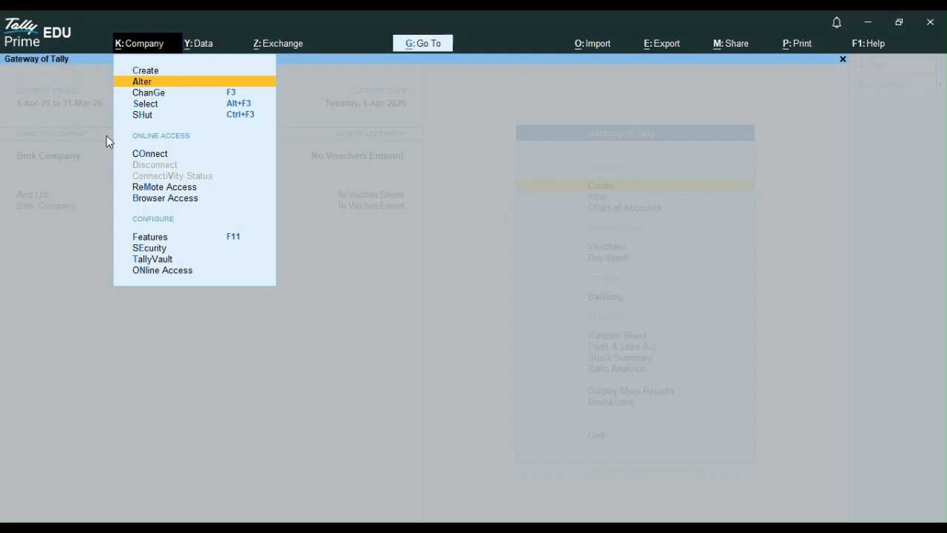
pyautogui.press('Return')
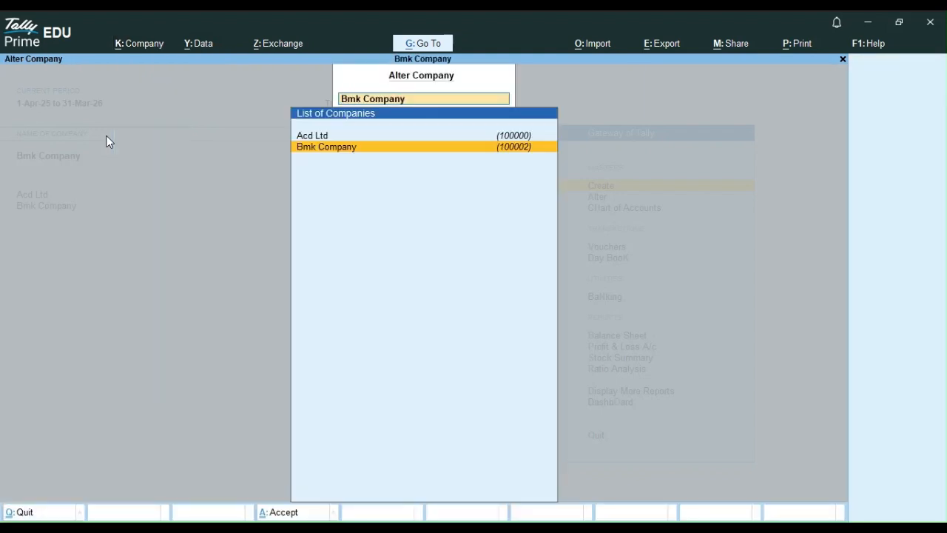
pyautogui.press('Return')
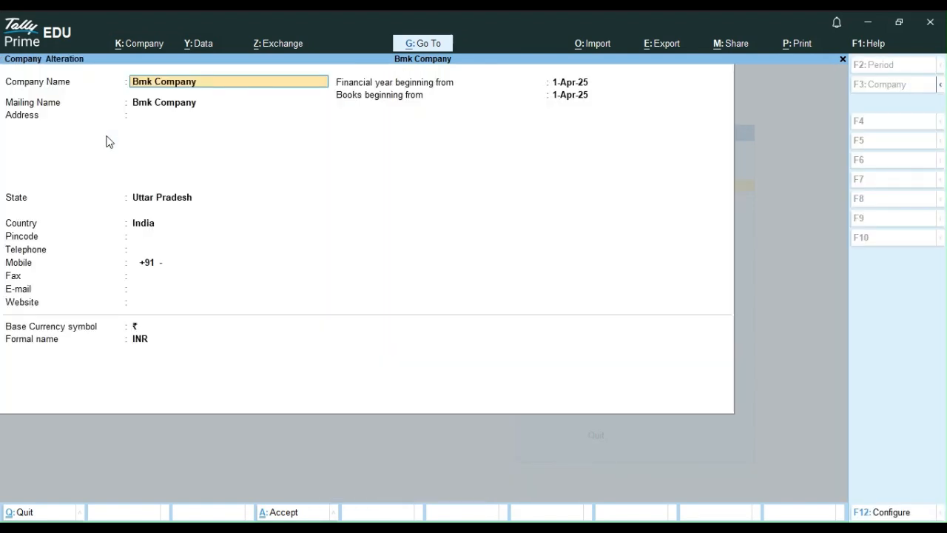
pyautogui.press('Right')
pyautogui.write('MK')
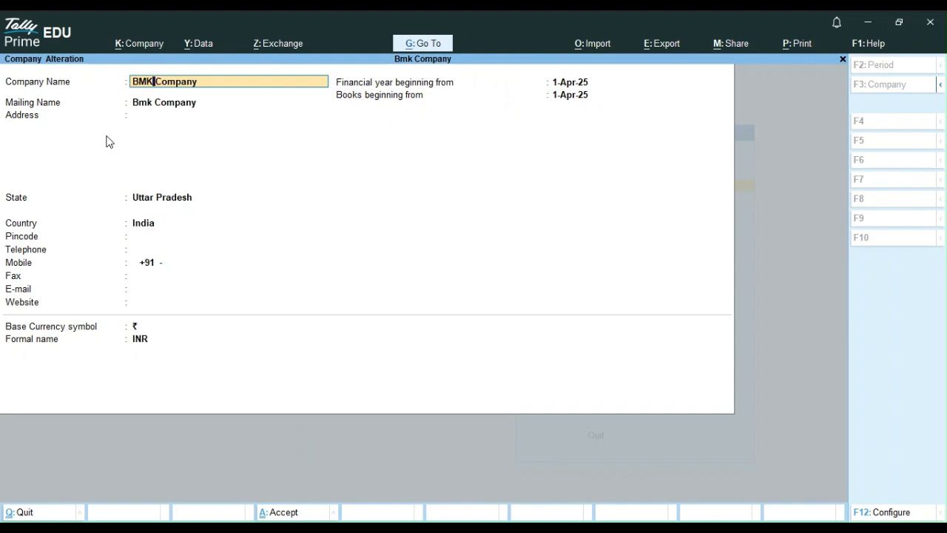
pyautogui.press('Right')
pyautogui.press('Right')
pyautogui.press('Return')
pyautogui.press('Return')
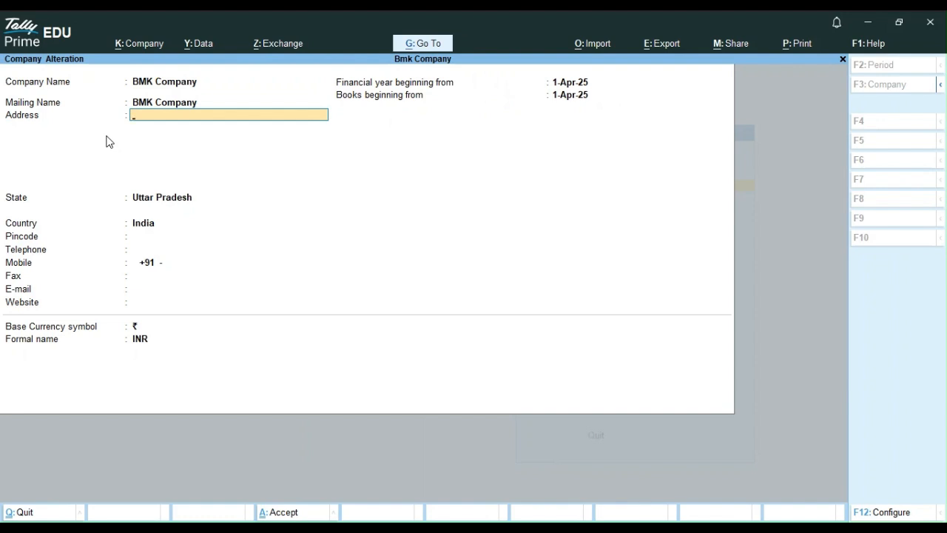
# Set the company's address to Pryagraj, leave the remaining details as they are and save the altered company.
pyautogui.write('Pryagraj')
pyautogui.press('Return')
pyautogui.press('Return')
pyautogui.press('Return')
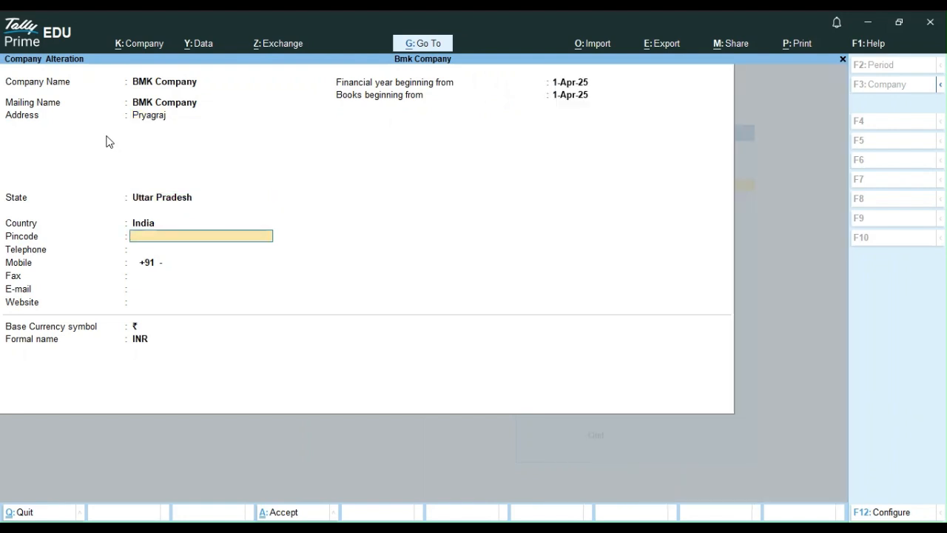
pyautogui.press('Return')
pyautogui.press('Return')
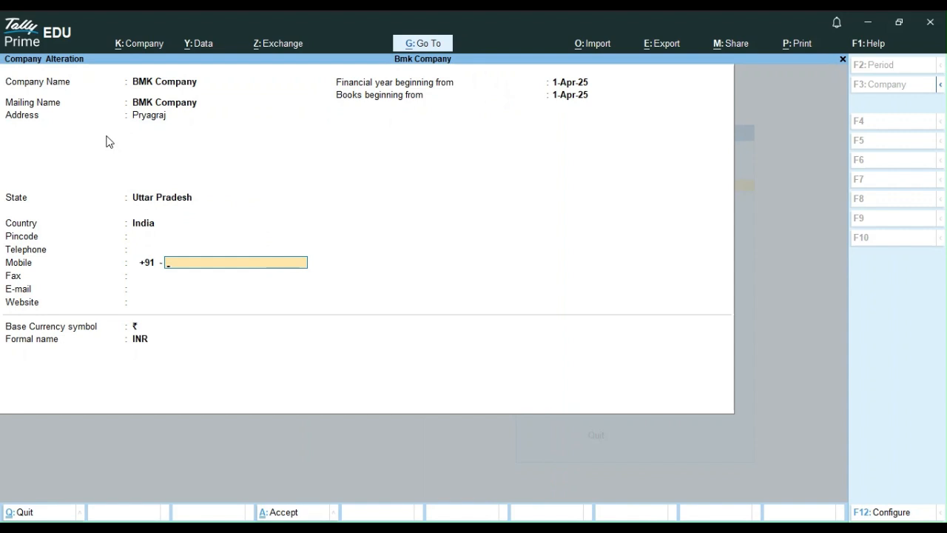
pyautogui.press('Return')
pyautogui.press('Return')
pyautogui.press('Return')
pyautogui.press('Return')
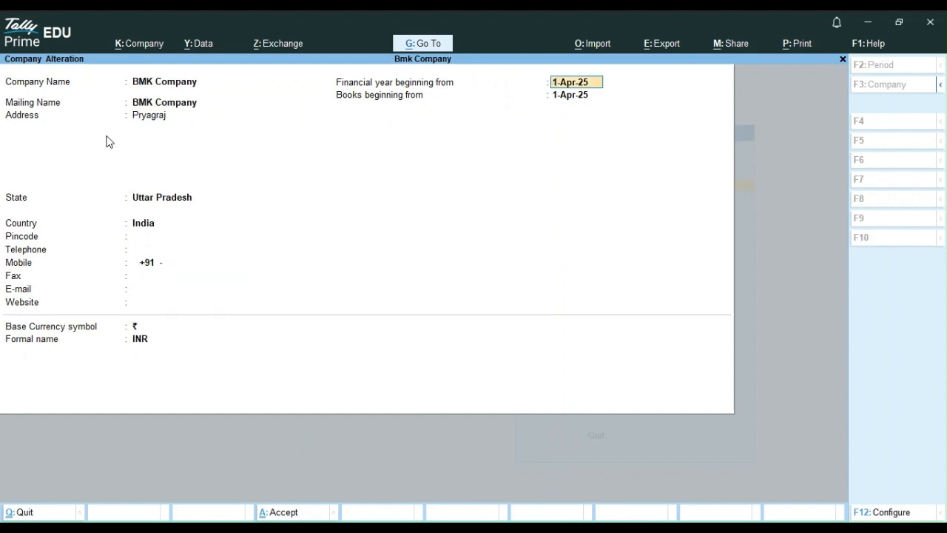
pyautogui.press('ctrl')
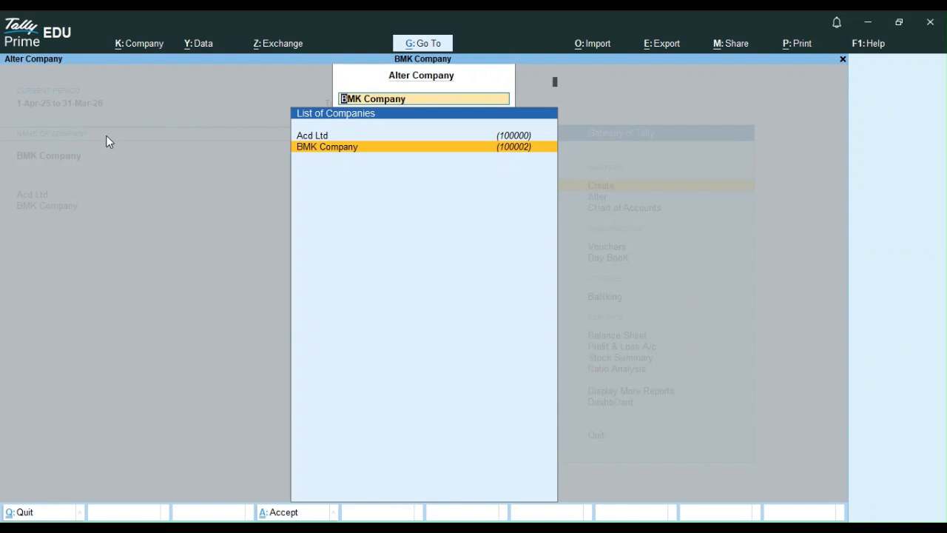
# Start deleting BMK Company from its alteration form, decline the deletion and return to the Gateway of Tally.
pyautogui.press('Return')
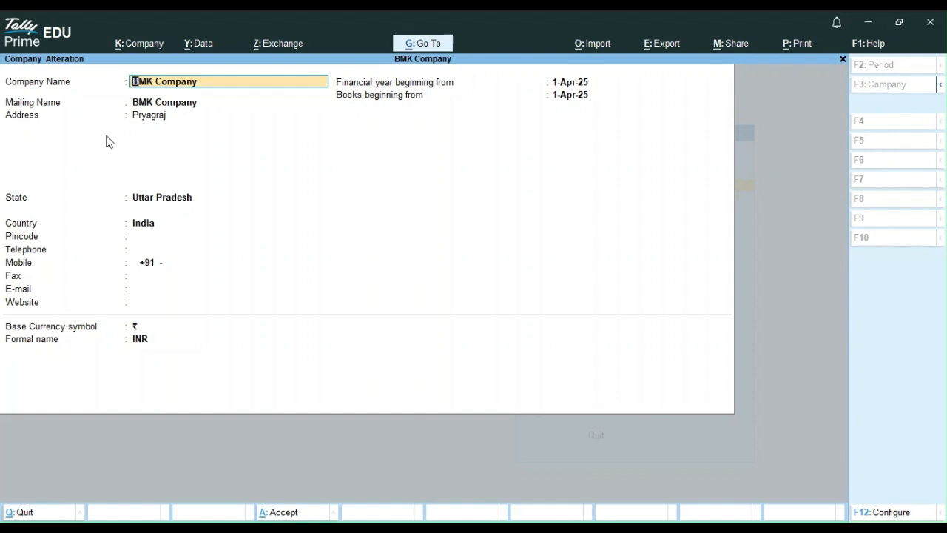
pyautogui.press('alt')
pyautogui.hotkey('alt', 'd')
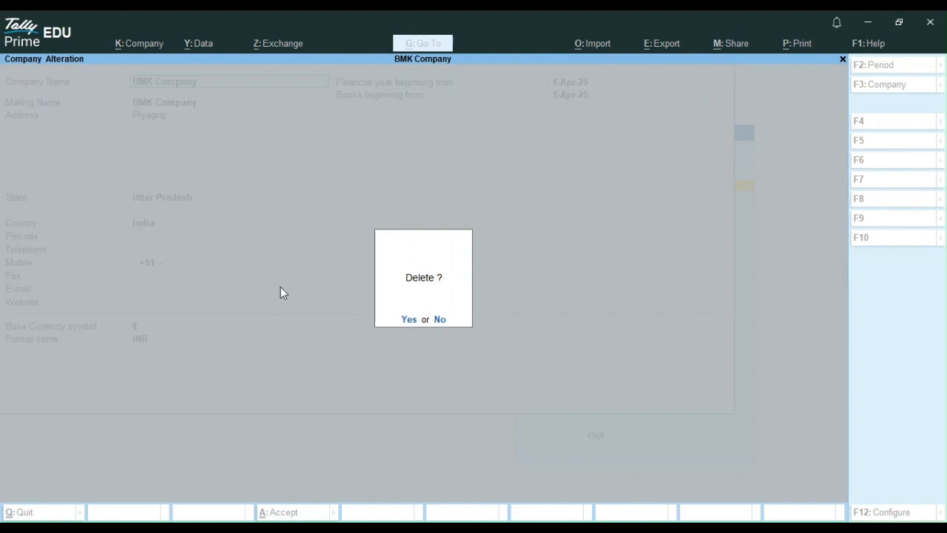
pyautogui.click(441, 324)
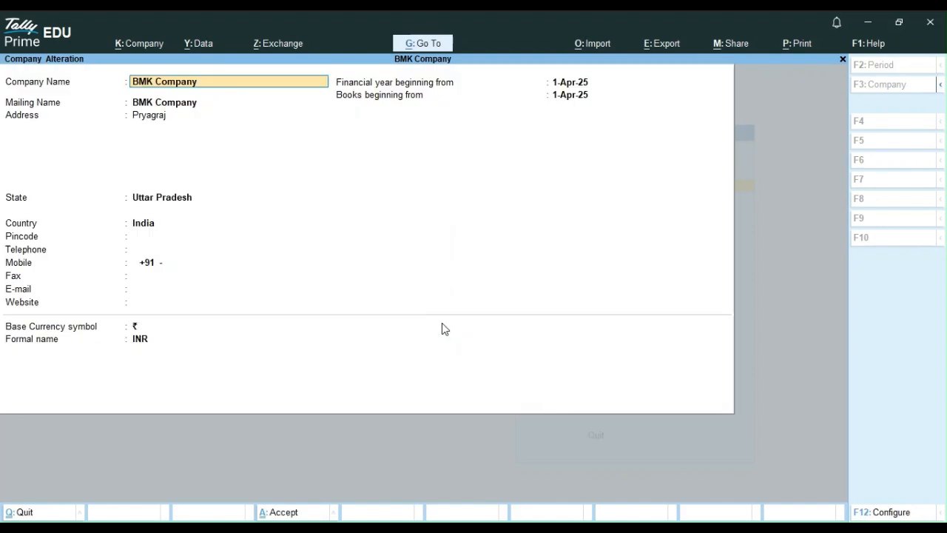
pyautogui.hotkey('ctrl', 'a')
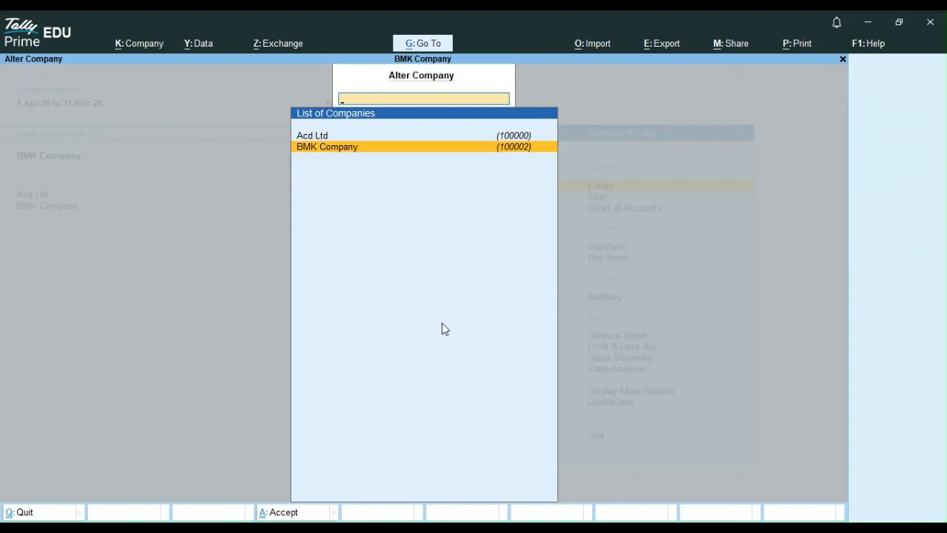
pyautogui.press('Escape')
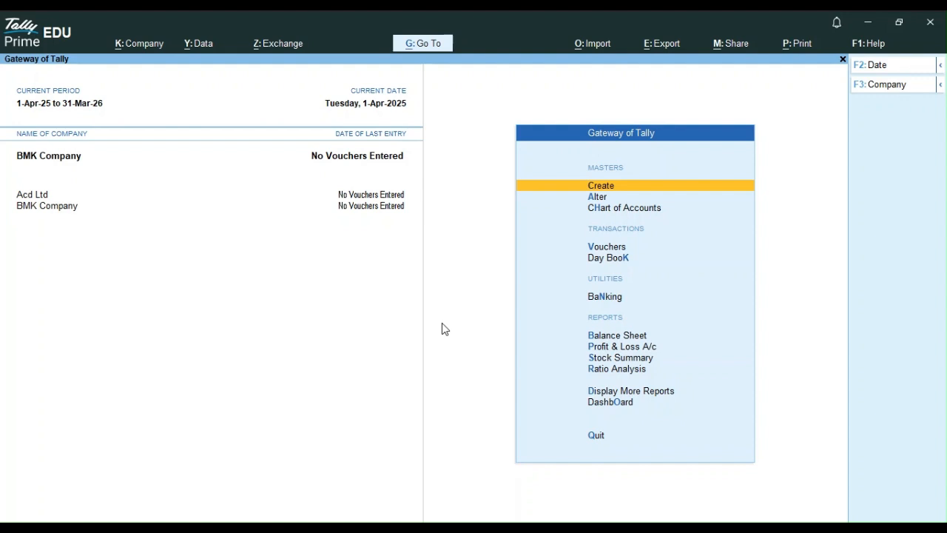
# View the list of masters and the blank Group creation form, and return to the Gateway of Tally.
pyautogui.press('Return')
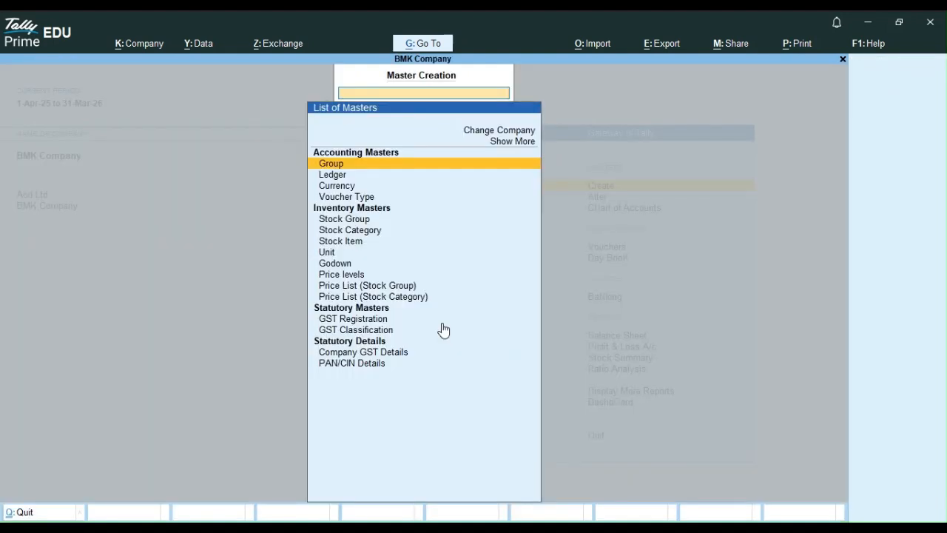
pyautogui.press('Return')
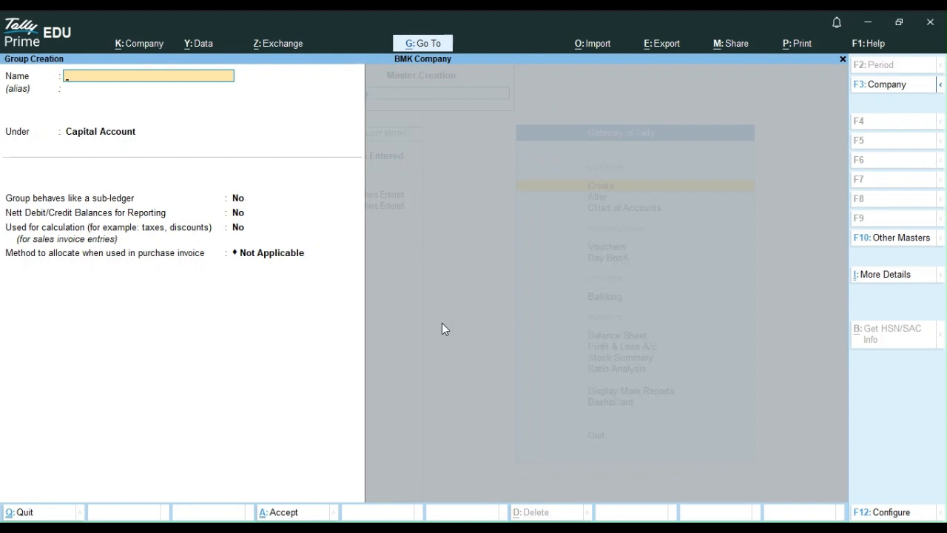
pyautogui.press('Escape')
pyautogui.press('y')
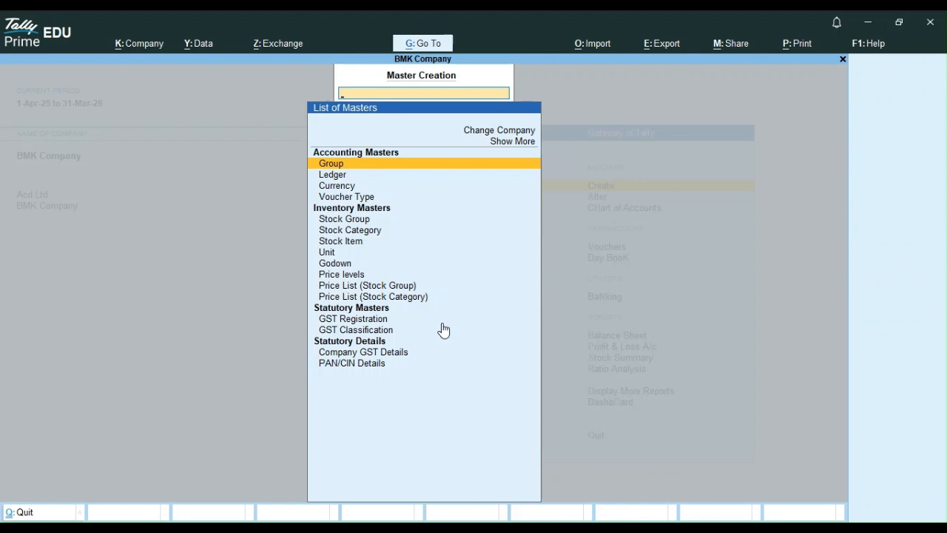
pyautogui.press('Escape')
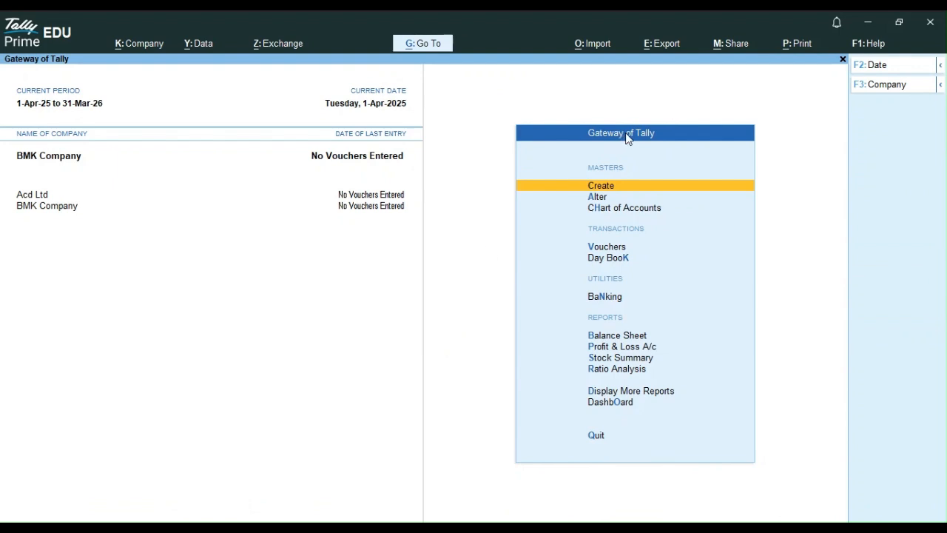
# Create a ledger named Capital accounts under the Capital Account group, save it without an opening balance and return to the Gateway of Tally.
pyautogui.click(604, 182)
pyautogui.press('Down')
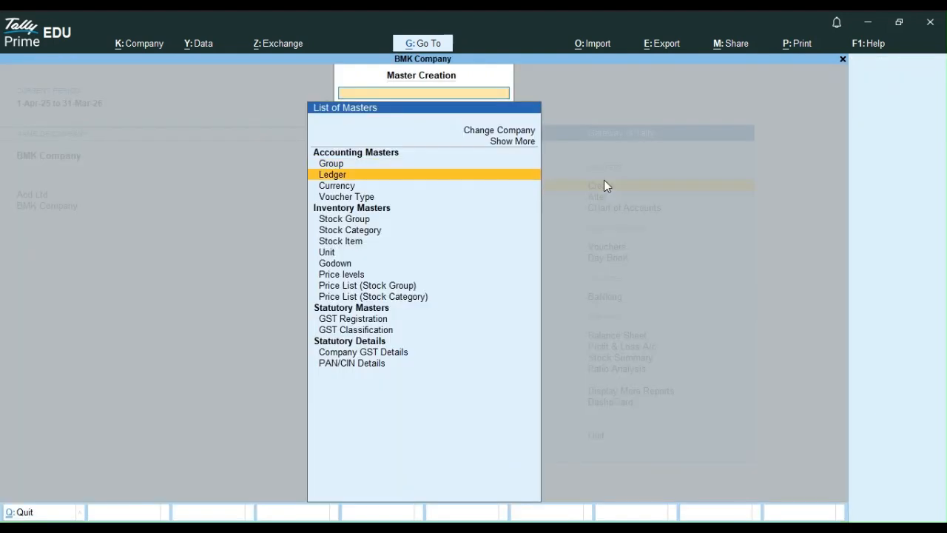
pyautogui.press('Return')
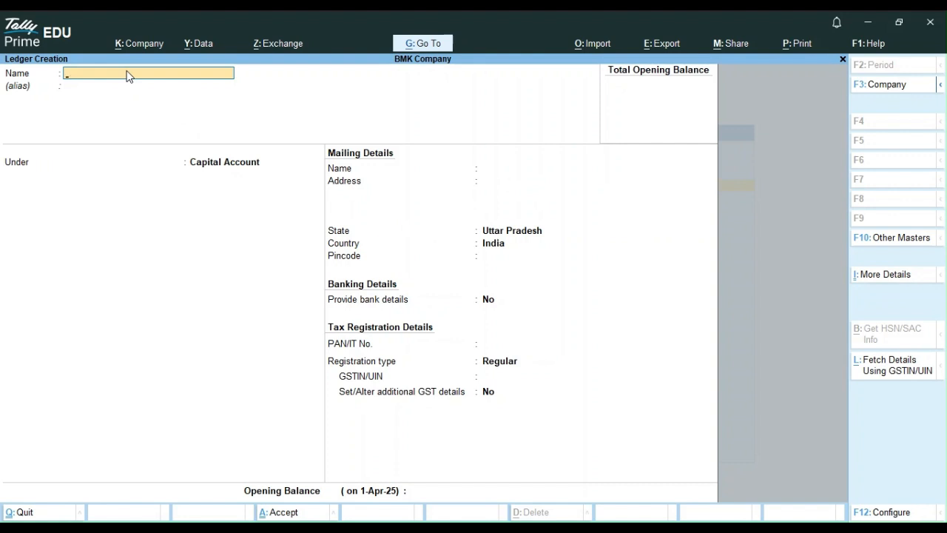
pyautogui.write('Capital accounts')
pyautogui.hotkey('ctrl', 'a')
pyautogui.press('Escape')
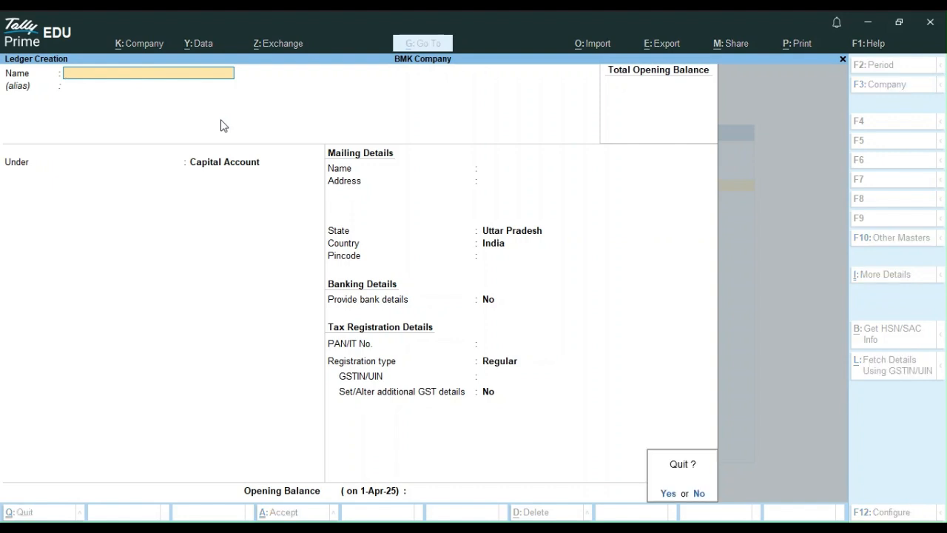
pyautogui.press('y')
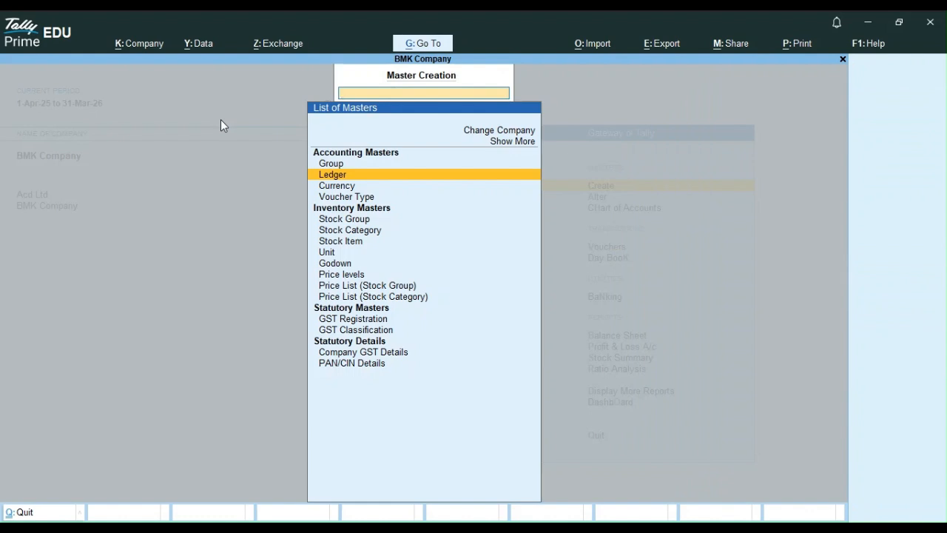
pyautogui.press('Escape')
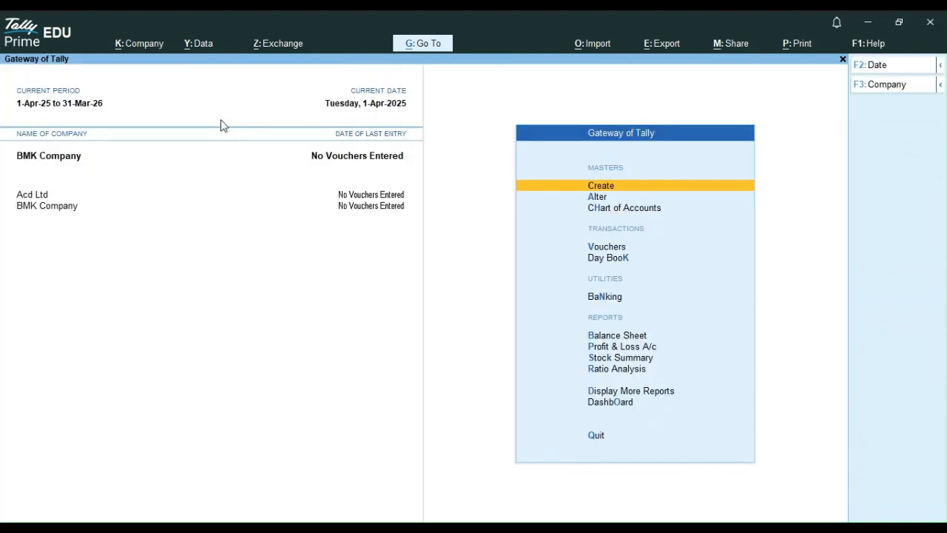
# Delete the Capital Accounts ledger from its alteration form and return to the Gateway of Tally.
pyautogui.press('Down')
pyautogui.press('Return')
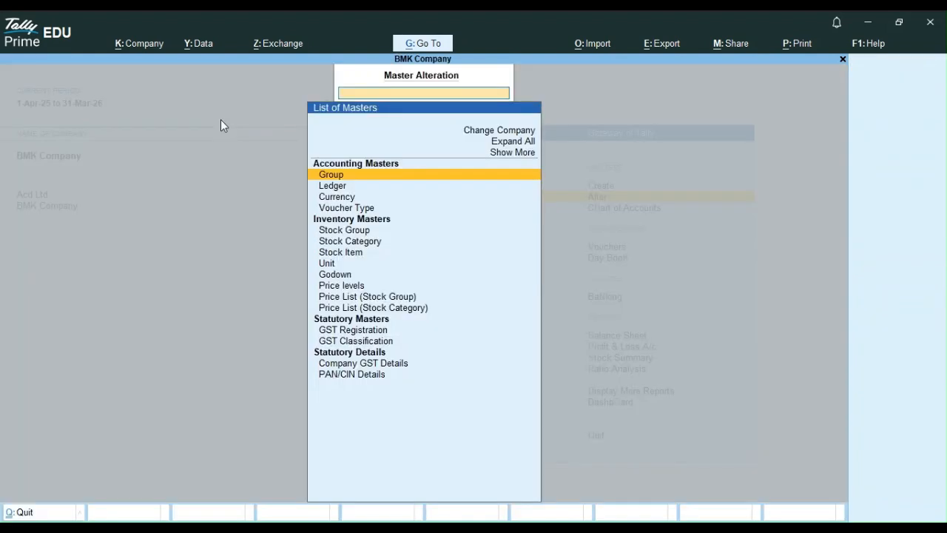
pyautogui.press('Down')
pyautogui.press('Return')
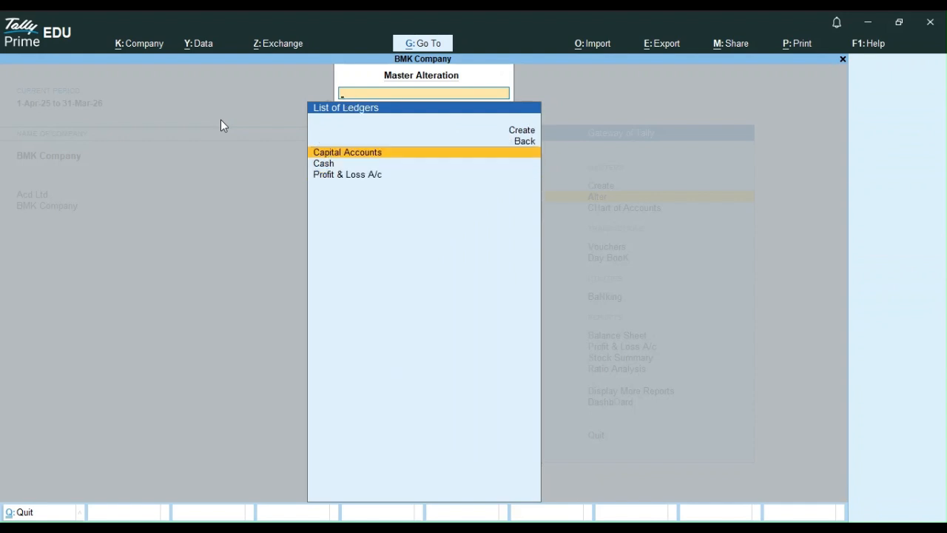
pyautogui.press('Return')
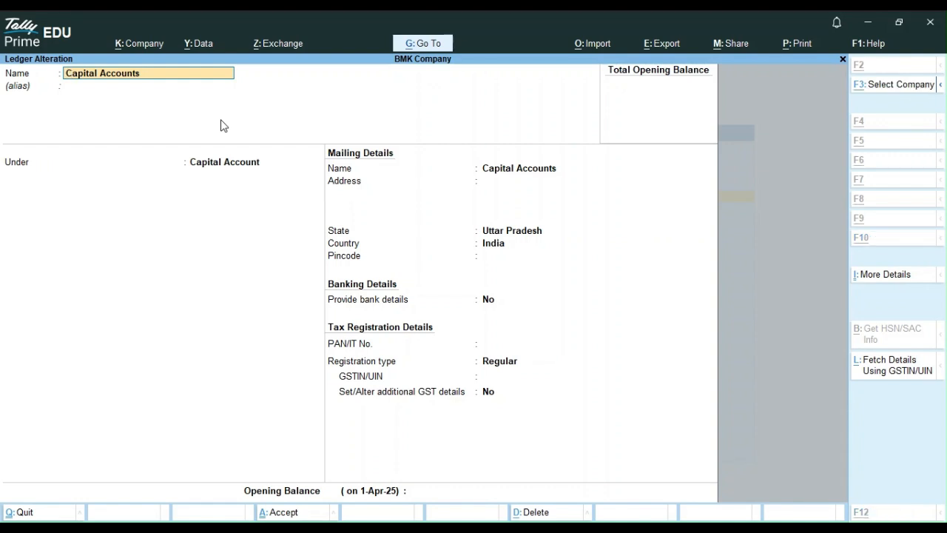
pyautogui.hotkey('alt', 'd')
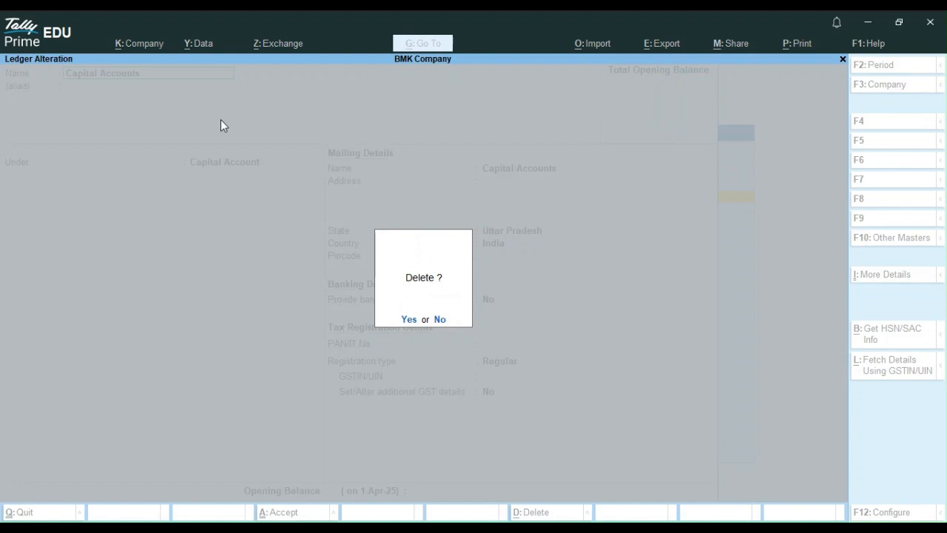
pyautogui.press('Return')
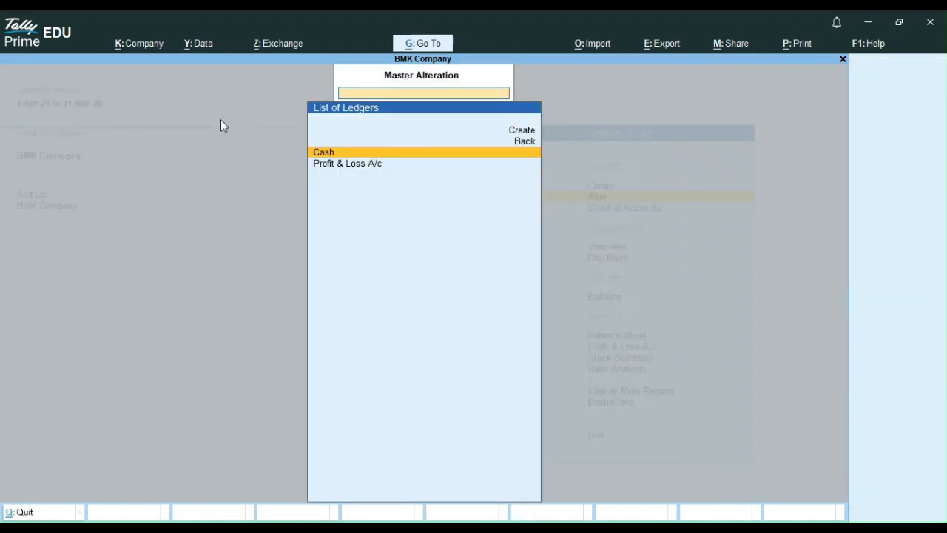
pyautogui.press('Down')
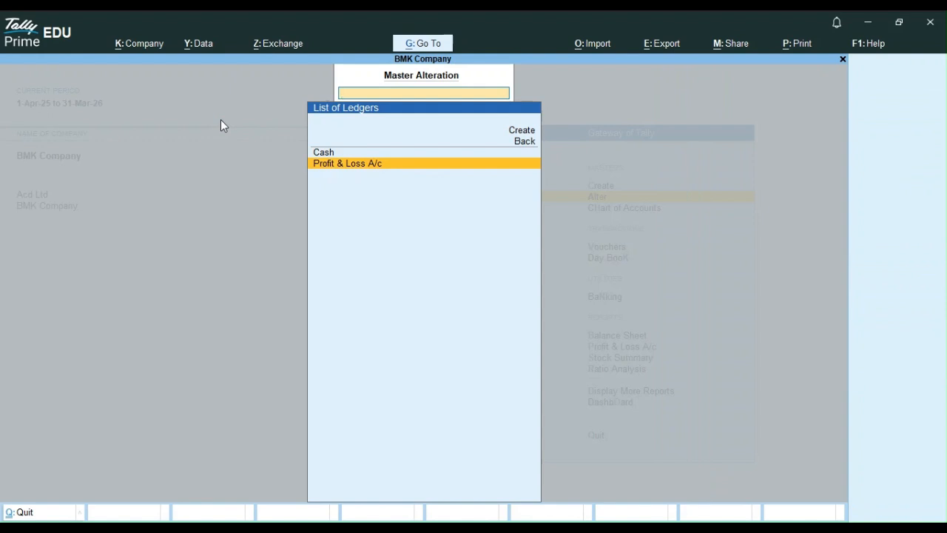
pyautogui.press('Escape')
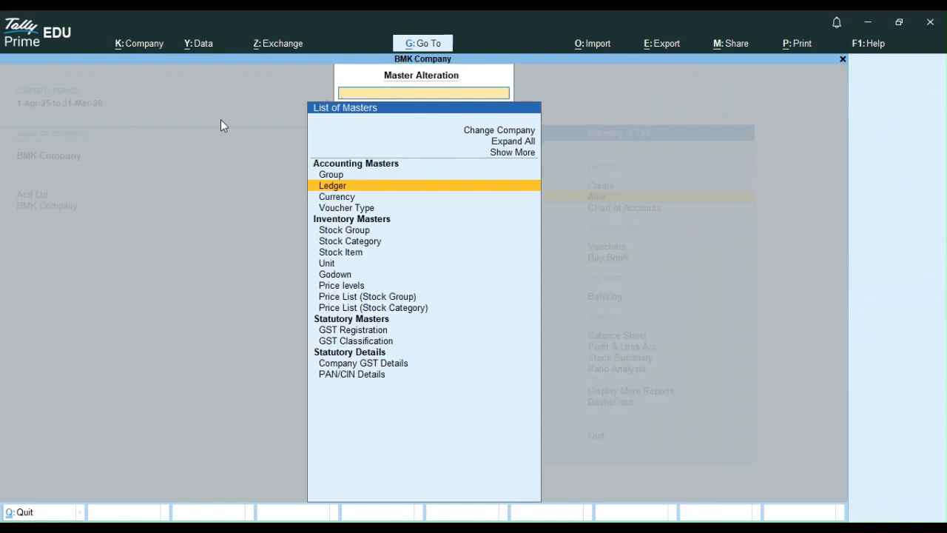
pyautogui.press('Escape')
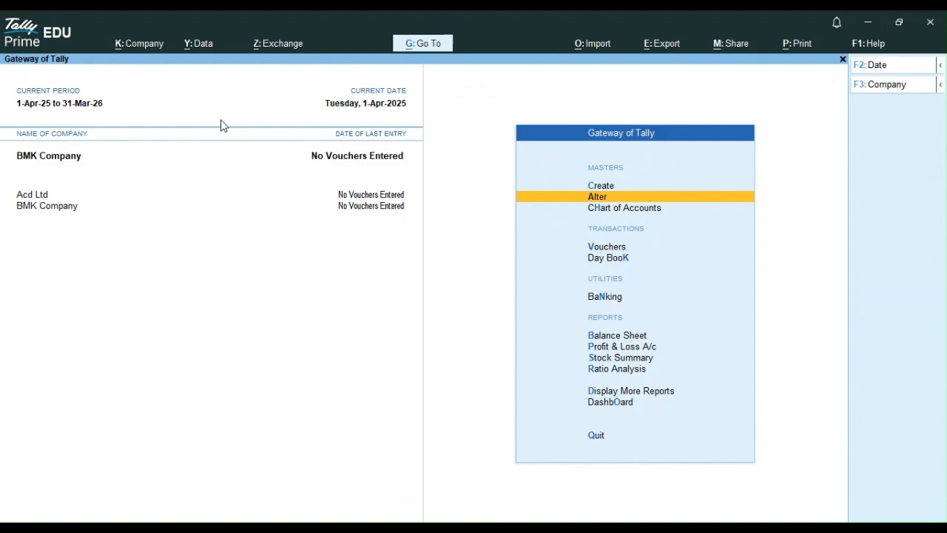
# Start a new ledger named Capital Accounts and place it under the Capital Account group.
pyautogui.press('Up')
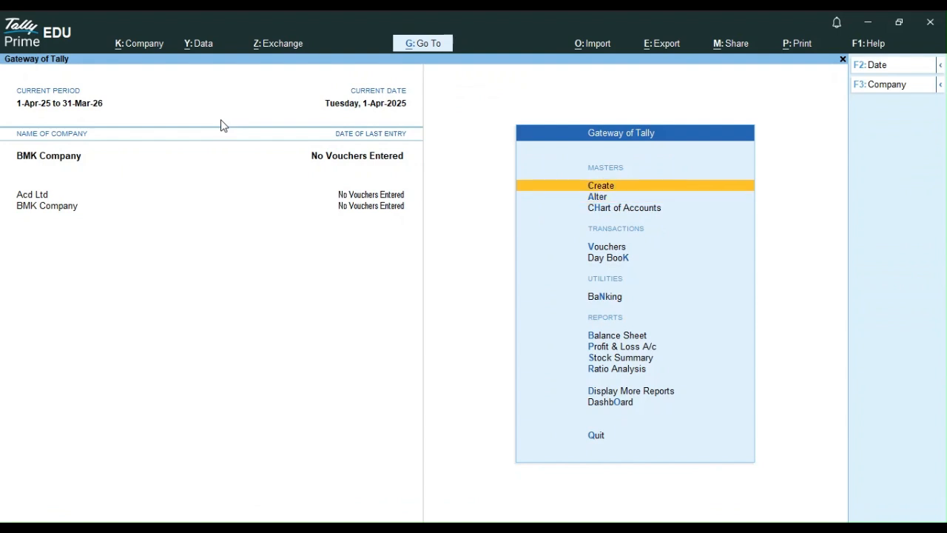
pyautogui.press('Return')
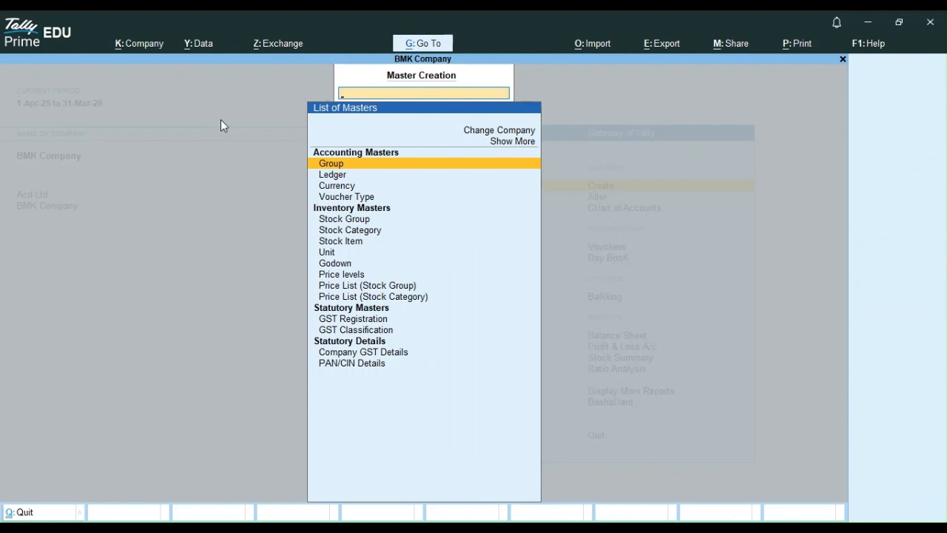
pyautogui.press('Down')
pyautogui.press('Return')
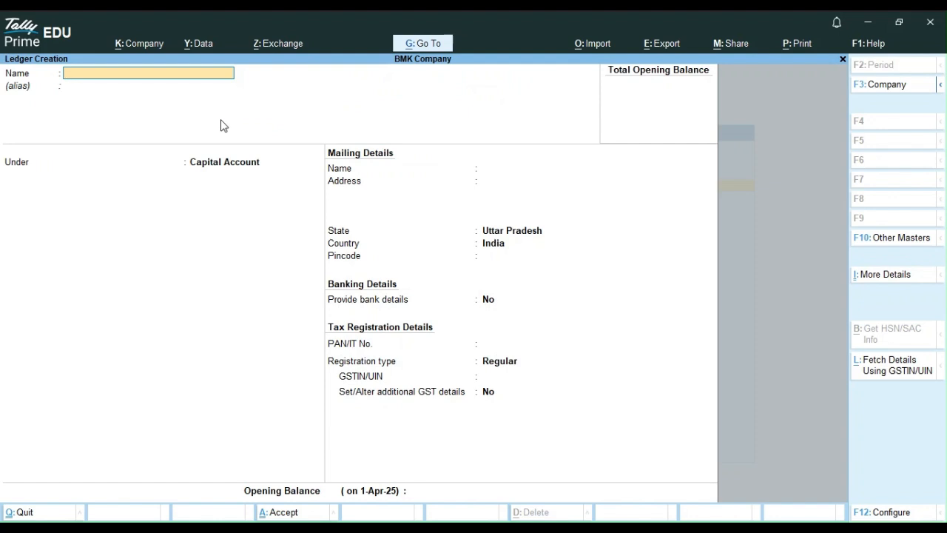
pyautogui.write('Capital Accounts')
pyautogui.press('Return')
pyautogui.press('Return')
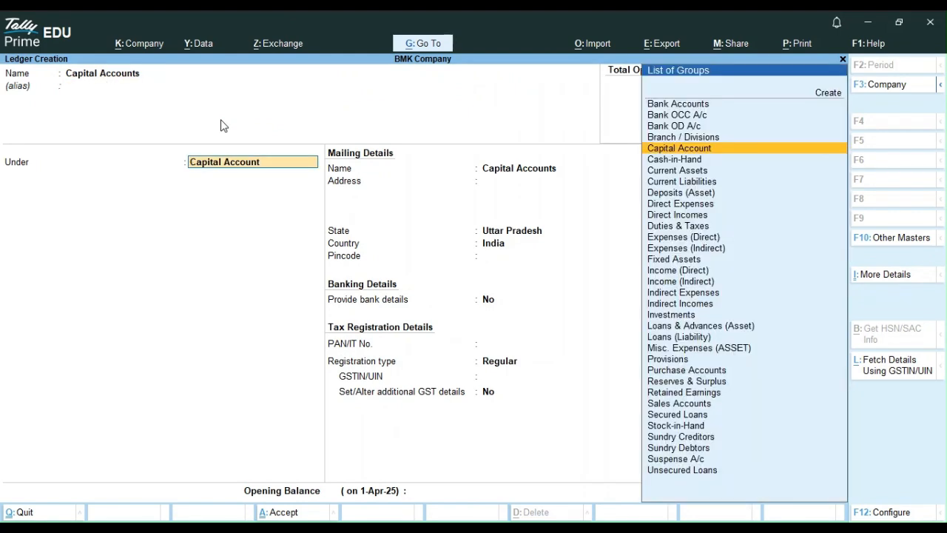
pyautogui.press('Return')
# Keep the default mailing, banking and tax details, set the Capital Accounts opening balance to 7,00,000 Cr and save the ledger.
pyautogui.press('Return')
pyautogui.press('Return')
pyautogui.press('Return')
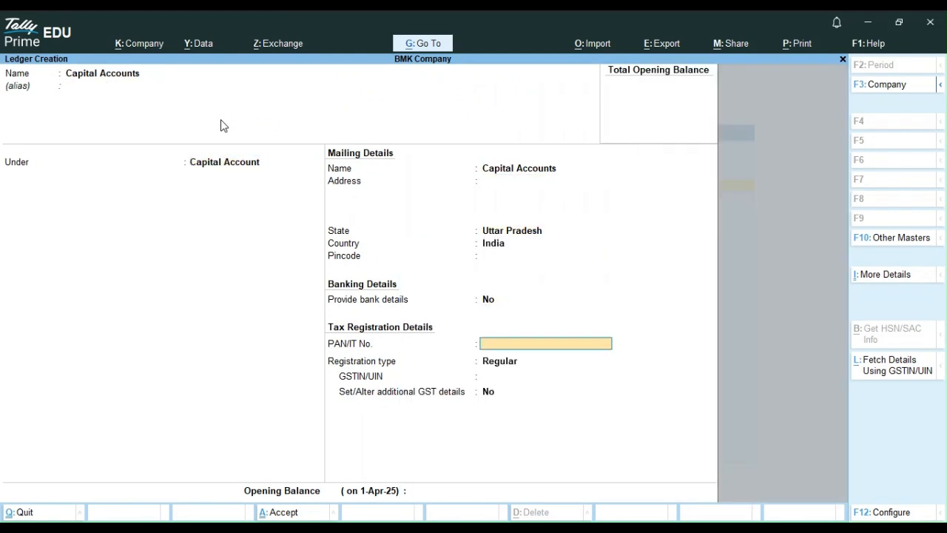
pyautogui.press('Return')
pyautogui.press('Return')
pyautogui.press('Return')
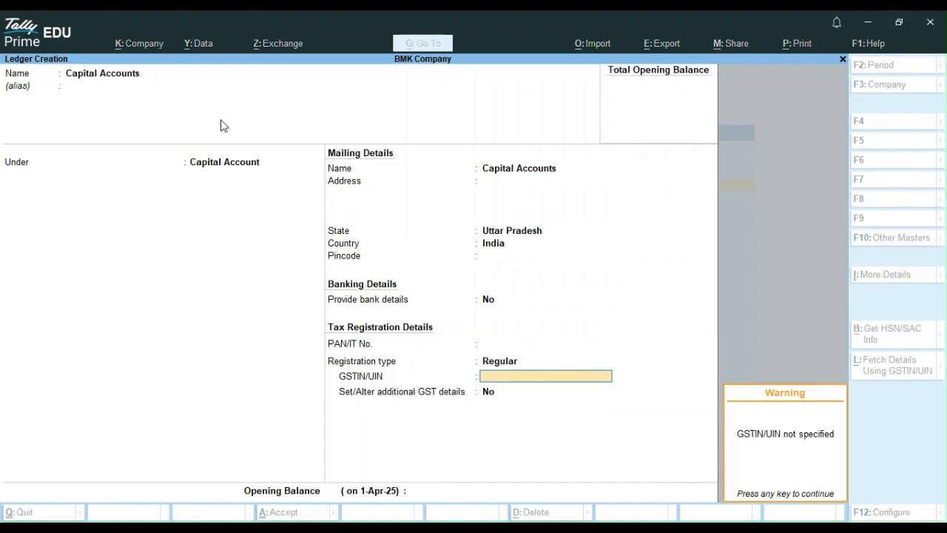
pyautogui.press('Return')
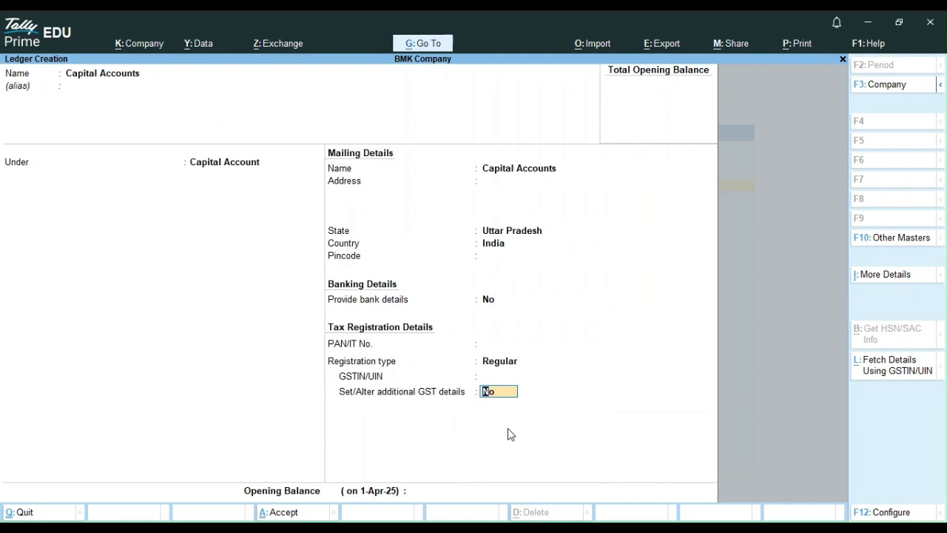
pyautogui.press('Return')
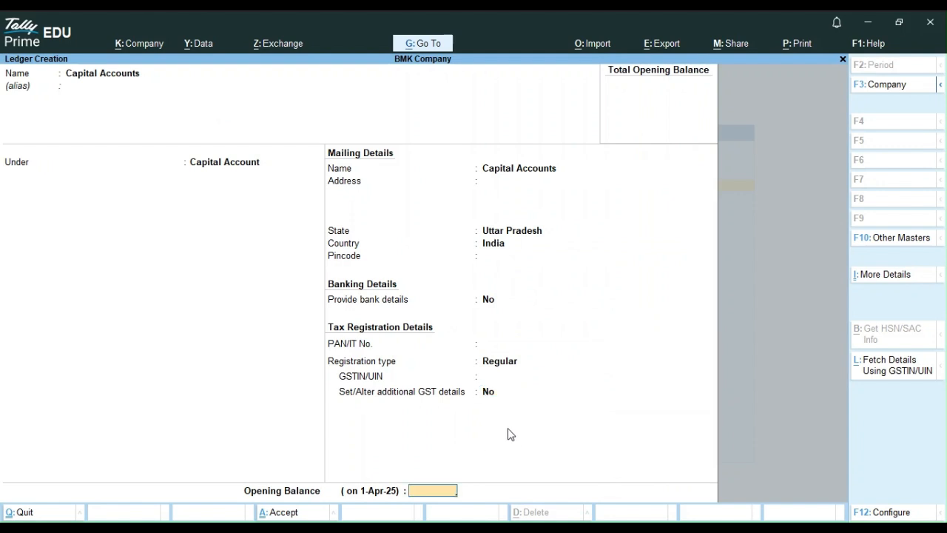
pyautogui.write('700000')
pyautogui.press('Return')
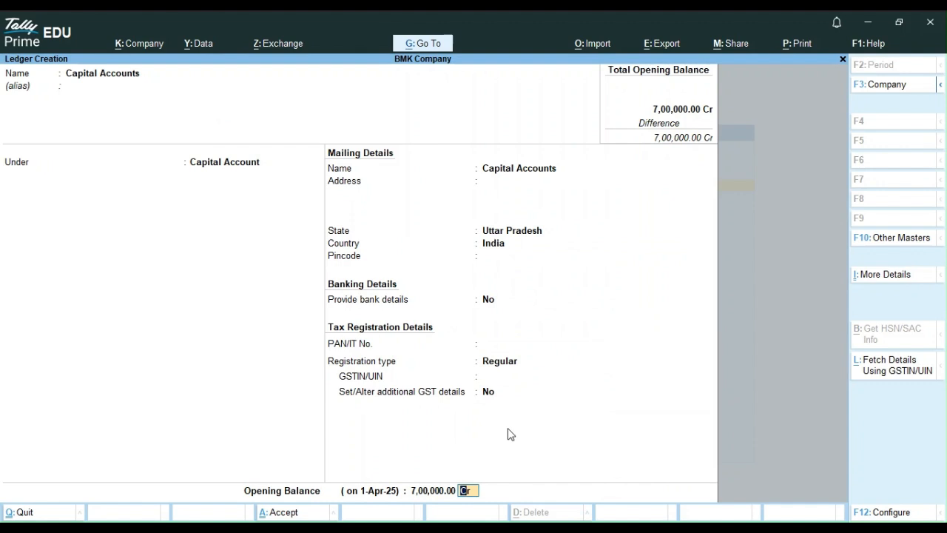
pyautogui.press('Return')
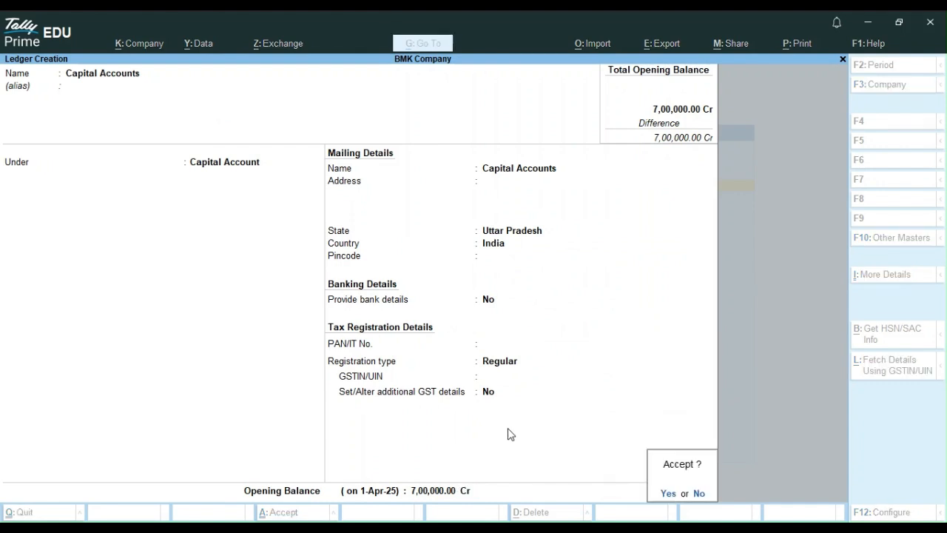
pyautogui.press('Return')
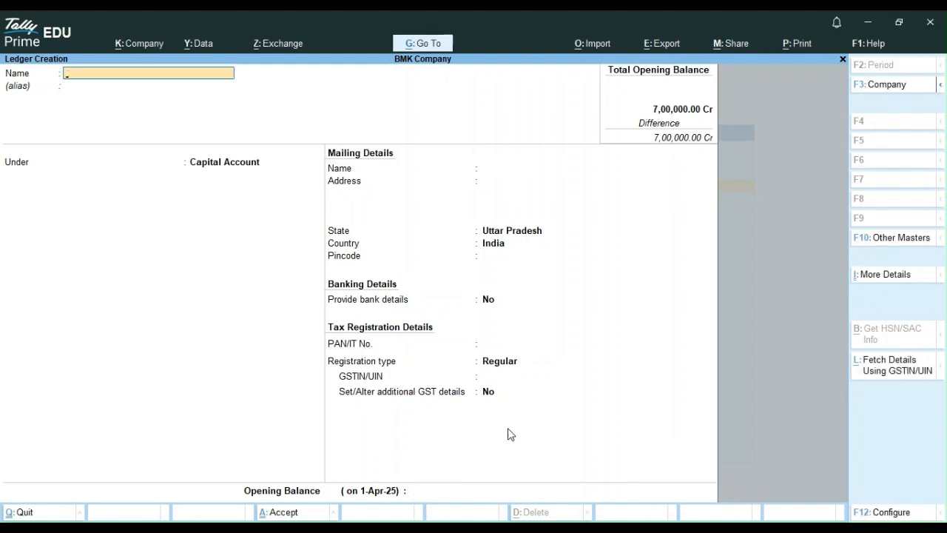
# Name the next new ledger Capital Reserve and place it under the Capital Account group.
pyautogui.write('Capita;l Reserve')
pyautogui.press('Return')
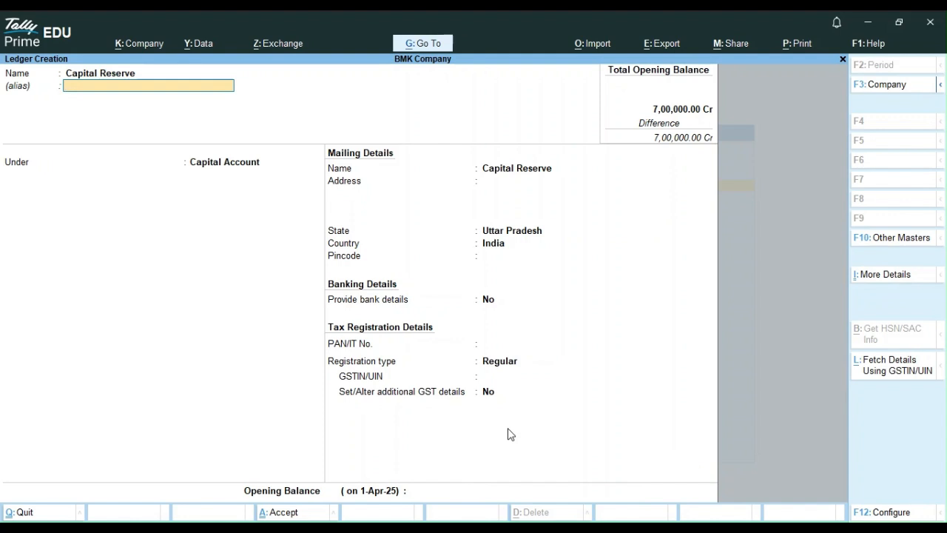
pyautogui.press('Return')
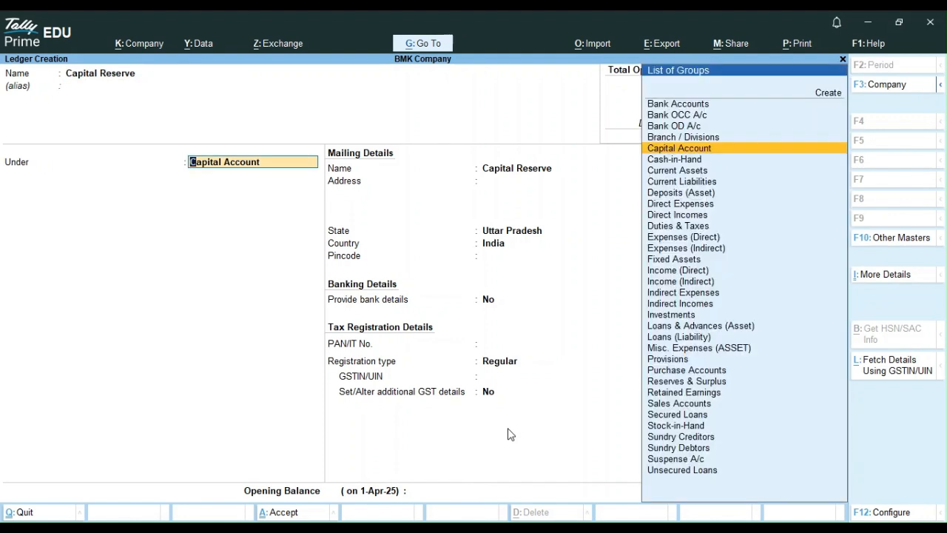
pyautogui.press('Return')
# Keep the default mailing, banking and tax details, set the Capital Reserve opening balance to 1,40,000 Cr and save the ledger.
pyautogui.press('Return')
pyautogui.press('Return')
pyautogui.press('Return')
pyautogui.press('Return')
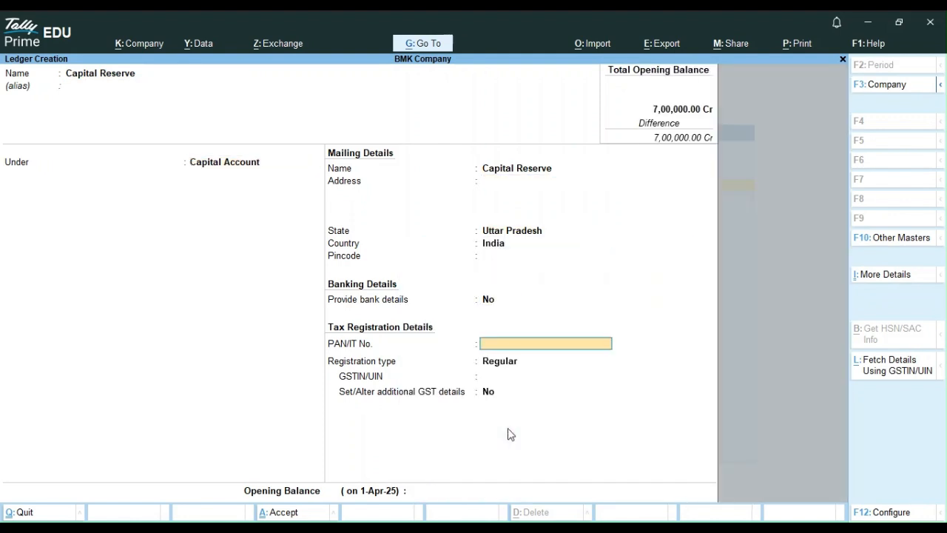
pyautogui.press('Return')
pyautogui.press('Return')
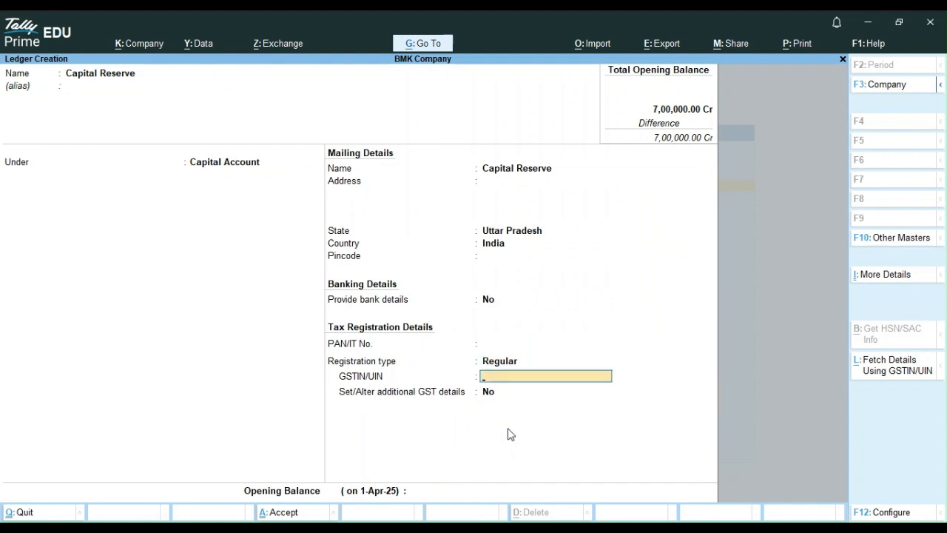
pyautogui.press('Return')
pyautogui.press('Return')
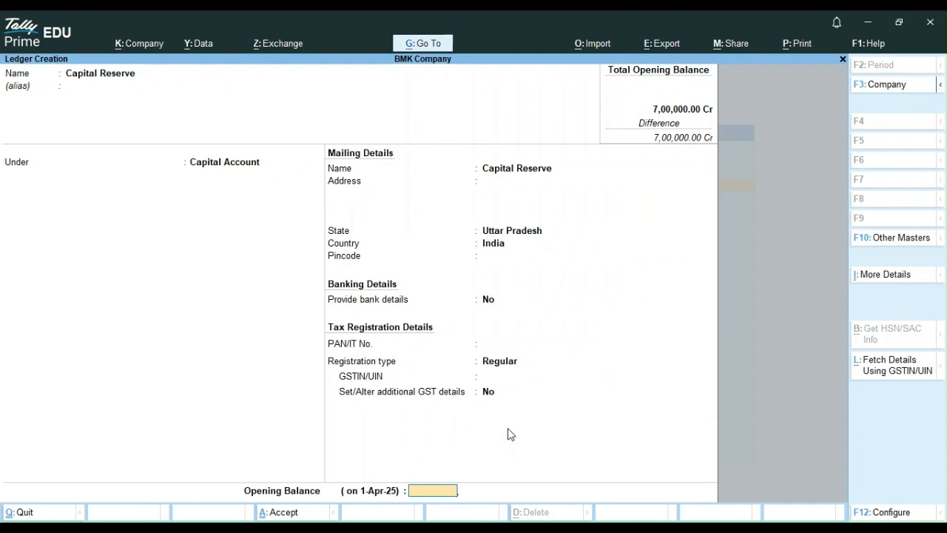
pyautogui.write('1,4')
pyautogui.write('0,00')
pyautogui.write('0000')
pyautogui.press('Return')
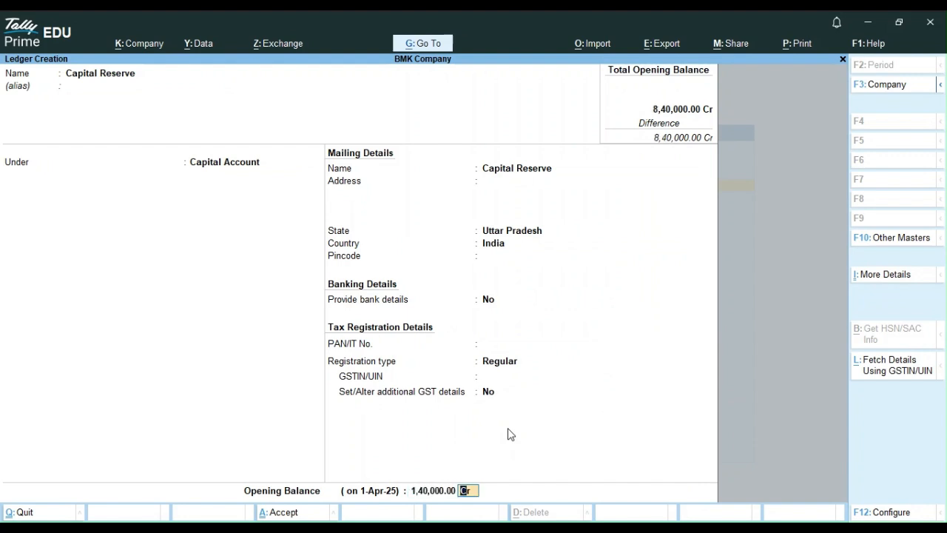
pyautogui.hotkey('ctrl', 'a')
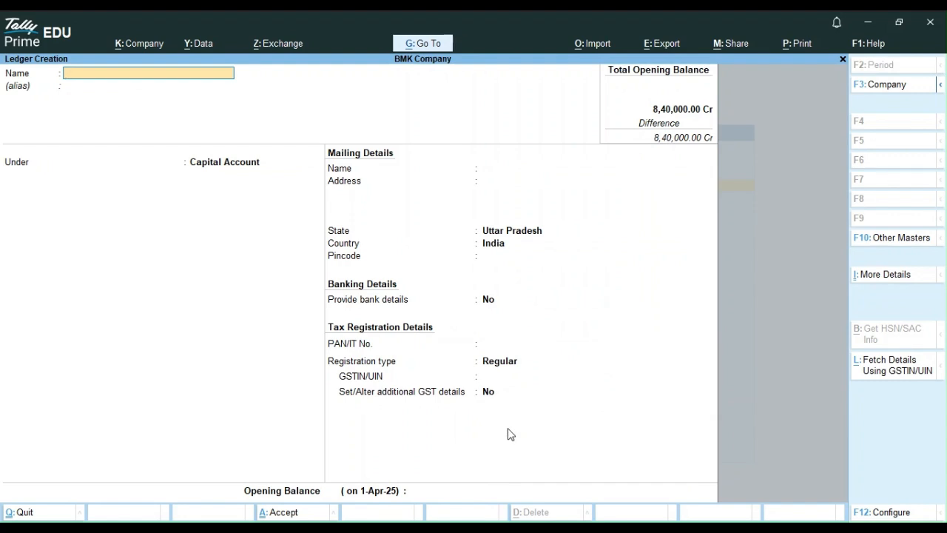
# Name the next new ledger Loan From IDBI and place it under the Loans (Liability) group.
pyautogui.write('Loan From IDBI')
pyautogui.press('Return')
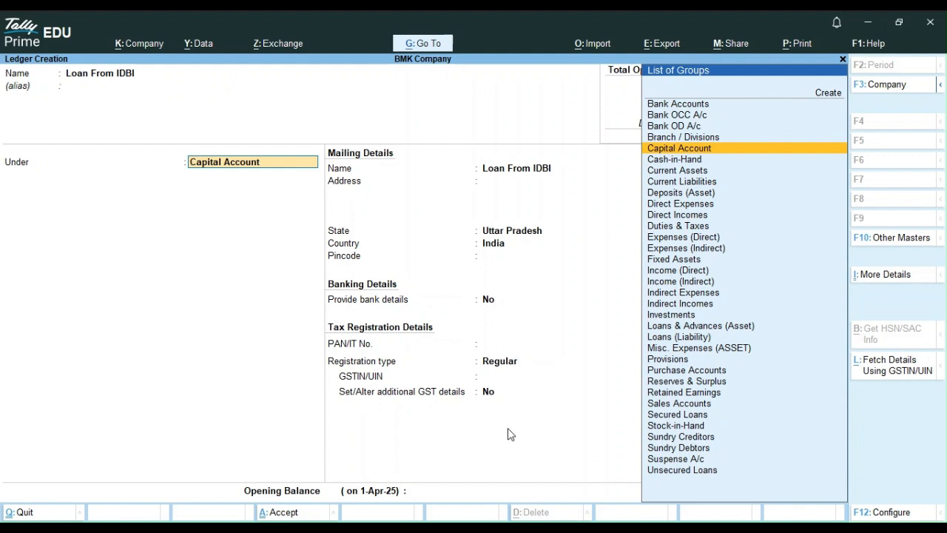
pyautogui.write('Loan')
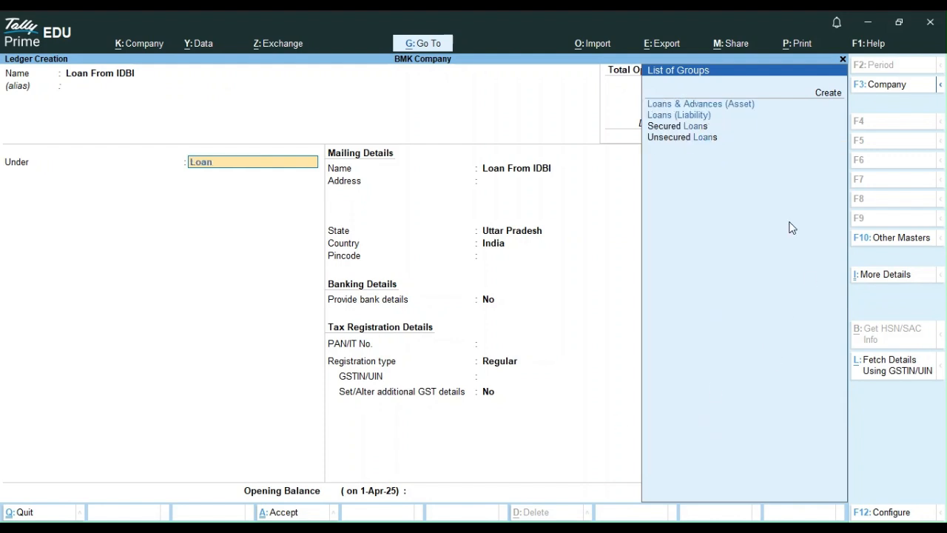
pyautogui.click(685, 117)
pyautogui.press('Return')
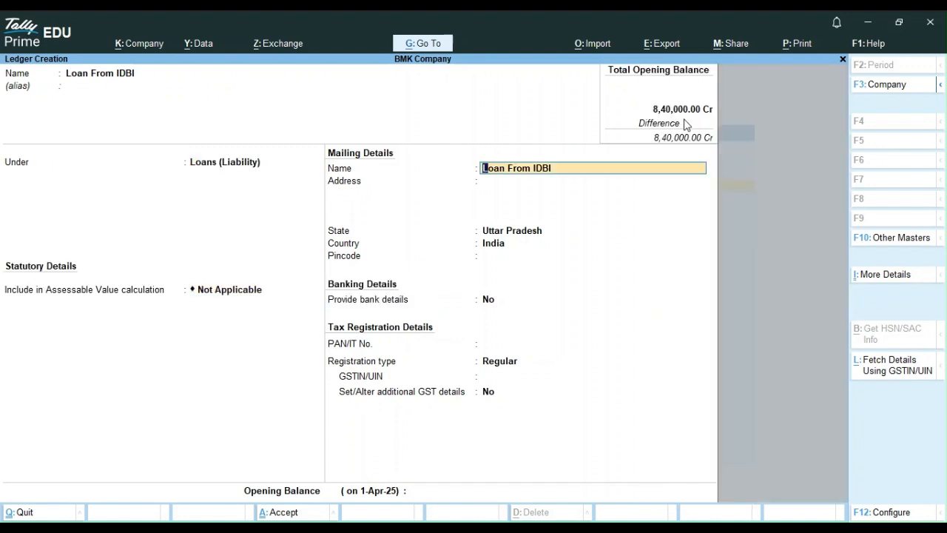
# Keep the default mailing, banking and tax details, set the Loan From IDBI opening balance to 30,000 Cr and save the ledger.
pyautogui.press('Return')
pyautogui.press('Return')
pyautogui.press('Return')
pyautogui.press('Return')
pyautogui.press('Return')
pyautogui.press('Return')
pyautogui.press('Return')
pyautogui.press('Return')
pyautogui.press('Return')
pyautogui.press('Return')
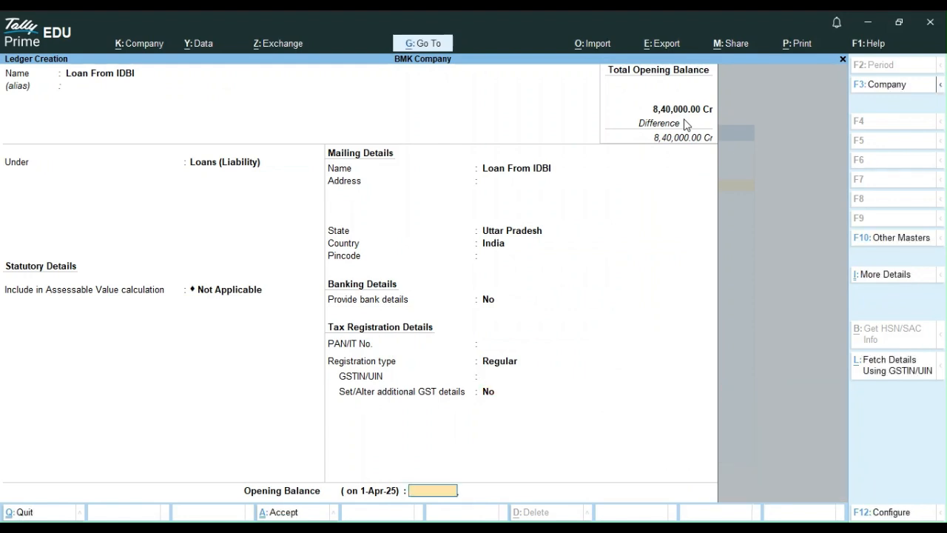
pyautogui.write('30000')
pyautogui.press('Return')
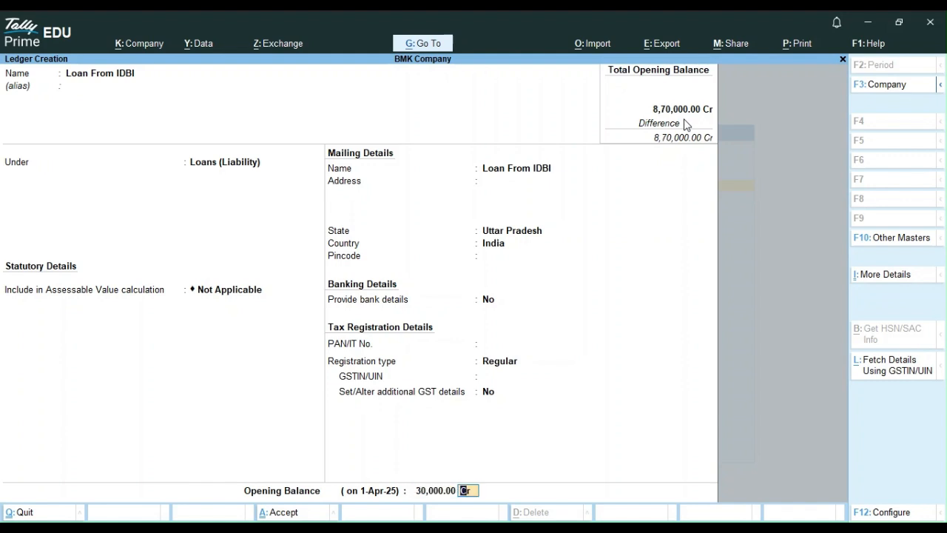
pyautogui.hotkey('ctrl', 'a')
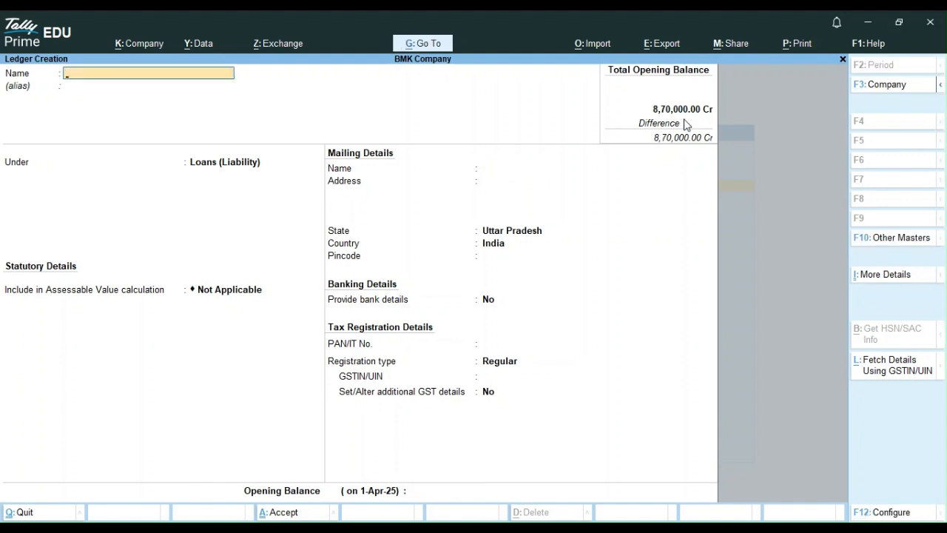
# Name the next new ledger Over Draft UBI and place it under the Bank OD A/c group.
pyautogui.write('Over Drav')
pyautogui.write('t UBI')
pyautogui.press('Return')
pyautogui.press('Return')
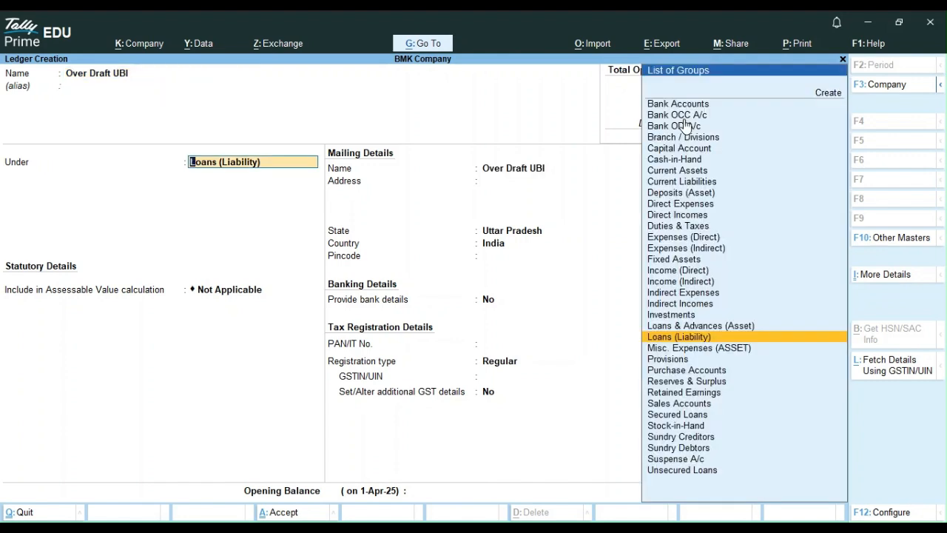
pyautogui.write('Ban')
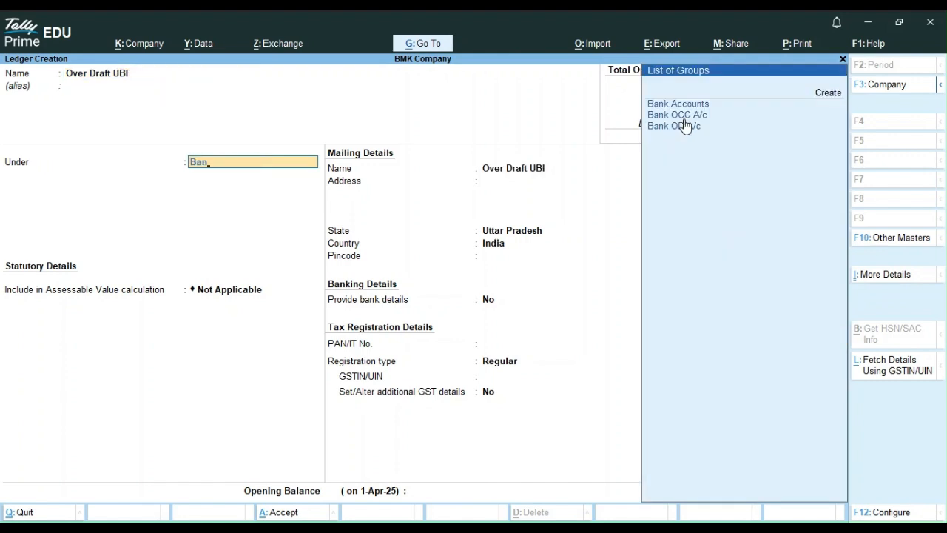
pyautogui.click(685, 129)
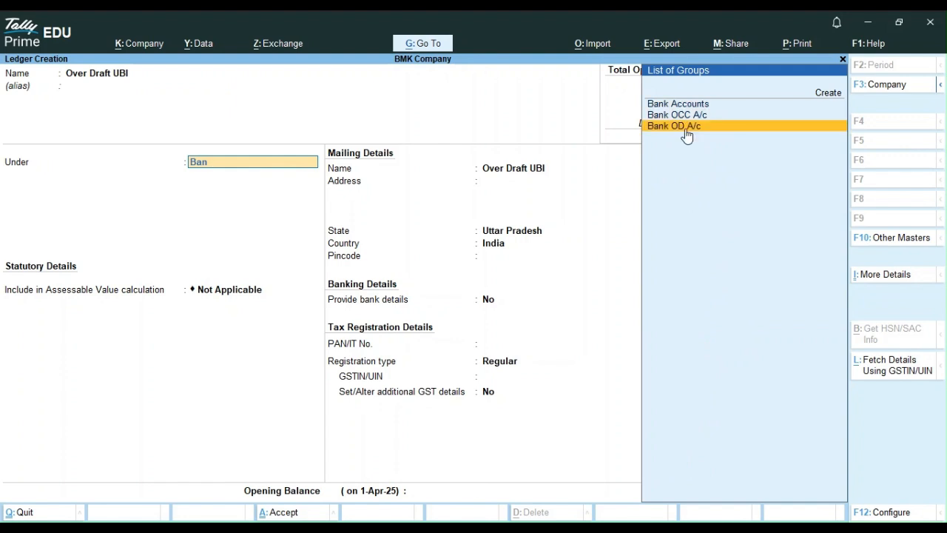
pyautogui.click(685, 129)
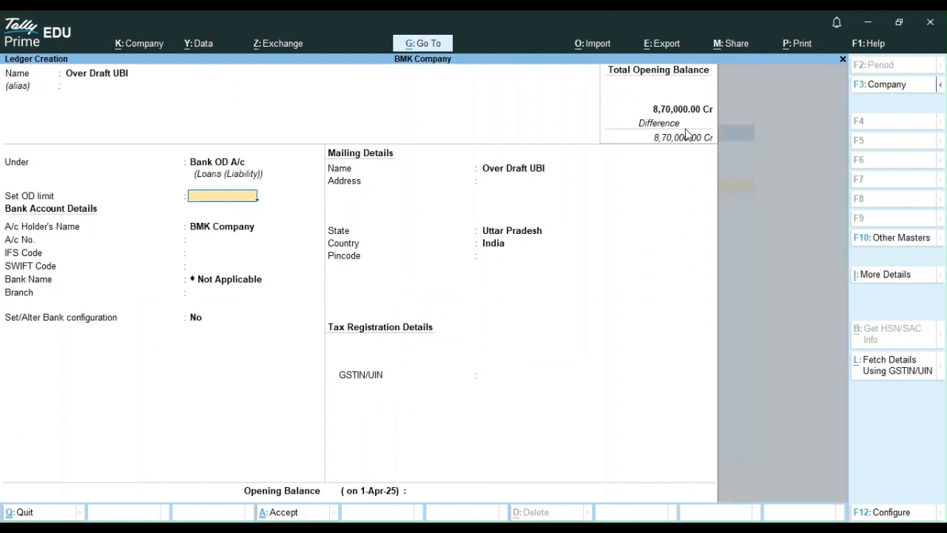
# Leave the OD limit, bank account, mailing and GSTIN details of the Over Draft UBI ledger at their defaults.
pyautogui.press('Return')
pyautogui.press('Return')
pyautogui.press('Return')
pyautogui.press('Return')
pyautogui.press('Return')
pyautogui.press('Return')
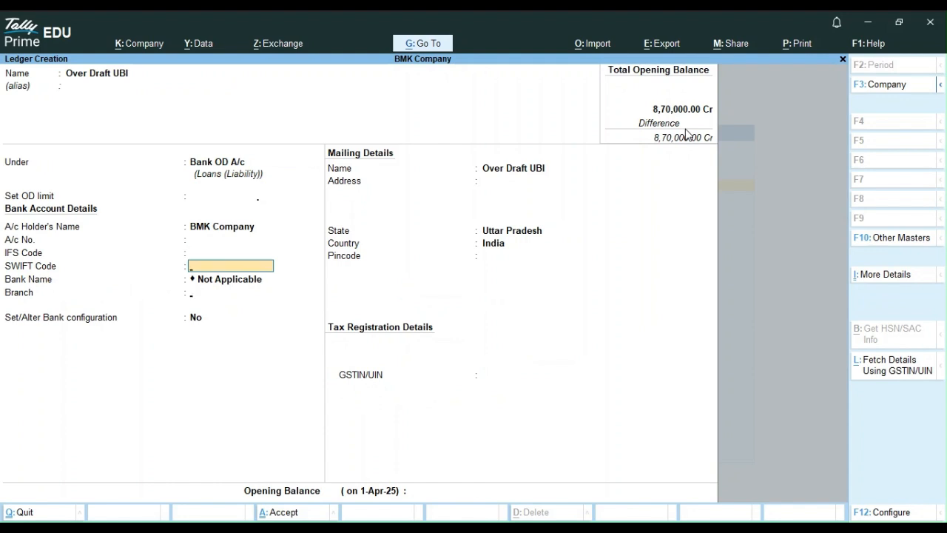
pyautogui.press('Return')
pyautogui.press('Return')
pyautogui.press('Return')
pyautogui.press('Return')
pyautogui.press('Return')
pyautogui.press('Return')
pyautogui.press('Return')
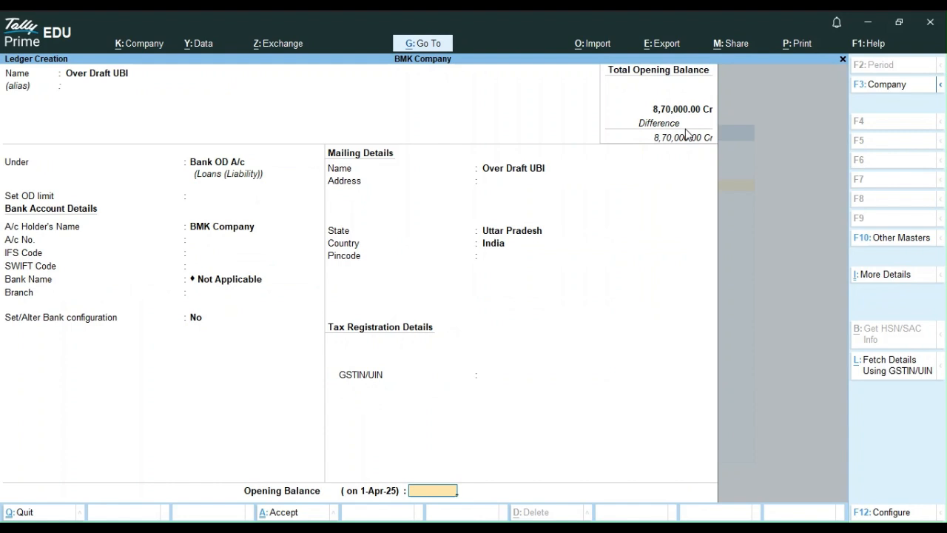
# Set the Over Draft UBI opening balance to 55,000 Cr and save the ledger.
pyautogui.write('500')
pyautogui.press('BackSpace')
pyautogui.press('BackSpace')
pyautogui.write('5000')
pyautogui.press('Return')
pyautogui.press('ctrl')
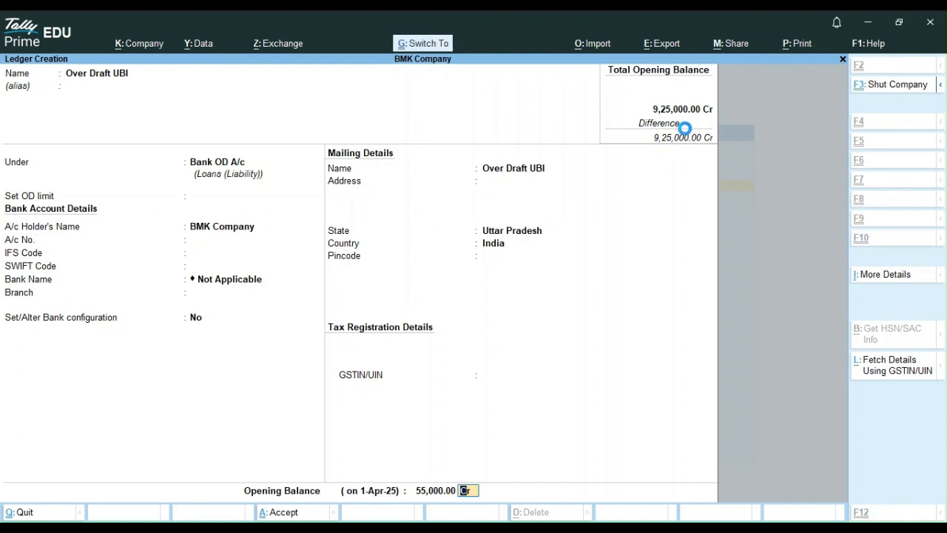
pyautogui.hotkey('ctrl', 'a')
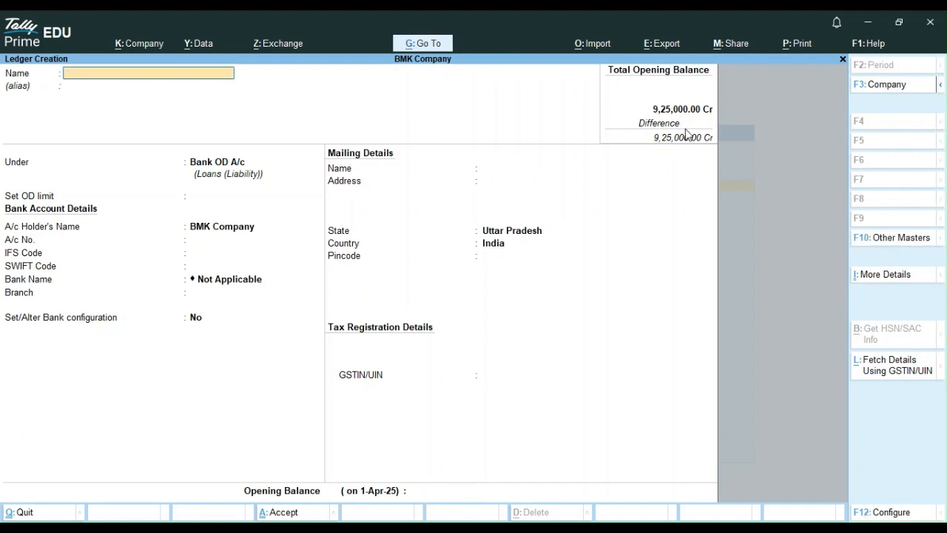
# Name the next new ledger Dey & Sons4 and place it under the Sundry Creditors group.
pyautogui.write('Dee')
pyautogui.press('BackSpace')
pyautogui.write('y')
pyautogui.write(' & 1b')
pyautogui.press('BackSpace')
pyautogui.press('BackSpace')
pyautogui.write('Brp')
pyautogui.press('BackSpace')
pyautogui.press('BackSpace')
pyautogui.press('BackSpace')
pyautogui.write('Sons4')
pyautogui.press('Return')
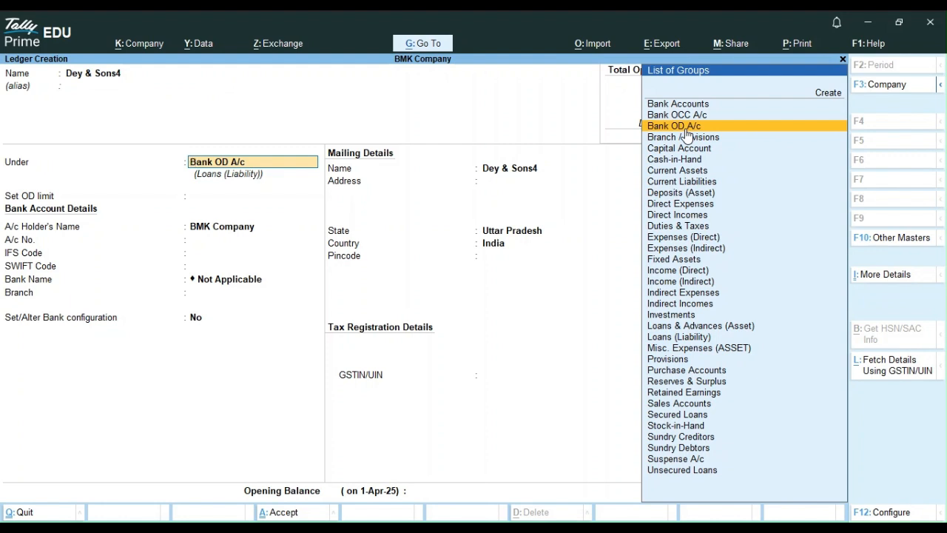
pyautogui.write('Sun')
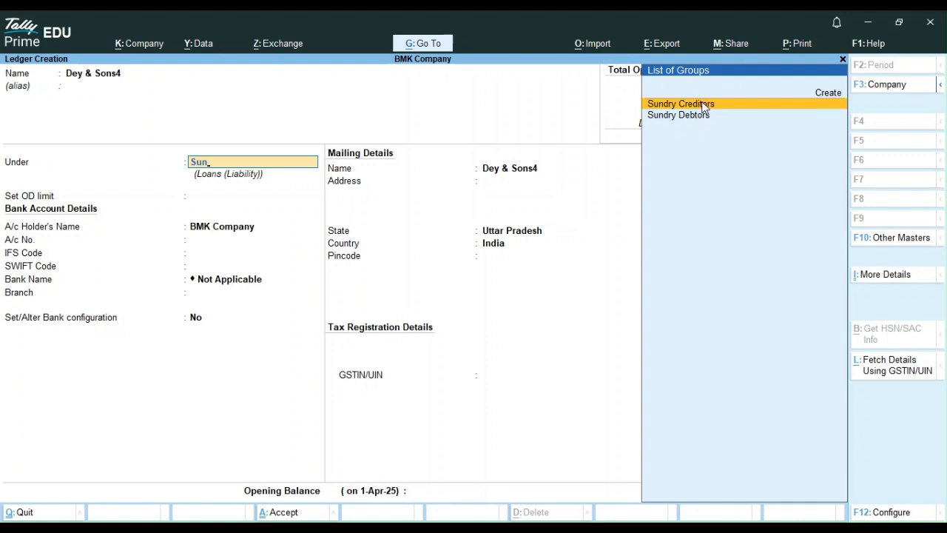
pyautogui.click(703, 105)
# Keep the default bill-by-bill, mailing and tax details and set the Dey & Sons4 opening balance to 70,000 Cr.
pyautogui.press('Return')
pyautogui.press('Return')
pyautogui.press('Return')
pyautogui.press('Return')
pyautogui.press('Return')
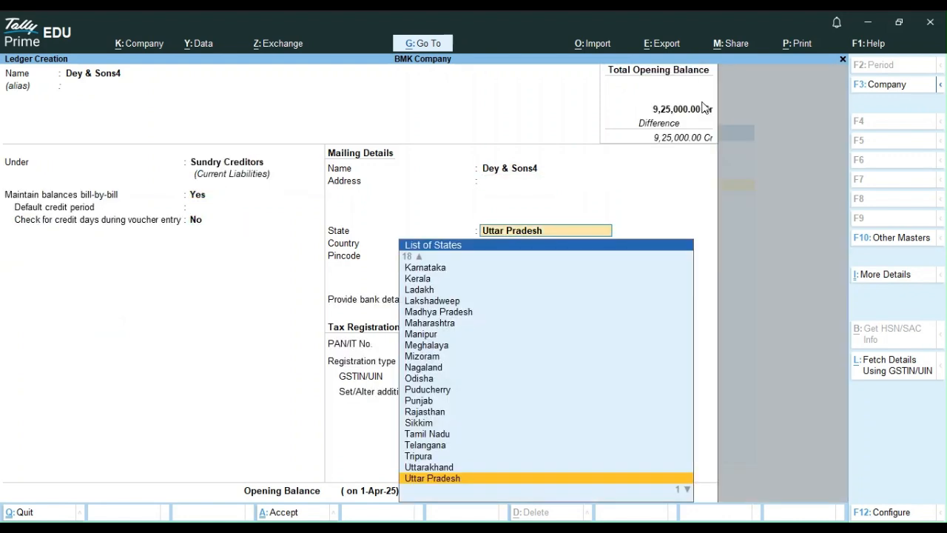
pyautogui.press('Return')
pyautogui.press('Return')
pyautogui.press('Return')
pyautogui.press('Return')
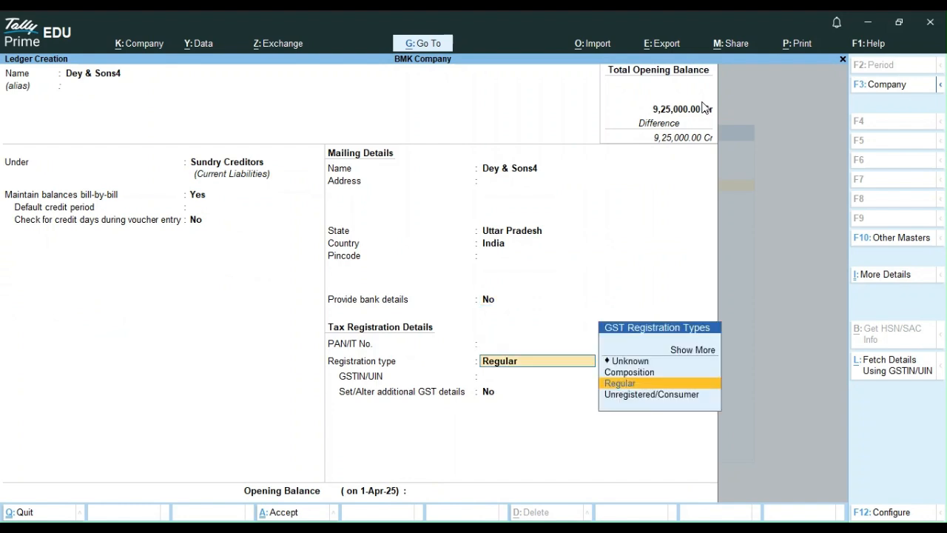
pyautogui.press('Return')
pyautogui.press('Return')
pyautogui.press('Return')
pyautogui.press('Return')
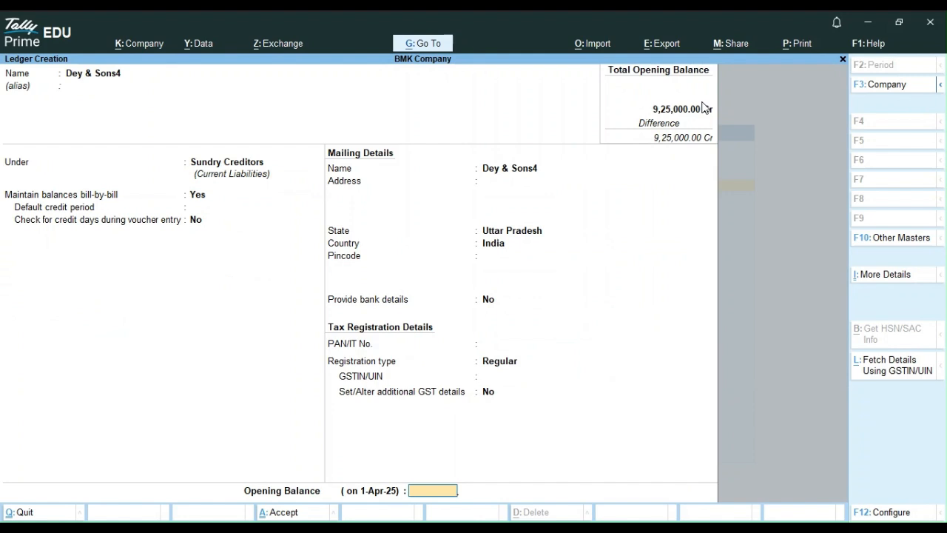
pyautogui.write('70000')
pyautogui.press('Return')
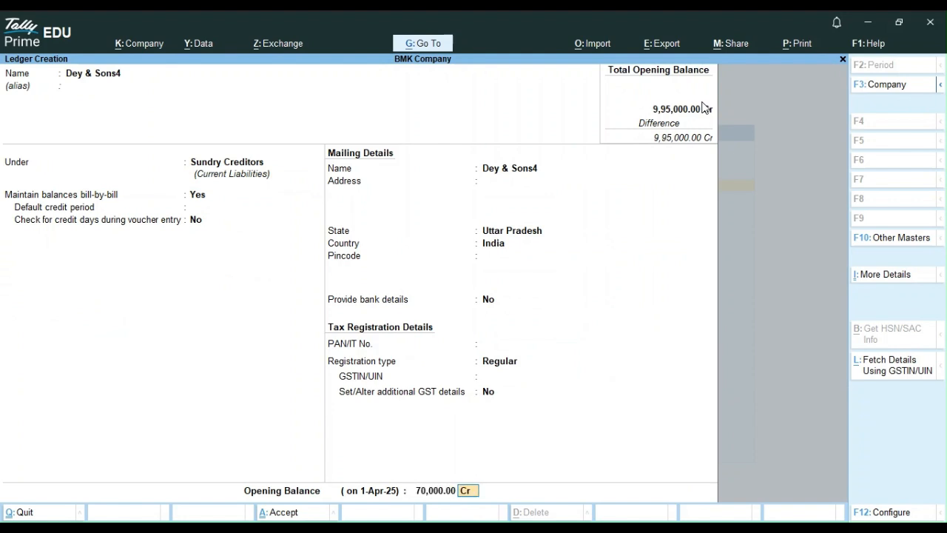
pyautogui.press('Return')
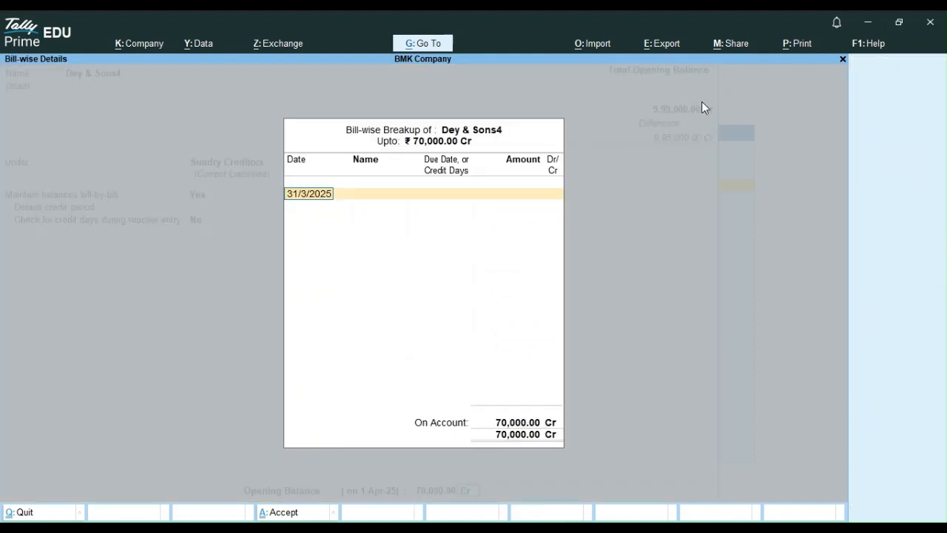
# Add bill PDS/01 dated 1/1/2025 to the Dey & Sons4 bill-wise breakup, with 30 credit days and 40,000 Cr.
pyautogui.write('01-01')
pyautogui.write('25')
pyautogui.press('Return')
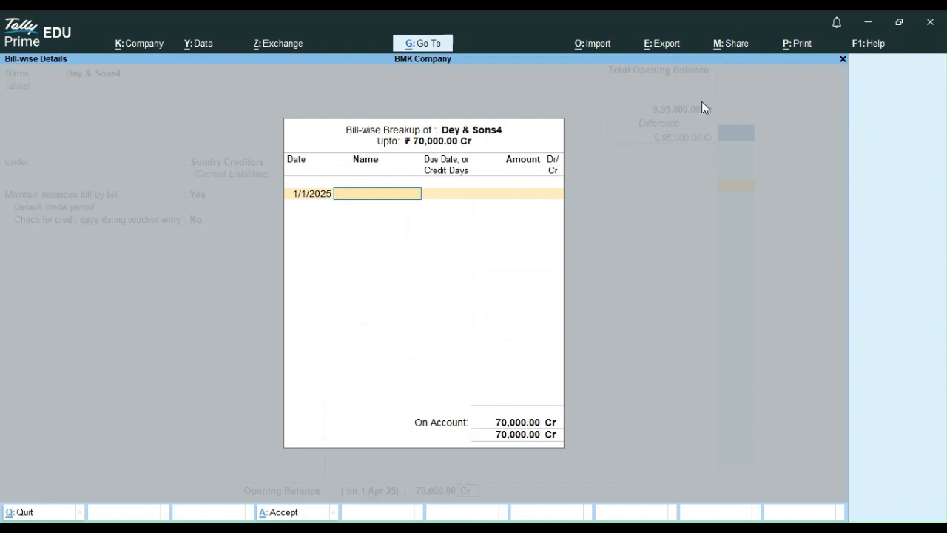
pyautogui.write('PDS/01')
pyautogui.press('Return')
pyautogui.write('30')
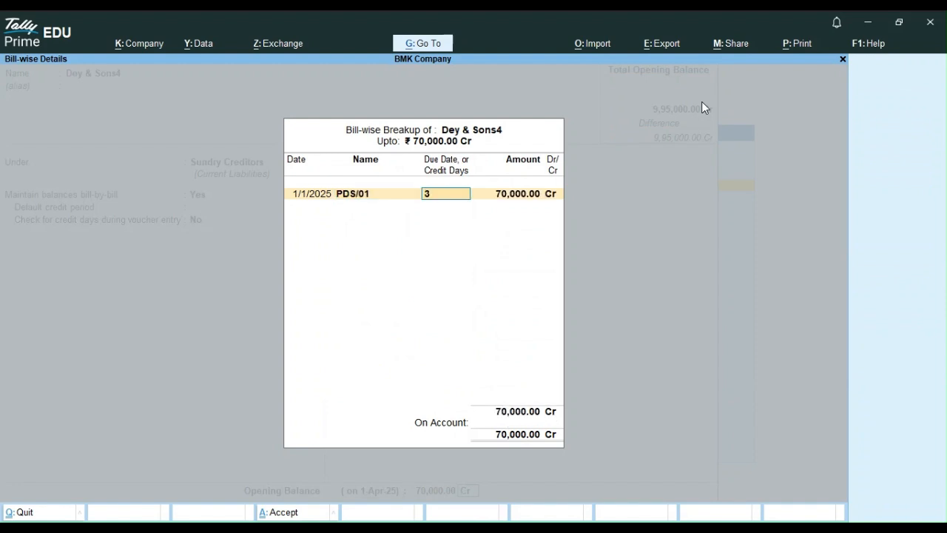
pyautogui.press('Return')
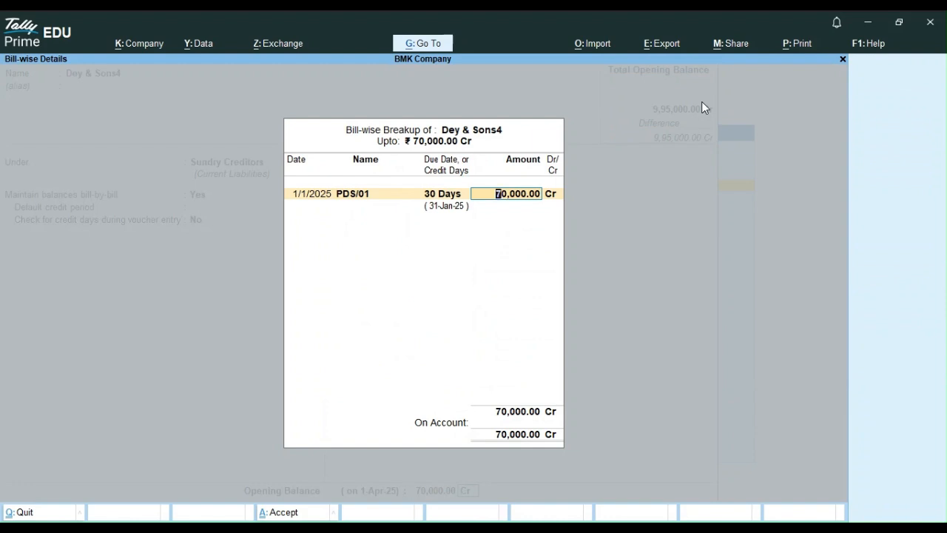
pyautogui.write('40,')
pyautogui.write('0000')
pyautogui.press('Return')
pyautogui.press('Return')
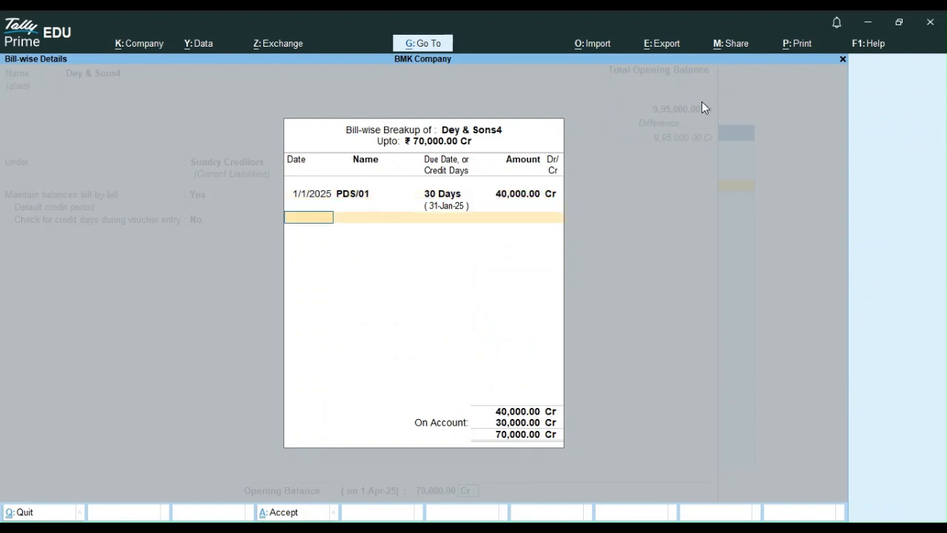
# Add bill PDS/02 dated 1/2/2025 with 30 credit days and 30,000 Cr, and save the Dey & Sons4 ledger.
pyautogui.write('1/02//25')
pyautogui.press('Return')
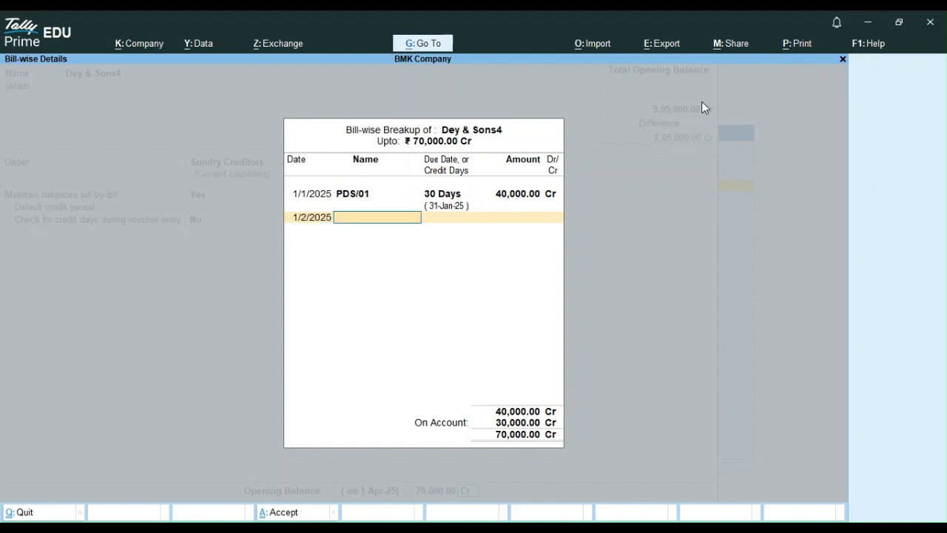
pyautogui.write('PDF')
pyautogui.press('BackSpace')
pyautogui.write('S')
pyautogui.press('BackSpace')
pyautogui.write('S/02')
pyautogui.press('Return')
pyautogui.write('30')
pyautogui.press('Return')
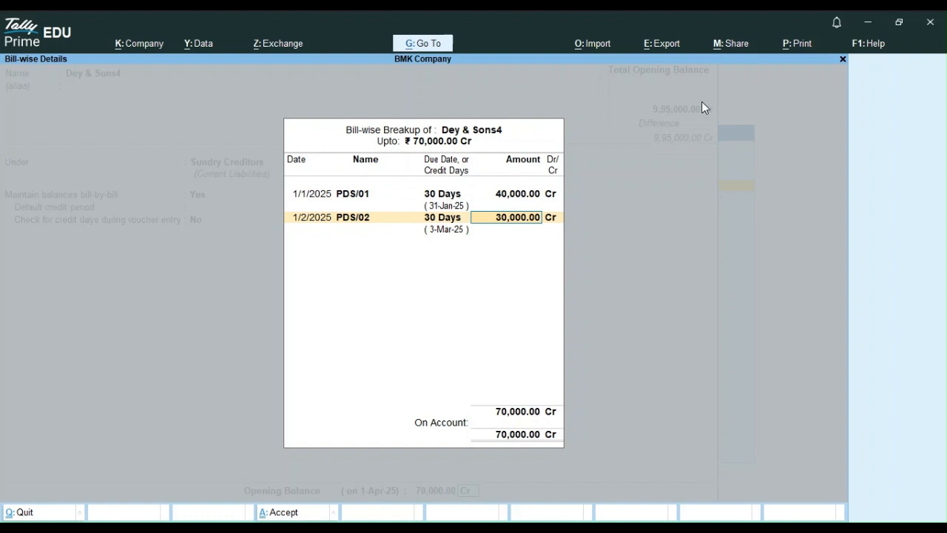
pyautogui.press('Return')
pyautogui.press('Return')
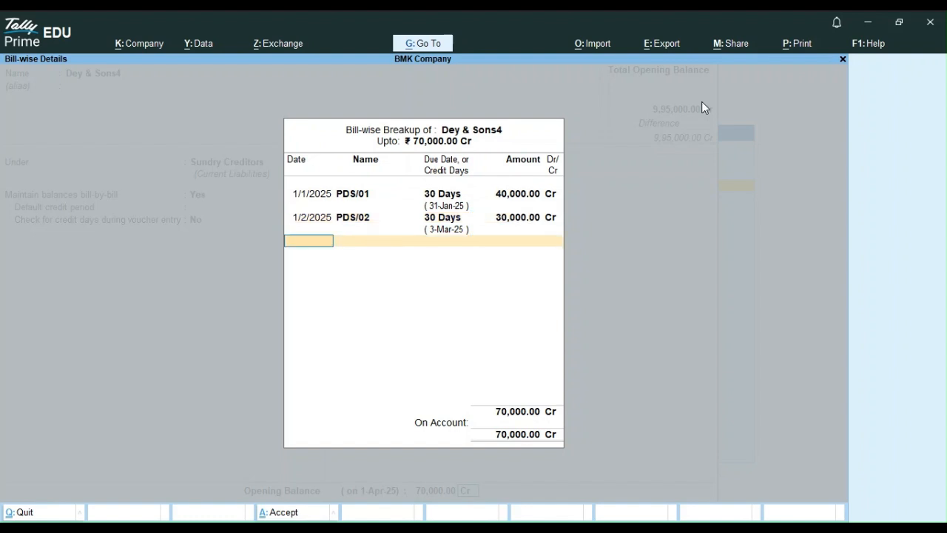
pyautogui.press('Return')
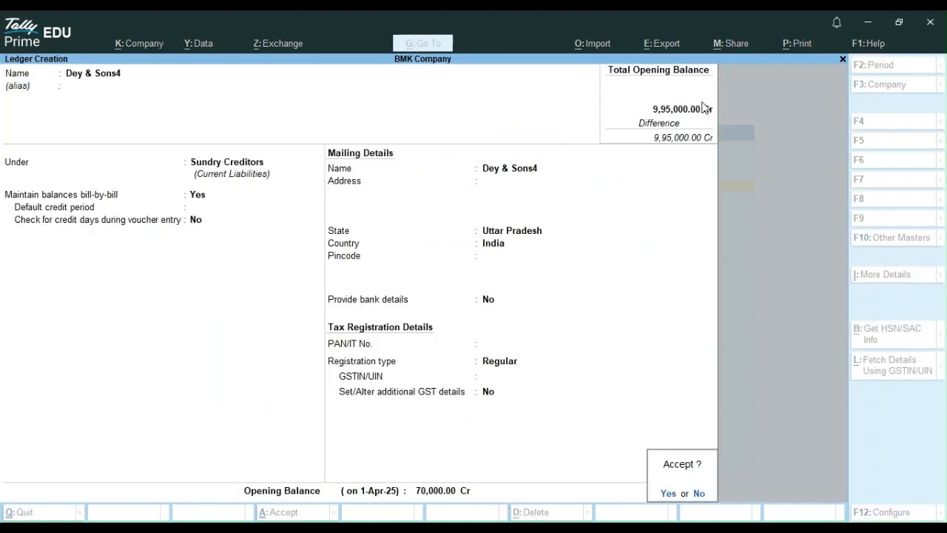
pyautogui.press('Return')
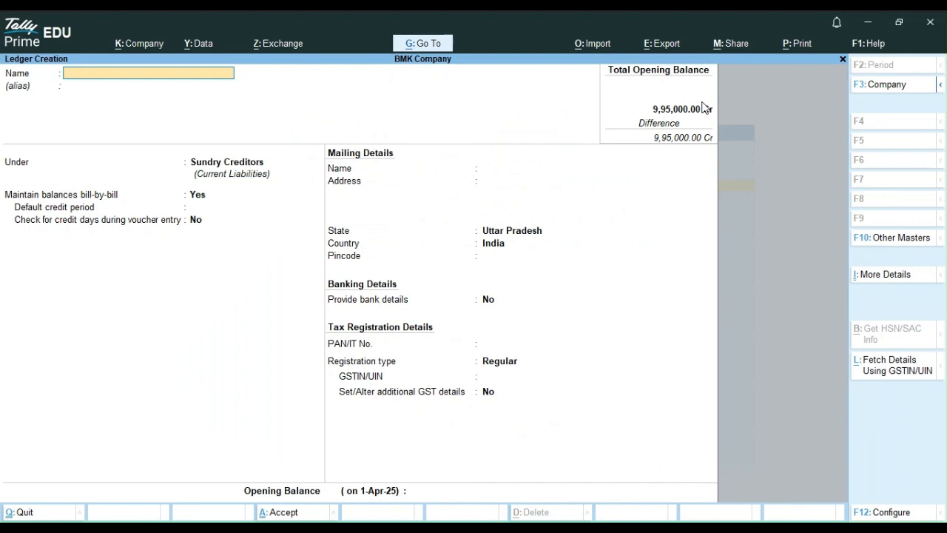
# Name the next new ledger Maple World and keep it under the Sundry Creditors group.
pyautogui.press('ctrl')
pyautogui.write('Maple World')
pyautogui.press('Return')
pyautogui.press('Return')
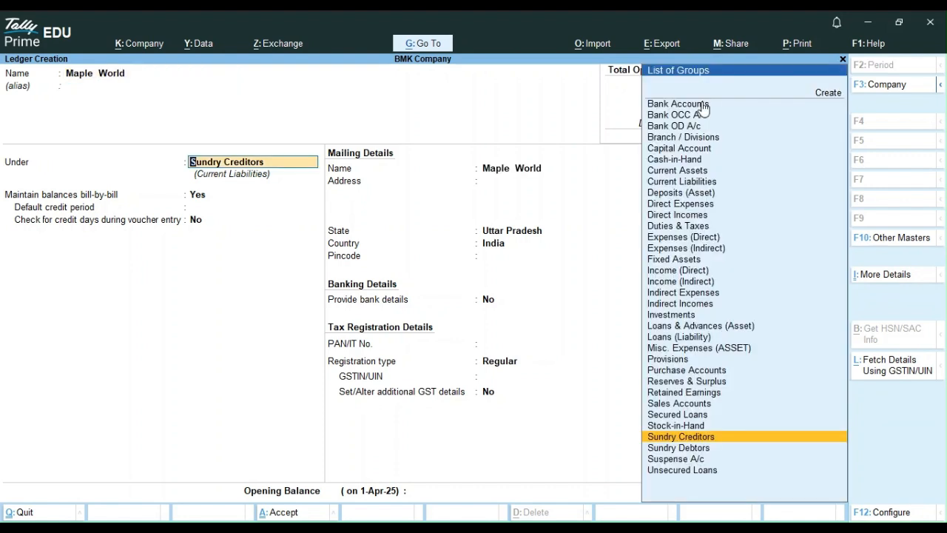
pyautogui.press('Return')
# Keep the default bill-by-bill, mailing, banking and tax details and set the Maple World opening balance to 30,000 Cr.
pyautogui.press('Return')
pyautogui.press('Return')
pyautogui.press('Return')
pyautogui.press('Return')
pyautogui.press('Return')
pyautogui.press('Return')
pyautogui.press('Return')
pyautogui.press('Return')
pyautogui.press('Return')
pyautogui.press('Return')
pyautogui.press('Return')
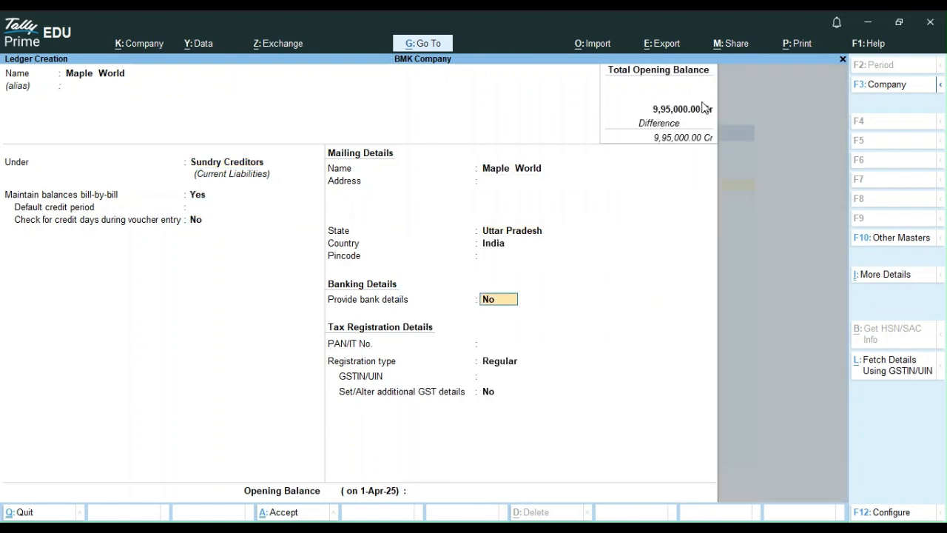
pyautogui.press('Return')
pyautogui.press('Return')
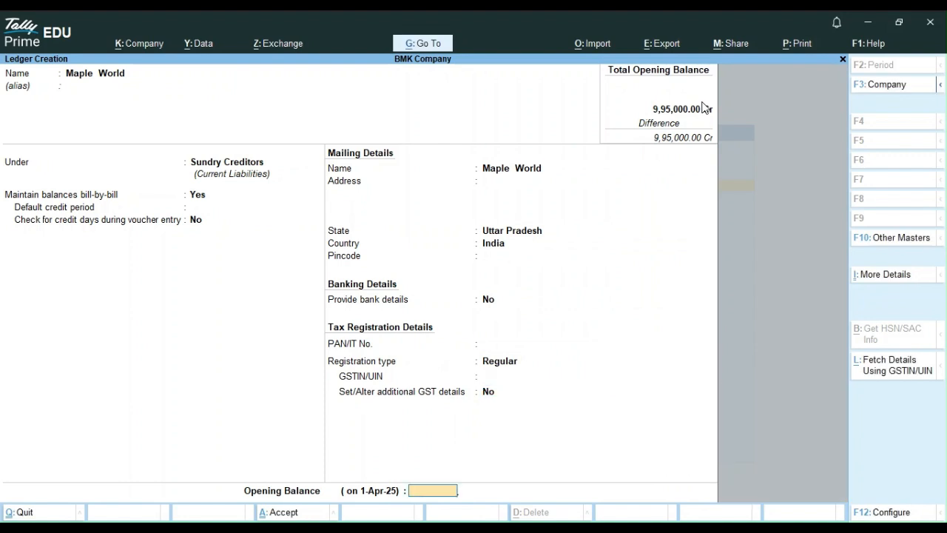
pyautogui.write('30000')
pyautogui.press('Return')
pyautogui.press('Return')
# Begin the Maple World bill-wise breakup with a bill dated 1/1/2025.
pyautogui.write('01/01')
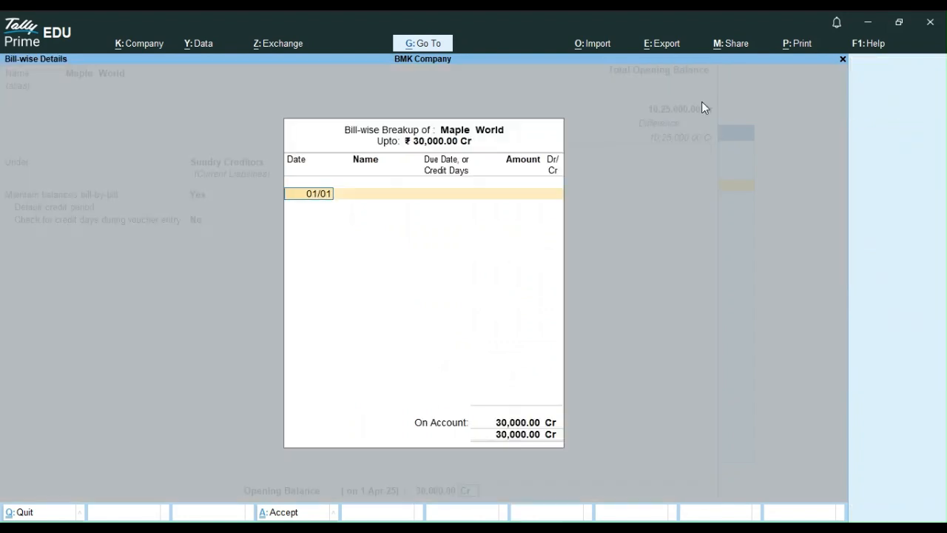
pyautogui.write('/2025')
pyautogui.press('Return')
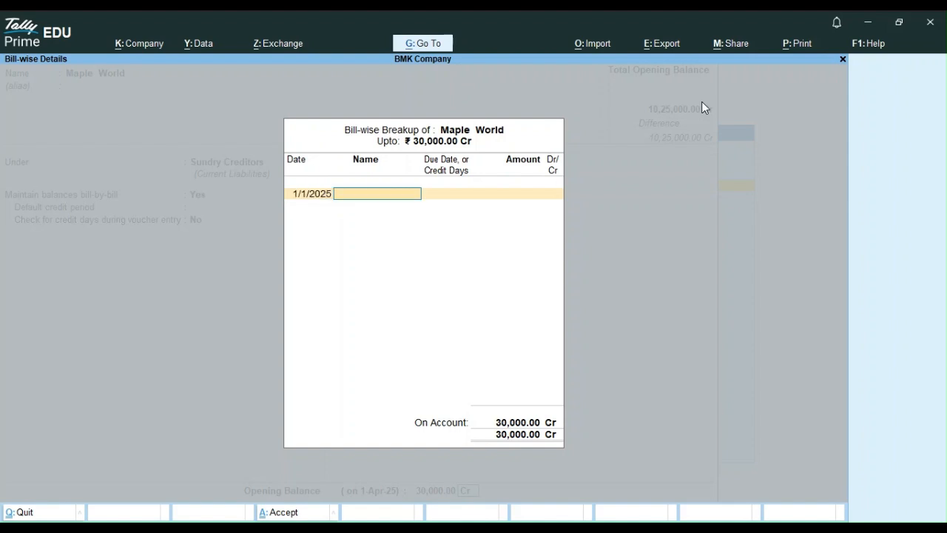
pyautogui.write('30')
pyautogui.press('Return')
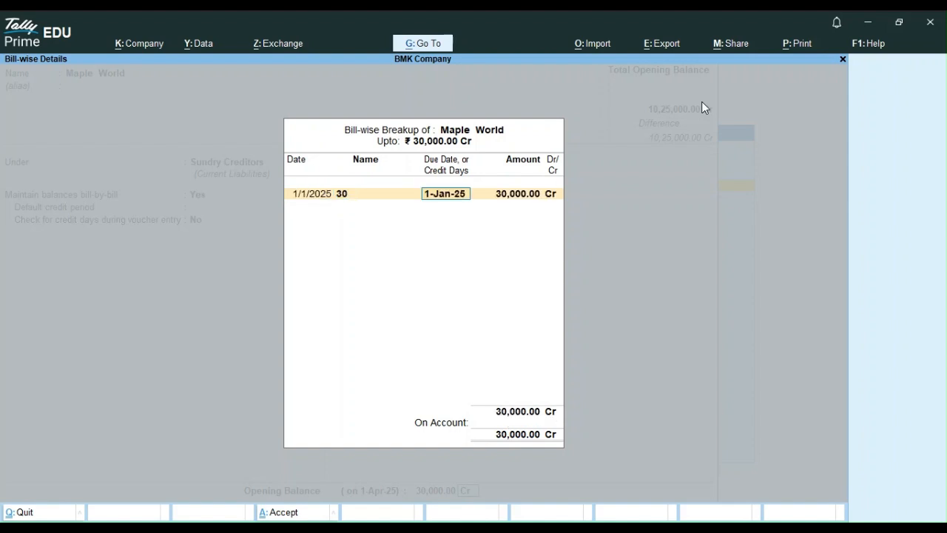
pyautogui.write('30')
pyautogui.press('BackSpace')
pyautogui.press('BackSpace')
pyautogui.press('BackSpace')
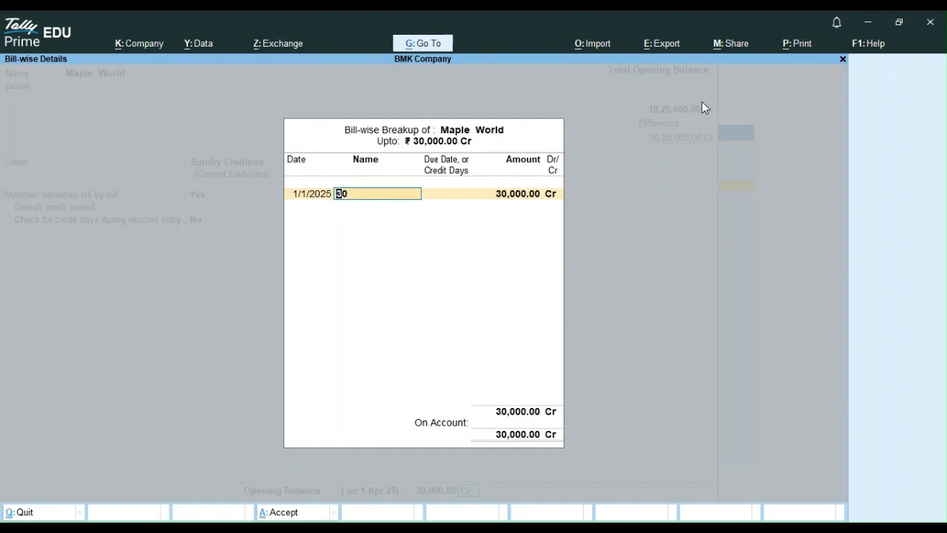
pyautogui.press('BackSpace')
pyautogui.press('BackSpace')
# Name the first Maple World bill MW/01, with 30 credit days and an amount of 18,000 Cr.
pyautogui.write('MW/01')
pyautogui.press('Return')
pyautogui.write('30')
pyautogui.press('Return')
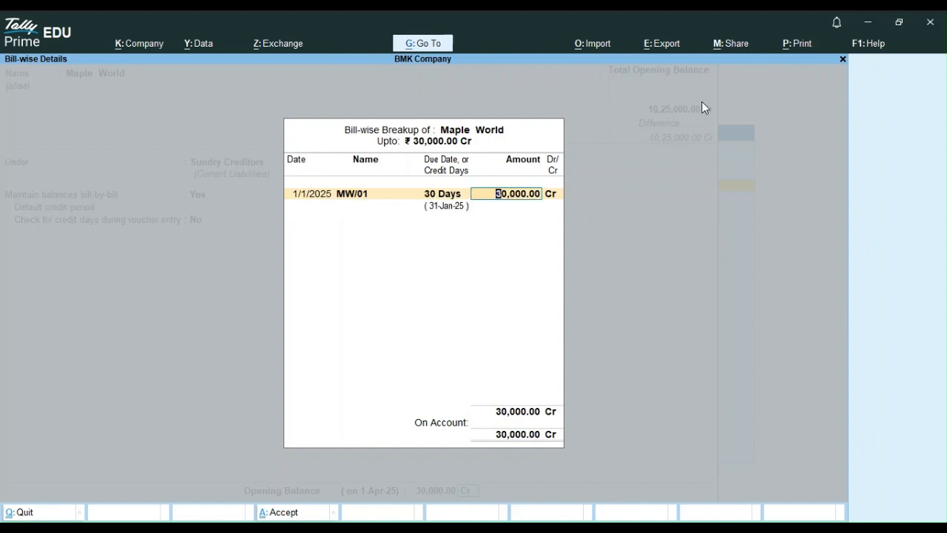
pyautogui.write('18000')
pyautogui.press('Return')
pyautogui.press('Return')
# Add bill MW/02 dated 1/2/2025 with 30 credit days and 12,000 Cr, and save the Maple World ledger.
pyautogui.write('01/020')
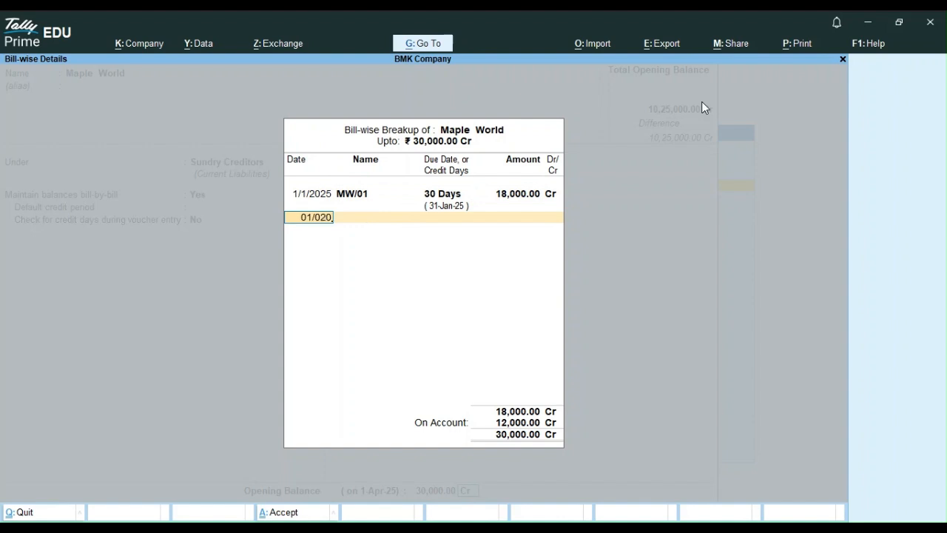
pyautogui.press('BackSpace')
pyautogui.write('/25')
pyautogui.press('Return')
pyautogui.write('MW/02')
pyautogui.press('Return')
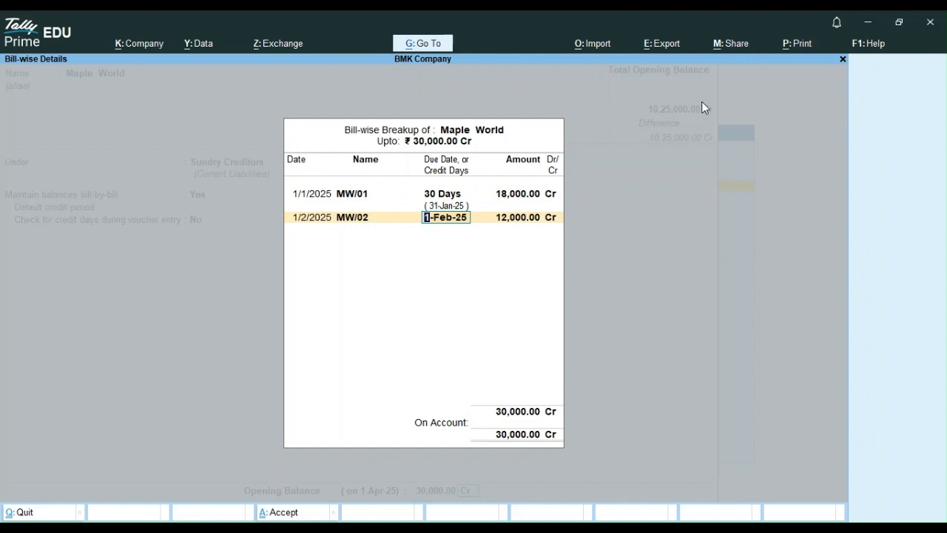
pyautogui.write('30')
pyautogui.press('Return')
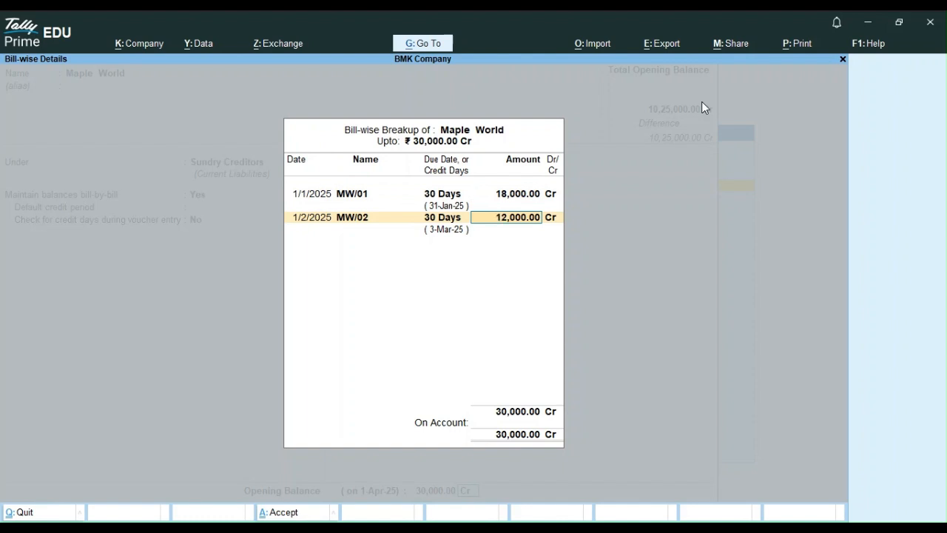
pyautogui.press('Return')
pyautogui.press('Return')
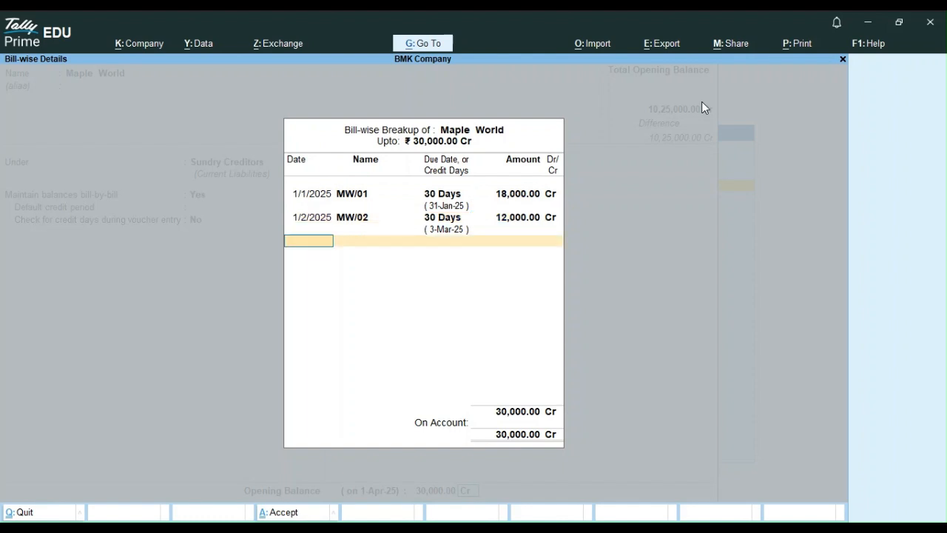
pyautogui.press('Return')
pyautogui.press('Return')
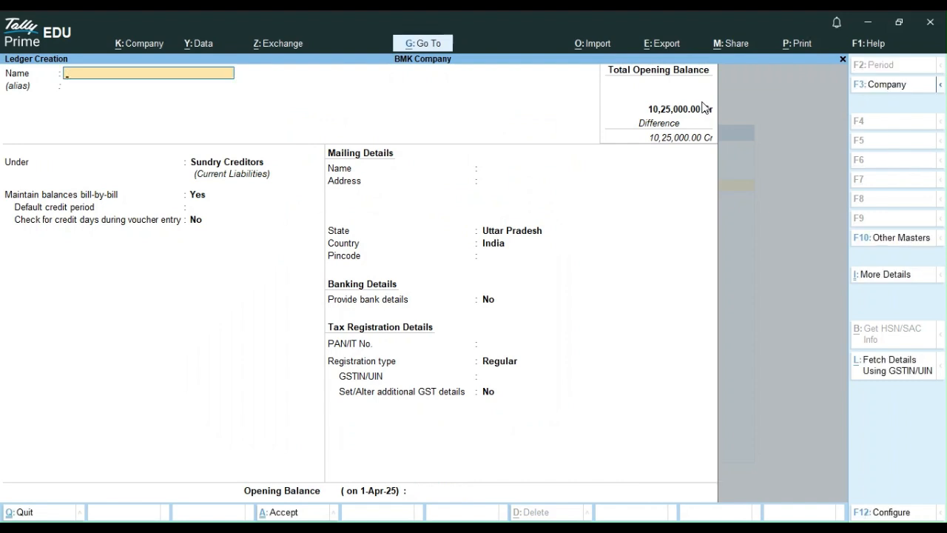
# Name the next new ledger Dey & Brothers and keep it under the Sundry Creditors group.
pyautogui.write('Dey &  Brothers')
pyautogui.press('Return')
pyautogui.press('Return')
pyautogui.press('Return')
# Keep the default bill-by-bill, mailing, banking and tax details and set the Dey & Brothers opening balance to 20,000 Cr.
pyautogui.press('Return')
pyautogui.press('Return')
pyautogui.press('Return')
pyautogui.press('Return')
pyautogui.press('Return')
pyautogui.press('Return')
pyautogui.press('Return')
pyautogui.press('Return')
pyautogui.press('Return')
pyautogui.press('Return')
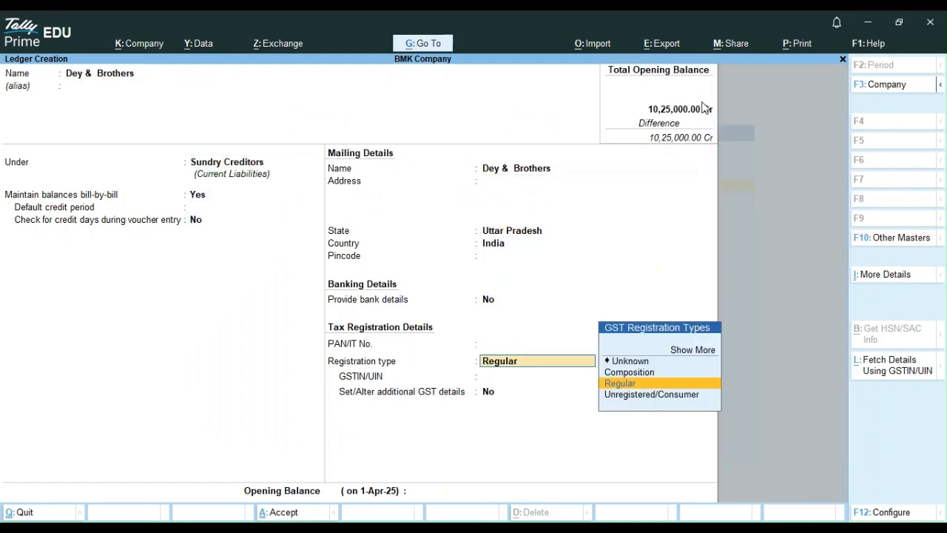
pyautogui.press('Return')
pyautogui.press('Return')
pyautogui.press('Return')
pyautogui.press('Return')
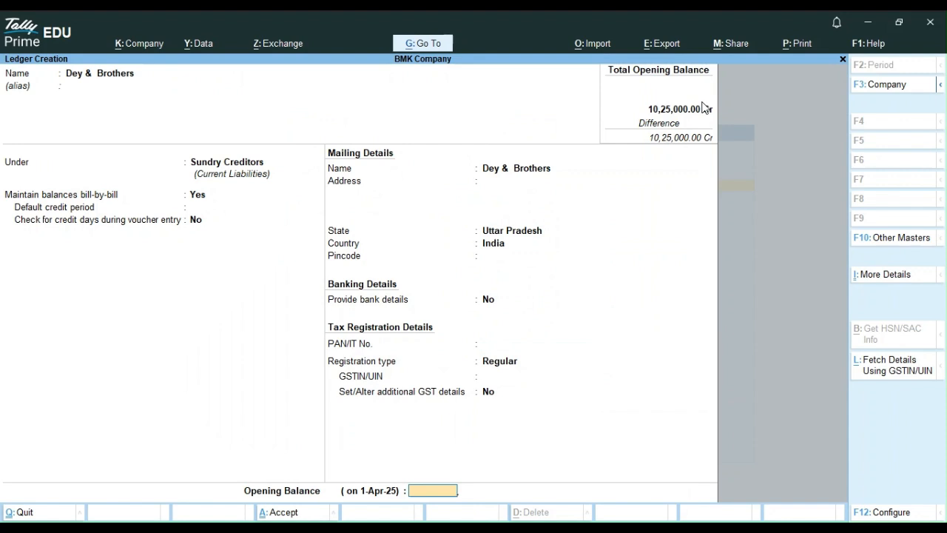
pyautogui.write('20000')
pyautogui.press('Return')
pyautogui.press('Return')
# Add bill PDB/01 dated 1/1/2025 with 30 credit days and 20,000 Cr, and save the Dey & Brothers ledger.
pyautogui.write('01/02/')
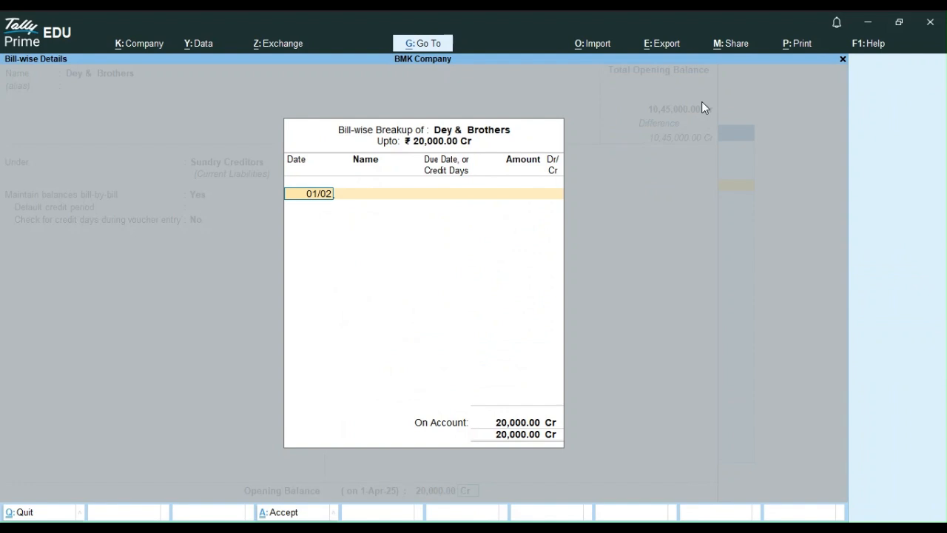
pyautogui.press('BackSpace')
pyautogui.press('BackSpace')
pyautogui.write('1/2025')
pyautogui.press('Return')
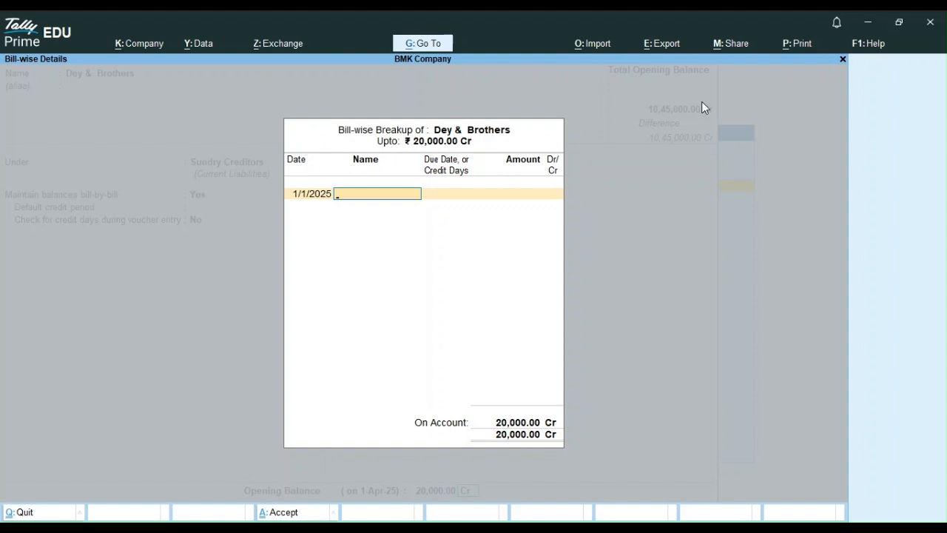
pyautogui.write('PDB/01')
pyautogui.press('Return')
pyautogui.write('30')
pyautogui.press('Return')
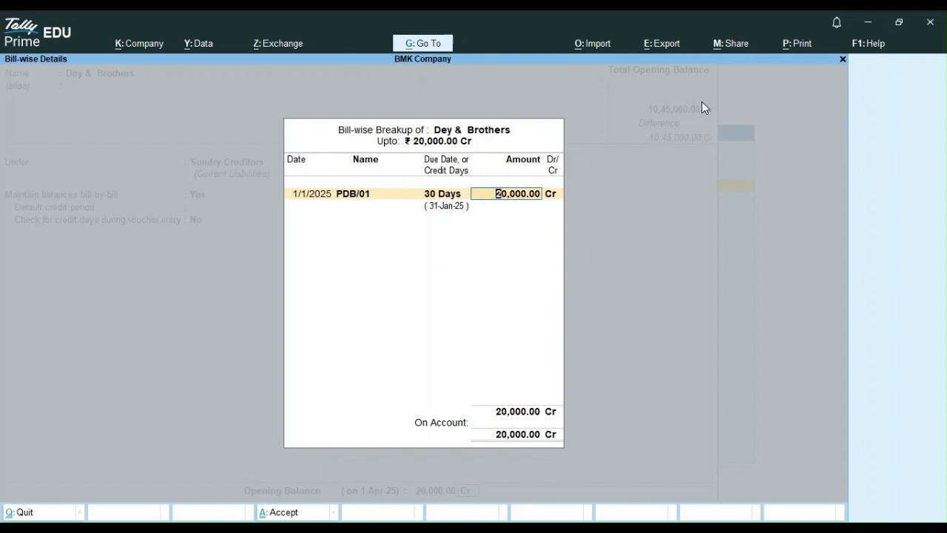
pyautogui.press('Return')
pyautogui.press('Return')
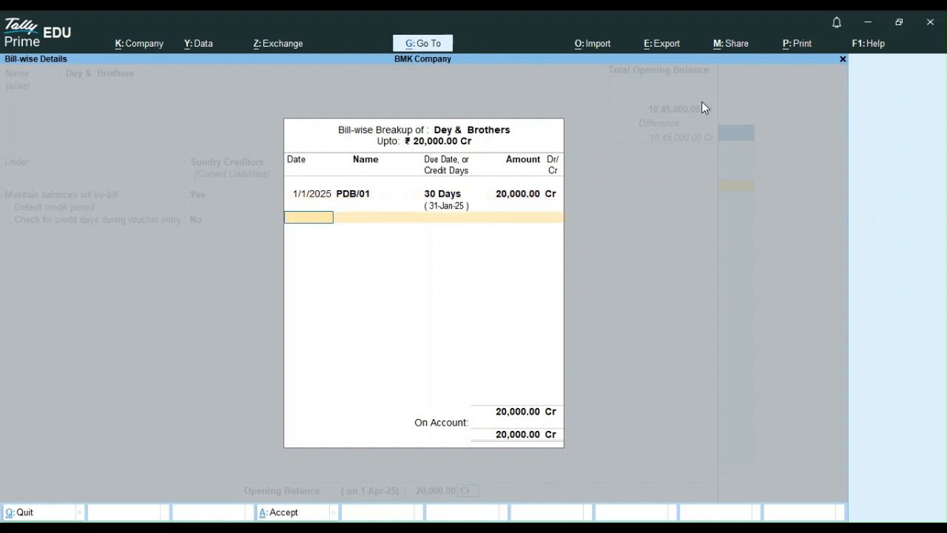
pyautogui.press('Return')
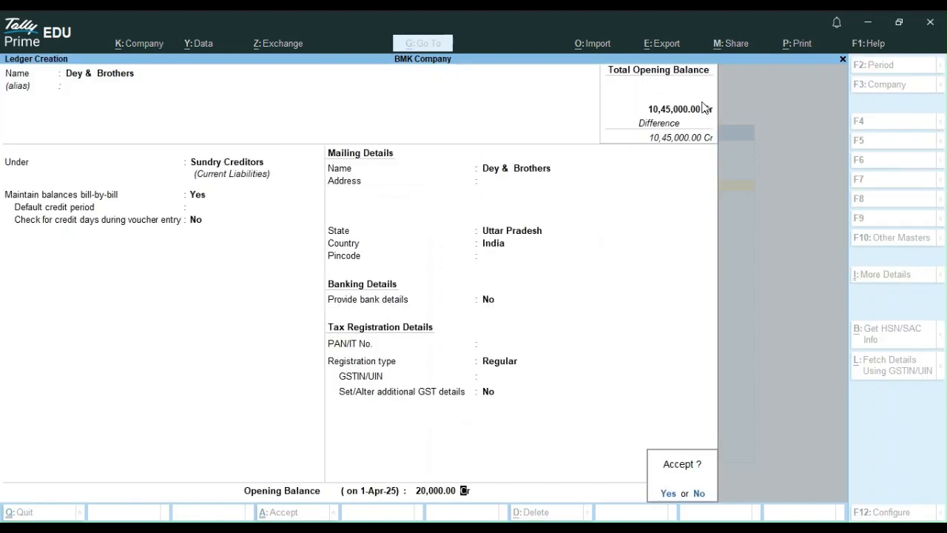
pyautogui.press('Return')
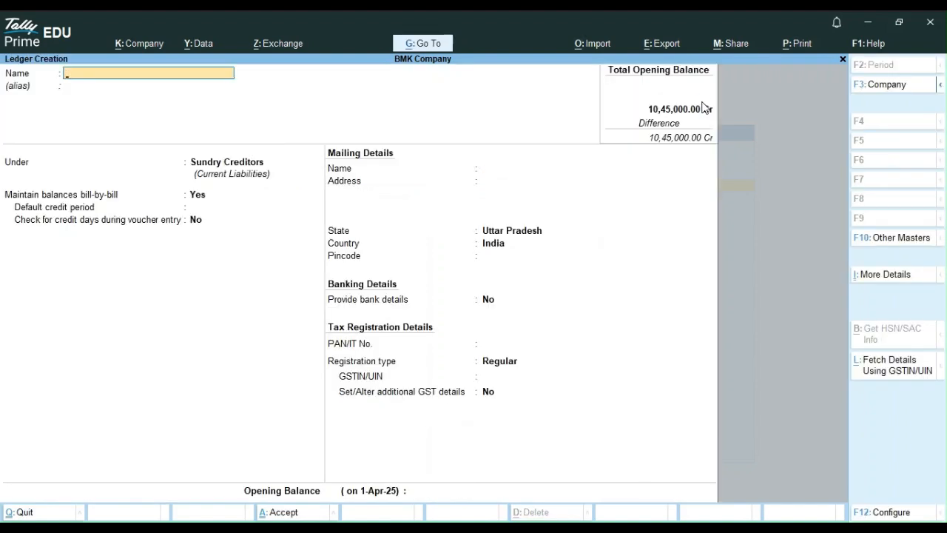
# Name the next new ledger Rohit & Co and keep it under the Sundry Creditors group.
pyautogui.write('Rohitj')
pyautogui.press('BackSpace')
pyautogui.press('BackSpace')
pyautogui.write('& Co')
pyautogui.press('Return')
pyautogui.press('Return')
pyautogui.press('Return')
pyautogui.press('Return')
pyautogui.press('Return')
pyautogui.press('Return')
pyautogui.press('Return')
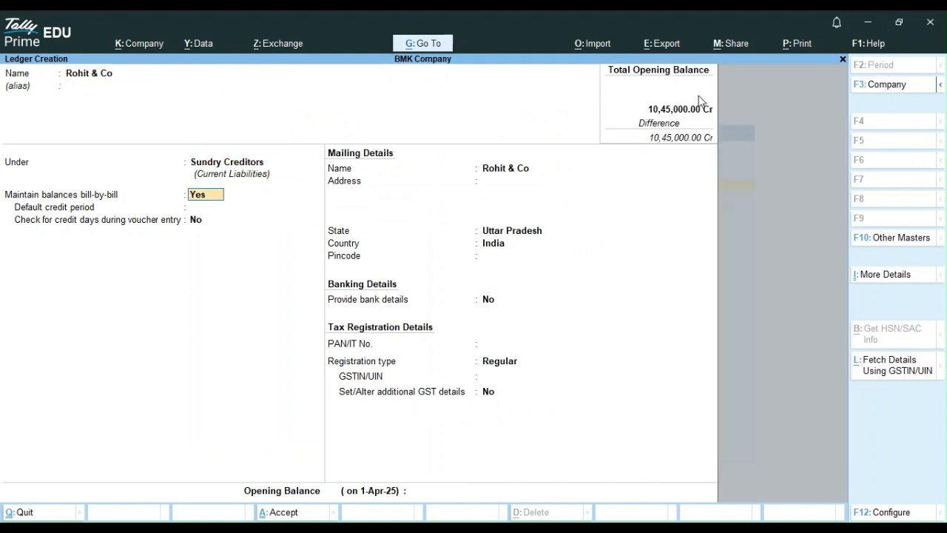
# Keep the default bill-by-bill, mailing, banking and tax details and set the Rohit & Co opening balance to 10,000 Cr.
pyautogui.press('Return')
pyautogui.press('Return')
pyautogui.press('Return')
pyautogui.press('Return')
pyautogui.press('Return')
pyautogui.press('Return')
pyautogui.press('Return')
pyautogui.press('Return')
pyautogui.press('Return')
pyautogui.press('Return')
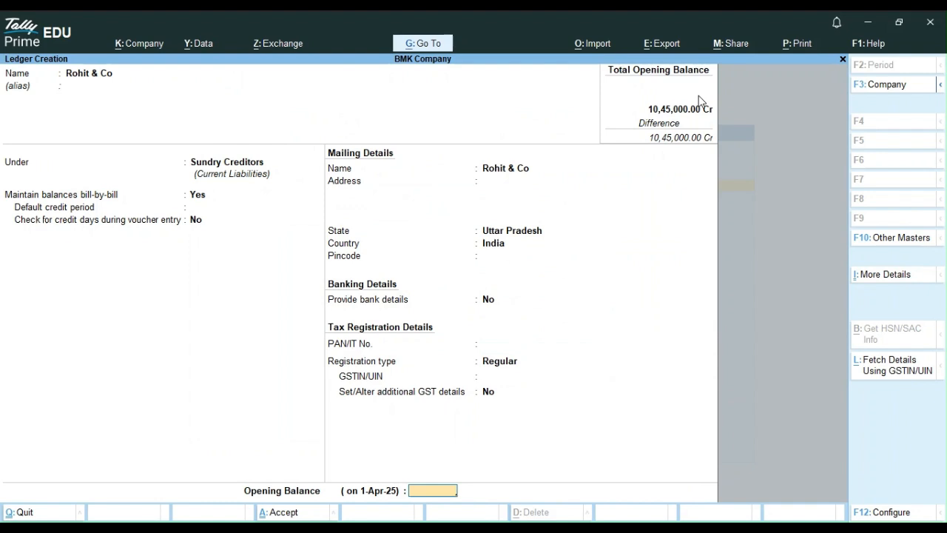
pyautogui.write('100')
pyautogui.write('00')
pyautogui.press('Return')
pyautogui.press('Return')
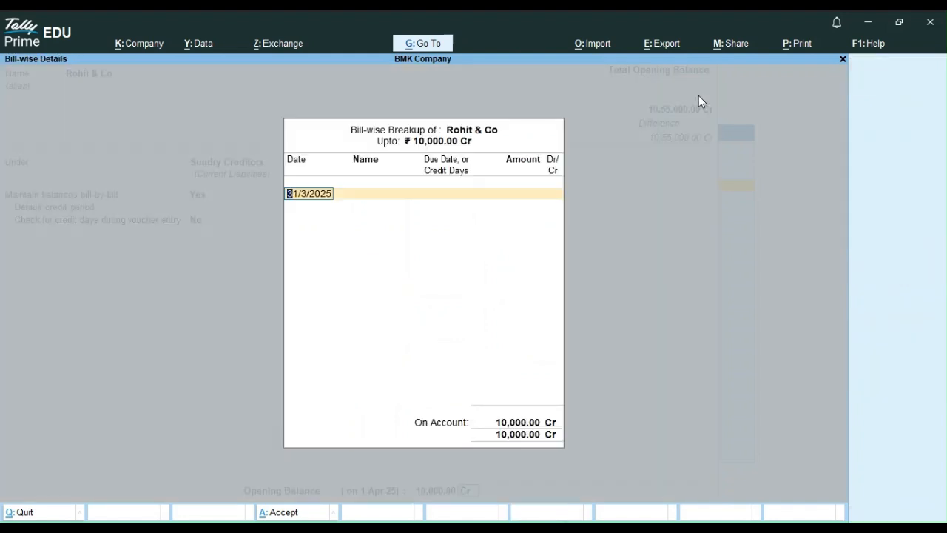
# Add bill RC/01 dated 1/1/2025 with 30 credit days and 10,000 Cr, and save the Rohit & Co ledger.
pyautogui.write('01/')
pyautogui.write('01/2025')
pyautogui.press('Return')
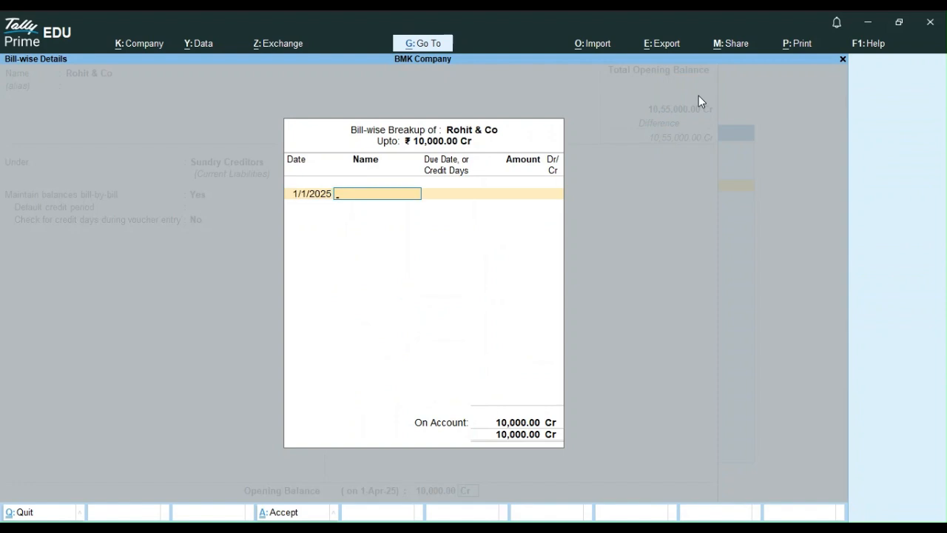
pyautogui.write('RX')
pyautogui.press('BackSpace')
pyautogui.write('C/01')
pyautogui.press('Return')
pyautogui.write('30')
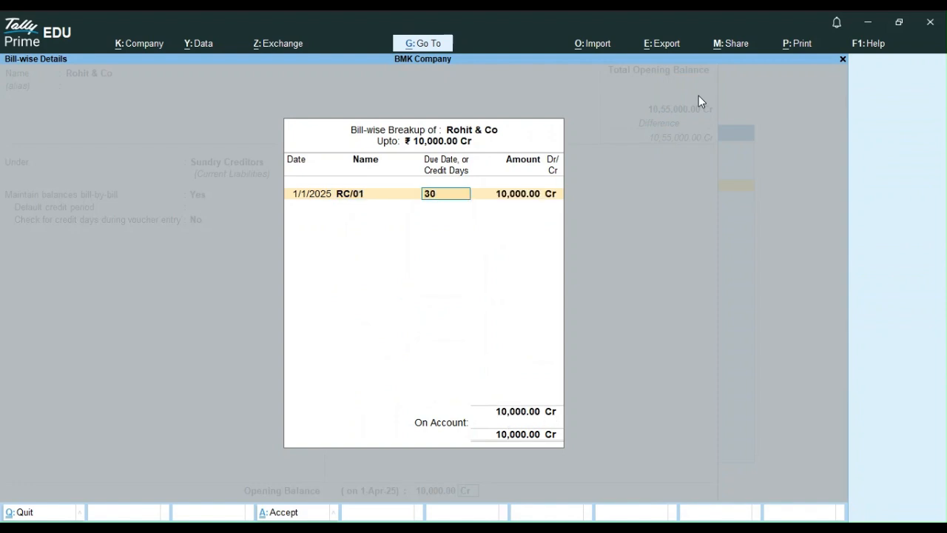
pyautogui.press('Return')
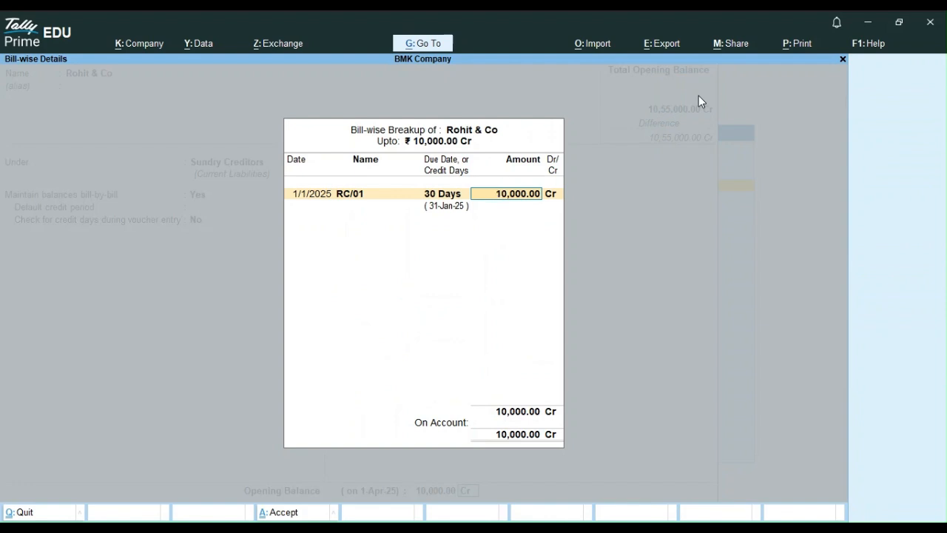
pyautogui.press('Return')
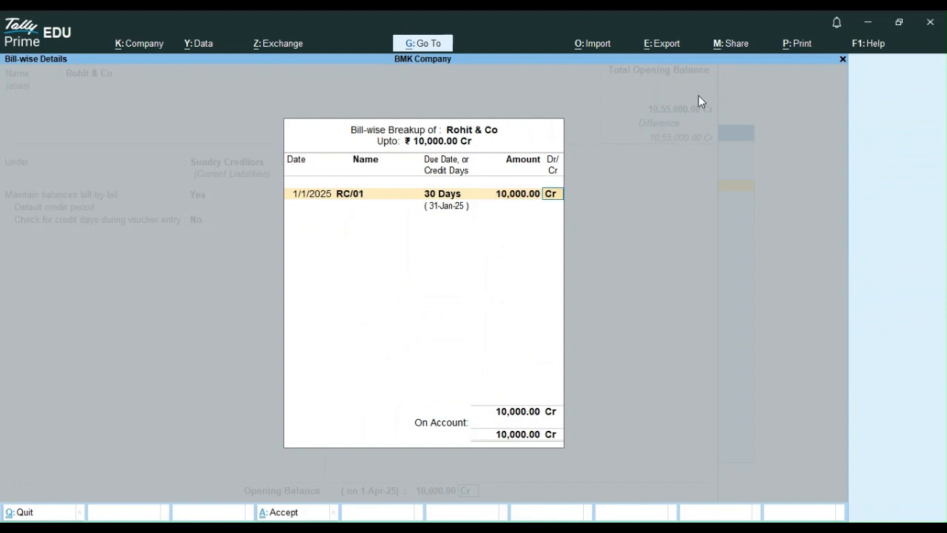
pyautogui.press('Return')
pyautogui.press('Return')
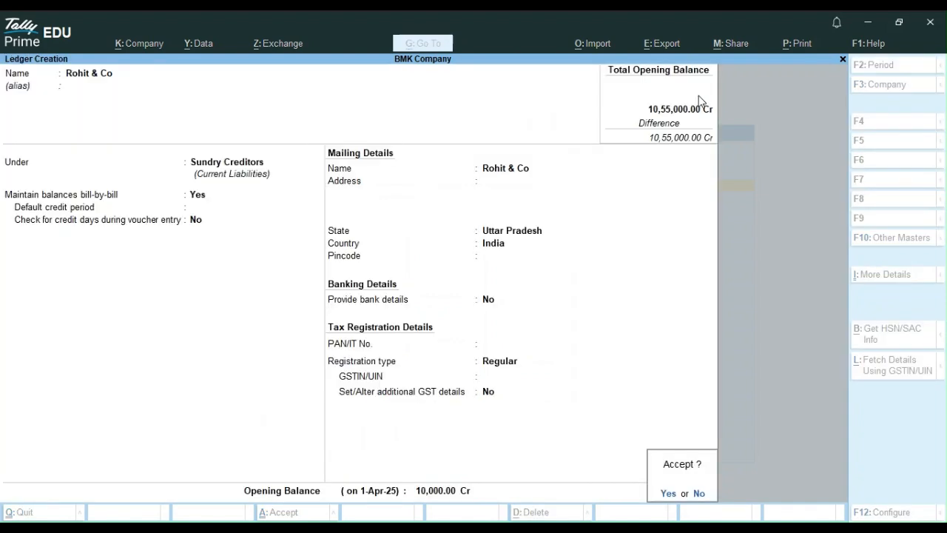
pyautogui.press('Return')
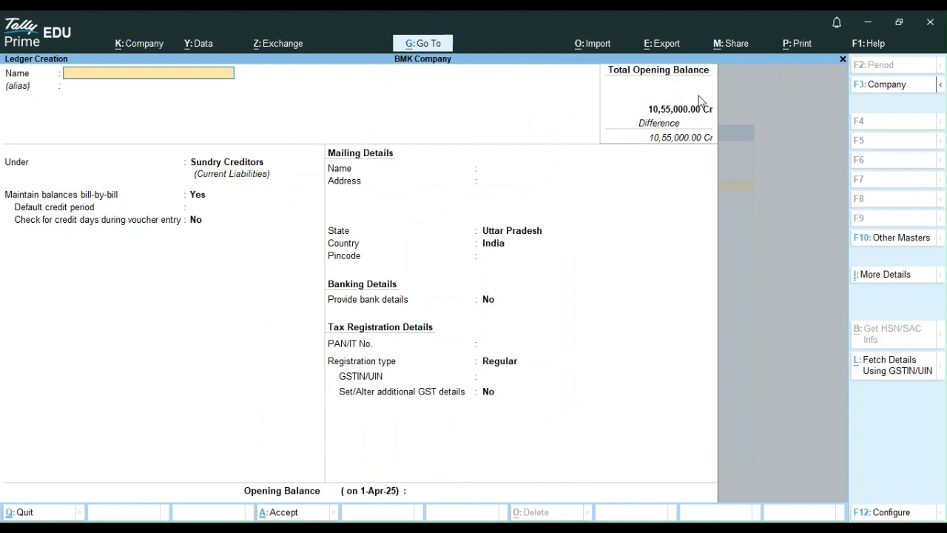
# Name the next new ledger Interest and place it under the Current Liabilities group.
pyautogui.write('Interest')
pyautogui.press('Return')
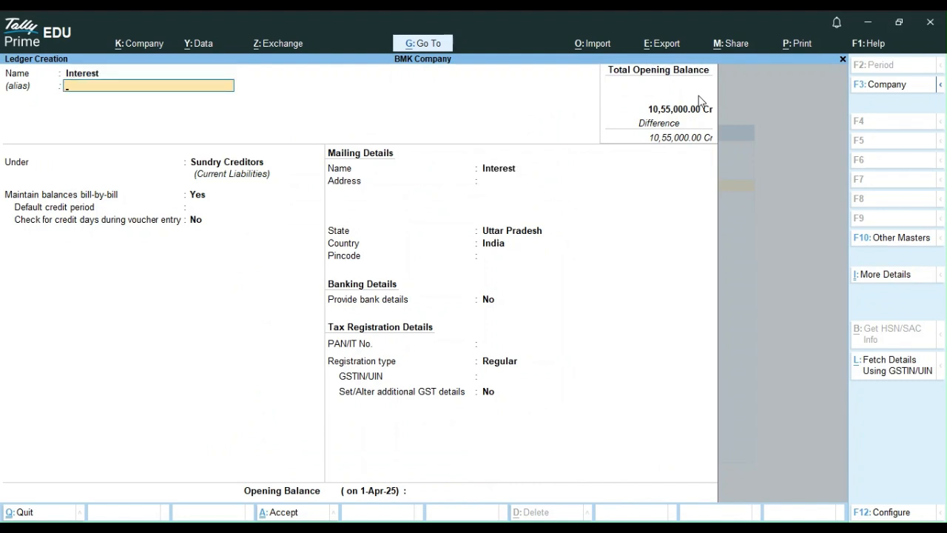
pyautogui.press('Return')
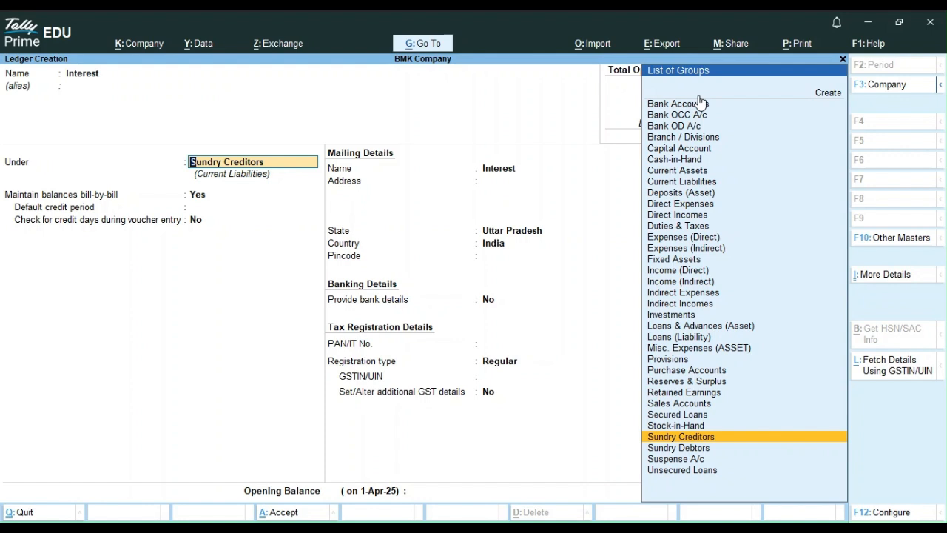
pyautogui.write('Cu')
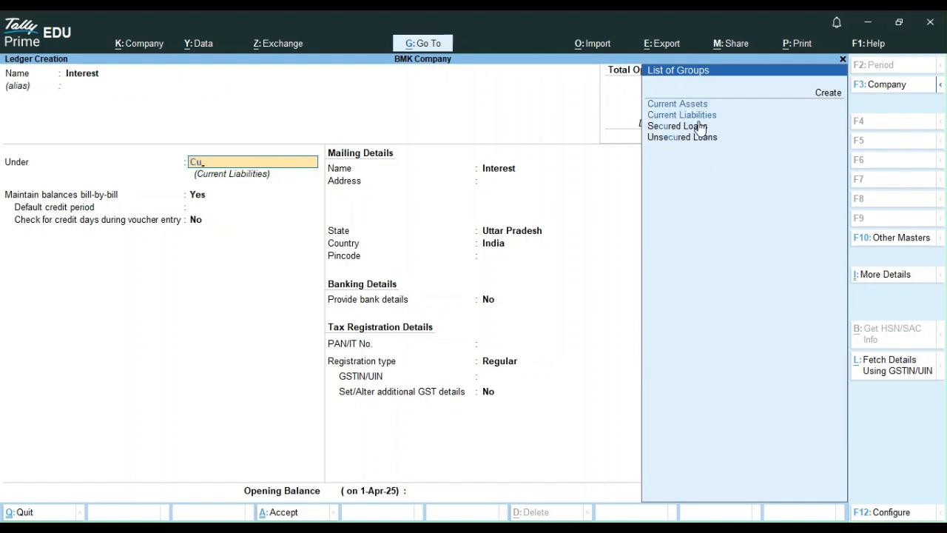
pyautogui.click(700, 125)
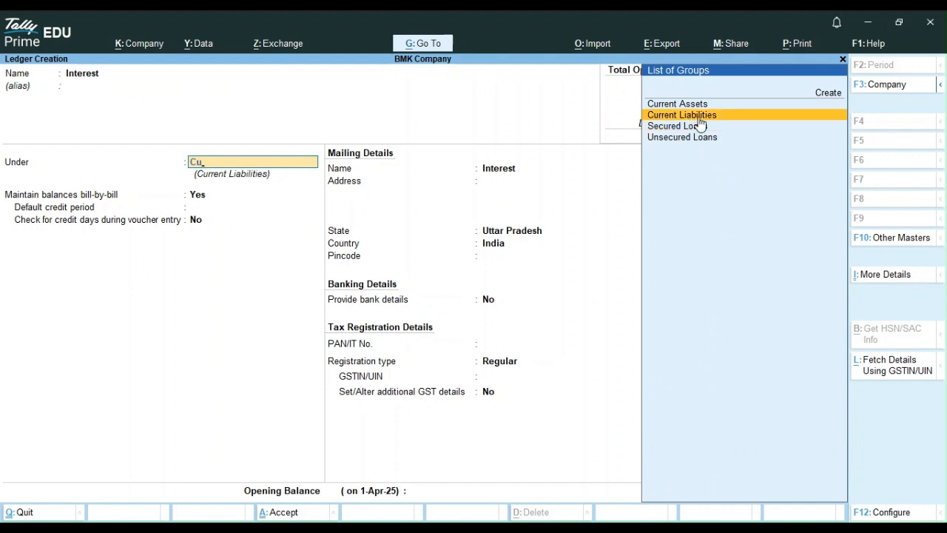
pyautogui.click(699, 122)
# Keep the default assessable value, mailing, banking and tax details and set the Interest ledger's opening balance to 20,000 Cr.
pyautogui.press('Return')
pyautogui.press('Return')
pyautogui.press('Return')
pyautogui.press('Return')
pyautogui.press('Return')
pyautogui.press('Return')
pyautogui.press('Return')
pyautogui.press('Return')
pyautogui.press('Return')
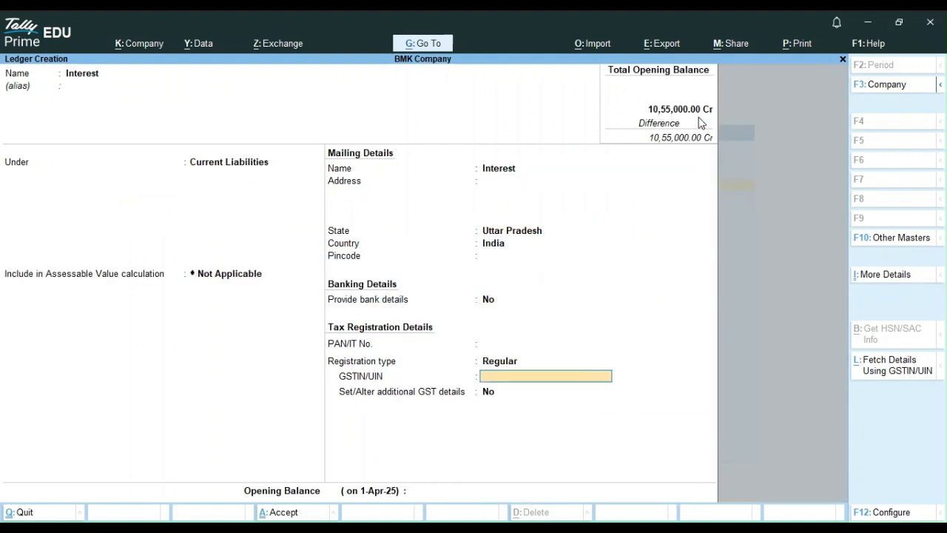
pyautogui.press('Return')
pyautogui.press('Return')
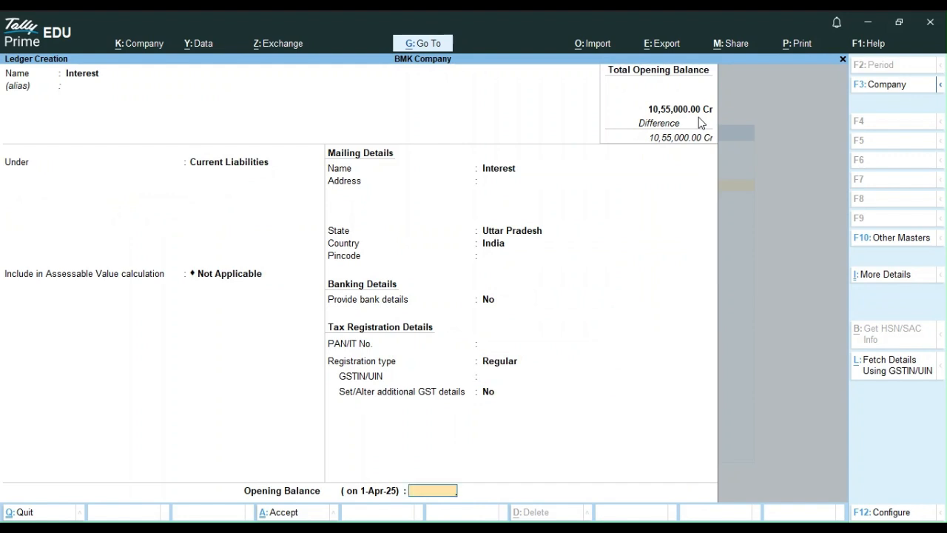
pyautogui.write('20000')
pyautogui.press('Return')
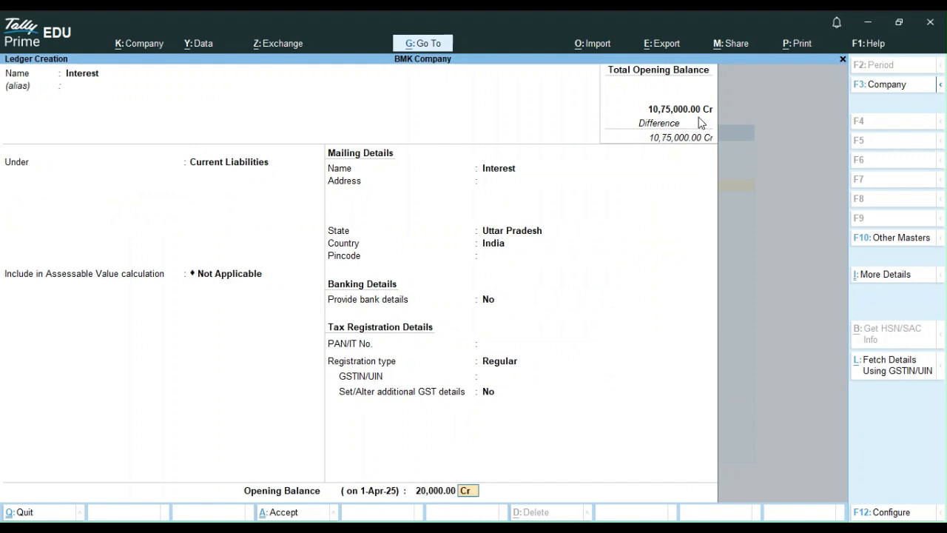
pyautogui.press('Return')
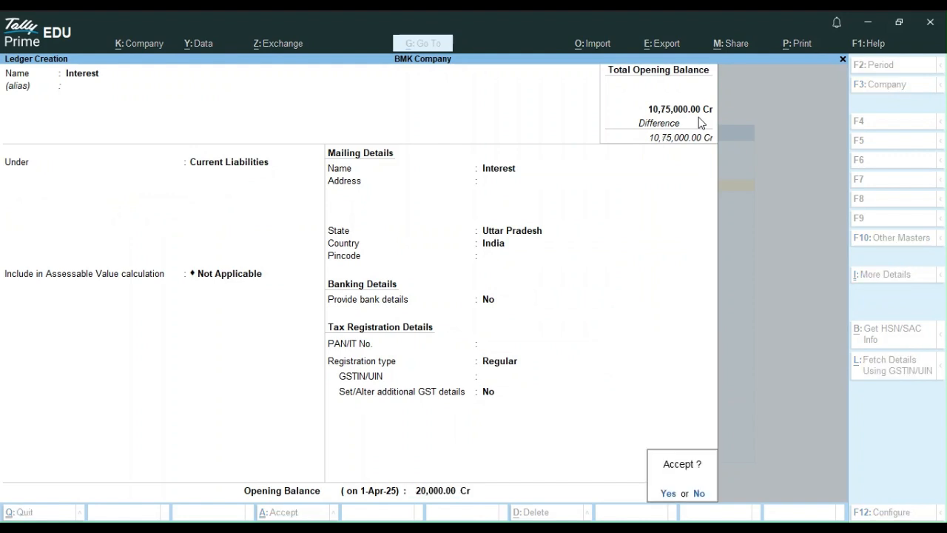
# Save the Interest ledger and name the next new ledger Os Salary.
pyautogui.press('Return')
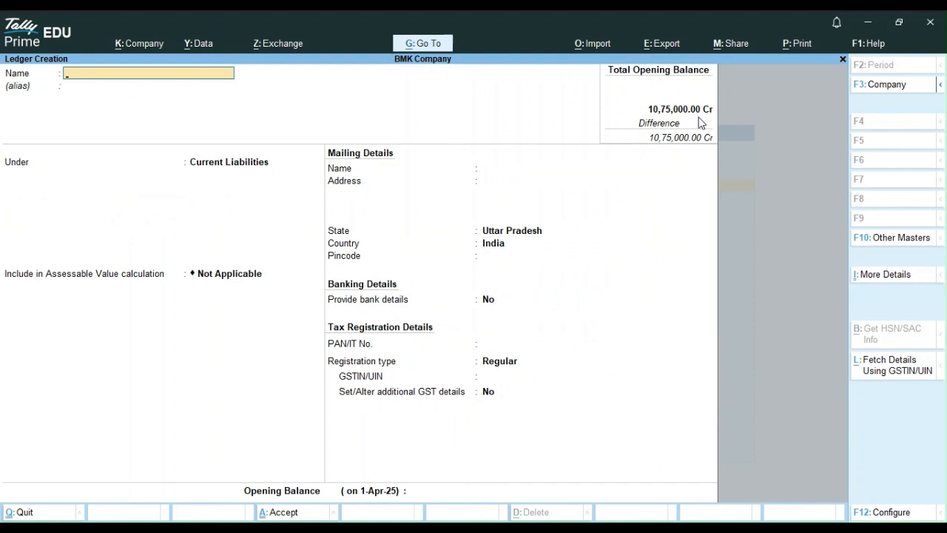
pyautogui.write('Os Salary')
pyautogui.press('Return')
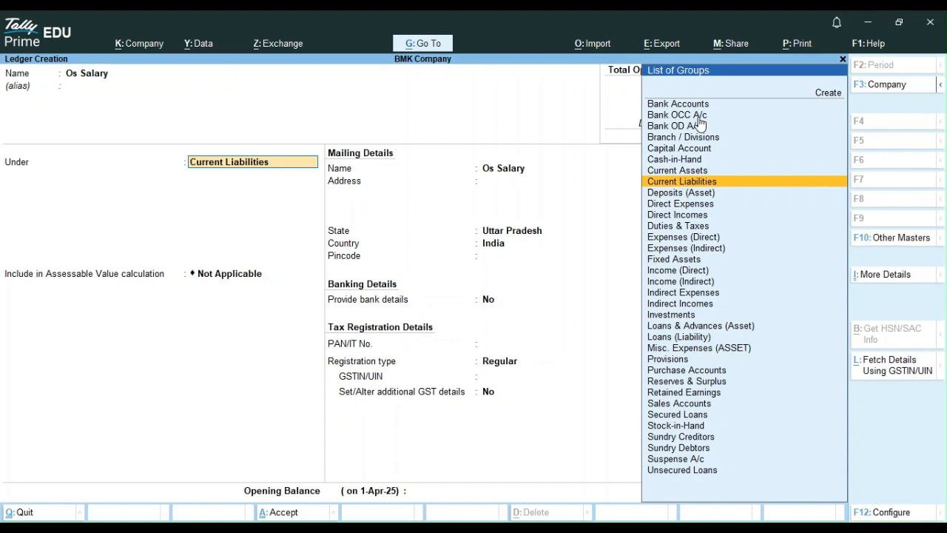
# Start creating a new group for the Os Salary ledger and name the group Os Expenses.
pyautogui.hotkey('alt', 'c')
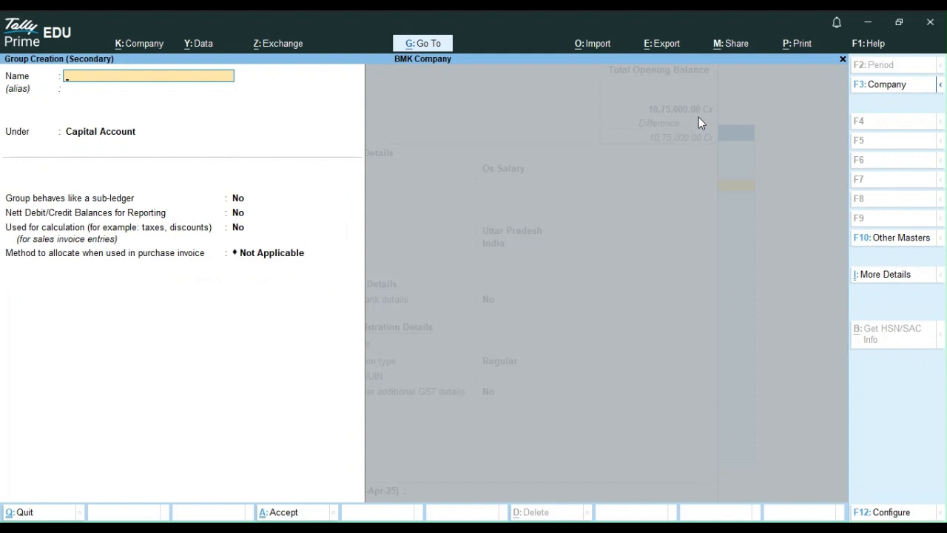
pyautogui.write('Os Expenses')
pyautogui.press('Return')
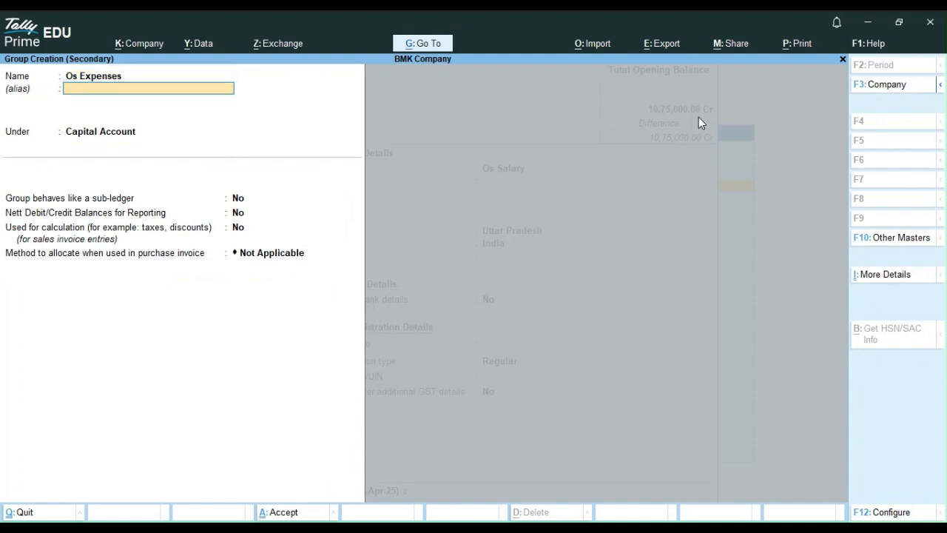
pyautogui.press('Return')
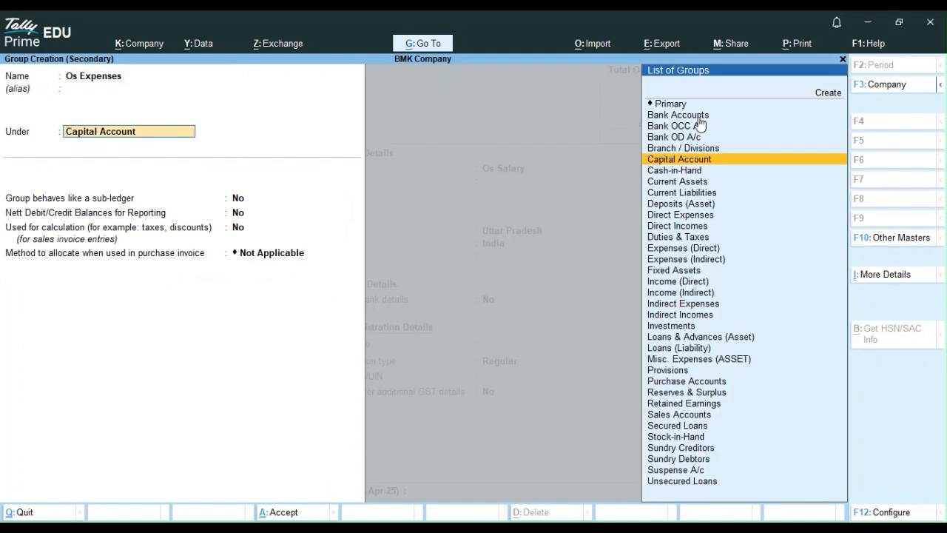
# Place the Os Expenses group under Current Liabilities and save it with the default settings.
pyautogui.press('Down')
pyautogui.press('Down')
pyautogui.press('Down')
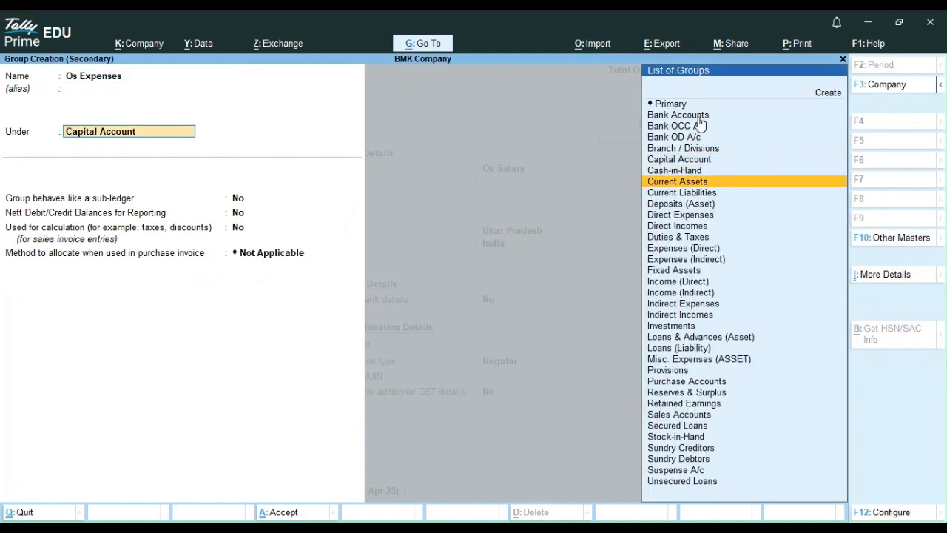
pyautogui.press('Down')
pyautogui.press('Down')
pyautogui.press('Down')
pyautogui.press('Down')
pyautogui.press('Down')
pyautogui.press('Down')
pyautogui.press('Down')
pyautogui.press('Down')
pyautogui.press('Down')
pyautogui.press('Down')
pyautogui.press('Down')
pyautogui.press('Down')
pyautogui.press('Down')
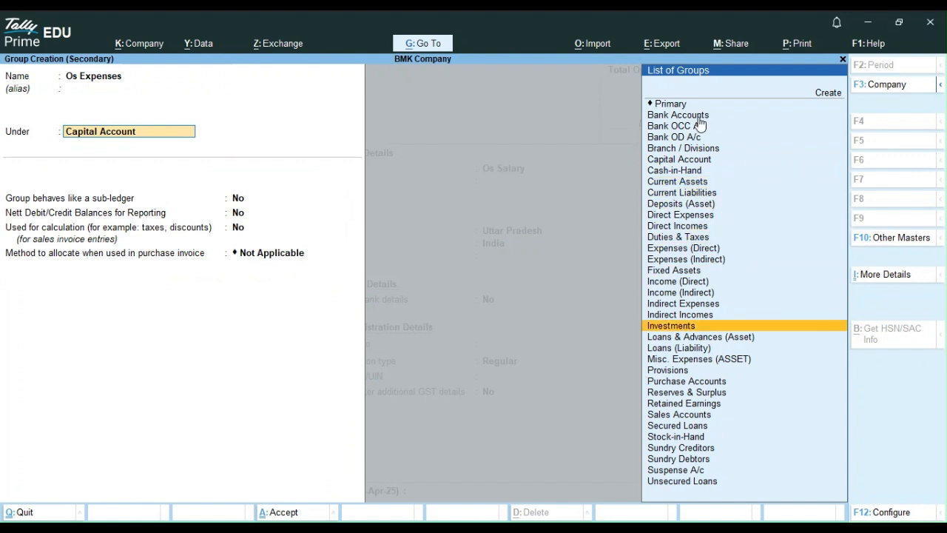
pyautogui.press('Down')
pyautogui.press('Down')
pyautogui.press('Down')
pyautogui.press('Down')
pyautogui.press('Down')
pyautogui.press('Down')
pyautogui.press('Down')
pyautogui.press('Down')
pyautogui.press('Down')
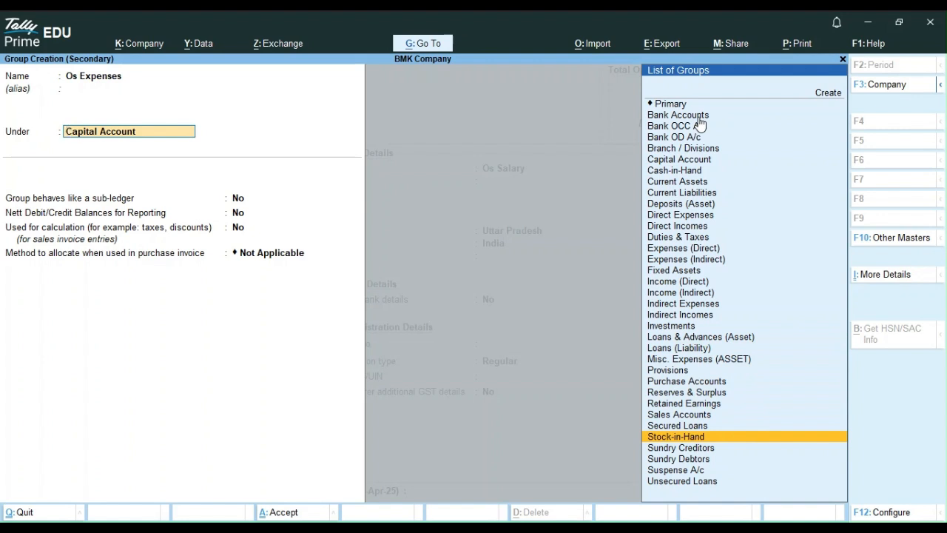
pyautogui.press('Up')
pyautogui.press('Up')
pyautogui.press('Up')
pyautogui.press('Up')
pyautogui.press('Up')
pyautogui.press('Up')
pyautogui.press('Up')
pyautogui.press('Up')
pyautogui.press('Up')
pyautogui.press('Up')
pyautogui.press('Up')
pyautogui.press('Up')
pyautogui.press('Up')
pyautogui.press('Up')
pyautogui.press('Up')
pyautogui.press('Up')
pyautogui.press('Up')
pyautogui.press('Up')
pyautogui.press('Up')
pyautogui.press('Up')
pyautogui.press('Up')
pyautogui.press('Up')
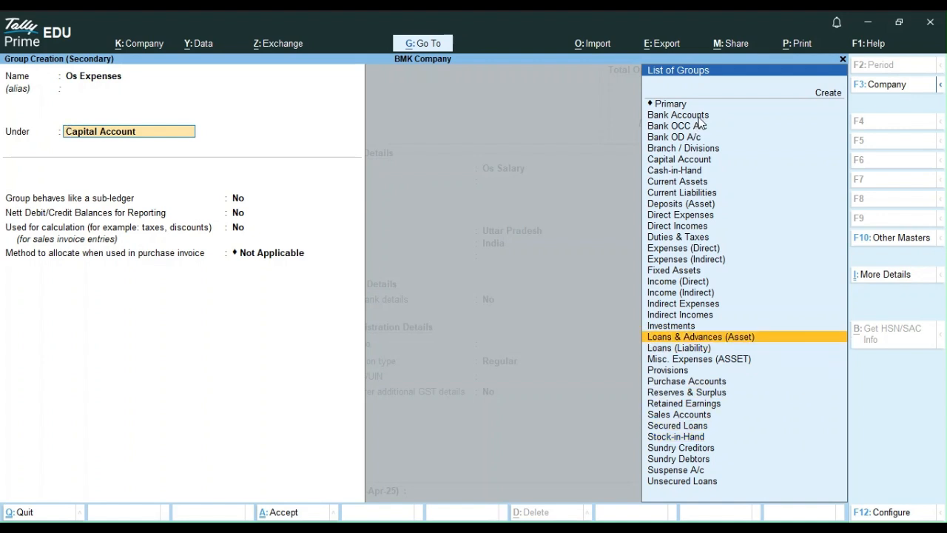
pyautogui.press('Return')
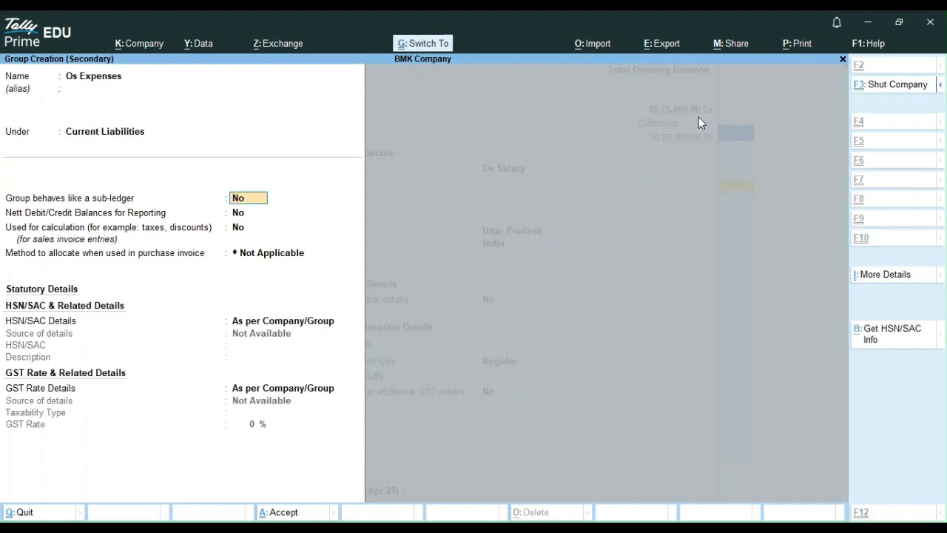
pyautogui.hotkey('ctrl', 'a')
pyautogui.press('Return')
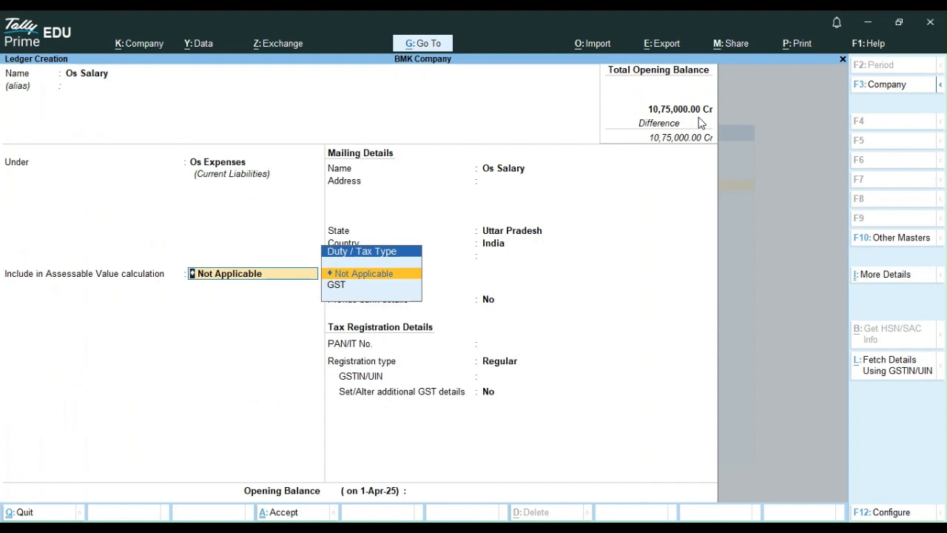
# Keep the default ledger details, set the Os Salary opening balance to 10,000 Cr, and save the ledger.
pyautogui.press('Return')
pyautogui.press('Return')
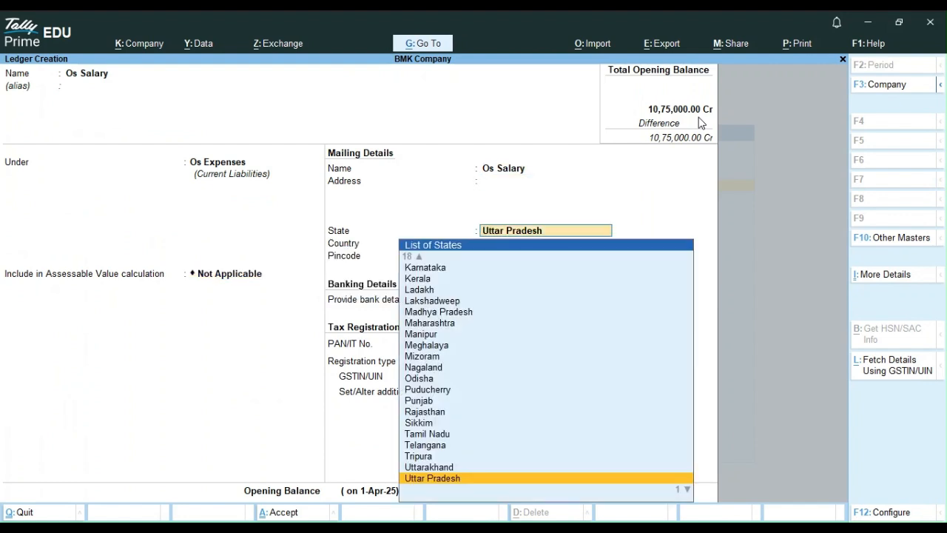
pyautogui.press('Return')
pyautogui.press('Return')
pyautogui.press('Return')
pyautogui.press('Return')
pyautogui.press('Return')
pyautogui.press('Return')
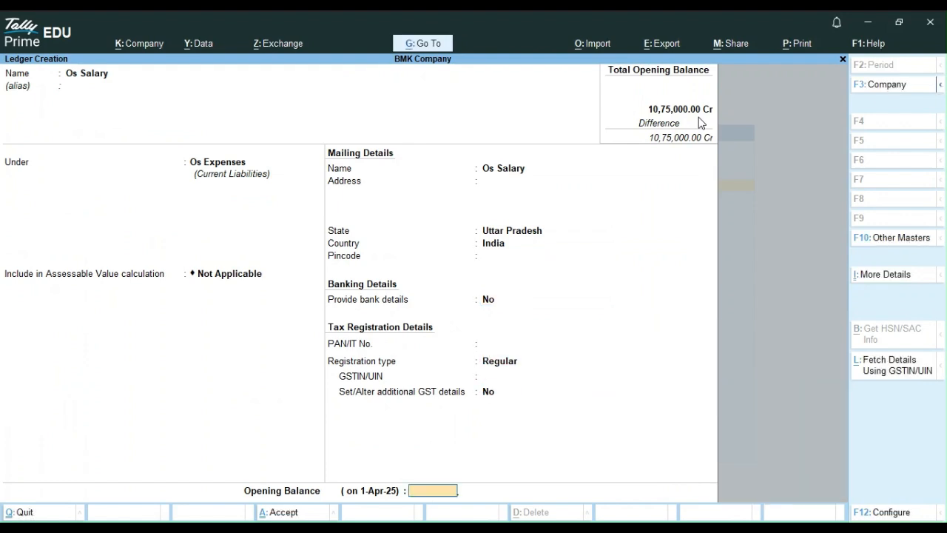
pyautogui.write('10000')
pyautogui.press('Return')
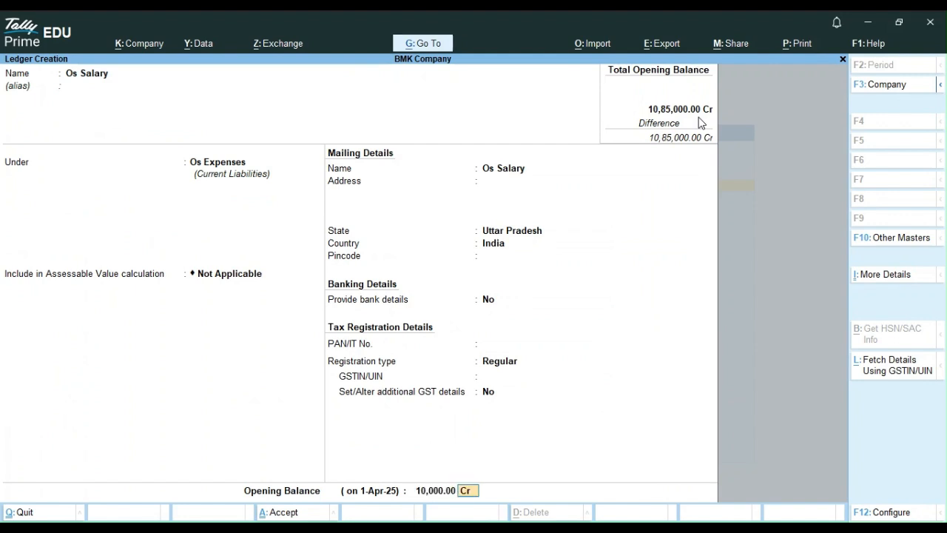
pyautogui.hotkey('ctrl', 'a')
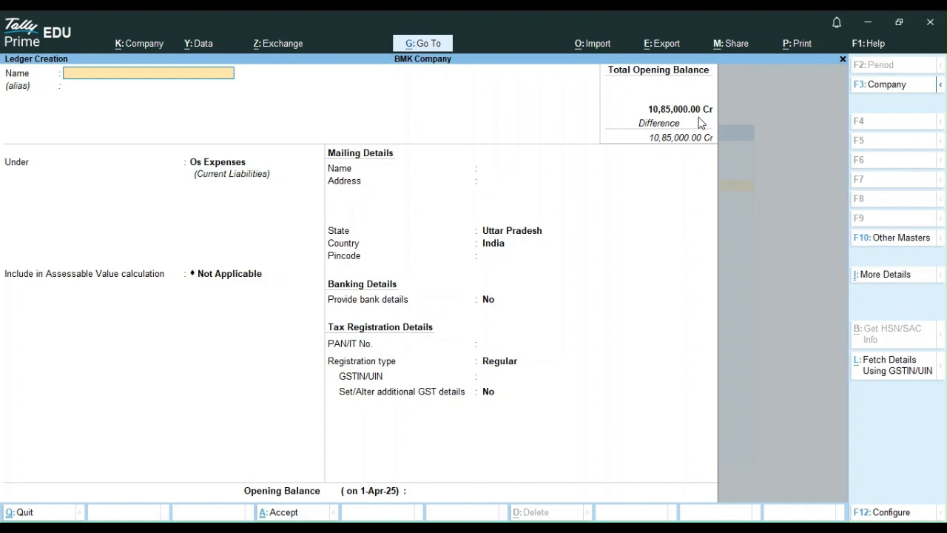
# Name the next ledger Os Rent, keeping it under Os Expenses with the default mailing, banking and tax details.
pyautogui.write('Os Rent')
pyautogui.press('Return')
pyautogui.press('Return')
pyautogui.press('Return')
pyautogui.press('Return')
pyautogui.press('Return')
pyautogui.press('Return')
pyautogui.press('Return')
pyautogui.press('Return')
pyautogui.press('Return')
pyautogui.press('Return')
pyautogui.press('Return')
pyautogui.press('Return')
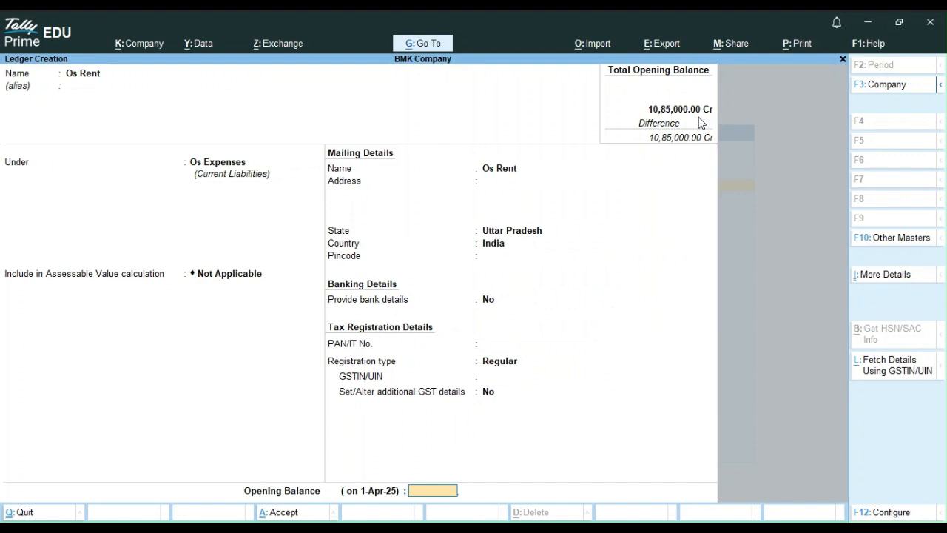
# Set the Os Rent opening balance to 20,000 Cr and save the ledger.
pyautogui.write('20000')
pyautogui.press('Return')
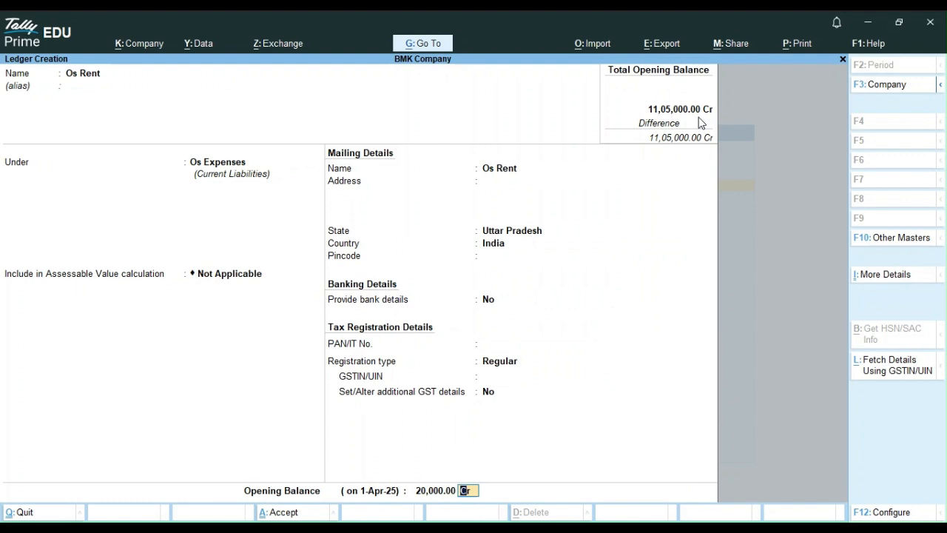
pyautogui.press('Return')
pyautogui.press('Return')
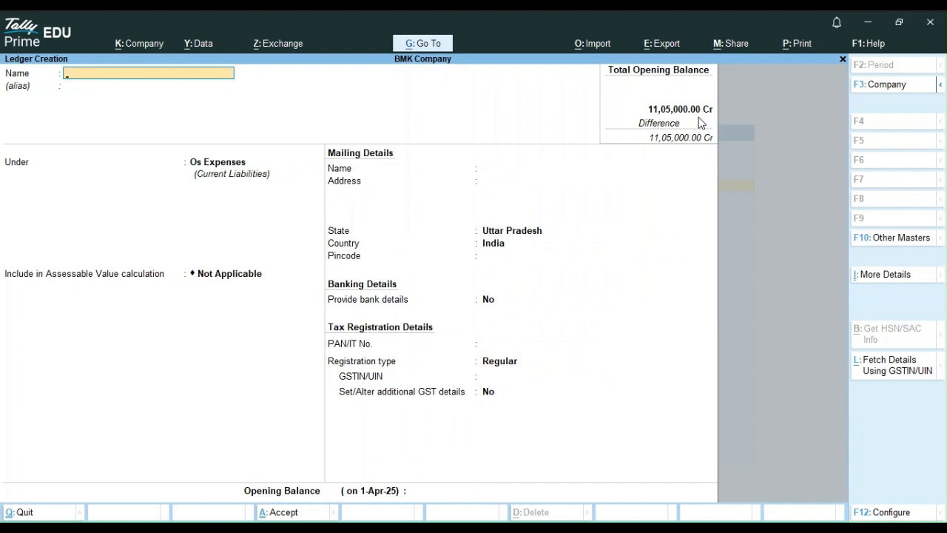
# Name the next ledger Os Telephone Bill, keeping it under Os Expenses with the default mailing, banking and tax details.
pyautogui.write('Os Telephone Bill')
pyautogui.press('Return')
pyautogui.press('Return')
pyautogui.press('Return')
pyautogui.press('Return')
pyautogui.press('Return')
pyautogui.press('Return')
pyautogui.press('Return')
pyautogui.press('Return')
pyautogui.press('Return')
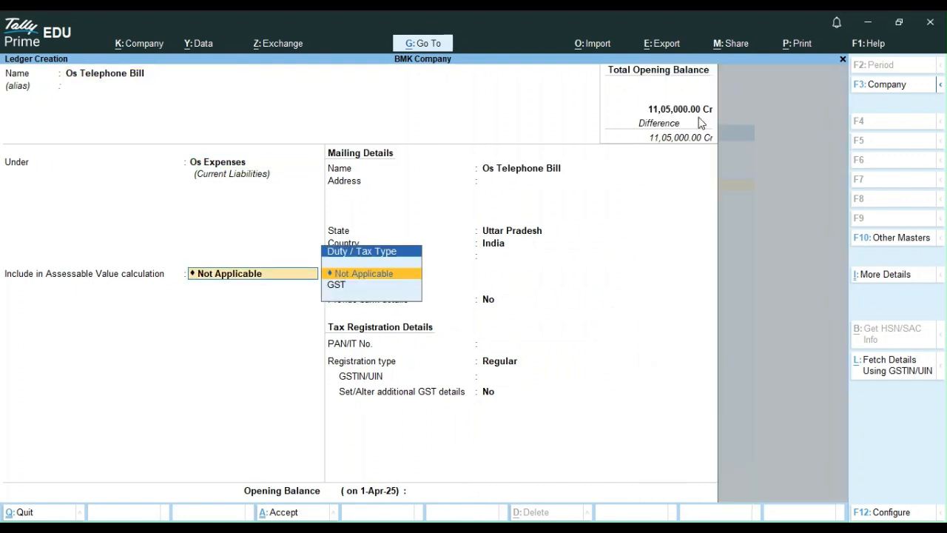
pyautogui.press('Return')
pyautogui.press('Return')
pyautogui.press('Return')
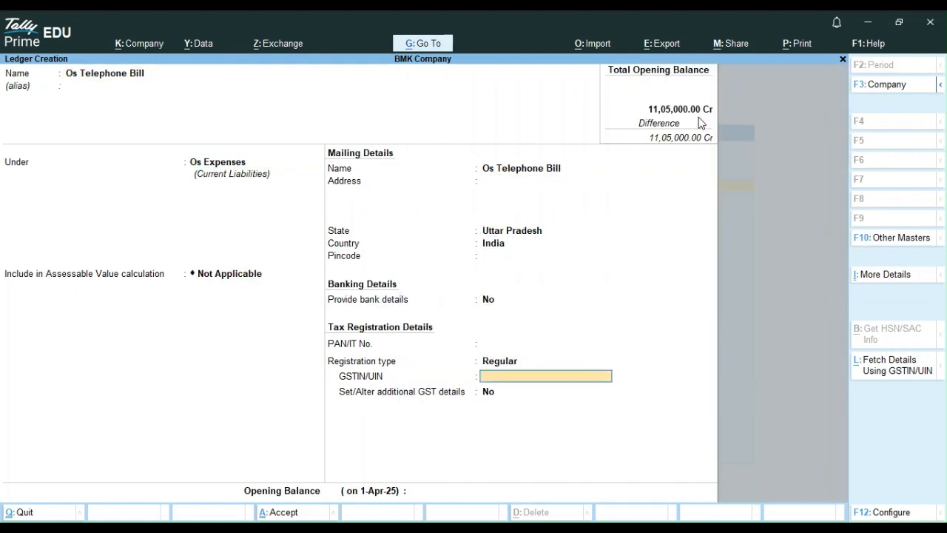
pyautogui.press('Return')
pyautogui.press('Return')
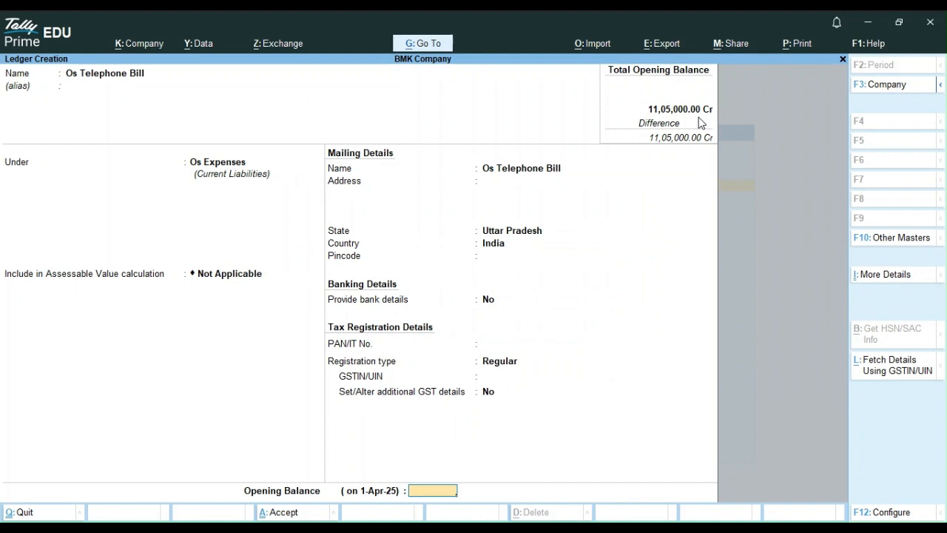
# Set the Os Telephone Bill opening balance to 10,000 Cr and save the ledger.
pyautogui.write('10000')
pyautogui.press('Return')
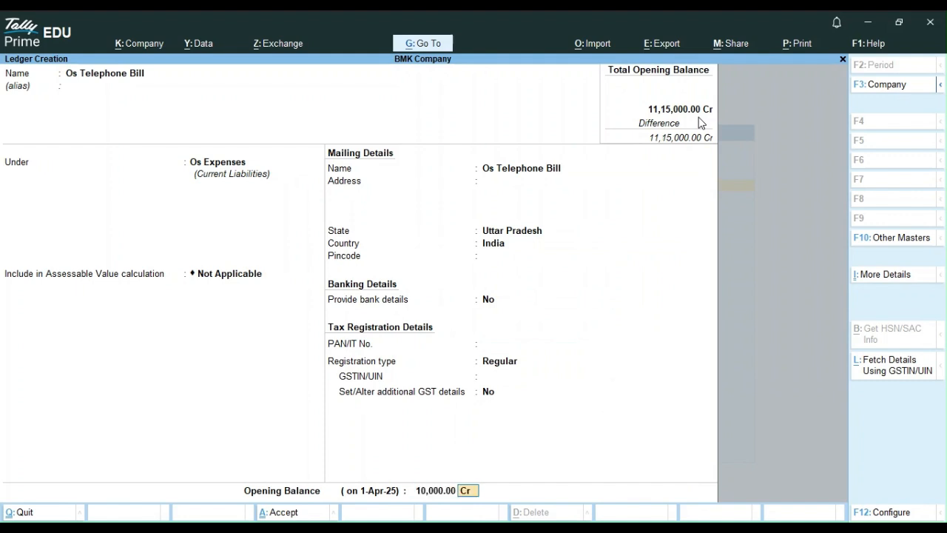
pyautogui.hotkey('ctrl', 'a')
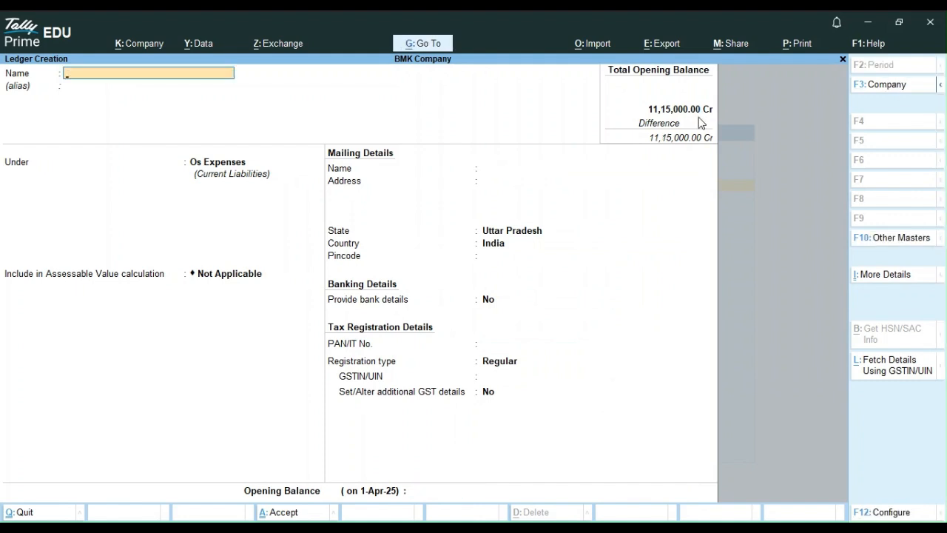
pyautogui.write('Profit and Loss')
pyautogui.press('Return')
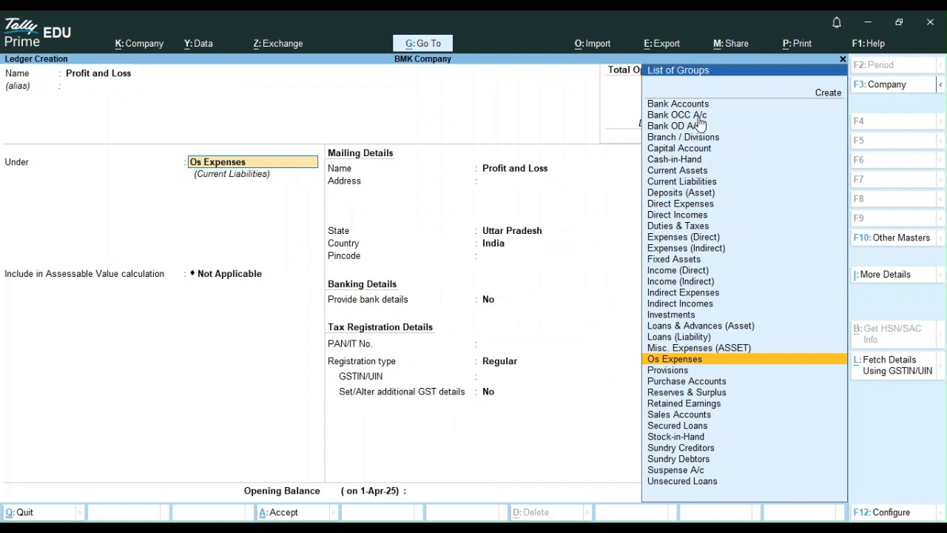
pyautogui.press('BackSpace')
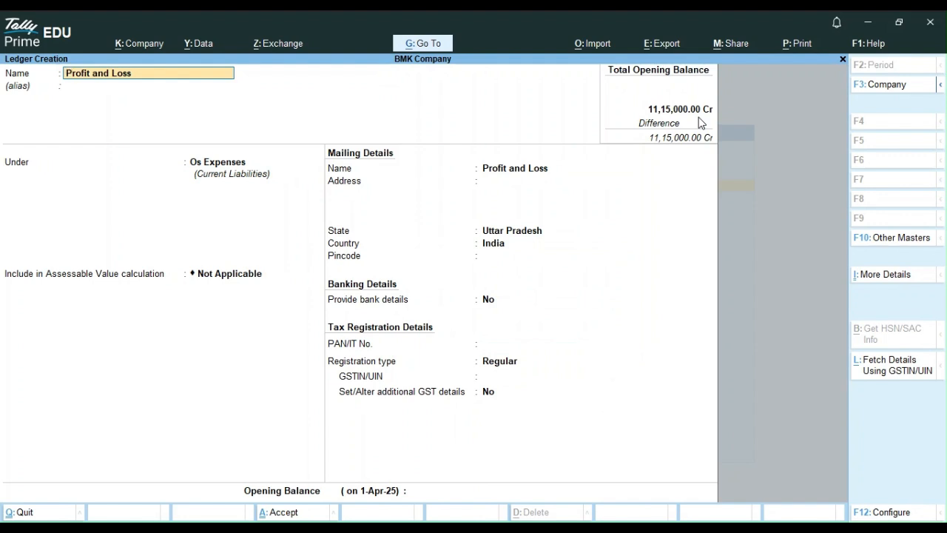
pyautogui.press('BackSpace')
pyautogui.press('BackSpace')
pyautogui.press('BackSpace')
pyautogui.press('BackSpace')
pyautogui.press('BackSpace')
pyautogui.press('BackSpace')
pyautogui.press('BackSpace')
pyautogui.press('BackSpace')
pyautogui.press('BackSpace')
pyautogui.press('BackSpace')
pyautogui.press('BackSpace')
pyautogui.press('BackSpace')
pyautogui.press('BackSpace')
pyautogui.write('S')
pyautogui.press('BackSpace')
pyautogui.write('Pro')
pyautogui.write('fit')
pyautogui.write(' and Loss')
pyautogui.press('BackSpace')
pyautogui.press('BackSpace')
pyautogui.press('BackSpace')
pyautogui.press('BackSpace')
pyautogui.press('BackSpace')
pyautogui.press('BackSpace')
pyautogui.press('BackSpace')
pyautogui.press('BackSpace')
pyautogui.press('BackSpace')
pyautogui.write('& Loss')
pyautogui.press('Return')
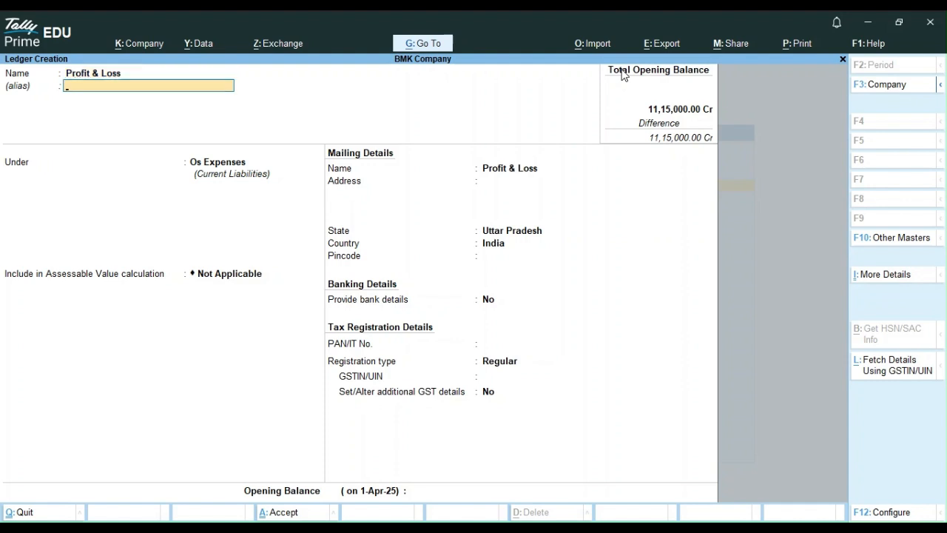
pyautogui.press('Return')
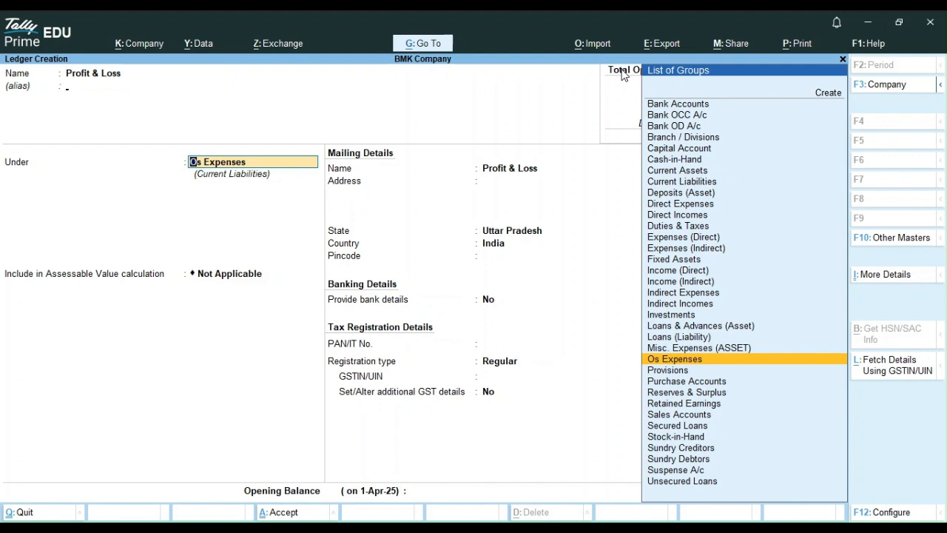
pyautogui.press('BackSpace')
pyautogui.press('BackSpace')
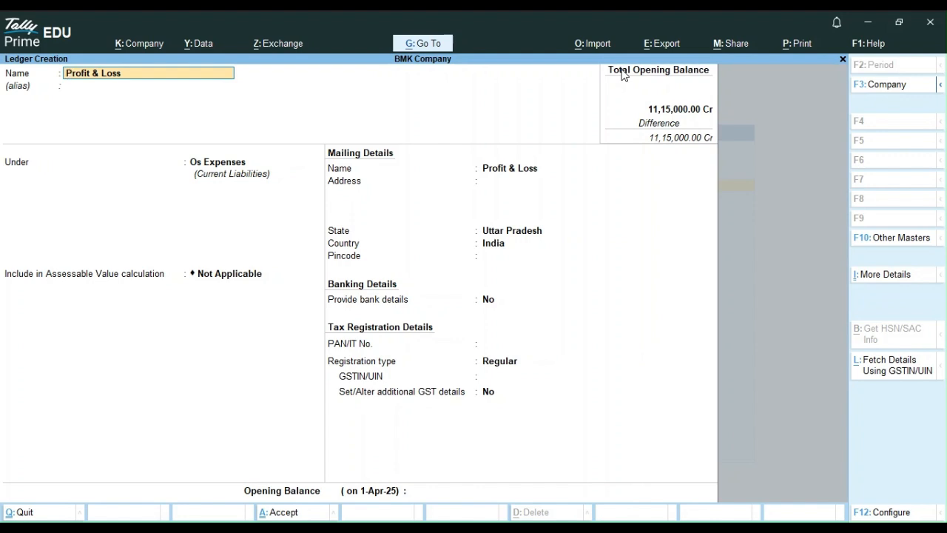
pyautogui.press('Escape')
pyautogui.press('Escape')
pyautogui.press('y')
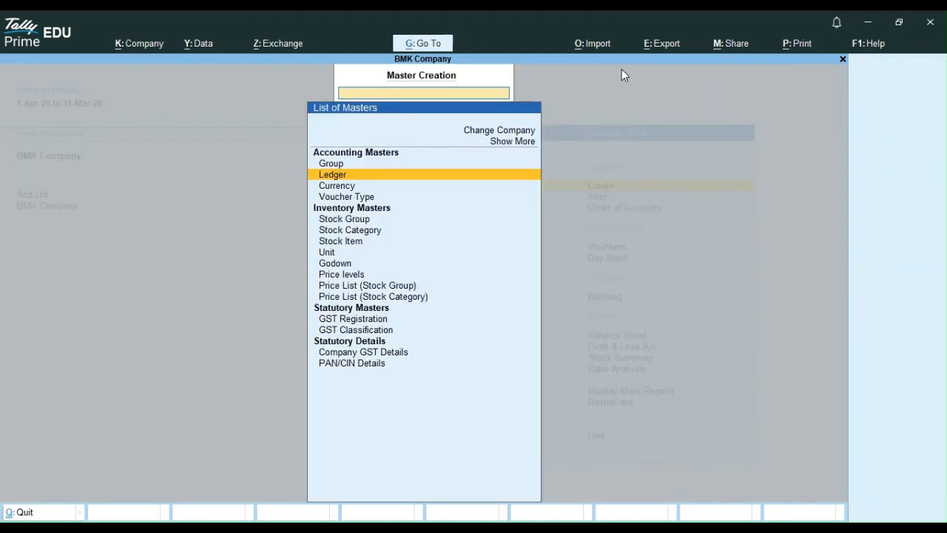
pyautogui.press('Up')
pyautogui.press('Return')
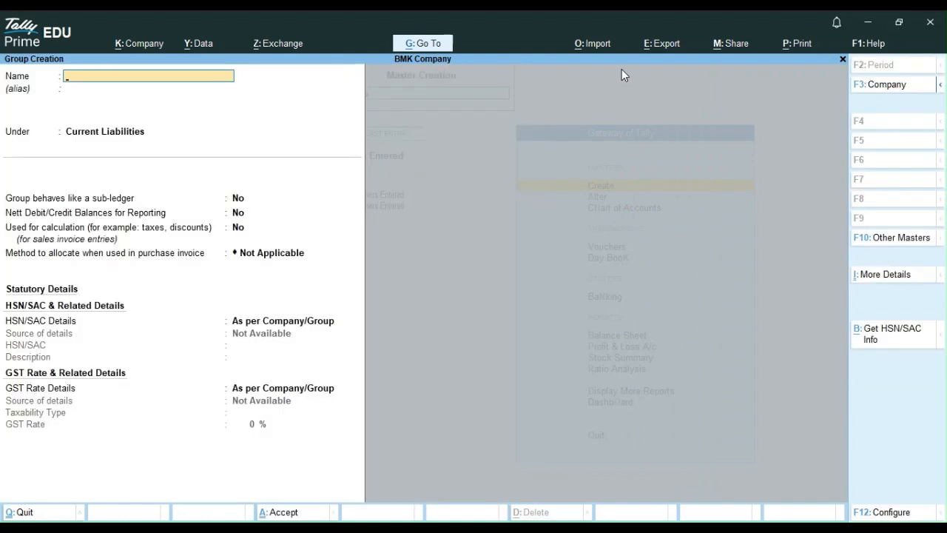
pyautogui.press('Escape')
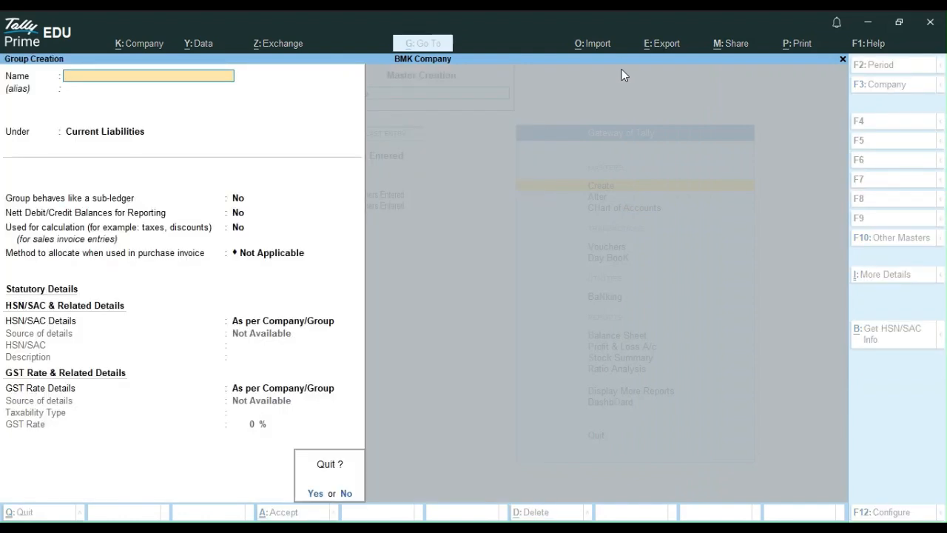
pyautogui.press('y')
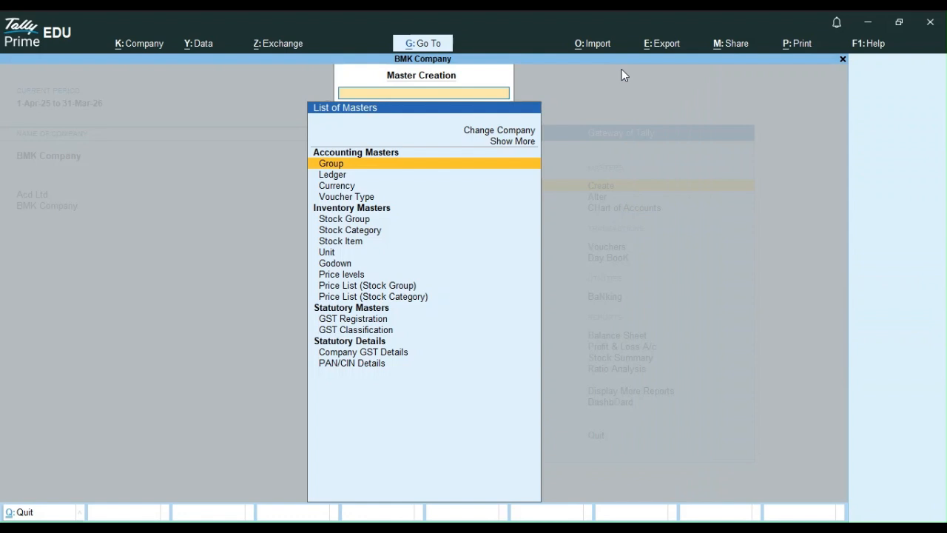
pyautogui.press('Down')
pyautogui.press('Return')
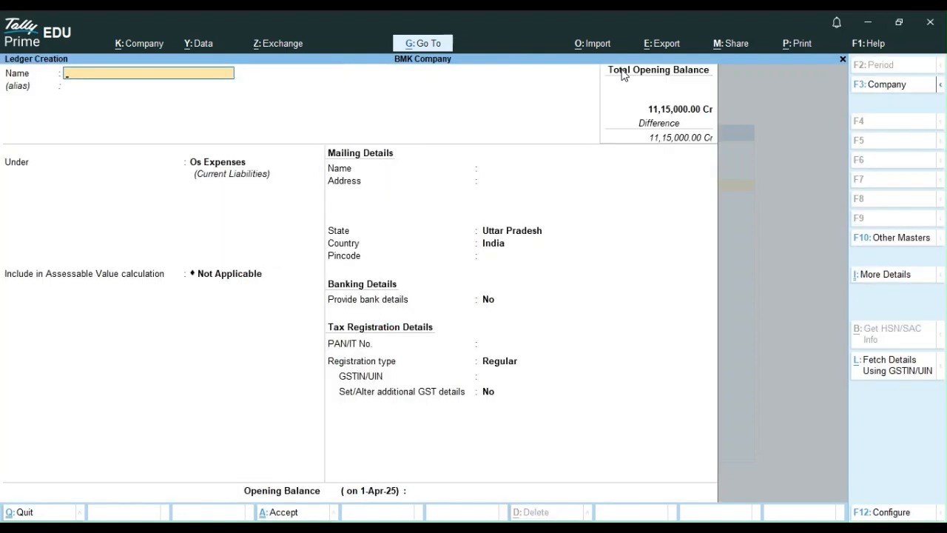
# Quit the blank ledger creation form and return to the Gateway of Tally.
pyautogui.press('Escape')
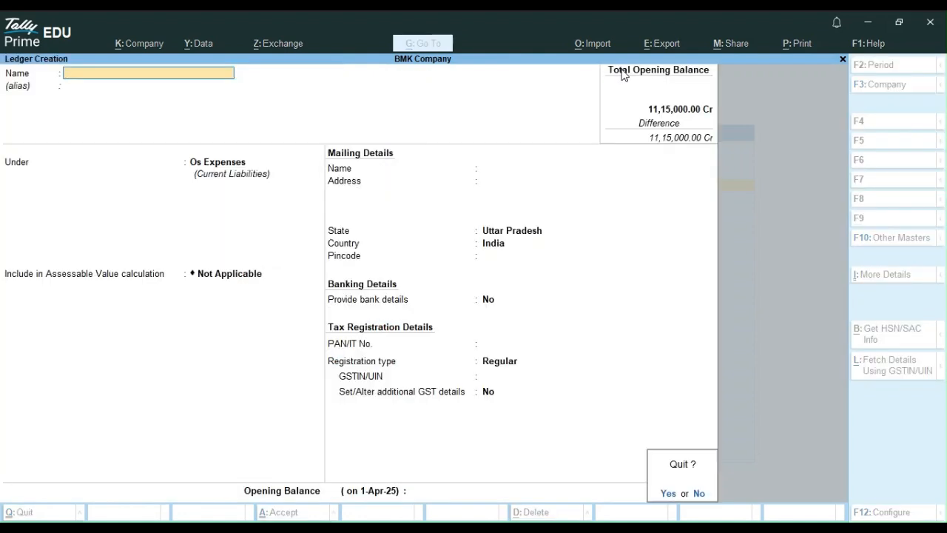
pyautogui.press('y')
pyautogui.press('Escape')
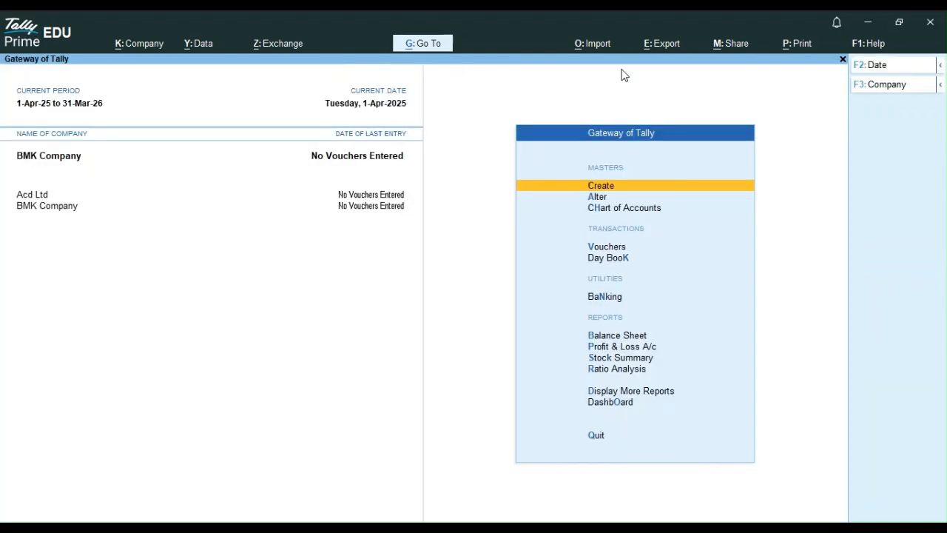
# Review the company's existing ledgers in the list of ledgers available for alteration.
pyautogui.press('Down')
pyautogui.press('Return')
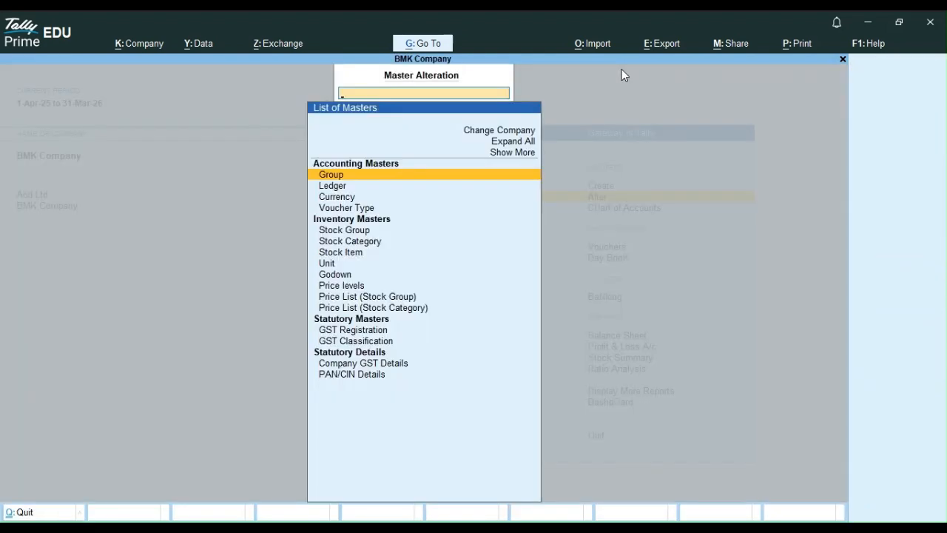
pyautogui.press('Down')
pyautogui.press('Return')
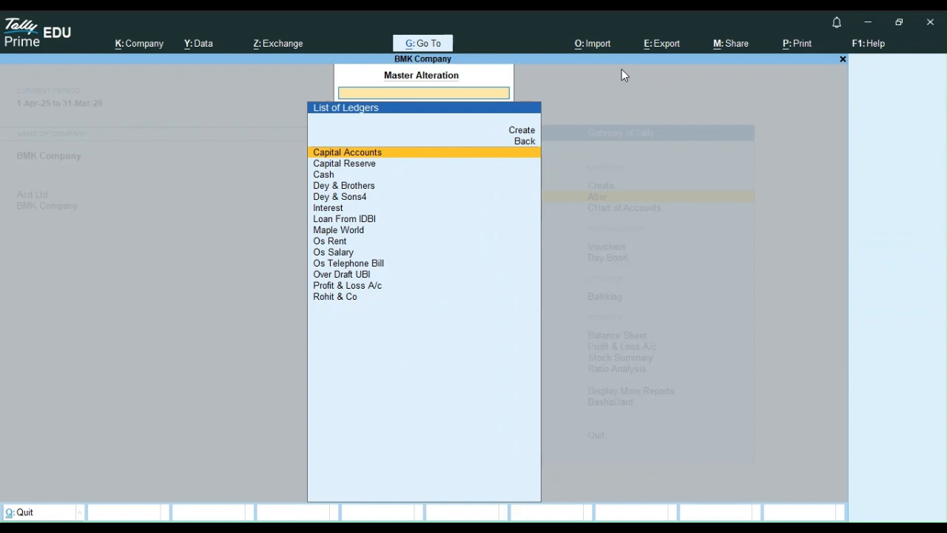
pyautogui.press('Down')
pyautogui.press('Down')
pyautogui.press('Down')
pyautogui.press('Down')
pyautogui.press('Down')
pyautogui.press('Down')
pyautogui.press('Down')
pyautogui.press('Down')
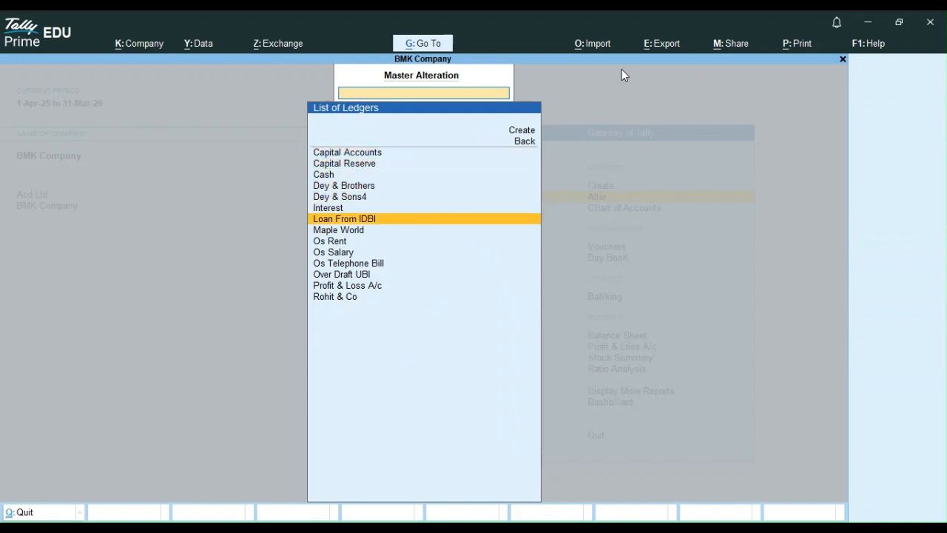
pyautogui.press('Down')
pyautogui.press('Down')
pyautogui.press('Down')
pyautogui.press('Down')
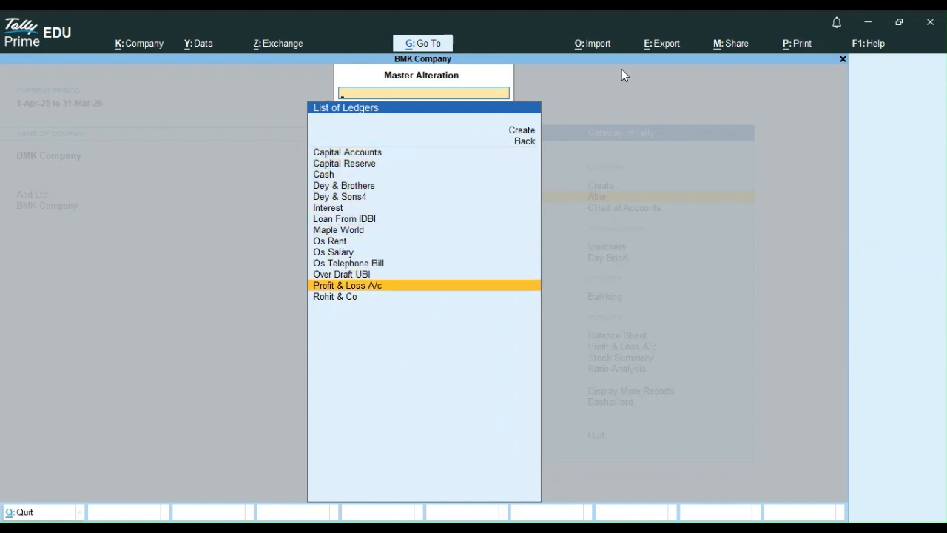
pyautogui.press('Escape')
pyautogui.press('Escape')
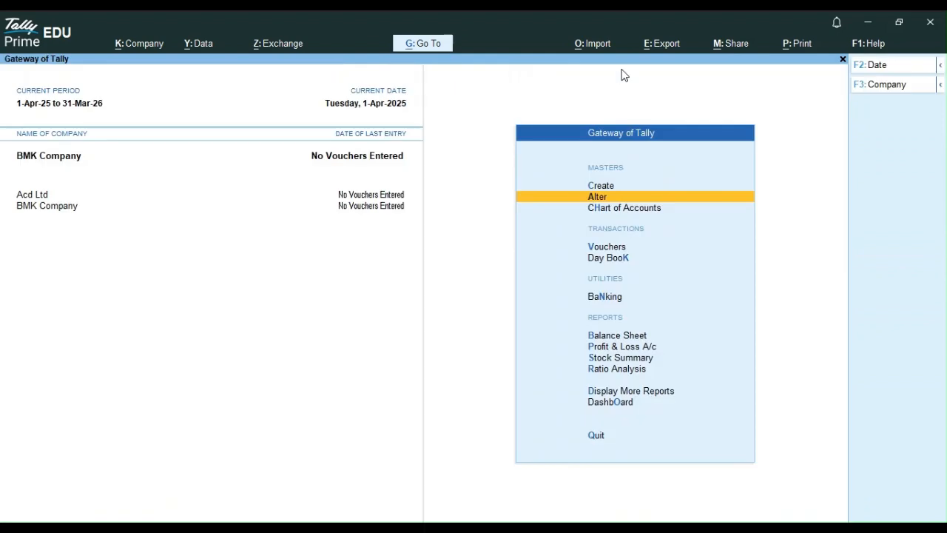
pyautogui.press('Up')
pyautogui.press('Return')
pyautogui.press('Down')
pyautogui.press('Return')
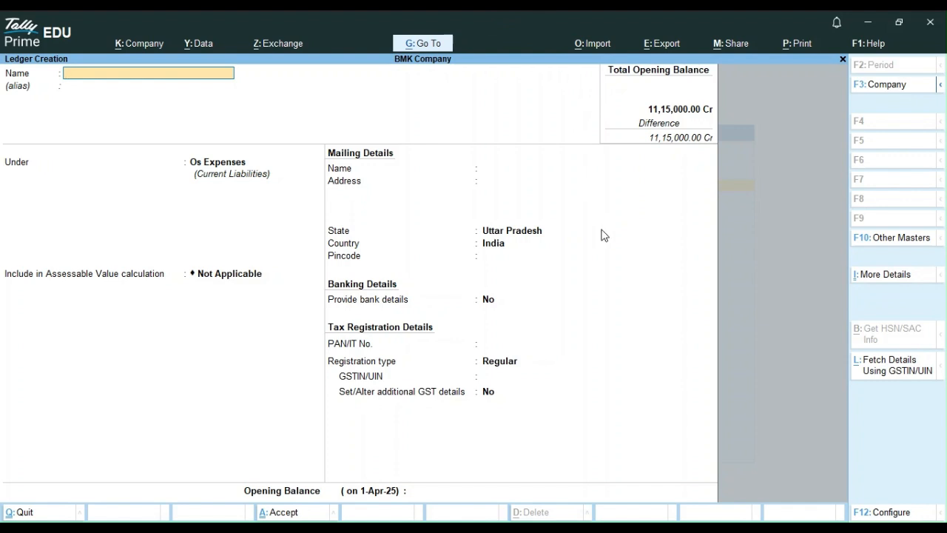
pyautogui.write('Z')
pyautogui.press('BackSpace')
pyautogui.press('Escape')
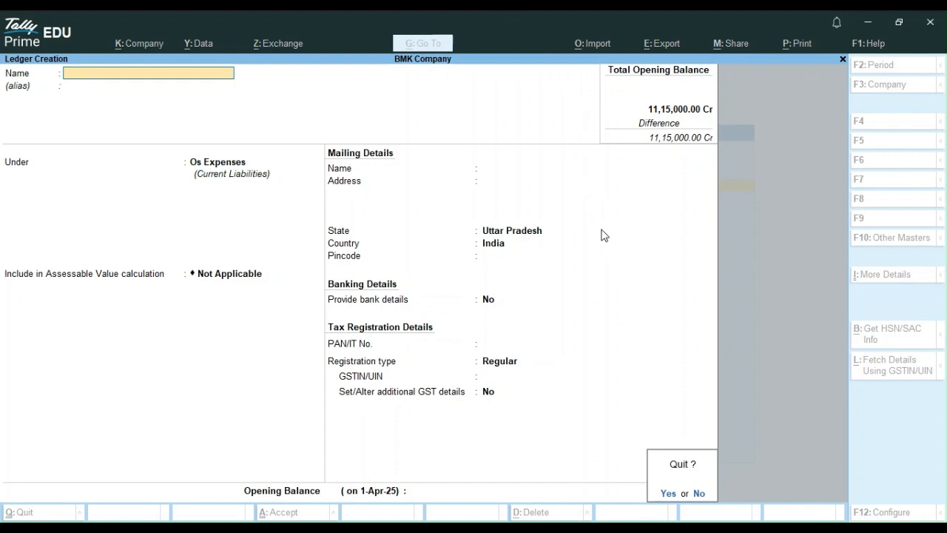
pyautogui.press('n')
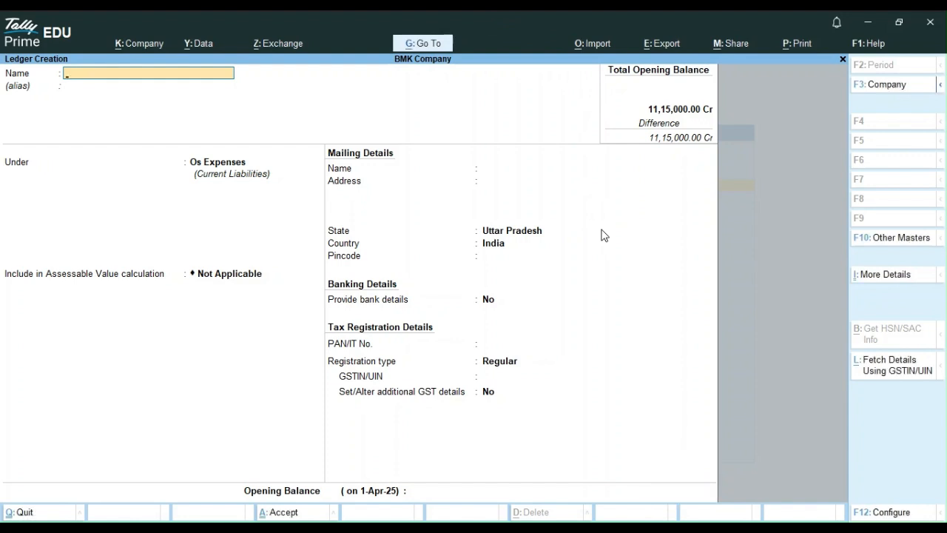
pyautogui.press('Escape')
pyautogui.press('y')
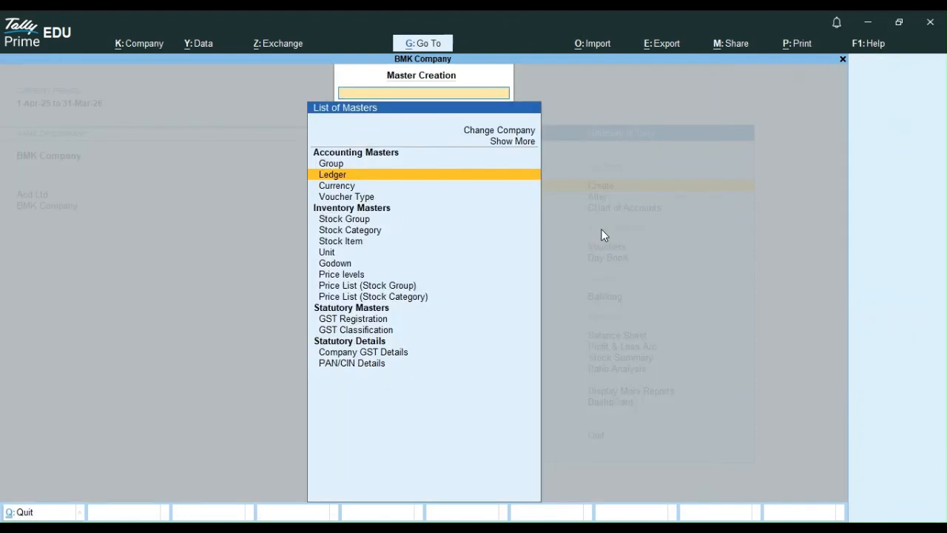
pyautogui.press('Escape')
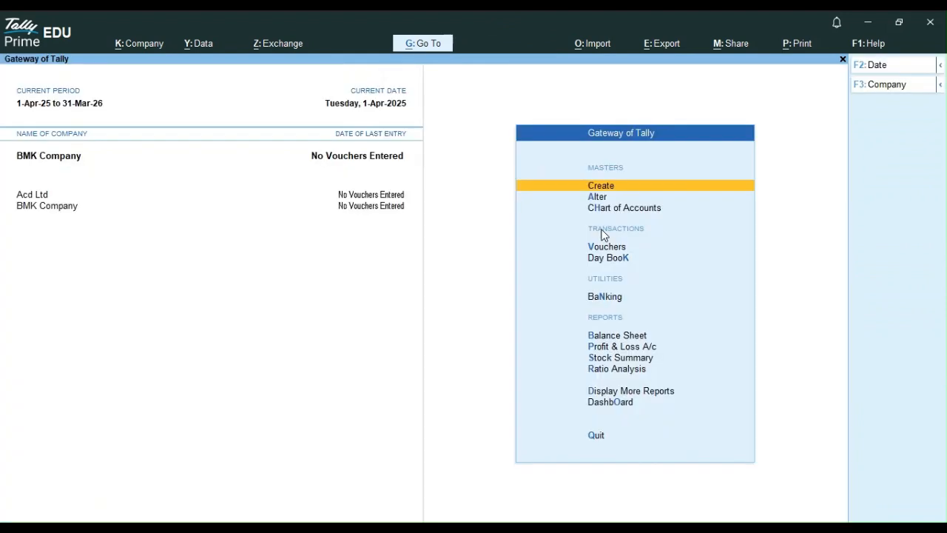
pyautogui.press('Down')
pyautogui.press('Return')
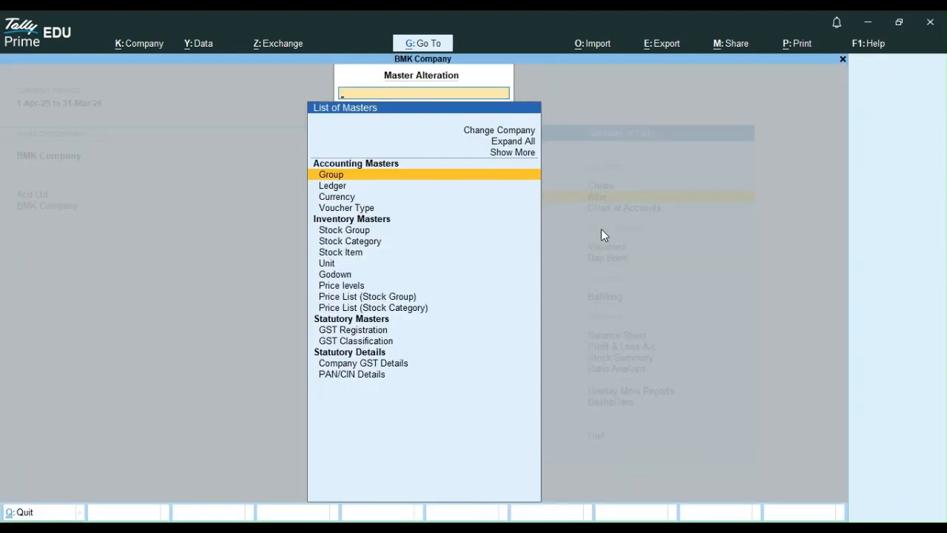
pyautogui.press('Down')
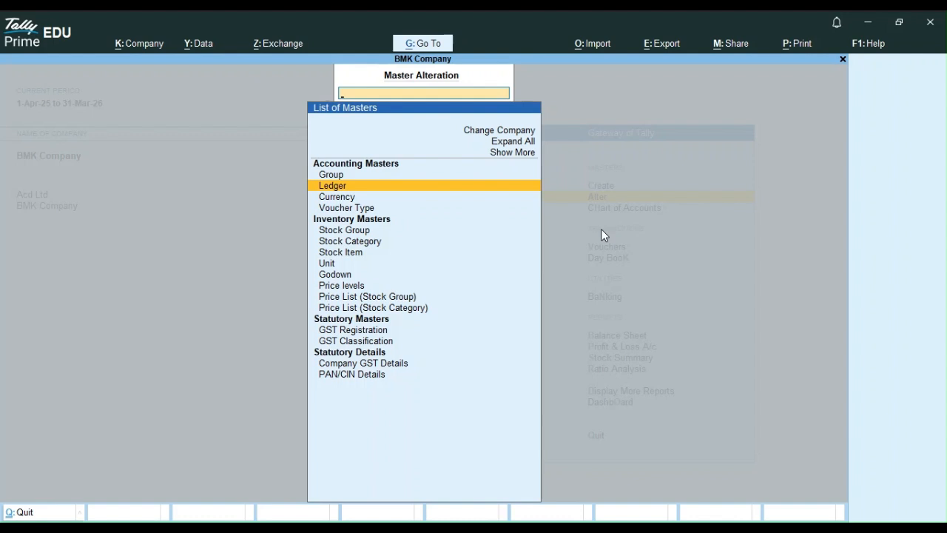
pyautogui.press('Escape')
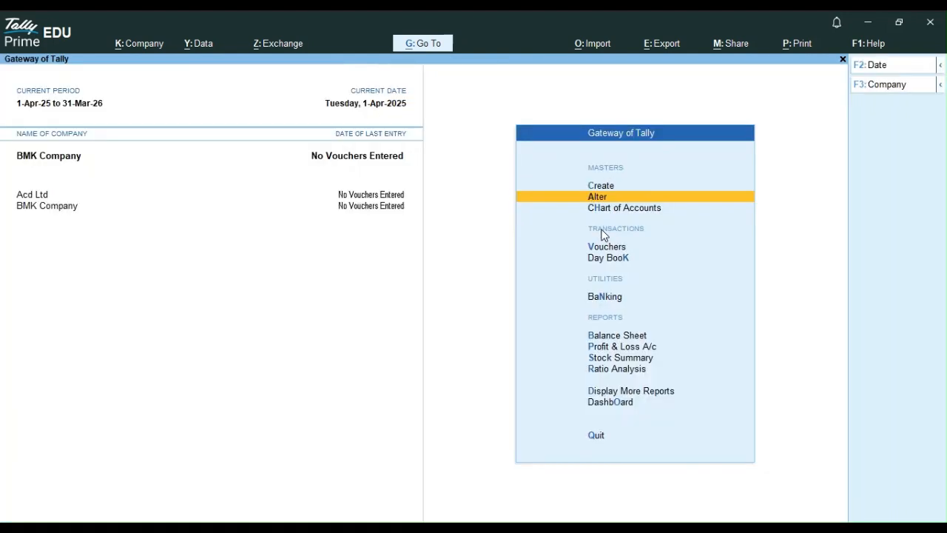
pyautogui.press('Up')
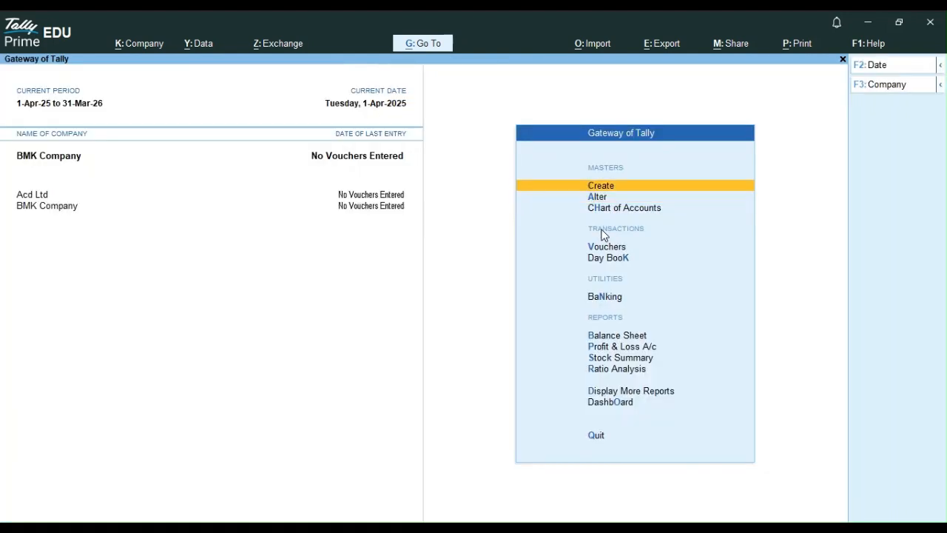
pyautogui.press('Down')
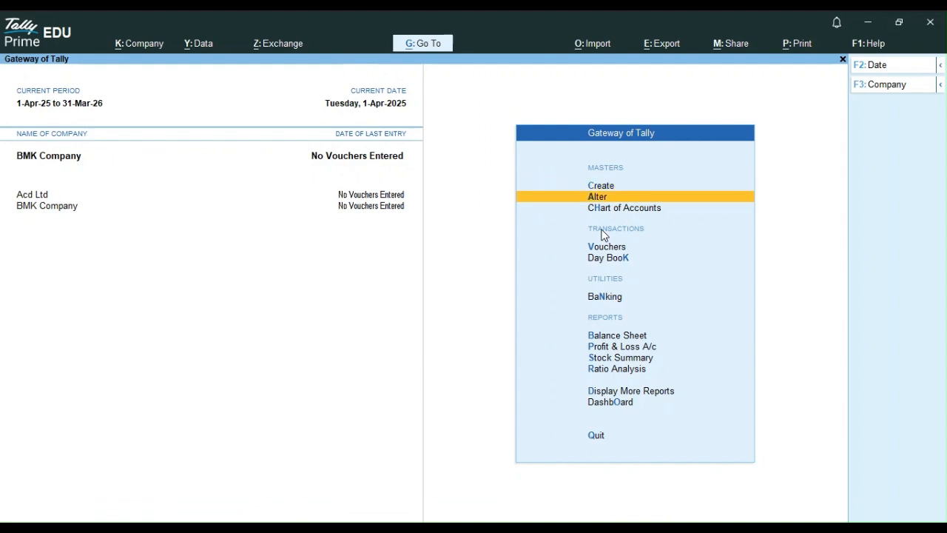
# Open the Dey & Sons4 ledger for alteration.
pyautogui.press('Return')
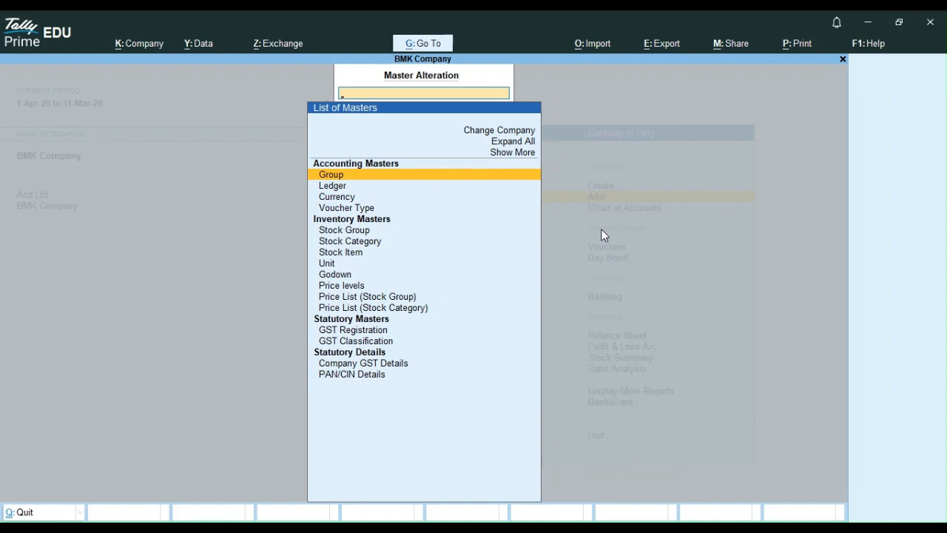
pyautogui.press('Down')
pyautogui.press('Return')
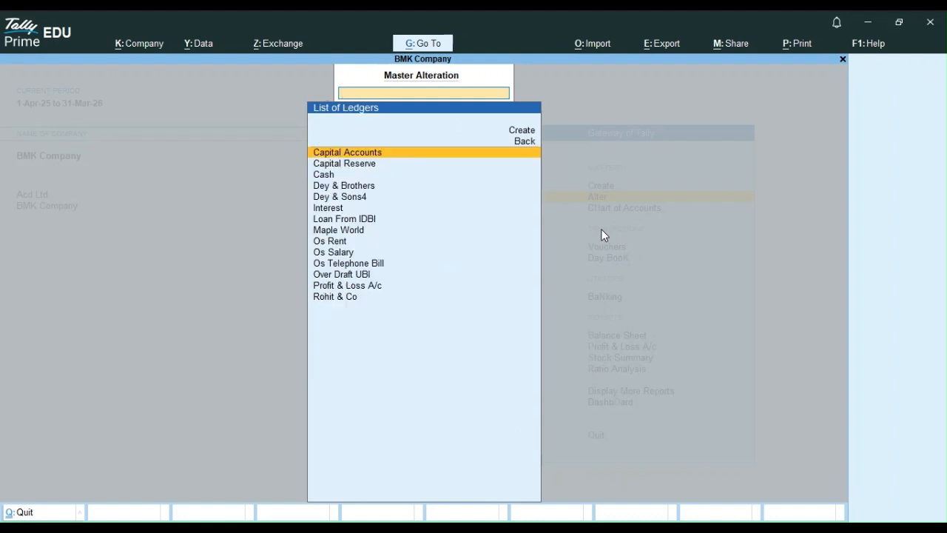
pyautogui.press('Down')
pyautogui.press('Down')
pyautogui.press('Down')
pyautogui.press('Down')
pyautogui.press('Down')
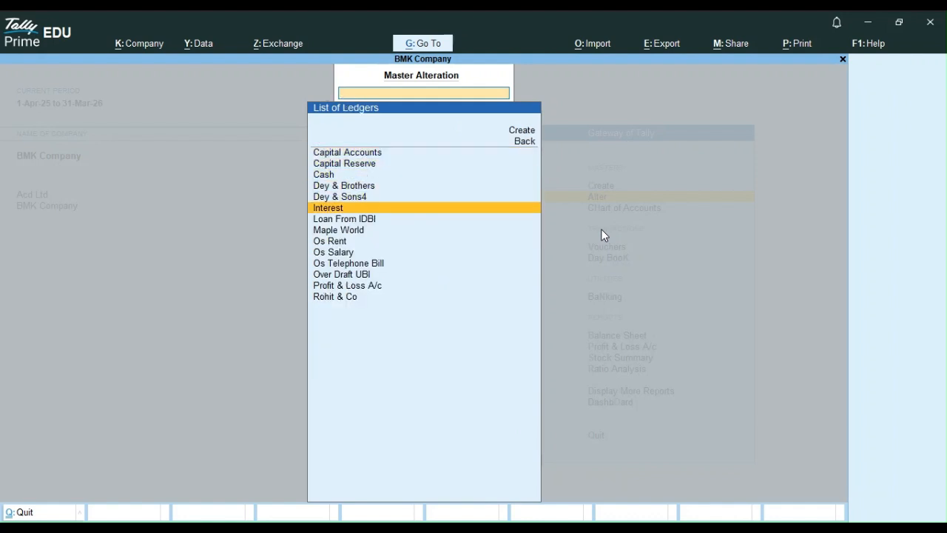
pyautogui.press('Up')
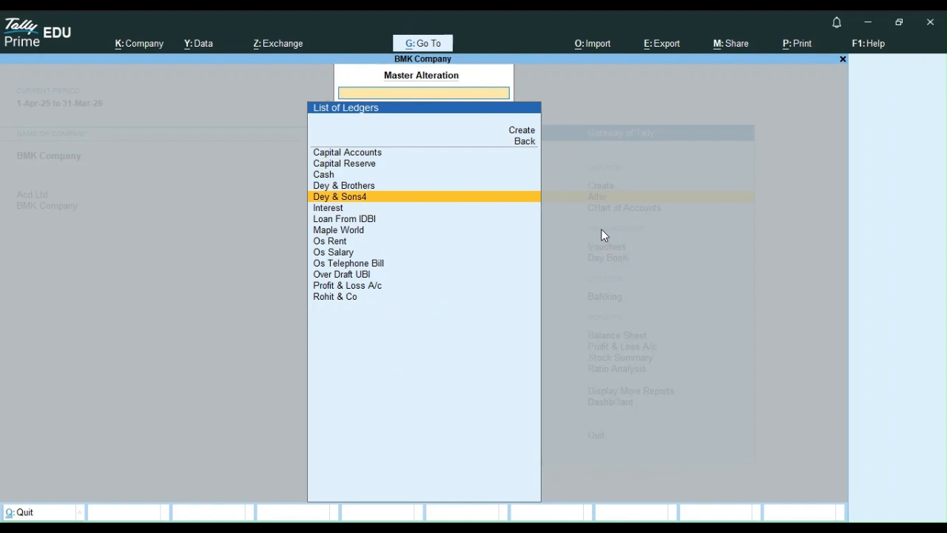
pyautogui.press('Return')
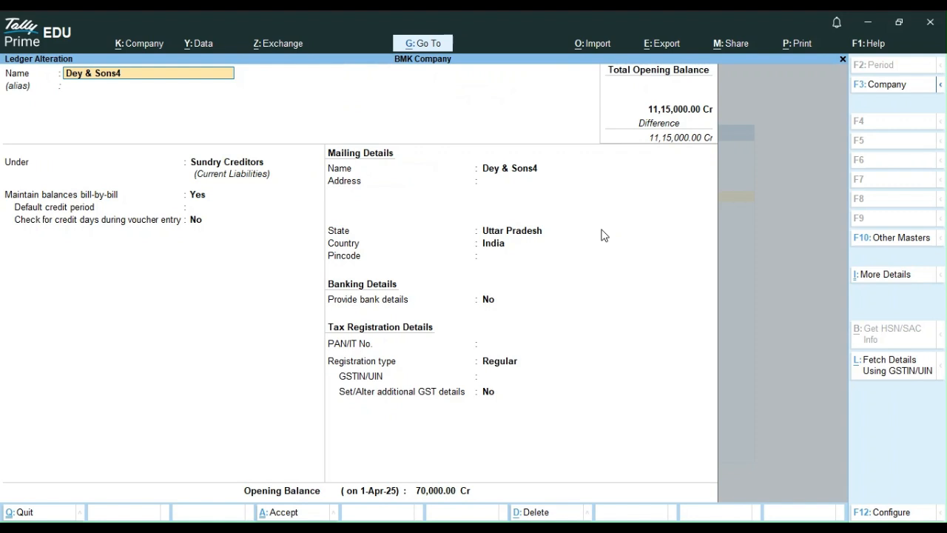
# Rename the ledger as Dey & Sons, save it and return to the Gateway of Tally.
pyautogui.click(459, 173)
pyautogui.press('Up')
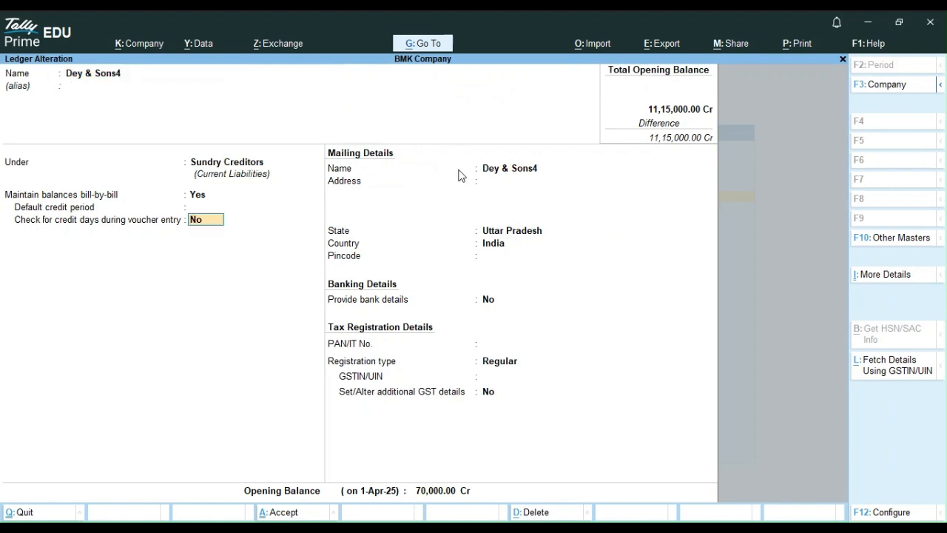
pyautogui.press('Up')
pyautogui.press('Up')
pyautogui.press('Up')
pyautogui.press('Up')
pyautogui.press('Up')
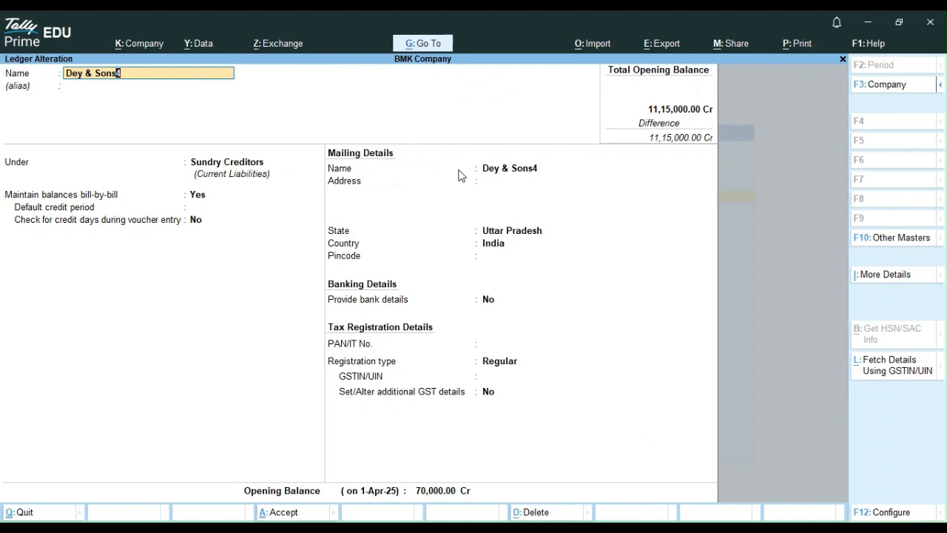
pyautogui.press('Left')
pyautogui.press('BackSpace')
pyautogui.press('BackSpace')
pyautogui.press('Delete')
pyautogui.write('m')
pyautogui.press('BackSpace')
pyautogui.write('ns')
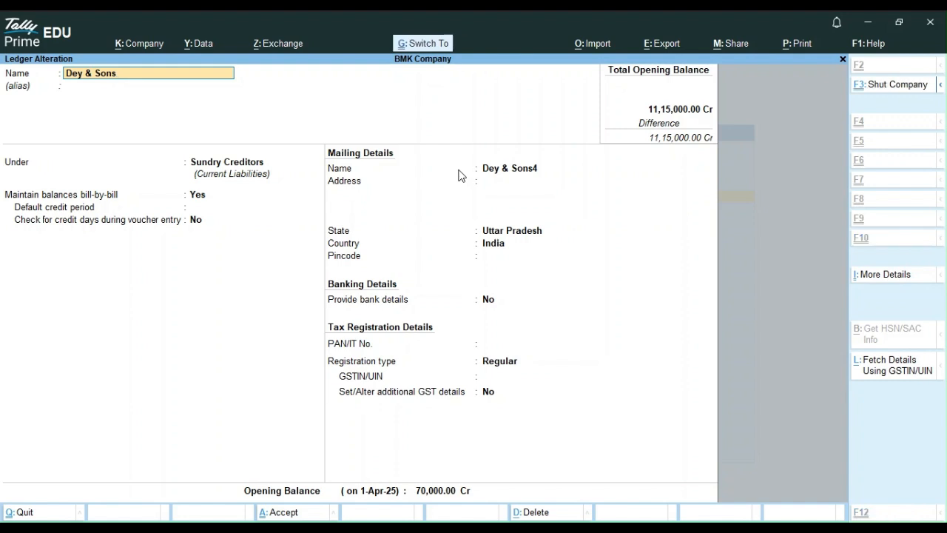
pyautogui.hotkey('ctrl', 'a')
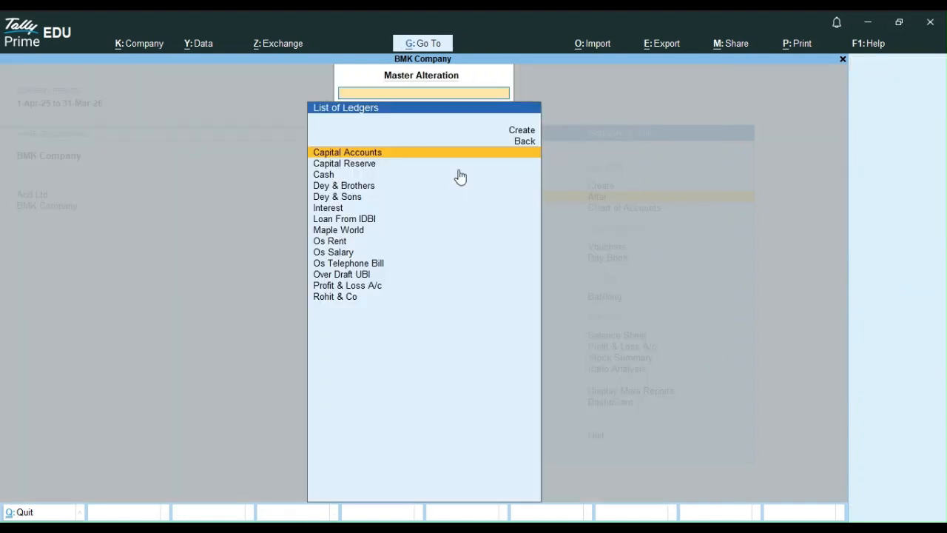
pyautogui.press('Escape')
pyautogui.press('Escape')
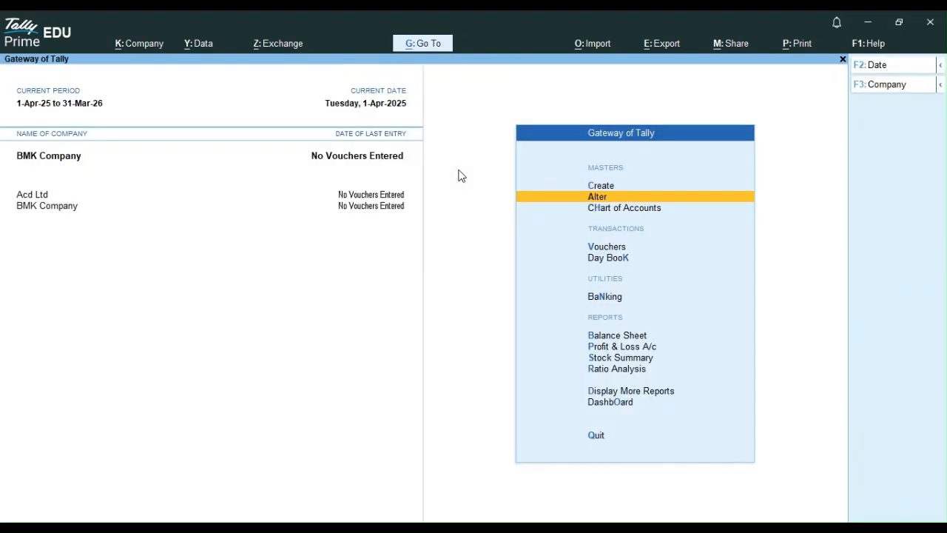
pyautogui.press('Up')
pyautogui.press('Return')
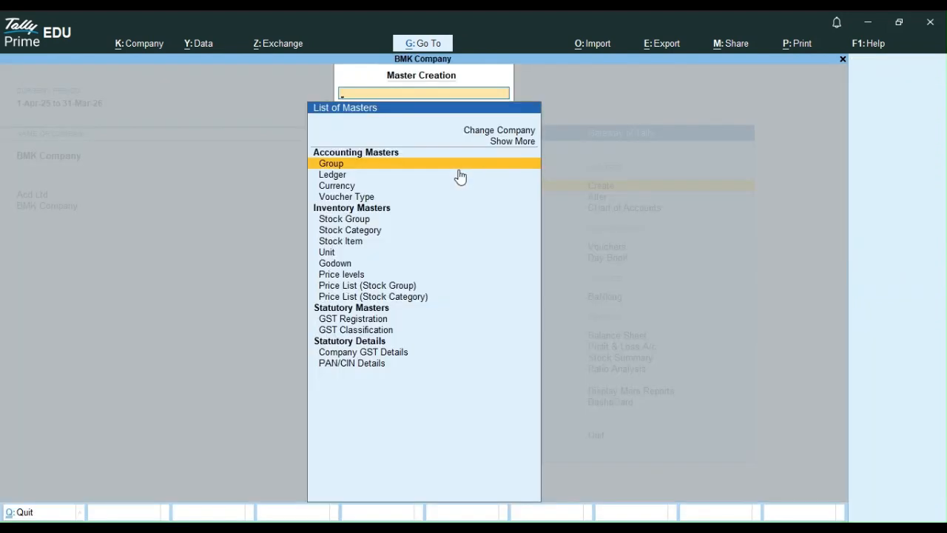
pyautogui.click(460, 175)
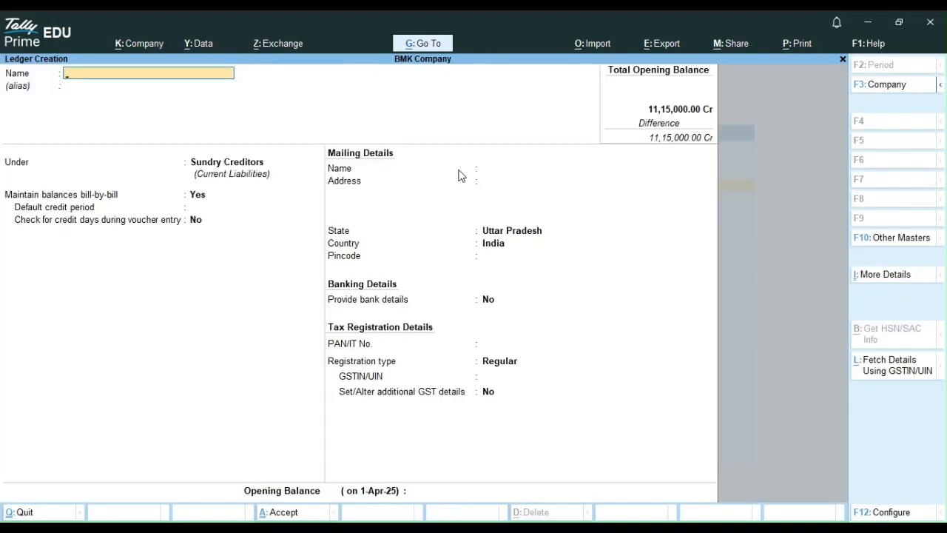
pyautogui.press('Escape')
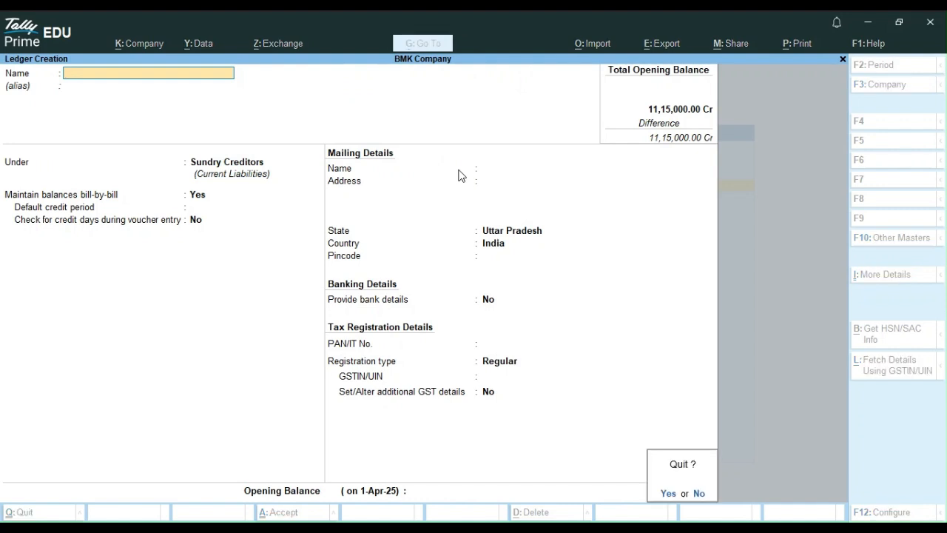
pyautogui.press('y')
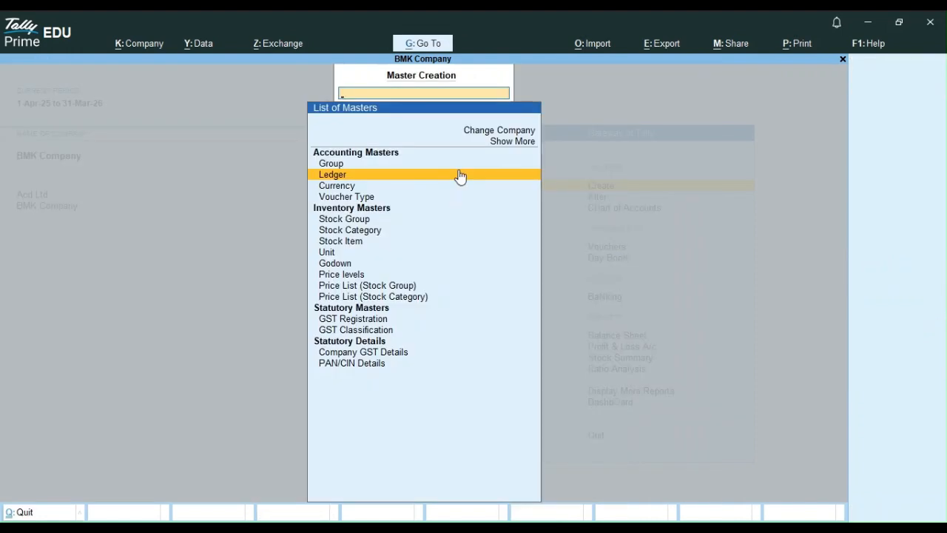
pyautogui.press('Escape')
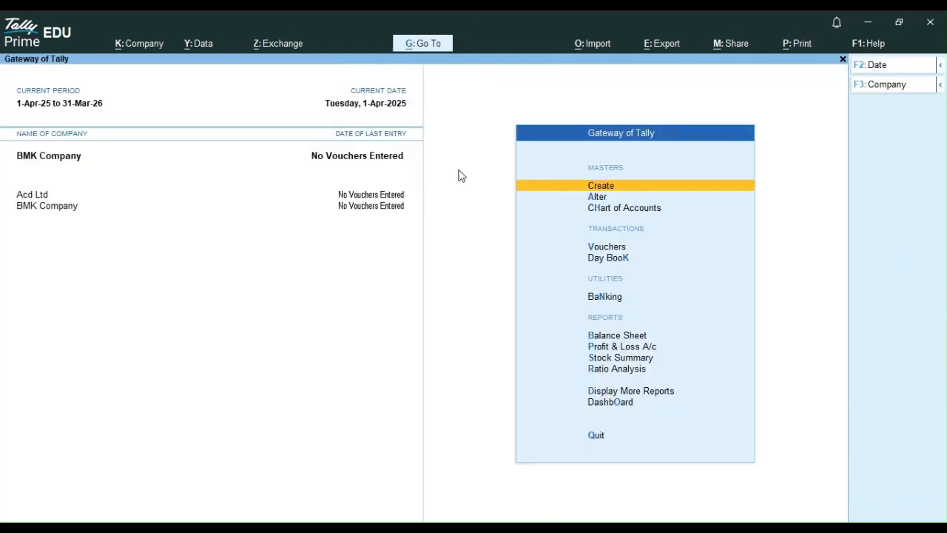
pyautogui.press('Return')
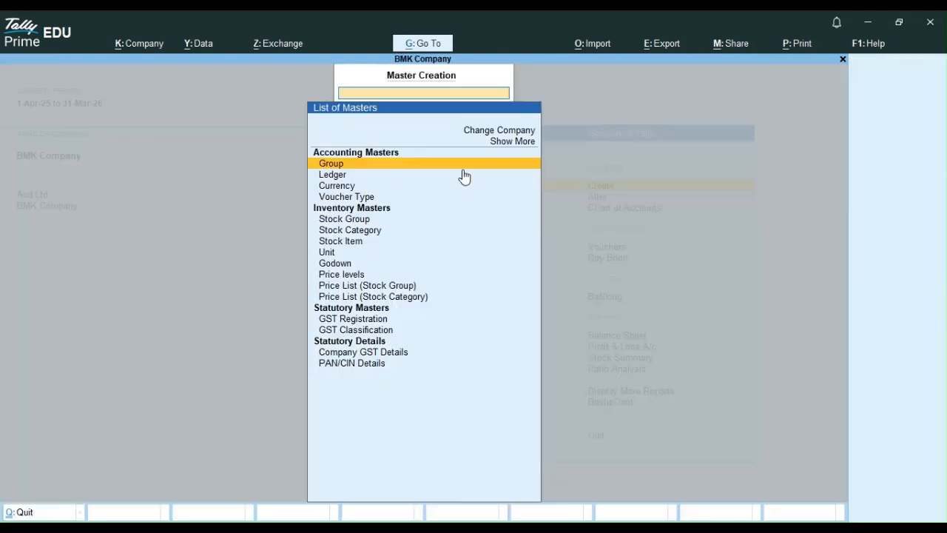
pyautogui.click(460, 175)
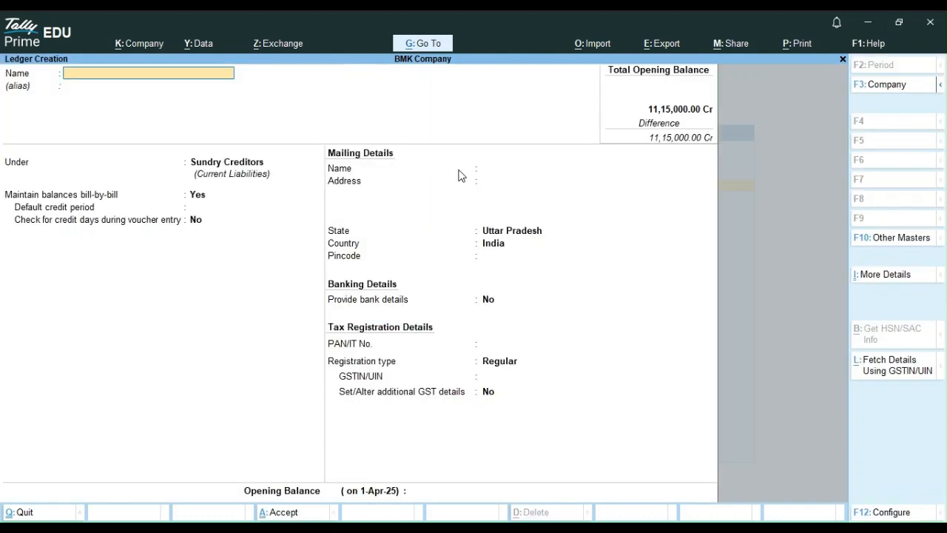
pyautogui.press('Escape')
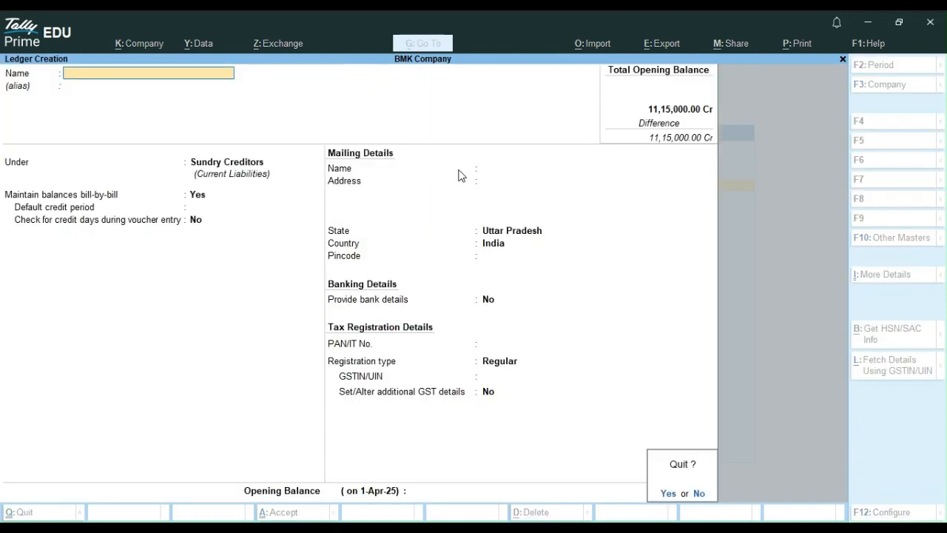
pyautogui.press('y')
pyautogui.press('Up')
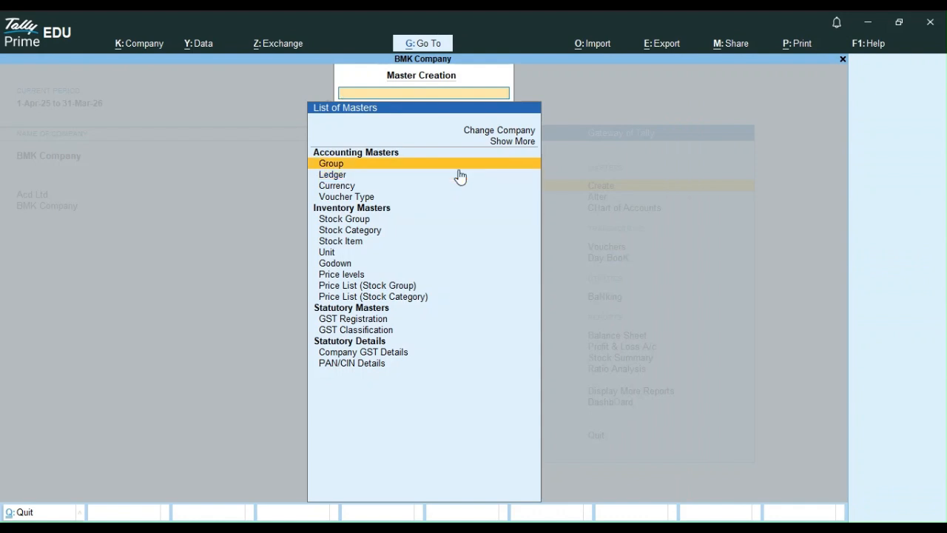
pyautogui.press('Return')
pyautogui.press('Escape')
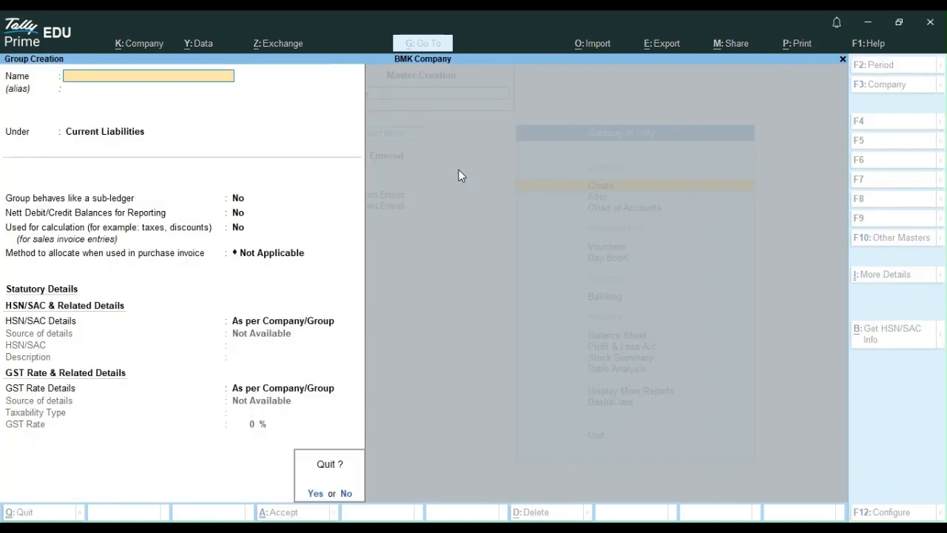
pyautogui.press('y')
pyautogui.press('Escape')
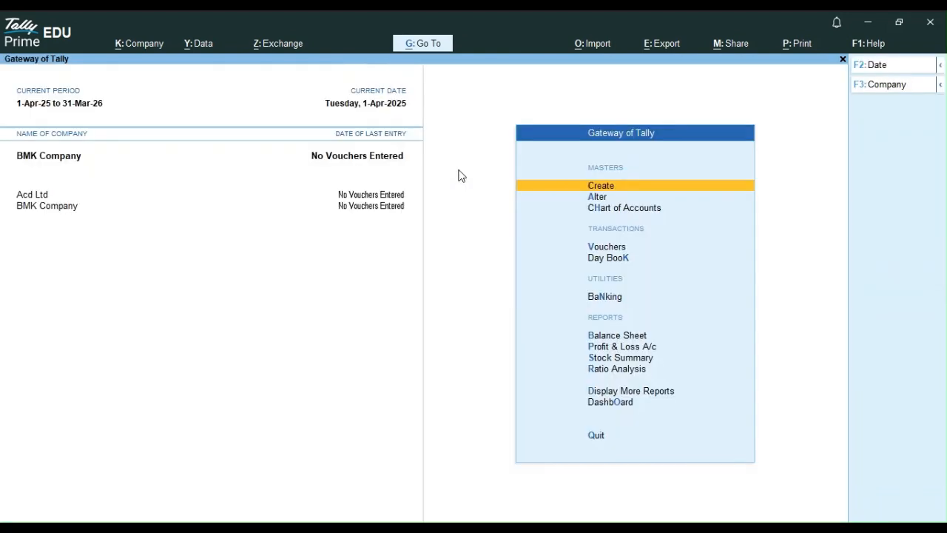
# Open the Profit & Loss A/c ledger for alteration.
pyautogui.press('Down')
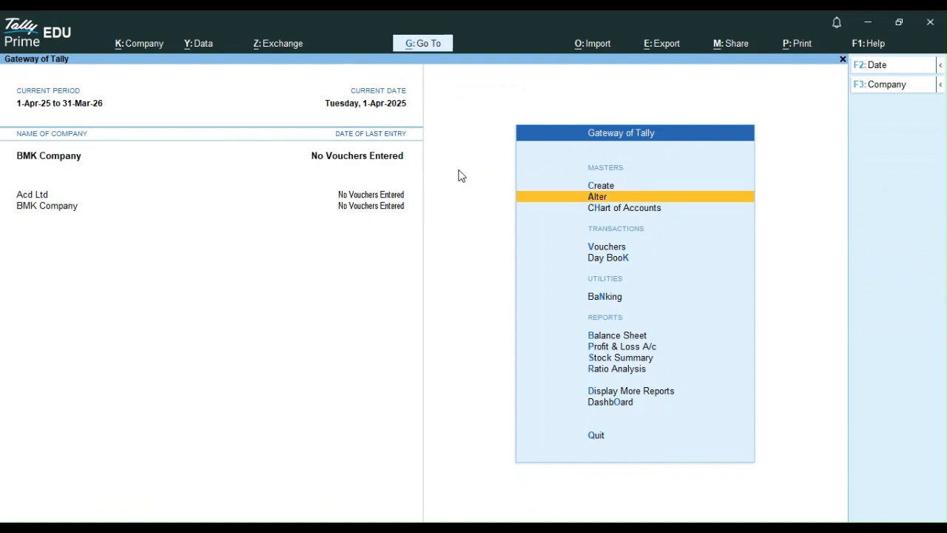
pyautogui.press('Return')
pyautogui.press('Down')
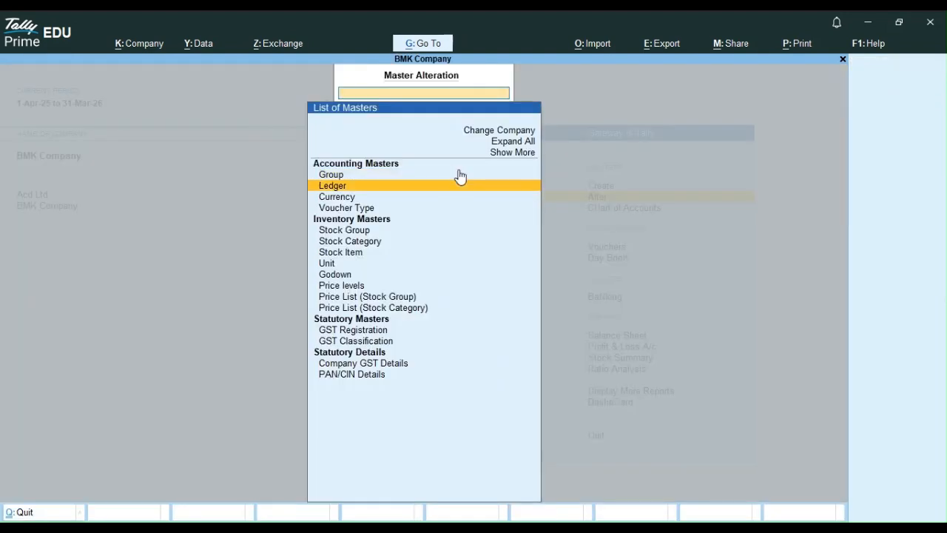
pyautogui.press('Up')
pyautogui.press('Return')
pyautogui.press('Down')
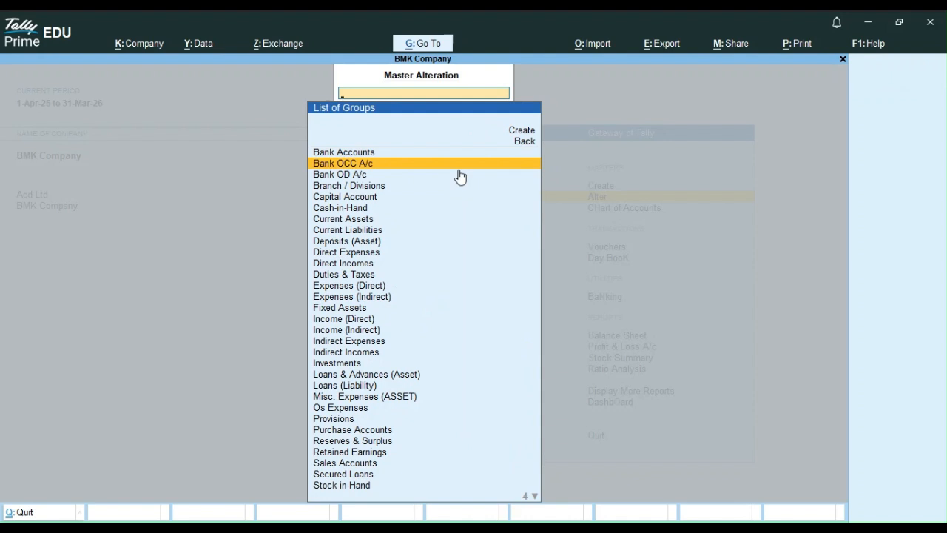
pyautogui.press('Escape')
pyautogui.press('Down')
pyautogui.press('Return')
pyautogui.press('Down')
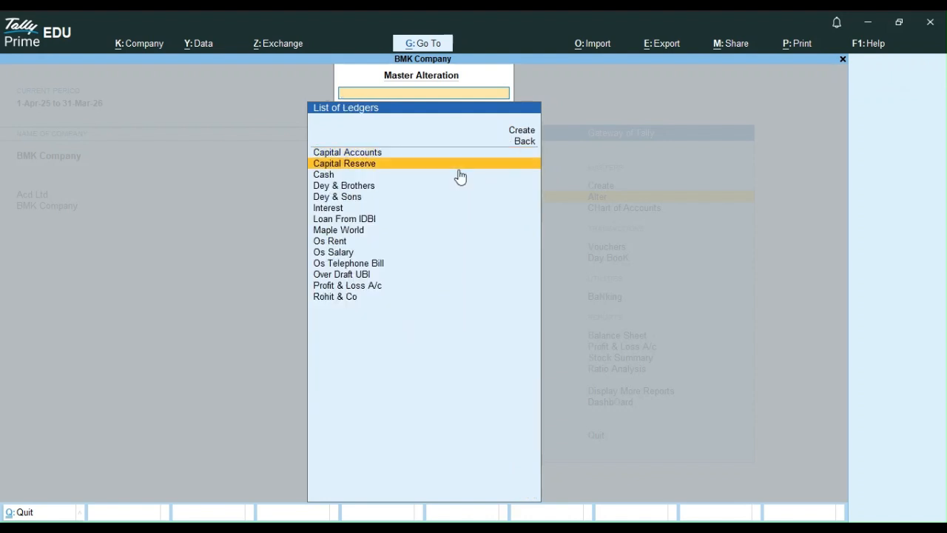
pyautogui.press('Down')
pyautogui.press('Down')
pyautogui.press('Down')
pyautogui.press('Down')
pyautogui.press('Down')
pyautogui.press('Down')
pyautogui.press('Down')
pyautogui.press('Down')
pyautogui.press('Down')
pyautogui.press('Down')
pyautogui.press('Down')
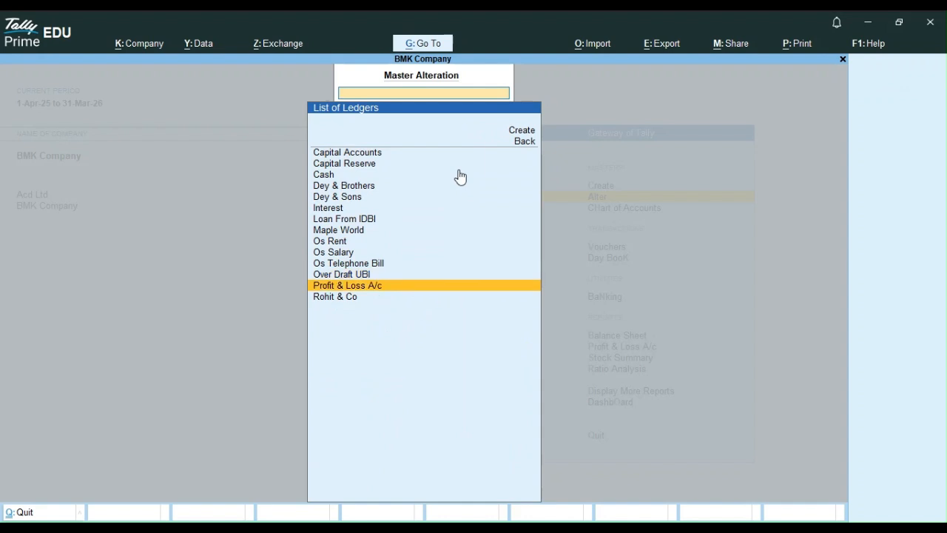
pyautogui.press('Return')
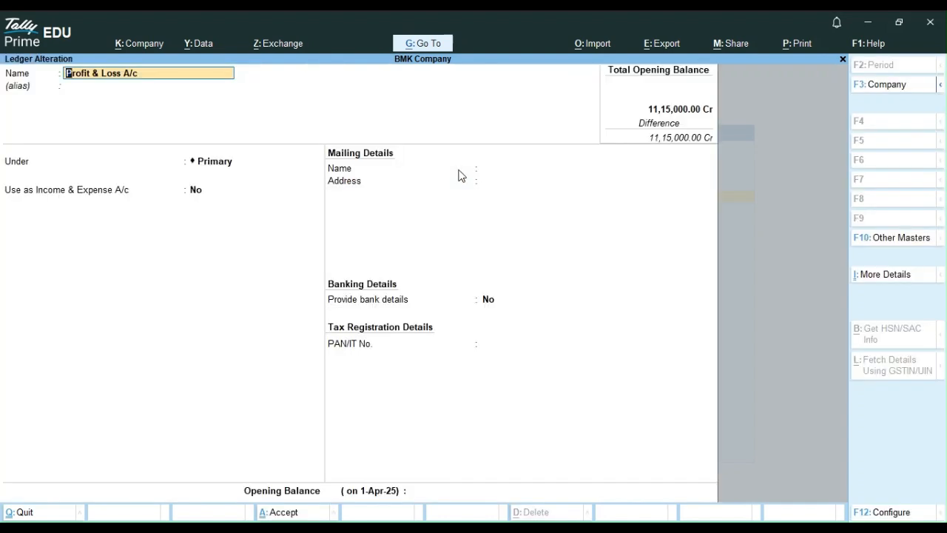
# Set the Profit & Loss A/c ledger's opening balance to 65,000 Cr, save it and return to the Gateway of Tally.
pyautogui.press('Return')
pyautogui.press('Return')
pyautogui.press('Return')
pyautogui.press('Return')
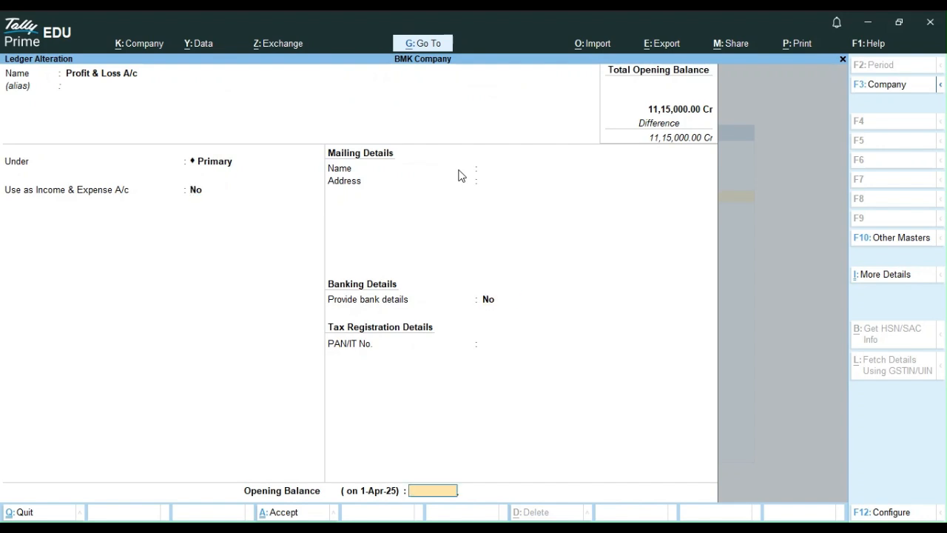
pyautogui.write('65,000')
pyautogui.press('Return')
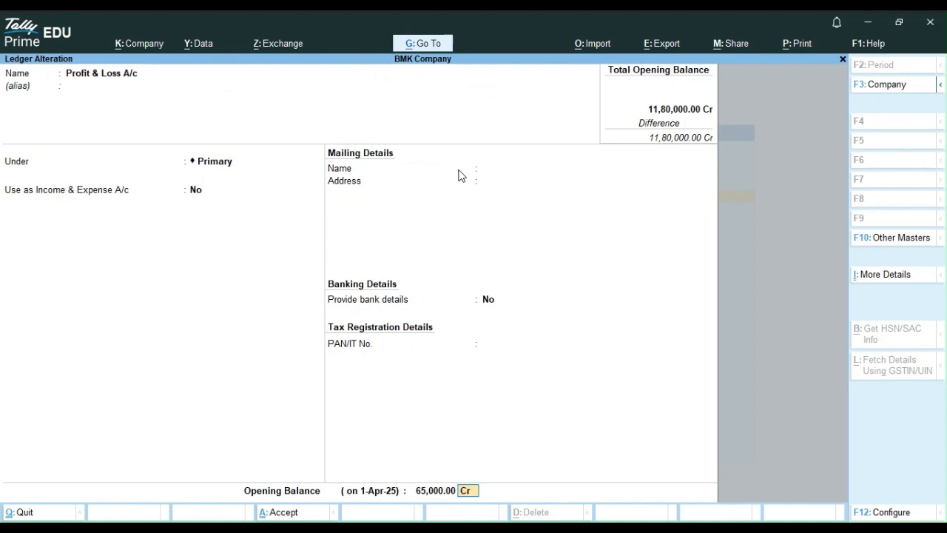
pyautogui.hotkey('ctrl', 'q')
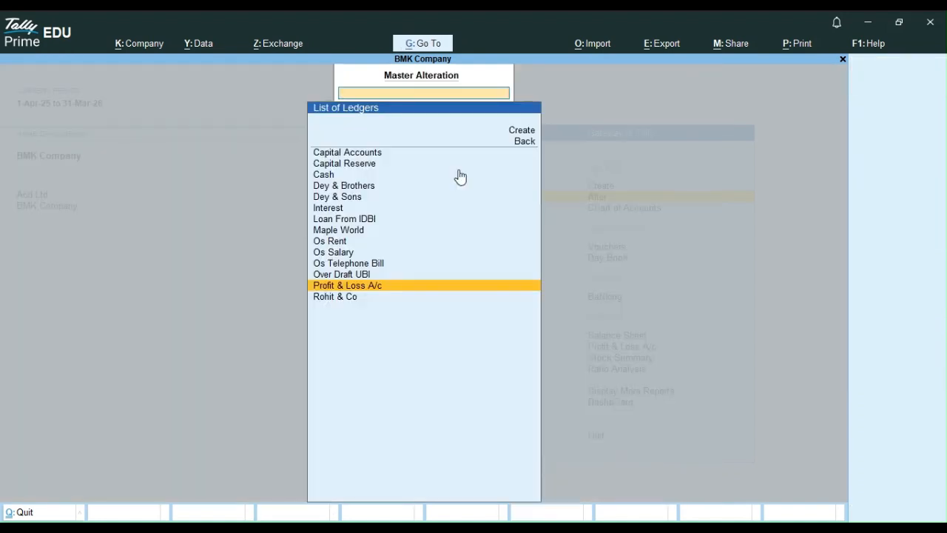
pyautogui.press('Escape')
pyautogui.press('Escape')
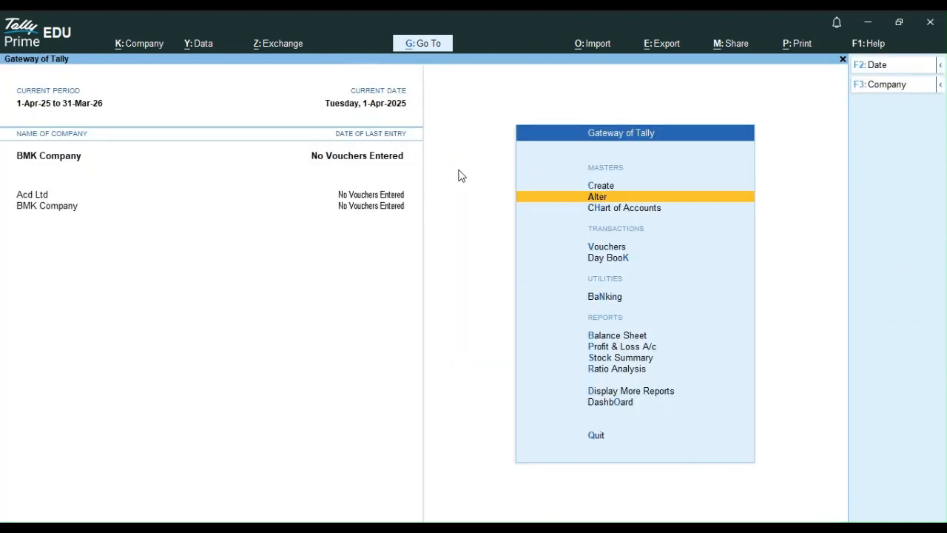
# Review the company's Balance Sheet in detailed view, checking the liabilities and the difference in opening balances.
pyautogui.press('b')
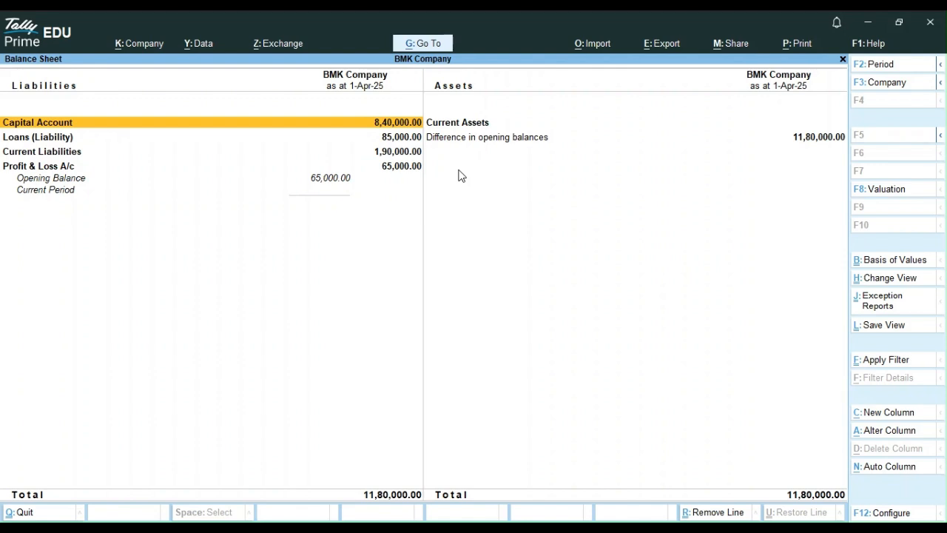
pyautogui.press('alt')
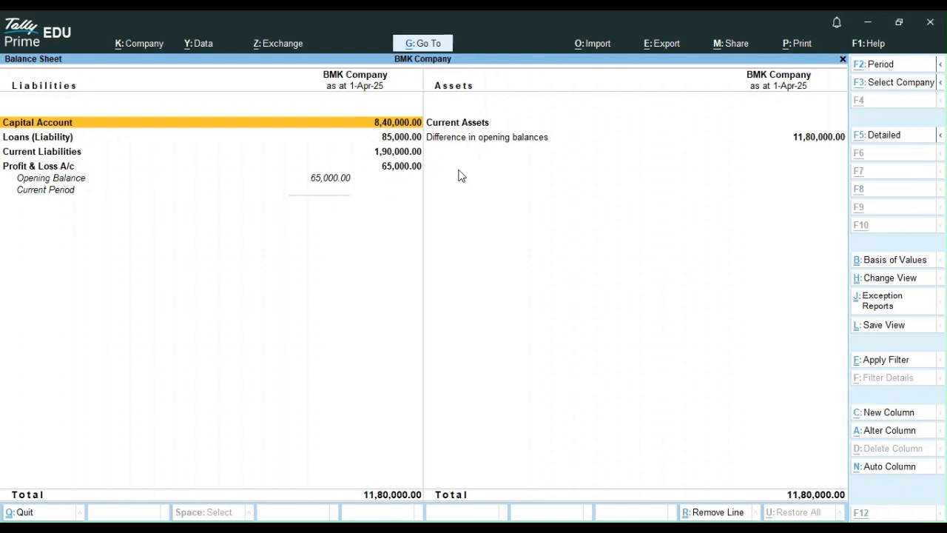
pyautogui.hotkey('alt', 'F5')
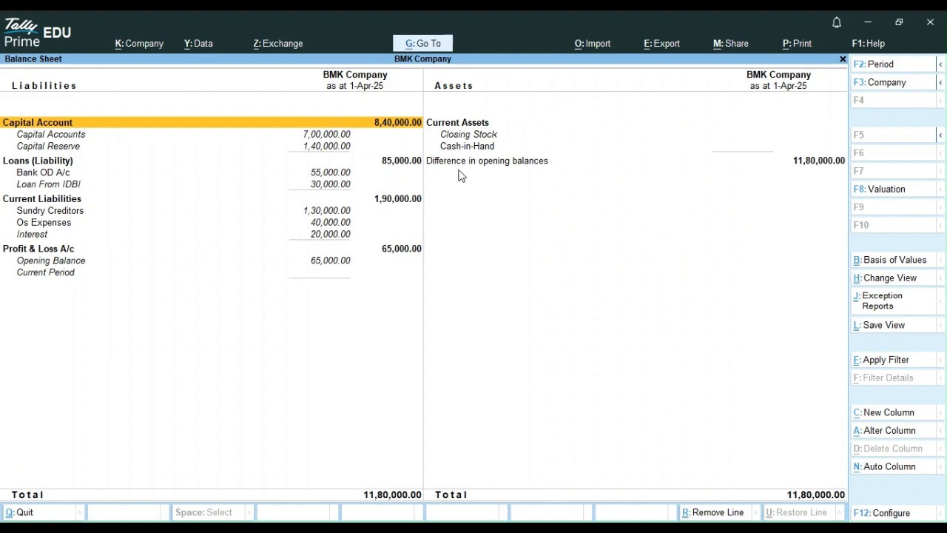
pyautogui.press('Escape')
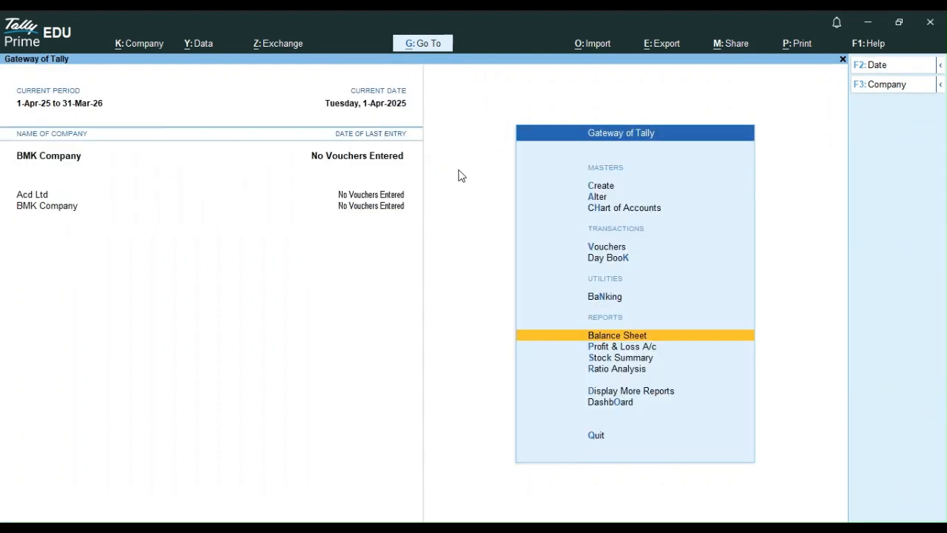
# Start a new ledger named Building and place it under the Fixed Assets group.
pyautogui.press('c')
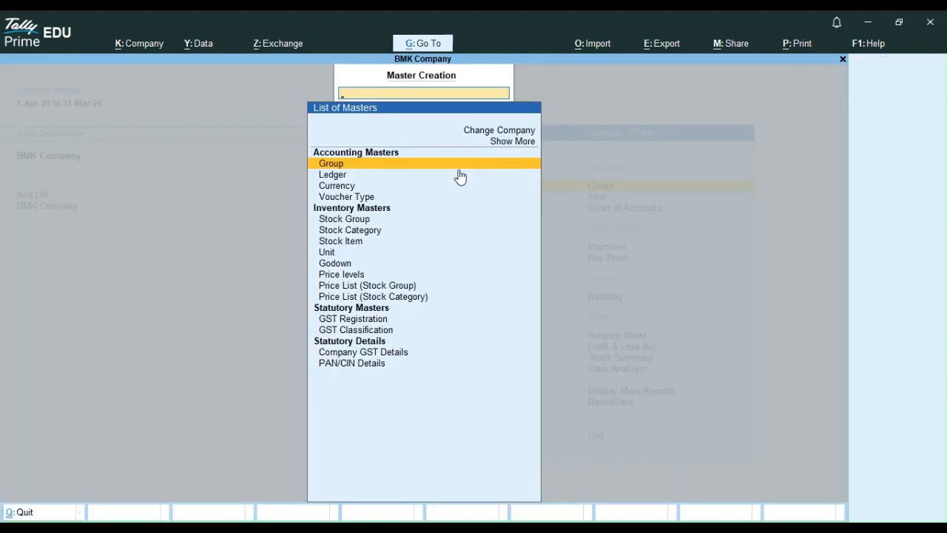
pyautogui.click(460, 176)
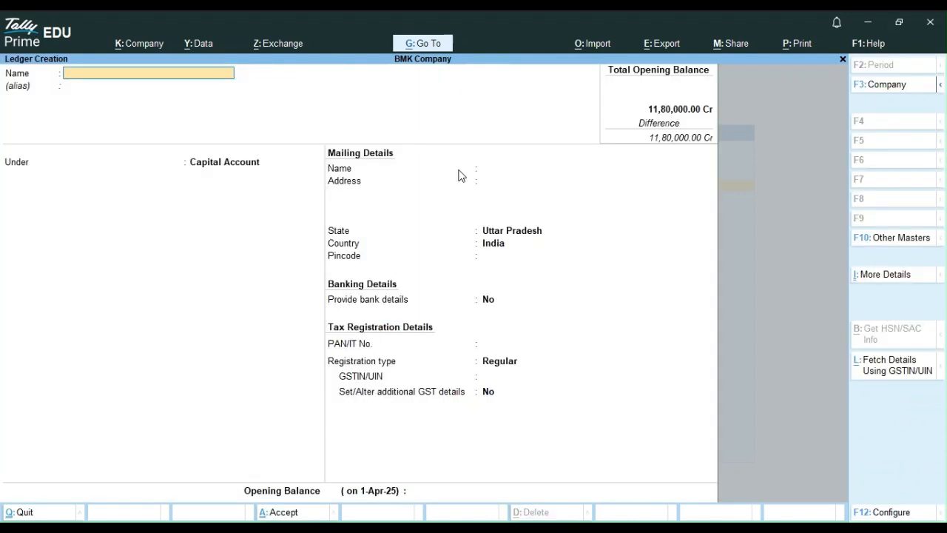
pyautogui.write('Building')
pyautogui.press('Return')
pyautogui.press('Return')
pyautogui.write('F')
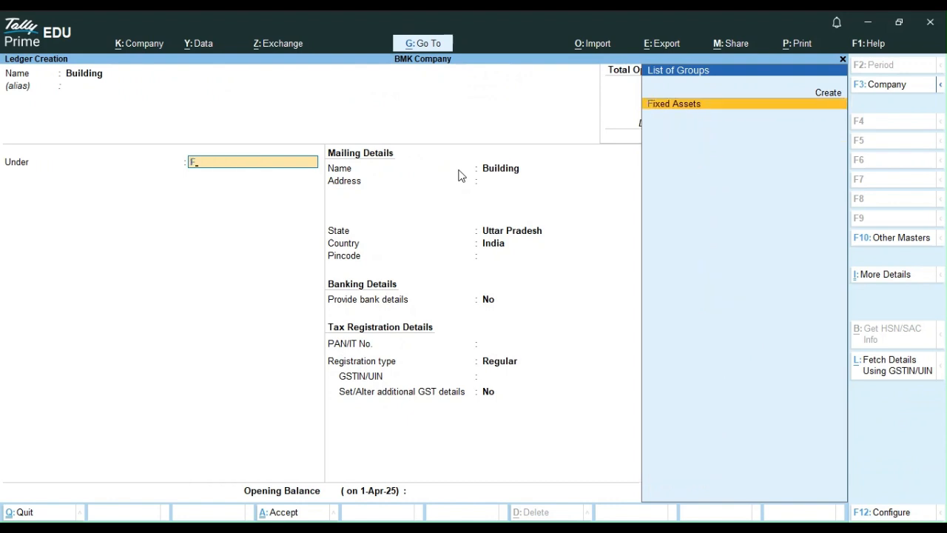
pyautogui.press('Return')
# Give the Building ledger an opening balance of 1,75,000 Dr, keeping the other defaults, and save it.
pyautogui.press('Return')
pyautogui.press('Return')
pyautogui.press('Return')
pyautogui.press('Return')
pyautogui.press('Return')
pyautogui.press('Return')
pyautogui.press('Return')
pyautogui.press('Return')
pyautogui.press('Return')
pyautogui.press('Return')
pyautogui.press('Return')
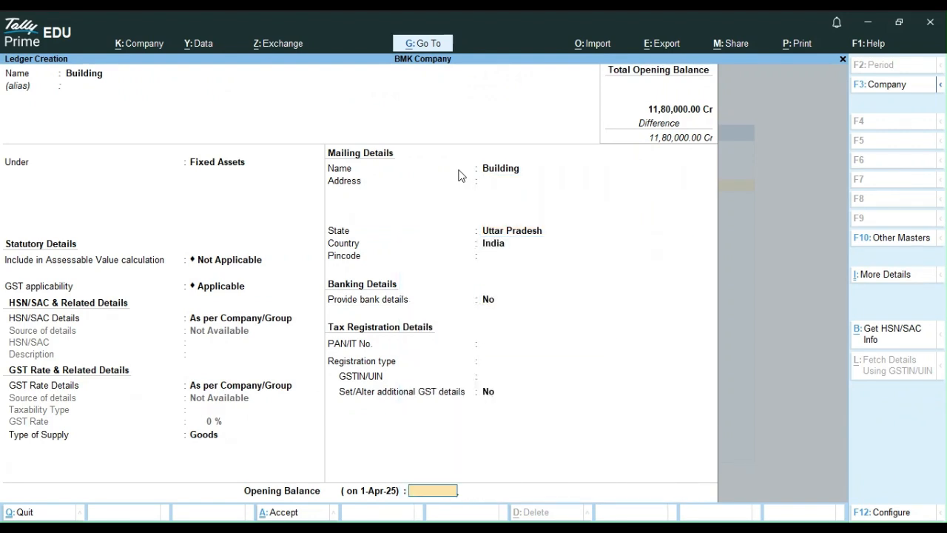
pyautogui.write('175000')
pyautogui.press('Return')
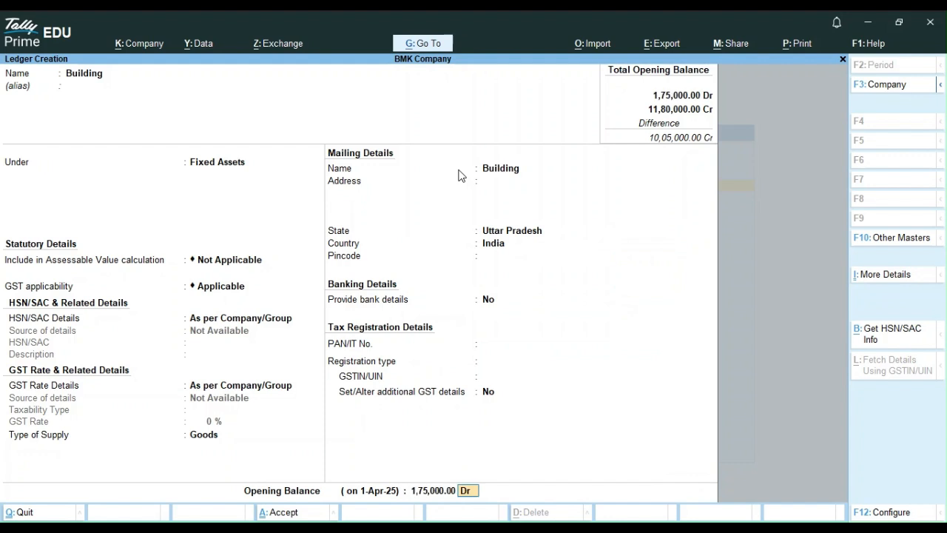
pyautogui.hotkey('ctrl', 'a')
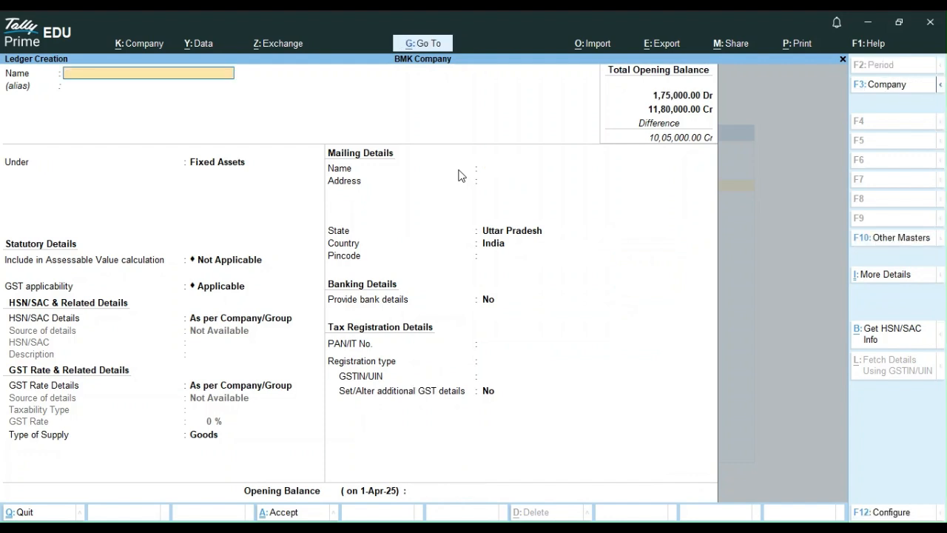
# Name the next new ledger Furniture and keep it under the Fixed Assets group.
pyautogui.write('Furniture')
pyautogui.press('Return')
pyautogui.press('Return')
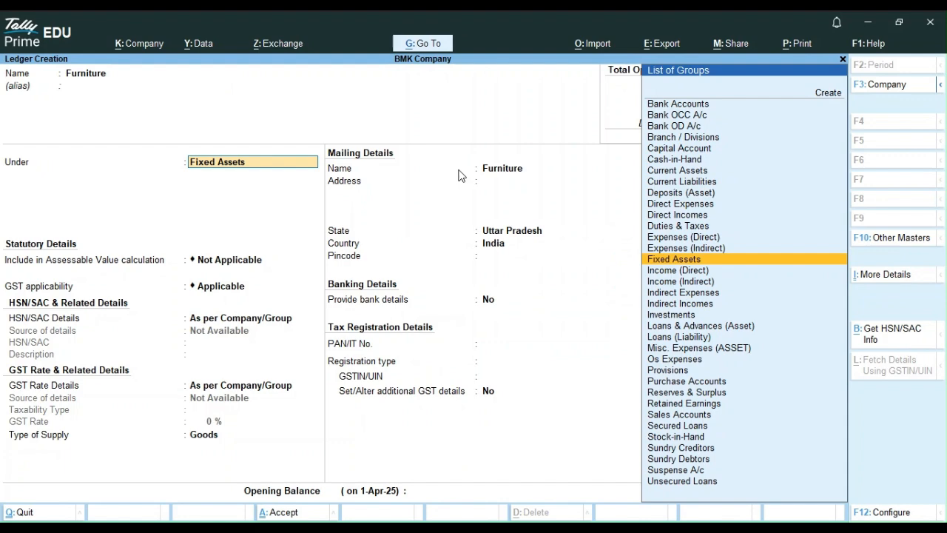
pyautogui.press('Return')
# Give the Furniture ledger an opening balance of 25,000, keeping the other defaults, and save it.
pyautogui.press('Return')
pyautogui.press('Return')
pyautogui.press('Return')
pyautogui.press('Return')
pyautogui.press('Return')
pyautogui.press('Return')
pyautogui.press('Return')
pyautogui.press('Return')
pyautogui.press('Return')
pyautogui.press('Return')
pyautogui.press('Return')
pyautogui.press('Return')
pyautogui.press('Return')
pyautogui.press('Return')
pyautogui.press('Return')
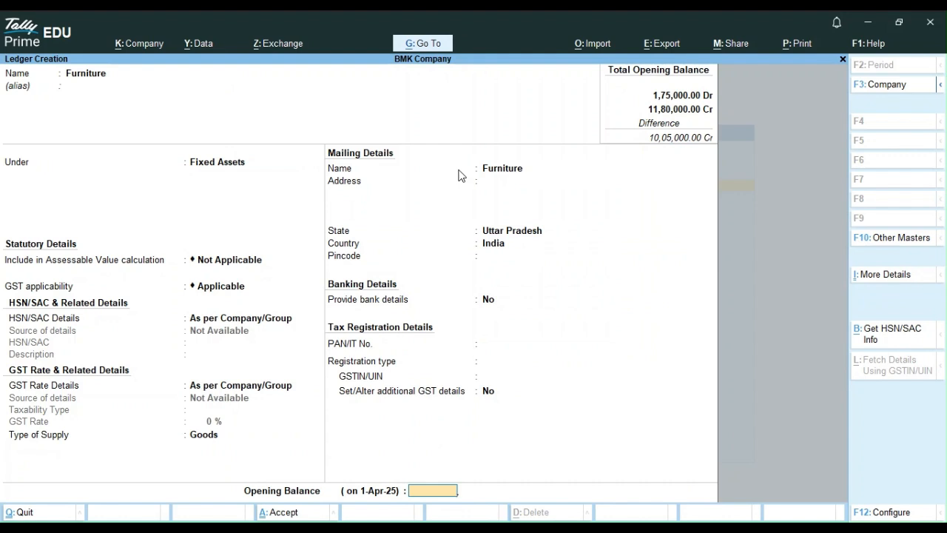
pyautogui.write('25000')
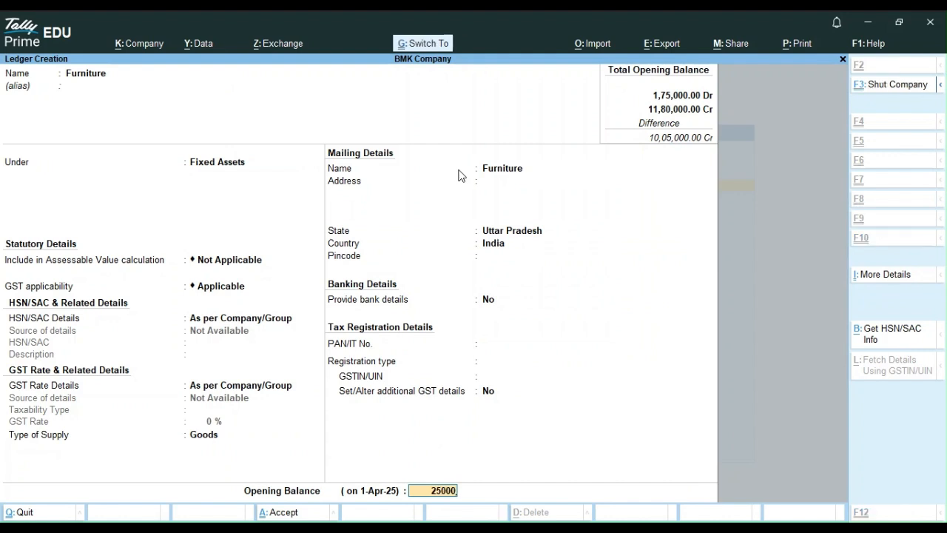
pyautogui.hotkey('ctrl', 'a')
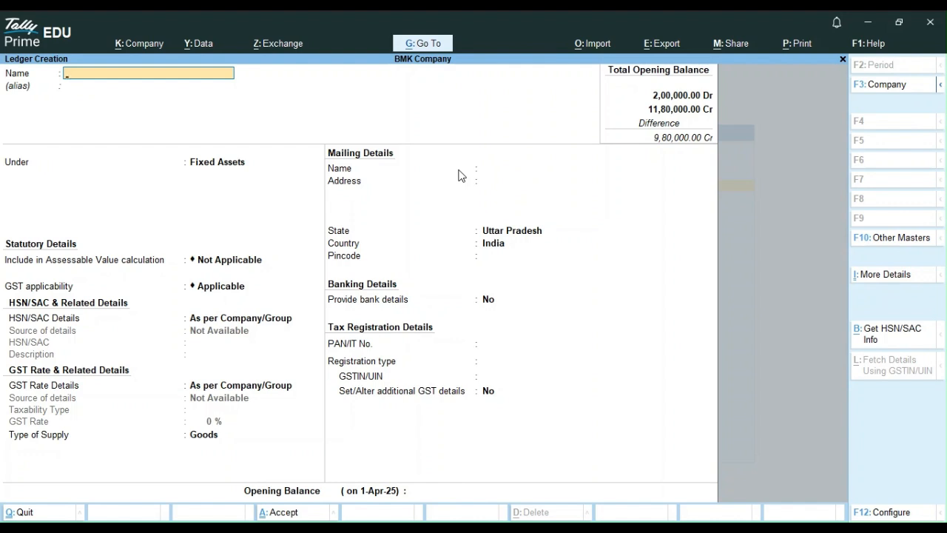
# Name the new ledger Plants & Machinary and keep it under the Fixed Assets group.
pyautogui.write('Plants & Machinary')
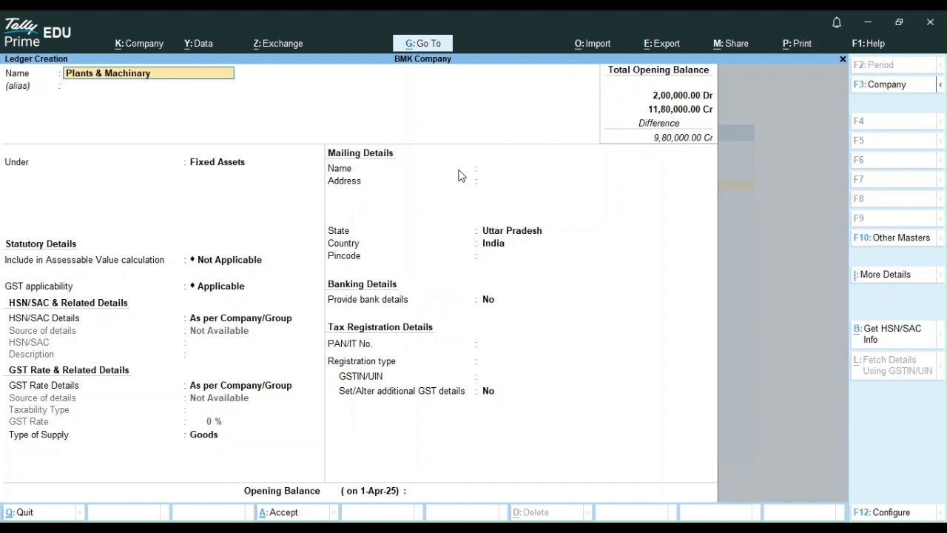
pyautogui.press('Return')
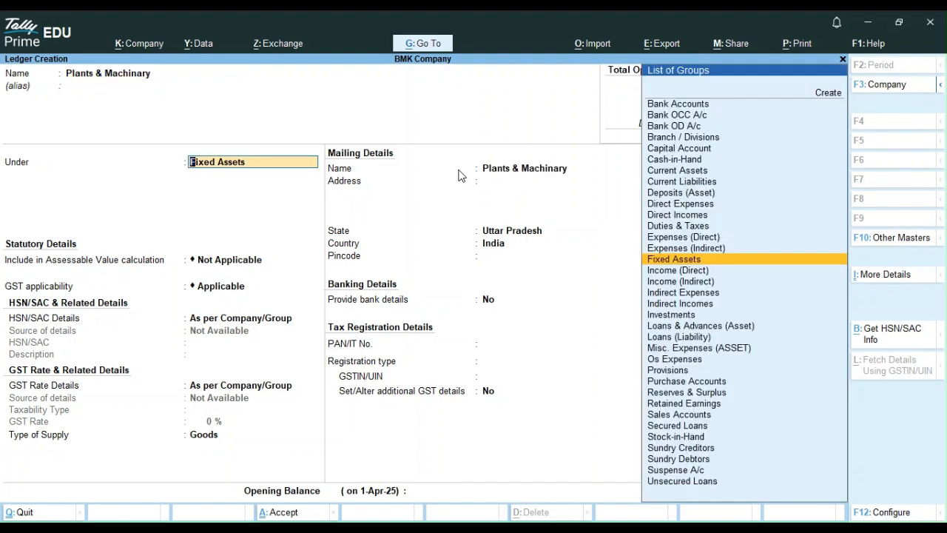
pyautogui.press('Return')
# Give the Plants & Machinary ledger an opening balance of 1,22,000 Dr, keeping the other defaults, and save it.
pyautogui.press('Return')
pyautogui.press('Return')
pyautogui.press('Return')
pyautogui.press('Return')
pyautogui.press('Return')
pyautogui.press('Return')
pyautogui.press('Return')
pyautogui.press('Return')
pyautogui.press('Return')
pyautogui.press('Return')
pyautogui.press('Return')
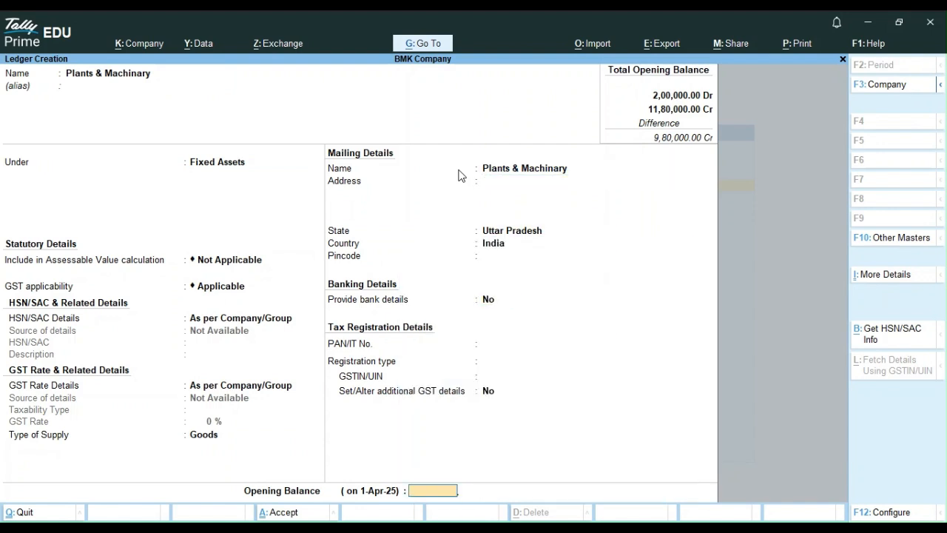
pyautogui.write('1,22,')
pyautogui.write('000')
pyautogui.press('Return')
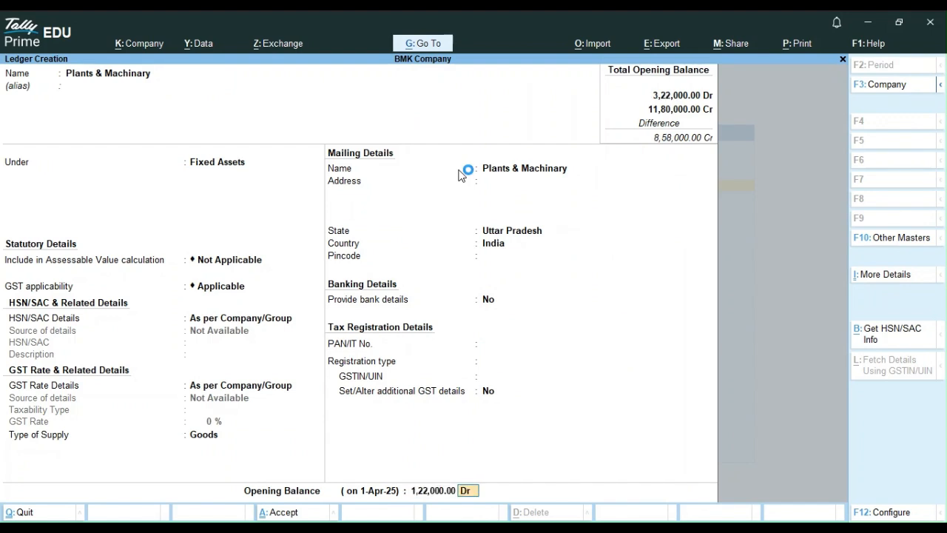
pyautogui.hotkey('ctrl', 'a')
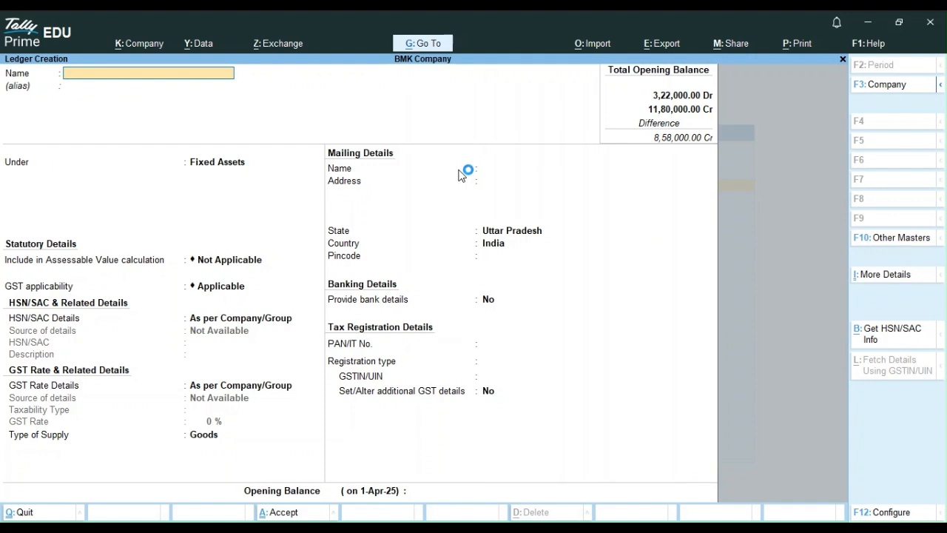
# Name the next new ledger HDFC and place it under the Investments group.
pyautogui.write('HDFC')
pyautogui.press('Return')
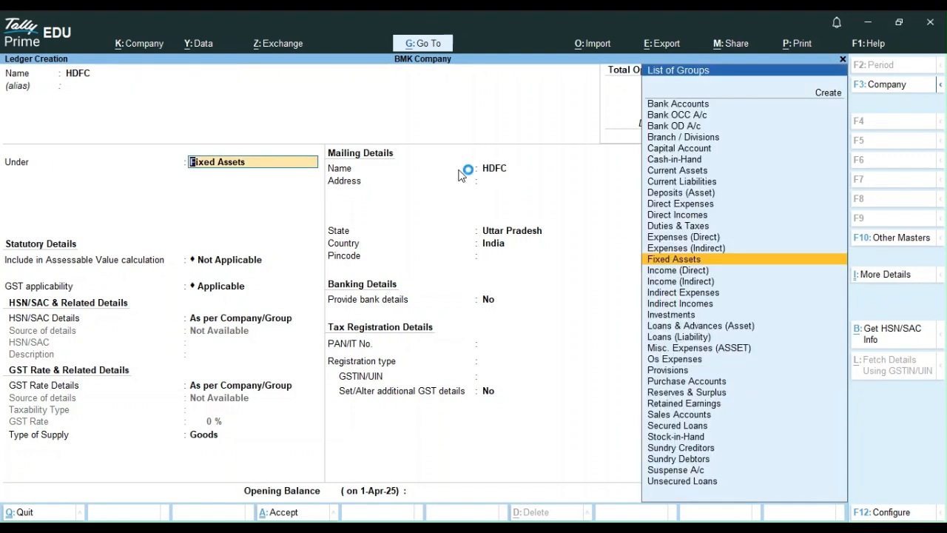
pyautogui.write('In')
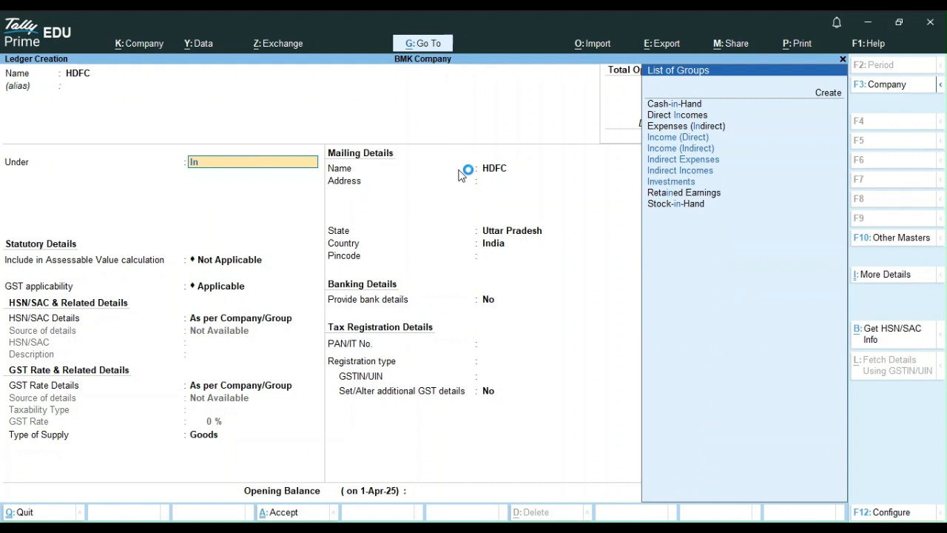
pyautogui.click(677, 186)
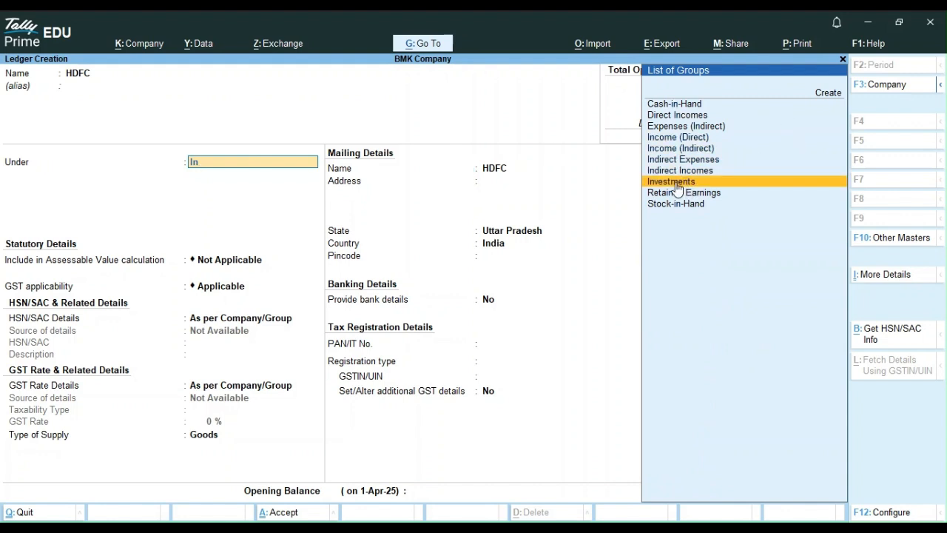
pyautogui.click(677, 186)
# Give the HDFC ledger an opening balance of 52,000 Dr, keeping the other defaults, and save it.
pyautogui.press('Return')
pyautogui.press('Return')
pyautogui.press('Return')
pyautogui.press('Return')
pyautogui.press('Return')
pyautogui.press('Return')
pyautogui.press('Return')
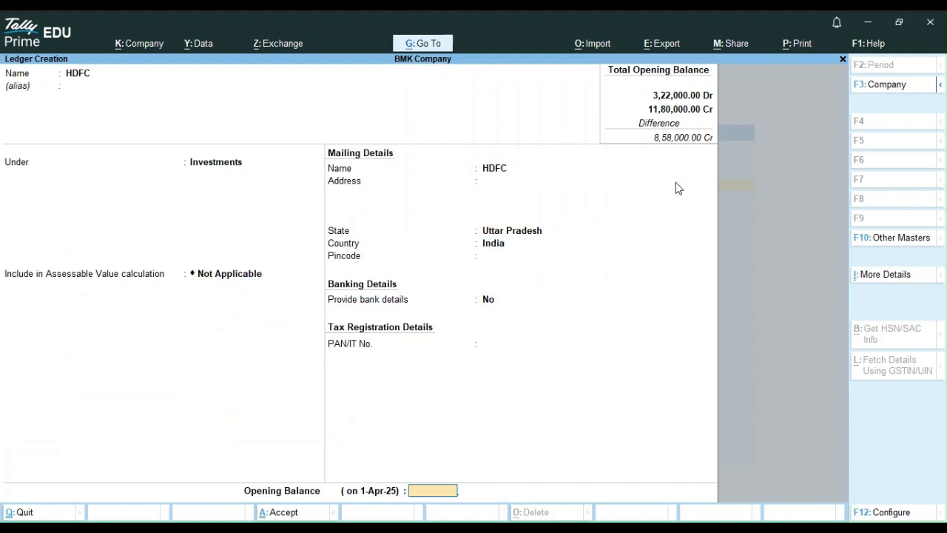
pyautogui.write('52000')
pyautogui.press('Return')
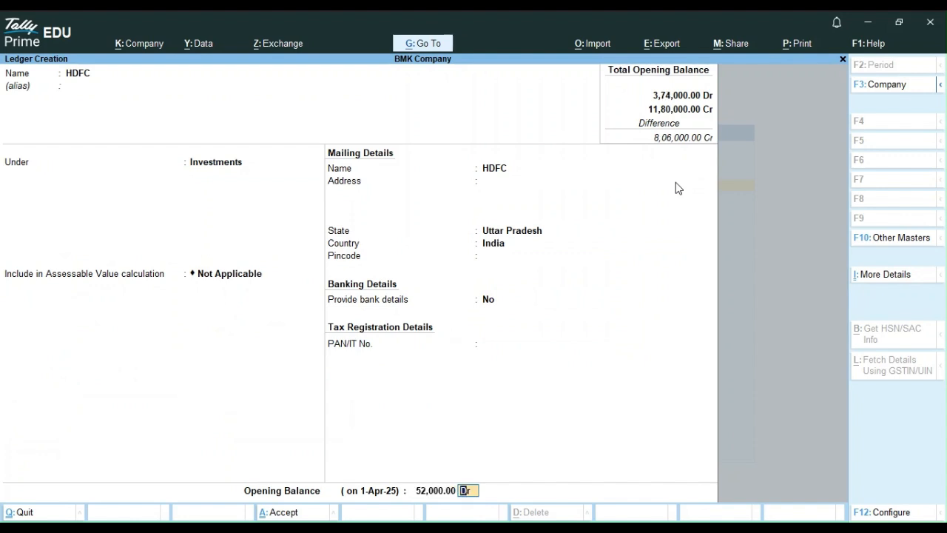
pyautogui.press('Return')
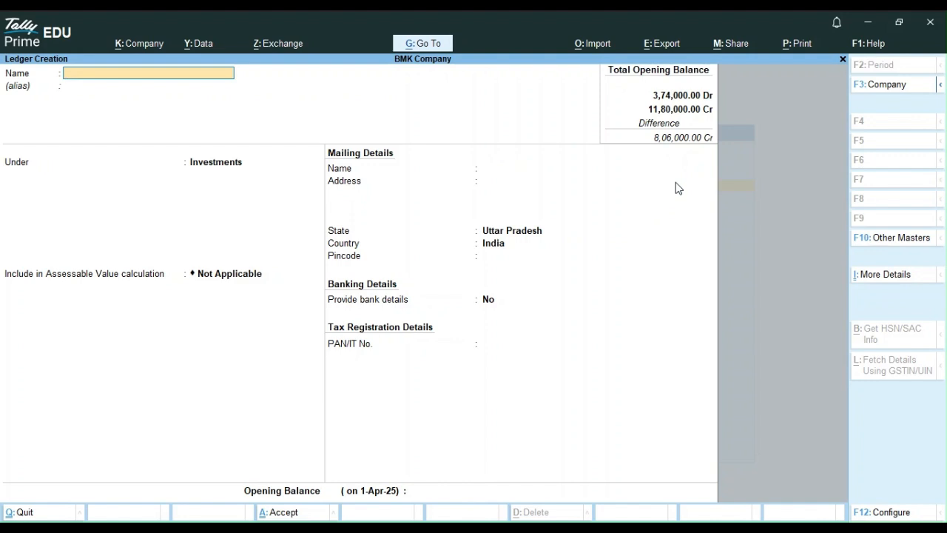
# Name the next new ledger SBI and place it under the Bank Accounts group.
pyautogui.write('Sbi')
pyautogui.press('BackSpace')
pyautogui.press('BackSpace')
pyautogui.press('BackSpace')
pyautogui.write('SBI')
pyautogui.press('Return')
pyautogui.press('Return')
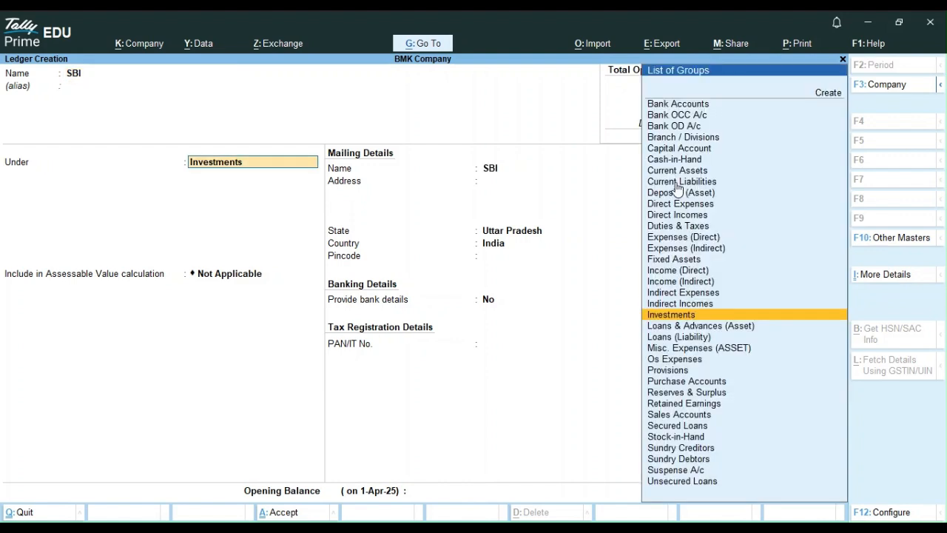
pyautogui.write('B')
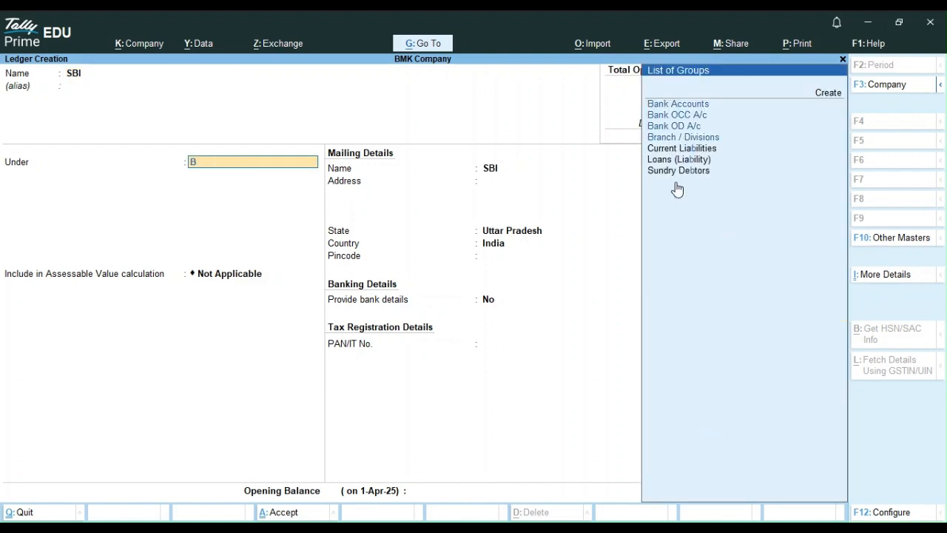
pyautogui.click(683, 108)
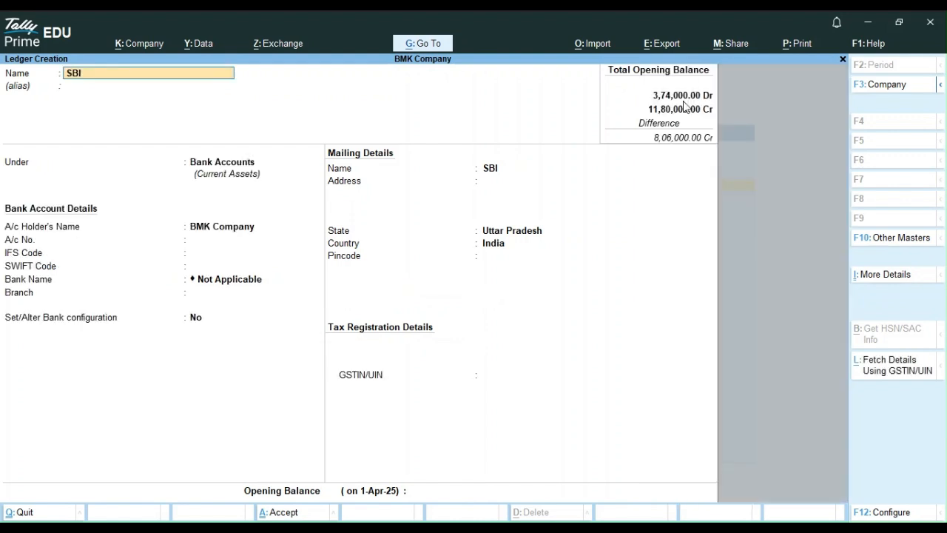
# Save the SBI ledger with its default bank and mailing details and a blank opening balance.
pyautogui.press('Return')
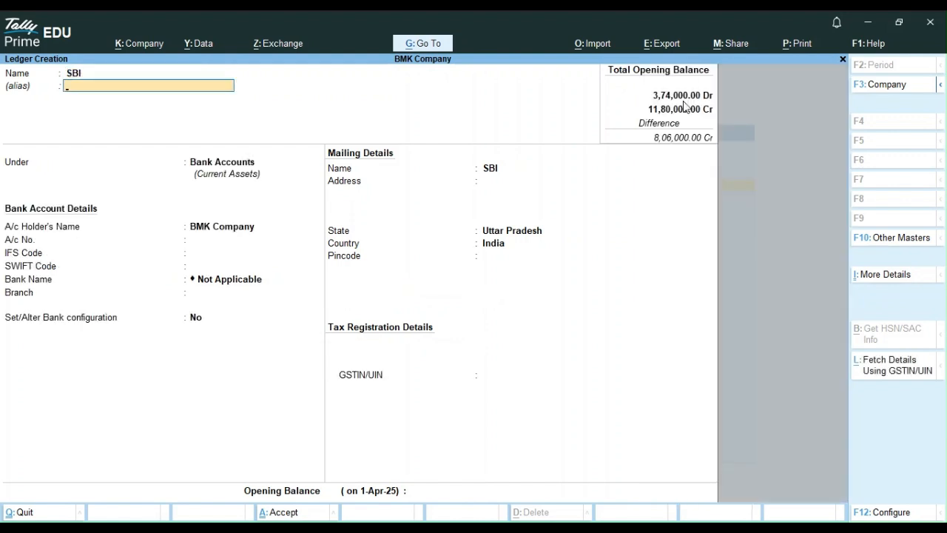
pyautogui.press('Return')
pyautogui.press('Return')
pyautogui.press('Return')
pyautogui.press('Return')
pyautogui.press('Return')
pyautogui.press('Return')
pyautogui.press('Return')
pyautogui.press('Return')
pyautogui.press('Return')
pyautogui.press('Return')
pyautogui.press('Return')
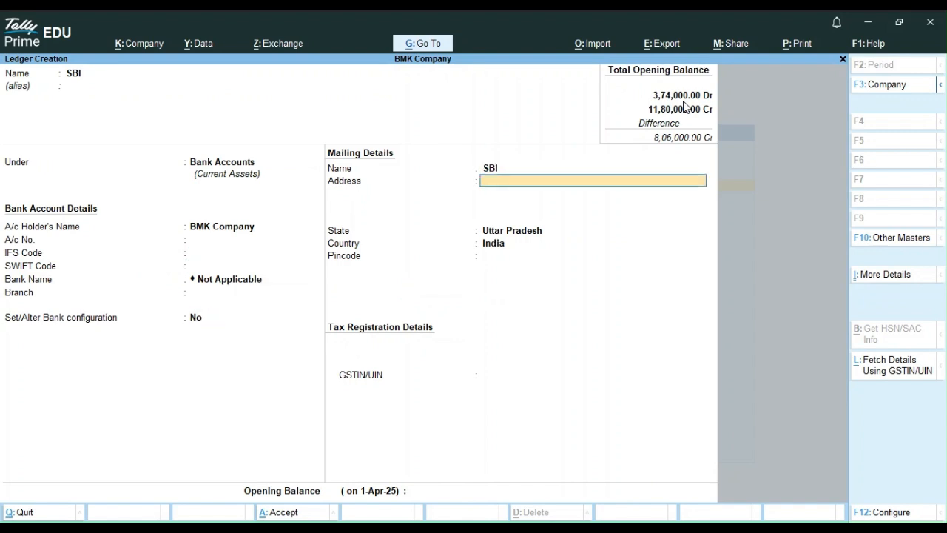
pyautogui.press('Return')
pyautogui.press('Return')
pyautogui.press('Return')
pyautogui.press('Return')
pyautogui.press('Return')
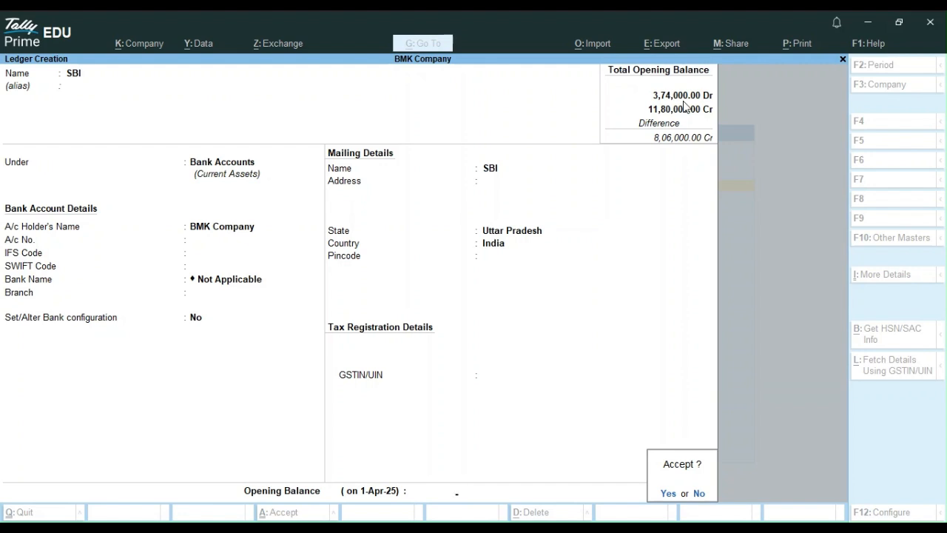
pyautogui.press('Return')
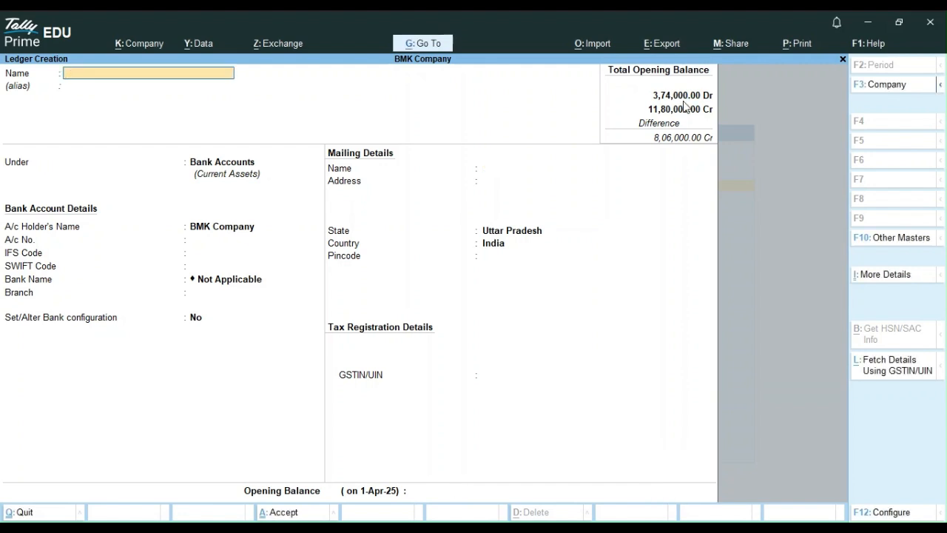
pyautogui.write('BANK')
pyautogui.press('BackSpace')
pyautogui.press('BackSpace')
pyautogui.press('BackSpace')
pyautogui.press('BackSpace')
pyautogui.write('SBI')
pyautogui.press('Return')
pyautogui.press('Return')
pyautogui.press('BackSpace')
pyautogui.press('BackSpace')
pyautogui.press('BackSpace')
pyautogui.press('Escape')
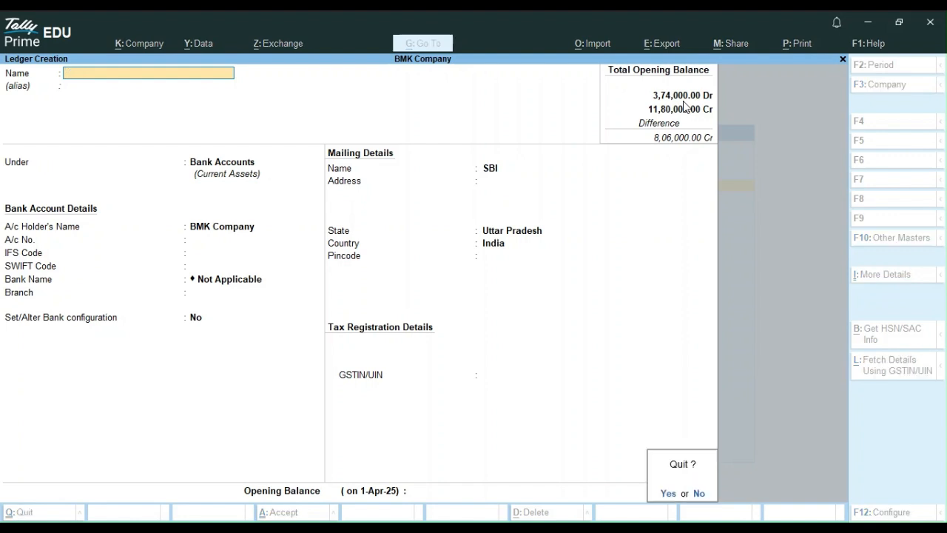
pyautogui.press('y')
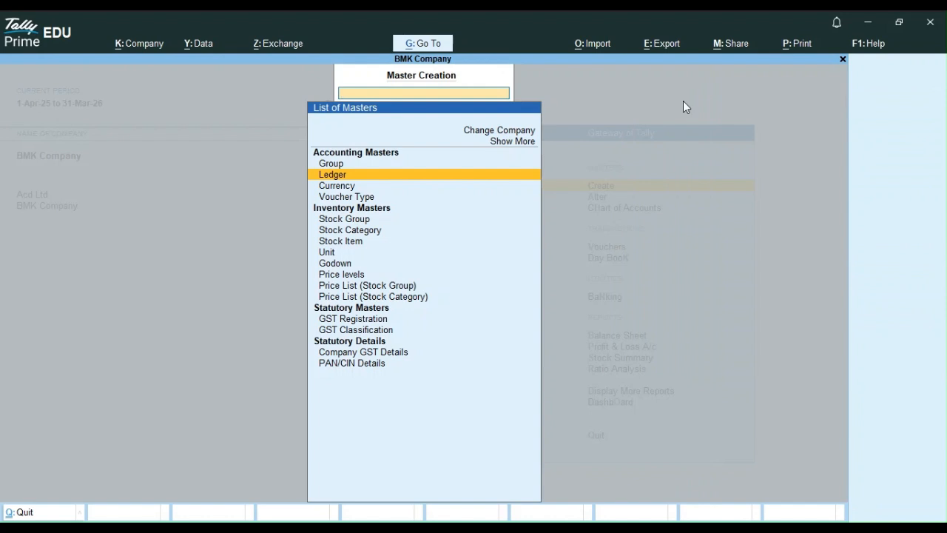
# Open the existing SBI ledger for alteration.
pyautogui.press('Escape')
pyautogui.press('Down')
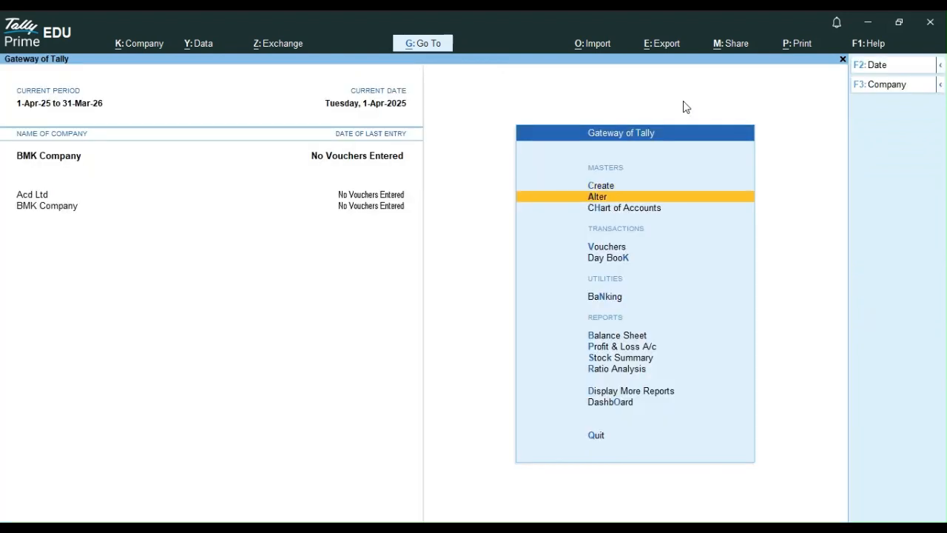
pyautogui.press('Return')
pyautogui.press('Down')
pyautogui.press('Return')
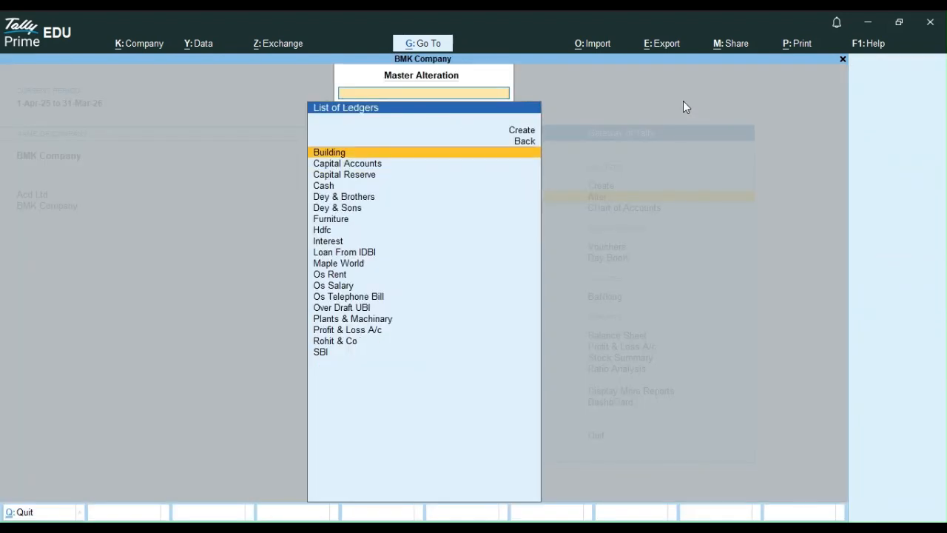
pyautogui.press('Down')
pyautogui.press('Down')
pyautogui.press('Down')
pyautogui.press('Down')
pyautogui.press('Down')
pyautogui.press('Down')
pyautogui.press('Down')
pyautogui.press('Down')
pyautogui.press('Down')
pyautogui.press('Down')
pyautogui.press('Down')
pyautogui.press('Down')
pyautogui.press('Down')
pyautogui.press('Down')
pyautogui.press('Down')
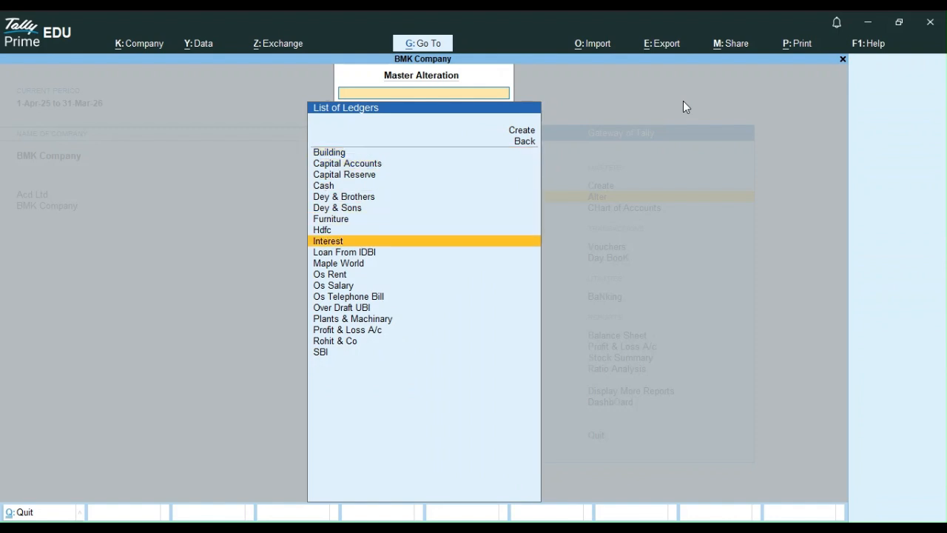
pyautogui.press('Down')
pyautogui.press('Down')
pyautogui.press('Down')
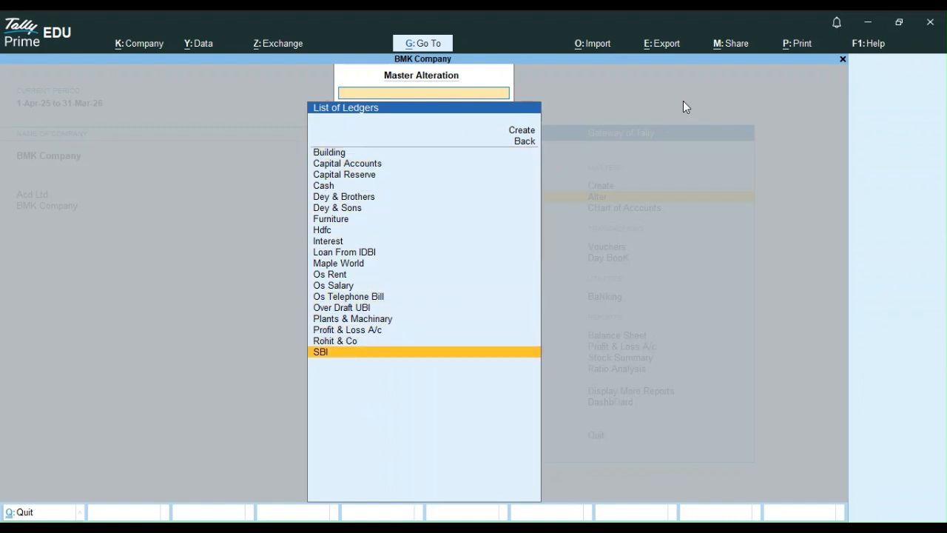
pyautogui.press('Return')
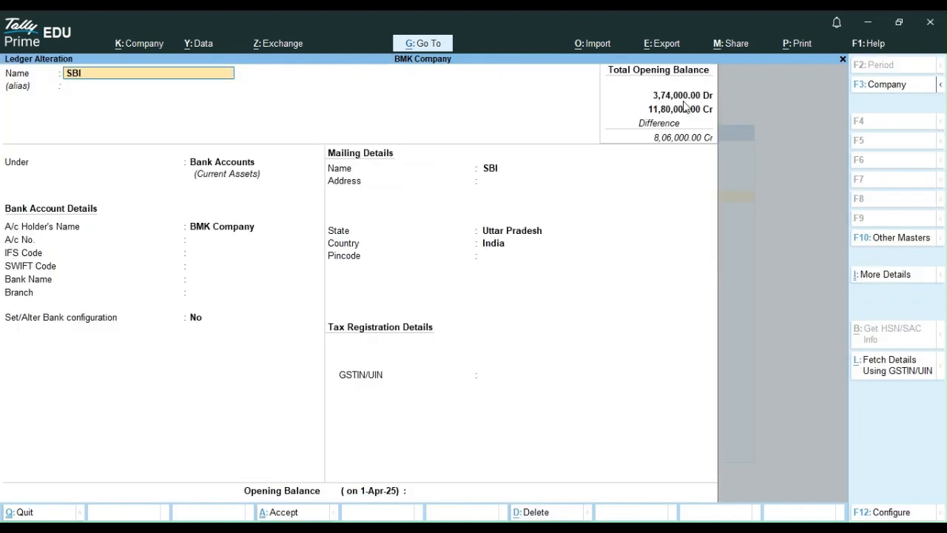
# Set the SBI ledger's opening balance to 4,00,000 Dr, keeping its other details, and save the alteration.
pyautogui.press('Return')
pyautogui.press('Return')
pyautogui.press('Return')
pyautogui.press('Return')
pyautogui.press('Return')
pyautogui.press('Return')
pyautogui.press('Return')
pyautogui.press('Return')
pyautogui.press('Return')
pyautogui.press('Return')
pyautogui.press('Return')
pyautogui.press('Return')
pyautogui.press('Return')
pyautogui.press('Return')
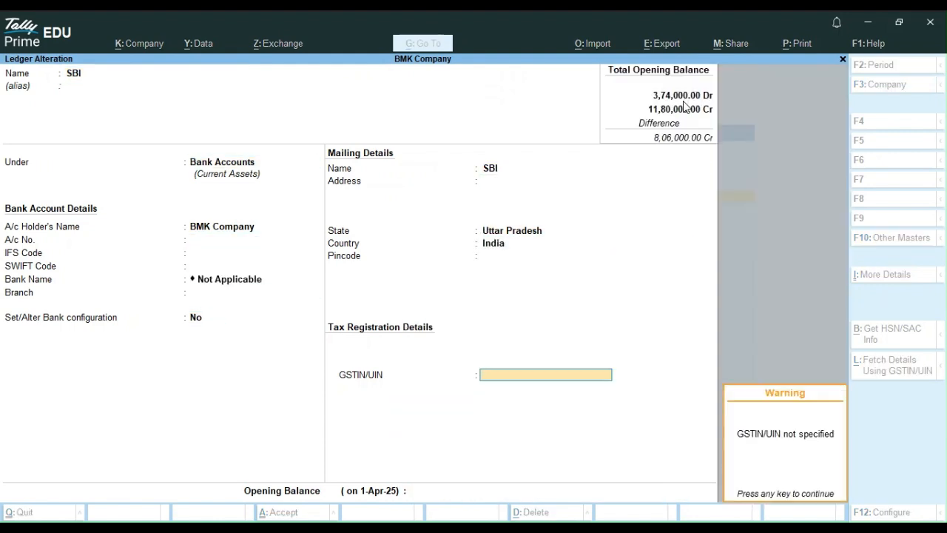
pyautogui.press('Return')
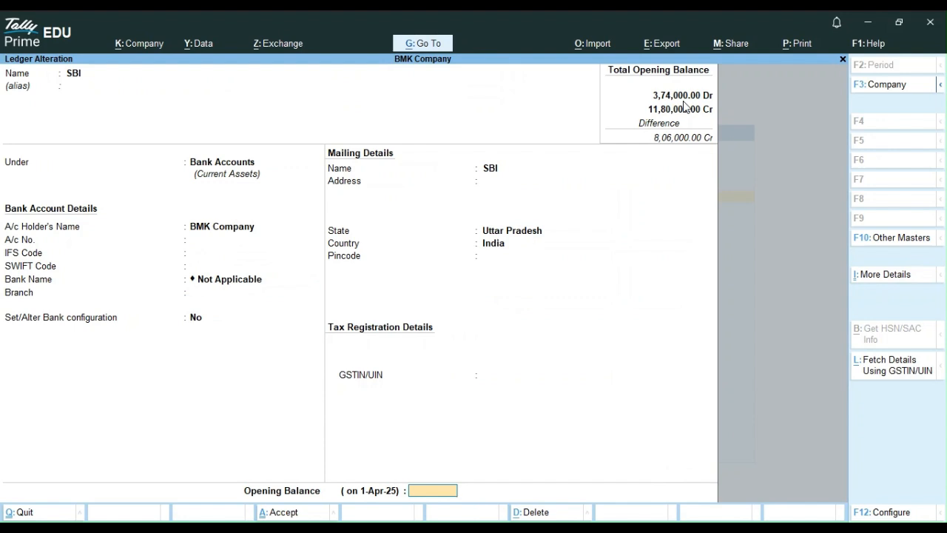
pyautogui.write('400000')
pyautogui.press('Return')
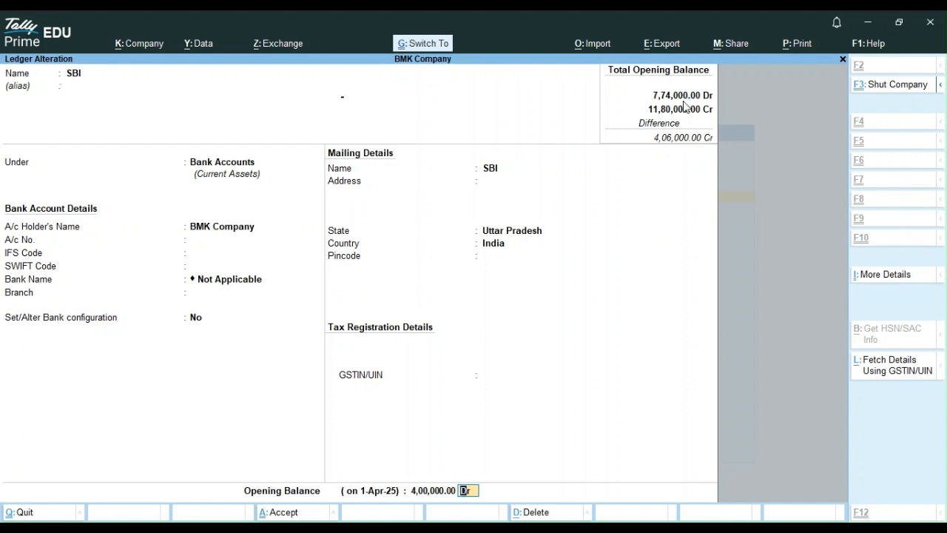
pyautogui.hotkey('ctrl', 'a')
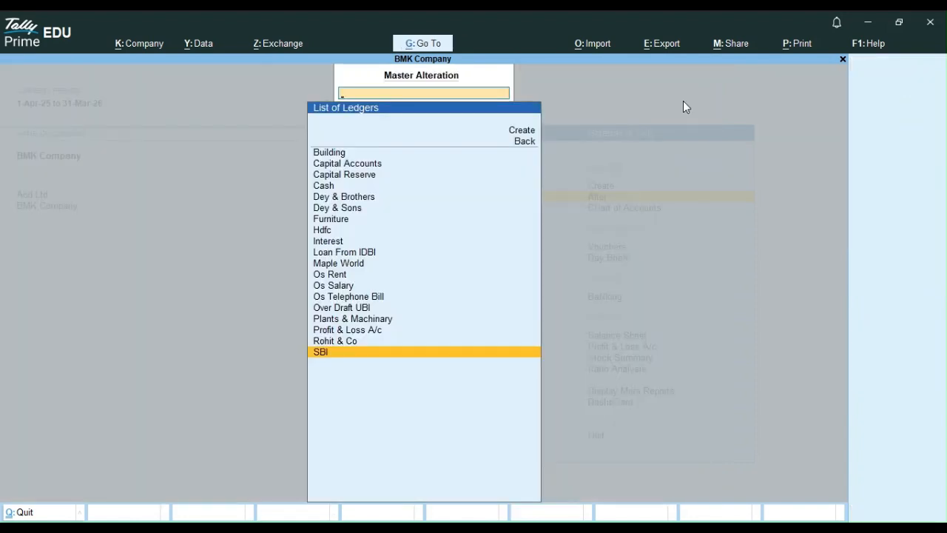
# Start a new ledger named PNB and keep it under the Bank Accounts group.
pyautogui.press('Up')
pyautogui.press('Up')
pyautogui.press('Up')
pyautogui.press('Up')
pyautogui.press('Up')
pyautogui.press('Up')
pyautogui.press('Up')
pyautogui.press('Up')
pyautogui.press('Up')
pyautogui.press('Up')
pyautogui.press('Up')
pyautogui.press('Up')
pyautogui.press('Up')
pyautogui.press('Up')
pyautogui.press('Up')
pyautogui.press('Up')
pyautogui.press('Up')
pyautogui.press('Up')
pyautogui.press('Up')
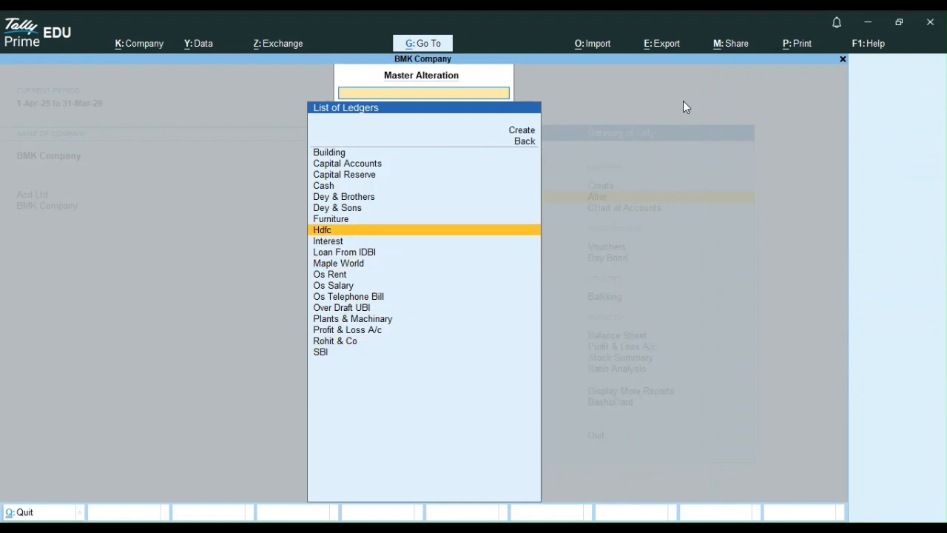
pyautogui.press('Up')
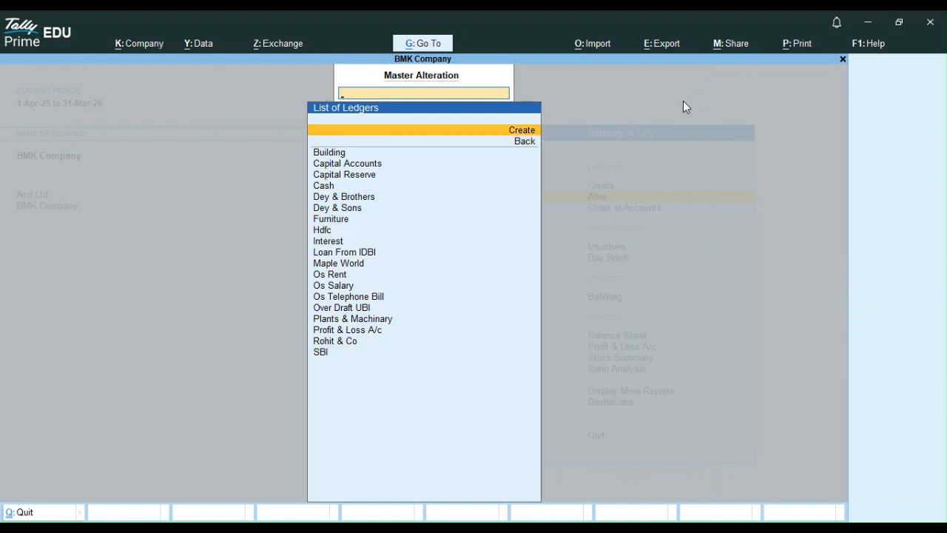
pyautogui.press('Return')
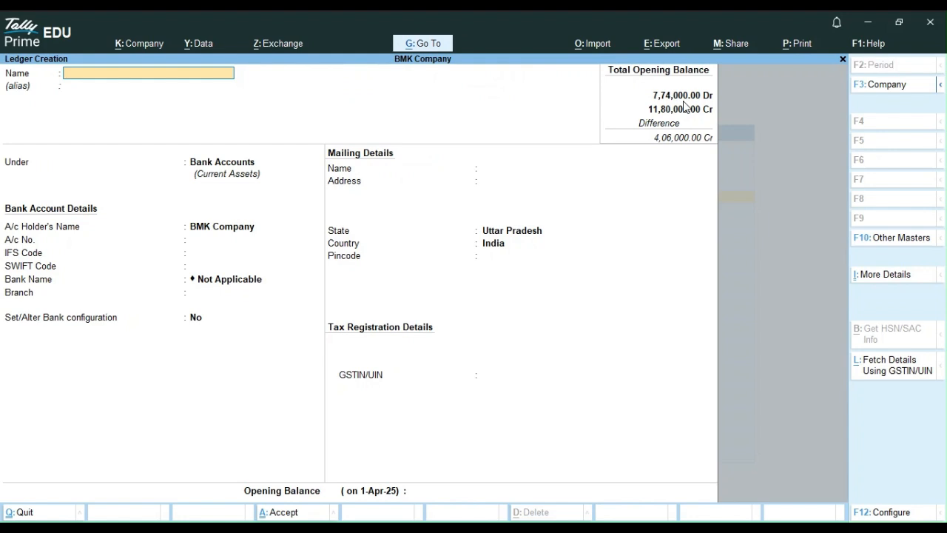
pyautogui.write('PNB')
pyautogui.press('Return')
pyautogui.press('Return')
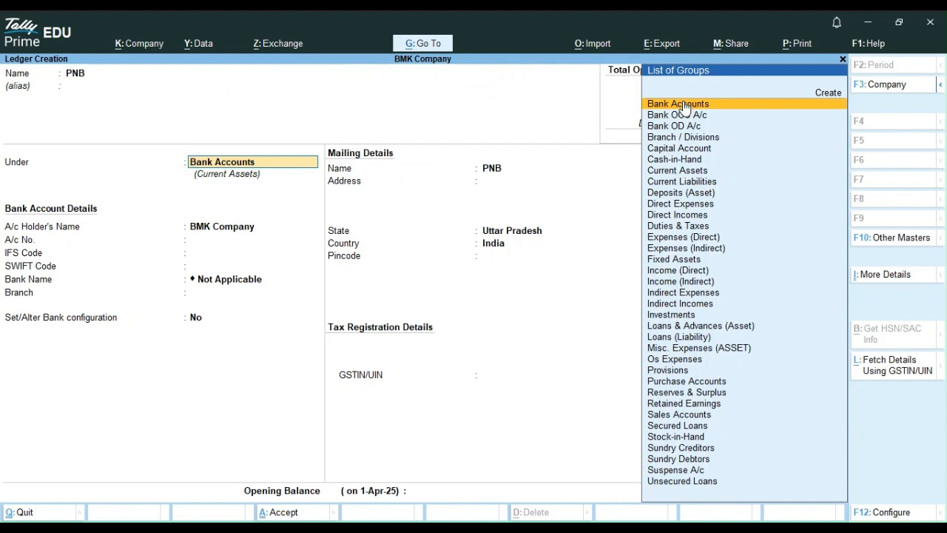
pyautogui.click(684, 105)
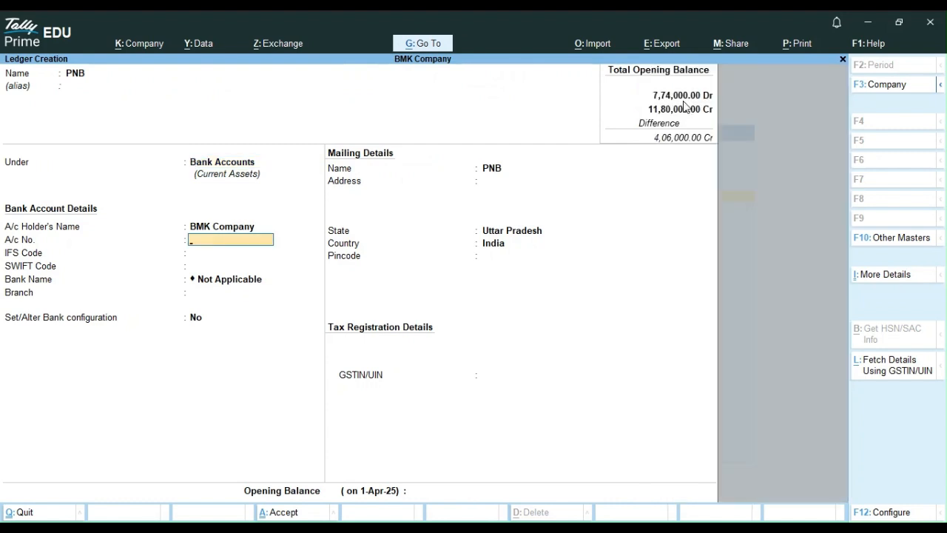
# Set the PNB ledger's opening balance to 5,00,000 Dr, keeping its default bank and mailing details, and save the ledger.
pyautogui.press('Return')
pyautogui.press('Return')
pyautogui.press('Return')
pyautogui.press('Return')
pyautogui.press('Return')
pyautogui.press('Return')
pyautogui.press('Return')
pyautogui.press('Return')
pyautogui.press('Return')
pyautogui.press('Return')
pyautogui.press('Return')
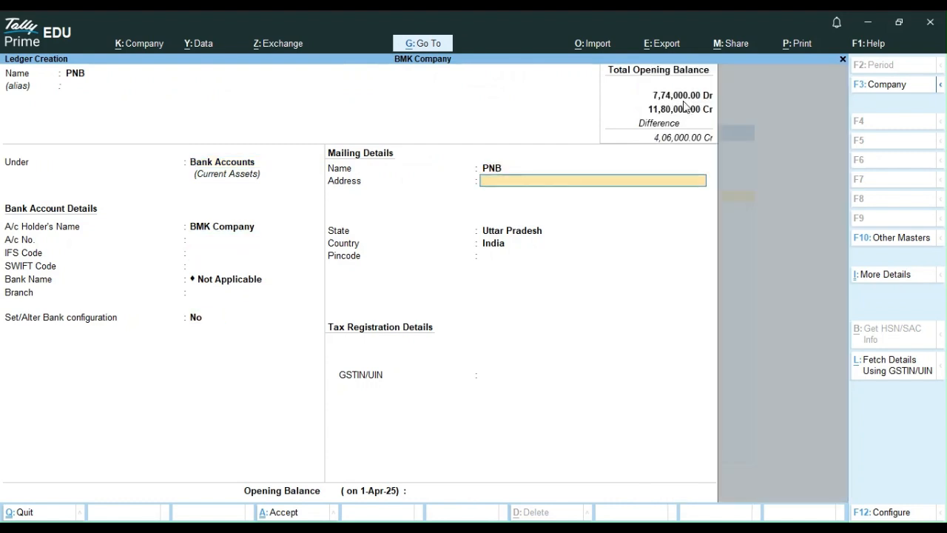
pyautogui.press('Return')
pyautogui.press('Return')
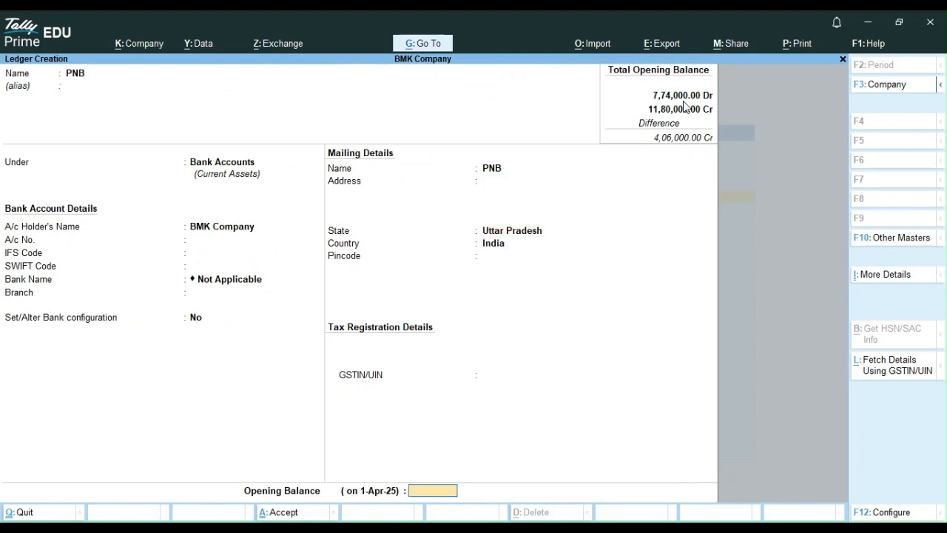
pyautogui.write('5,')
pyautogui.write('0')
pyautogui.write('0,')
pyautogui.write('0000')
pyautogui.press('Return')
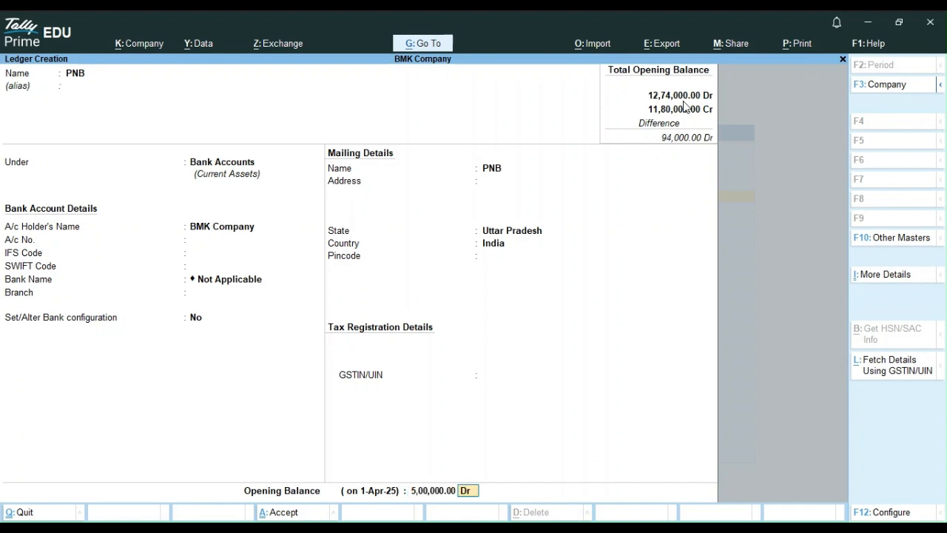
pyautogui.press('ctrl')
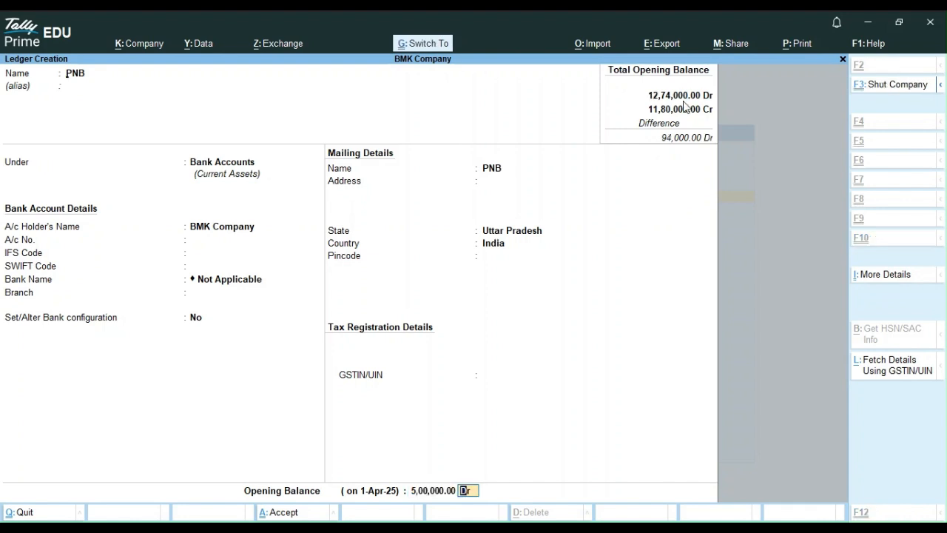
pyautogui.hotkey('ctrl', 'a')
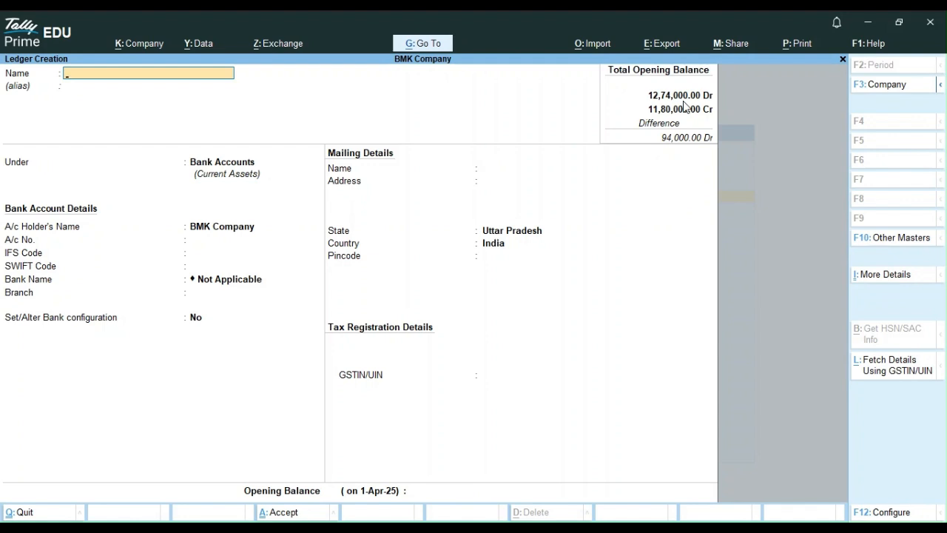
# Start a new ledger named BOB under Bank Accounts, keeping the default bank and mailing details.
pyautogui.write('BOB')
pyautogui.press('Return')
pyautogui.press('Return')
pyautogui.press('Return')
pyautogui.press('Return')
pyautogui.press('Return')
pyautogui.press('Return')
pyautogui.press('Return')
pyautogui.press('Return')
pyautogui.press('Return')
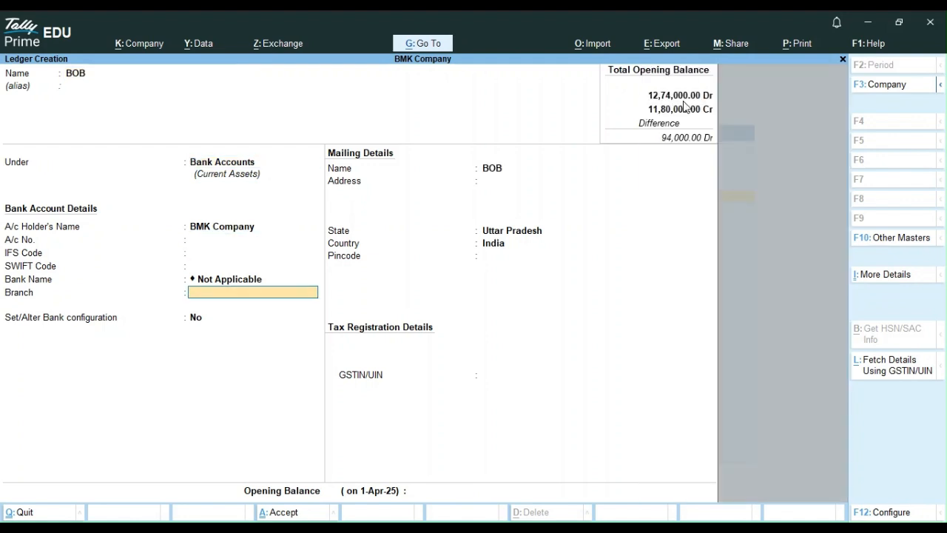
pyautogui.press('Return')
pyautogui.press('Return')
pyautogui.press('Return')
pyautogui.press('Return')
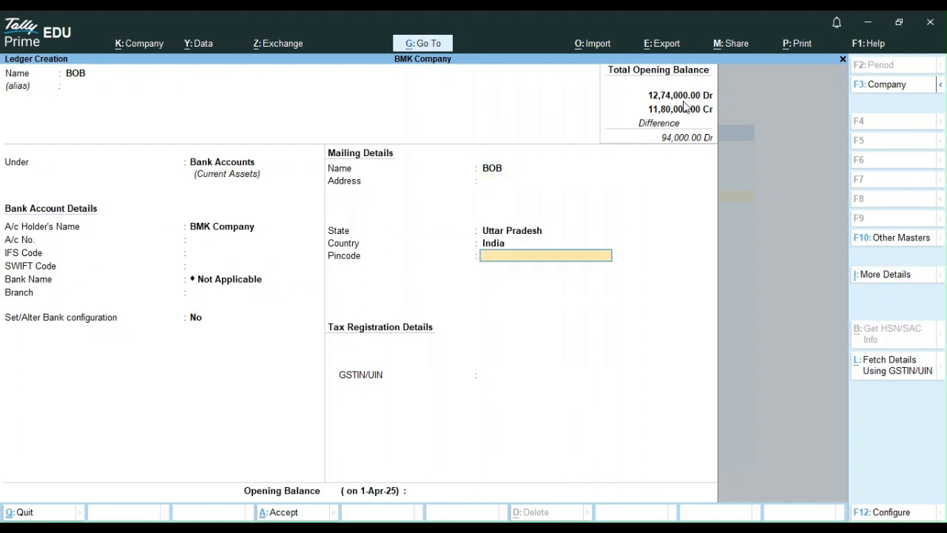
pyautogui.press('Return')
pyautogui.press('Return')
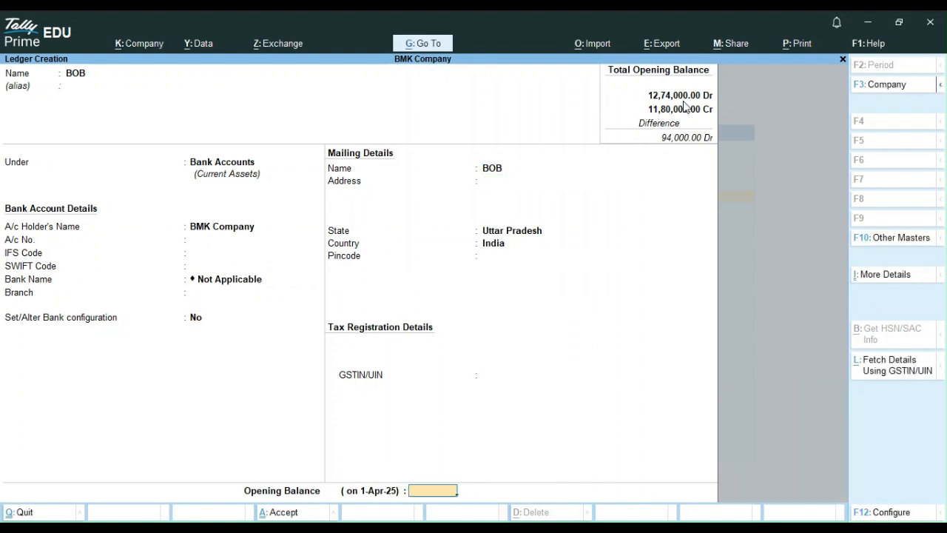
# Set the BOB ledger's opening balance to 48,000 Dr and save the ledger.
pyautogui.write('48,0')
pyautogui.write('000')
pyautogui.press('Return')
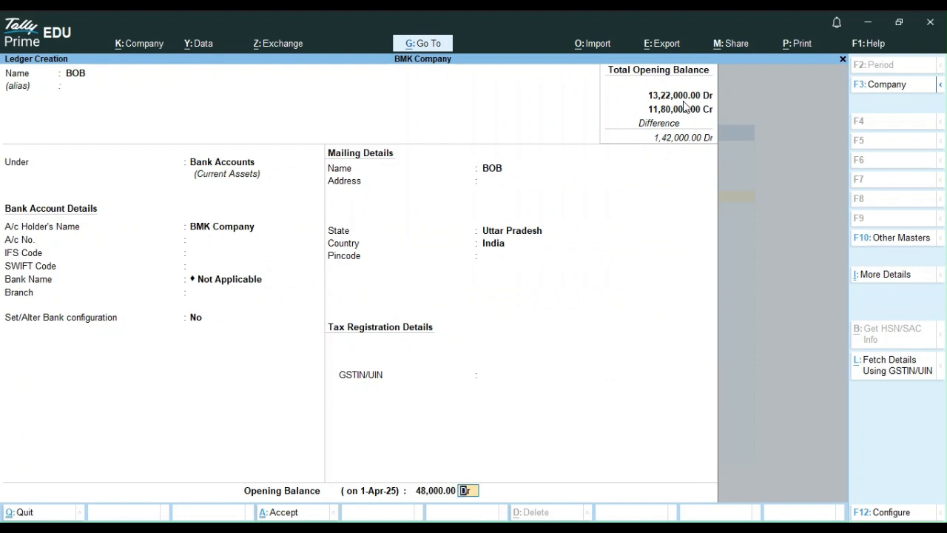
pyautogui.hotkey('ctrl', 'a')
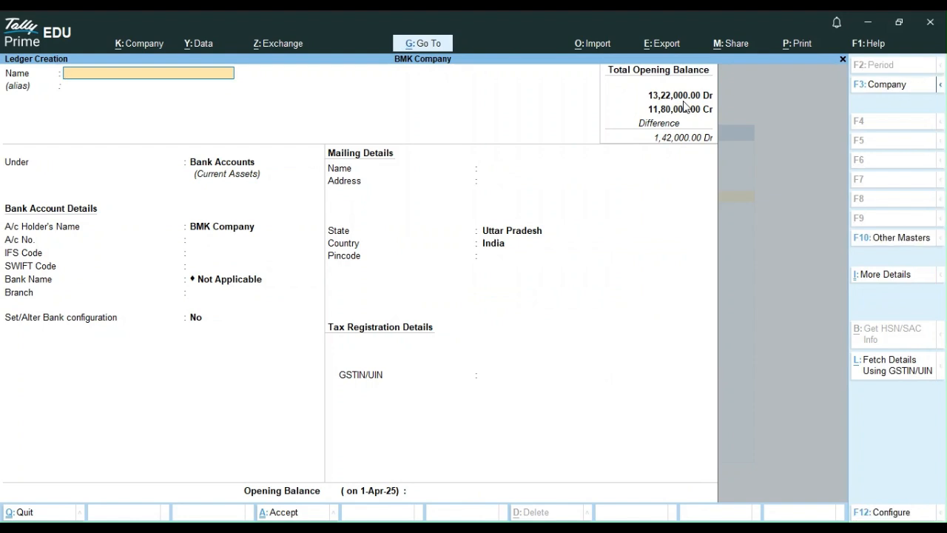
# Start a new ledger named DILIP & Sons and place it under the Sundry Debtors group.
pyautogui.write('DILIP & Sons')
pyautogui.press('Return')
pyautogui.press('Return')
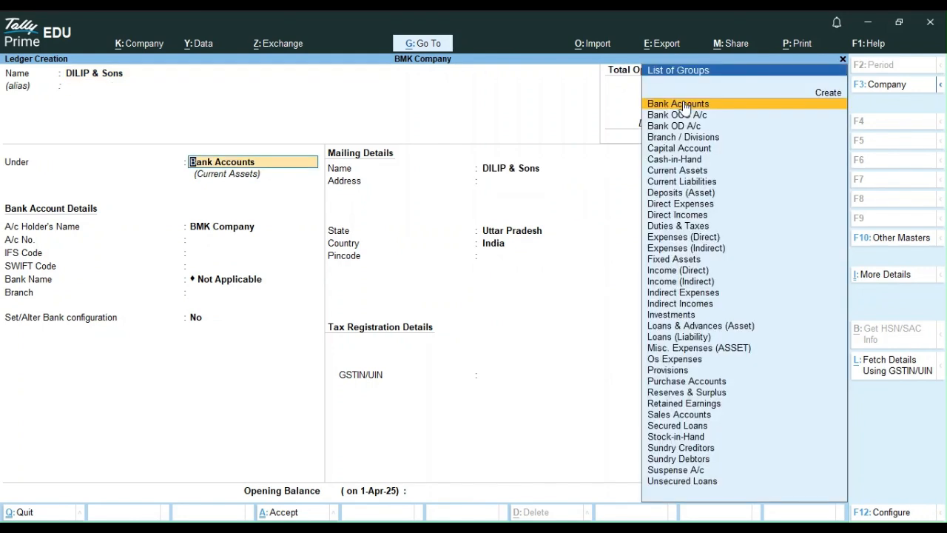
pyautogui.write('Su')
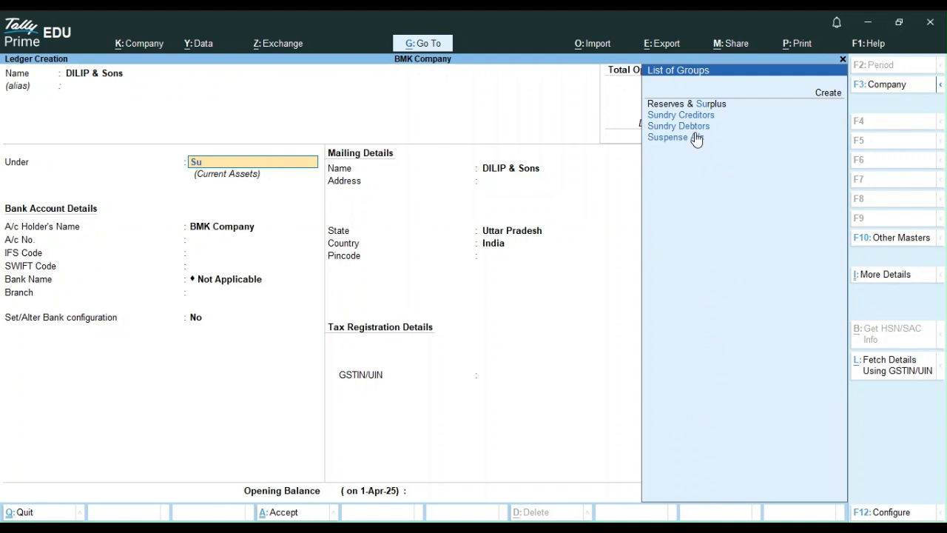
pyautogui.click(696, 131)
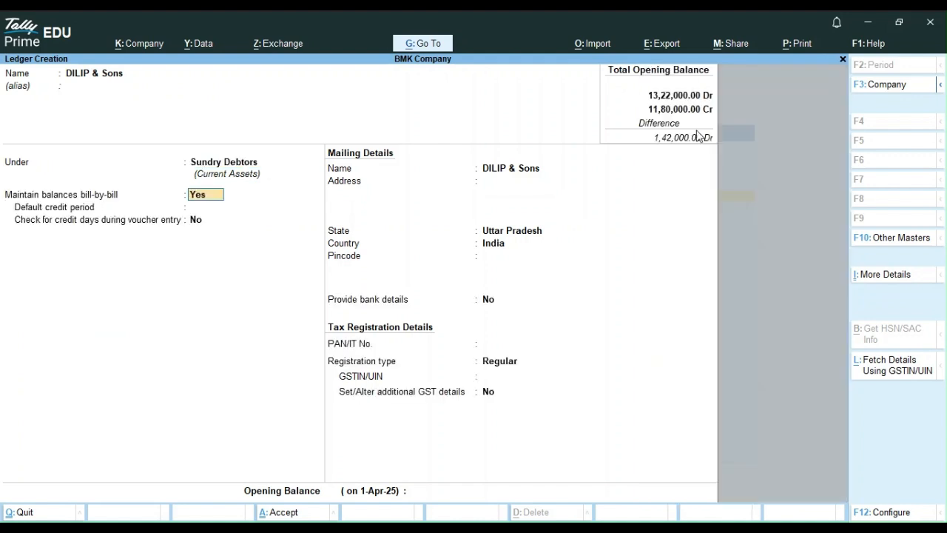
# Keep the DILIP & Sons ledger's bill-by-bill and mailing defaults and set its opening balance to 45,000 Dr.
pyautogui.press('Return')
pyautogui.press('Return')
pyautogui.press('Return')
pyautogui.press('Return')
pyautogui.press('Return')
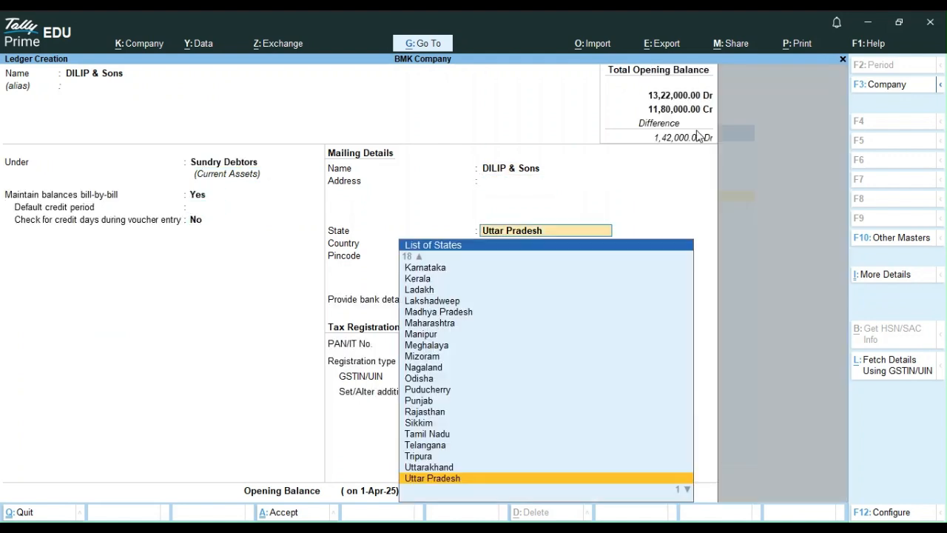
pyautogui.press('Return')
pyautogui.press('Return')
pyautogui.press('Return')
pyautogui.press('Return')
pyautogui.press('Return')
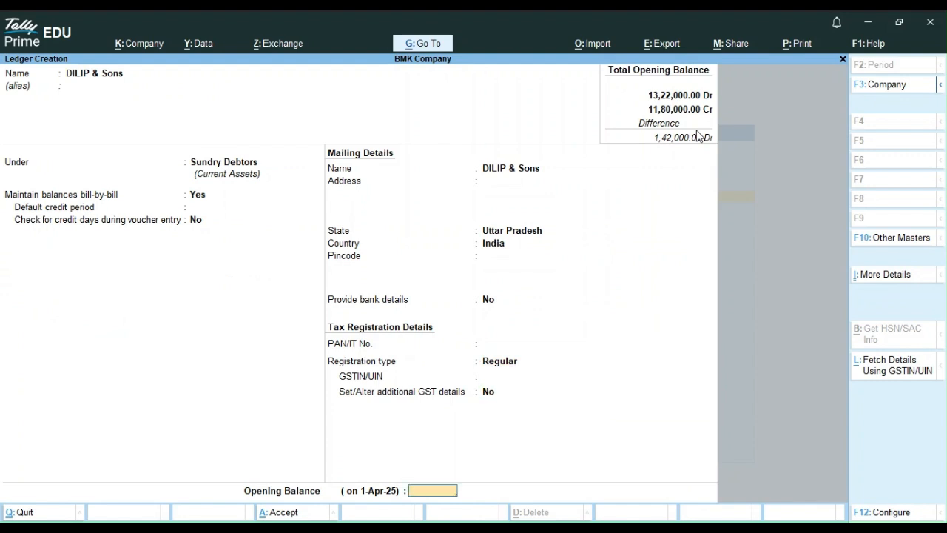
pyautogui.write('45000')
pyautogui.press('Return')
pyautogui.press('Return')
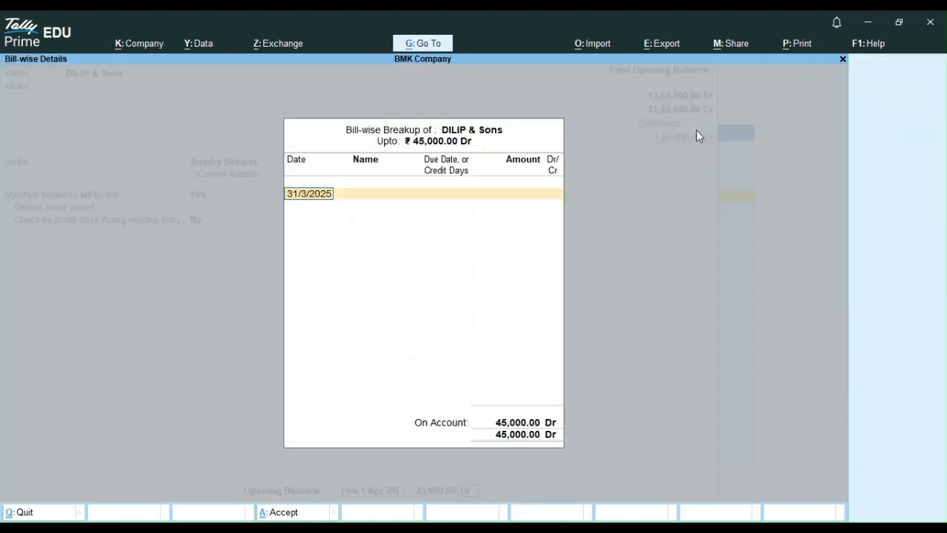
# Add bill SDS/01 dated 1/1/2025 to the bill-wise breakup, with 30 days' credit and an amount of 15,000 Dr.
pyautogui.write('01/01/25')
pyautogui.press('Return')
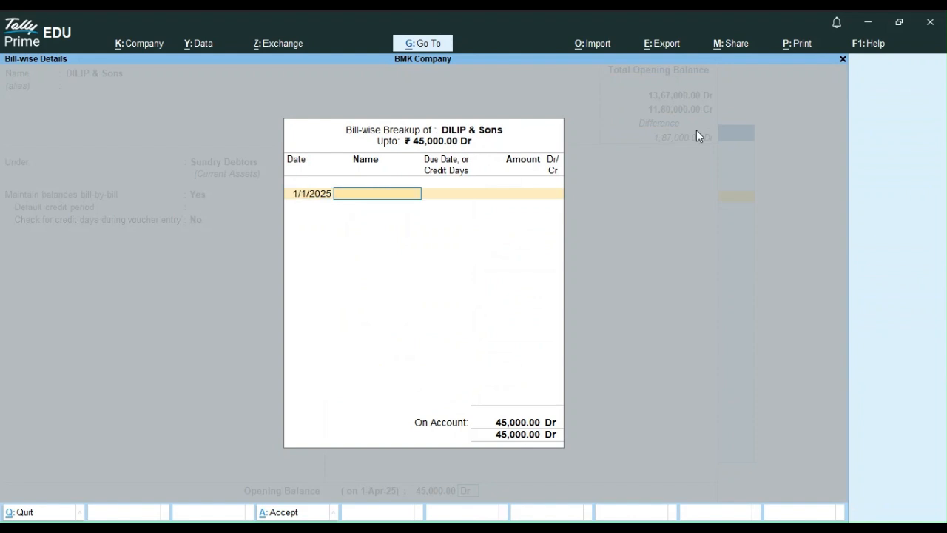
pyautogui.write('SDS/01')
pyautogui.press('Return')
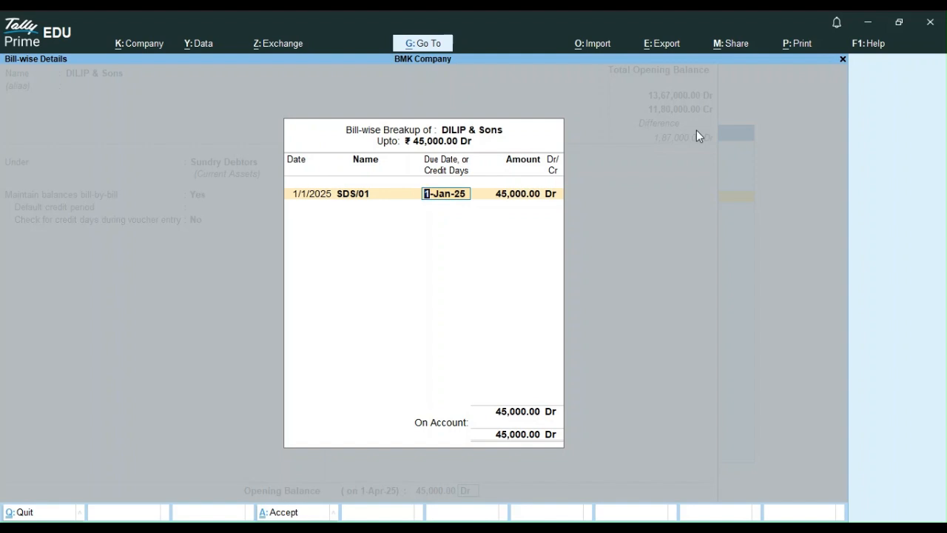
pyautogui.write('30')
pyautogui.press('Return')
pyautogui.press('Return')
pyautogui.press('BackSpace')
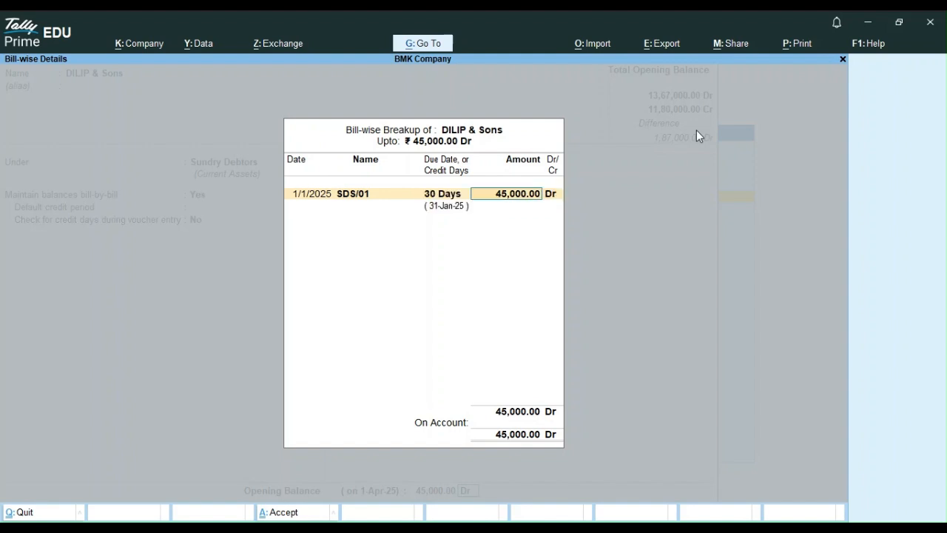
pyautogui.write('15000')
pyautogui.press('Return')
pyautogui.press('Return')
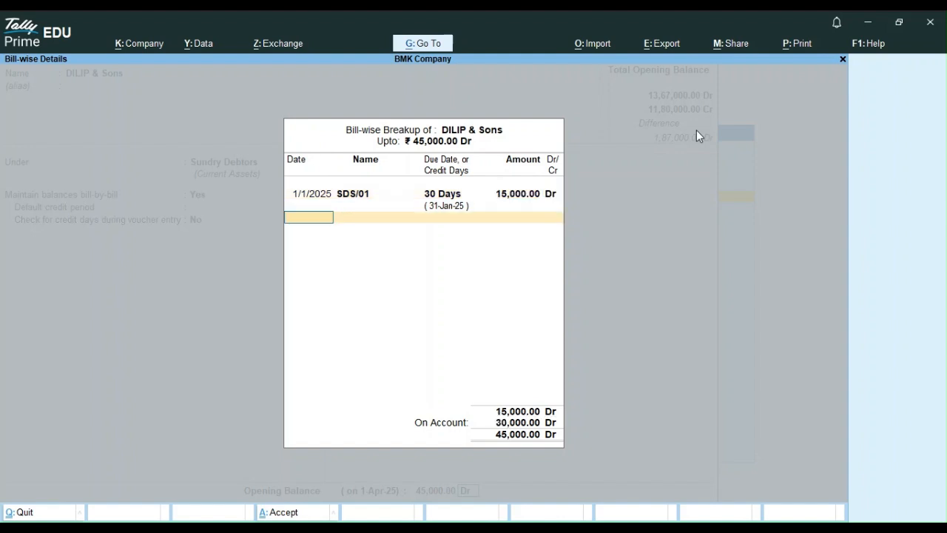
# Add bill SDS/02 dated 1/2/2025 to the bill-wise breakup, with 30 days' credit and an amount of 15,000 Dr.
pyautogui.write('01/02/25')
pyautogui.press('Return')
pyautogui.write('SD')
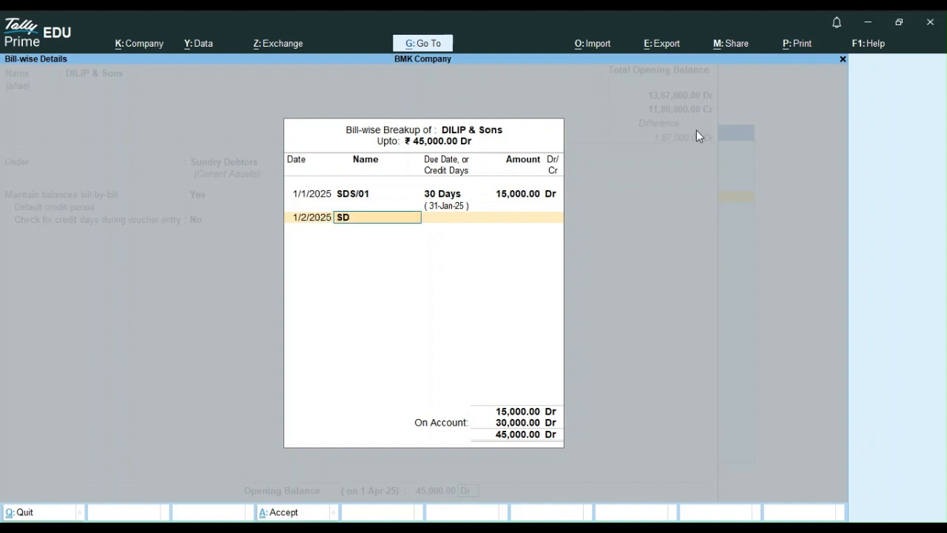
pyautogui.write('S/02')
pyautogui.press('Return')
pyautogui.press('Return')
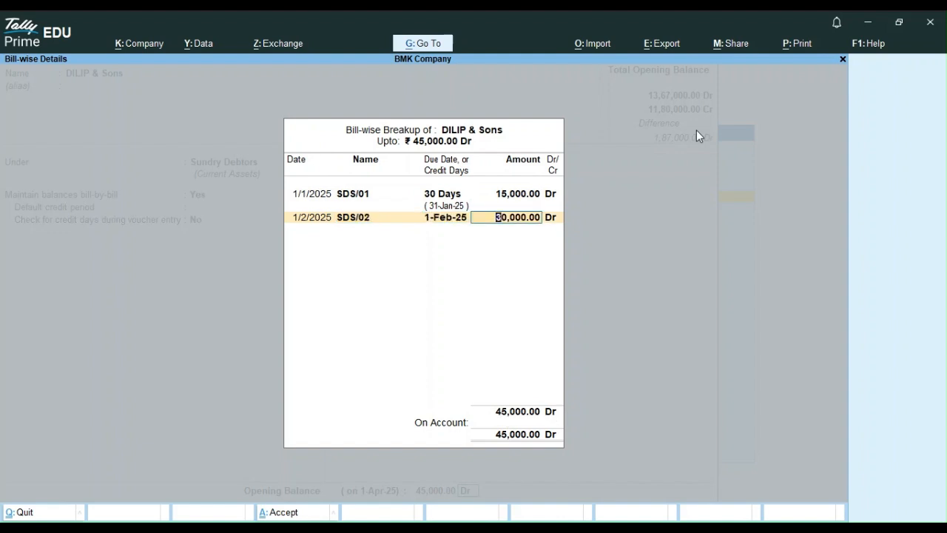
pyautogui.press('BackSpace')
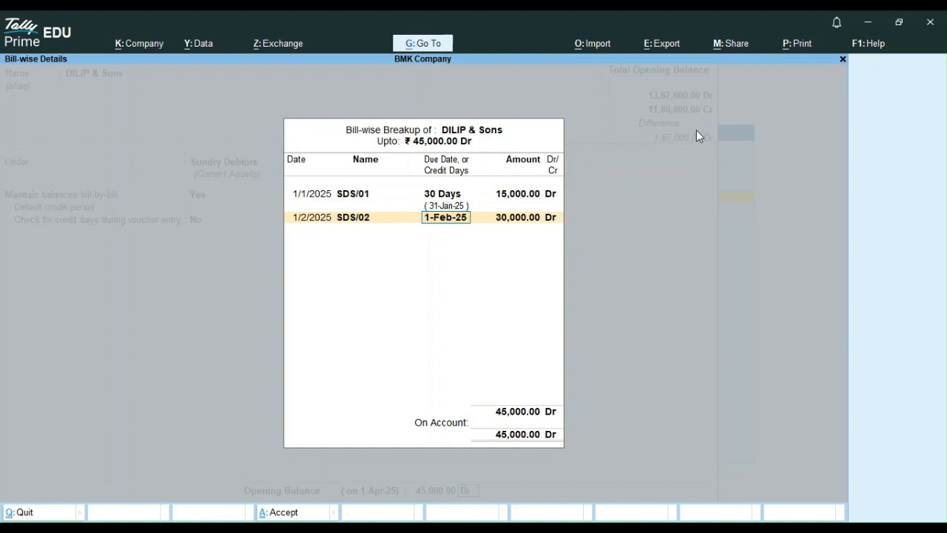
pyautogui.write('30')
pyautogui.press('Return')
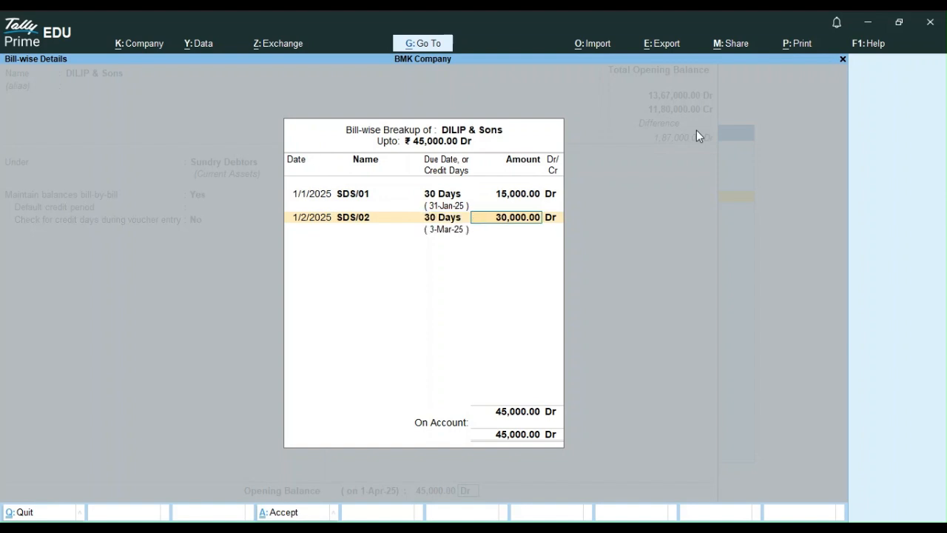
pyautogui.write('15000')
pyautogui.press('Return')
pyautogui.press('Return')
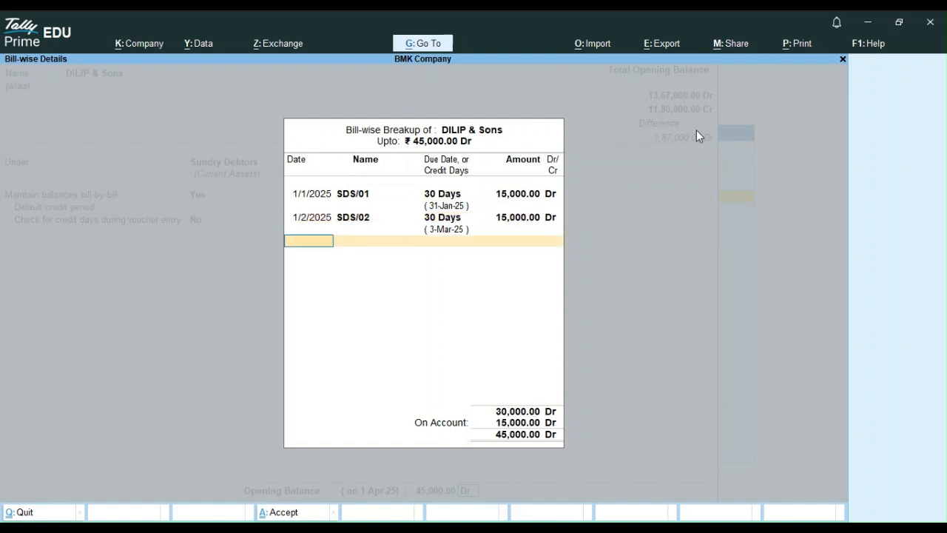
pyautogui.write('01/03/25')
pyautogui.press('Return')
pyautogui.press('Return')
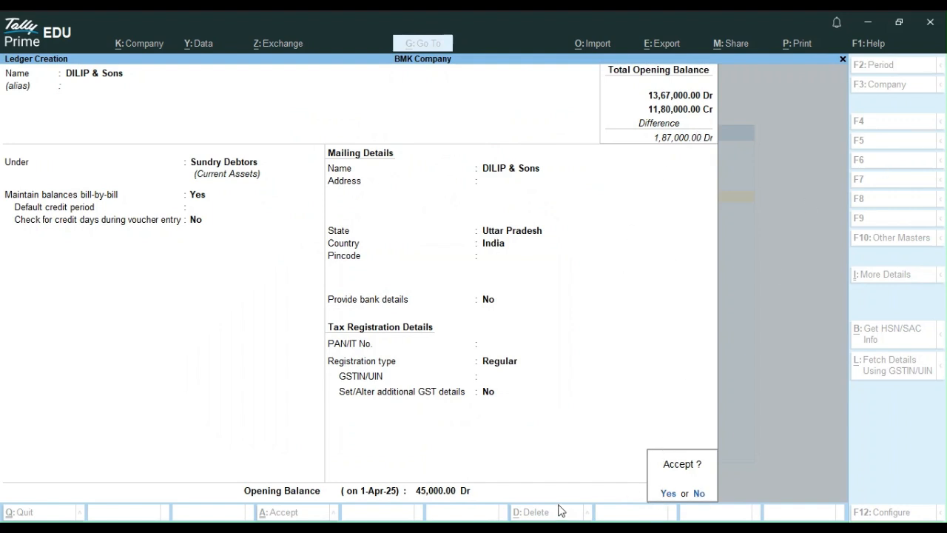
pyautogui.click(698, 493)
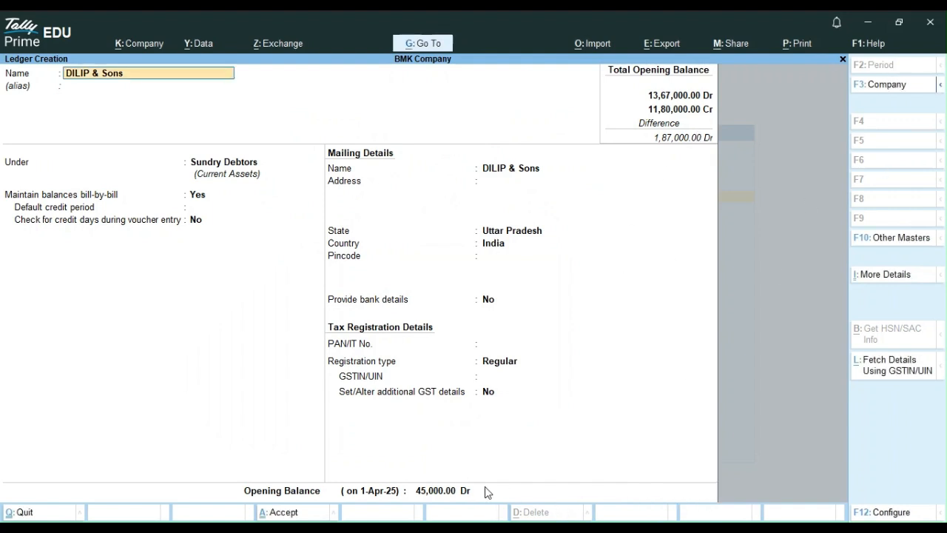
# Reopen the bill-wise breakup of DILIP & Sons and go to the empty row below bill SDS/02.
pyautogui.hotkey('ctrl', 'a')
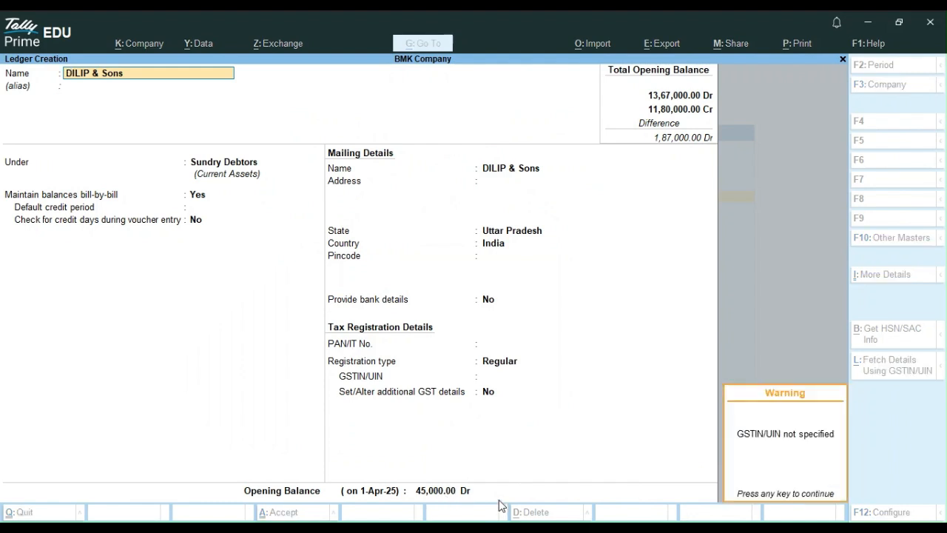
pyautogui.press('Return')
pyautogui.press('Return')
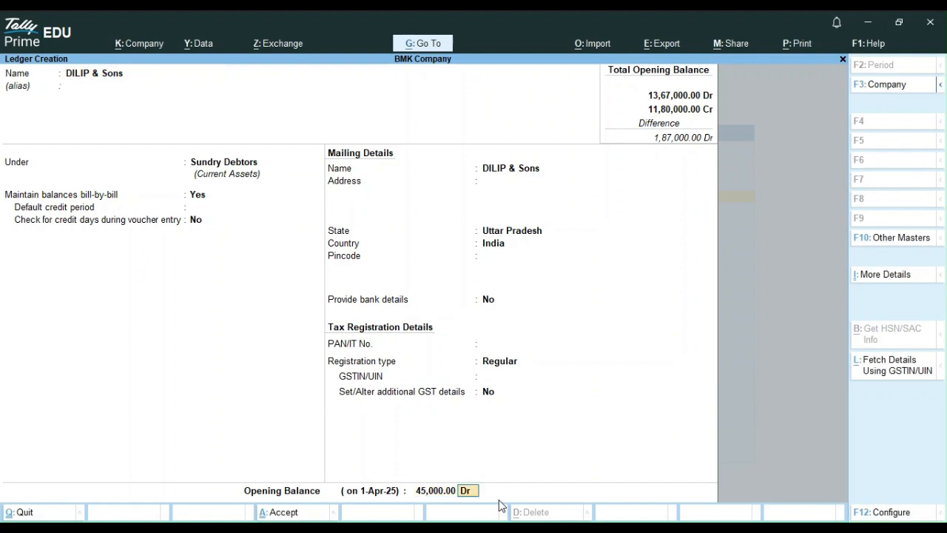
pyautogui.press('Return')
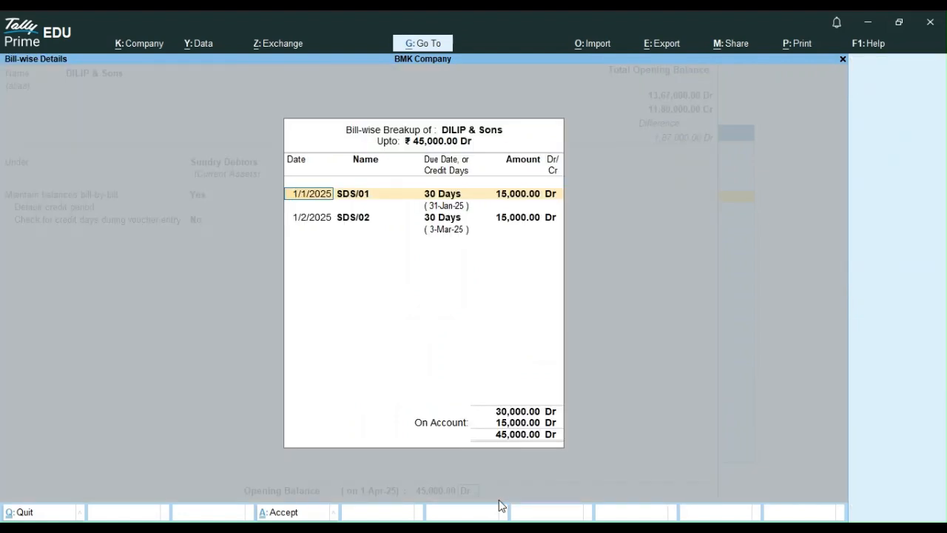
pyautogui.press('Return')
pyautogui.press('Return')
pyautogui.press('Return')
pyautogui.press('Return')
pyautogui.press('Return')
pyautogui.press('Return')
pyautogui.press('Return')
pyautogui.press('Return')
pyautogui.press('Return')
pyautogui.press('Return')
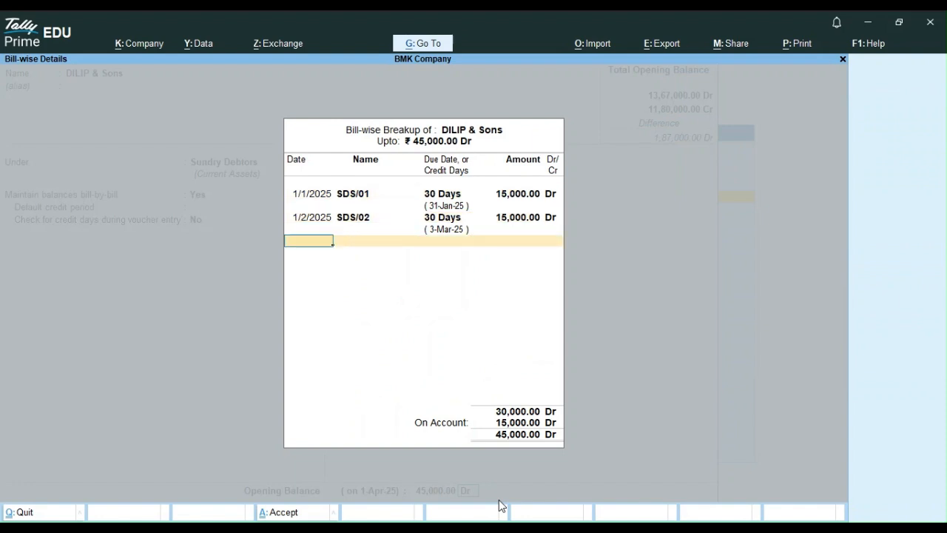
# Add bill SDS/03 dated 1/3/2025 with 30 days' credit and 15,000 Dr, and save the DILIP & Sons ledger.
pyautogui.write('1/')
pyautogui.write('03/')
pyautogui.write('2025')
pyautogui.press('Return')
pyautogui.write('SDS/03')
pyautogui.press('Return')
pyautogui.write('30')
pyautogui.press('Return')
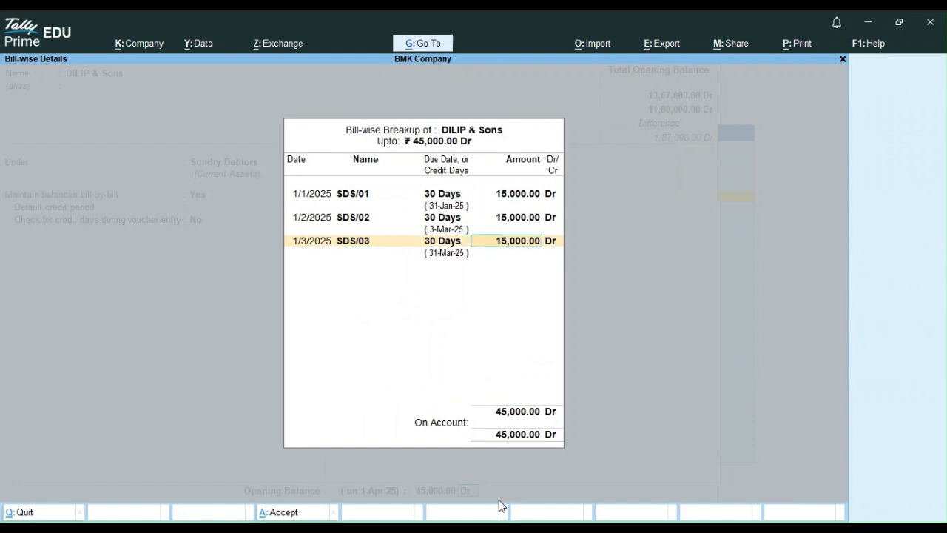
pyautogui.press('Return')
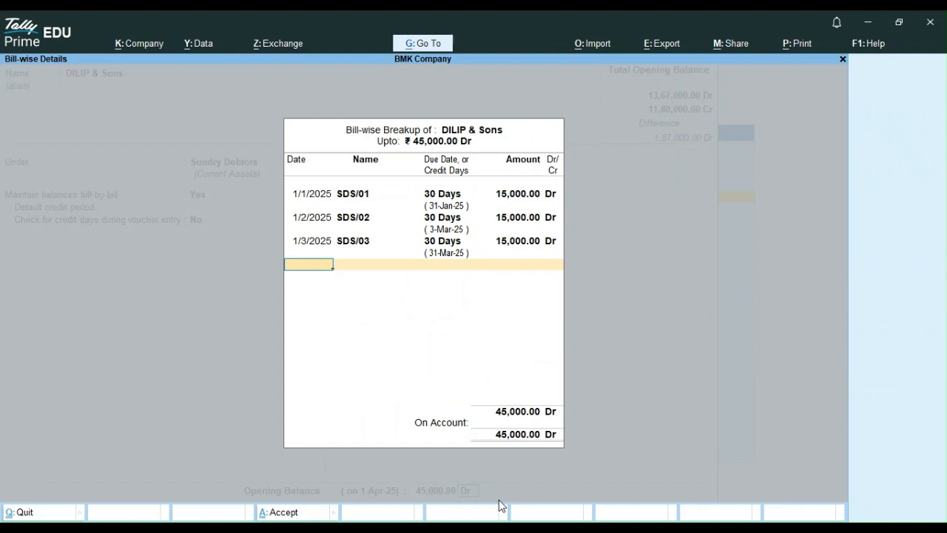
pyautogui.press('Return')
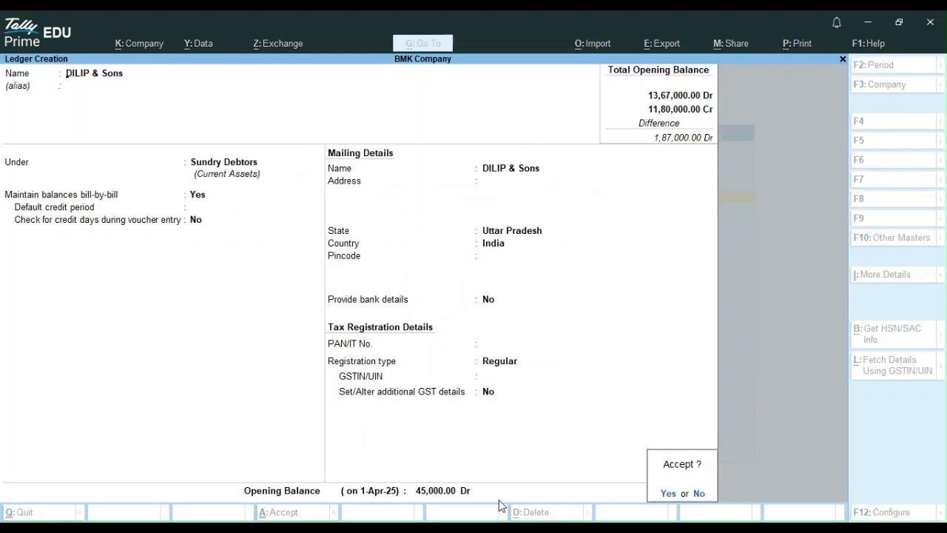
pyautogui.press('Return')
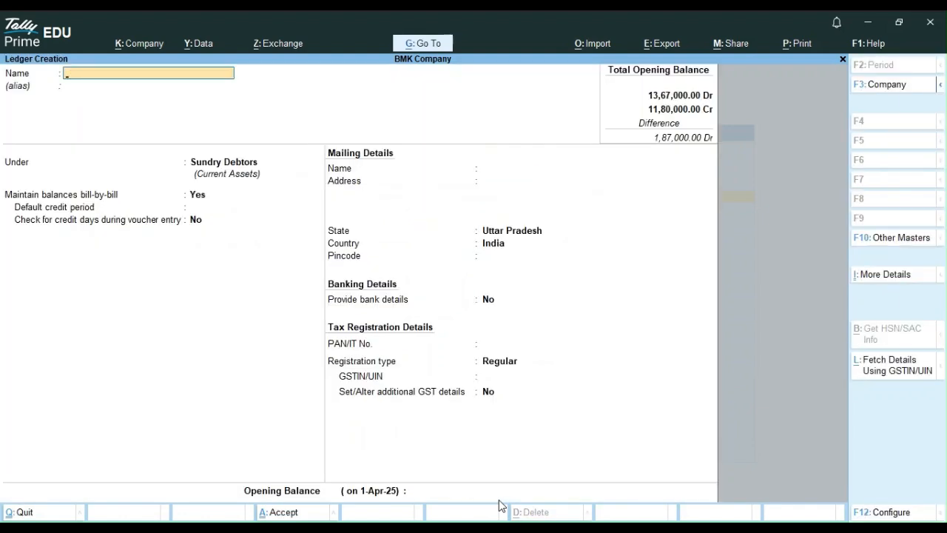
# Name the new ledger DAS & Brothers and keep it under Sundry Debtors with bill-by-bill balances maintained.
pyautogui.write('DAS & Brothers')
pyautogui.press('Return')
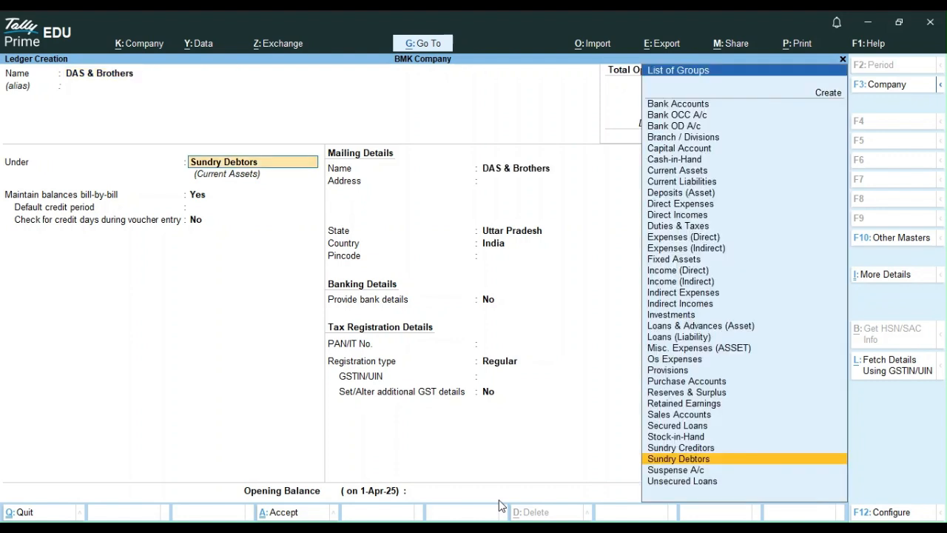
pyautogui.press('Return')
pyautogui.press('Return')
pyautogui.press('Return')
pyautogui.press('Return')
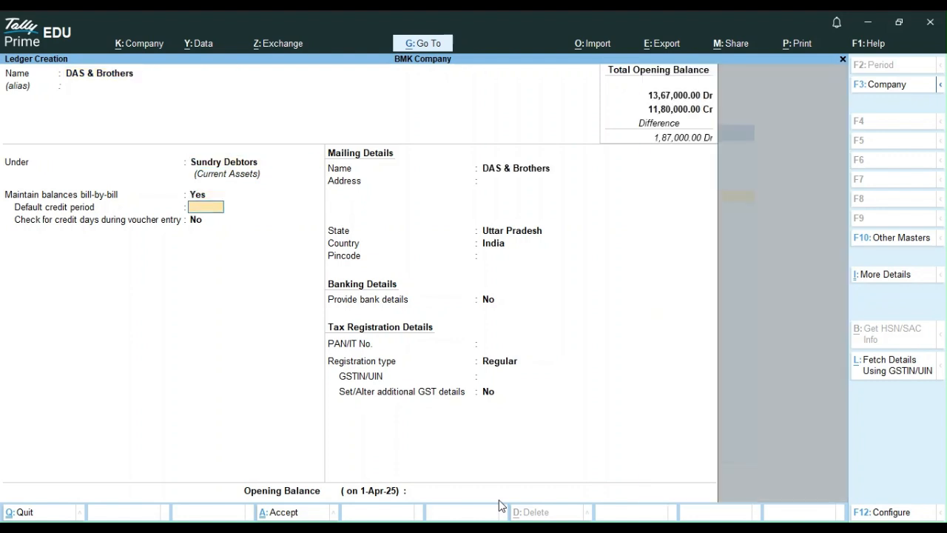
# Keep the default mailing, banking and tax details of DAS & Brothers and set its opening balance to 35,000 Dr.
pyautogui.press('Return')
pyautogui.press('Return')
pyautogui.press('Return')
pyautogui.press('Return')
pyautogui.press('Return')
pyautogui.press('Return')
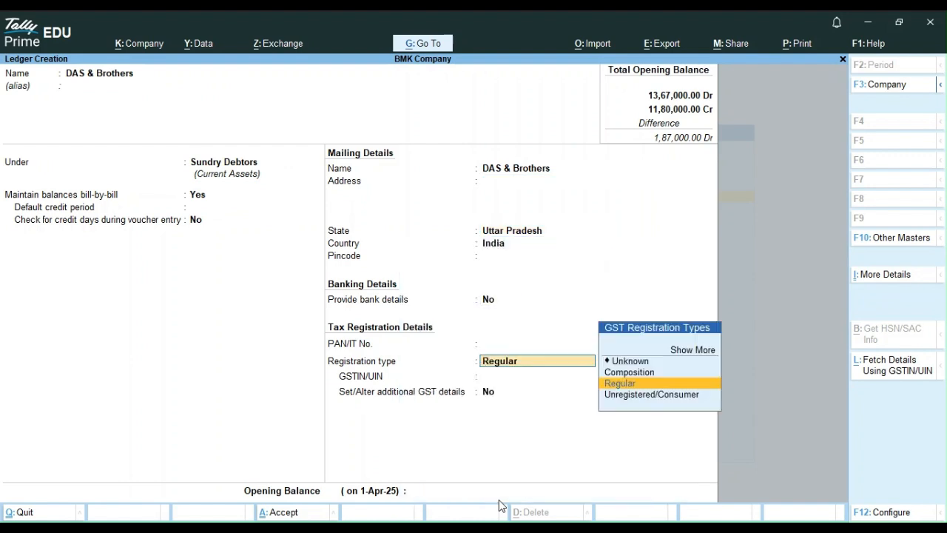
pyautogui.press('Return')
pyautogui.press('Return')
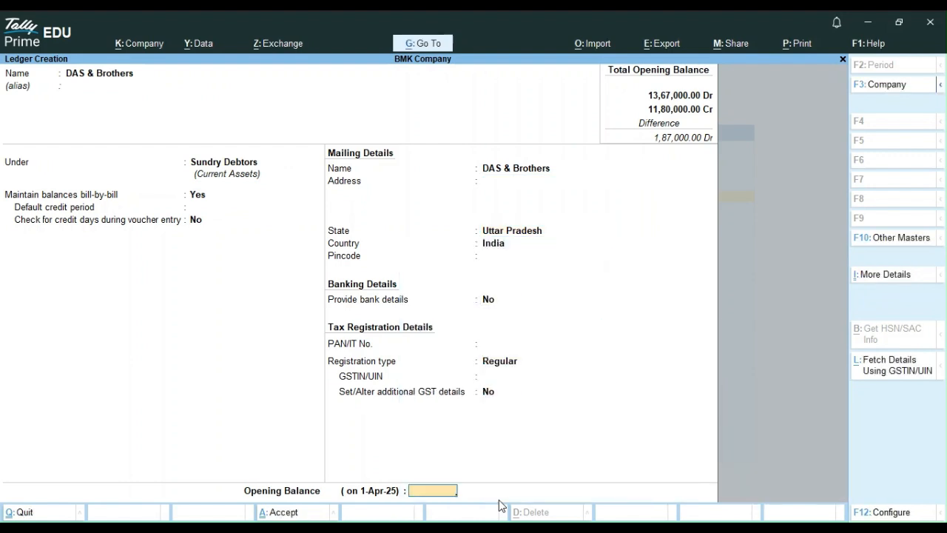
pyautogui.write('35000')
pyautogui.press('Return')
pyautogui.press('Return')
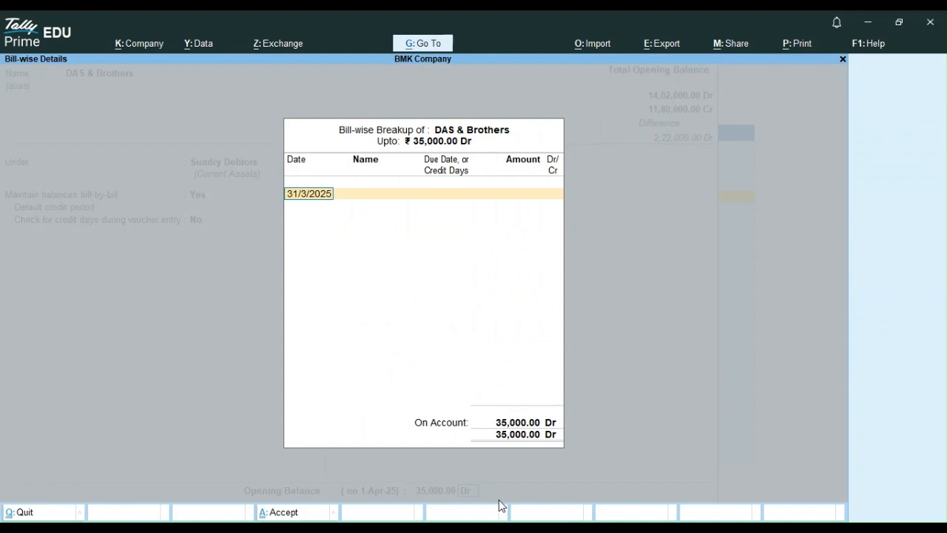
# Date the first bill in the DAS & Brothers bill-wise breakup 1/1/2025.
pyautogui.write('01')
pyautogui.write('/')
pyautogui.write('018/')
pyautogui.press('BackSpace')
pyautogui.press('BackSpace')
pyautogui.write('/2025')
pyautogui.press('Return')
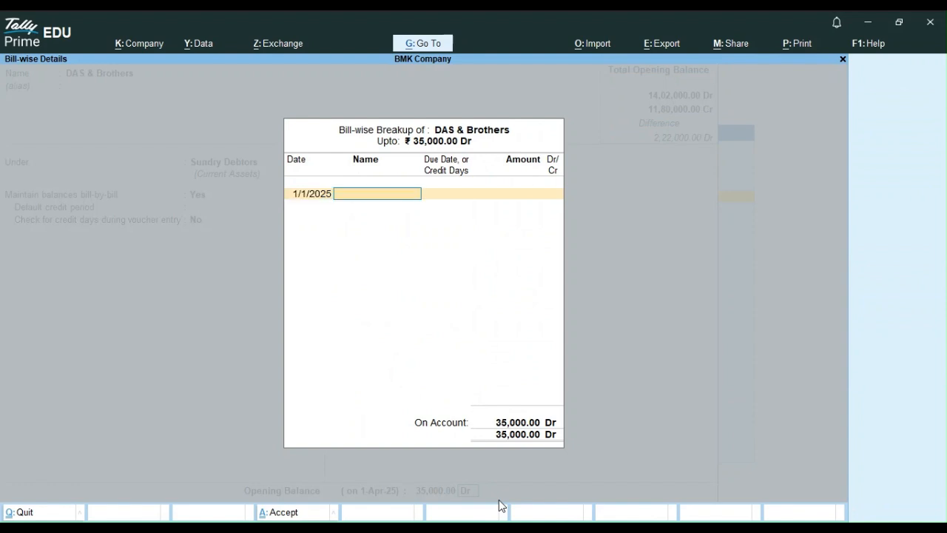
# Name the 1/1/2025 bill SDB/01 and give it 30 days' credit and an amount of 23,000 Dr.
pyautogui.write('SDB')
pyautogui.press('Return')
pyautogui.press('BackSpace')
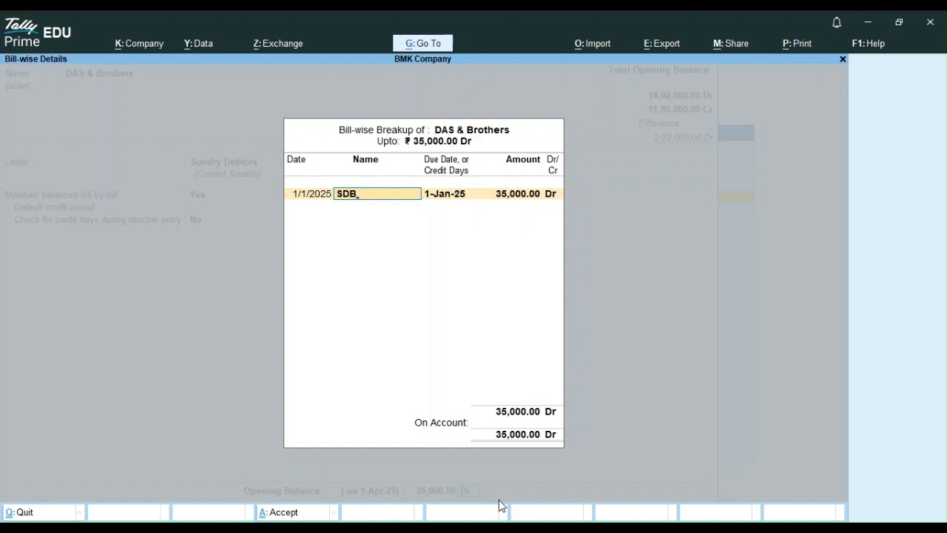
pyautogui.write('/01')
pyautogui.press('Return')
pyautogui.write('30')
pyautogui.press('Return')
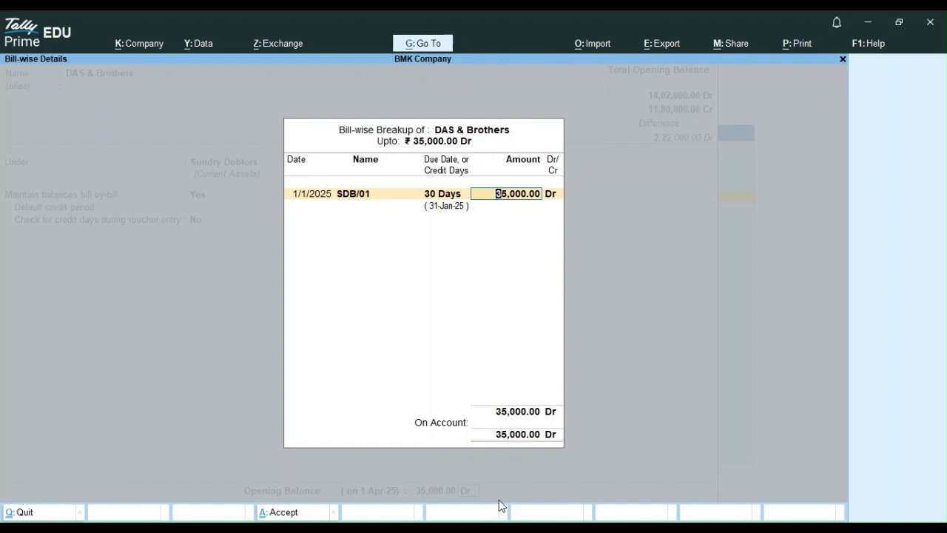
pyautogui.write('23,000')
pyautogui.press('Return')
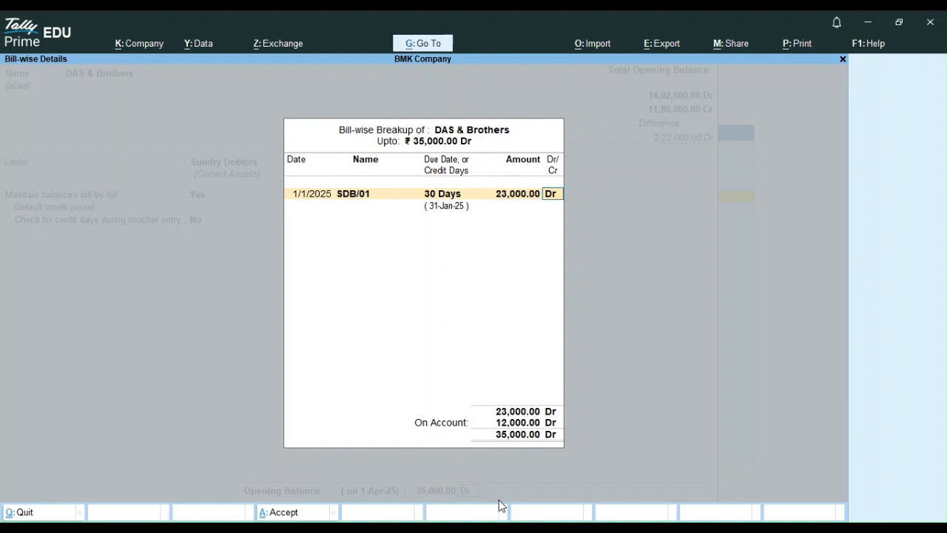
pyautogui.press('Return')
# Add bill SDB/02 dated 1/2/2025 with 30 days' credit and 12,000 Dr, and save the DAS & Brothers ledger.
pyautogui.write('1/')
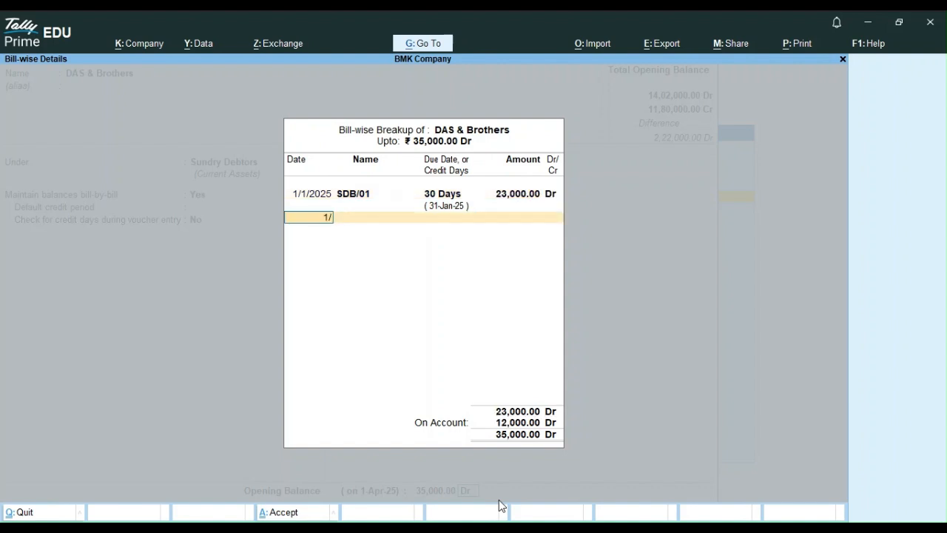
pyautogui.write('02')
pyautogui.press('Return')
pyautogui.write('25')
pyautogui.press('Return')
pyautogui.press('BackSpace')
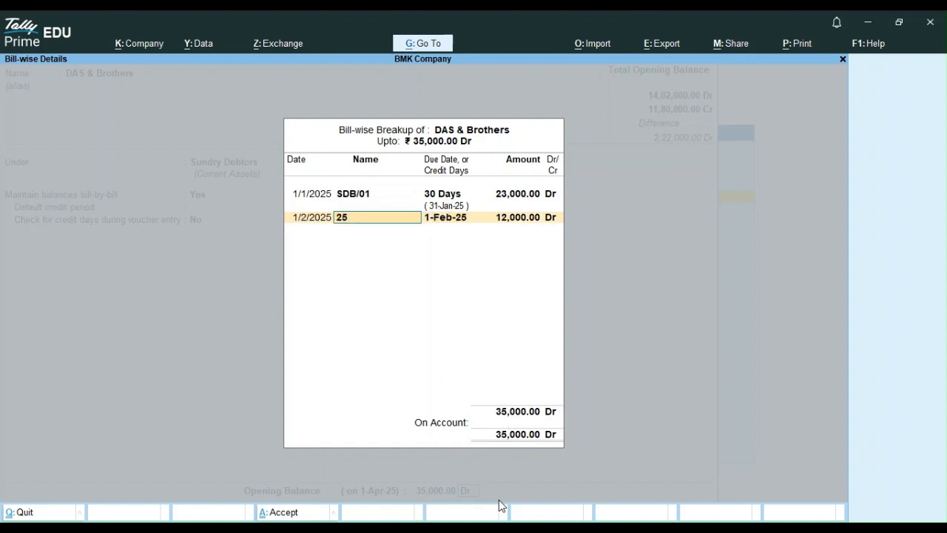
pyautogui.write('SDB/02')
pyautogui.press('Return')
pyautogui.write('30')
pyautogui.press('Return')
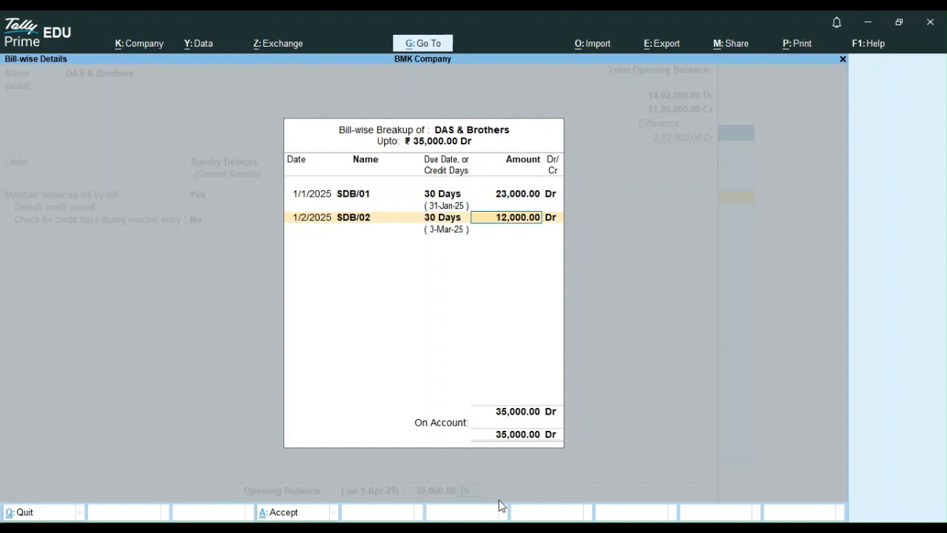
pyautogui.press('Return')
pyautogui.press('Return')
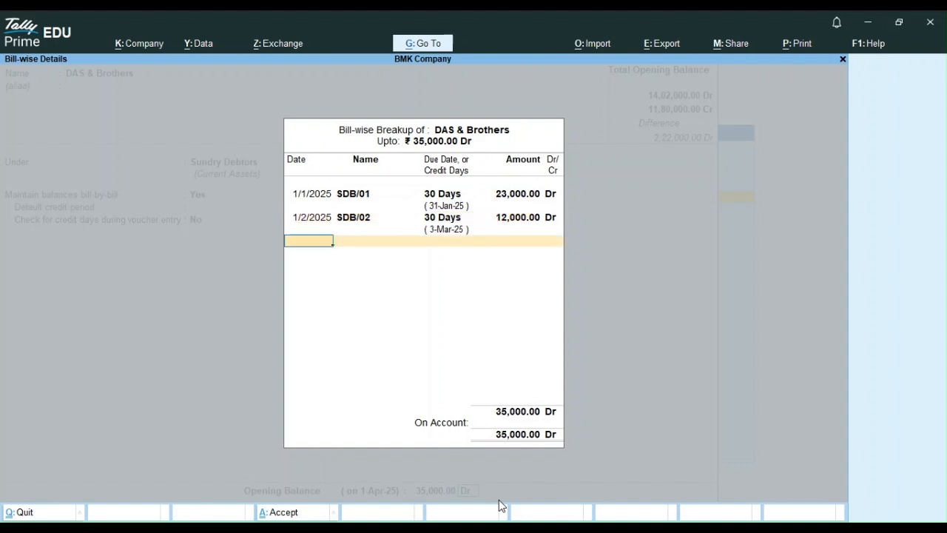
pyautogui.press('Return')
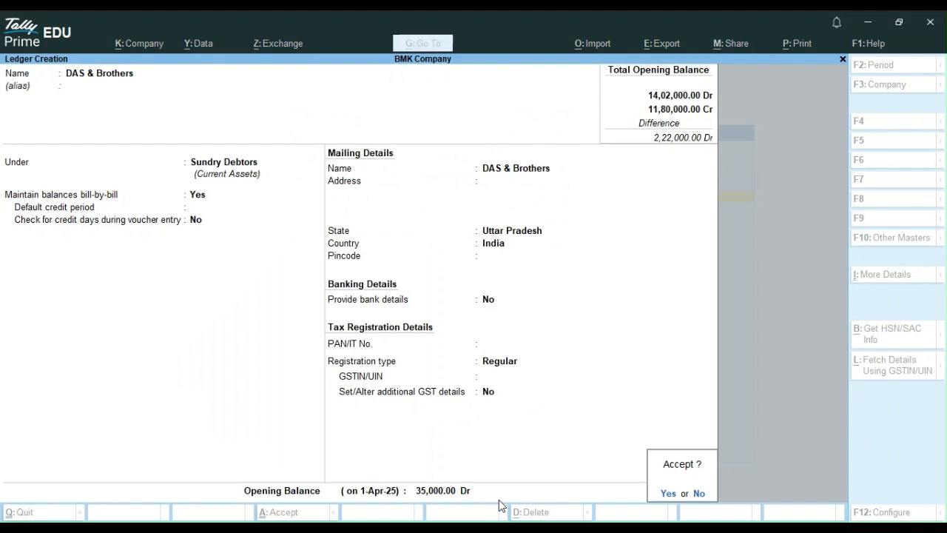
pyautogui.press('Return')
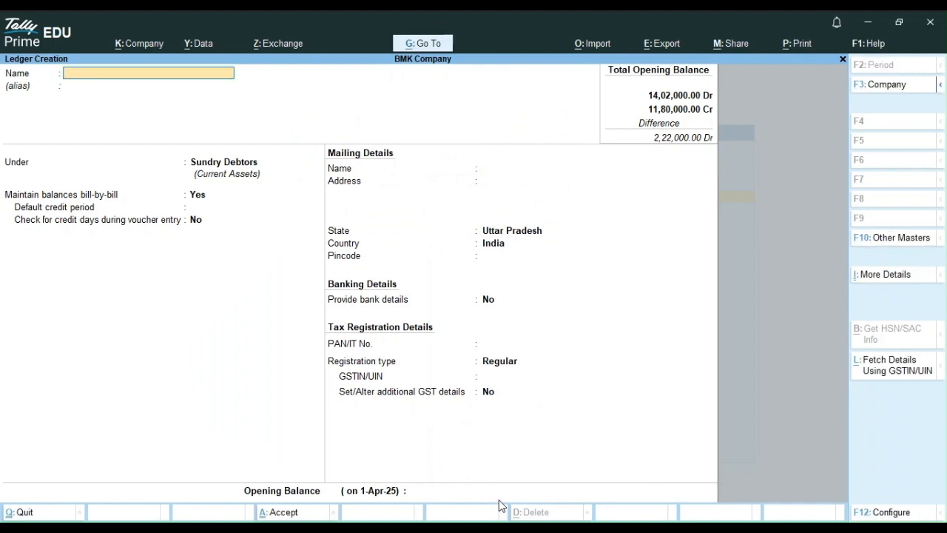
# Name the new ledger MB TRADERS and keep it under Sundry Debtors with bill-by-bill balances maintained.
pyautogui.write('MB TRADERS')
pyautogui.press('Return')
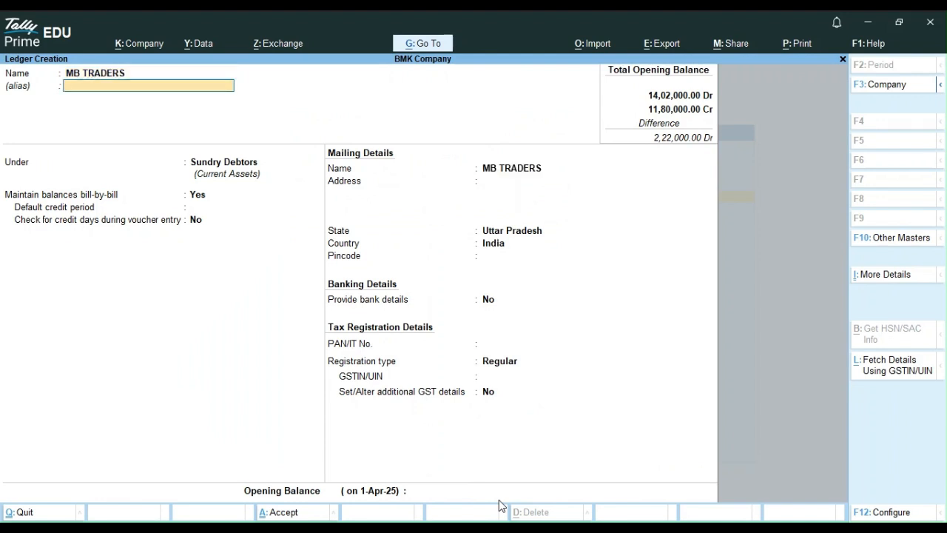
pyautogui.press('Return')
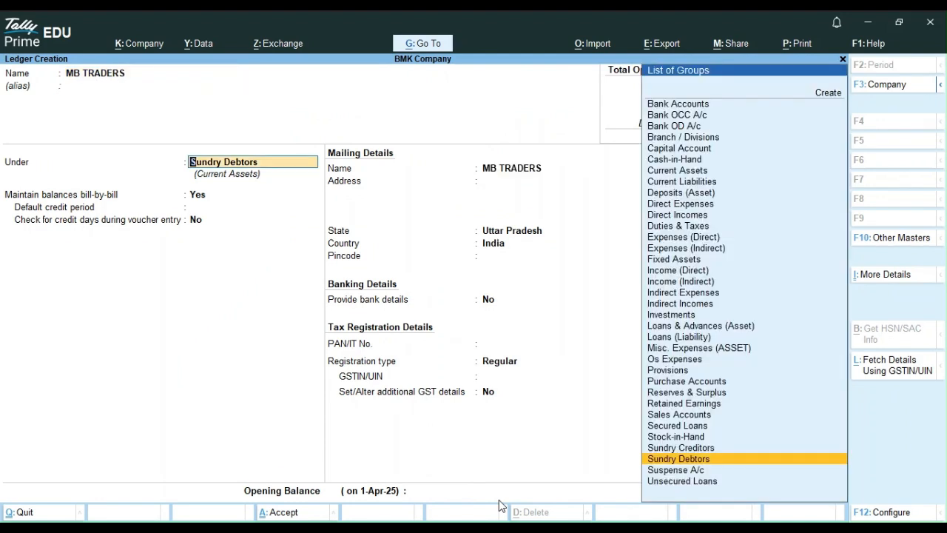
pyautogui.press('Return')
pyautogui.press('Return')
pyautogui.press('Return')
pyautogui.press('Return')
pyautogui.press('Return')
pyautogui.press('Return')
pyautogui.press('Return')
pyautogui.press('Return')
pyautogui.press('Return')
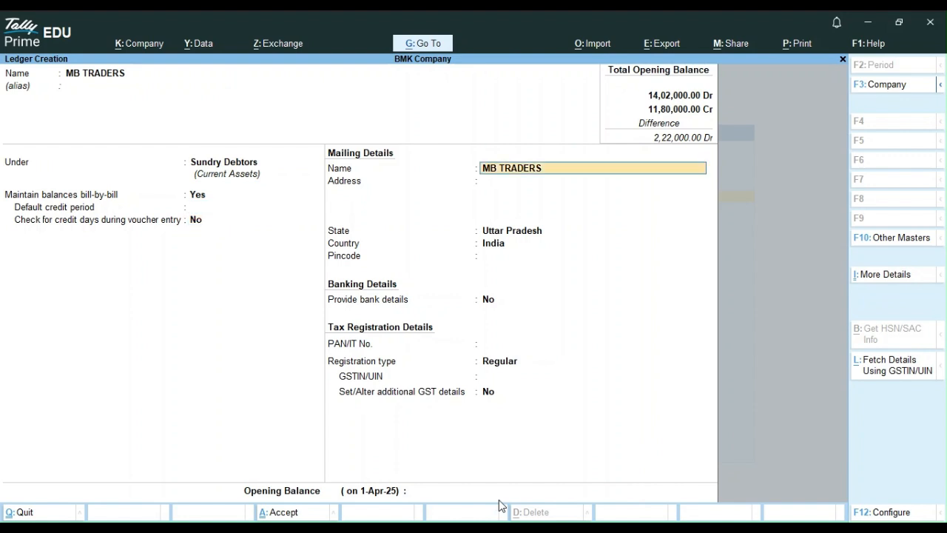
# Keep the default mailing, banking and tax details of MB TRADERS and set its opening balance to 25,000 Dr.
pyautogui.press('Return')
pyautogui.press('Return')
pyautogui.press('Return')
pyautogui.press('Return')
pyautogui.press('Return')
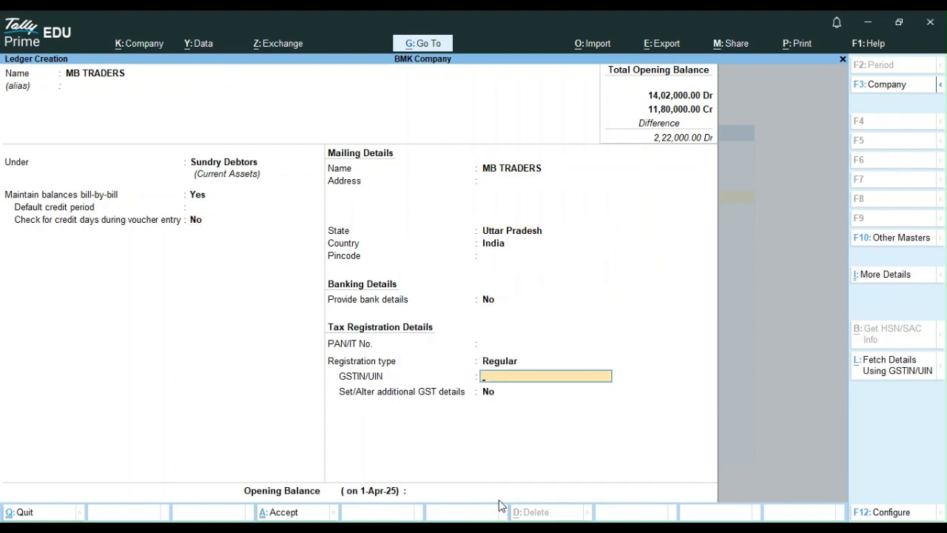
pyautogui.write('25')
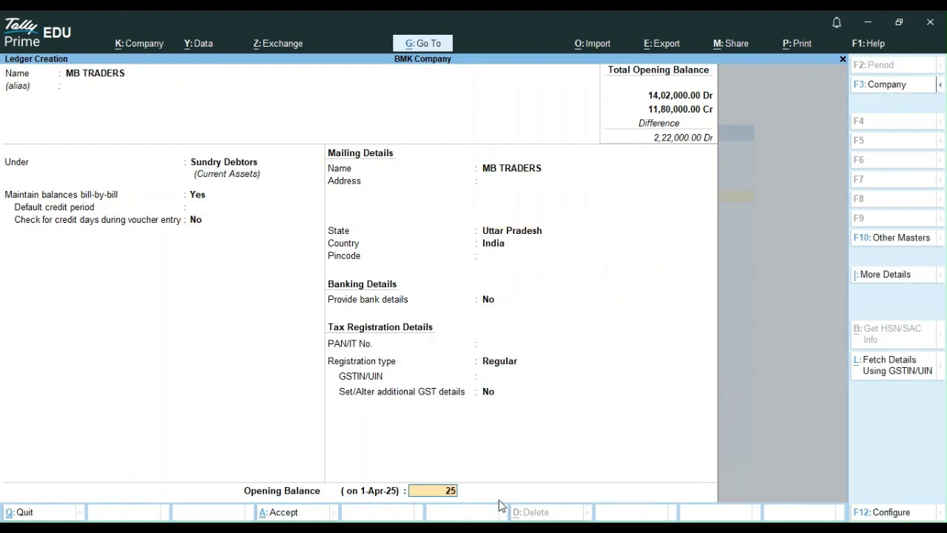
pyautogui.write(',000')
pyautogui.press('Return')
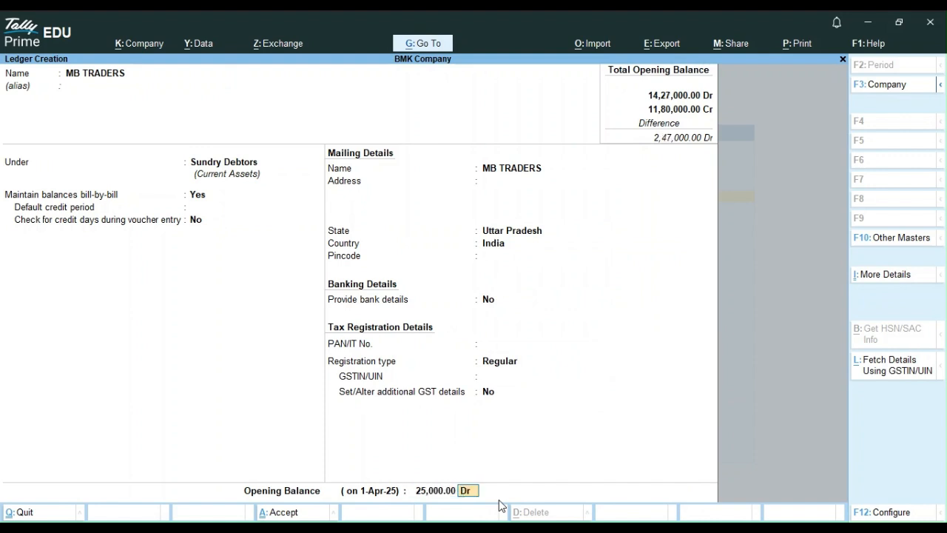
pyautogui.press('Return')
# Date the first bill in the MB TRADERS bill-wise breakup 1/1/2025.
pyautogui.write('S')
pyautogui.press('BackSpace')
pyautogui.write('01/0')
pyautogui.write('2')
pyautogui.press('BackSpace')
pyautogui.write('1')
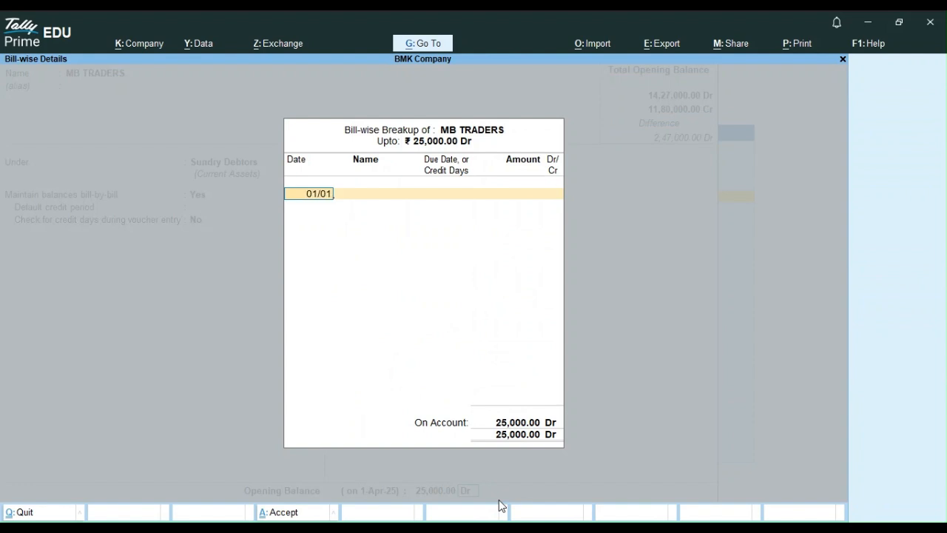
pyautogui.write('/2025')
pyautogui.press('Return')
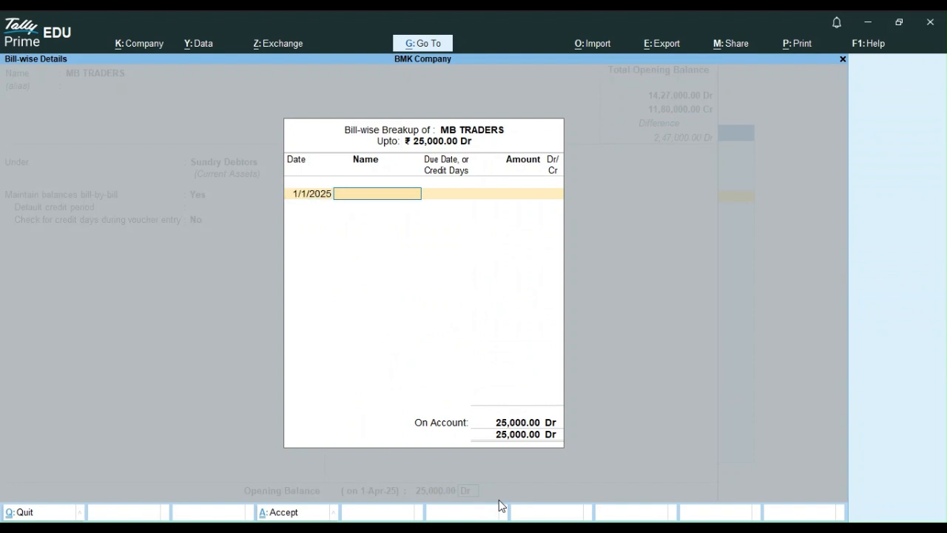
# Name the 1/1/2025 bill SMB/01 and give it 30 days' credit and an amount of 14,000 Dr.
pyautogui.write('SMB/01/')
pyautogui.press('BackSpace')
pyautogui.press('Return')
pyautogui.write('30')
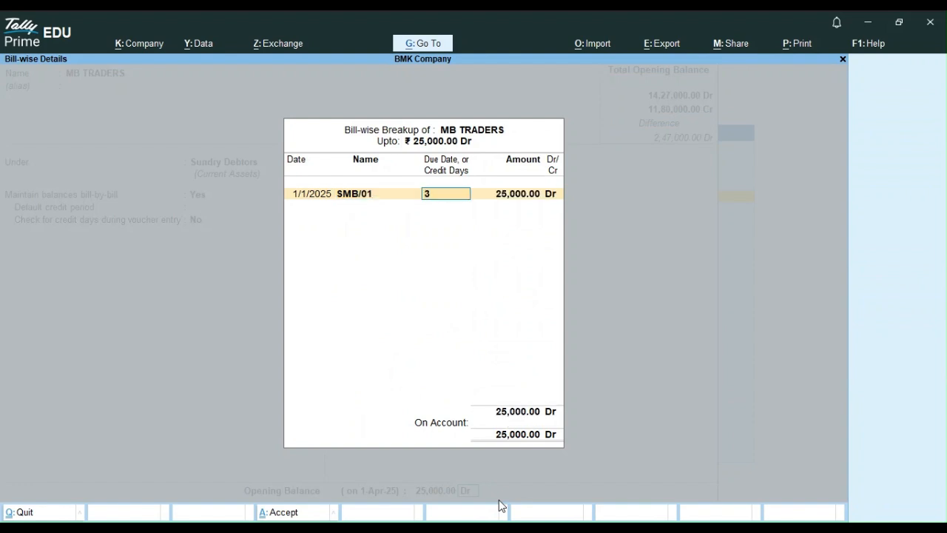
pyautogui.press('Return')
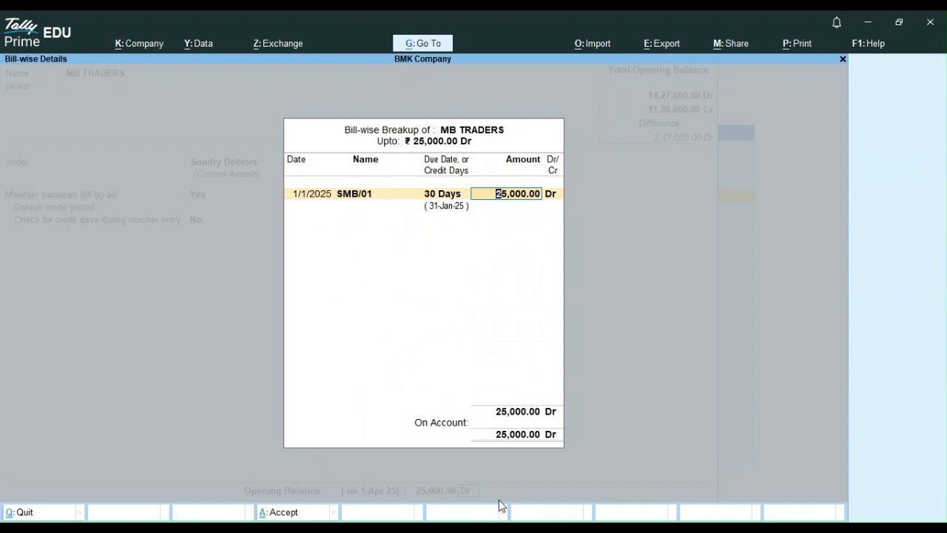
pyautogui.write('14,000')
pyautogui.press('Return')
pyautogui.press('Return')
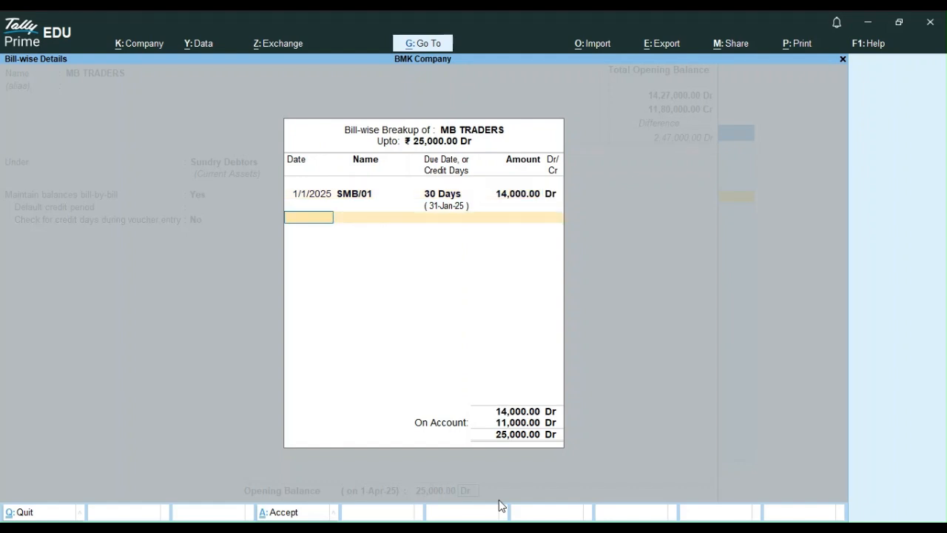
# Add bill SMB/02 dated 1/2/2025 with 30 days' credit and 11,000 Dr, and save the MB TRADERS ledger.
pyautogui.write('1/02/2025')
pyautogui.press('Return')
pyautogui.write('SMB')
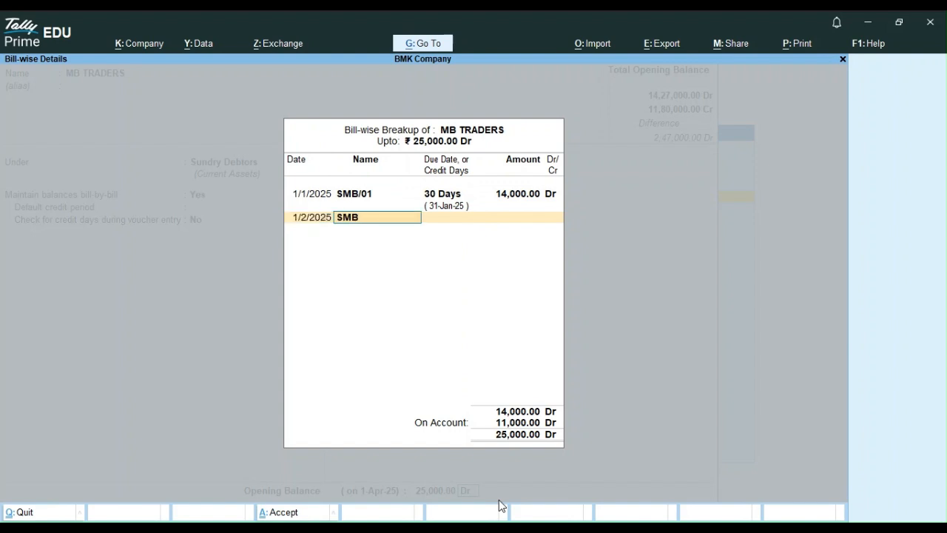
pyautogui.write('/02')
pyautogui.press('Return')
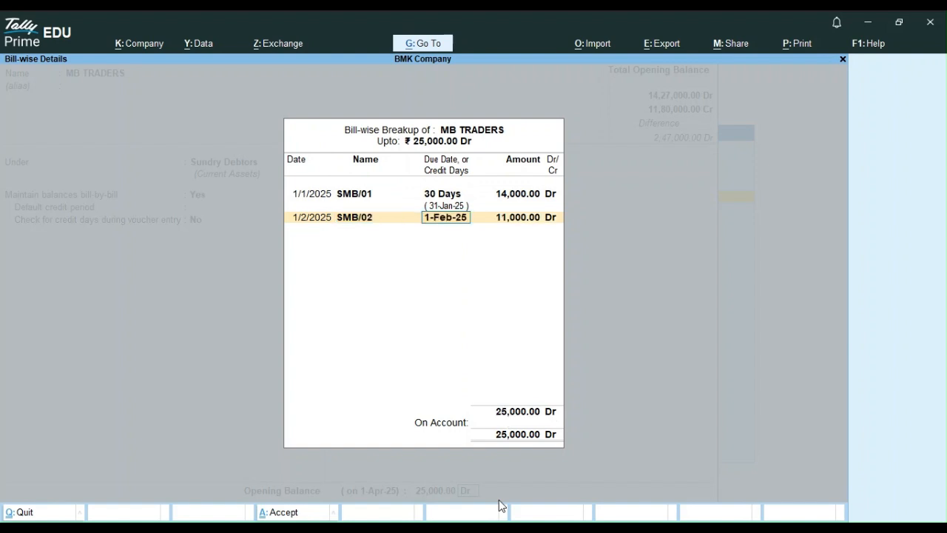
pyautogui.write('30')
pyautogui.press('Return')
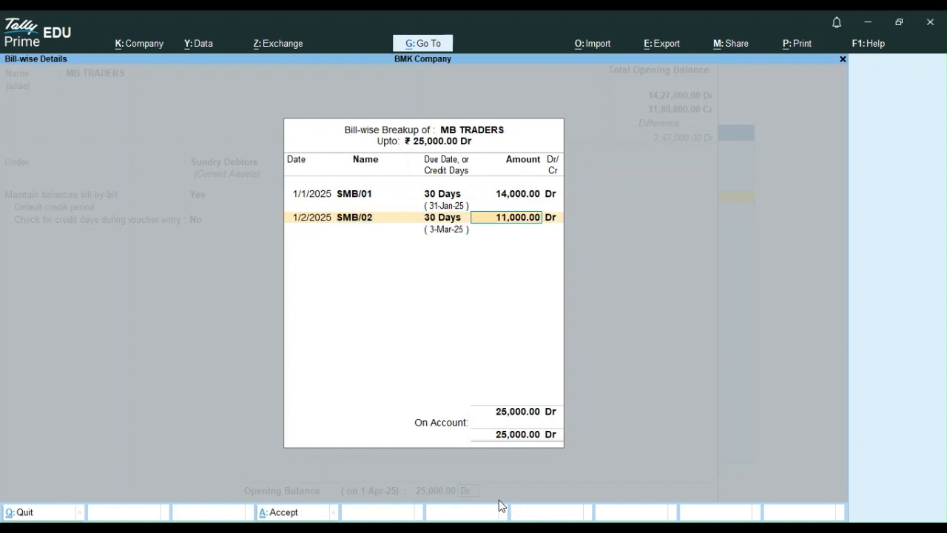
pyautogui.press('Return')
pyautogui.press('Return')
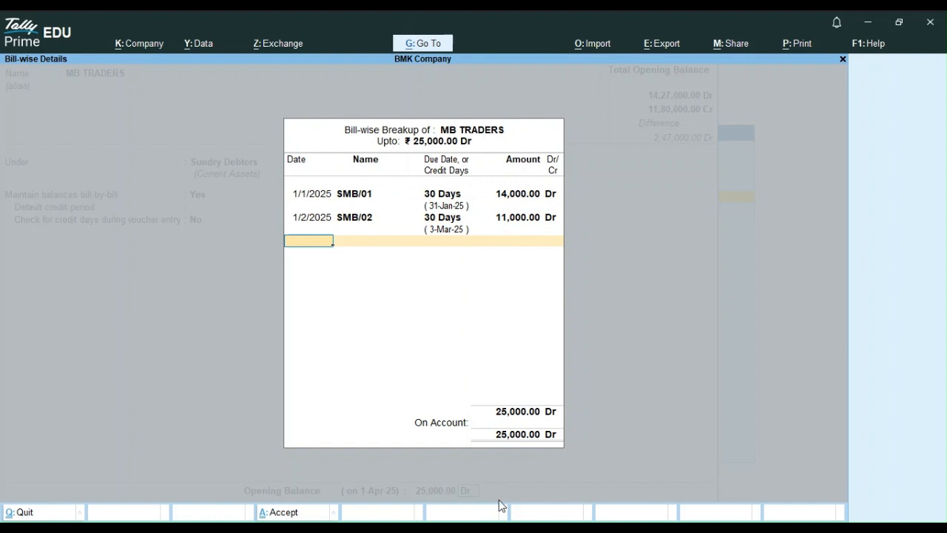
pyautogui.press('Return')
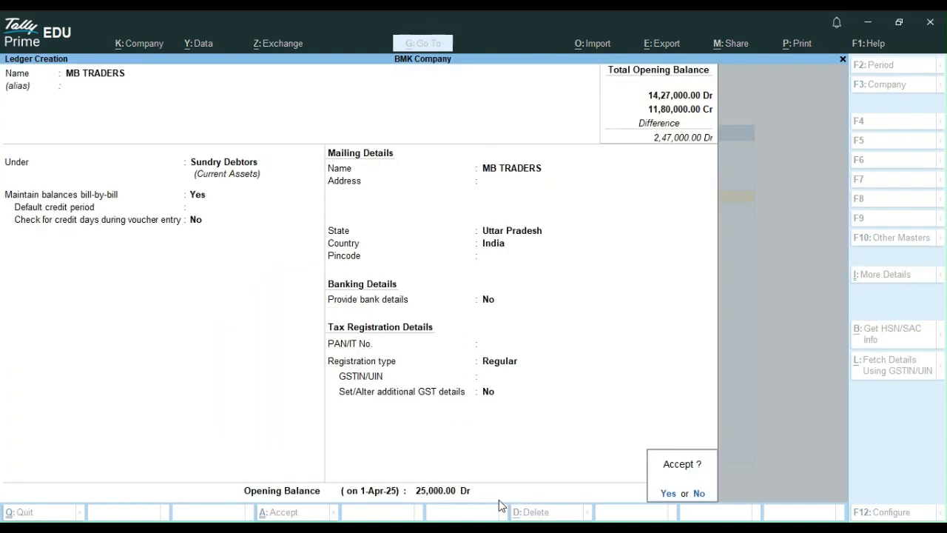
pyautogui.press('Return')
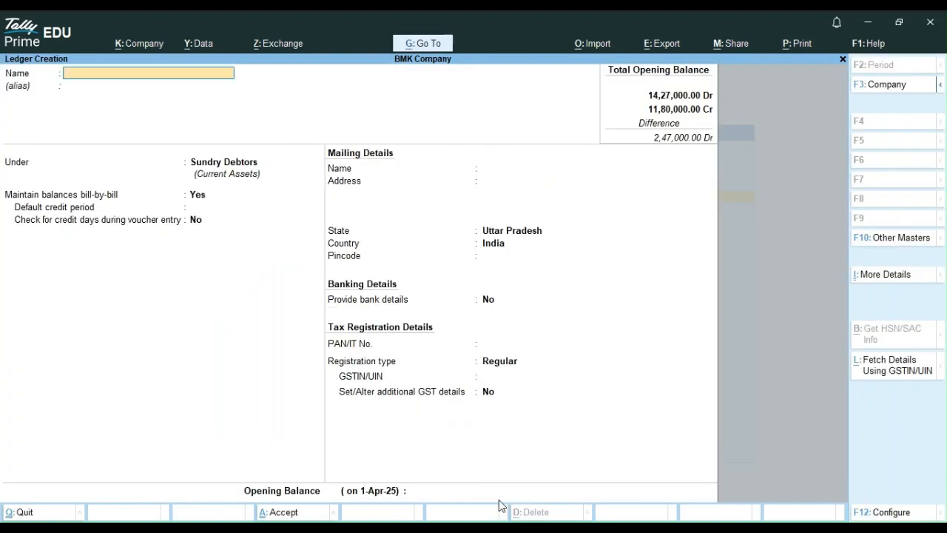
# Name the new ledger PETTY CASH, place it under Cash-in-Hand, and go to its opening balance.
pyautogui.write('PETTY CASH')
pyautogui.press('Return')
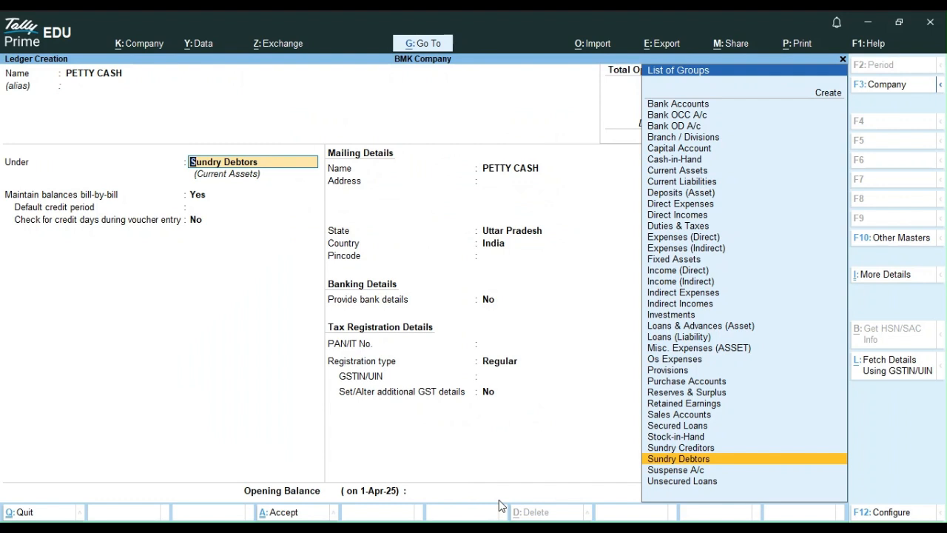
pyautogui.write('C')
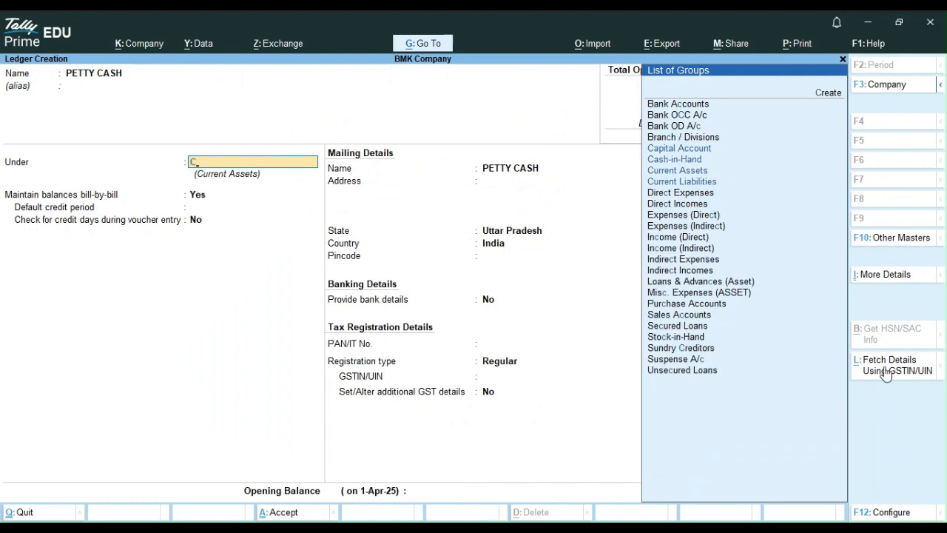
pyautogui.click(690, 162)
pyautogui.press('Return')
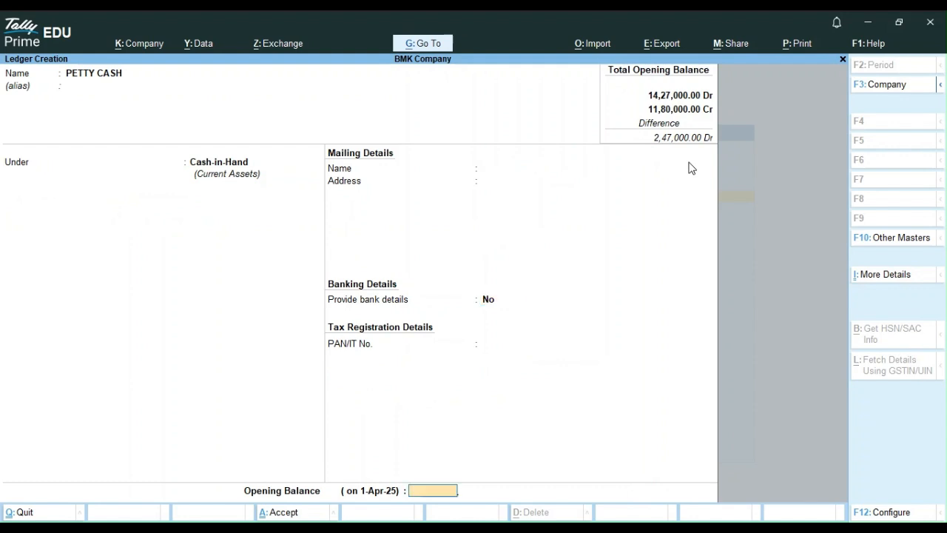
# Set the PETTY CASH ledger's opening balance to 6,000 Dr and save the ledger.
pyautogui.write('6000')
pyautogui.press('Return')
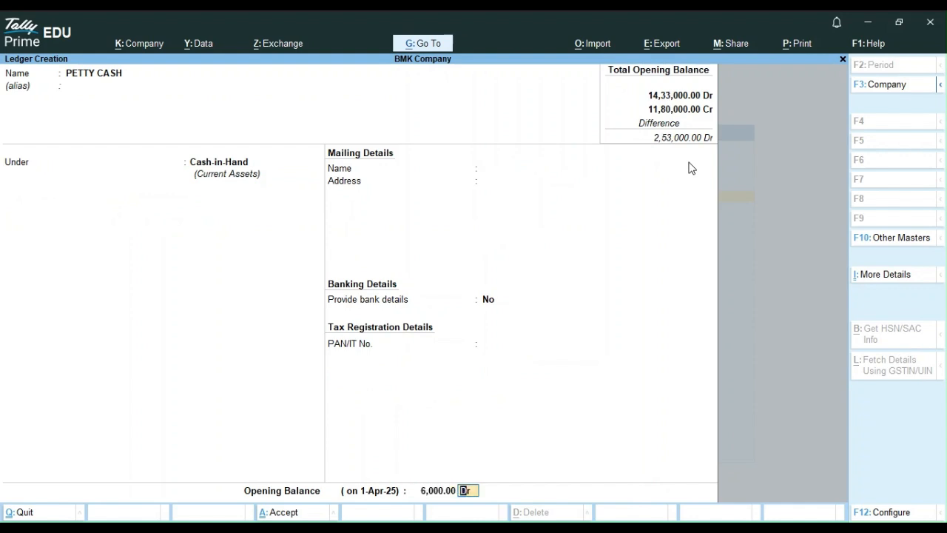
pyautogui.hotkey('ctrl', 'a')
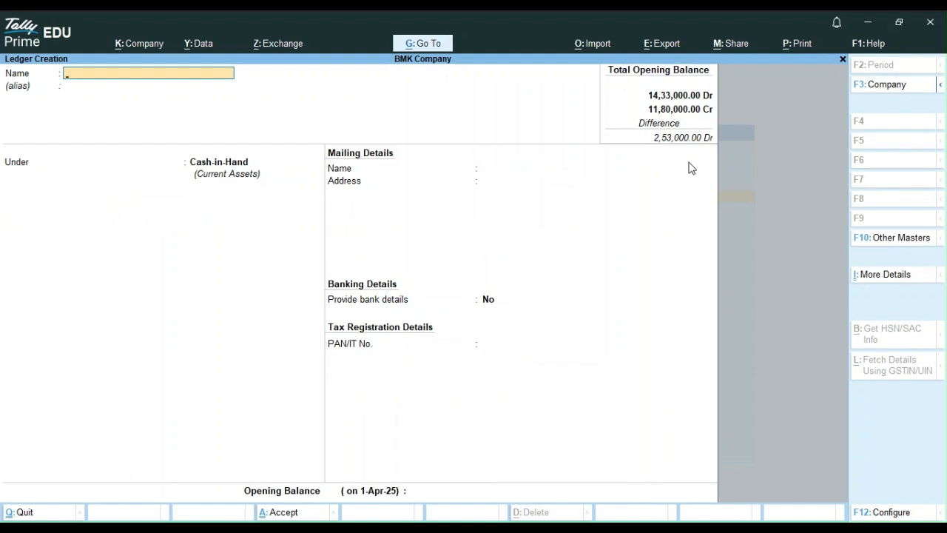
# Try to create another ledger named CASH, clear the name and leave ledger creation.
pyautogui.write('CASH')
pyautogui.press('Return')
pyautogui.press('Return')
pyautogui.press('Return')
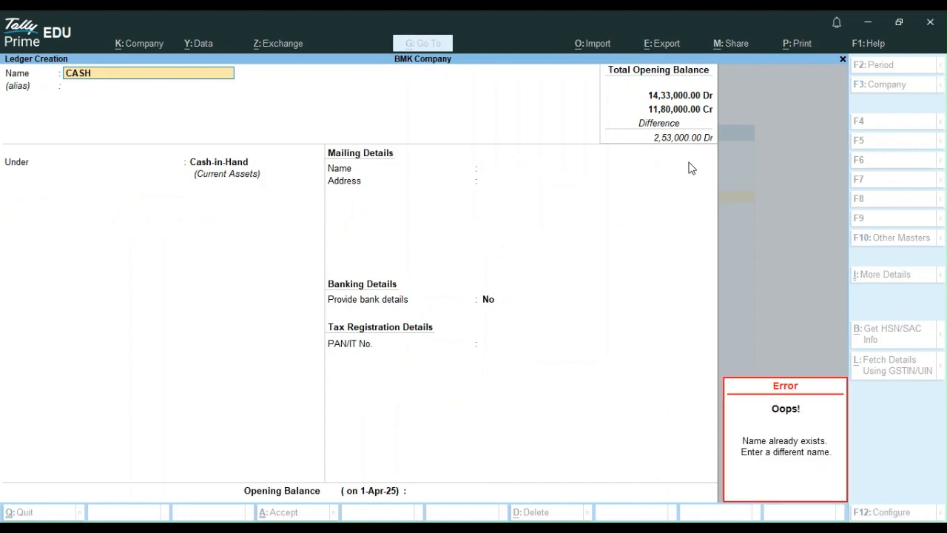
pyautogui.press('Escape')
pyautogui.press('BackSpace')
pyautogui.press('BackSpace')
pyautogui.press('BackSpace')
pyautogui.press('BackSpace')
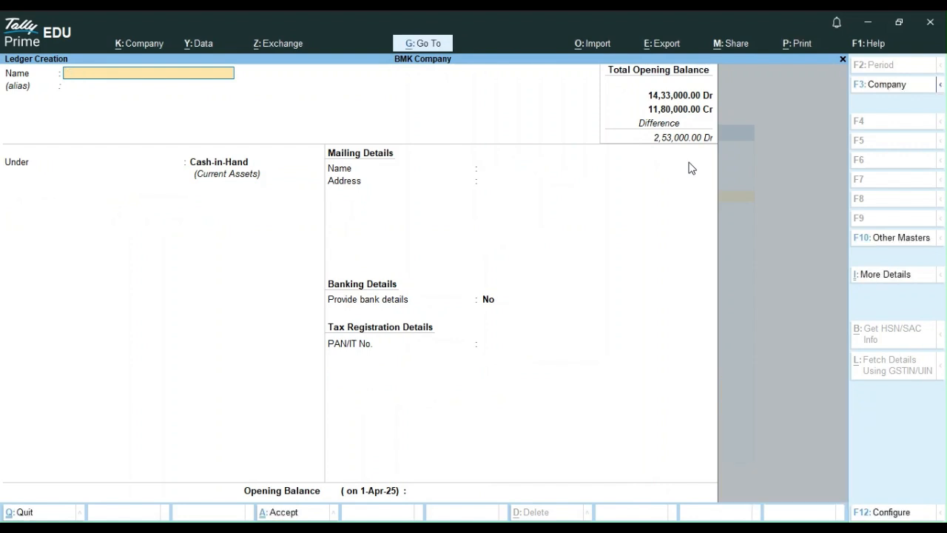
pyautogui.press('Escape')
pyautogui.press('Return')
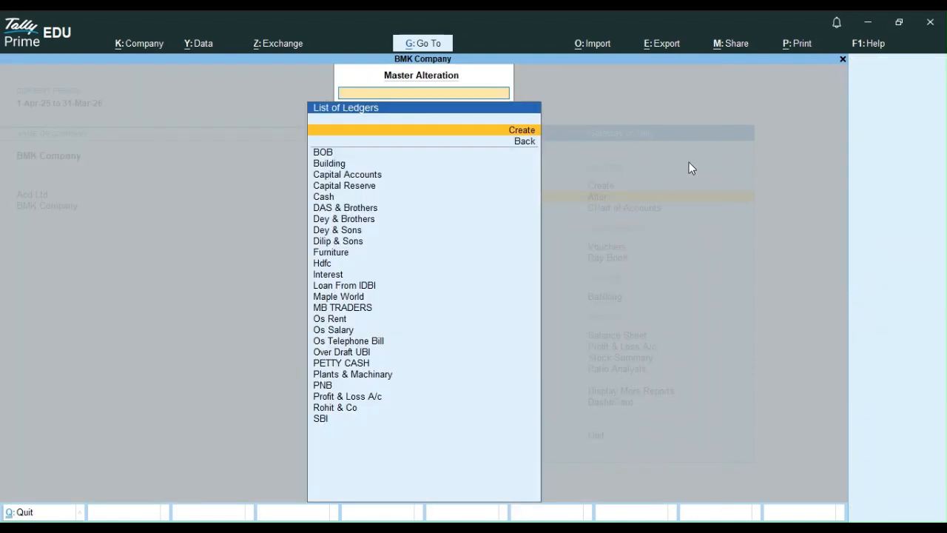
pyautogui.press('Escape')
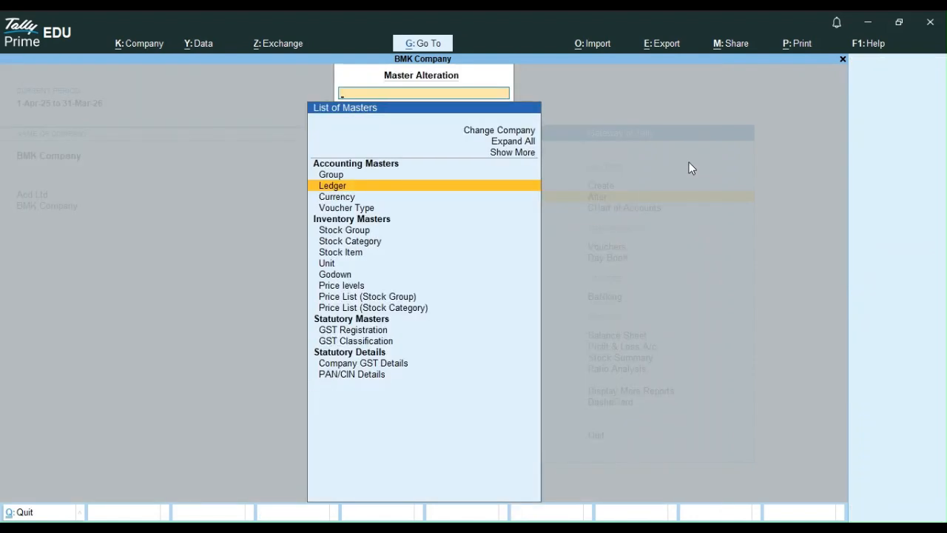
pyautogui.press('Escape')
pyautogui.press('Up')
pyautogui.press('Return')
pyautogui.press('Down')
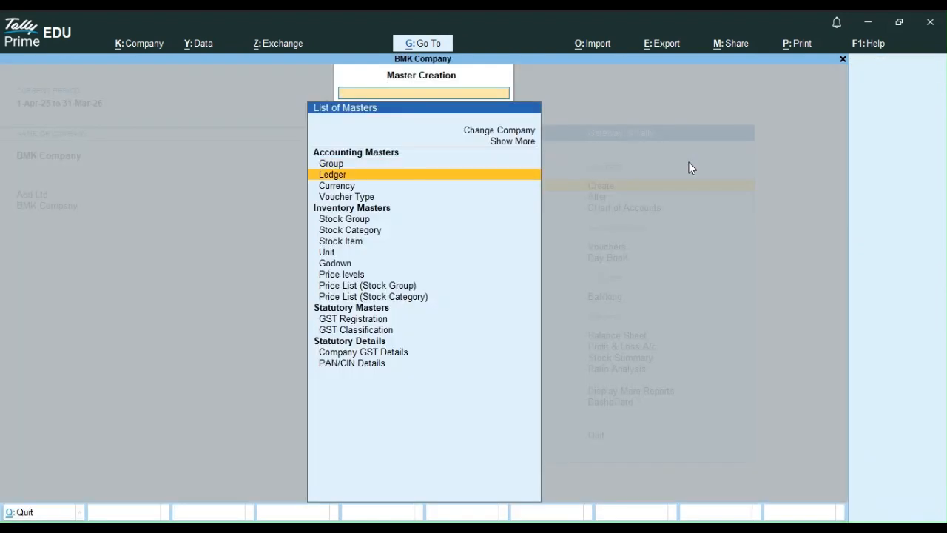
pyautogui.press('Escape')
pyautogui.press('Down')
pyautogui.press('Return')
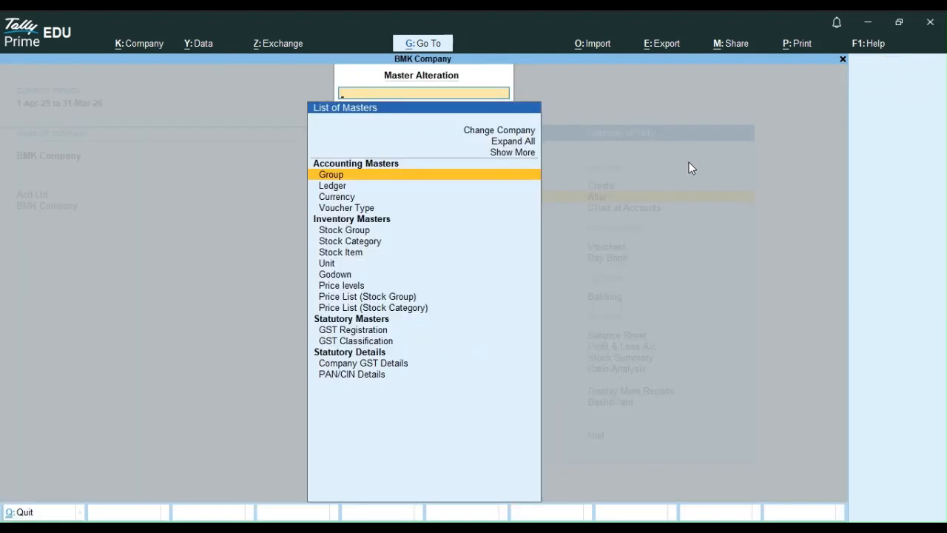
pyautogui.press('Escape')
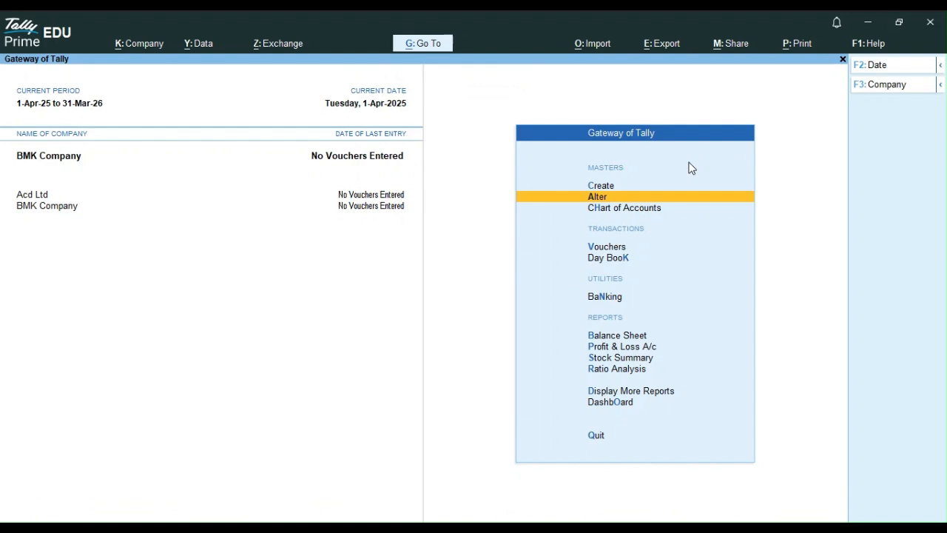
# Open the existing Cash ledger for alteration.
pyautogui.press('Return')
pyautogui.press('Up')
pyautogui.press('Down')
pyautogui.press('Return')
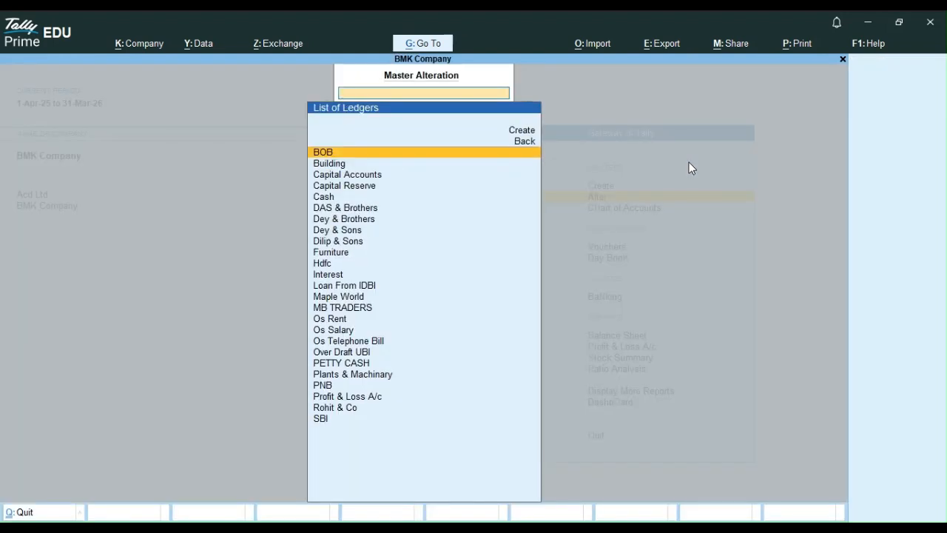
pyautogui.press('Down')
pyautogui.press('Down')
pyautogui.press('Down')
pyautogui.press('Down')
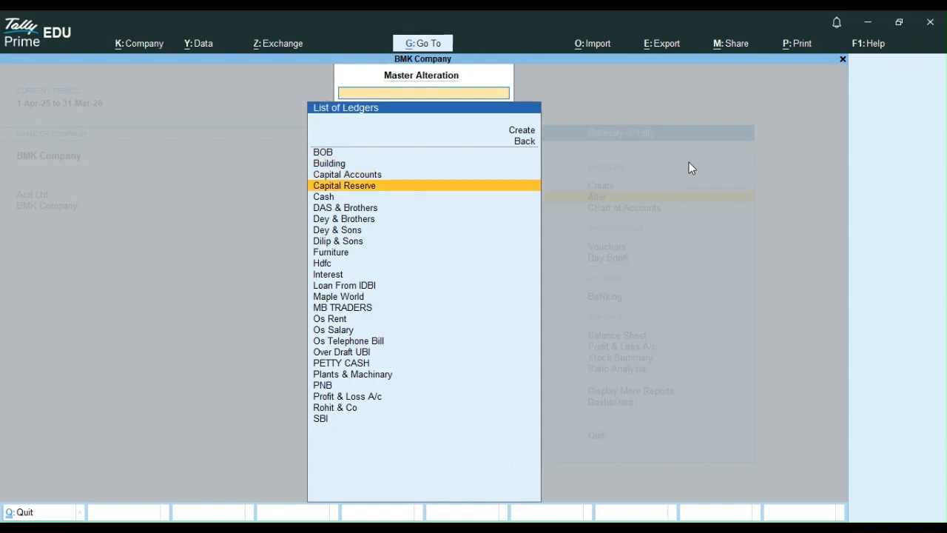
pyautogui.press('Return')
# Set the Cash ledger's opening balance to 27,000 Dr and save the alteration.
pyautogui.press('Return')
pyautogui.press('Return')
pyautogui.press('Return')
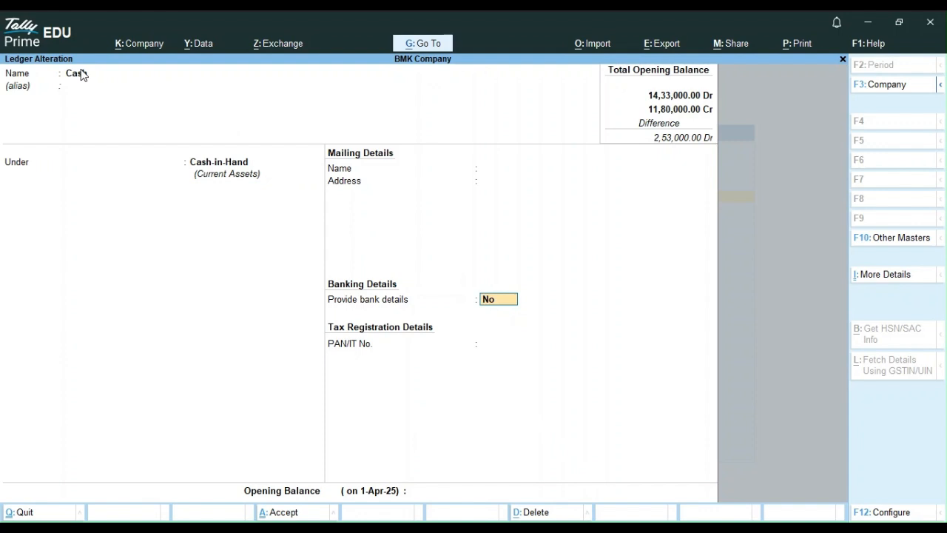
pyautogui.press('Return')
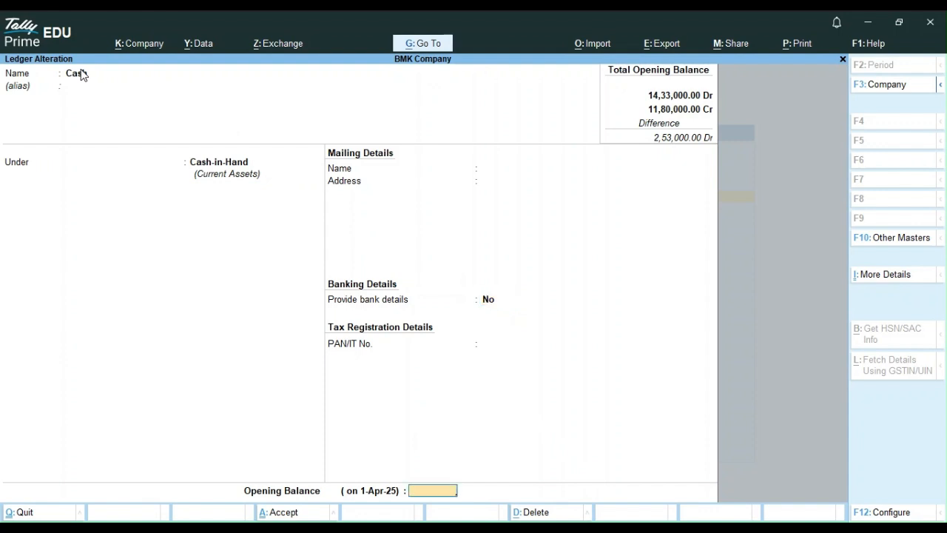
pyautogui.write('27000')
pyautogui.press('Return')
pyautogui.press('ctrl')
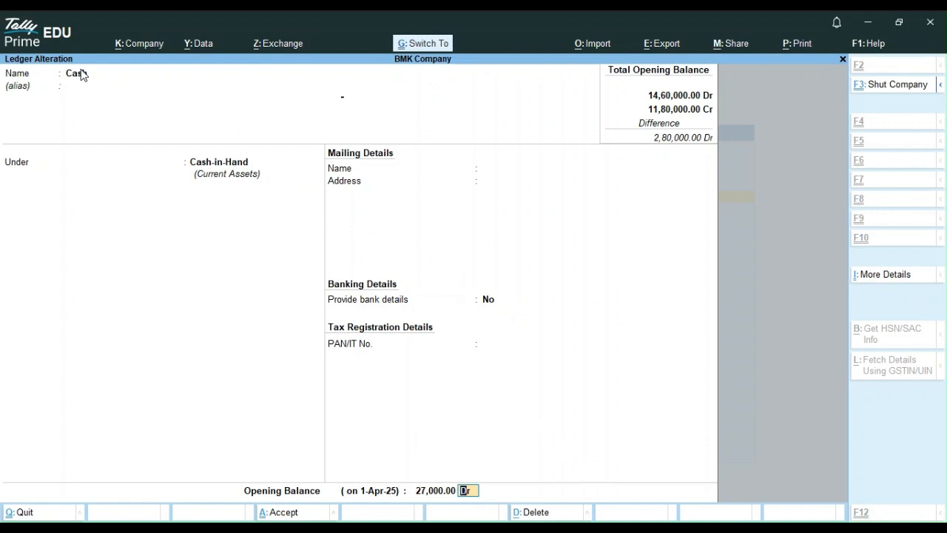
pyautogui.hotkey('ctrl', 'a')
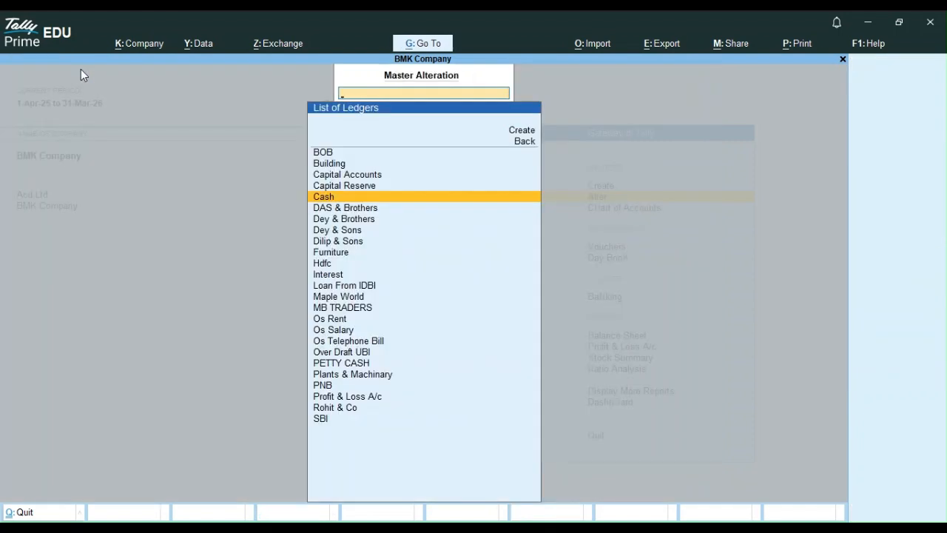
# Leave ledger alteration and open BMK Company's Balance Sheet in detailed form.
pyautogui.press('Escape')
pyautogui.press('Escape')
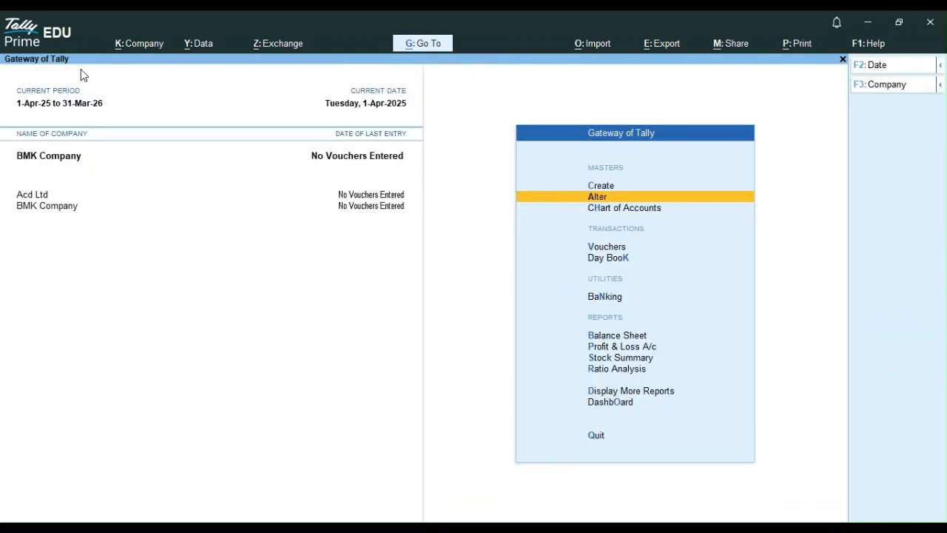
pyautogui.press('b')
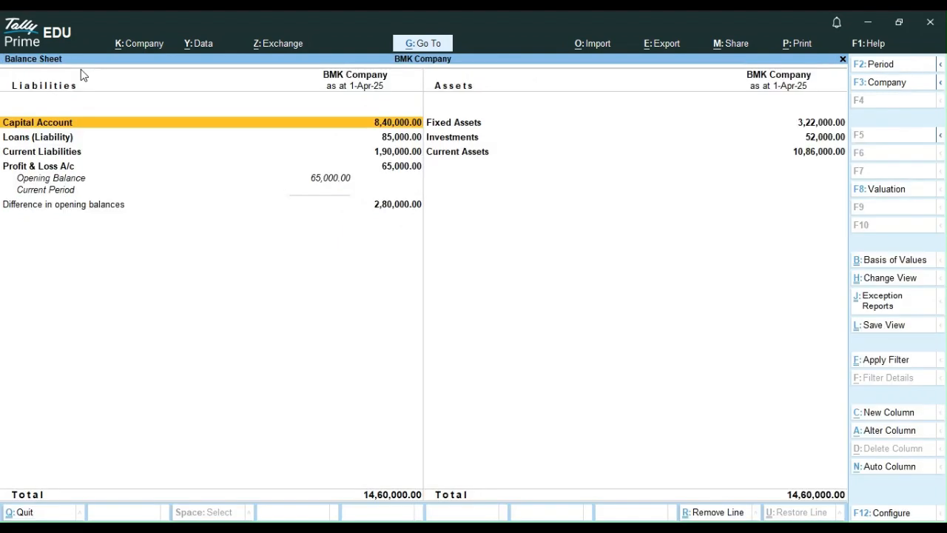
pyautogui.press('alt')
pyautogui.hotkey('alt', 'F5')
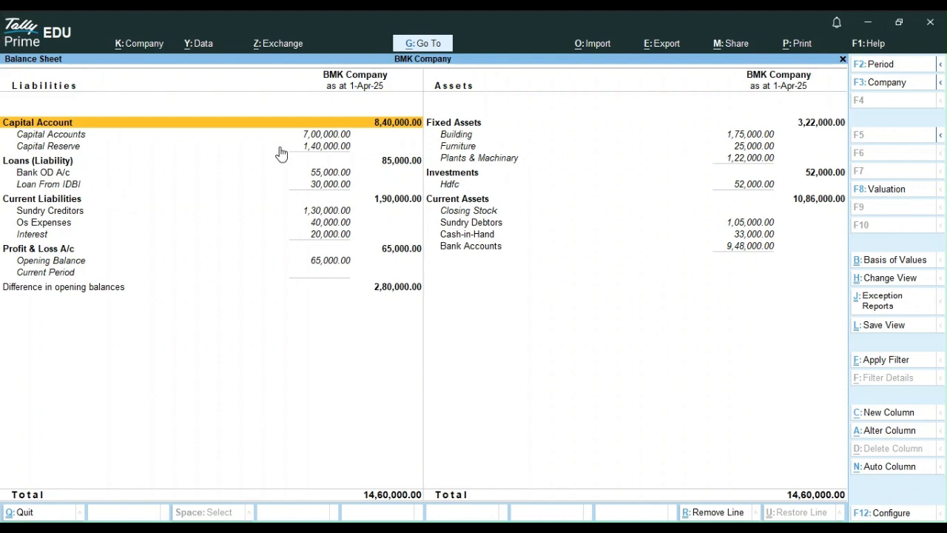
# Examine the individual ledger balances in the Bank Accounts group, and close the report.
pyautogui.click(478, 256)
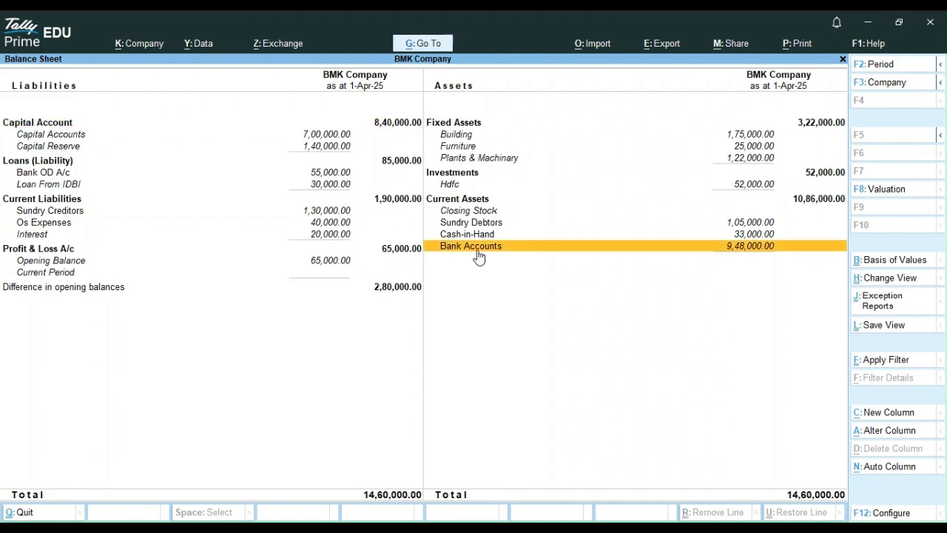
pyautogui.click(478, 256)
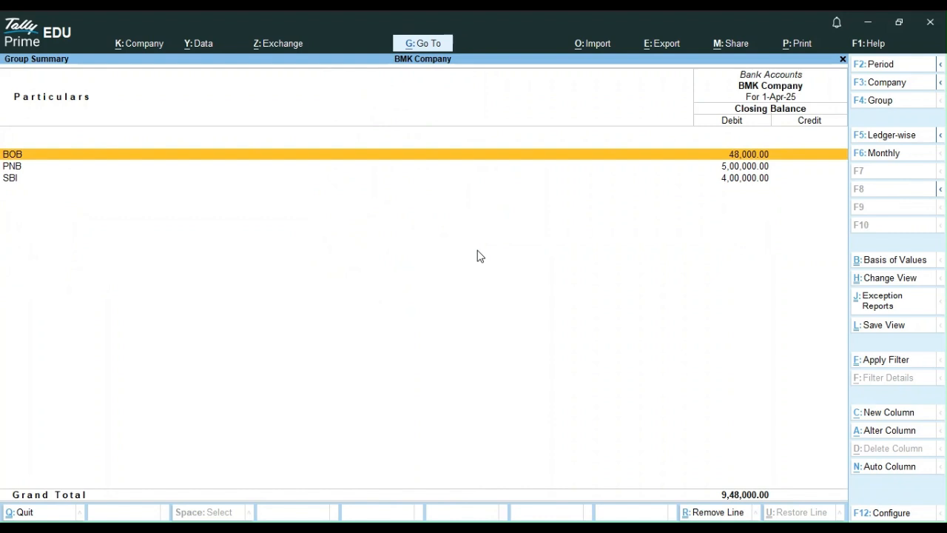
pyautogui.press('Down')
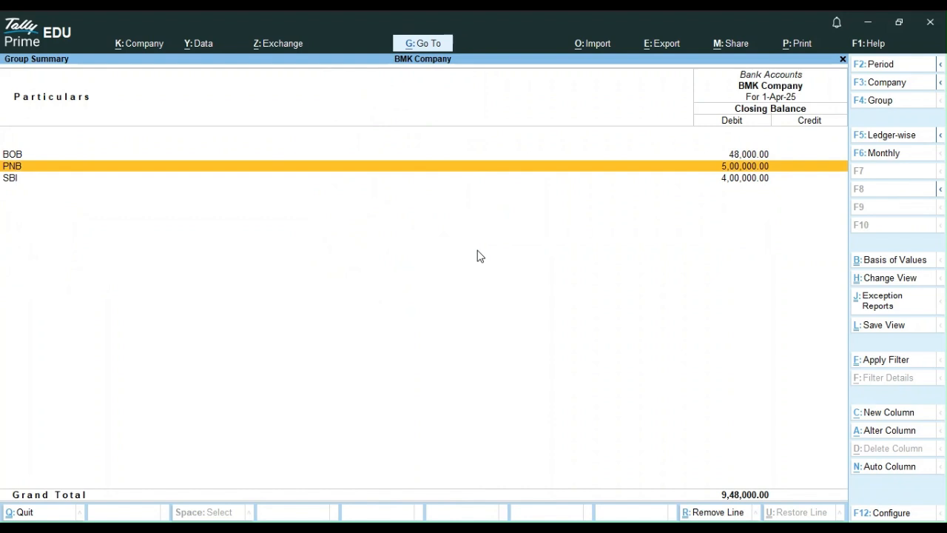
pyautogui.press('Escape')
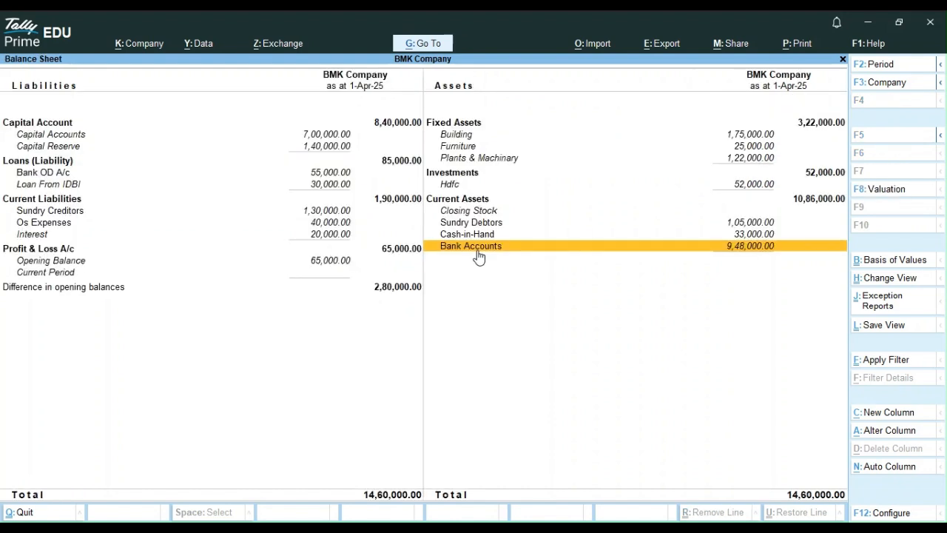
pyautogui.press('Escape')
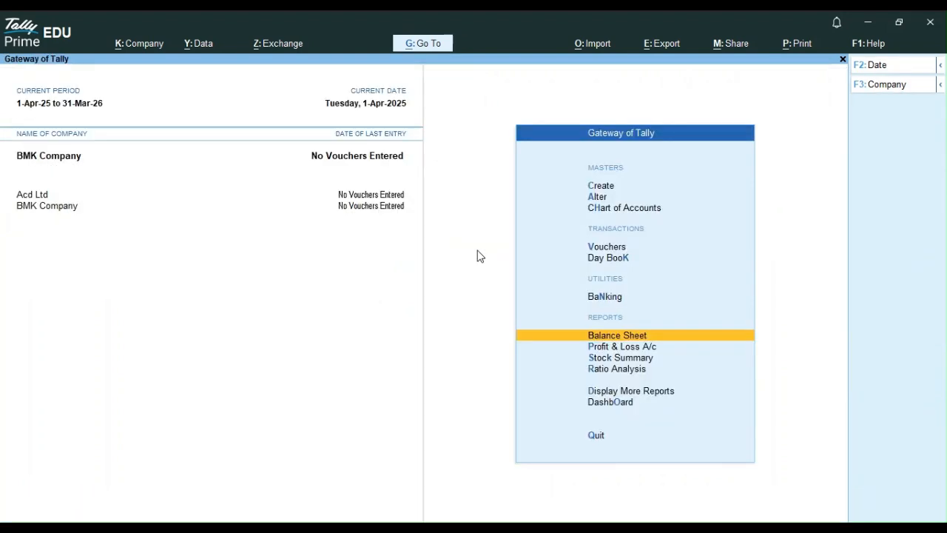
# Reopen the Balance Sheet and expand it to the detailed view.
pyautogui.press('Up')
pyautogui.press('Up')
pyautogui.press('Up')
pyautogui.press('Up')
pyautogui.press('Up')
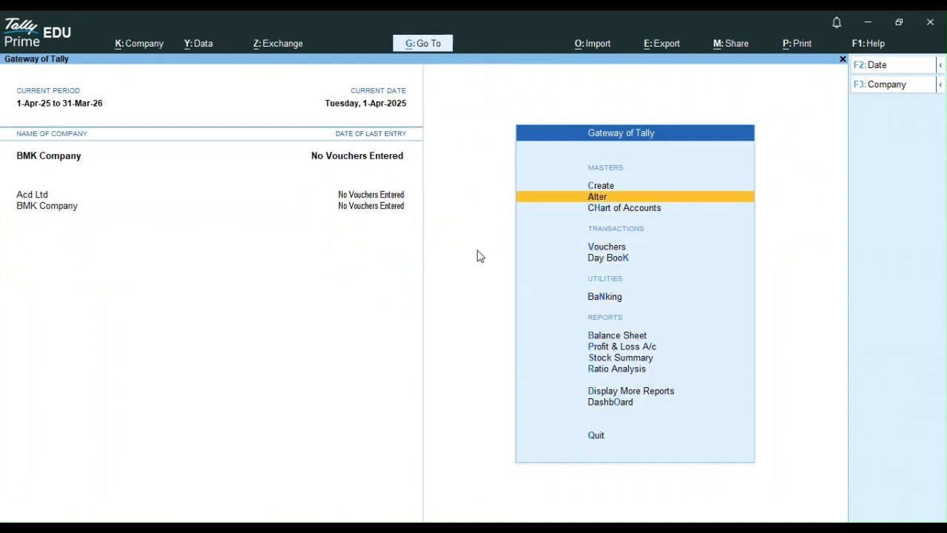
pyautogui.press('Down')
pyautogui.press('Down')
pyautogui.press('Down')
pyautogui.press('Down')
pyautogui.press('Down')
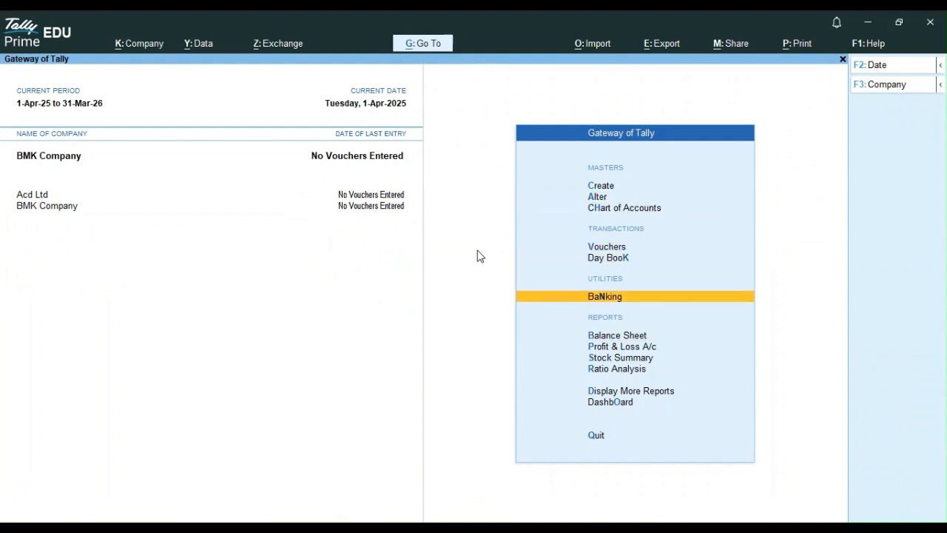
pyautogui.press('Return')
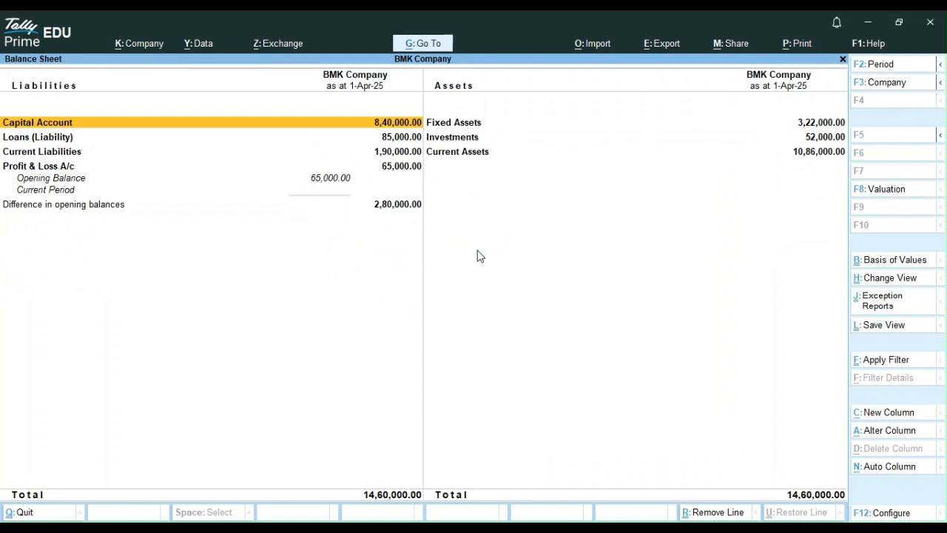
pyautogui.press('alt')
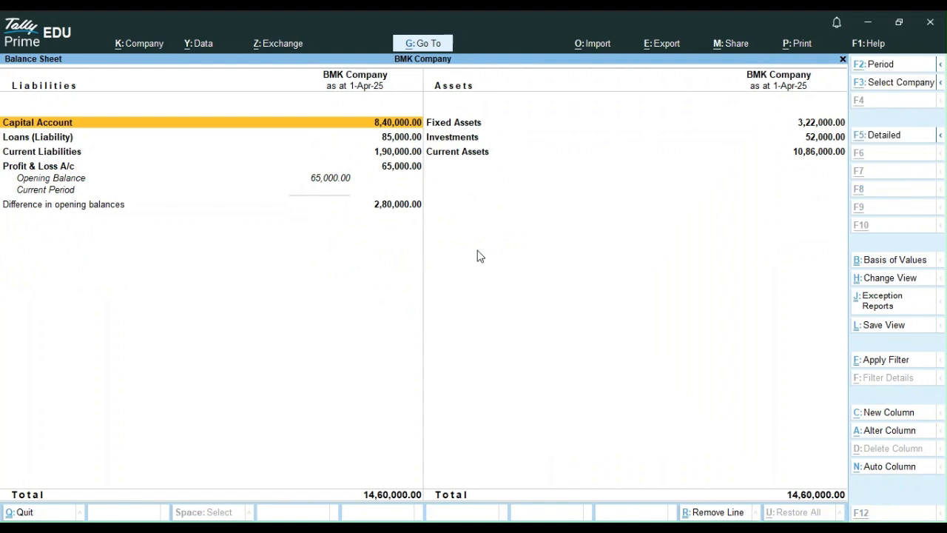
pyautogui.press('alt')
pyautogui.hotkey('alt', 'F5')
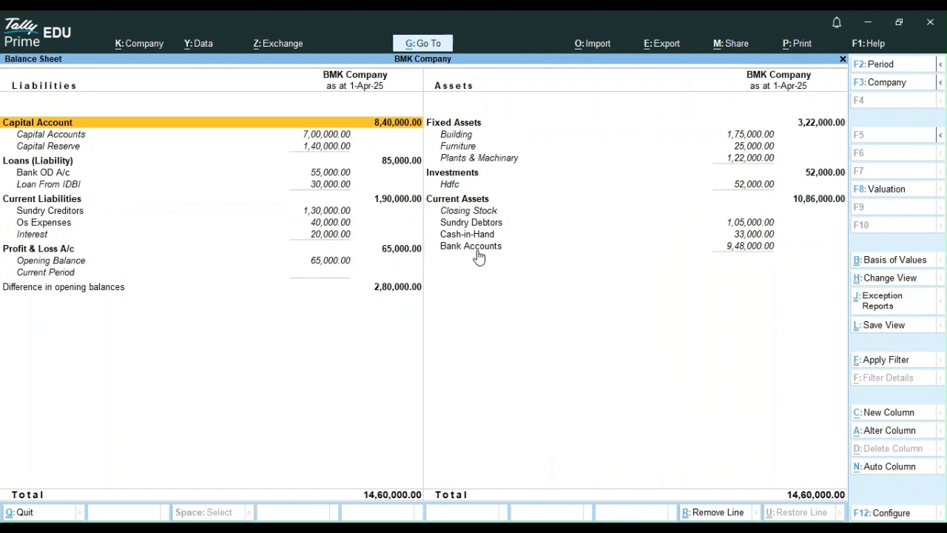
# Check the Bank Accounts group summary again and return to the Gateway of Tally.
pyautogui.click(718, 250)
pyautogui.click(718, 252)
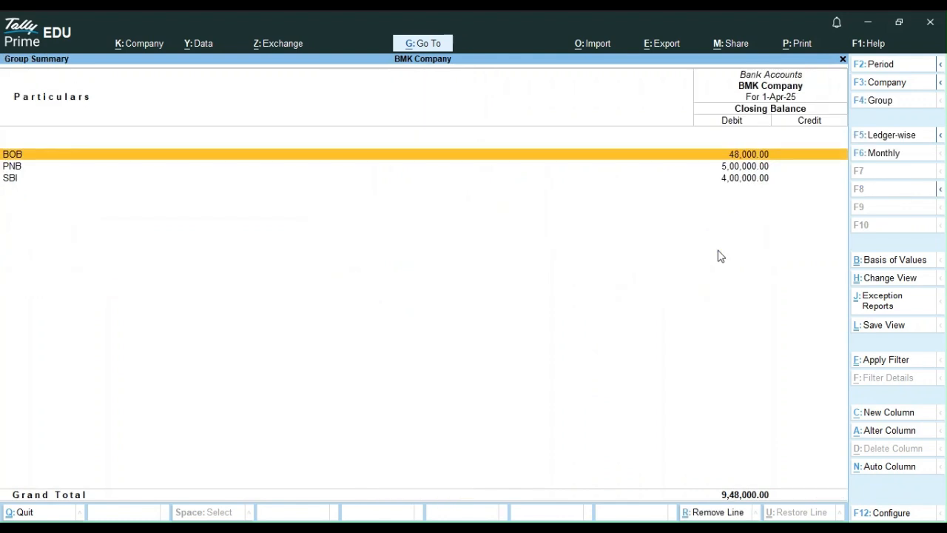
pyautogui.press('Escape')
pyautogui.press('Escape')
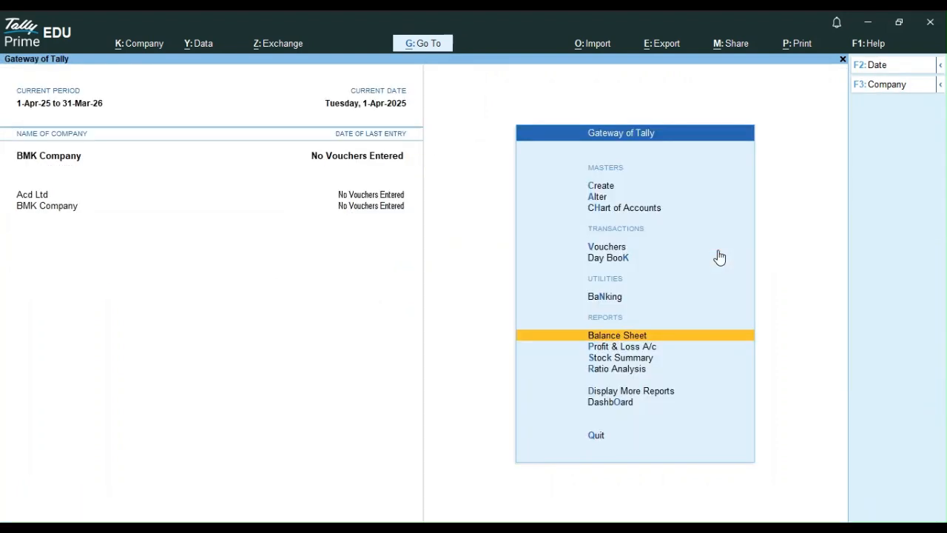
# Open the PNB ledger for alteration from the list of ledgers.
pyautogui.press('Up')
pyautogui.press('Up')
pyautogui.press('Up')
pyautogui.press('Up')
pyautogui.press('Up')
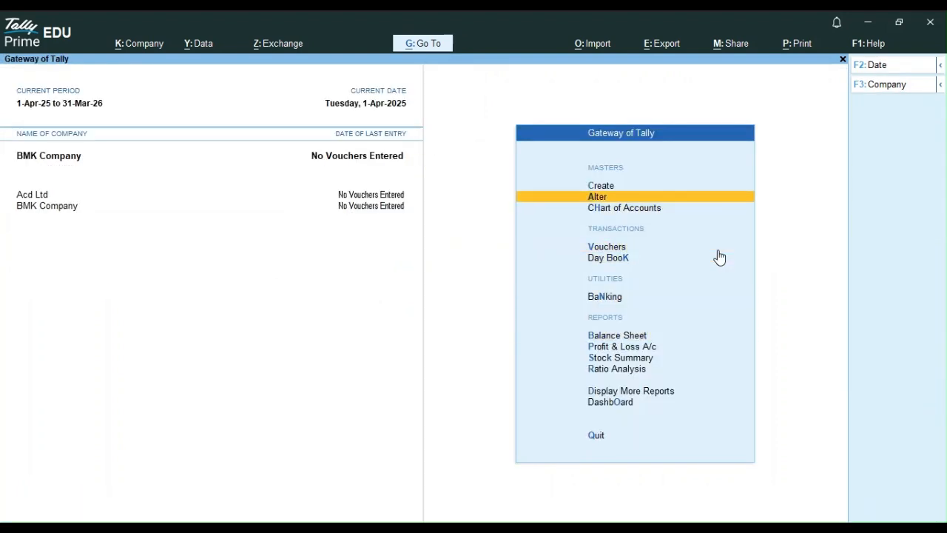
pyautogui.press('Return')
pyautogui.press('Down')
pyautogui.press('Return')
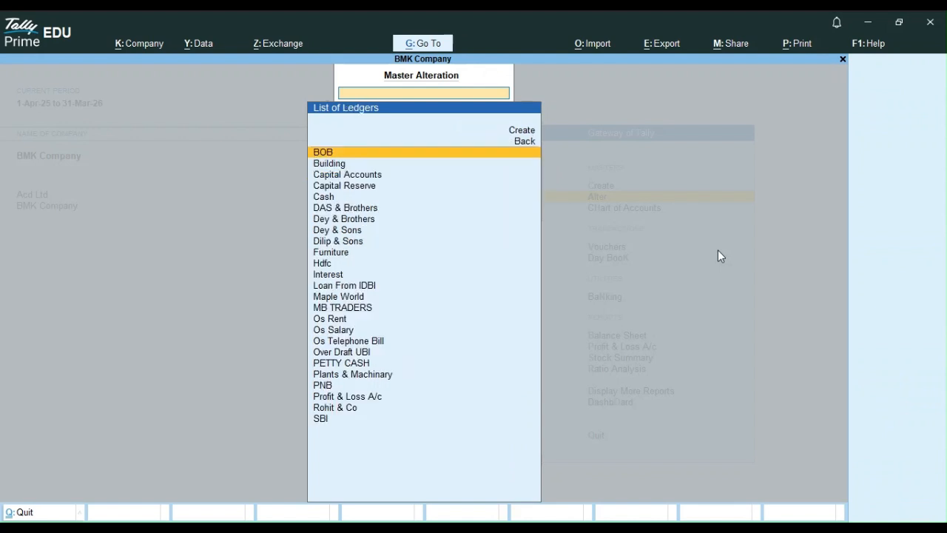
pyautogui.write('P')
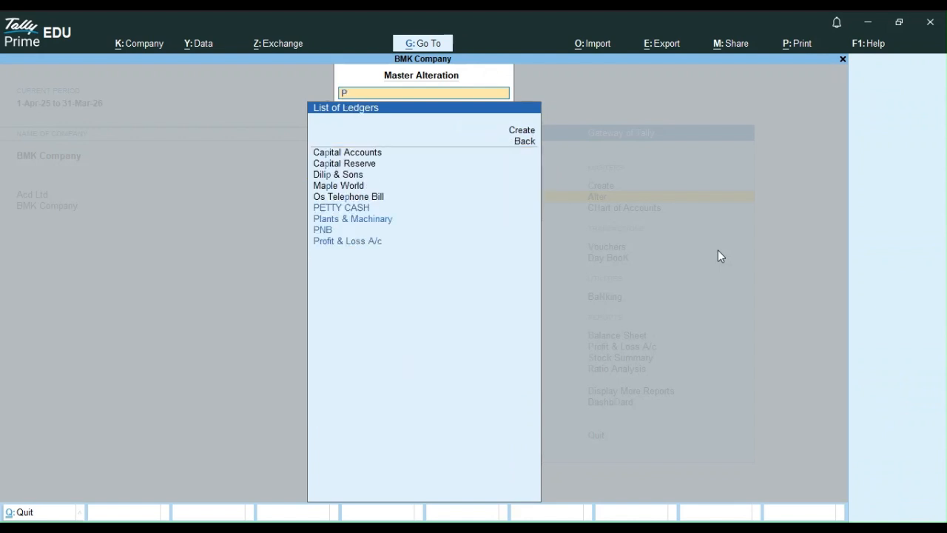
pyautogui.press('BackSpace')
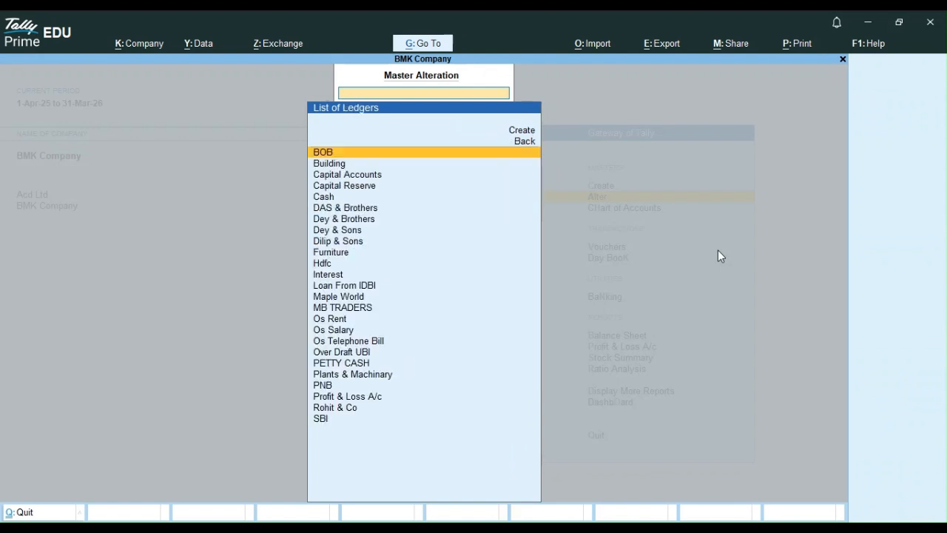
pyautogui.press('Down')
pyautogui.press('Down')
pyautogui.press('Down')
pyautogui.press('Down')
pyautogui.press('Down')
pyautogui.press('Down')
pyautogui.press('Down')
pyautogui.press('Down')
pyautogui.press('Down')
pyautogui.press('Down')
pyautogui.press('Down')
pyautogui.press('Down')
pyautogui.press('Down')
pyautogui.press('Down')
pyautogui.press('Down')
pyautogui.press('Down')
pyautogui.press('Down')
pyautogui.press('Down')
pyautogui.press('Down')
pyautogui.press('Down')
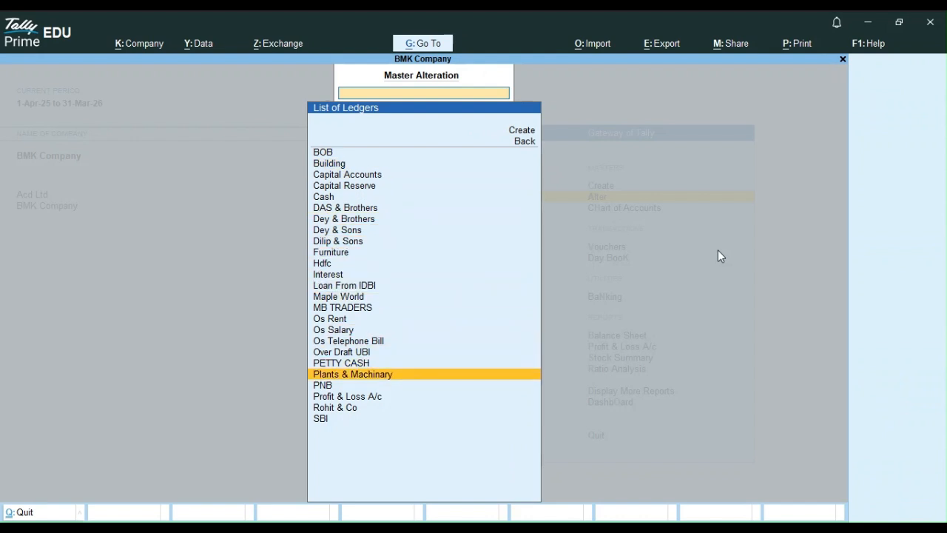
pyautogui.press('Down')
pyautogui.press('Return')
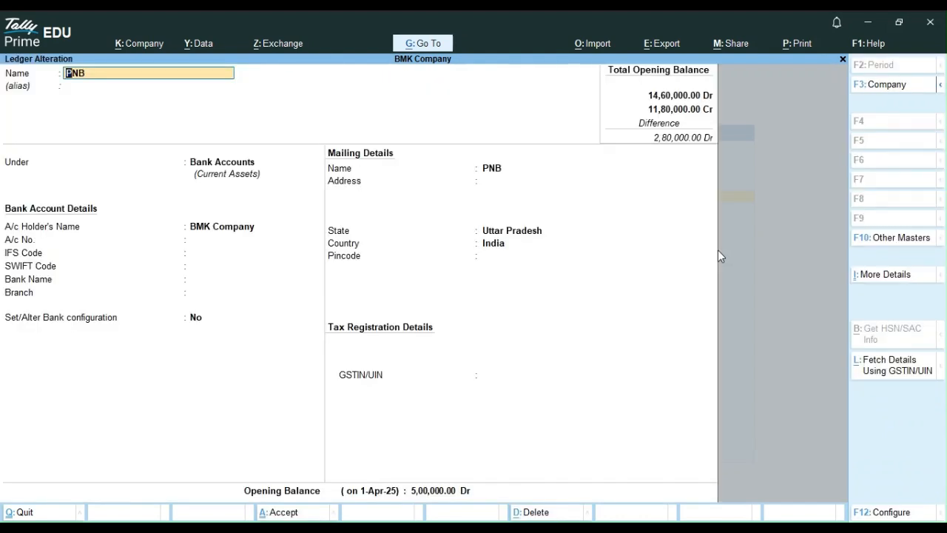
# Set the PNB ledger's opening balance to 50,000 Dr and save the ledger.
pyautogui.press('Return')
pyautogui.press('Return')
pyautogui.press('Return')
pyautogui.press('Return')
pyautogui.press('Return')
pyautogui.press('Return')
pyautogui.press('Return')
pyautogui.press('Return')
pyautogui.press('Return')
pyautogui.press('Return')
pyautogui.press('Return')
pyautogui.press('Return')
pyautogui.press('Return')
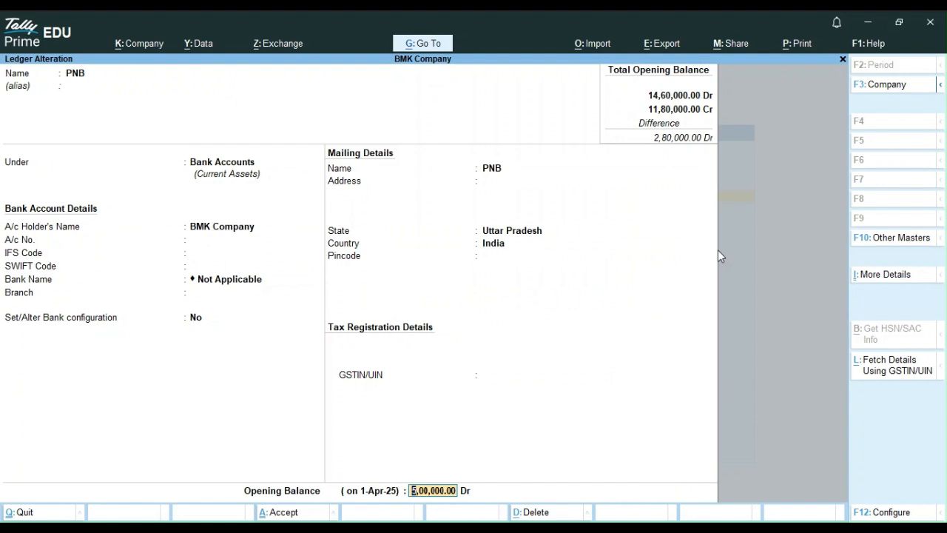
pyautogui.press('Right')
pyautogui.press('Right')
pyautogui.press('BackSpace')
pyautogui.press('ctrl')
pyautogui.hotkey('ctrl', 'a')
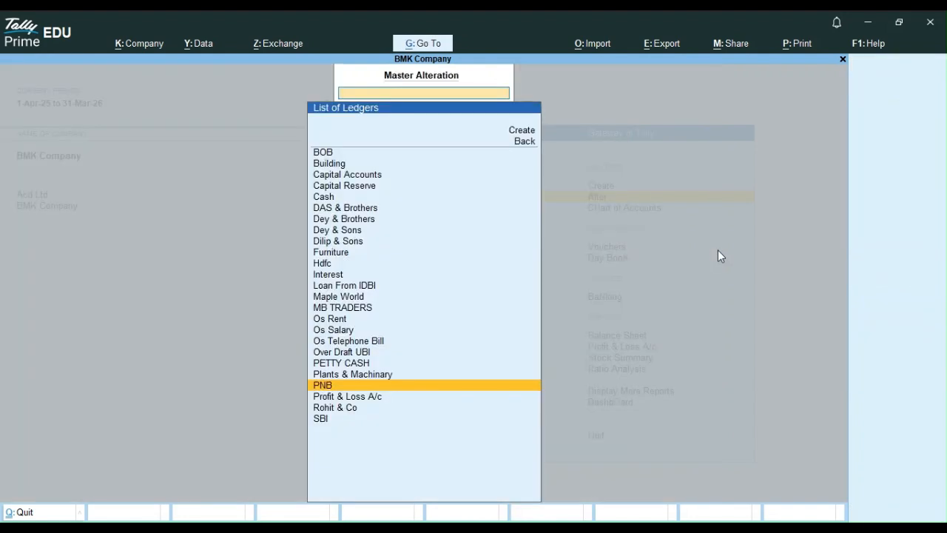
# Leave ledger alteration, check the difference in opening balances in the detailed Balance Sheet, and close the report.
pyautogui.press('Escape')
pyautogui.press('Escape')
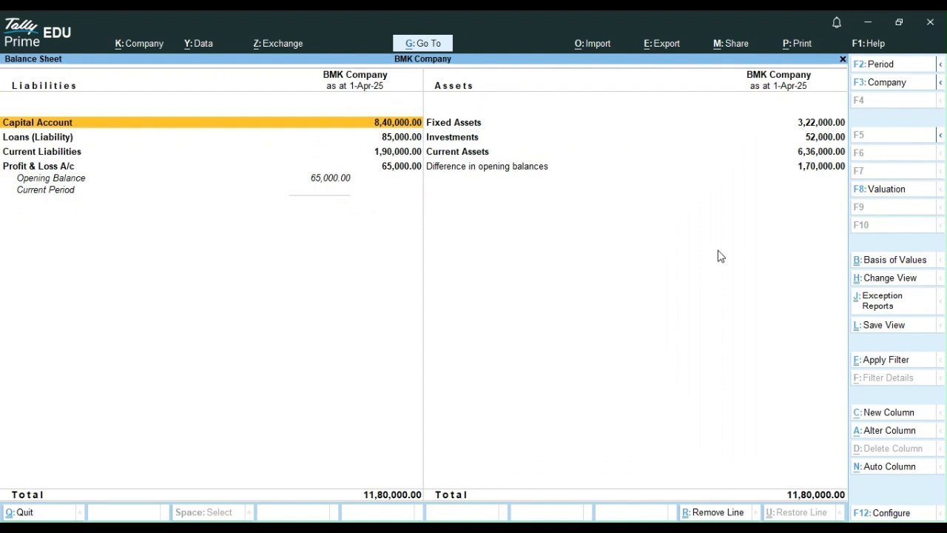
pyautogui.hotkey('alt', 'F5')
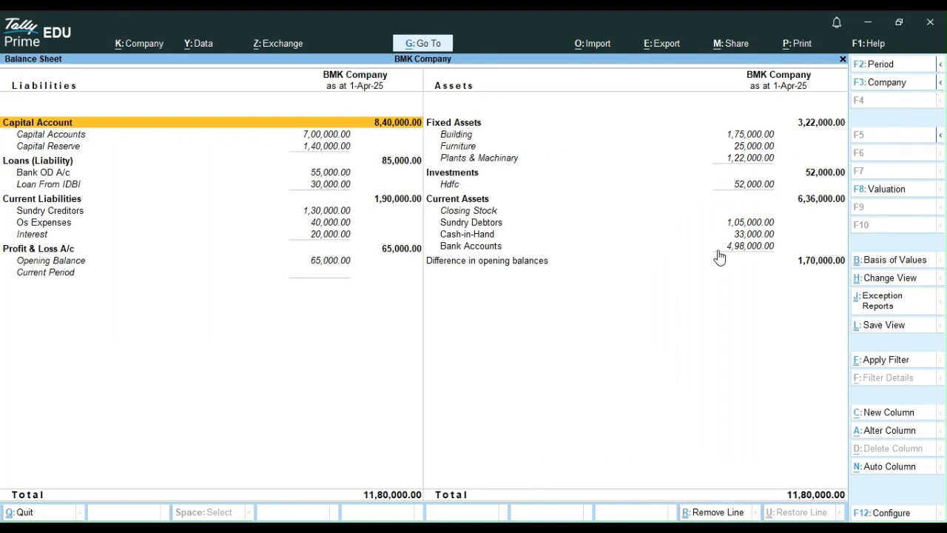
pyautogui.press('Escape')
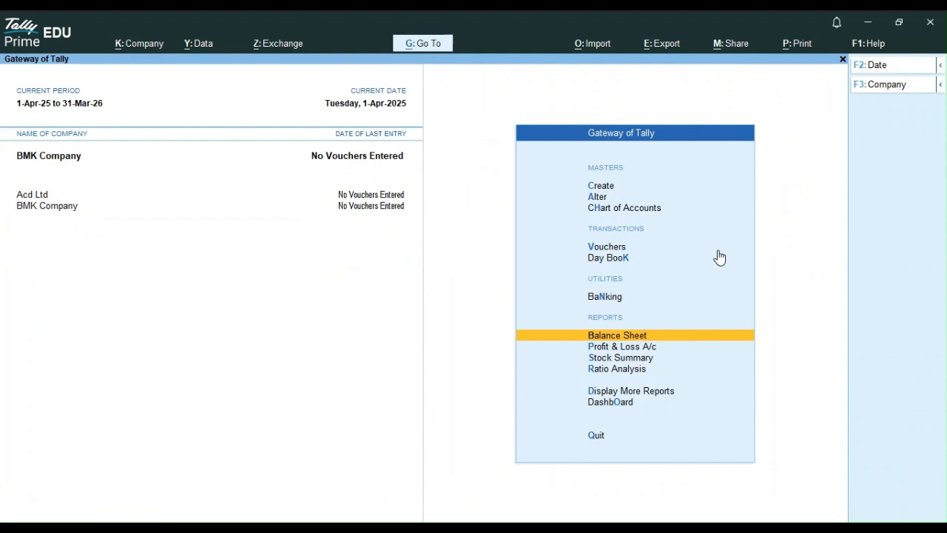
# Open the list of masters for creating a new master in BMK Company.
pyautogui.press('Up')
pyautogui.press('Up')
pyautogui.press('Up')
pyautogui.press('Up')
pyautogui.press('Up')
pyautogui.press('Up')
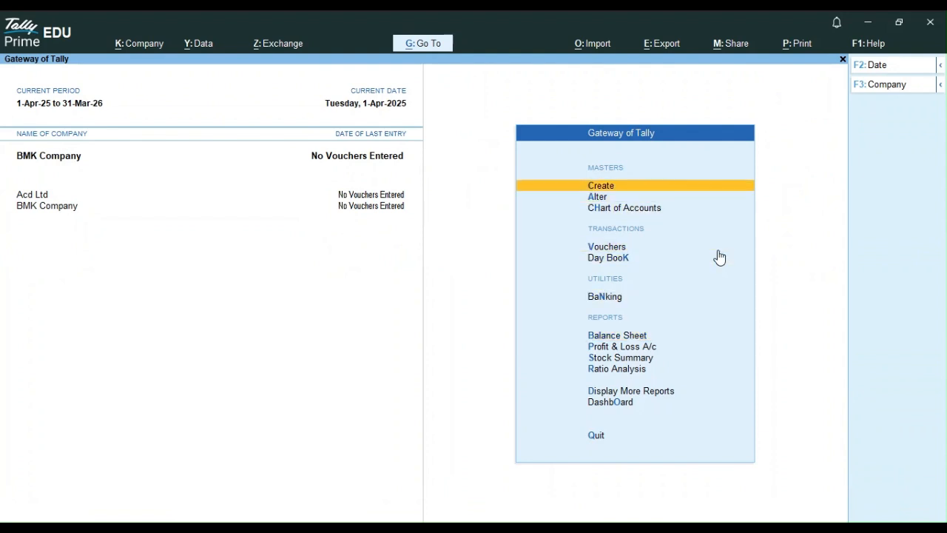
pyautogui.press('Return')
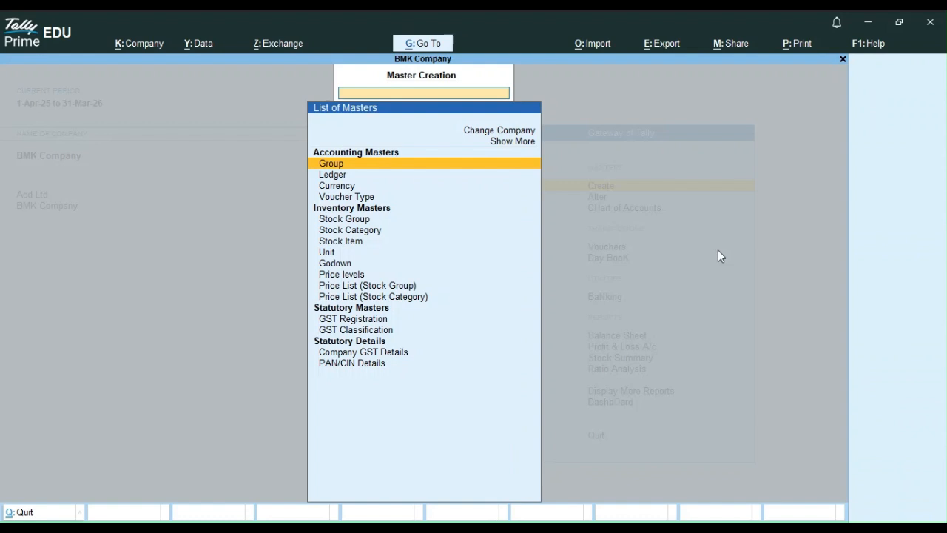
# Create a stock group named BOOK under Primary, keeping its other details at their defaults.
pyautogui.press('Down')
pyautogui.press('Down')
pyautogui.press('Down')
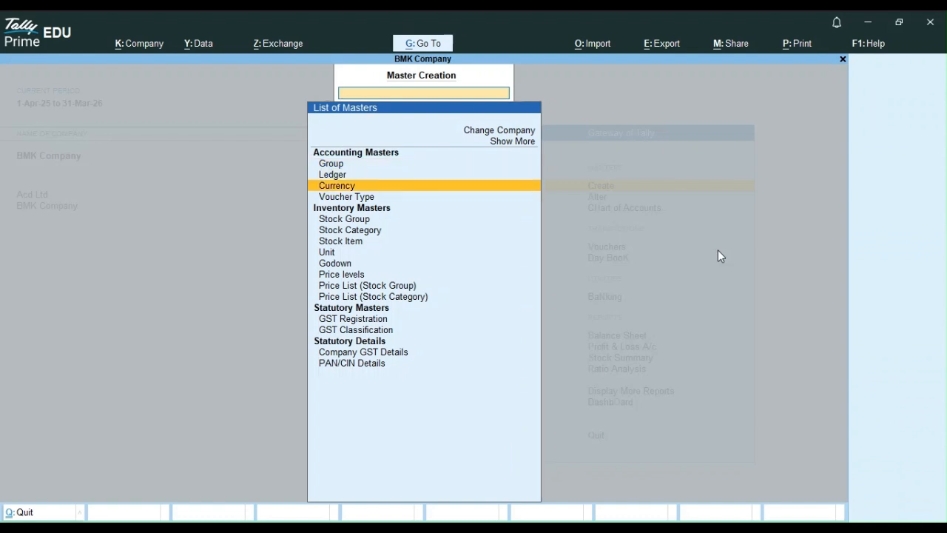
pyautogui.press('Down')
pyautogui.press('Down')
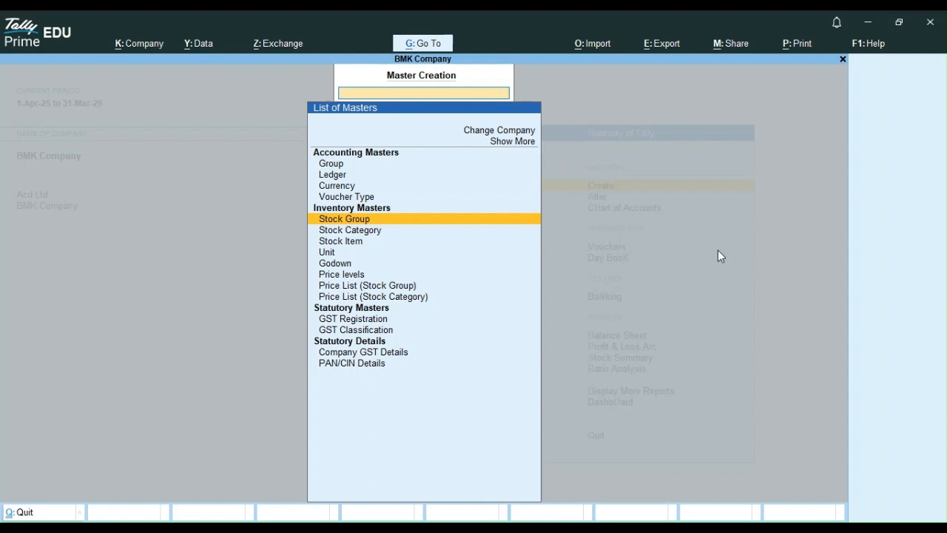
pyautogui.press('Return')
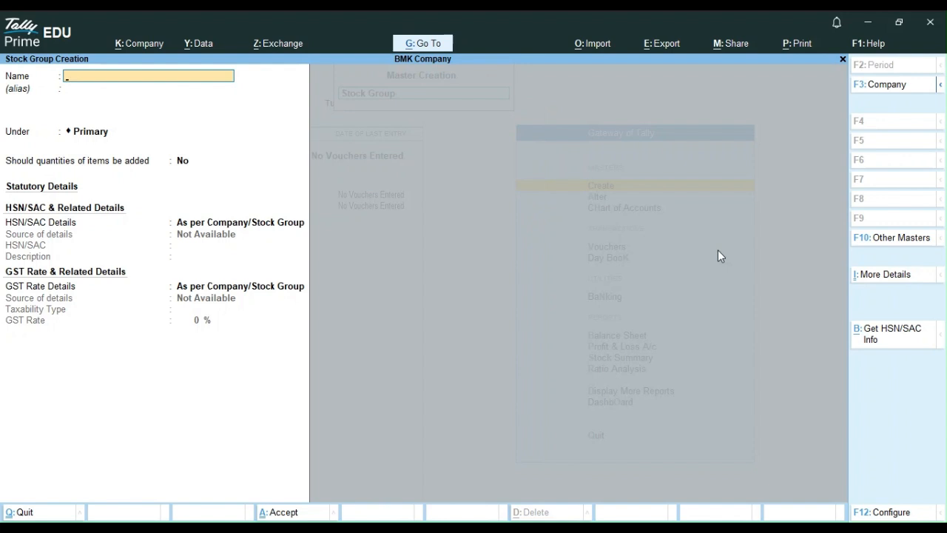
pyautogui.write('BOOK')
pyautogui.press('Return')
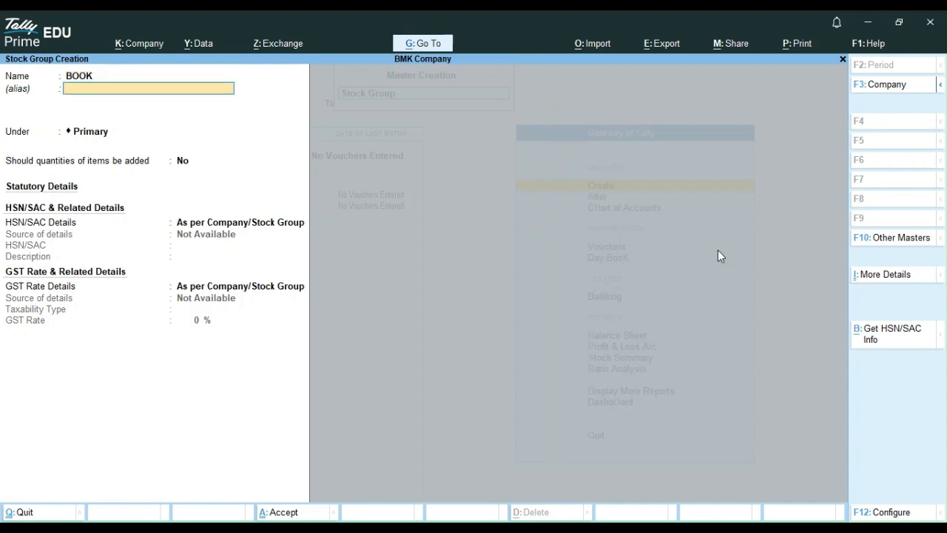
pyautogui.press('Return')
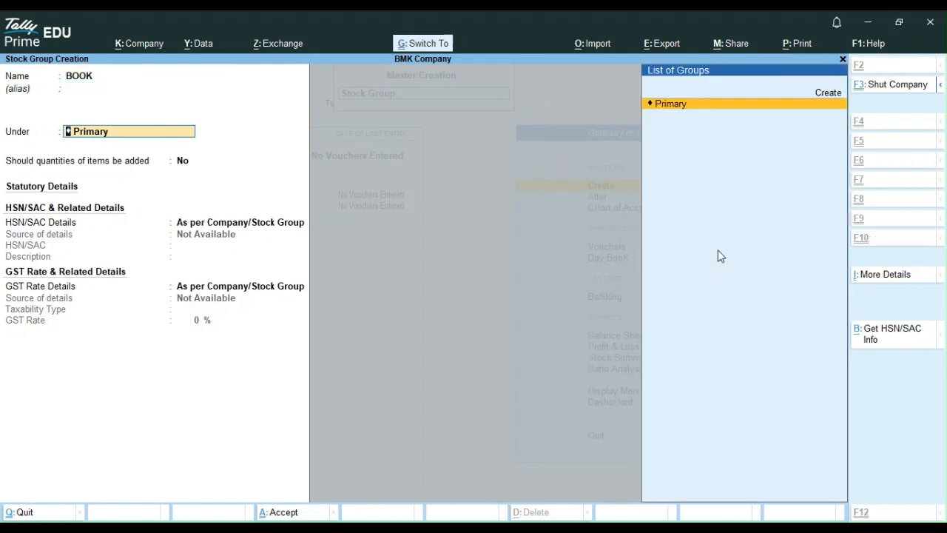
pyautogui.hotkey('ctrl', 'a')
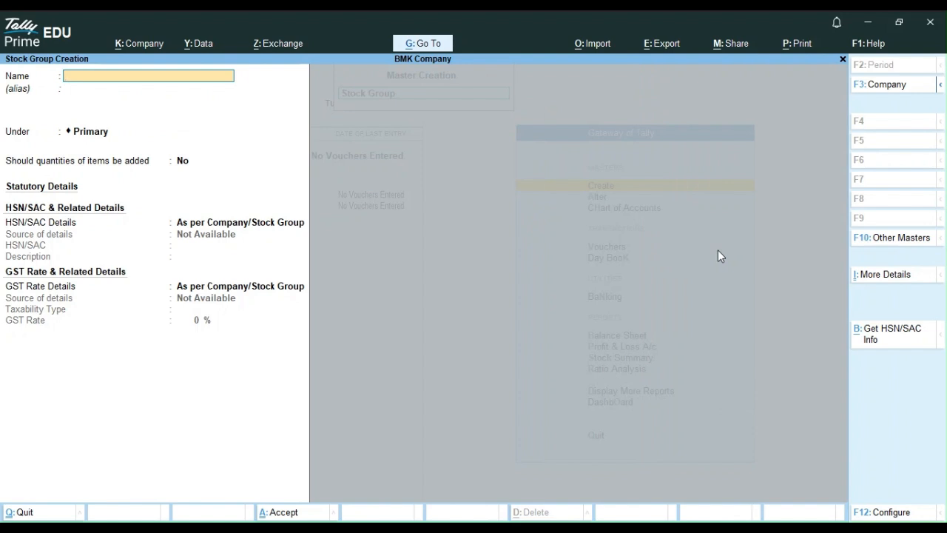
# Create a PEN stock group under Primary from the parent group list of a new stock group also named PEN.
pyautogui.write('PEN')
pyautogui.press('Return')
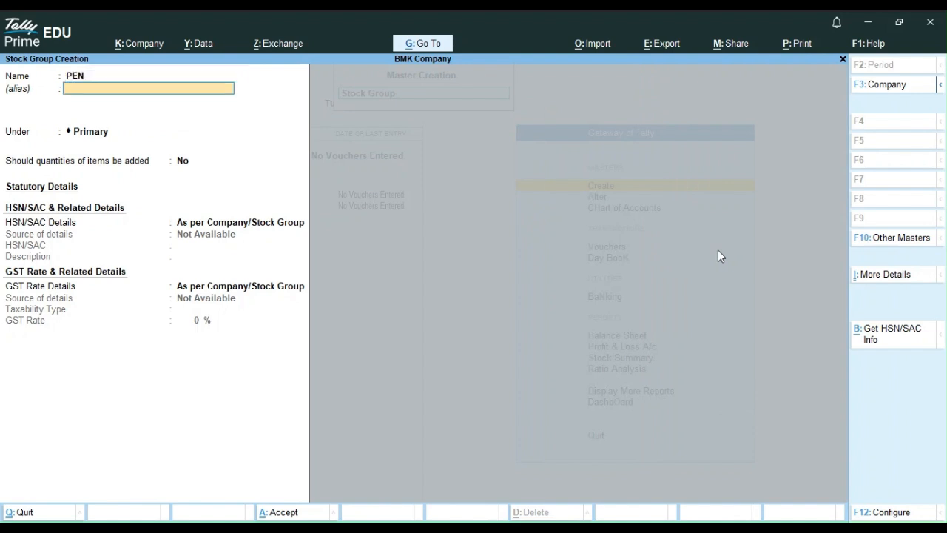
pyautogui.press('Return')
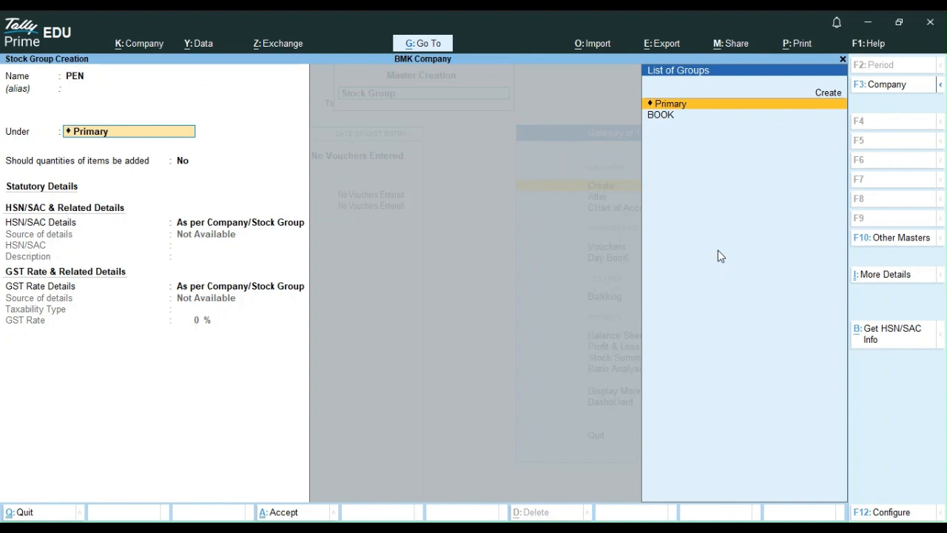
pyautogui.click(828, 93)
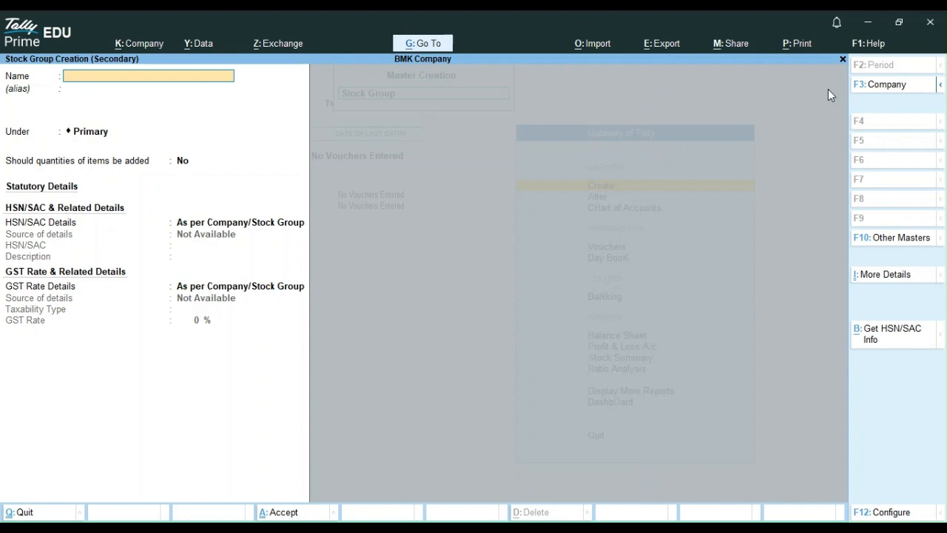
pyautogui.write('PEN')
pyautogui.press('Return')
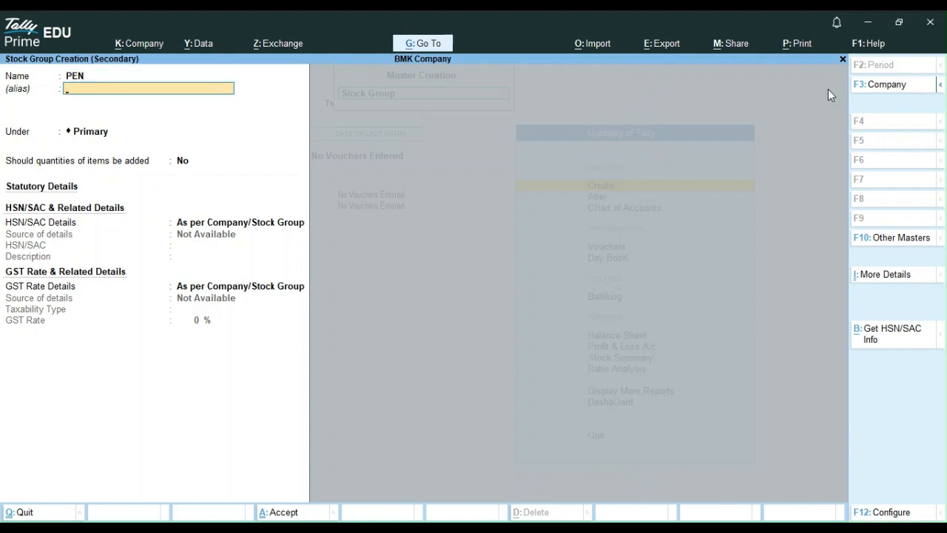
pyautogui.hotkey('ctrl', 'a')
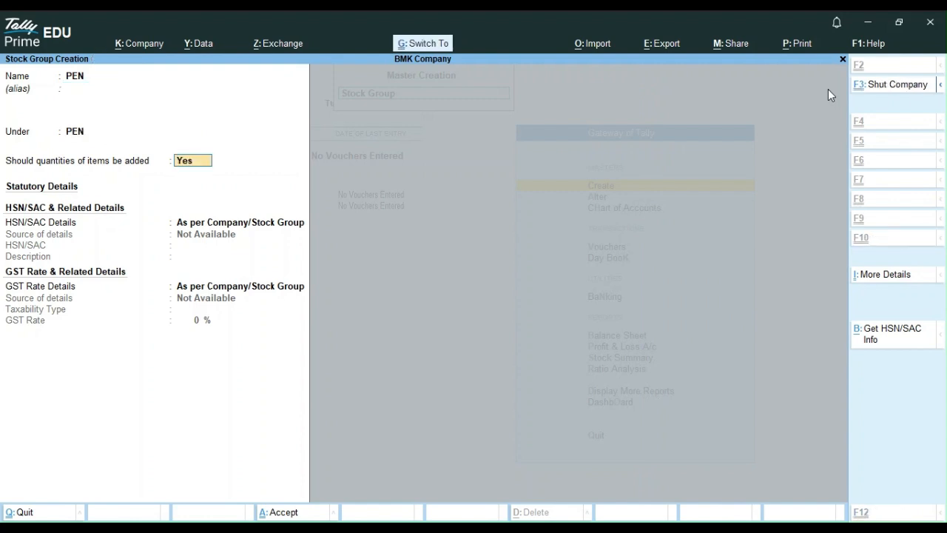
# Try to save the outer PEN stock group under PEN and quit its creation form.
pyautogui.hotkey('ctrl', 'a')
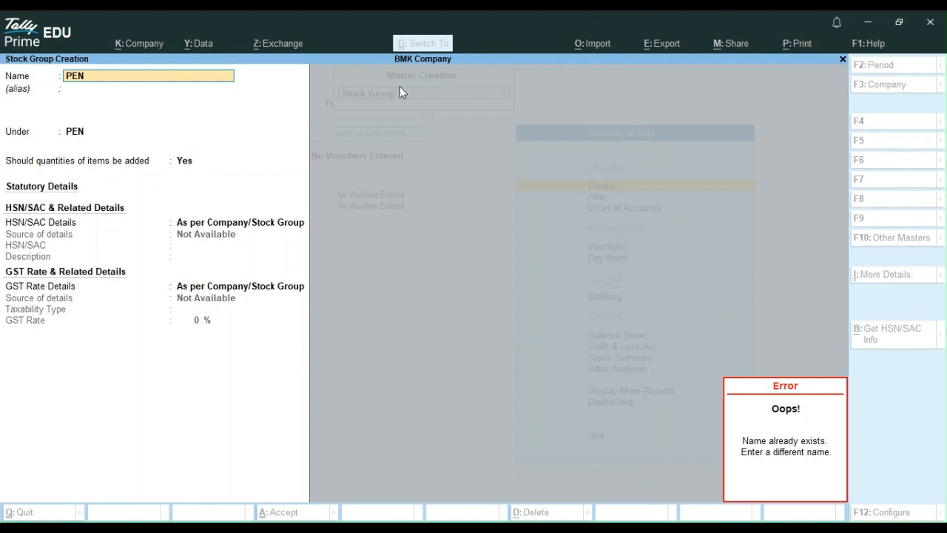
pyautogui.click(100, 80)
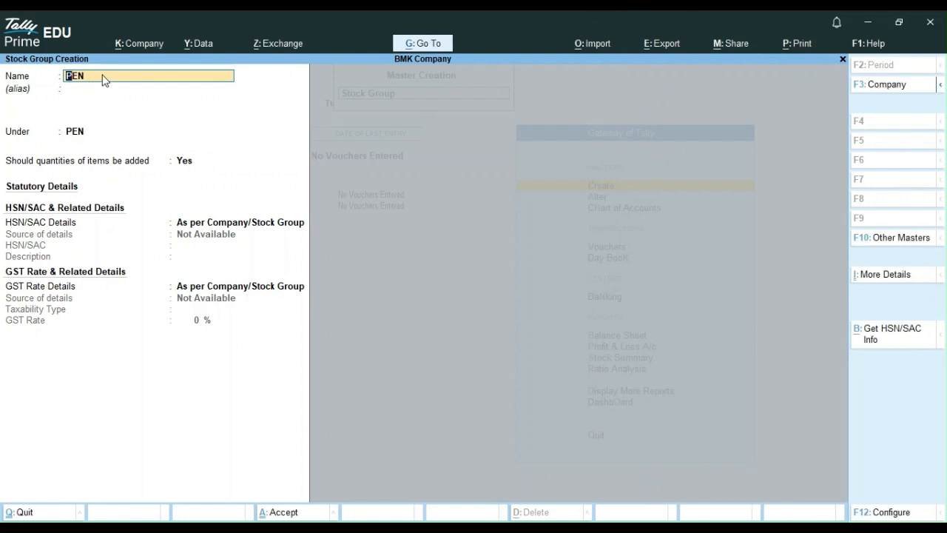
pyautogui.press('BackSpace')
pyautogui.press('Escape')
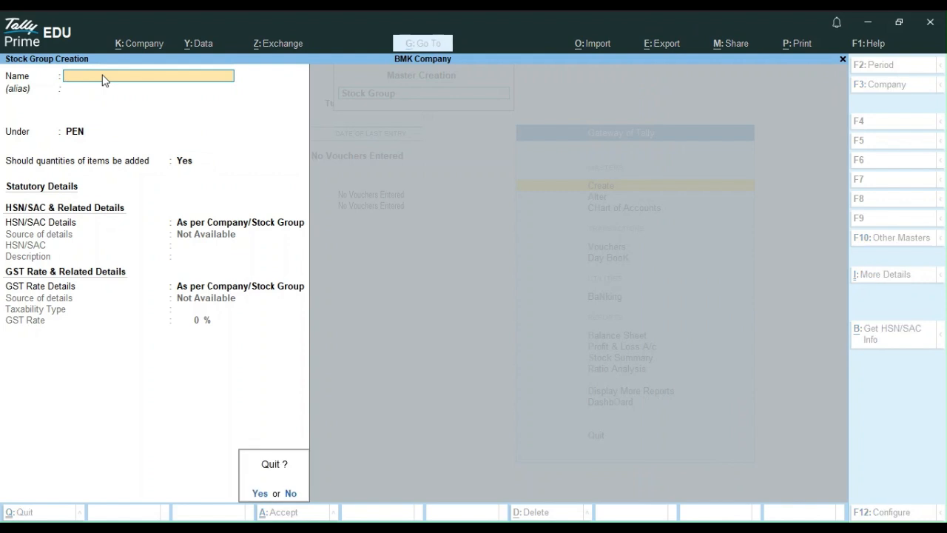
pyautogui.press('y')
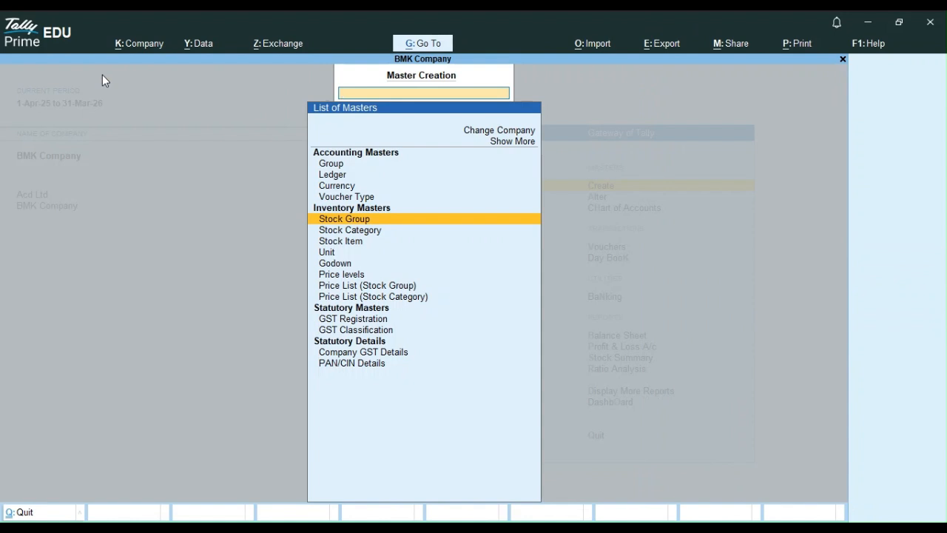
pyautogui.press('Down')
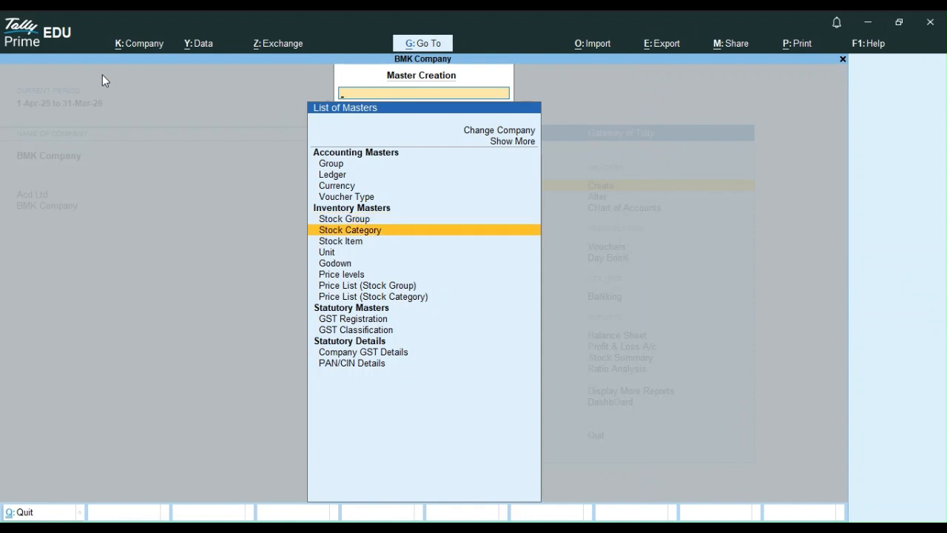
pyautogui.press('Up')
pyautogui.press('Return')
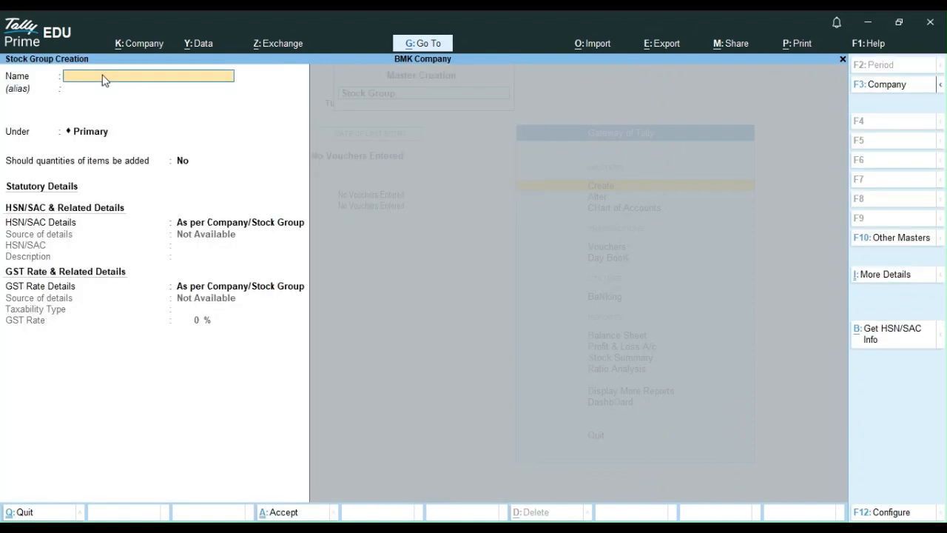
pyautogui.press('Escape')
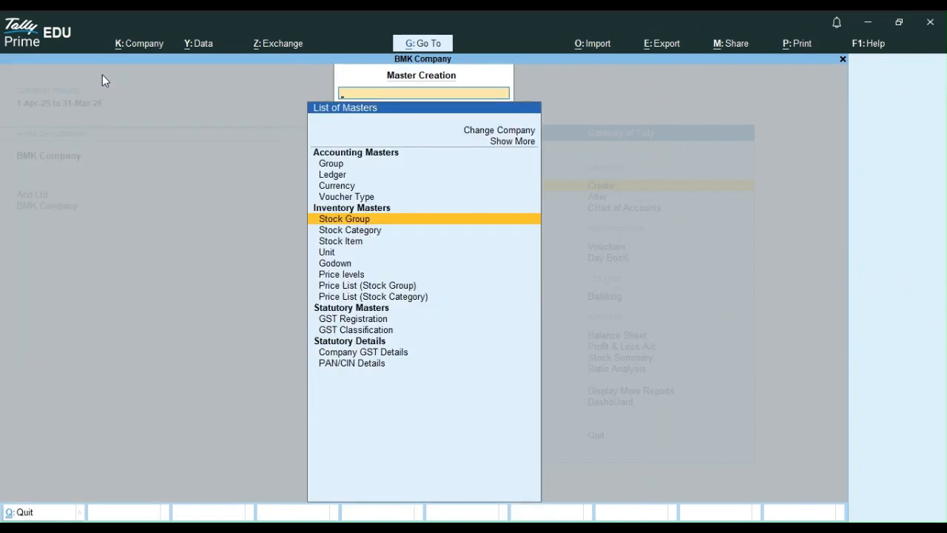
# Open the PEN stock group for alteration, clear its name and quit without saving.
pyautogui.press('Escape')
pyautogui.press('Down')
pyautogui.press('Return')
pyautogui.press('Down')
pyautogui.press('Down')
pyautogui.press('Down')
pyautogui.press('Down')
pyautogui.press('Return')
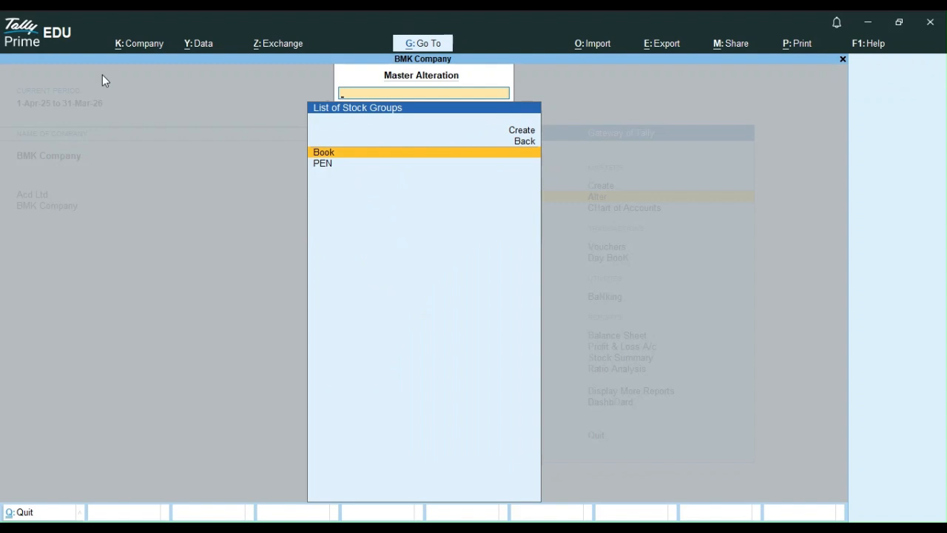
pyautogui.press('Down')
pyautogui.press('Return')
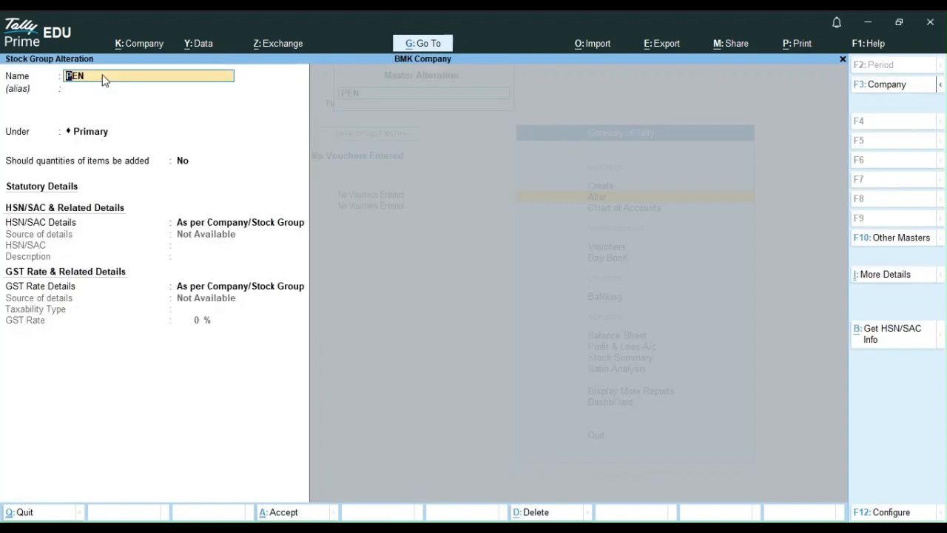
pyautogui.press('BackSpace')
pyautogui.press('BackSpace')
pyautogui.press('BackSpace')
pyautogui.press('Escape')
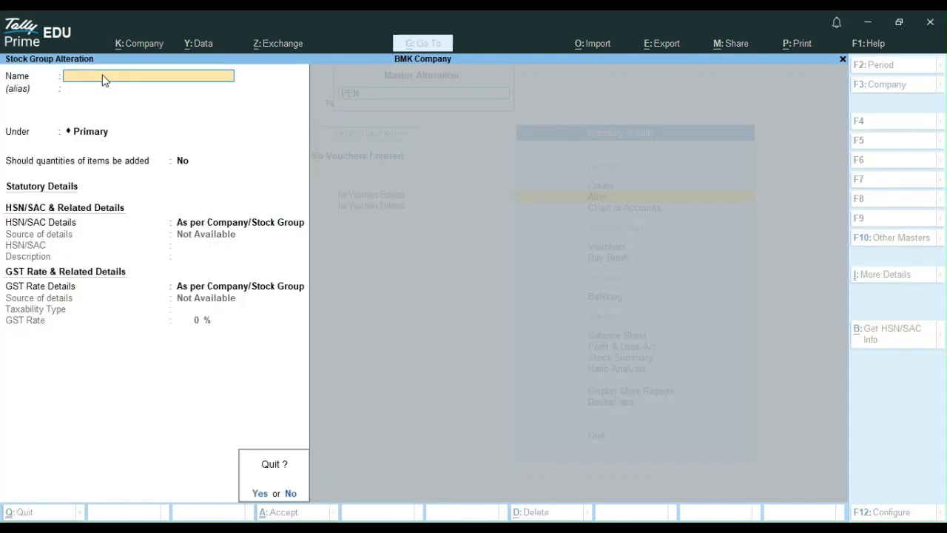
pyautogui.press('y')
pyautogui.press('Escape')
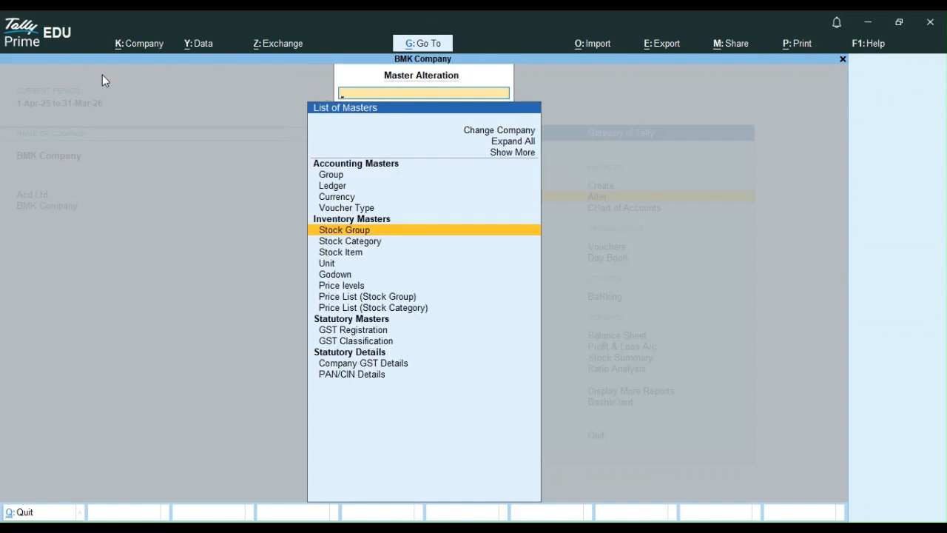
pyautogui.press('Down')
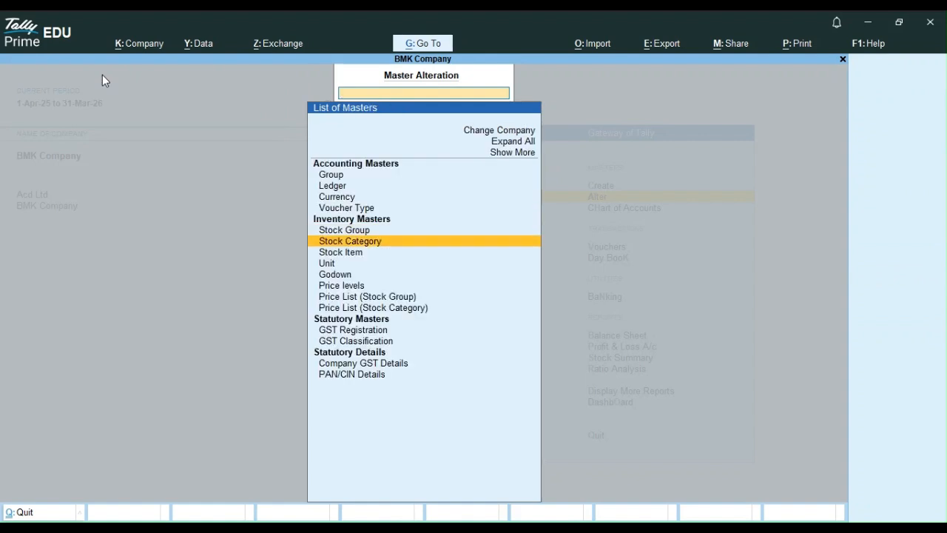
pyautogui.press('Down')
pyautogui.press('Down')
pyautogui.press('Down')
pyautogui.press('Down')
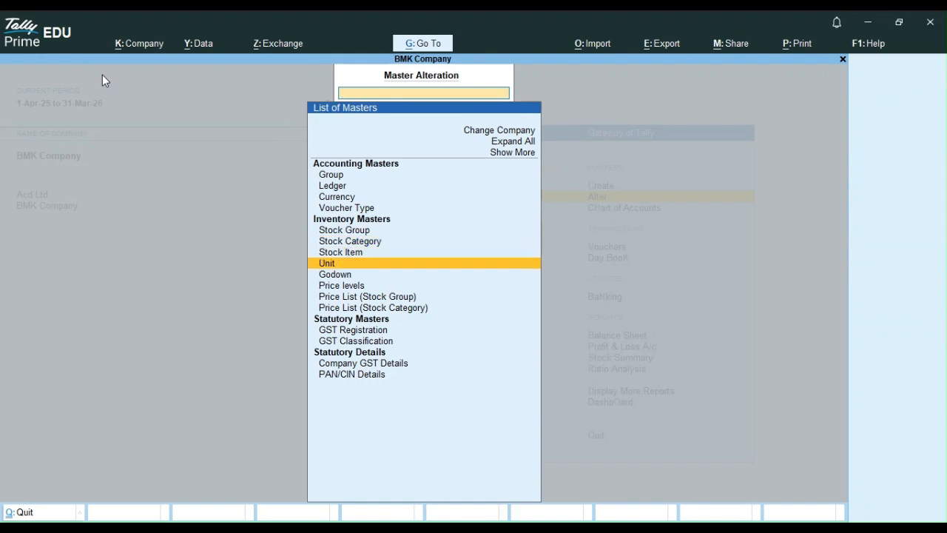
pyautogui.press('Down')
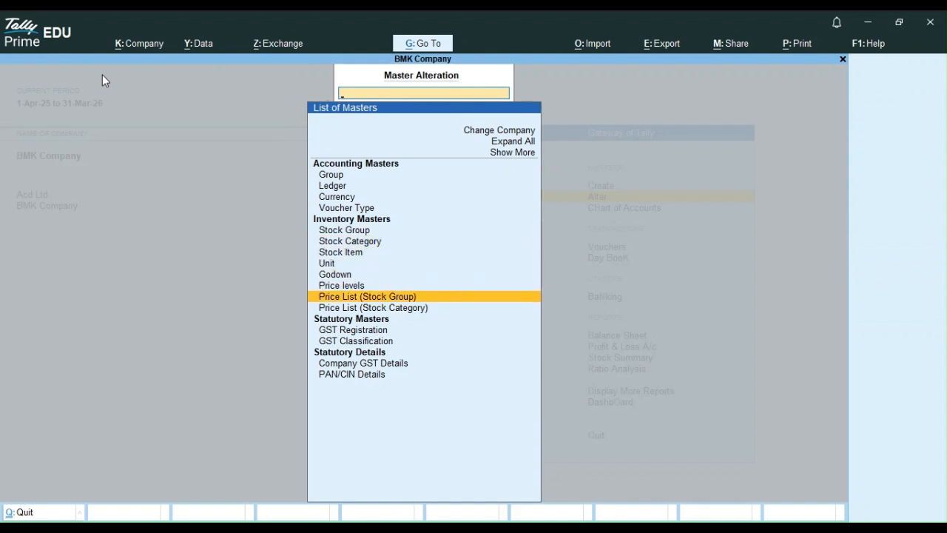
pyautogui.press('Down')
pyautogui.press('Up')
pyautogui.press('Up')
pyautogui.press('Up')
pyautogui.press('Up')
pyautogui.press('Up')
pyautogui.press('Up')
pyautogui.press('Up')
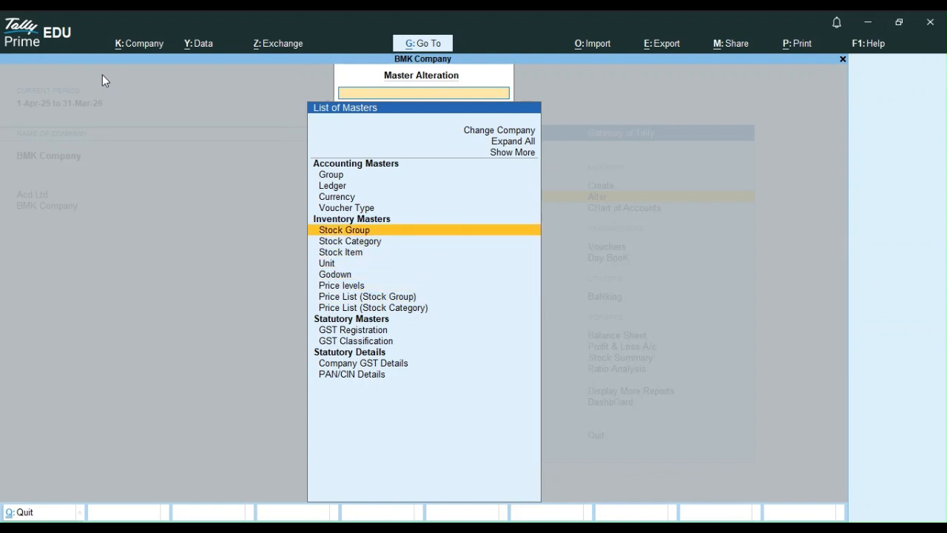
# Open the Book stock group for alteration, then quit without saving and return to the Gateway of Tally.
pyautogui.press('Return')
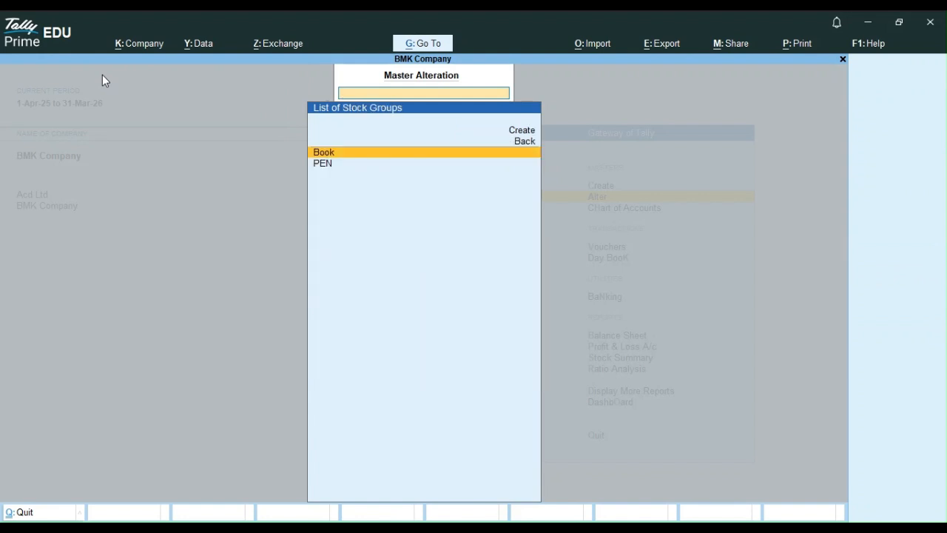
pyautogui.press('Return')
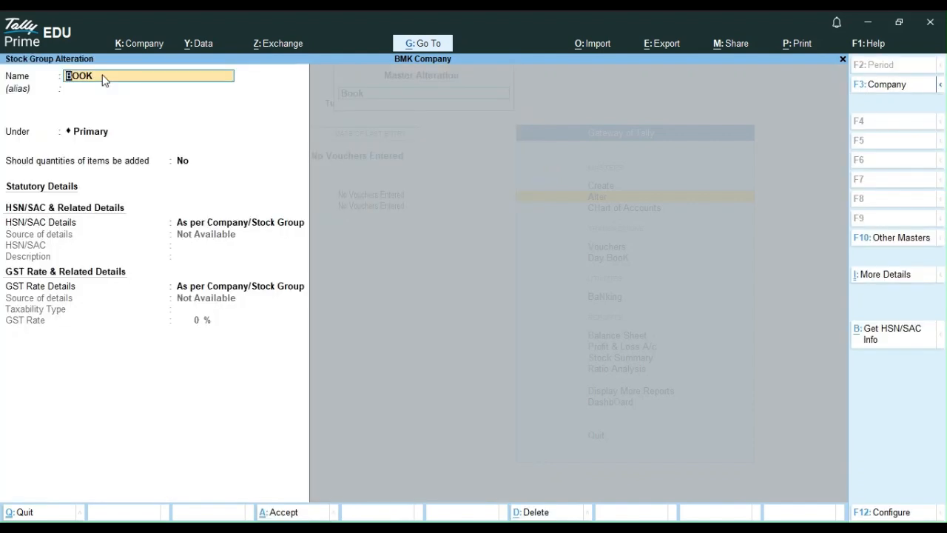
pyautogui.press('BackSpace')
pyautogui.press('Escape')
pyautogui.press('y')
pyautogui.press('Escape')
pyautogui.press('Escape')
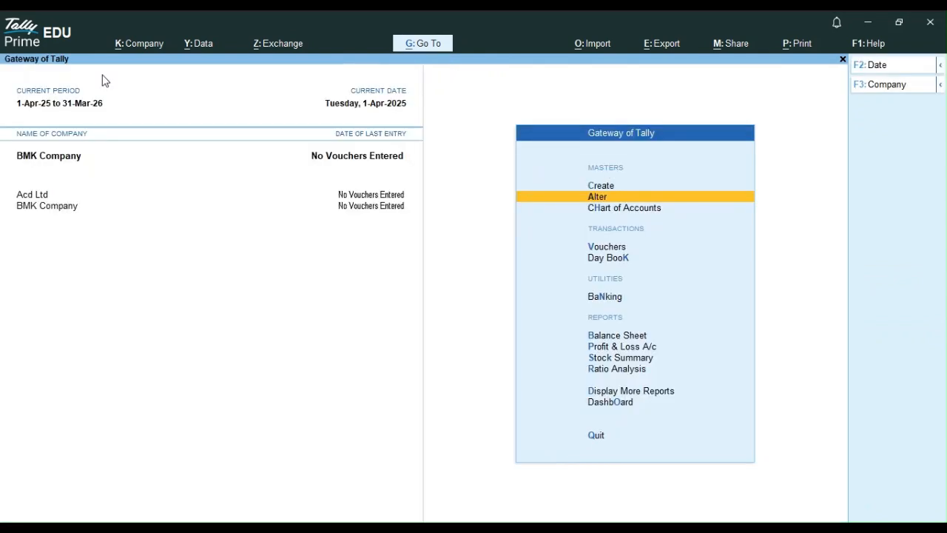
# Open the creation form for a new stock category from the inventory masters.
pyautogui.press('Up')
pyautogui.press('Return')
pyautogui.press('Down')
pyautogui.press('Down')
pyautogui.press('Down')
pyautogui.press('Down')
pyautogui.press('Down')
pyautogui.press('Down')
pyautogui.press('Down')
pyautogui.press('Down')
pyautogui.press('Down')
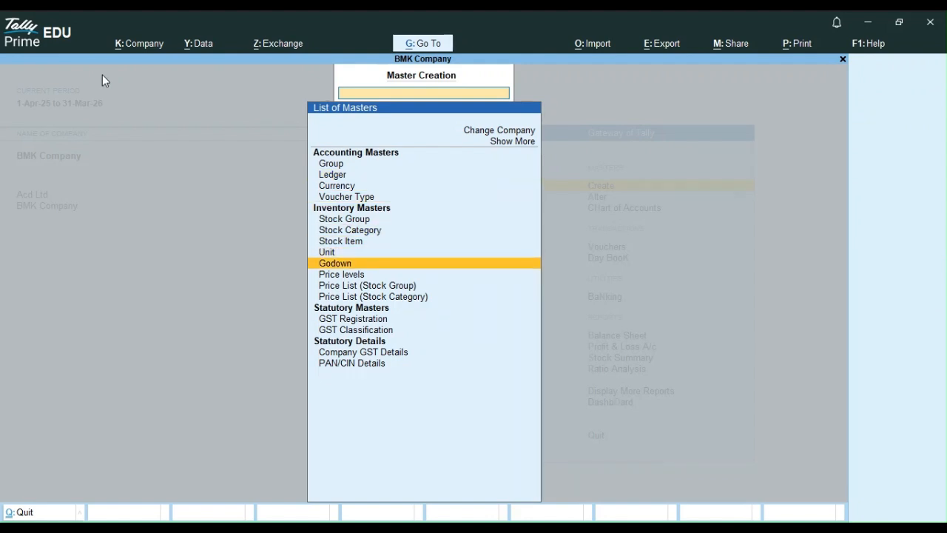
pyautogui.press('Up')
pyautogui.press('Up')
pyautogui.press('Up')
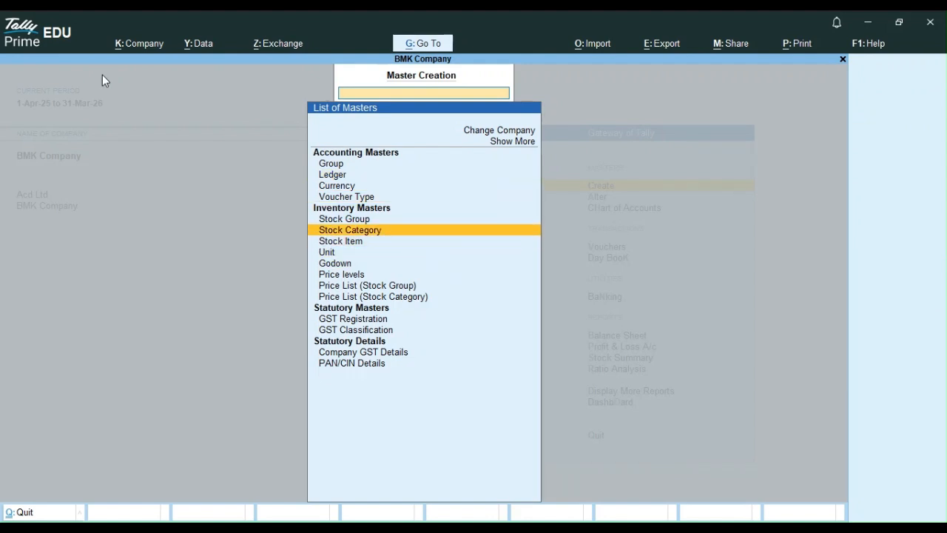
pyautogui.press('Return')
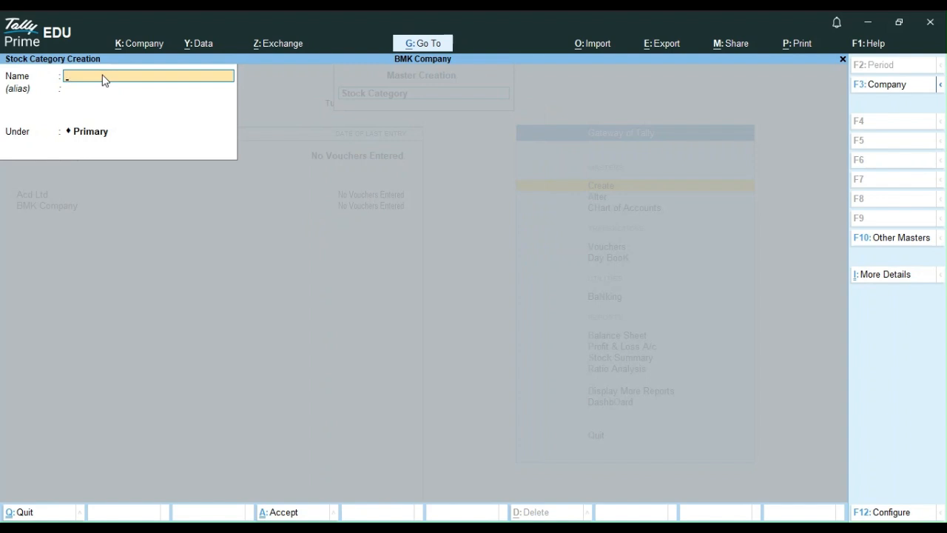
pyautogui.write('High')
pyautogui.hotkey('ctrl', 'BackSpace')
pyautogui.write('Log')
pyautogui.press('BackSpace')
pyautogui.write('w')
pyautogui.hotkey('ctrl', 'BackSpace')
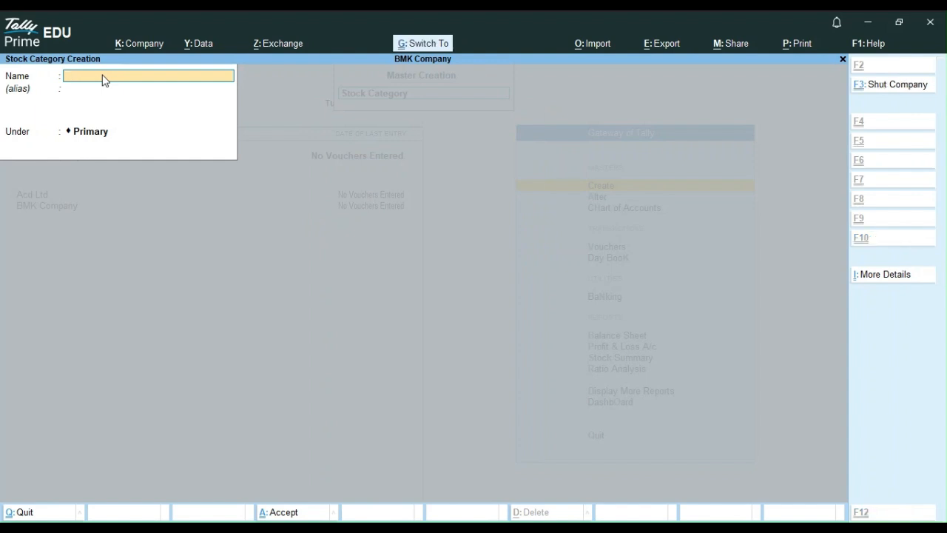
# Create a stock category named Classmate under Primary and leave the creation form.
pyautogui.write('Classmate')
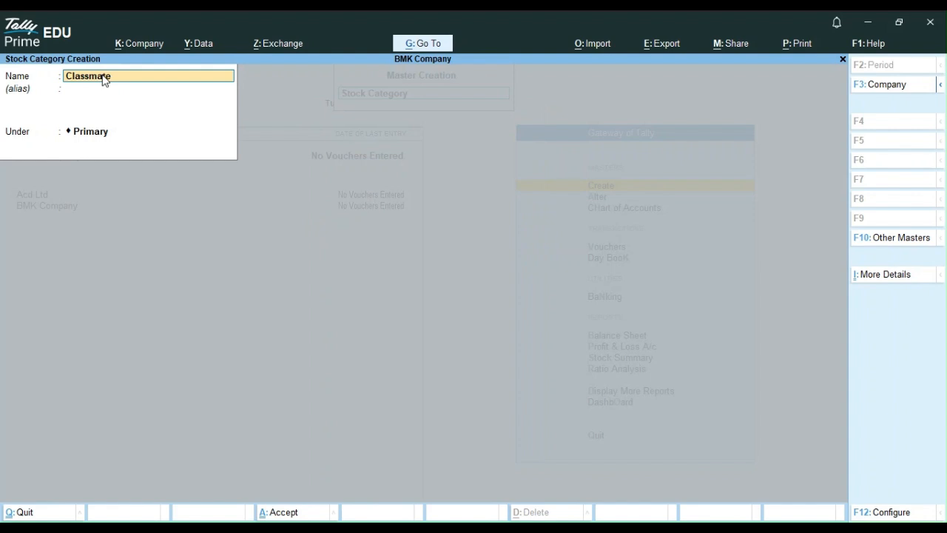
pyautogui.hotkey('ctrl', 'a')
pyautogui.press('Escape')
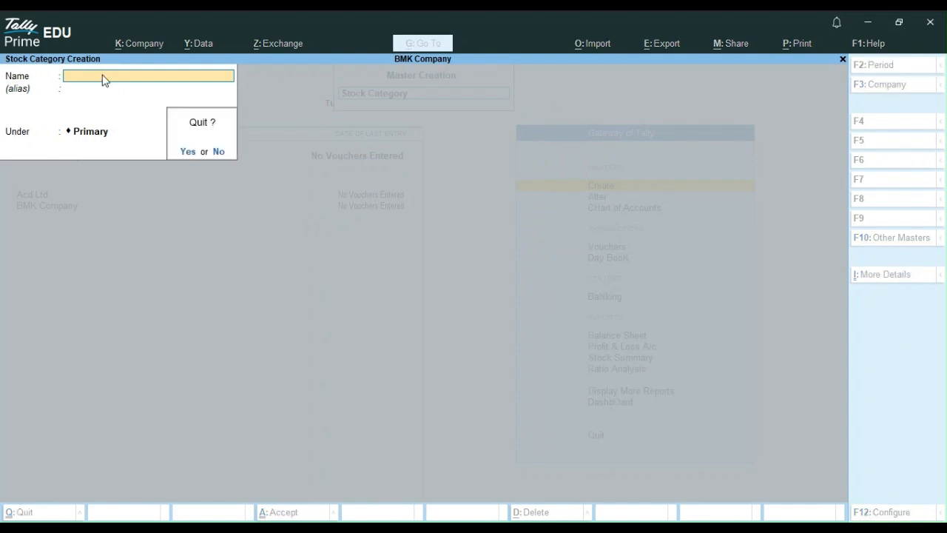
# Quit the stock category creation form and open the creation form for a new unit.
pyautogui.press('Return')
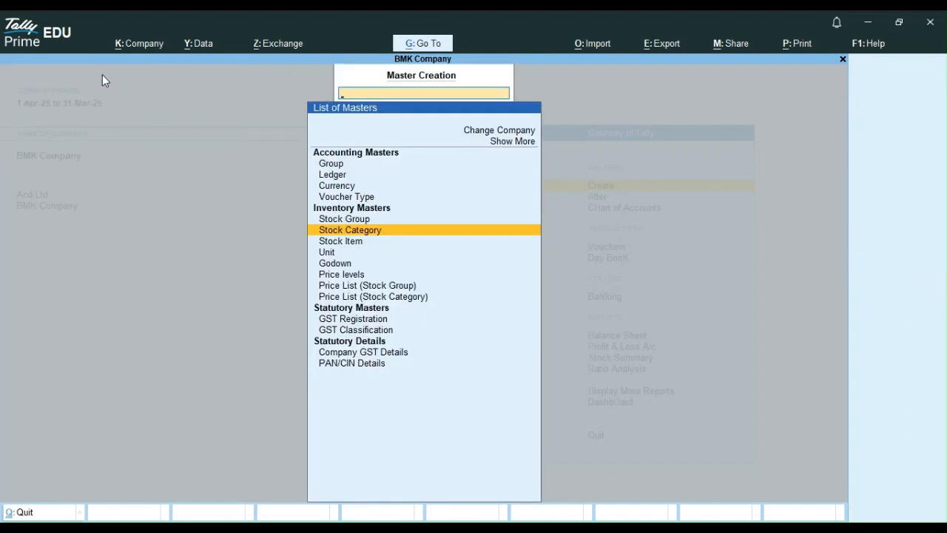
pyautogui.press('Down')
pyautogui.press('Down')
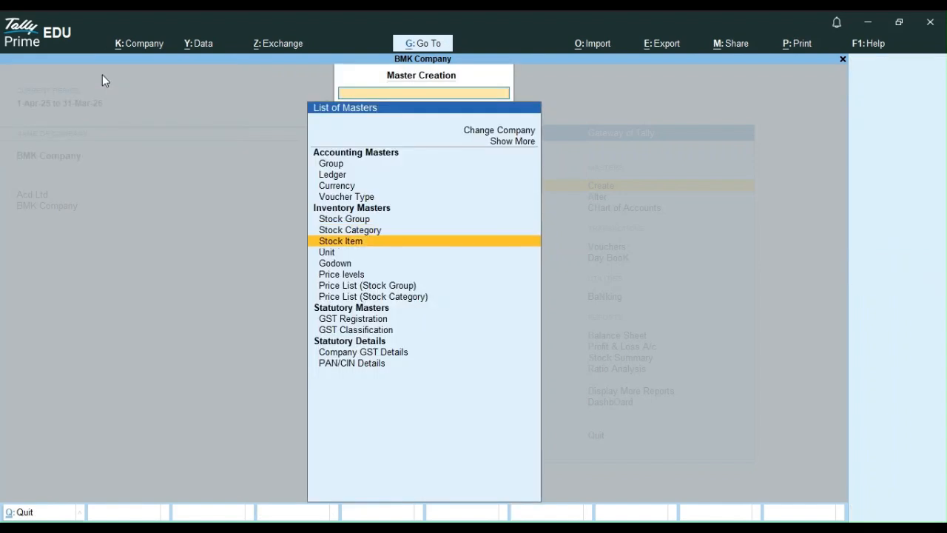
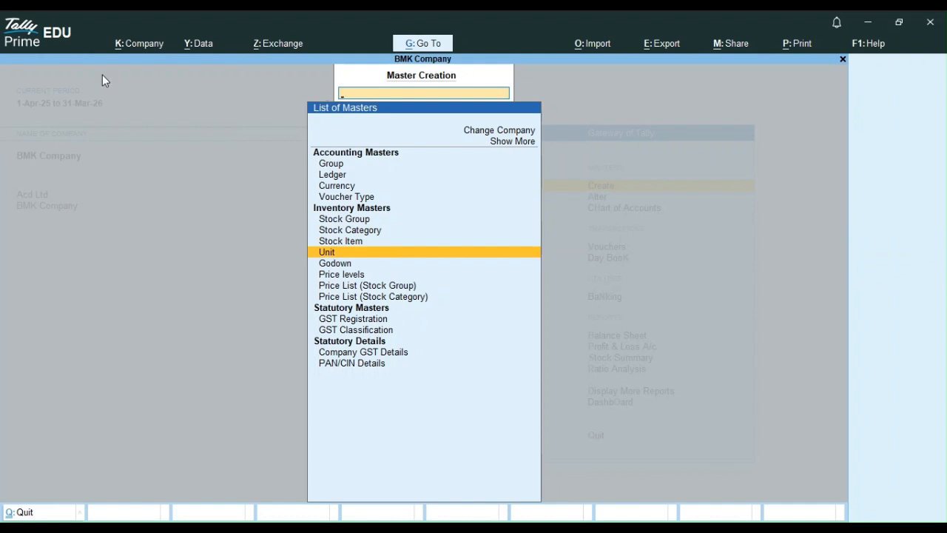
pyautogui.press('Return')
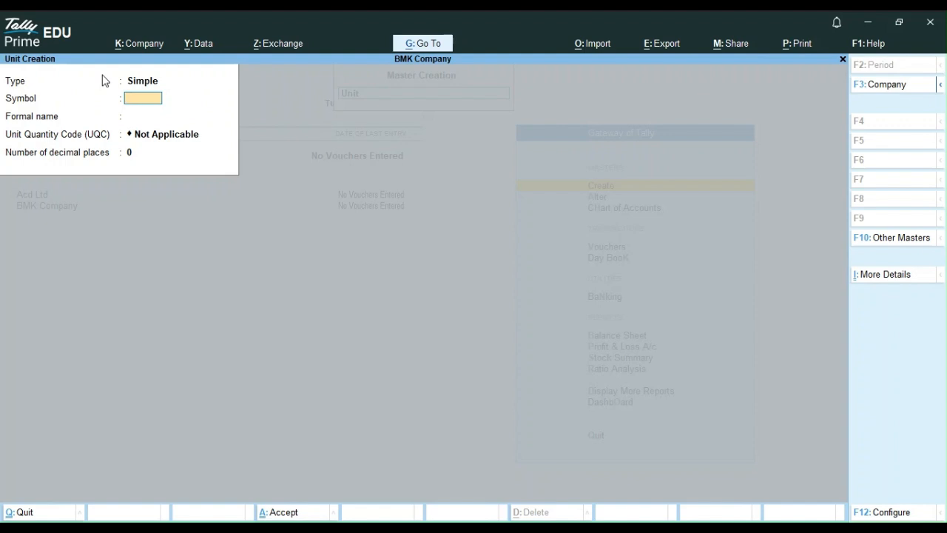
# Create a simple unit with symbol pcs, unit quantity code PCS-PIECES and 0 decimal places.
pyautogui.write('pc')
pyautogui.press('Return')
pyautogui.press('Return')
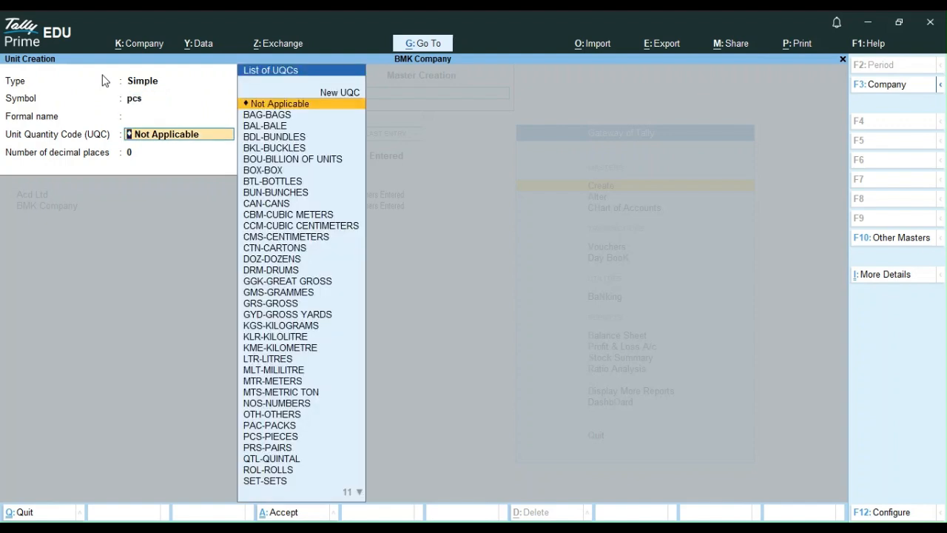
pyautogui.click(282, 193)
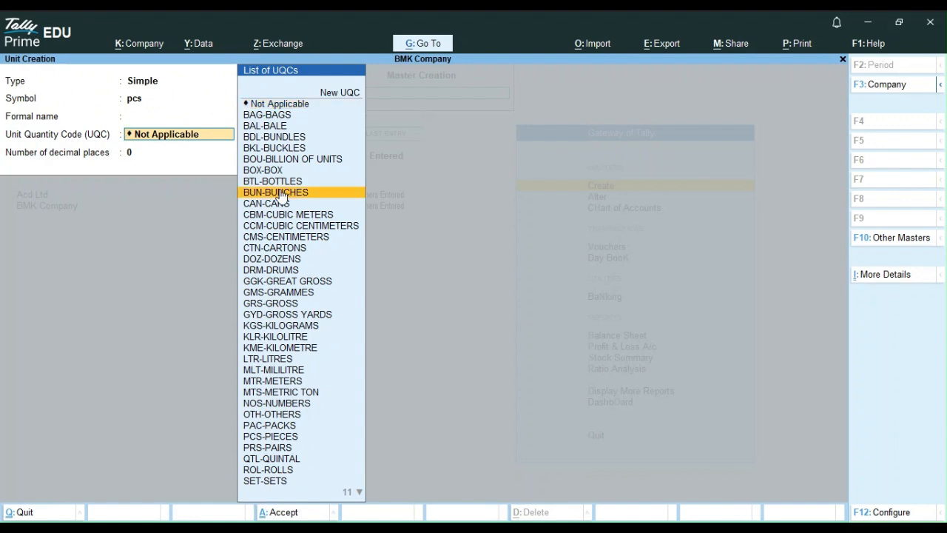
pyautogui.write('p')
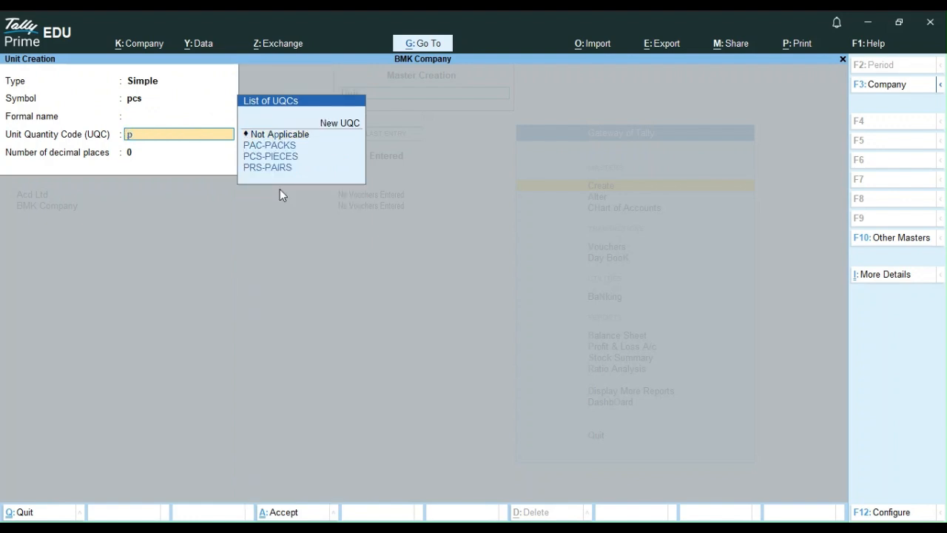
pyautogui.press('Down')
pyautogui.press('Return')
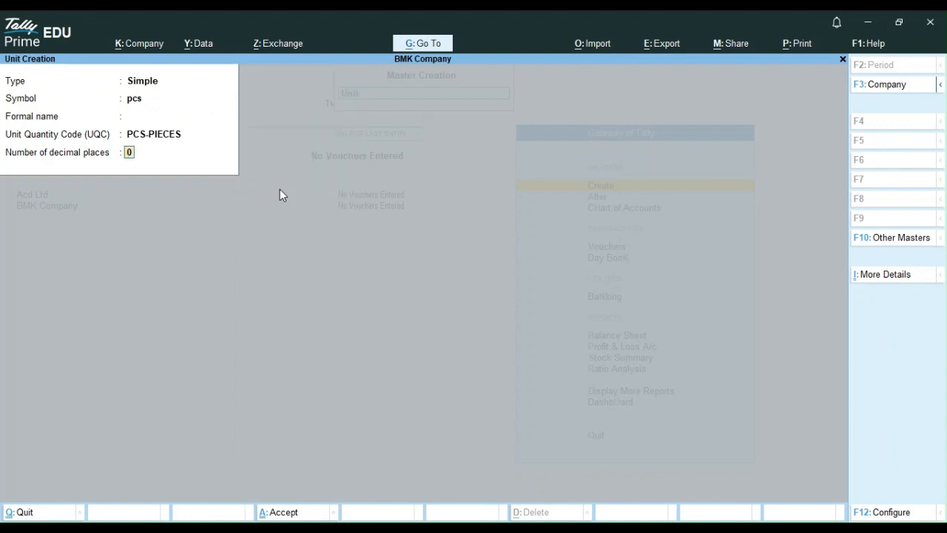
pyautogui.press('Return')
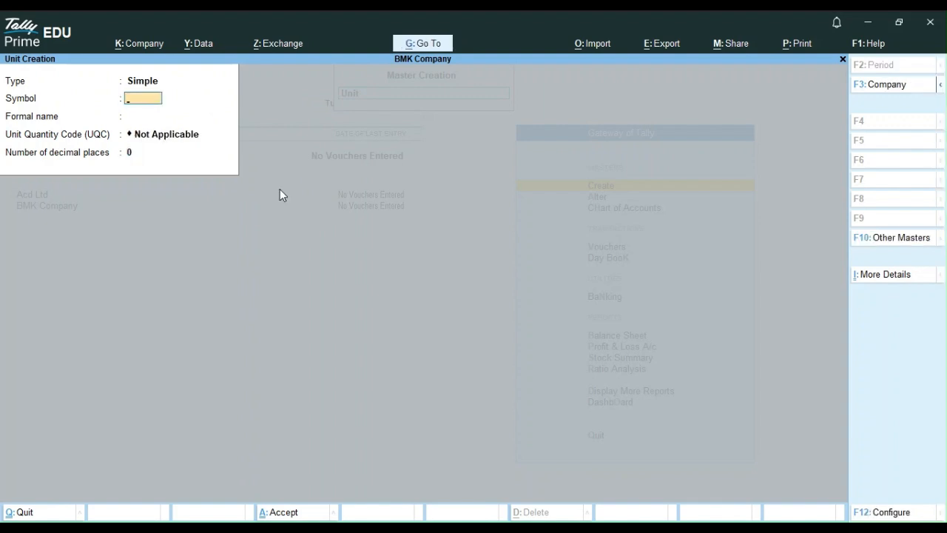
# Create a simple unit with symbol pac, unit quantity code PAC-PACKS and 0 decimal places.
pyautogui.write('pac')
pyautogui.press('Return')
pyautogui.press('Return')
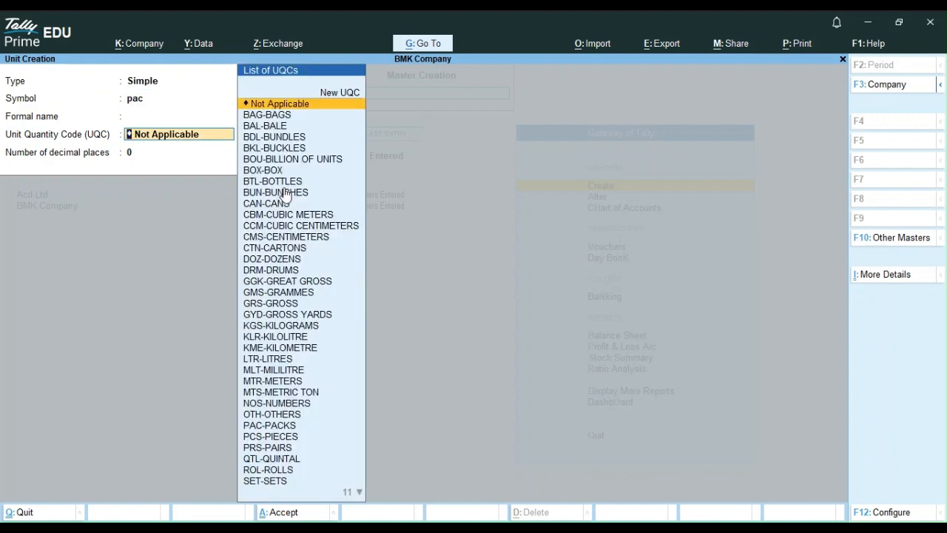
pyautogui.write('p')
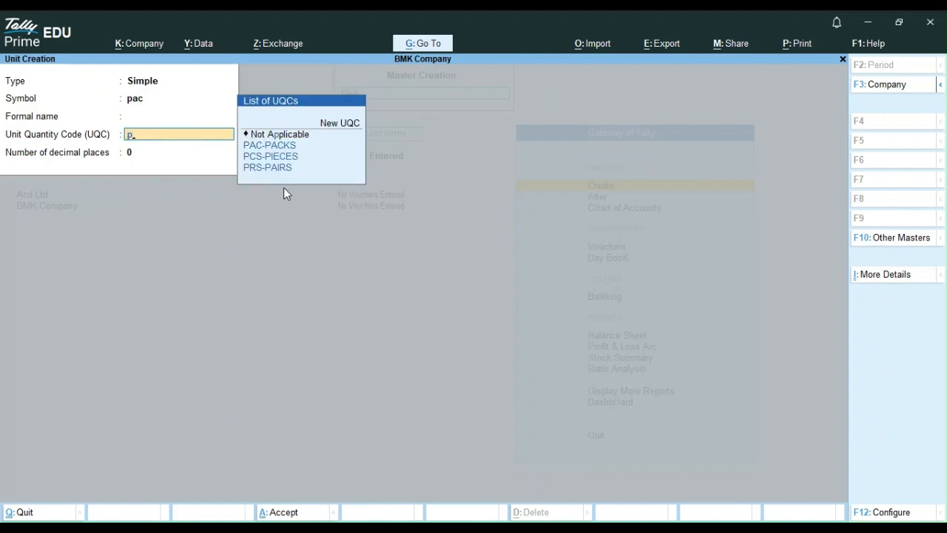
pyautogui.press('Down')
pyautogui.press('Return')
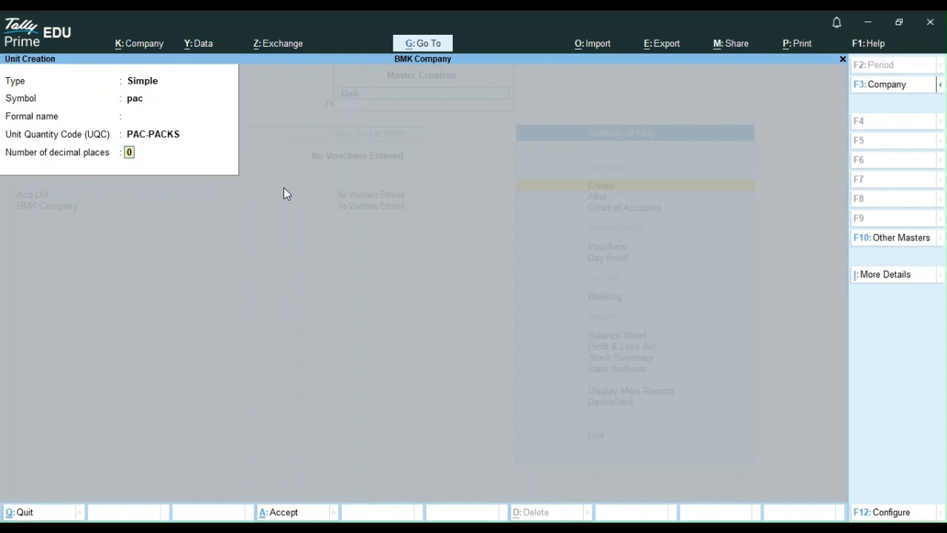
pyautogui.hotkey('ctrl', 'a')
# Create a simple unit with symbol btl, unit quantity code Not Applicable and 0 decimal places.
pyautogui.write('btl')
pyautogui.press('Return')
pyautogui.press('Return')
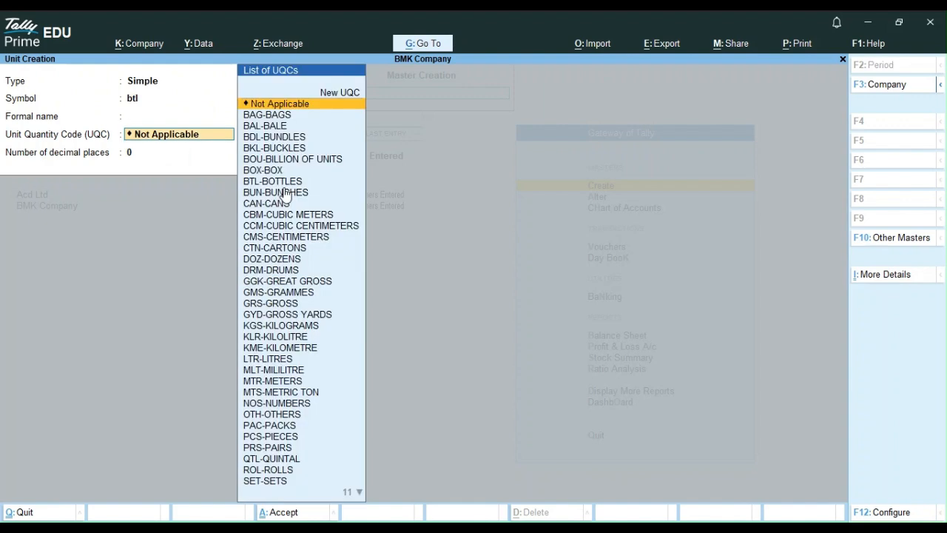
pyautogui.press('Right')
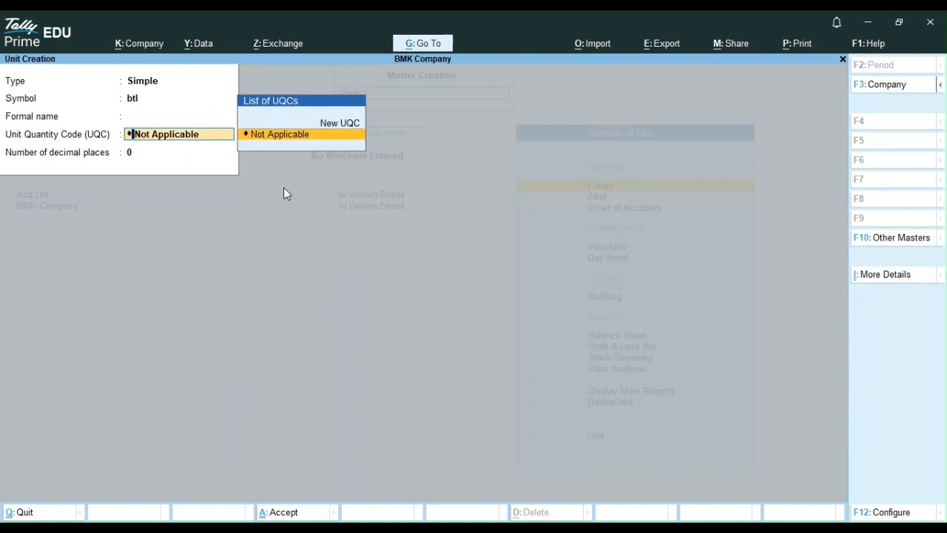
pyautogui.press('Return')
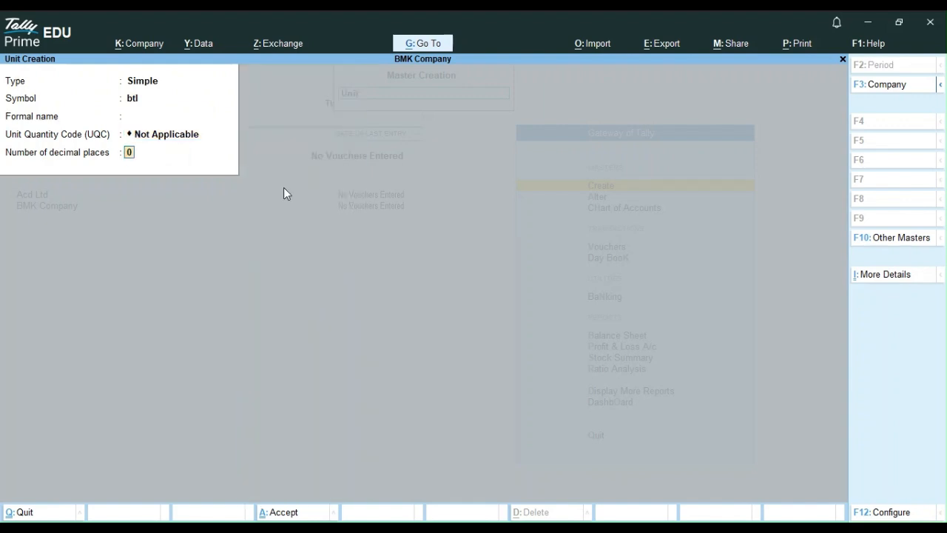
pyautogui.press('Return')
pyautogui.press('Return')
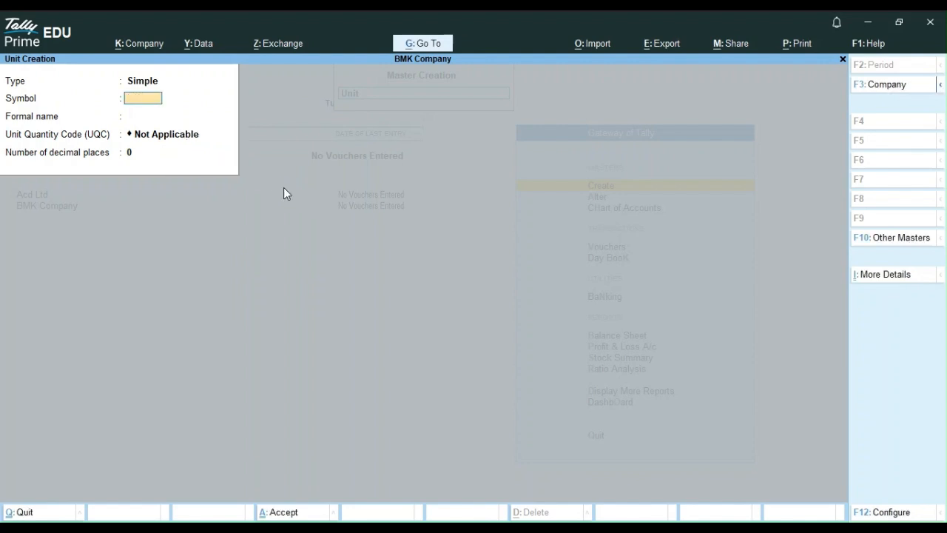
# Try to create another unit with the symbol btl.
pyautogui.write('btl')
pyautogui.press('Return')
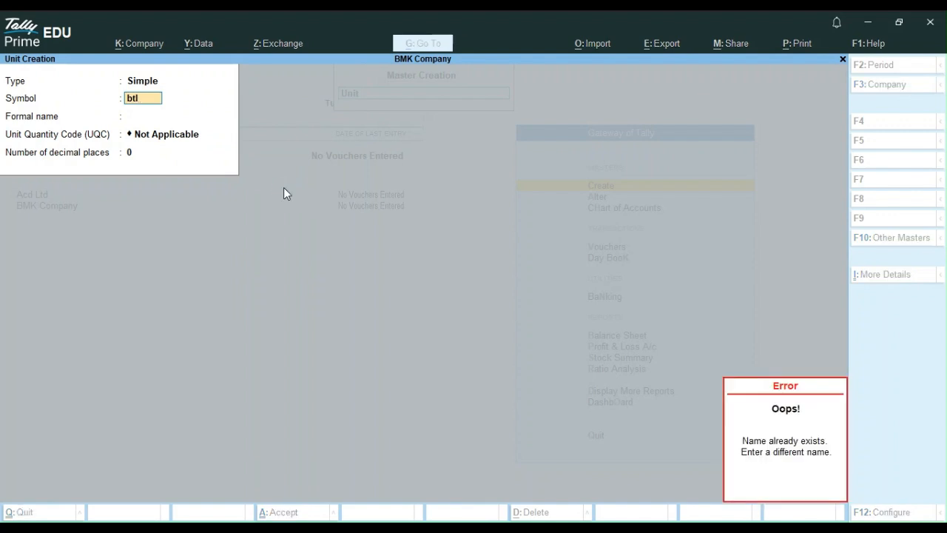
pyautogui.press('Escape')
pyautogui.press('Escape')
# Quit the unit creation form and open the creation form for a new godown.
pyautogui.press('Escape')
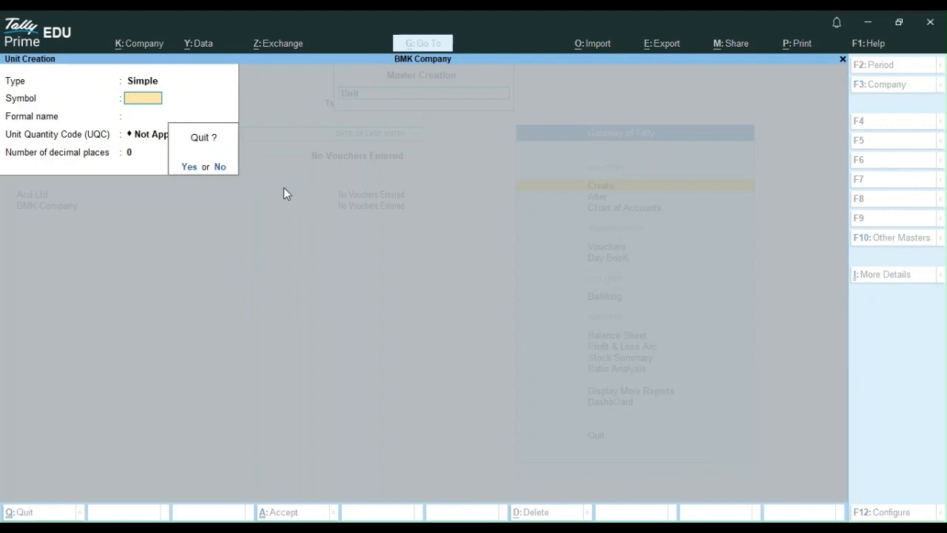
pyautogui.press('y')
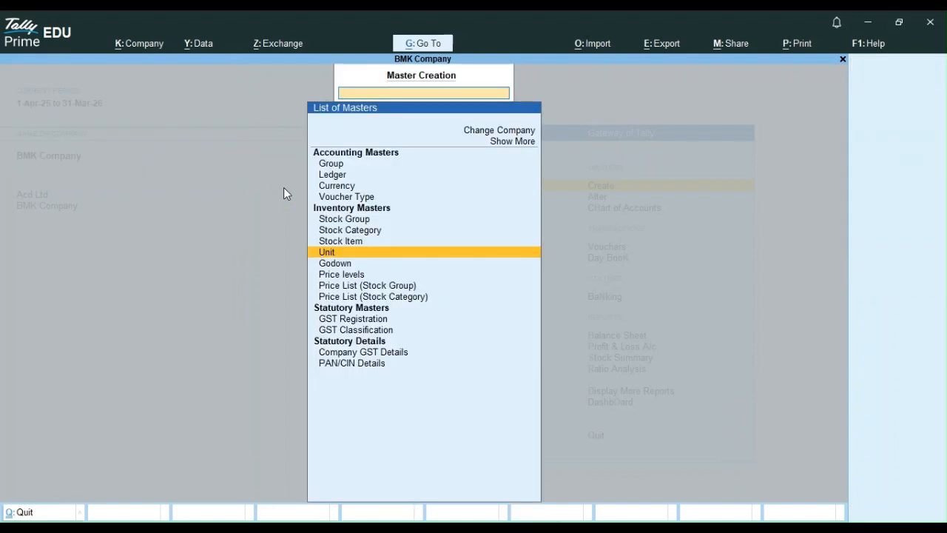
pyautogui.press('Down')
pyautogui.press('Down')
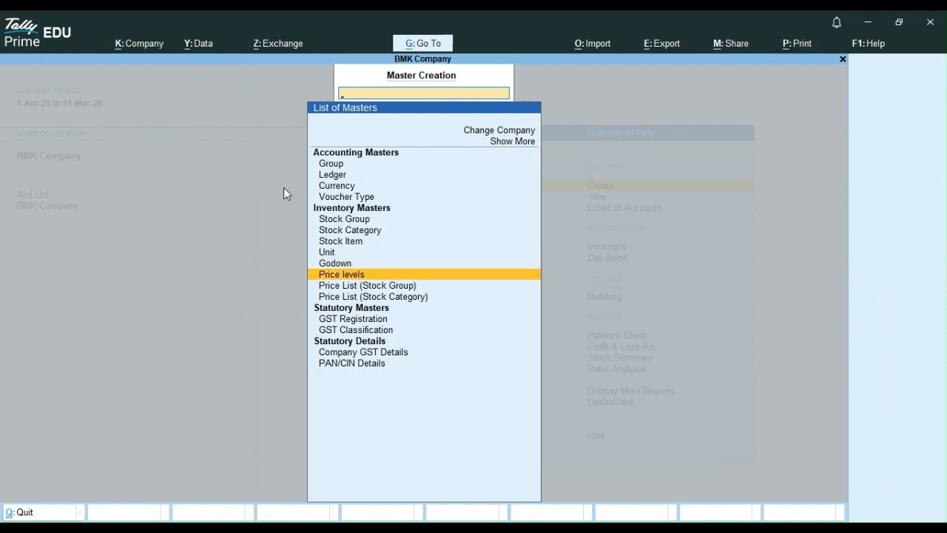
pyautogui.press('Up')
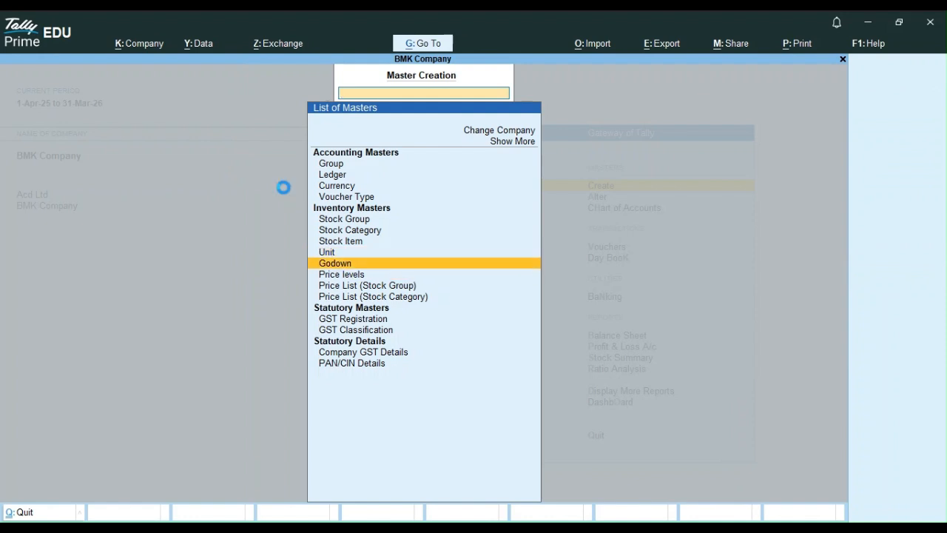
pyautogui.press('Return')
pyautogui.press('Return')
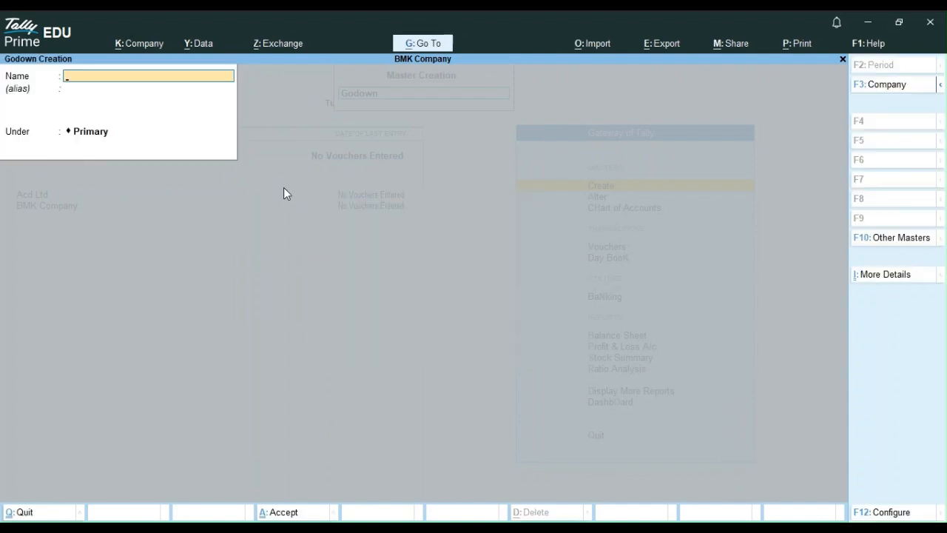
# Create a godown named Katra under Primary and quit the creation form.
pyautogui.write('Katlra')
pyautogui.press('Return')
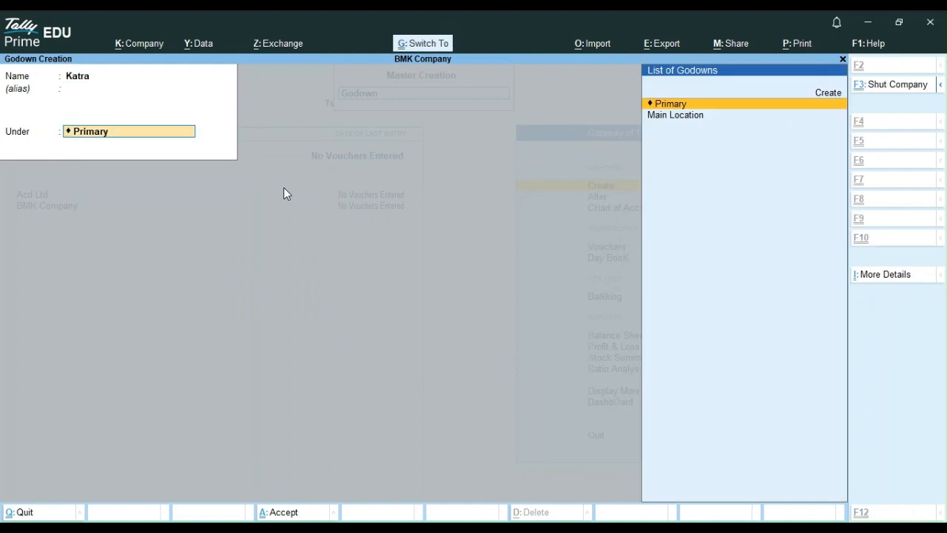
pyautogui.hotkey('ctrl', 'a')
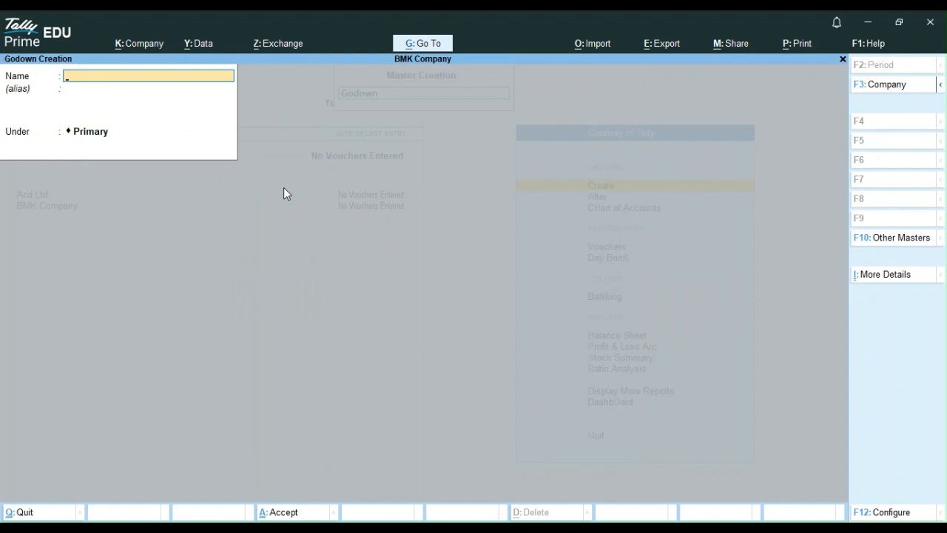
pyautogui.press('Escape')
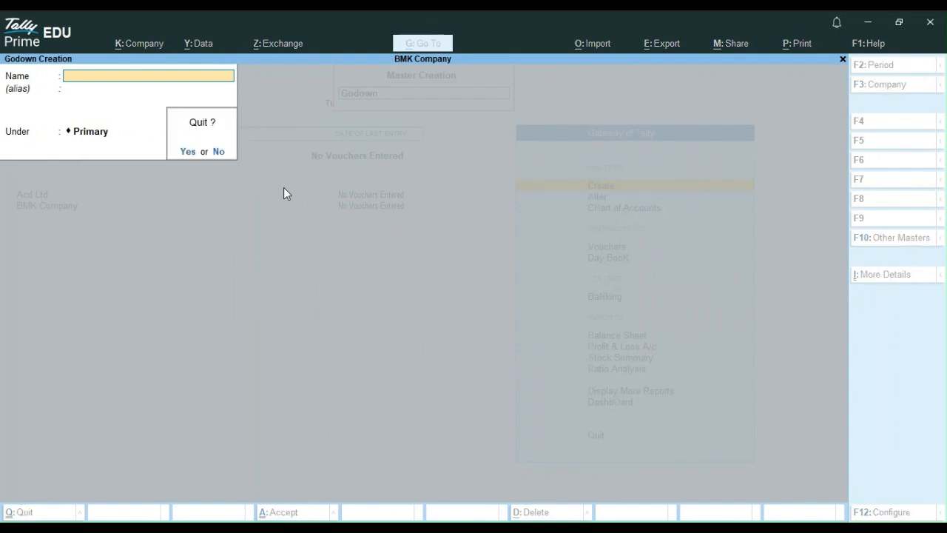
pyautogui.press('y')
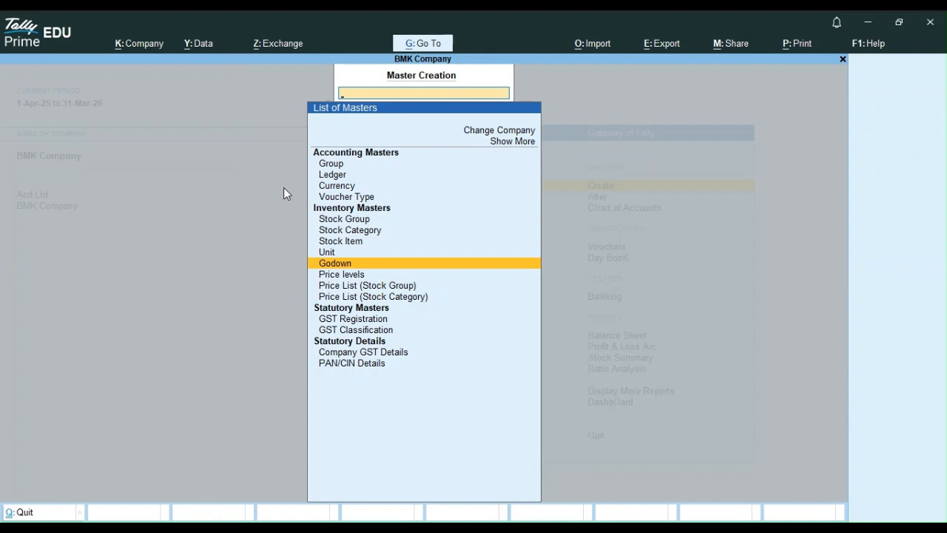
# Start a new stock item named Big Ex. Book under the BOOK group with pcs as its unit.
pyautogui.press('Up')
pyautogui.press('Up')
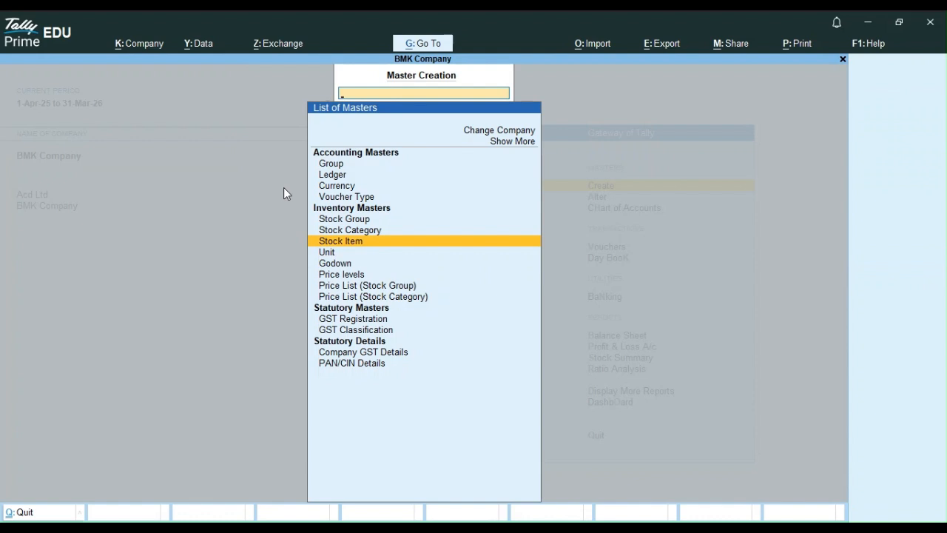
pyautogui.press('Return')
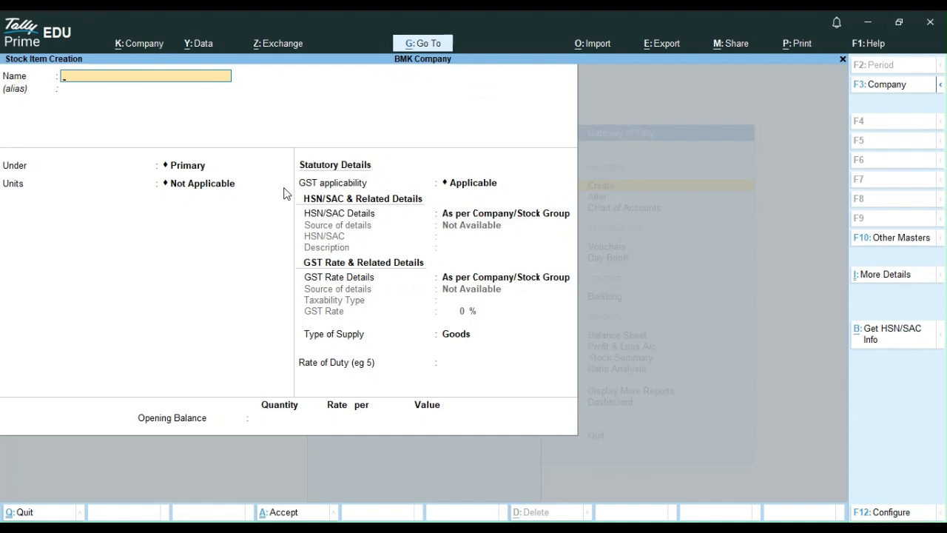
pyautogui.write('Big Ex. Book')
pyautogui.press('Return')
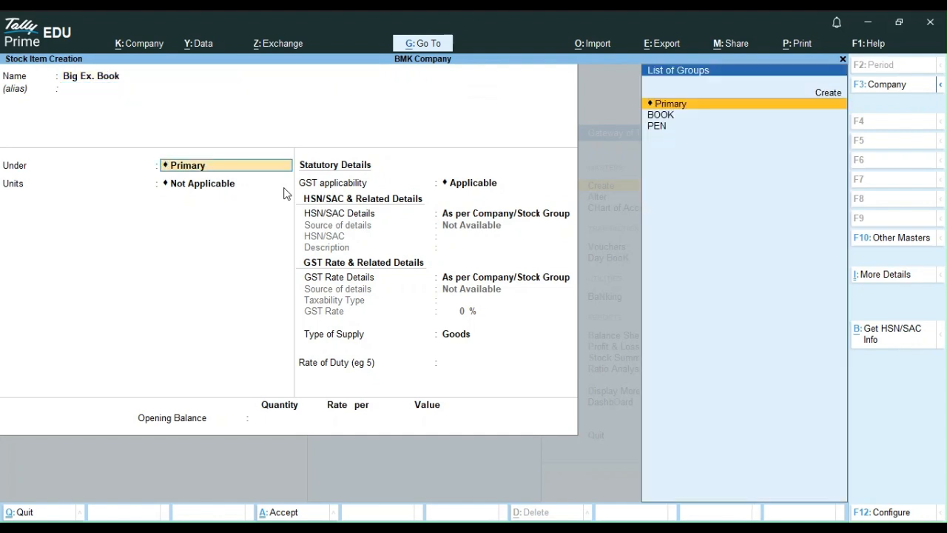
pyautogui.press('Down')
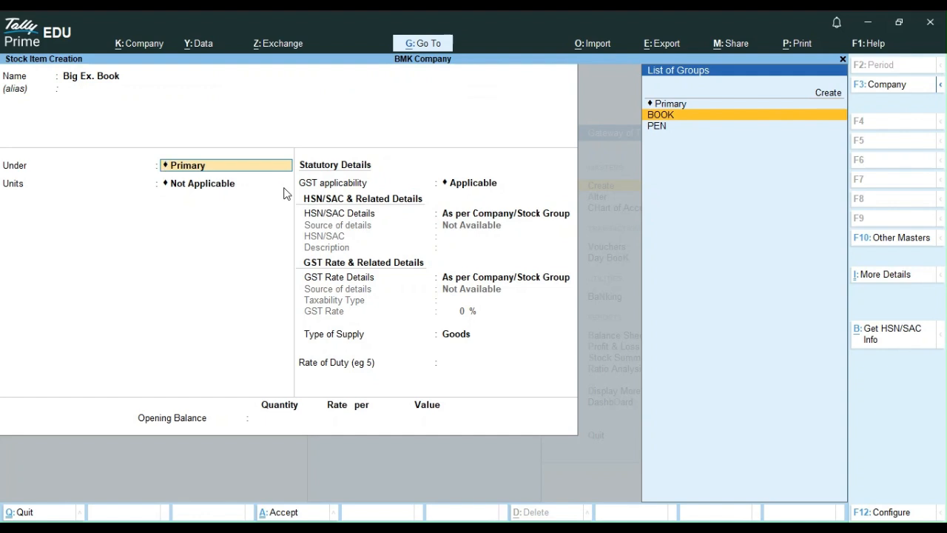
pyautogui.press('Return')
pyautogui.press('Down')
pyautogui.press('Down')
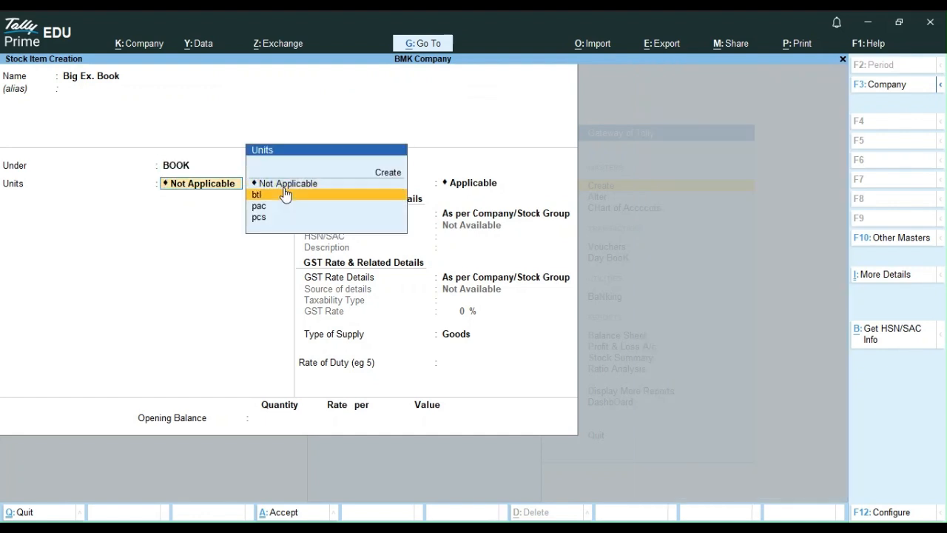
pyautogui.press('Down')
pyautogui.press('Return')
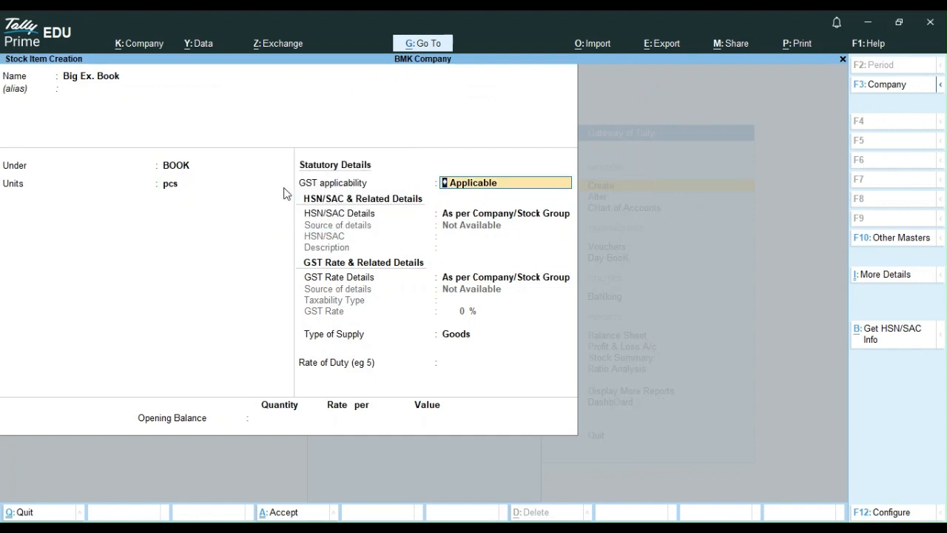
# Keep the item's default GST and HSN/SAC settings with supply type Goods, and set the rate of duty to 0.
pyautogui.press('Return')
pyautogui.press('Return')
pyautogui.press('Return')
pyautogui.press('Return')
pyautogui.press('Return')
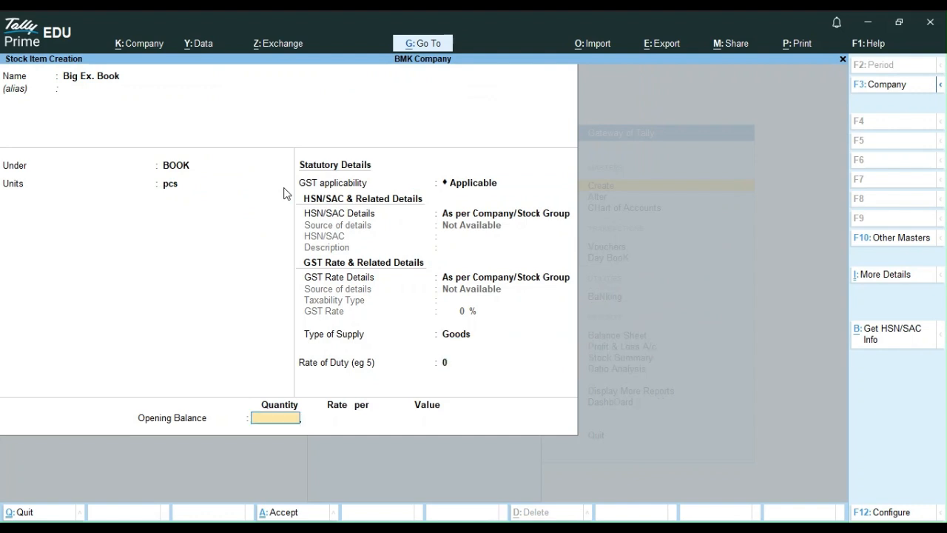
# Enter an opening balance quantity of 2100 pcs for Big Ex. Book and proceed to its godown allocation.
pyautogui.write('1')
pyautogui.press('BackSpace')
pyautogui.write('2100')
pyautogui.press('Return')
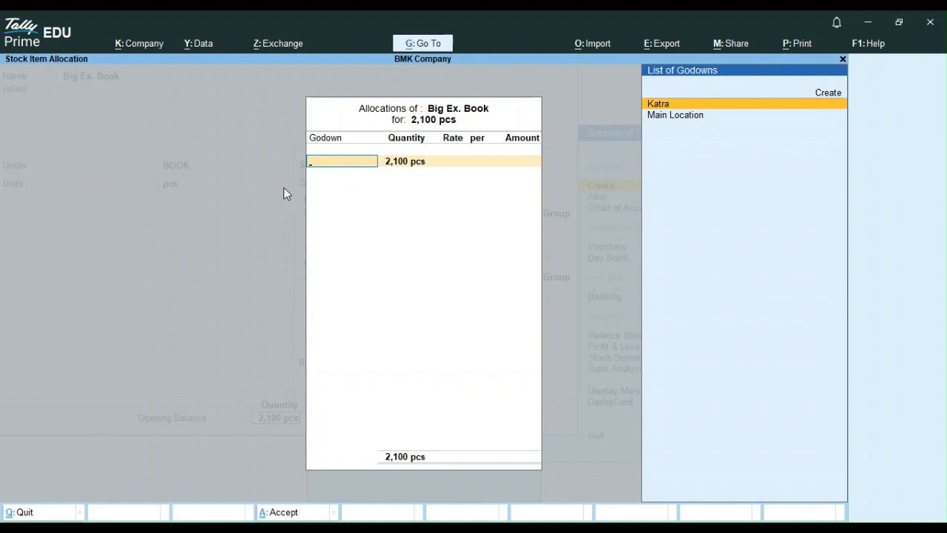
# Allocate 1,500 pcs of Big Ex. Book to the Katra godown at a rate of 40 per pcs.
pyautogui.press('Return')
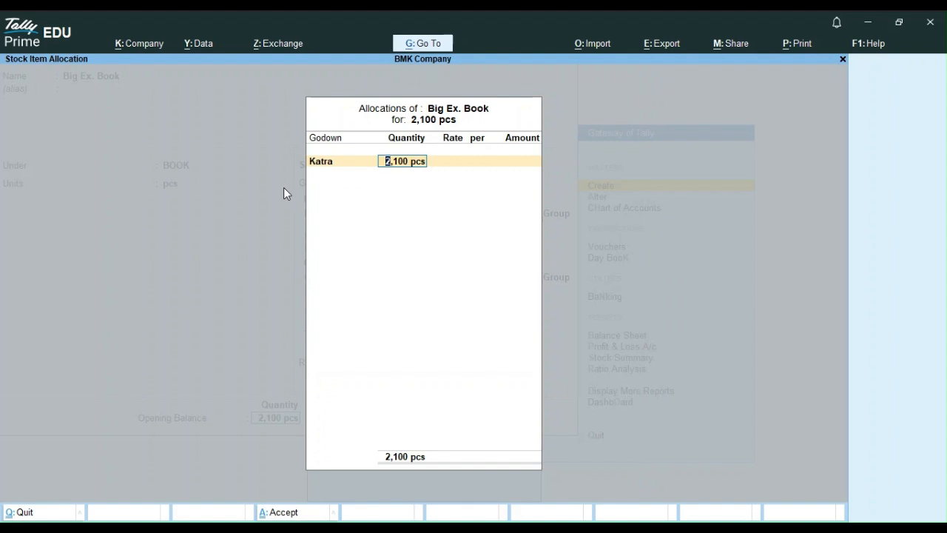
pyautogui.write('1500')
pyautogui.press('Return')
pyautogui.write('40')
pyautogui.press('Return')
pyautogui.press('Return')
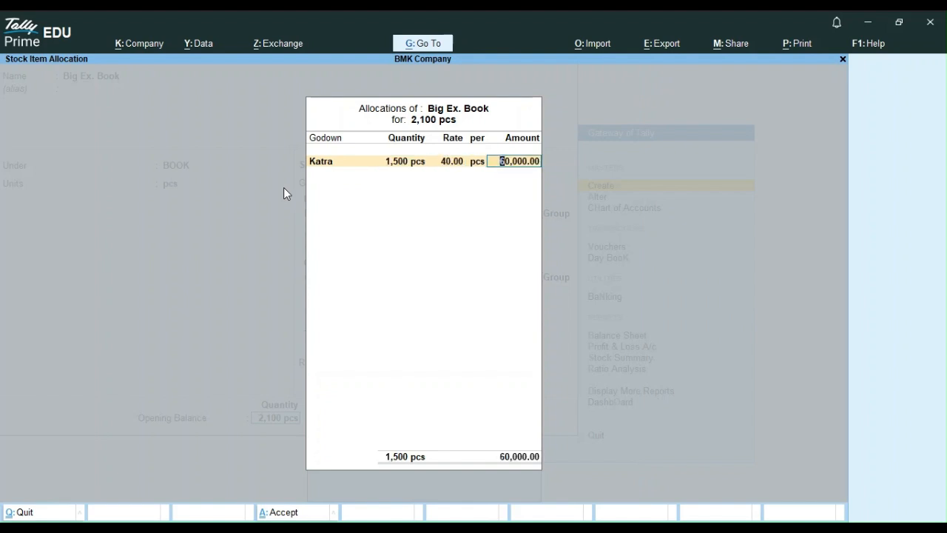
pyautogui.press('Return')
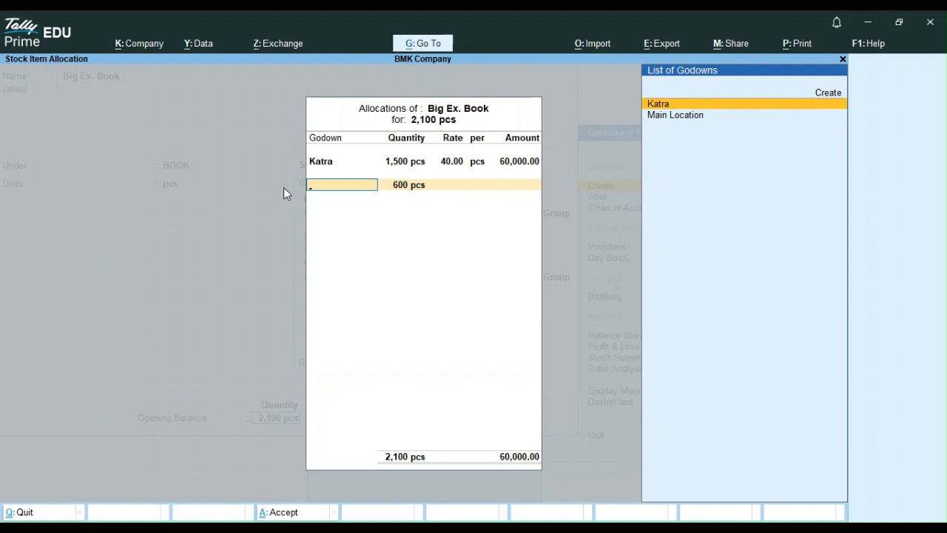
# Create a godown named Civil Lines under Primary from within the allocation's second row.
pyautogui.press('Up')
pyautogui.press('Return')
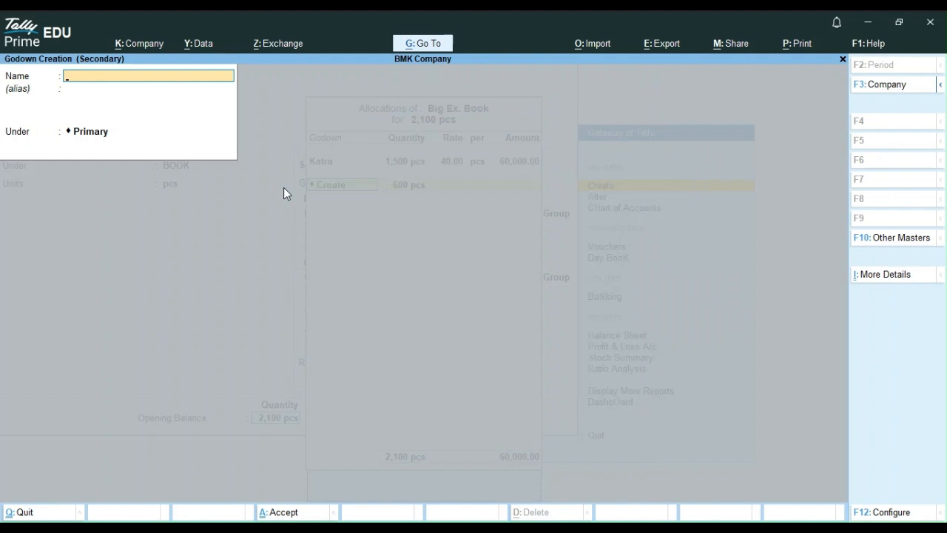
pyautogui.write('Civil Lines')
pyautogui.press('Return')
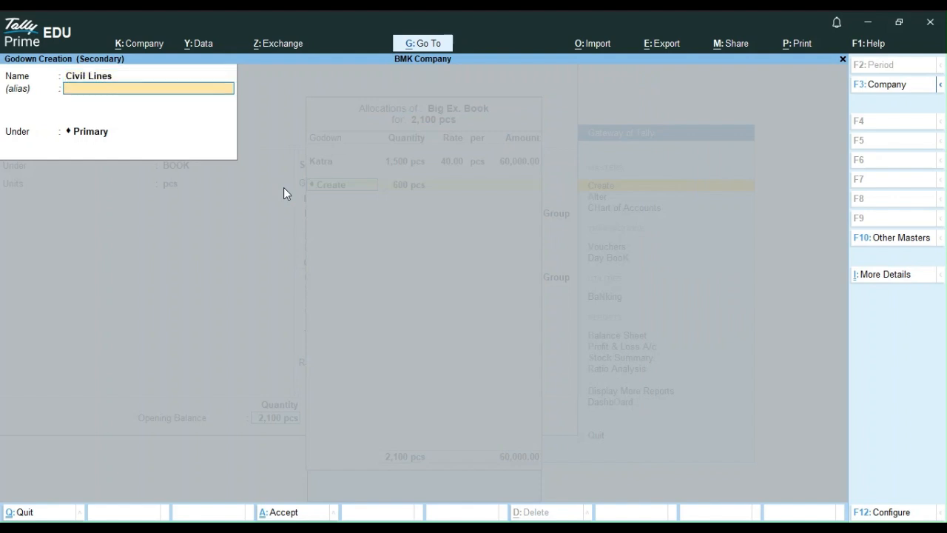
pyautogui.press('Return')
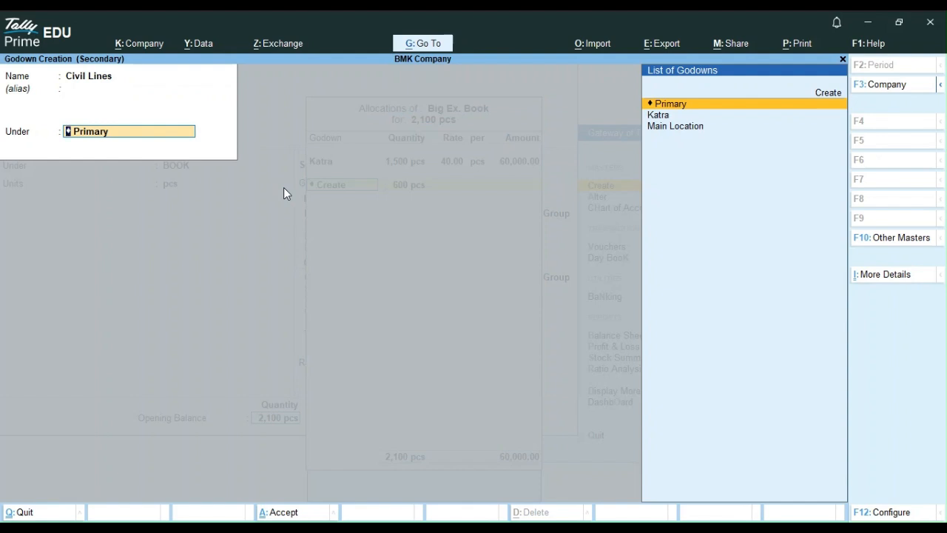
pyautogui.press('ctrl')
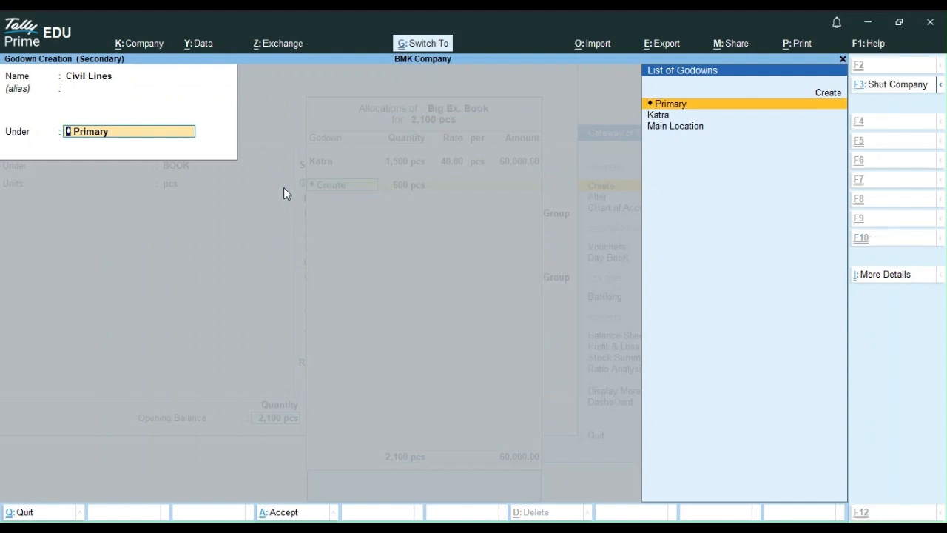
pyautogui.hotkey('ctrl', 'a')
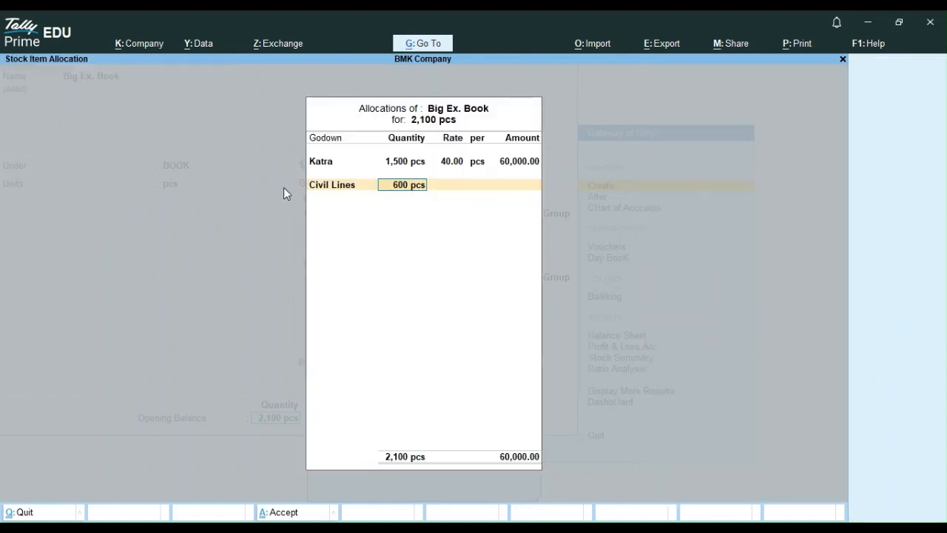
# Allocate the remaining 600 pcs to Civil Lines at a rate of 40 per pcs and save the Big Ex. Book item.
pyautogui.press('Return')
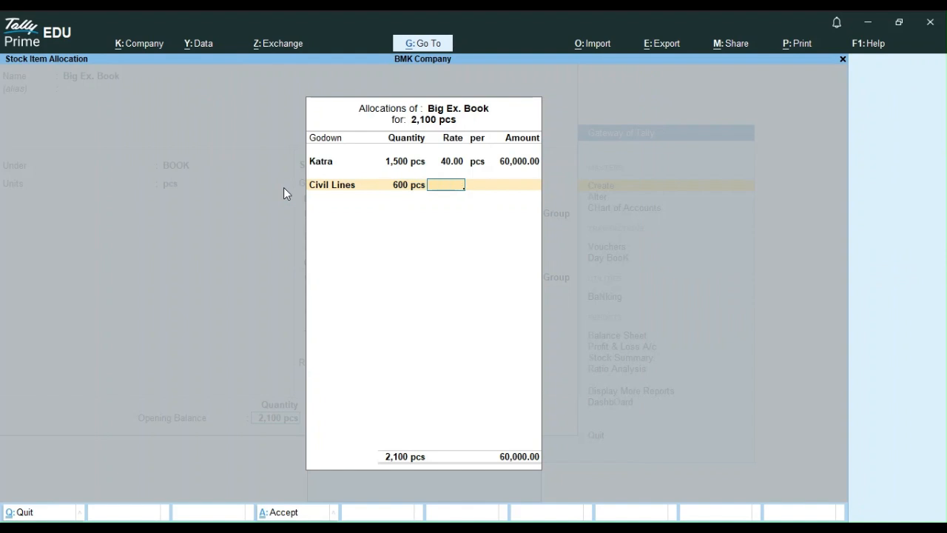
pyautogui.write('40')
pyautogui.press('Return')
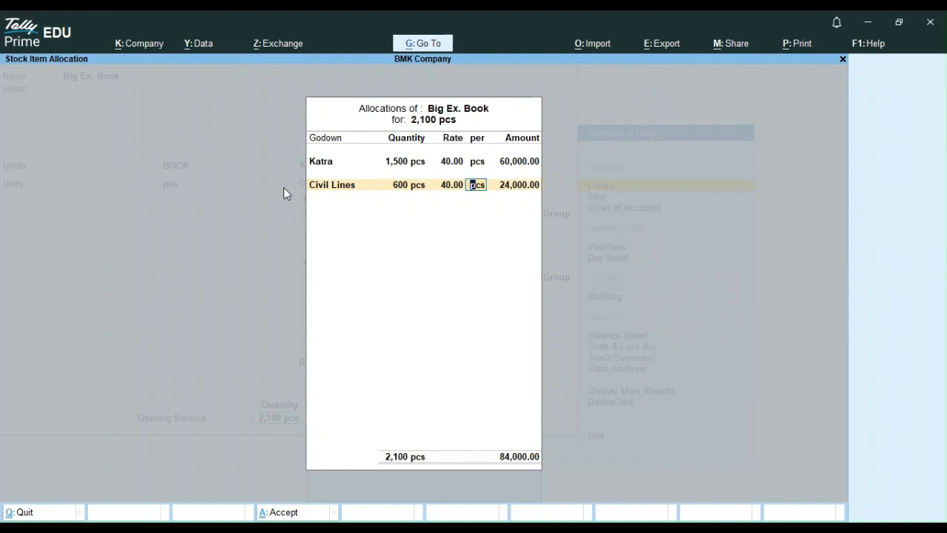
pyautogui.press('Return')
pyautogui.hotkey('ctrl', 'a')
pyautogui.press('y')
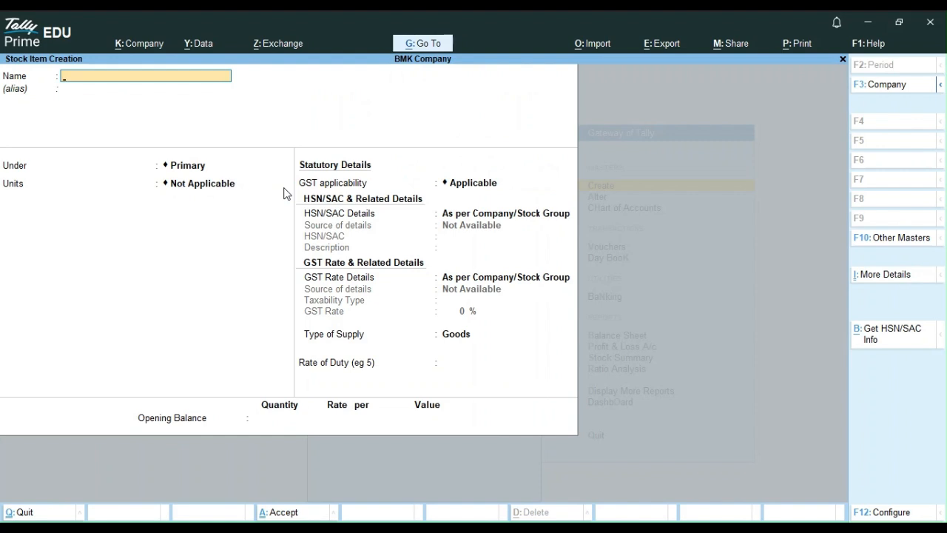
# Start a new stock item named Medium Ex Book under the BOOK group with pcs as its unit.
pyautogui.write('J')
pyautogui.press('BackSpace')
pyautogui.write('Me')
pyautogui.press('BackSpace')
pyautogui.press('BackSpace')
pyautogui.write('edium')
pyautogui.press('Return')
pyautogui.press('BackSpace')
pyautogui.write('Ex Book')
pyautogui.press('Return')
pyautogui.press('Return')
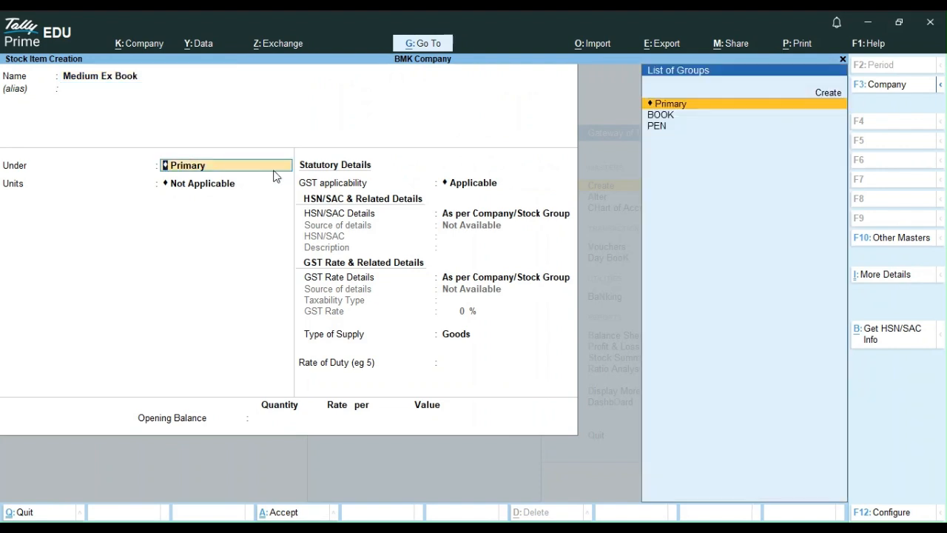
pyautogui.press('Down')
pyautogui.press('Return')
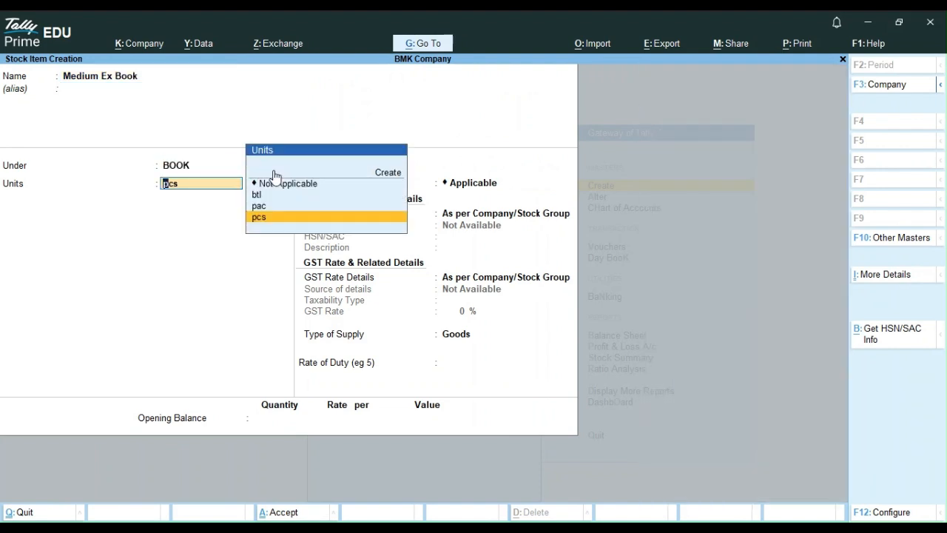
pyautogui.press('Return')
# Keep Medium Ex Book's default GST, HSN/SAC and Goods supply settings with rate of duty 0, and save it without an opening balance.
pyautogui.press('Return')
pyautogui.press('Return')
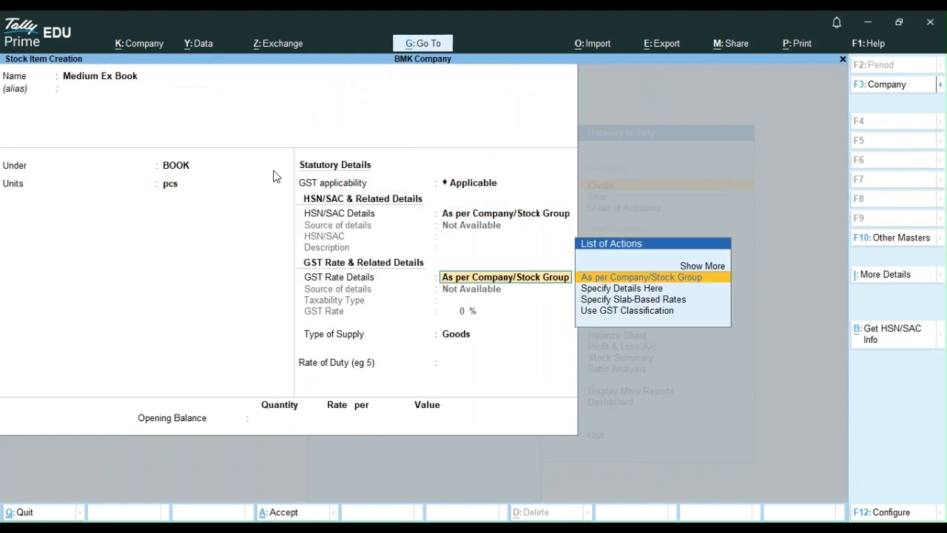
pyautogui.press('Return')
pyautogui.press('Return')
pyautogui.press('Return')
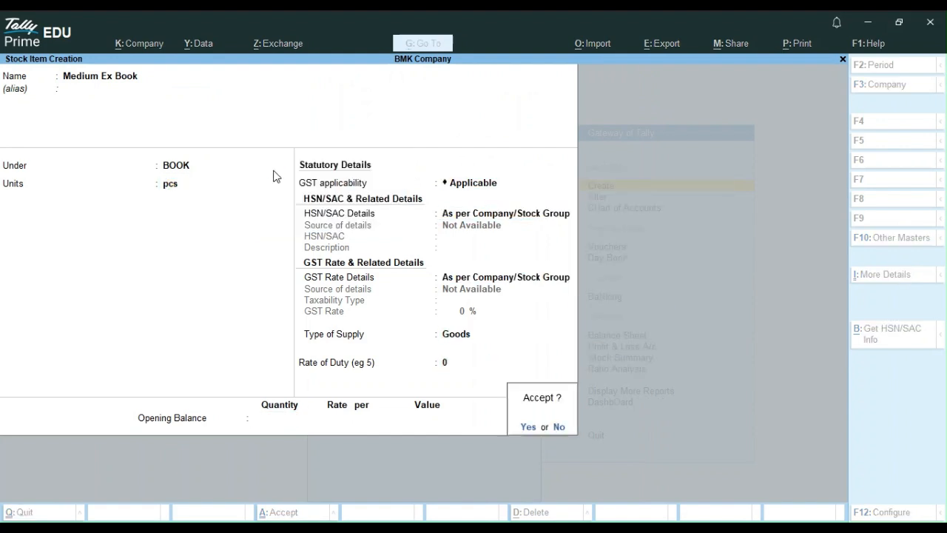
pyautogui.press('y')
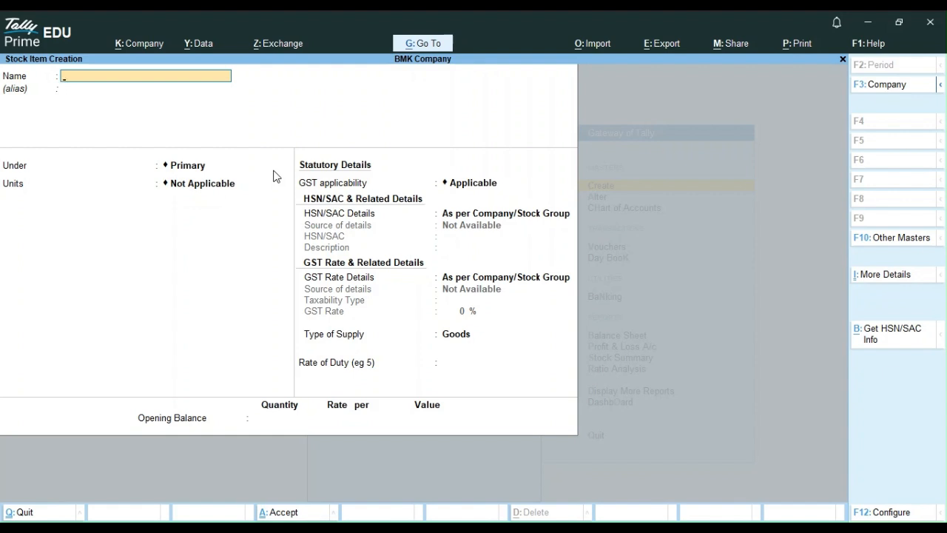
# Quit the stock item creation form and return to the Gateway of Tally.
pyautogui.press('ctrl')
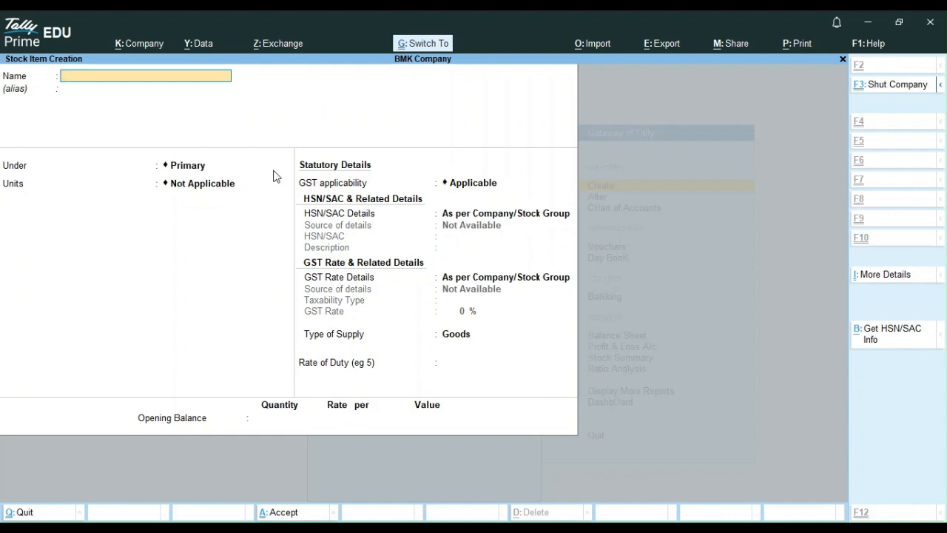
pyautogui.press('ctrl')
pyautogui.hotkey('ctrl', 'q')
pyautogui.press('y')
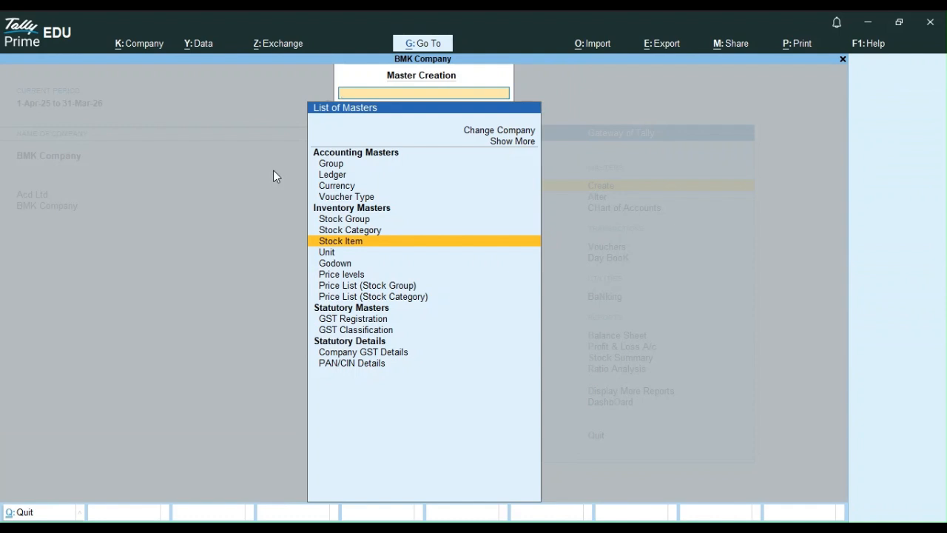
pyautogui.press('Escape')
# Open the stock item Medium Ex Book for alteration.
pyautogui.press('Down')
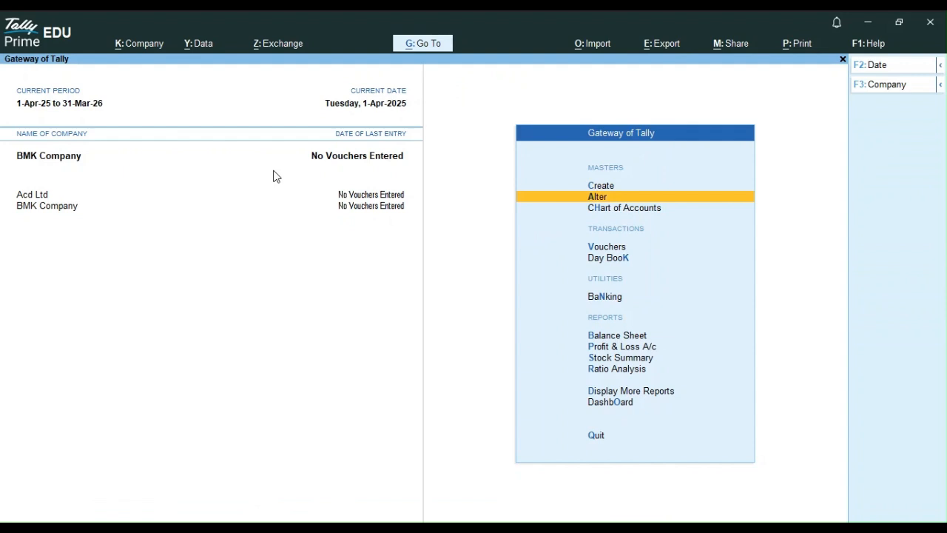
pyautogui.press('Return')
pyautogui.press('Down')
pyautogui.press('Down')
pyautogui.press('Down')
pyautogui.press('Down')
pyautogui.press('Down')
pyautogui.press('Down')
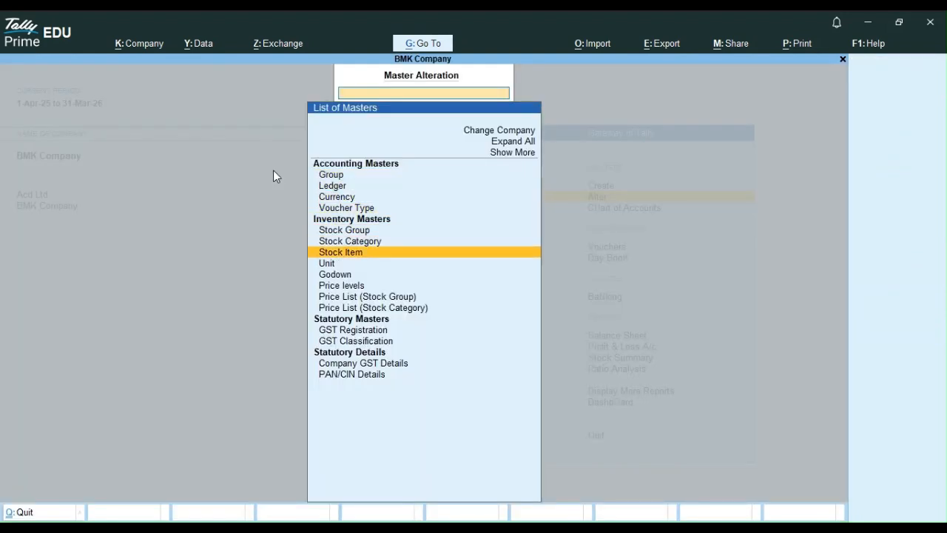
pyautogui.press('Return')
pyautogui.press('Down')
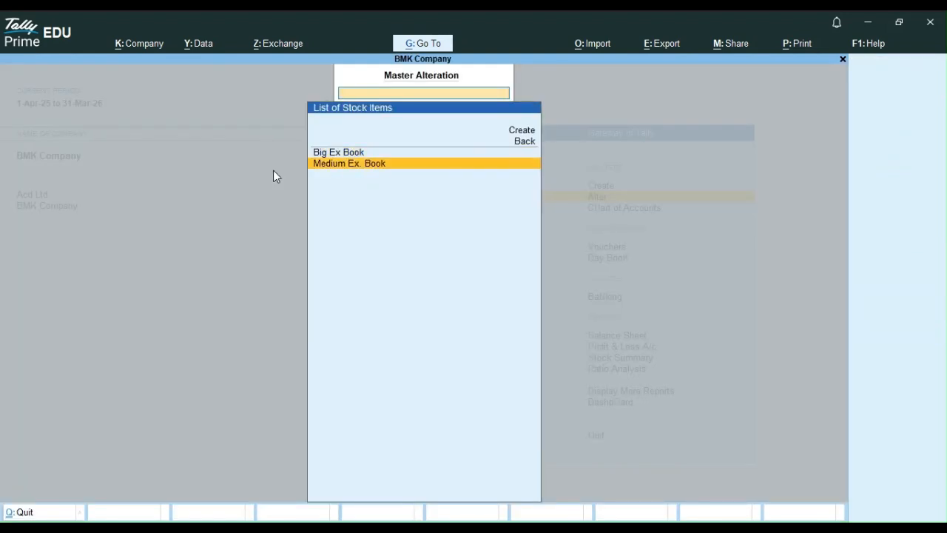
pyautogui.press('Return')
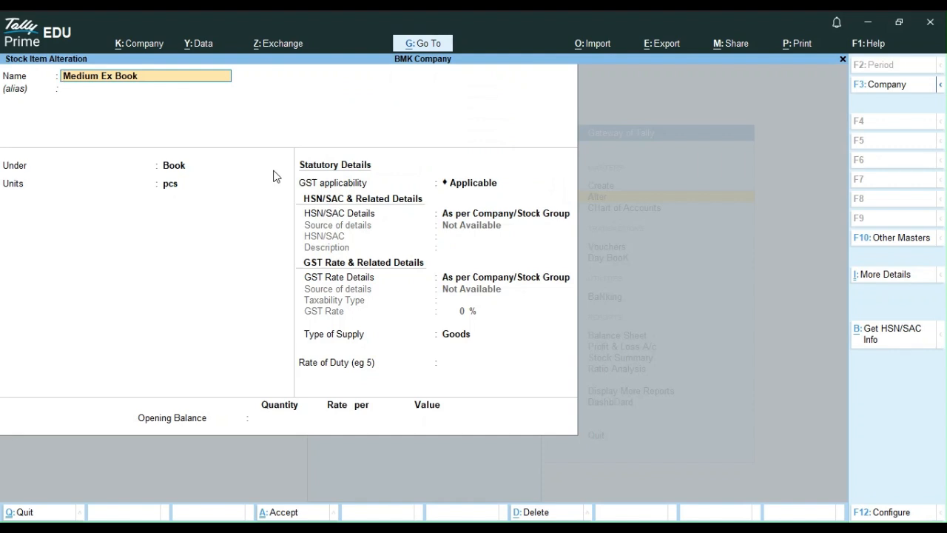
# Keep Medium Ex Book's existing details and set its opening balance quantity to 940 pcs.
pyautogui.press('Return')
pyautogui.press('Return')
pyautogui.press('Return')
pyautogui.press('Return')
pyautogui.press('Return')
pyautogui.press('Return')
pyautogui.press('Return')
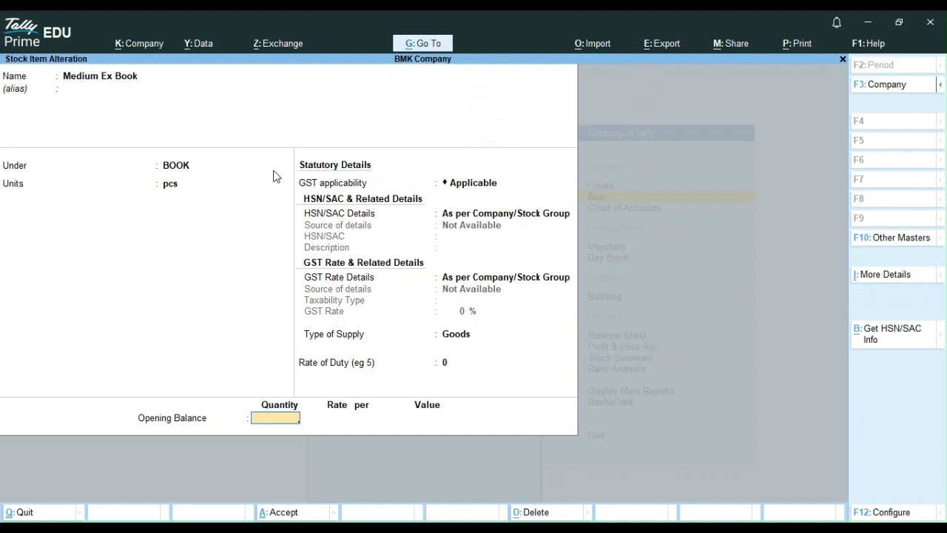
pyautogui.write('940')
pyautogui.press('Return')
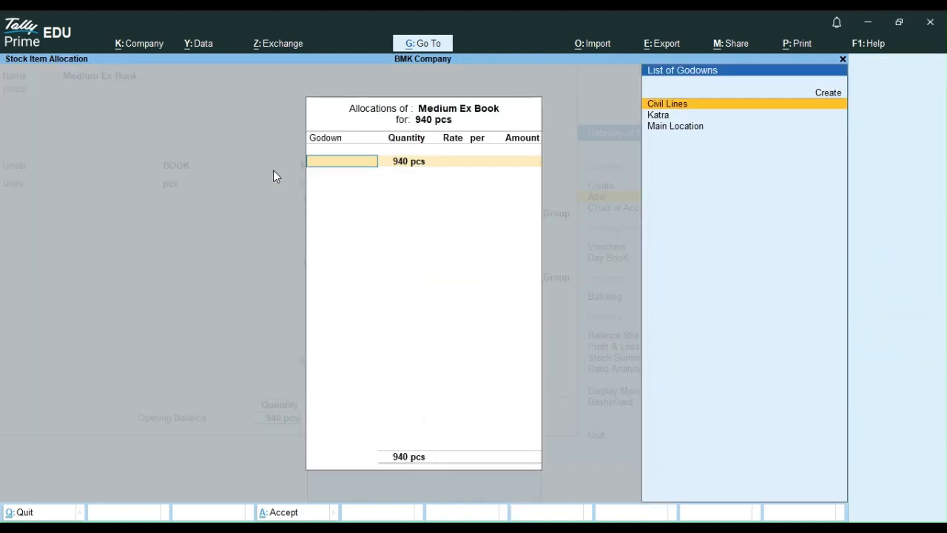
# Allocate 340 pcs of Medium Ex Book to the Katra godown at a rate of 25 per pcs.
pyautogui.hotkey('ctrl', 'a')
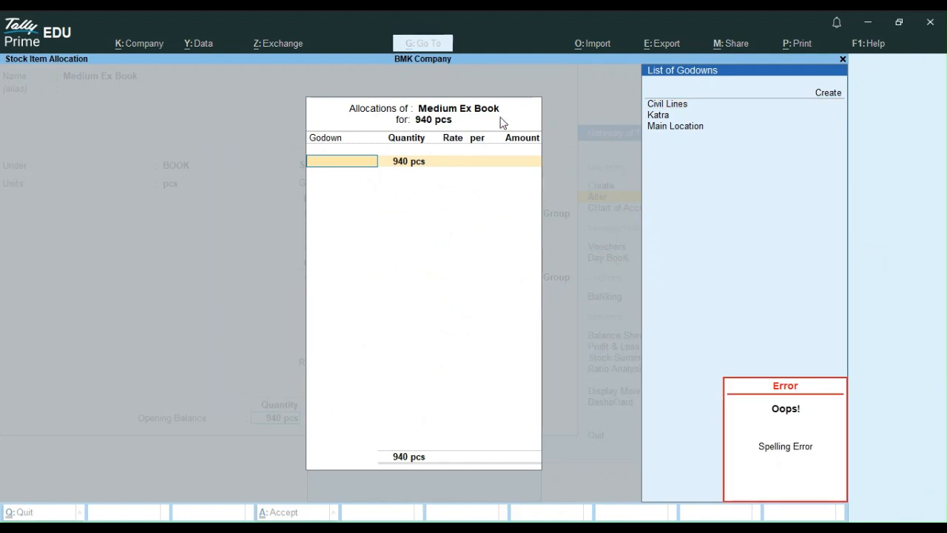
pyautogui.click(676, 115)
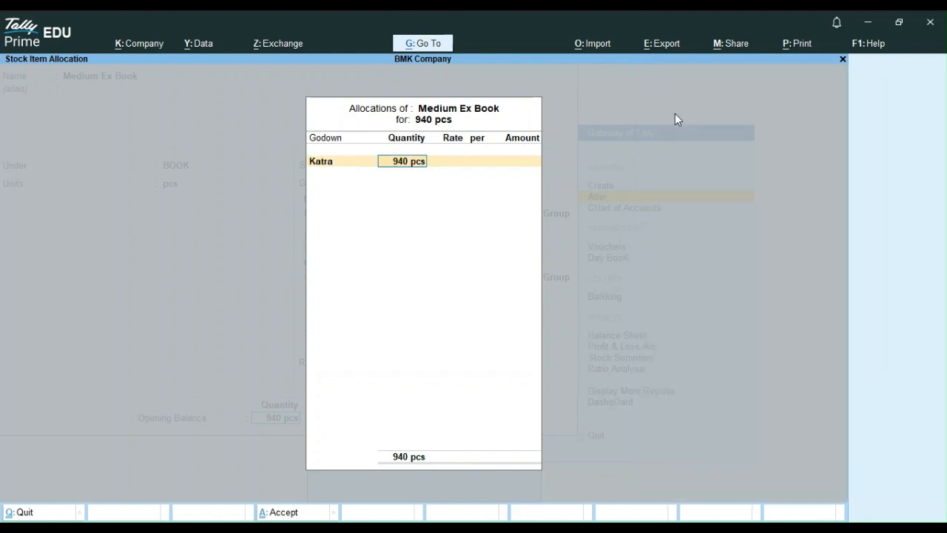
pyautogui.write('340')
pyautogui.press('Return')
pyautogui.write('25')
pyautogui.press('Return')
pyautogui.press('Return')
pyautogui.press('Return')
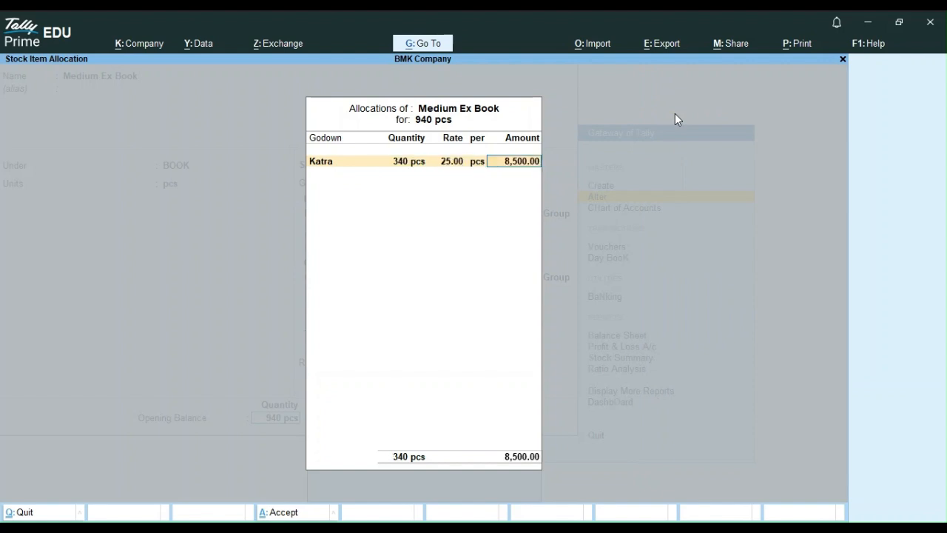
# Allocate the remaining 600 pcs to Civil Lines at a rate of 25 per pcs and save the altered Medium Ex Book item.
pyautogui.write('.')
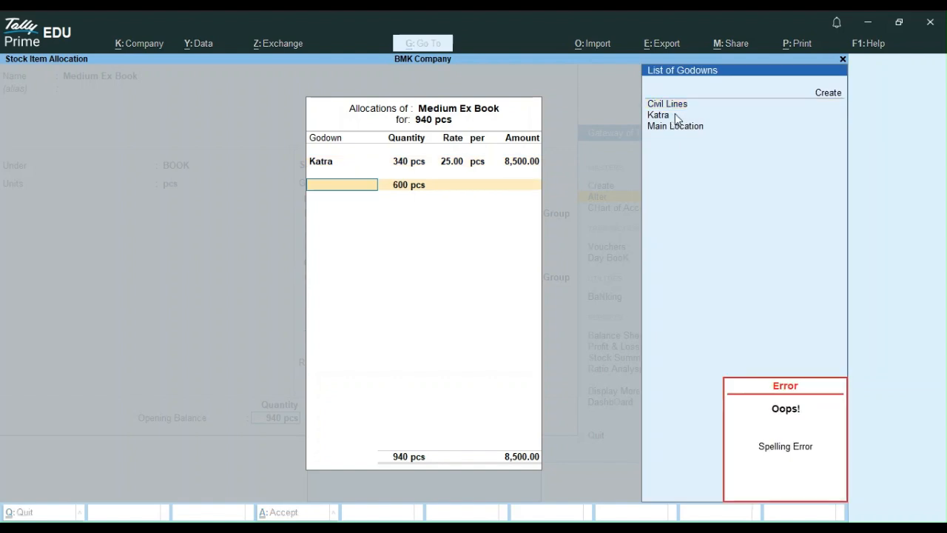
pyautogui.press('BackSpace')
pyautogui.press('Return')
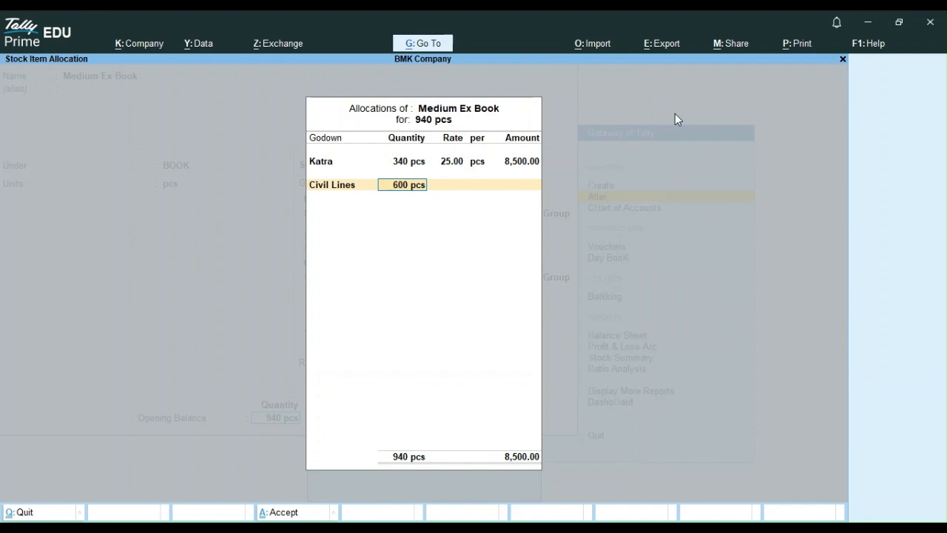
pyautogui.press('Return')
pyautogui.write('25')
pyautogui.press('Return')
pyautogui.press('Return')
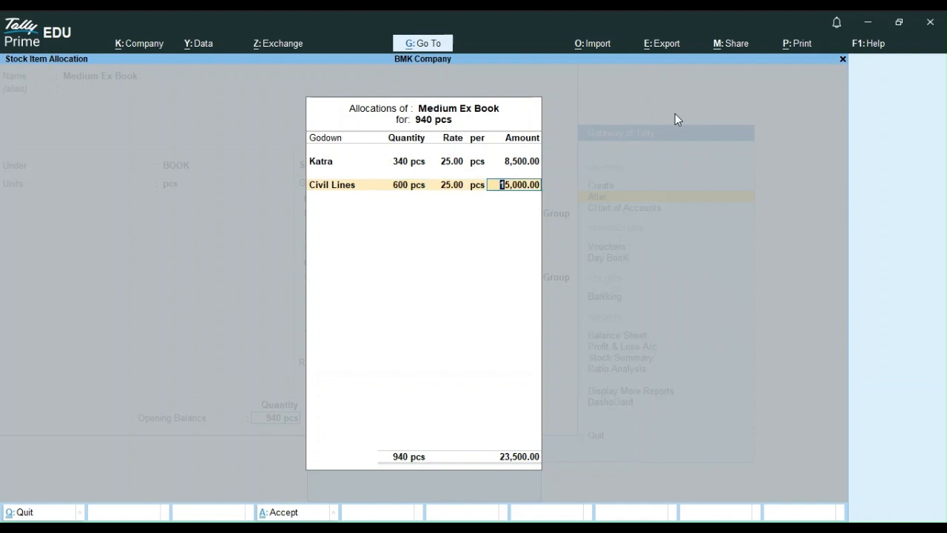
pyautogui.press('Return')
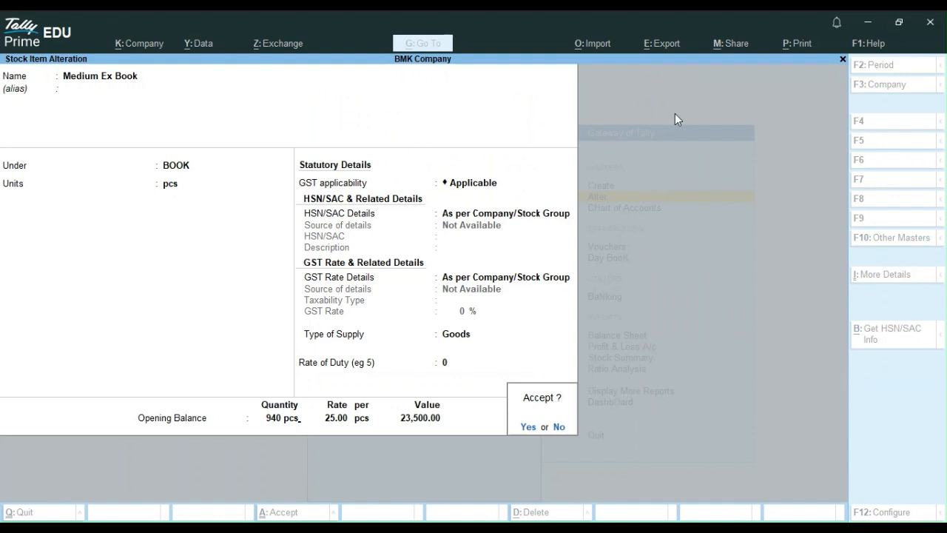
pyautogui.press('Return')
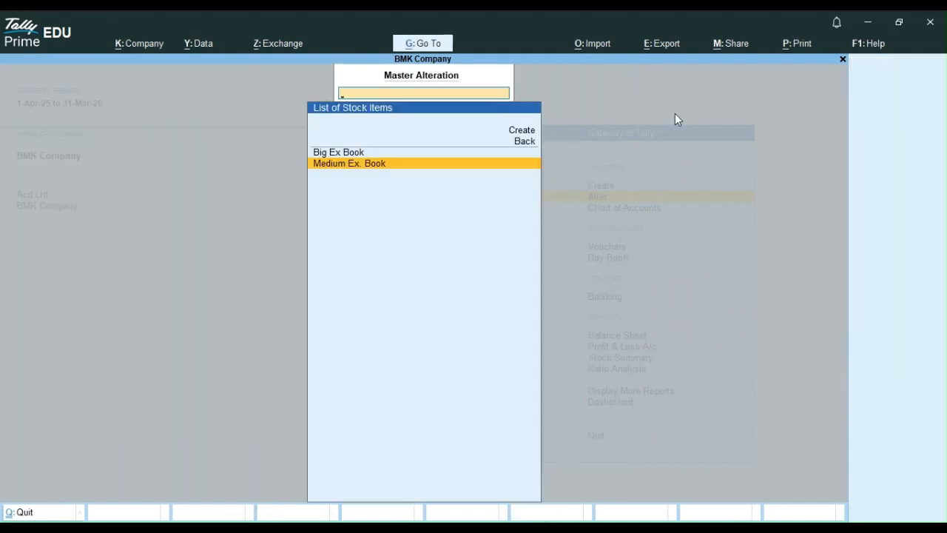
# Open the creation form for another stock item from the list of stock items.
pyautogui.press('Up')
pyautogui.press('Up')
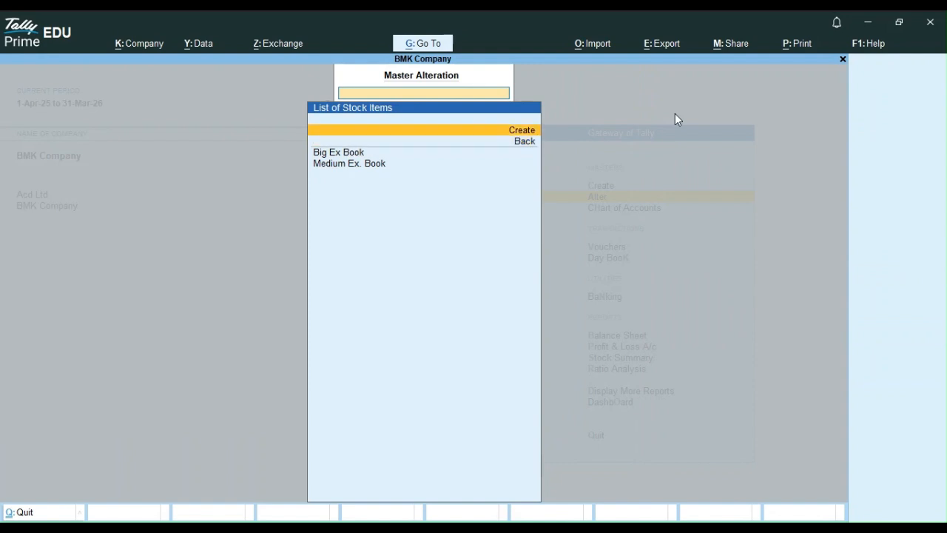
pyautogui.press('Up')
pyautogui.press('Return')
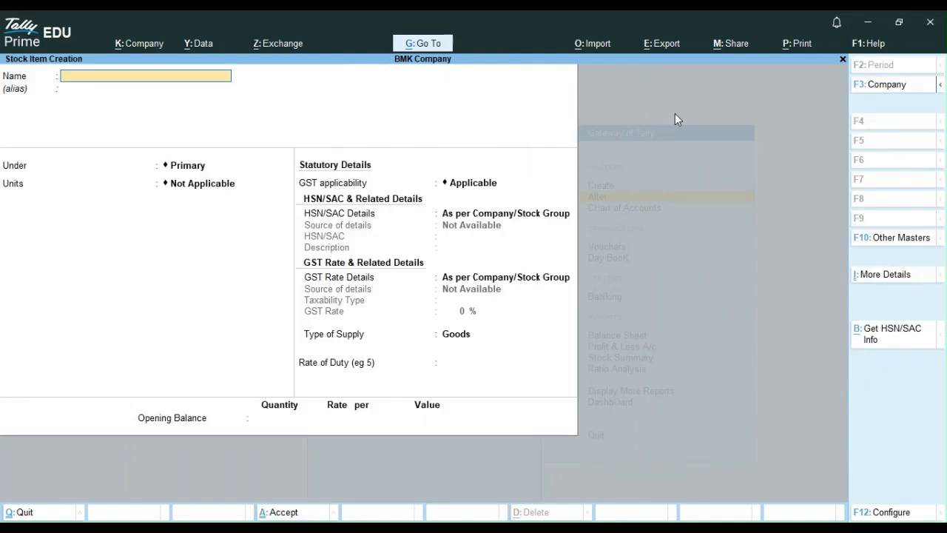
pyautogui.press('Escape')
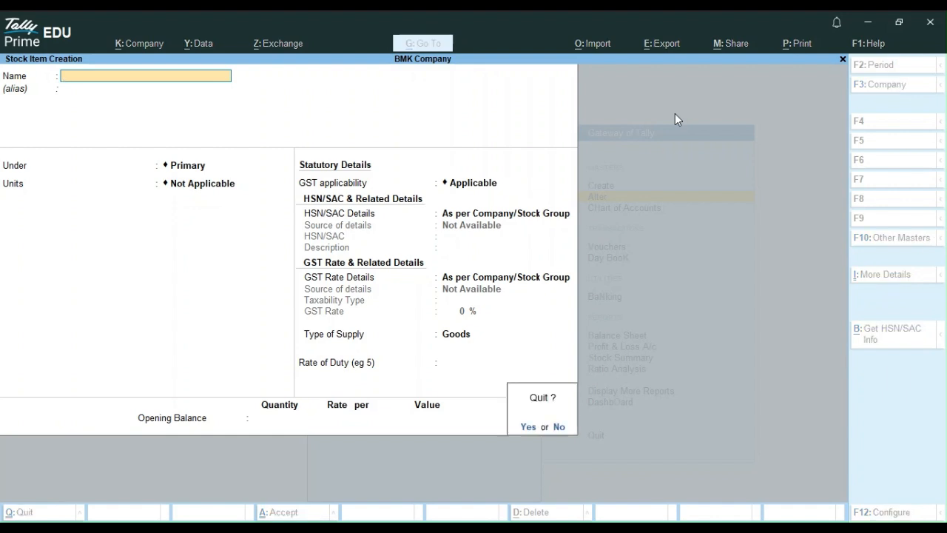
pyautogui.press('Return')
pyautogui.press('Down')
pyautogui.press('Down')
pyautogui.press('Down')
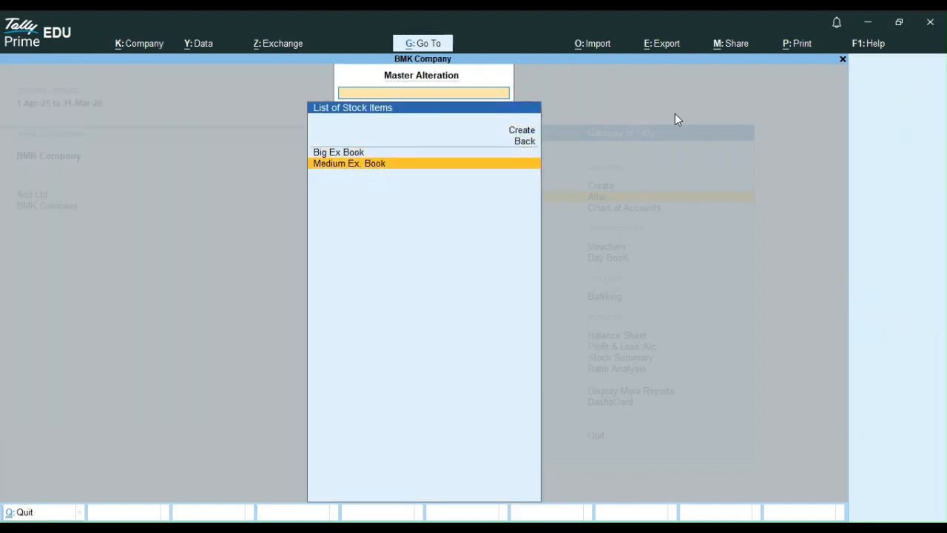
pyautogui.press('Return')
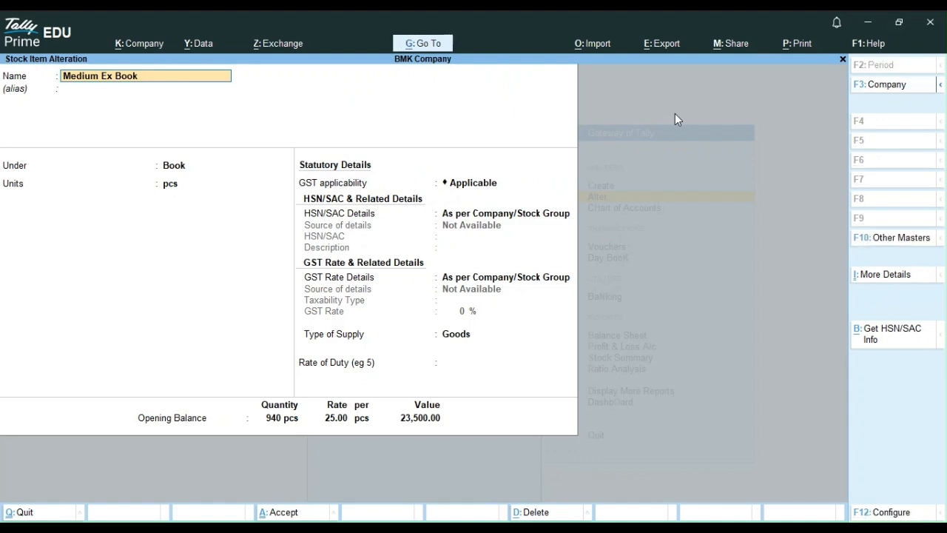
pyautogui.press('BackSpace')
pyautogui.press('Escape')
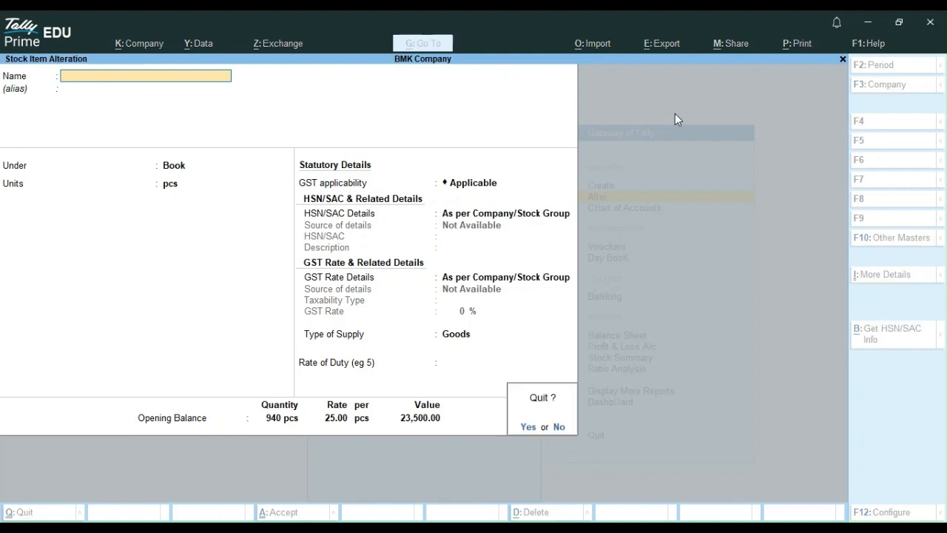
pyautogui.press('y')
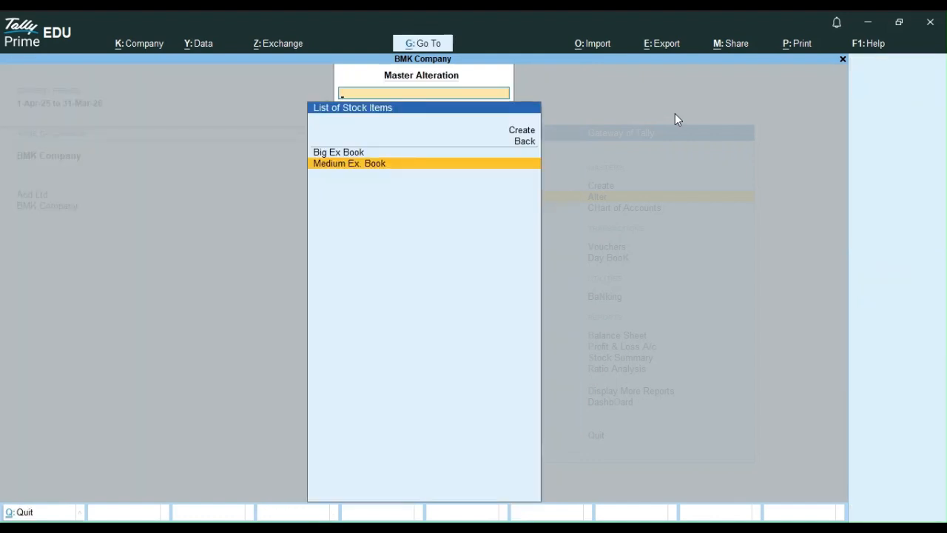
# Start a new stock item named Small Ex Book and place it under the BOOK group.
pyautogui.press('Up')
pyautogui.press('Up')
pyautogui.press('Up')
pyautogui.press('Return')
pyautogui.write('Small Ex Book')
pyautogui.press('Return')
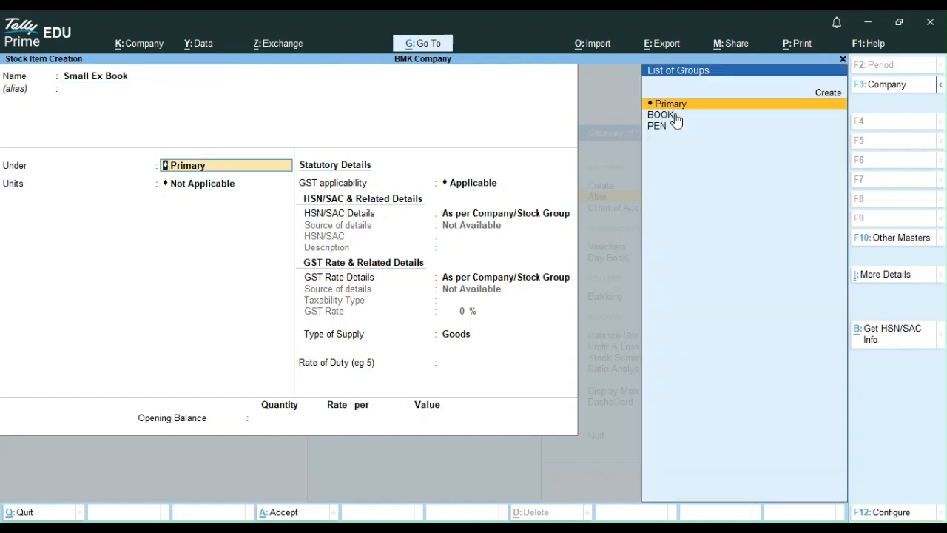
pyautogui.click(675, 116)
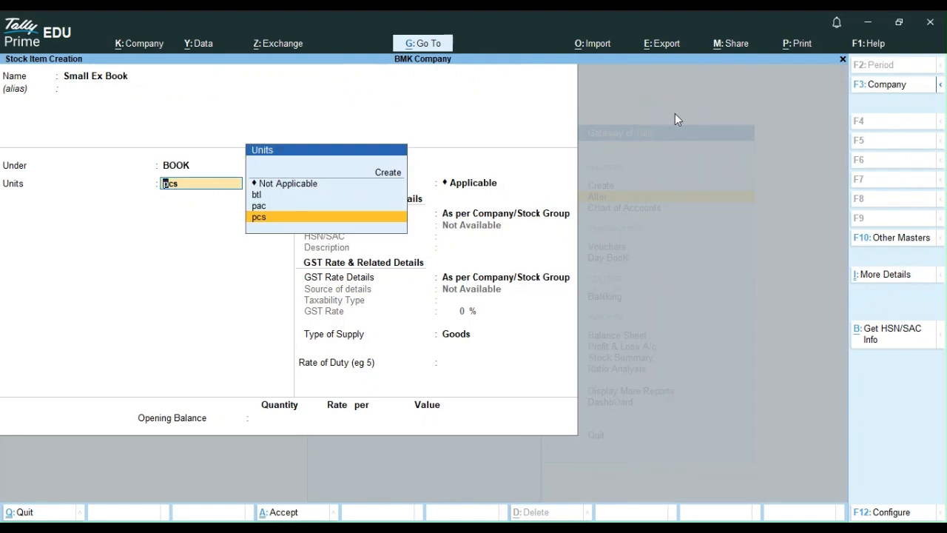
# Give Small Ex Book the unit pcs with default statutory details and set its opening balance quantity to 650 pcs.
pyautogui.press('Return')
pyautogui.press('Return')
pyautogui.press('Return')
pyautogui.press('Return')
pyautogui.press('Return')
pyautogui.press('Return')
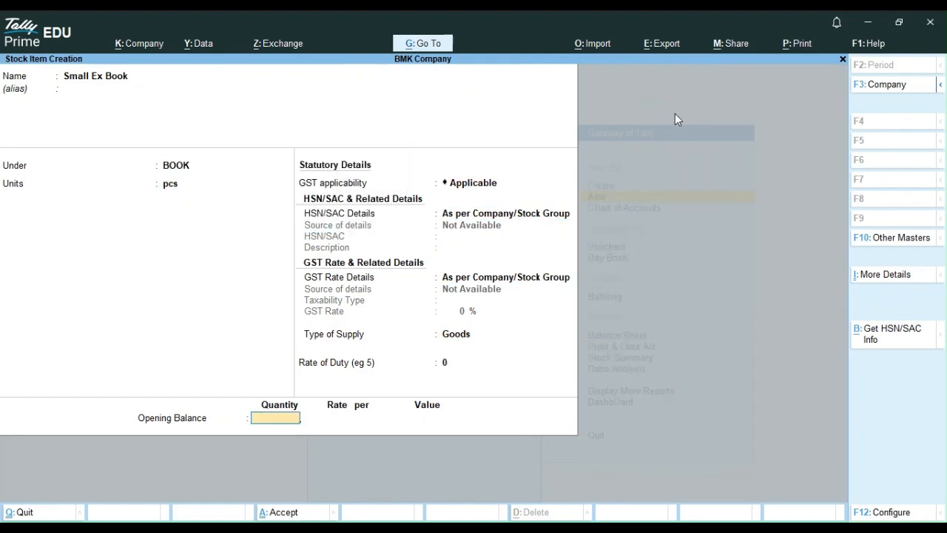
pyautogui.write('3')
pyautogui.press('BackSpace')
pyautogui.write('650')
pyautogui.press('Return')
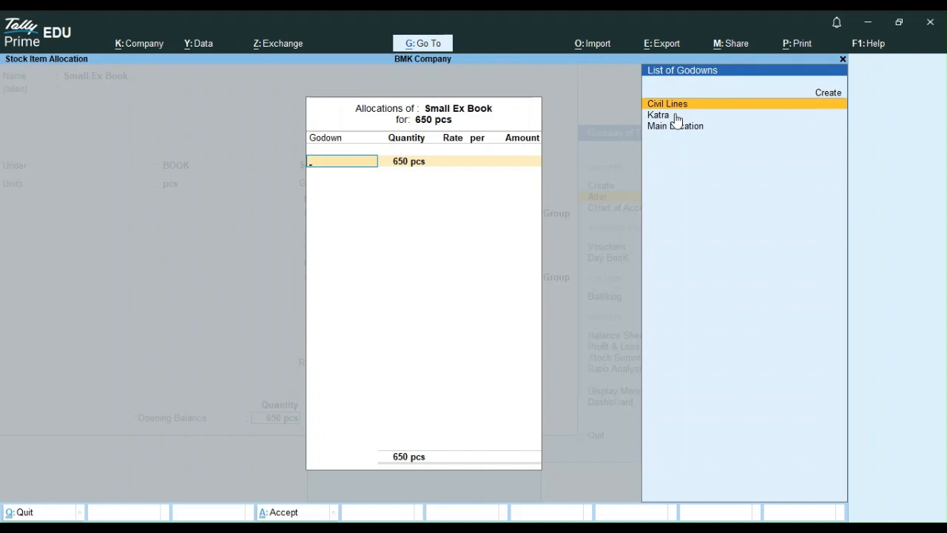
# Allocate 400 pcs of Small Ex Book to the Katra godown at a rate of 10 per pcs.
pyautogui.click(675, 114)
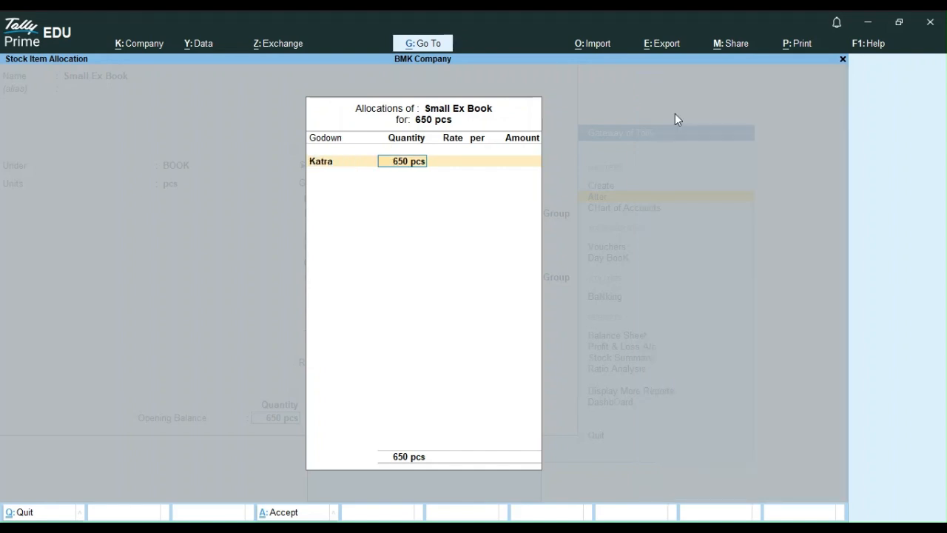
pyautogui.write('400')
pyautogui.press('Return')
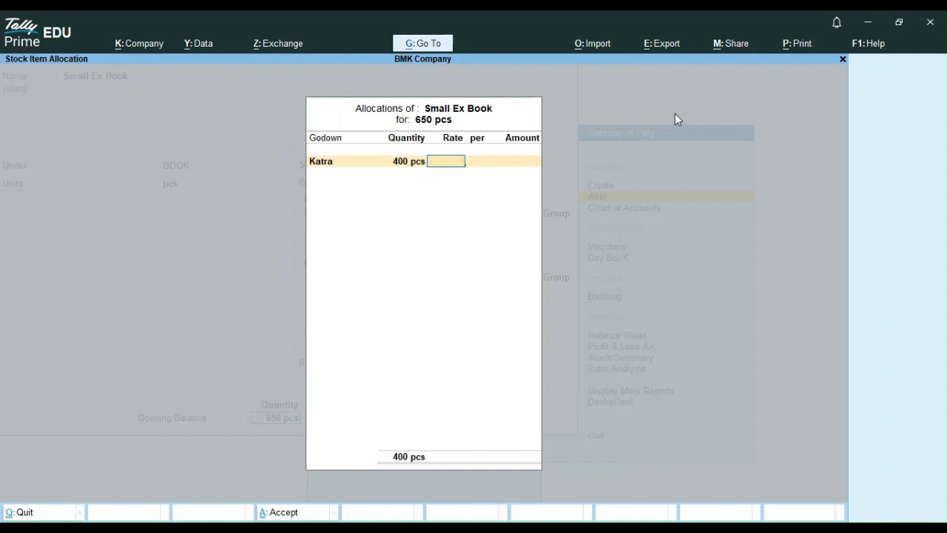
pyautogui.write('10')
pyautogui.press('Return')
pyautogui.press('Return')
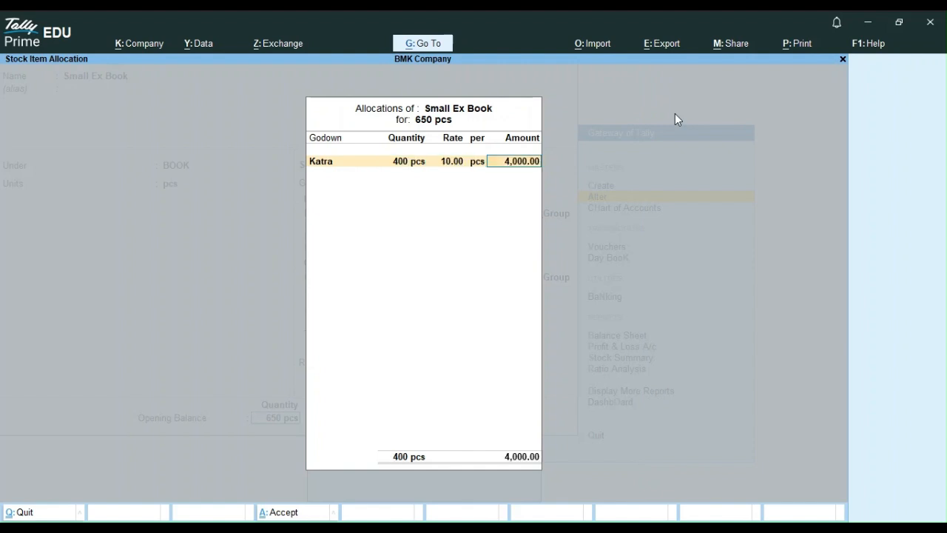
pyautogui.press('Return')
# Allocate the remaining 250 pcs to Civil Lines at a rate of 10 per pcs and save the Small Ex Book item.
pyautogui.press('Return')
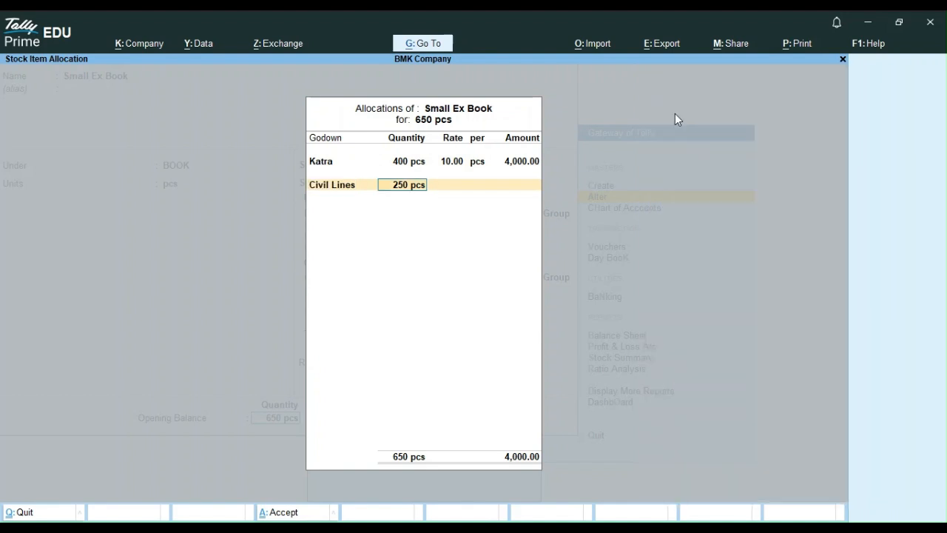
pyautogui.press('Return')
pyautogui.write('10')
pyautogui.press('Return')
pyautogui.press('Return')
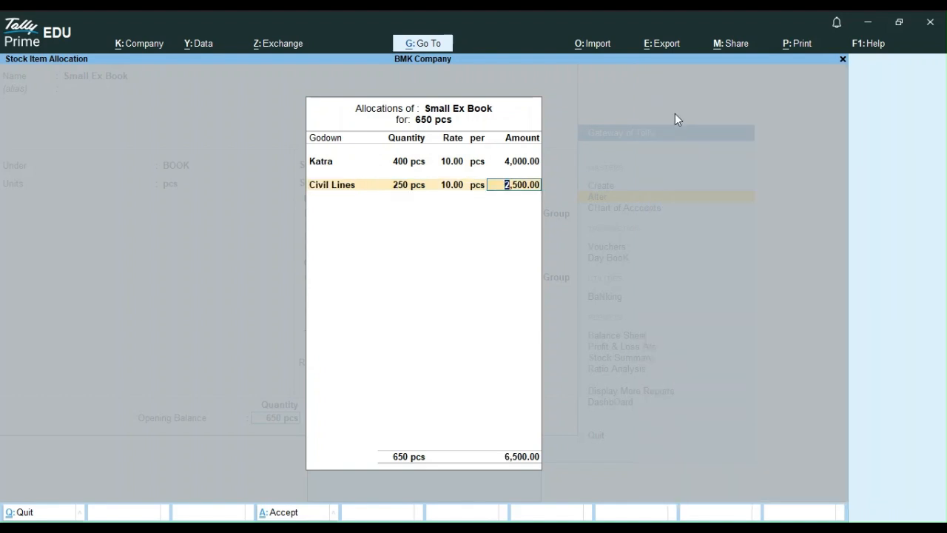
pyautogui.press('Return')
pyautogui.press('Return')
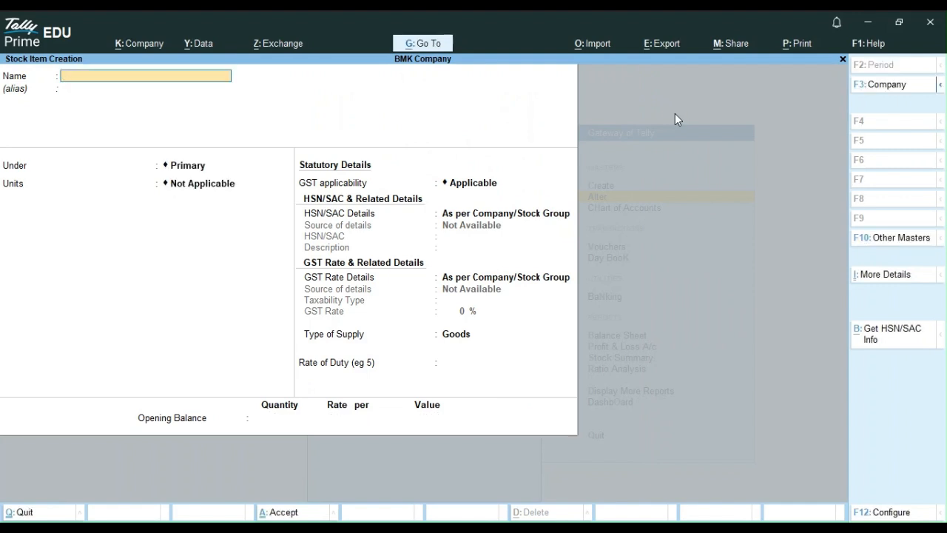
pyautogui.write('Gel Pen')
pyautogui.press('Return')
pyautogui.press('Return')
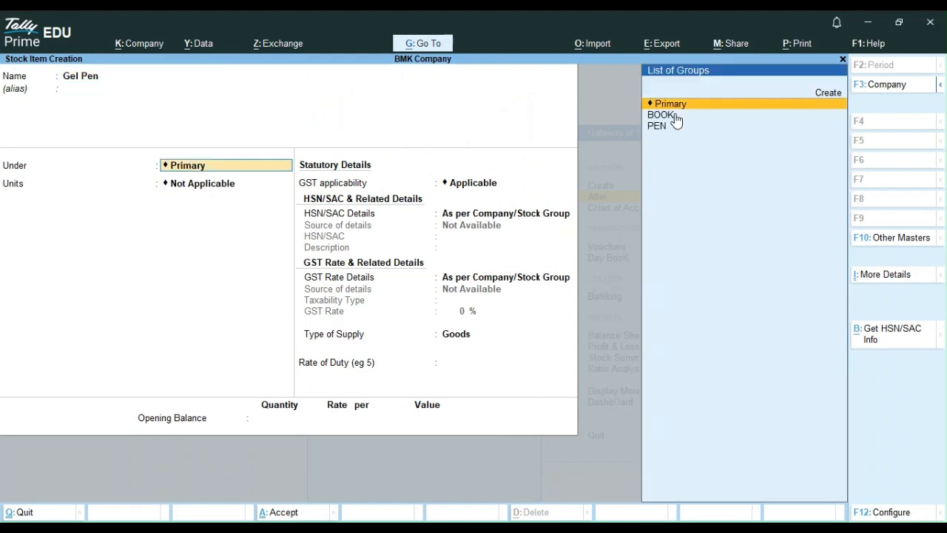
pyautogui.press('Right')
pyautogui.press('Return')
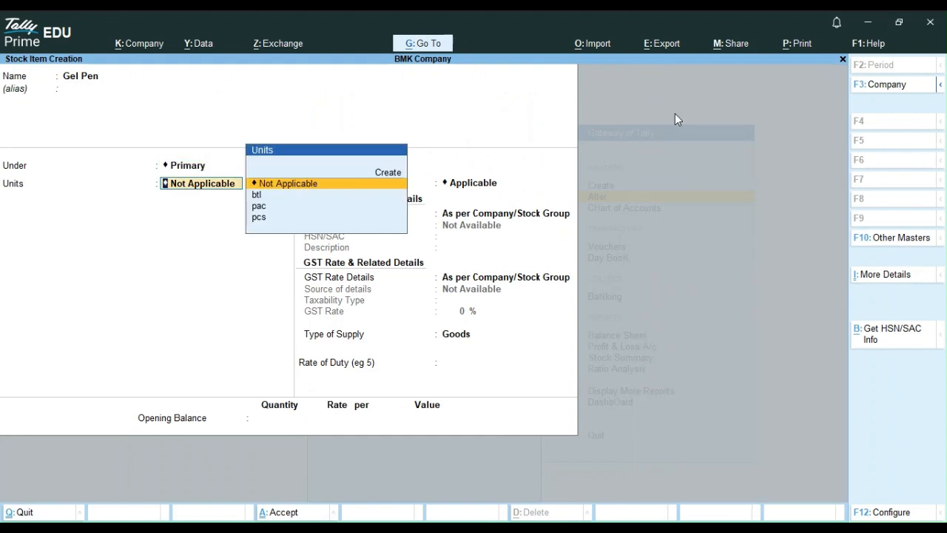
pyautogui.press('Up')
pyautogui.press('Return')
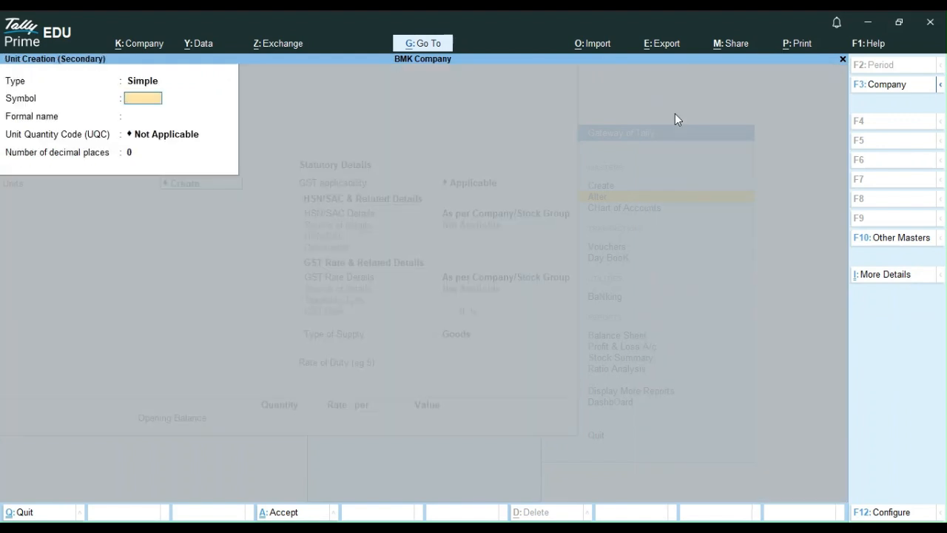
pyautogui.press('Escape')
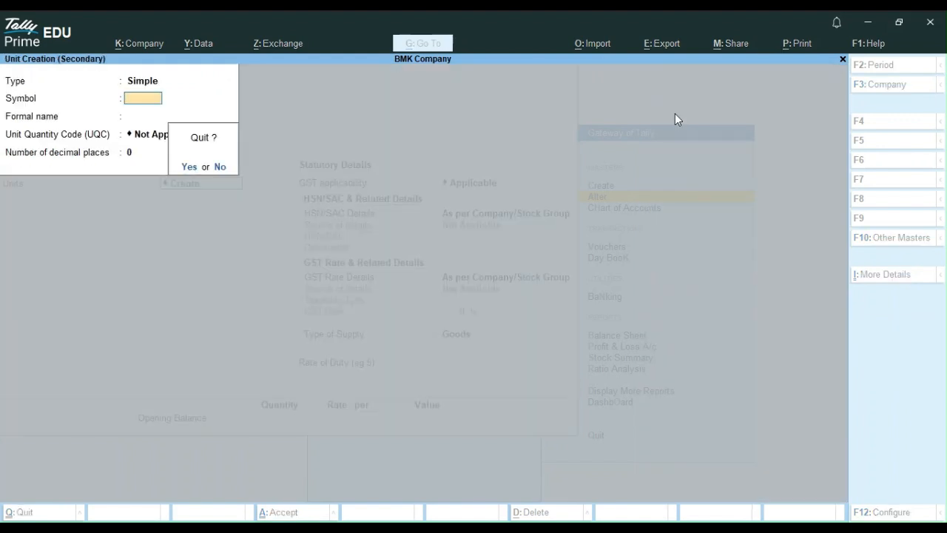
pyautogui.press('y')
pyautogui.press('Escape')
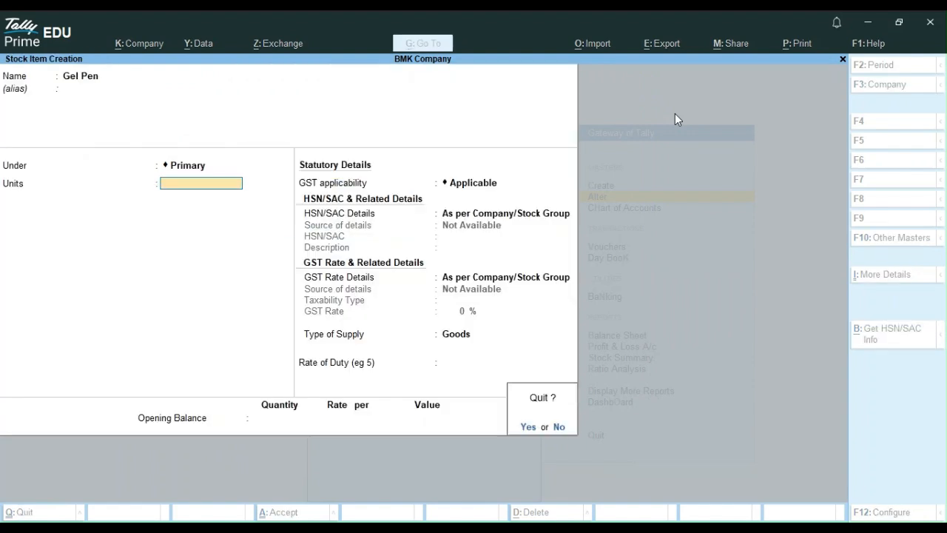
pyautogui.press('y')
# Start a new stock item named Gel Pen from the list of stock items and place it under the PEN group.
pyautogui.press('Down')
pyautogui.press('Down')
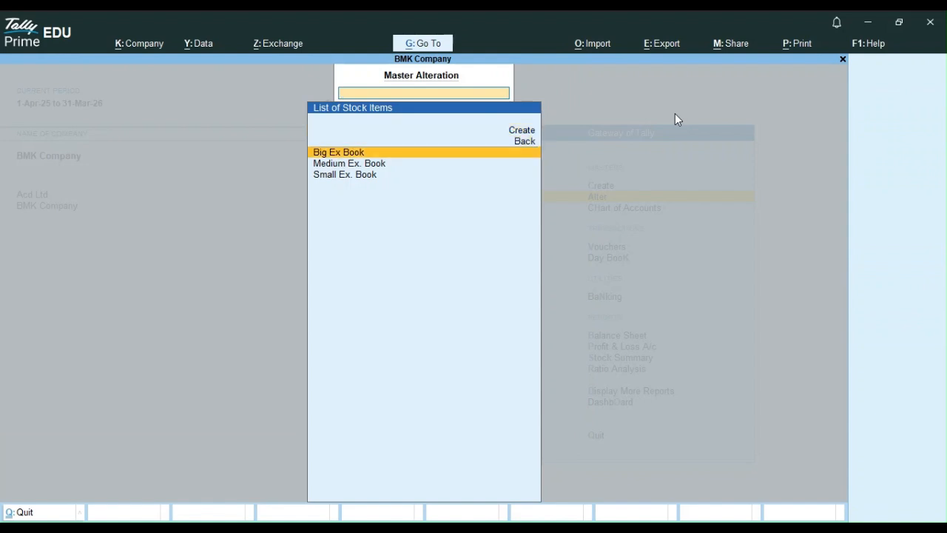
pyautogui.press('Up')
pyautogui.press('Up')
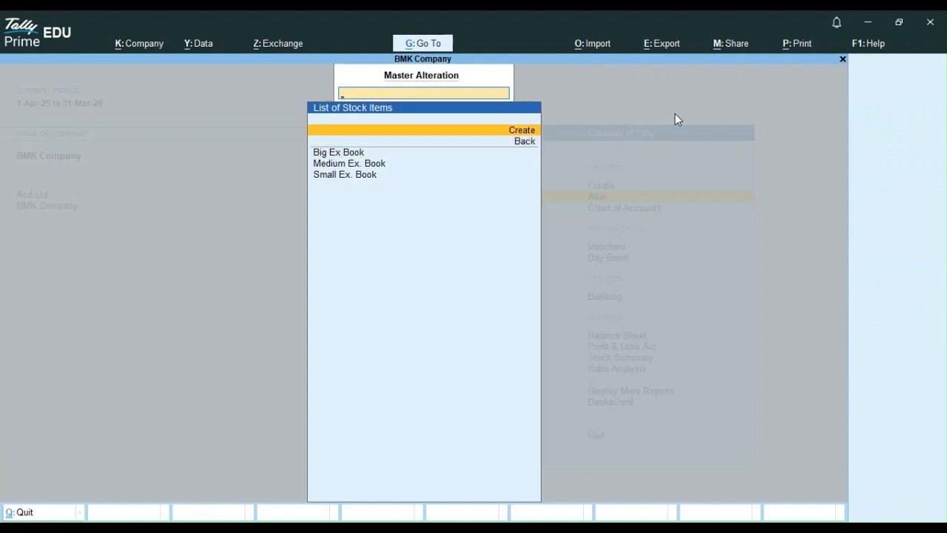
pyautogui.press('Return')
pyautogui.write('Gel Pen')
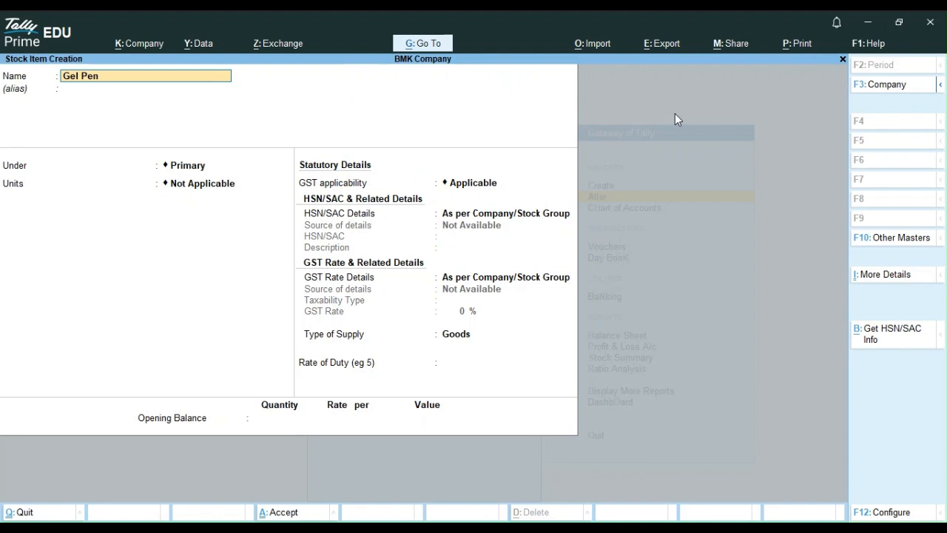
pyautogui.press('Return')
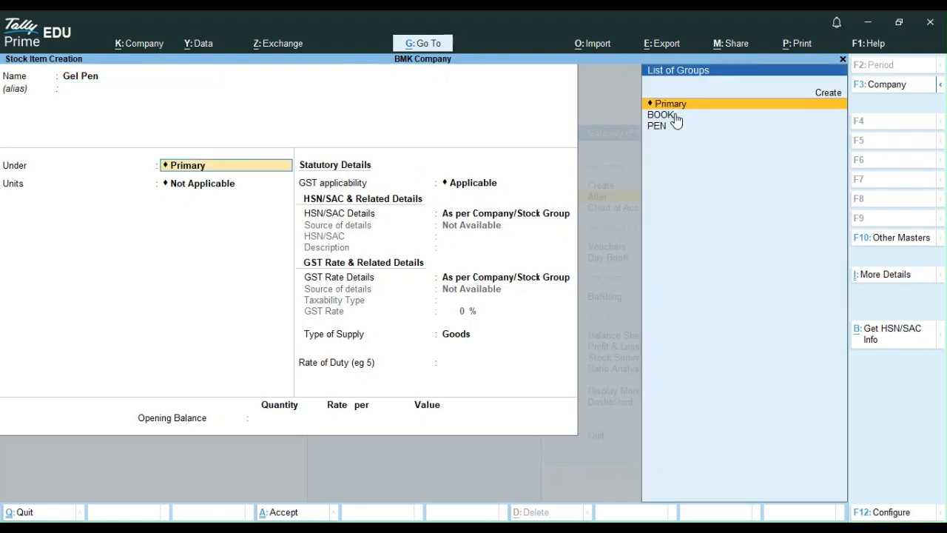
pyautogui.click(657, 126)
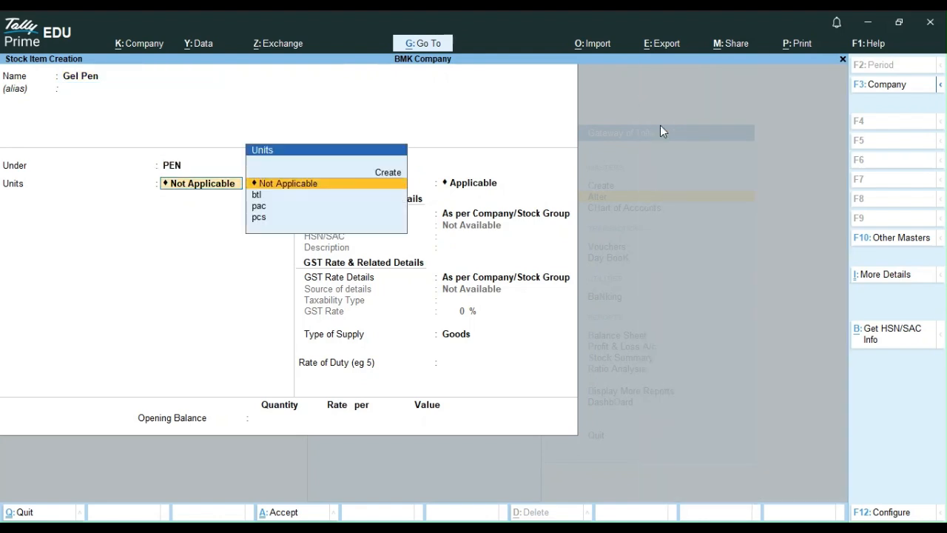
# Give Gel Pen the unit pac with default statutory details and set its opening balance quantity to 640 pac.
pyautogui.press('Down')
pyautogui.press('Down')
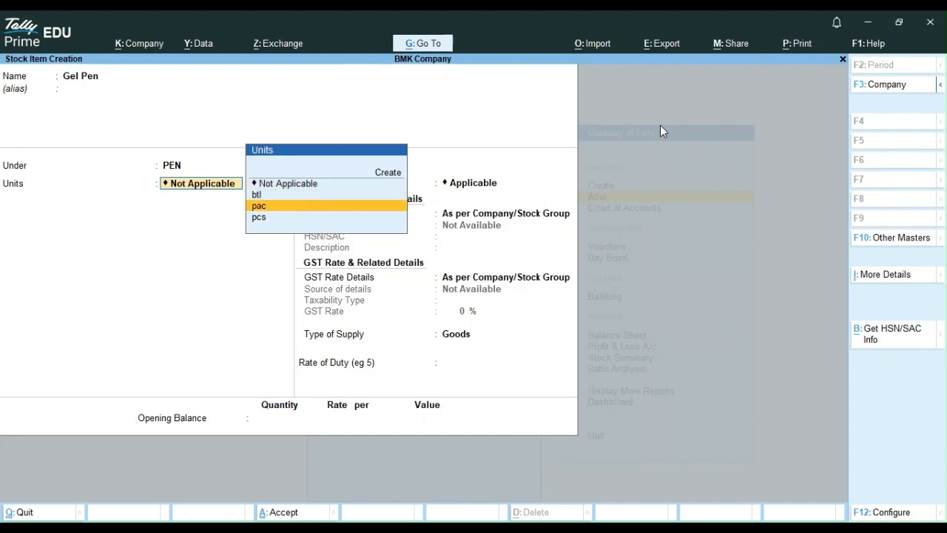
pyautogui.press('Return')
pyautogui.press('Return')
pyautogui.press('Return')
pyautogui.press('Return')
pyautogui.press('Return')
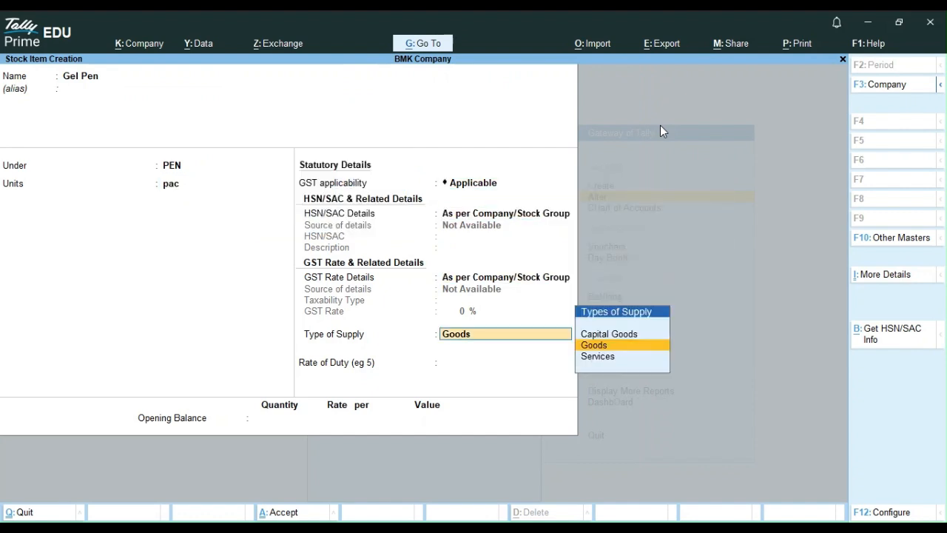
pyautogui.press('Return')
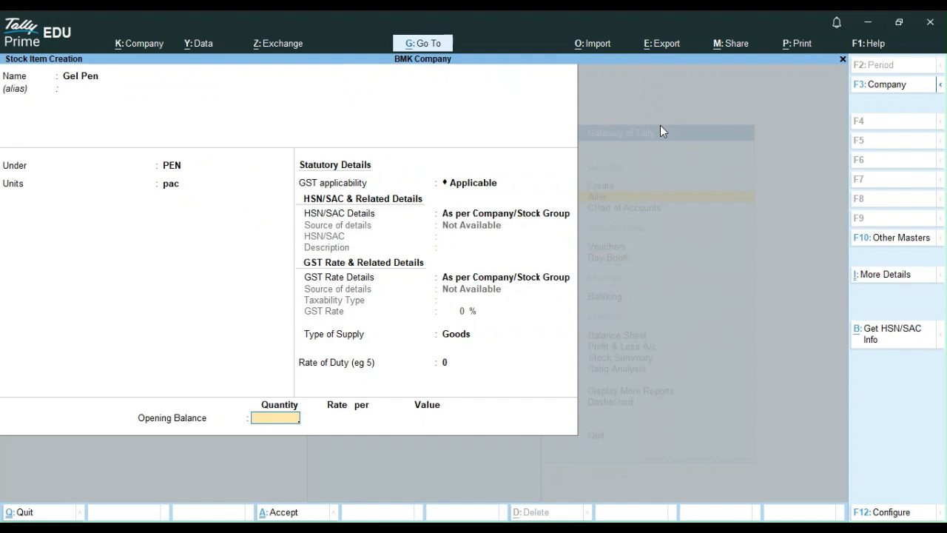
pyautogui.write('640')
pyautogui.press('Return')
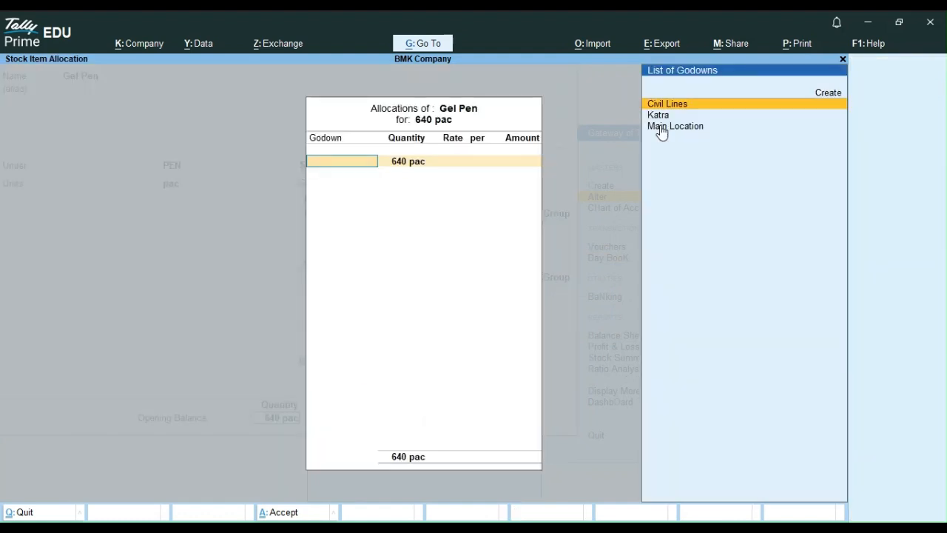
# Allocate 200 pac of Gel Pen to the Civil Lines godown at a rate of 25 per pac.
pyautogui.press('Return')
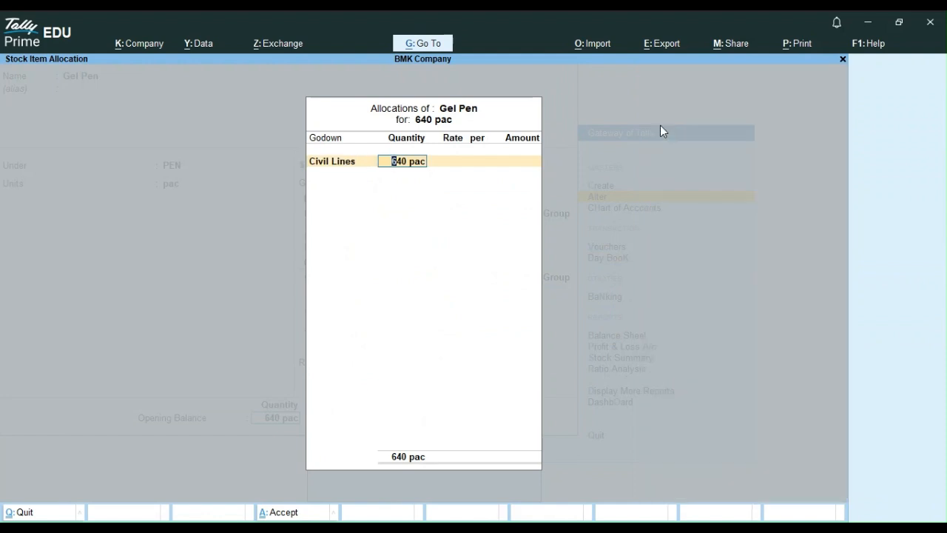
pyautogui.write('200')
pyautogui.press('Return')
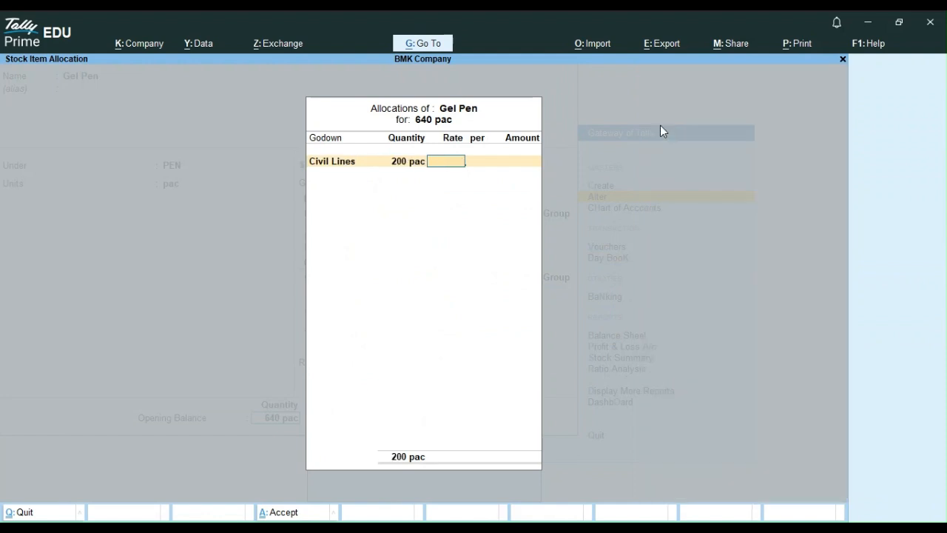
pyautogui.write('25')
pyautogui.press('Return')
pyautogui.press('Return')
pyautogui.press('Return')
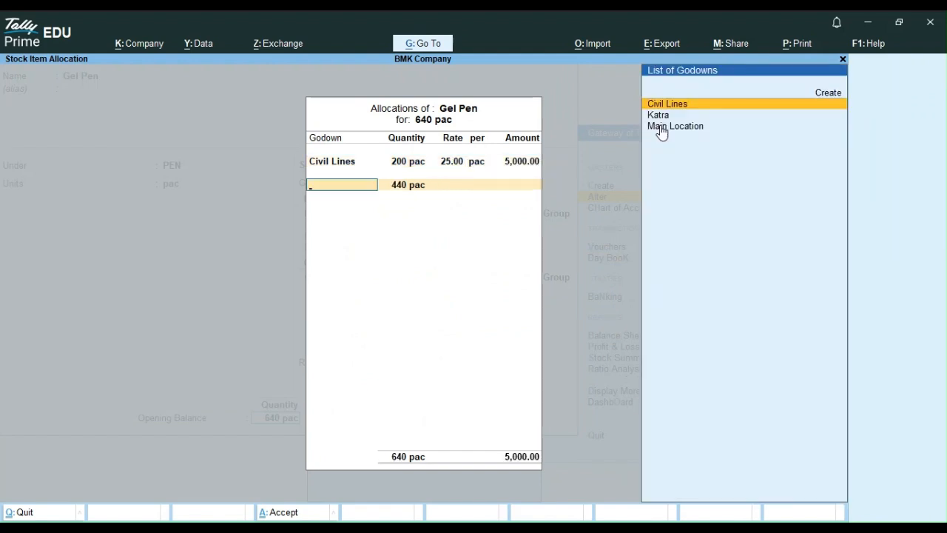
# Change the godown of Gel Pen's first allocation line to Katra, keeping its quantity and rate.
pyautogui.click(337, 164)
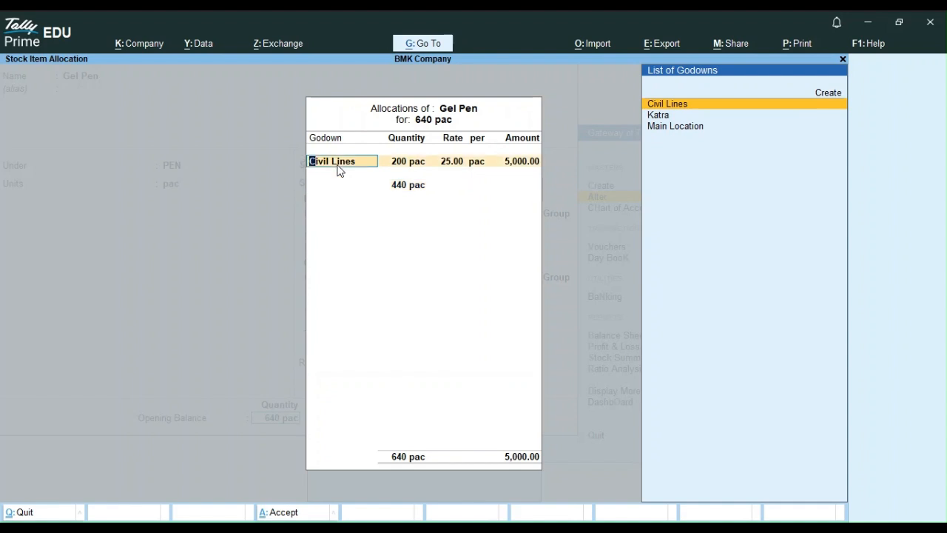
pyautogui.write('K')
pyautogui.press('Return')
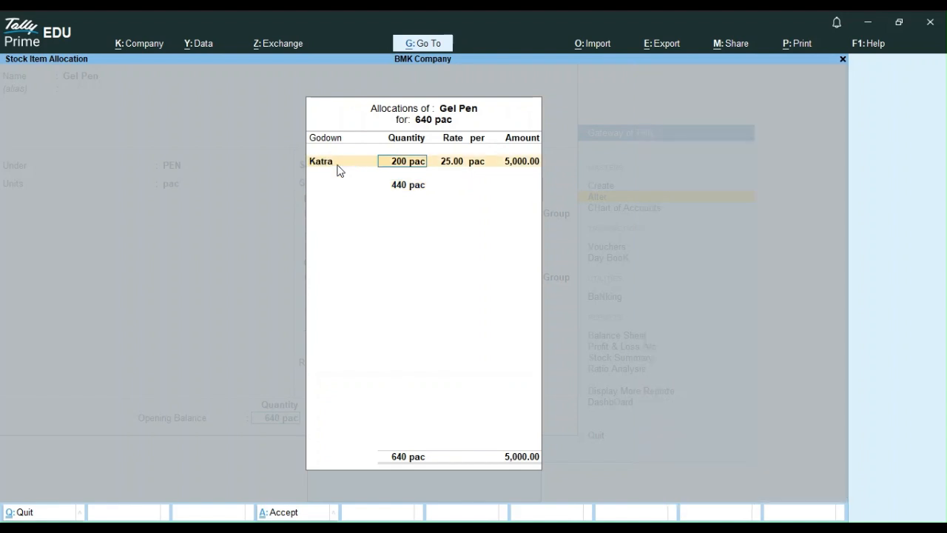
pyautogui.press('Return')
pyautogui.press('Return')
pyautogui.press('Return')
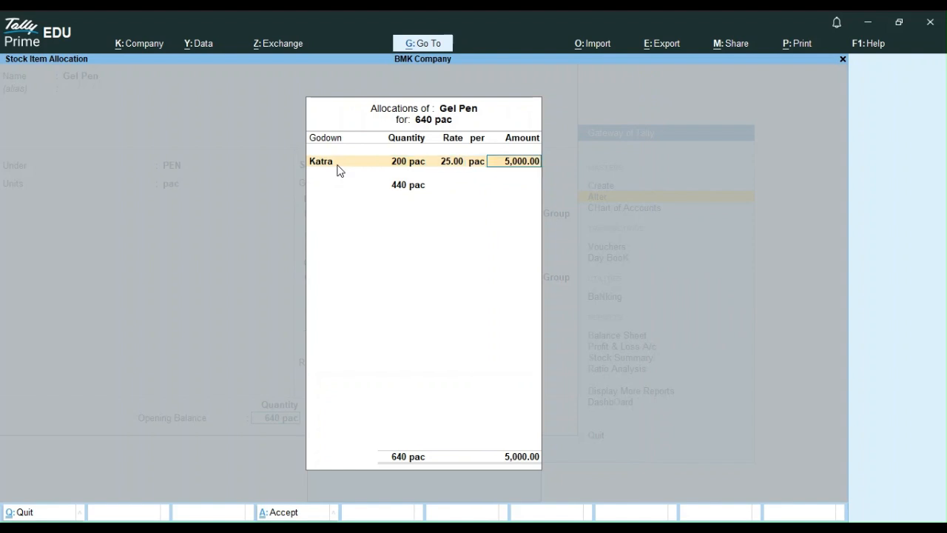
# Allocate the remaining 440 pac of Gel Pen to the Civil Lines godown at 25 per pac and save the item.
pyautogui.press('Return')
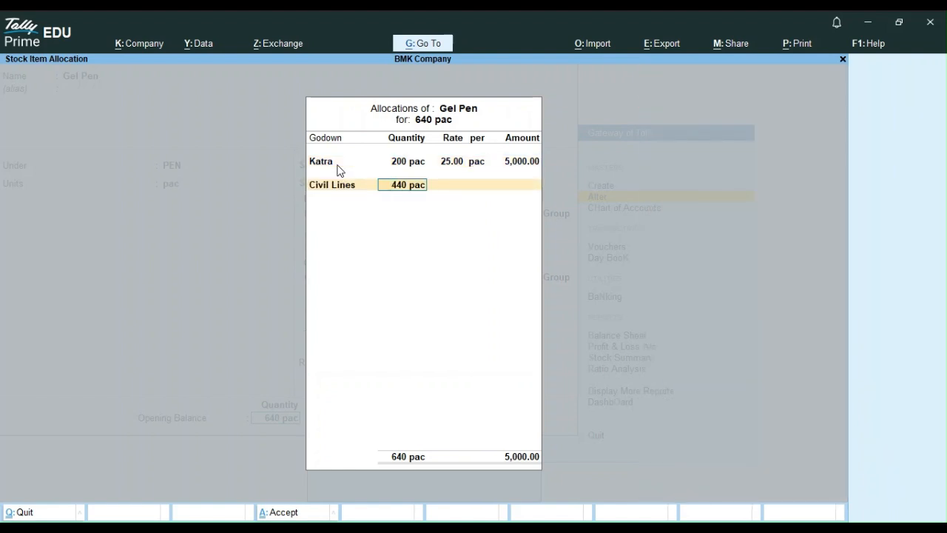
pyautogui.press('Return')
pyautogui.write('25')
pyautogui.press('Return')
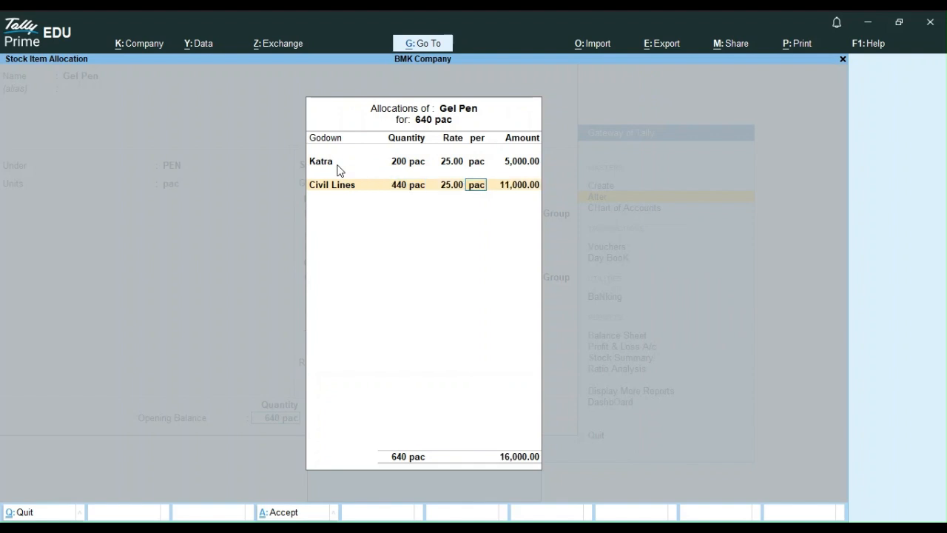
pyautogui.press('Return')
pyautogui.press('Return')
pyautogui.press('Return')
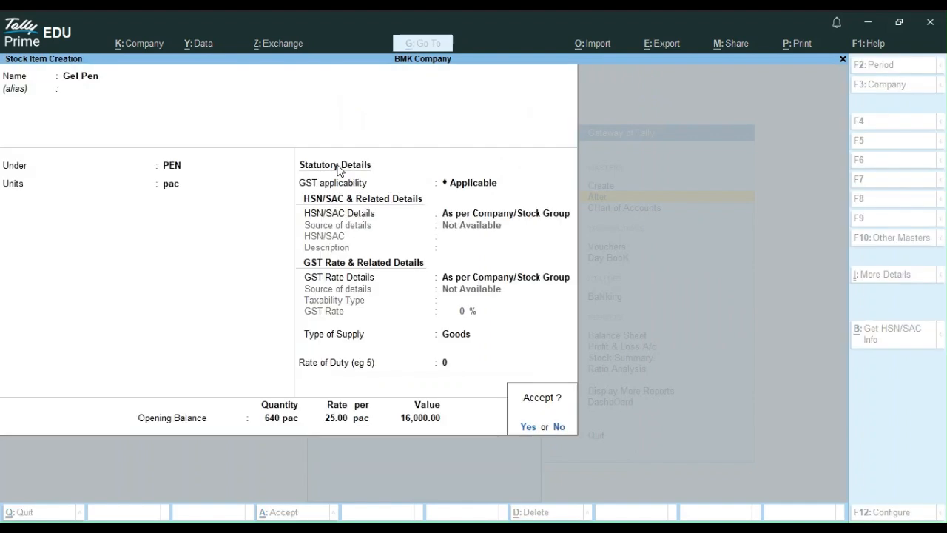
pyautogui.press('Return')
# Name the new stock item Ball Pen and place it under the PEN group.
pyautogui.write('Ball Pen')
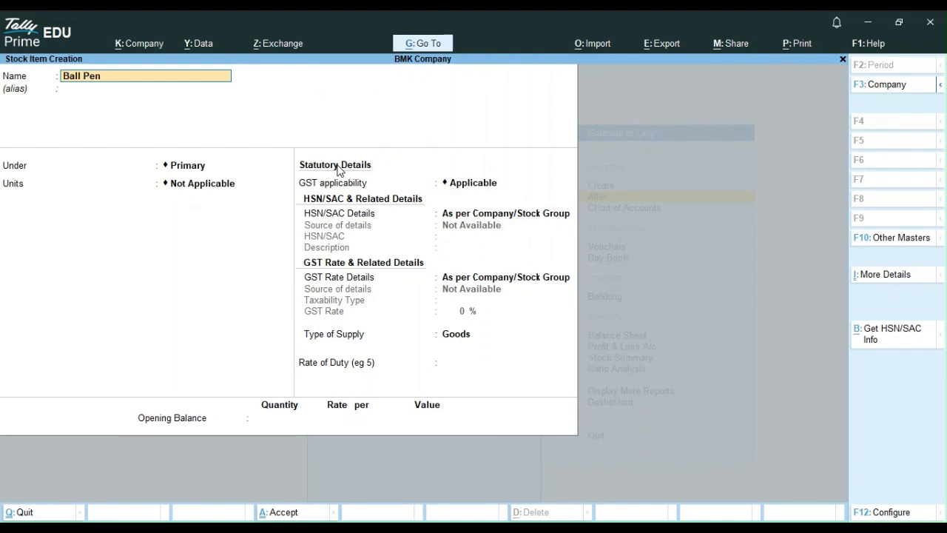
pyautogui.press('Return')
pyautogui.press('Return')
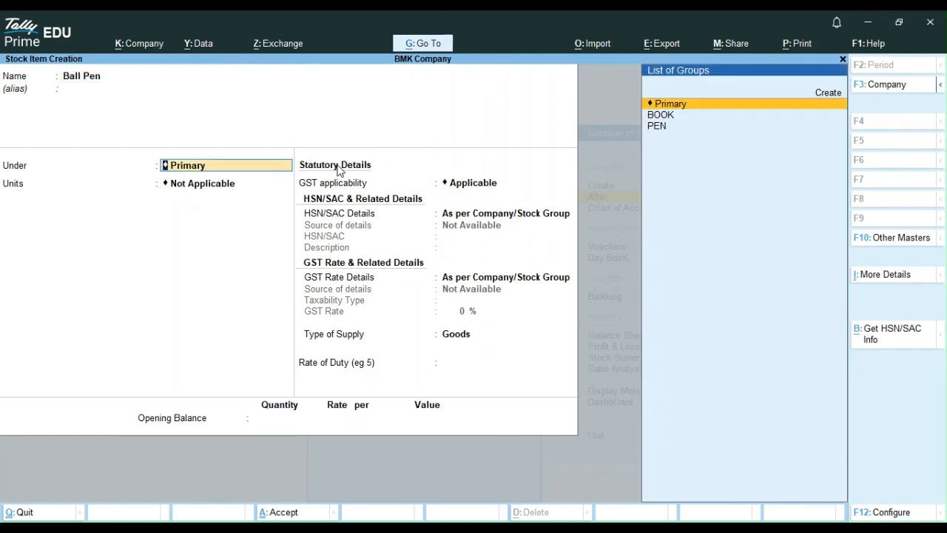
pyautogui.press('Down')
pyautogui.press('Down')
pyautogui.press('Return')
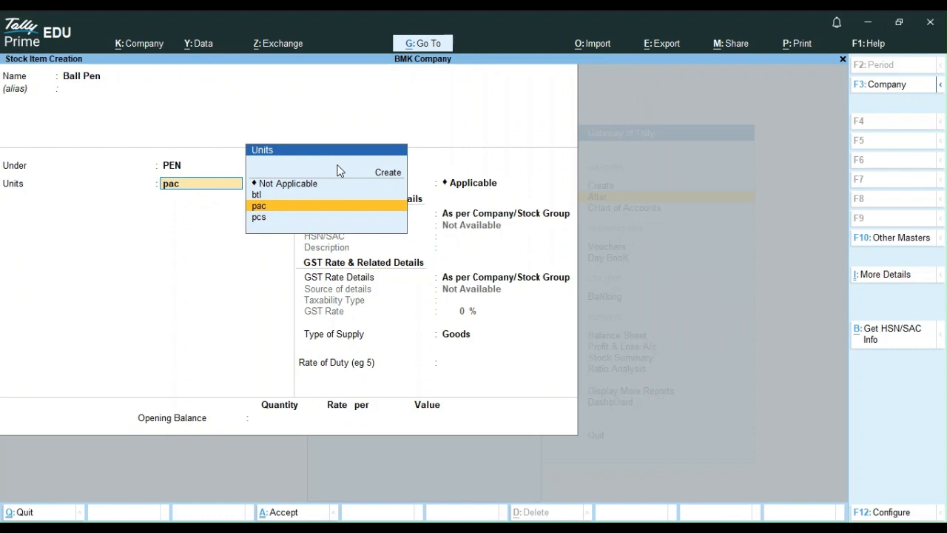
# Give Ball Pen the unit pac with default statutory details and set its opening balance quantity to 500 pac.
pyautogui.press('Return')
pyautogui.press('Return')
pyautogui.press('Return')
pyautogui.press('Return')
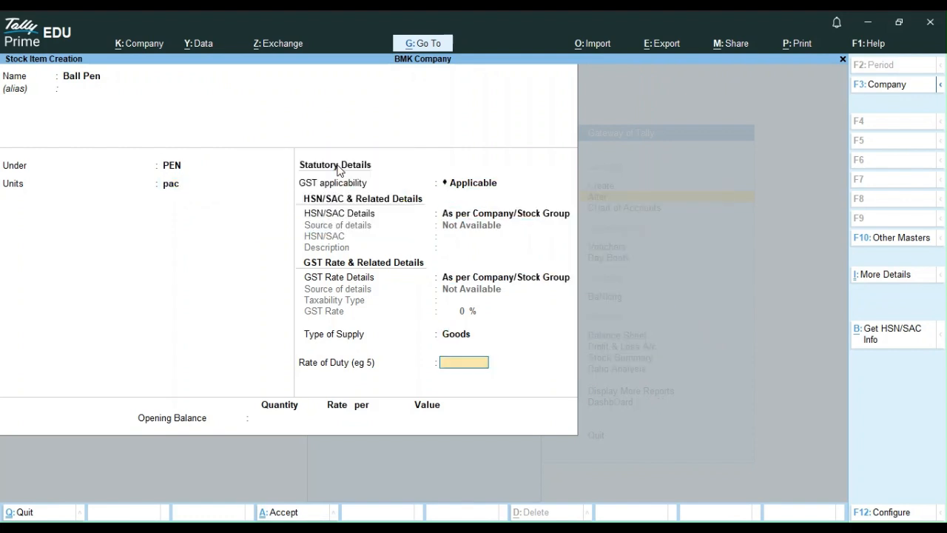
pyautogui.press('Return')
pyautogui.press('Return')
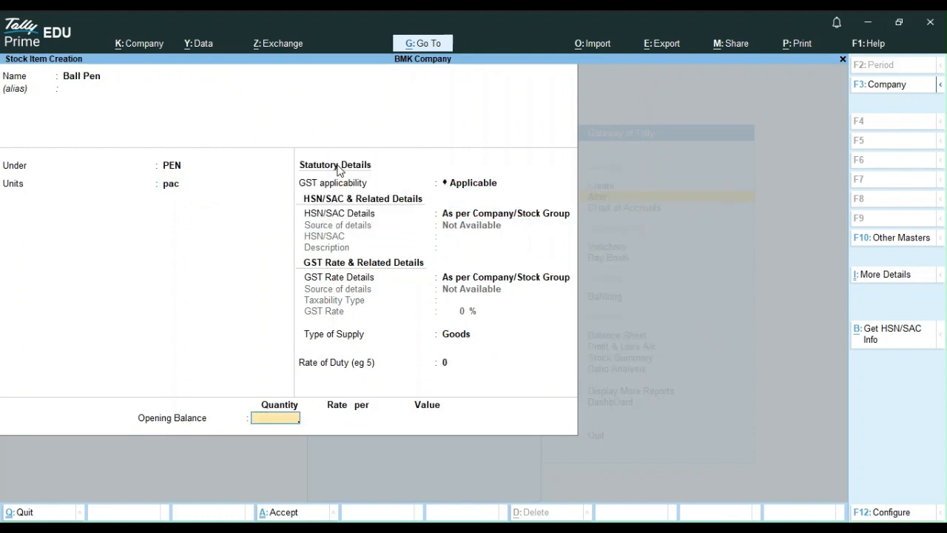
pyautogui.write('500')
pyautogui.press('Return')
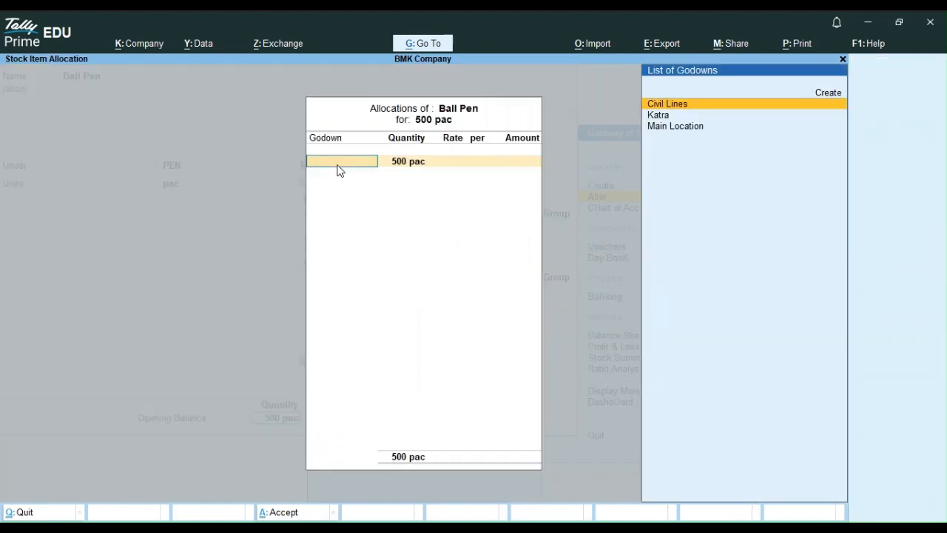
# Allocate 150 pac of Ball Pen to the Katra godown at a rate of 80 per pac.
pyautogui.click(338, 165)
pyautogui.press('Down')
pyautogui.press('Return')
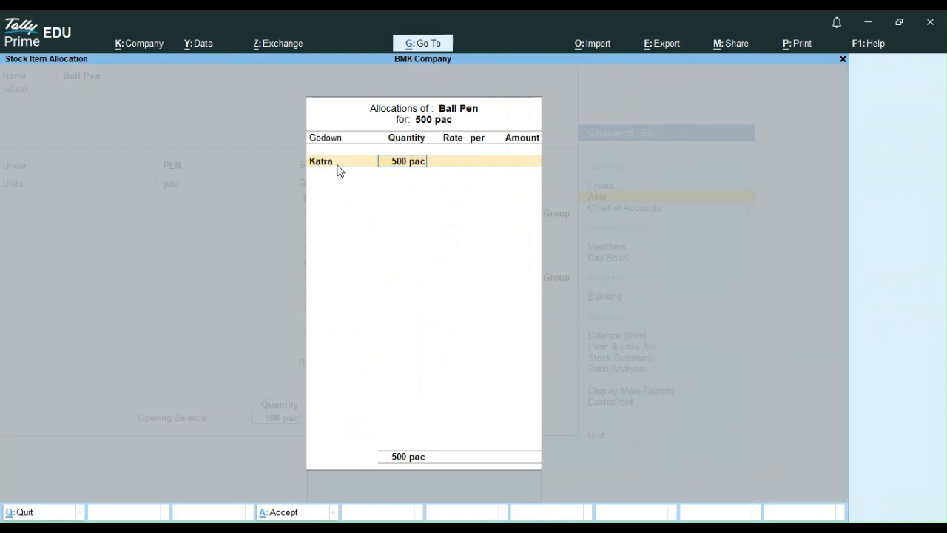
pyautogui.write('150')
pyautogui.press('Return')
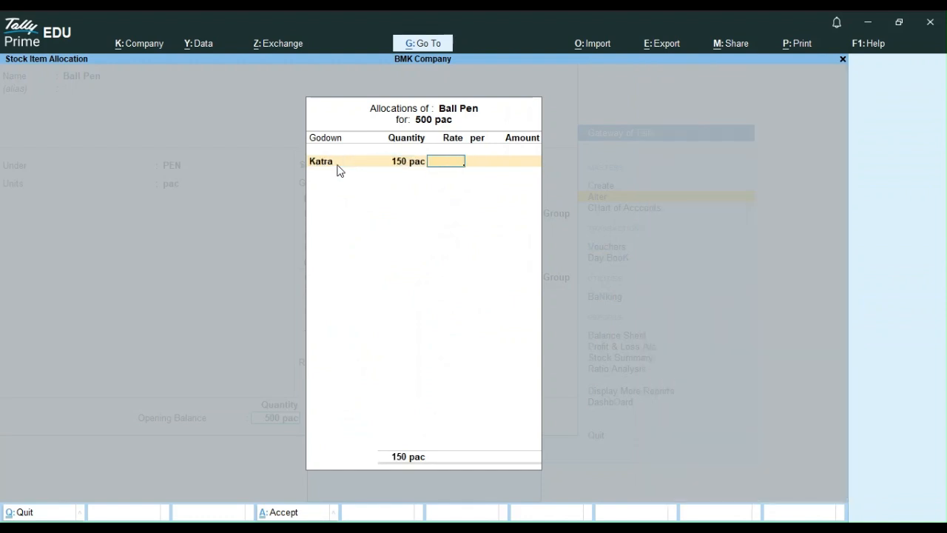
pyautogui.write('80')
pyautogui.press('Return')
pyautogui.press('Return')
pyautogui.press('Return')
# Allocate the remaining 350 pac of Ball Pen to the Civil Lines godown at 80 per pac and save the item.
pyautogui.press('Return')
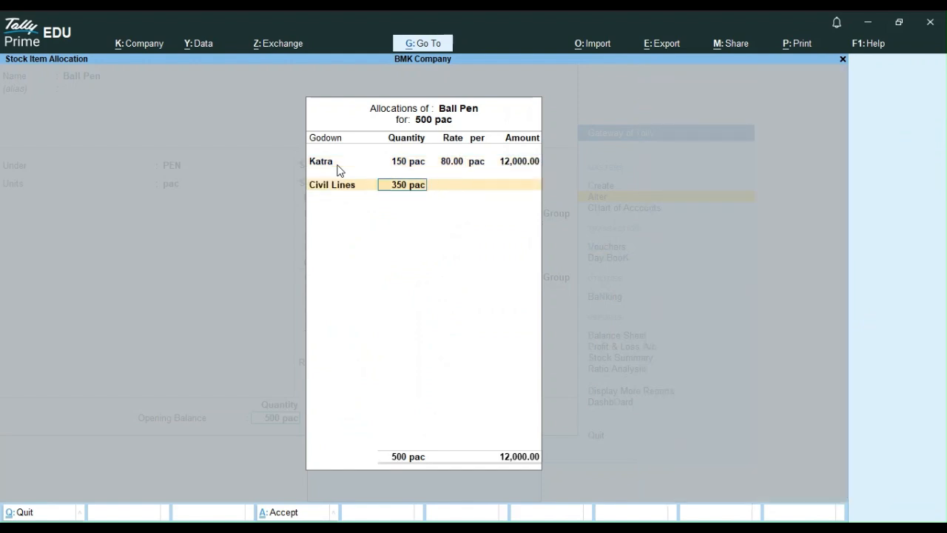
pyautogui.press('Return')
pyautogui.write('80')
pyautogui.press('Return')
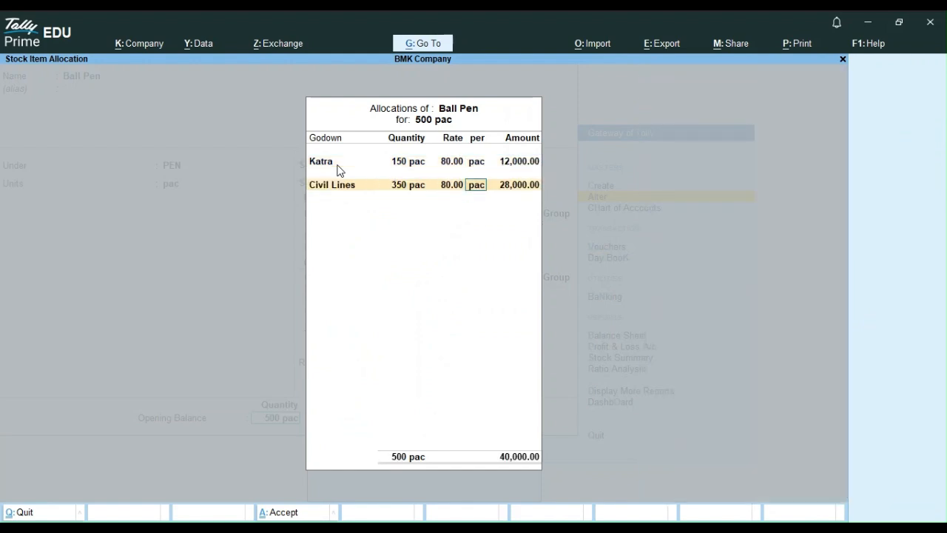
pyautogui.press('Return')
pyautogui.press('Return')
pyautogui.press('Return')
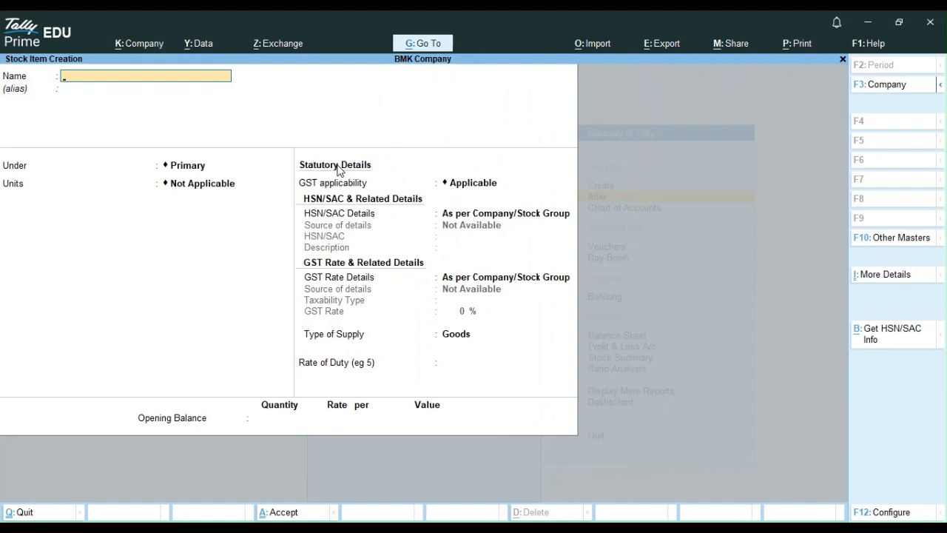
# Leave stock item creation and examine the company's Balance Sheet in detailed form.
pyautogui.press('Escape')
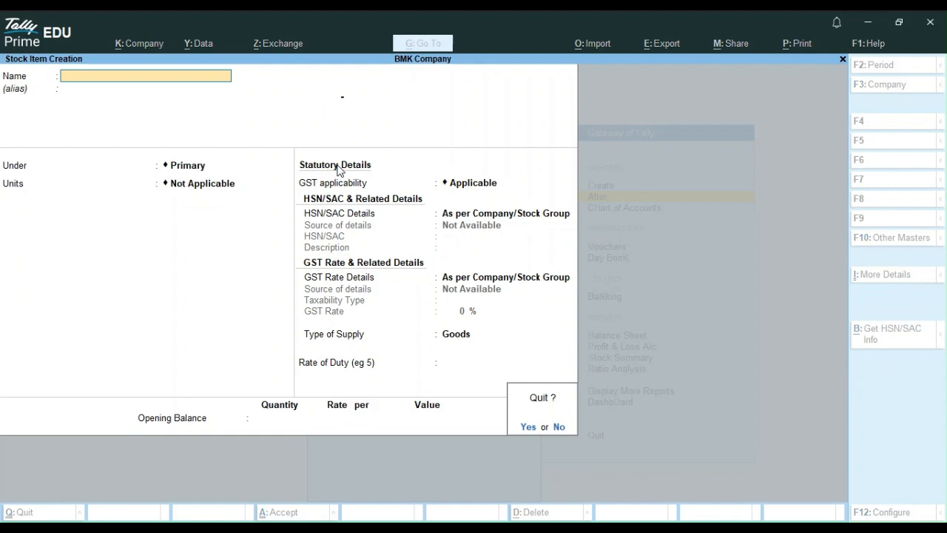
pyautogui.press('Return')
pyautogui.press('Escape')
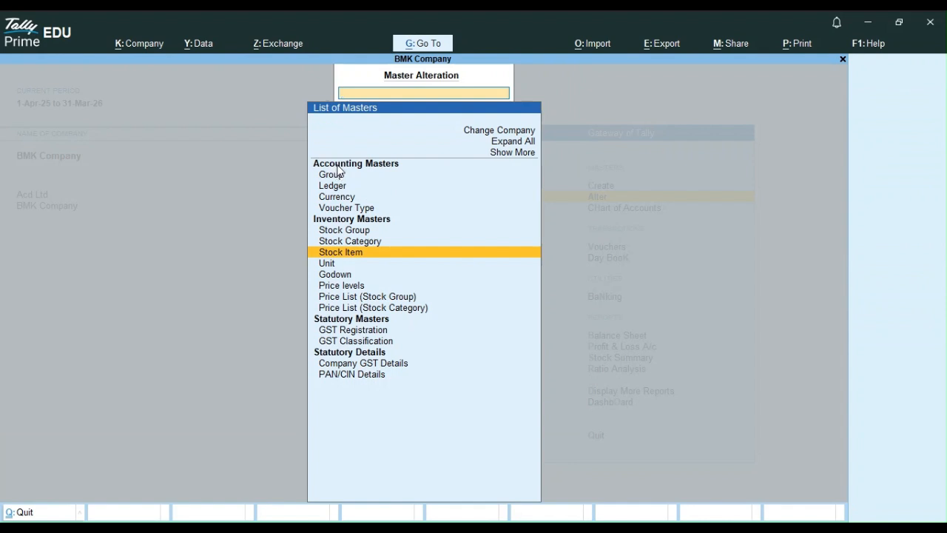
pyautogui.press('Escape')
pyautogui.press('b')
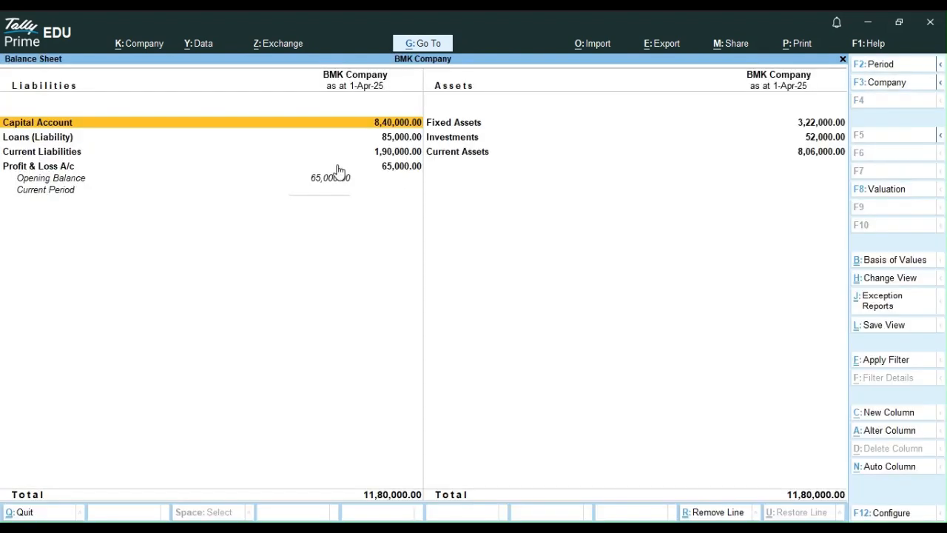
pyautogui.press('alt')
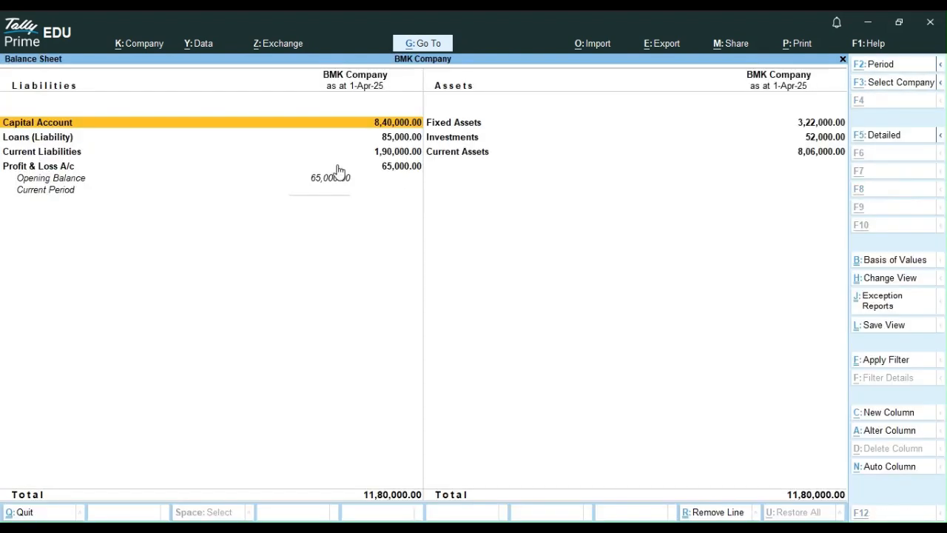
pyautogui.hotkey('alt', 'F5')
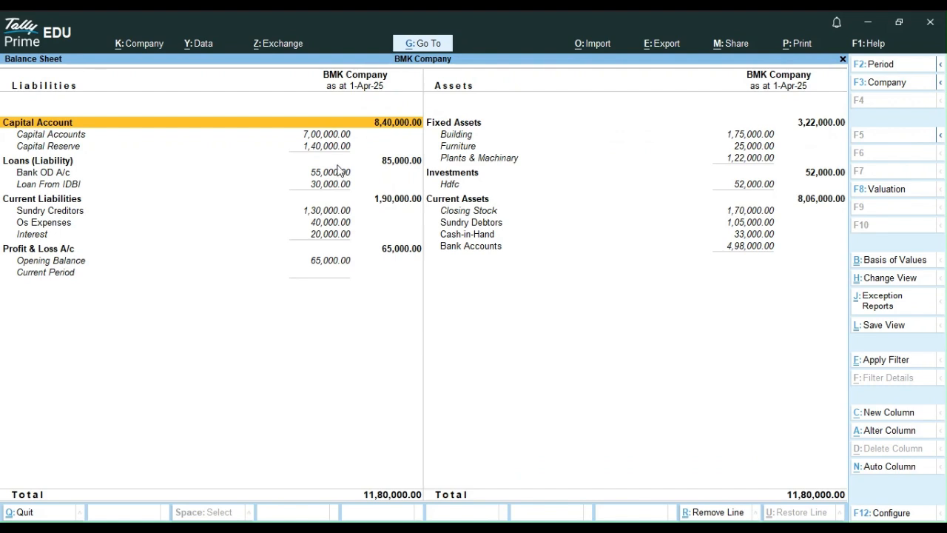
# Examine the Profit & Loss A/c in detailed form, checking the Book and PEN lines under Opening Stock.
pyautogui.press('Escape')
pyautogui.press('Down')
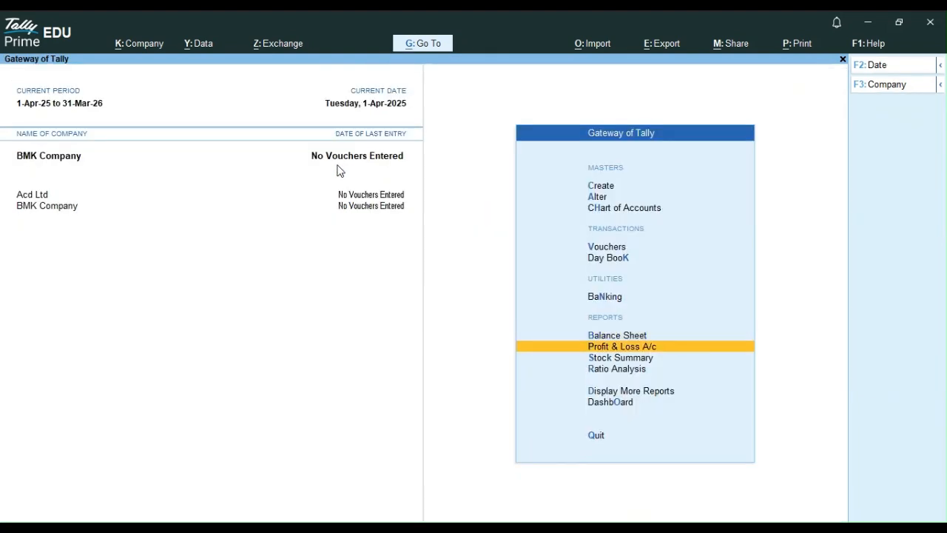
pyautogui.press('Return')
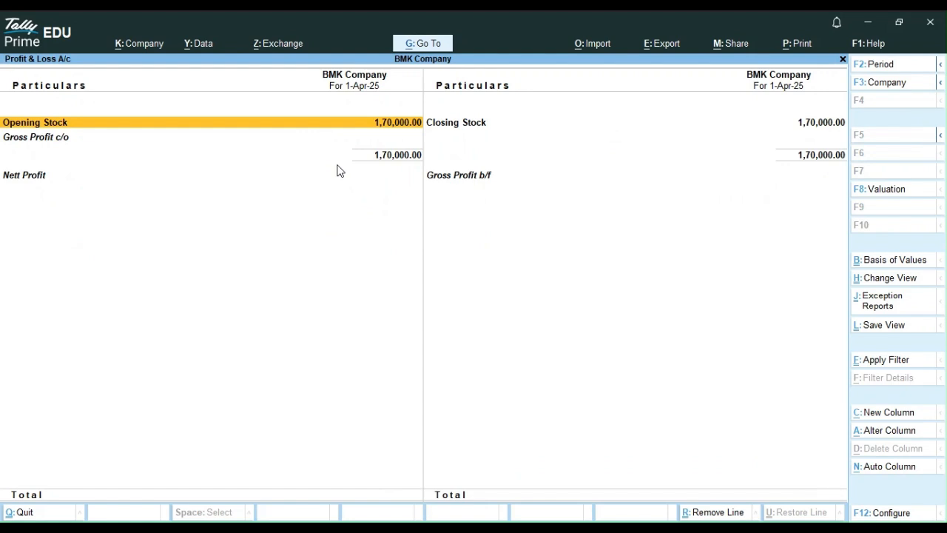
pyautogui.hotkey('alt', 'F5')
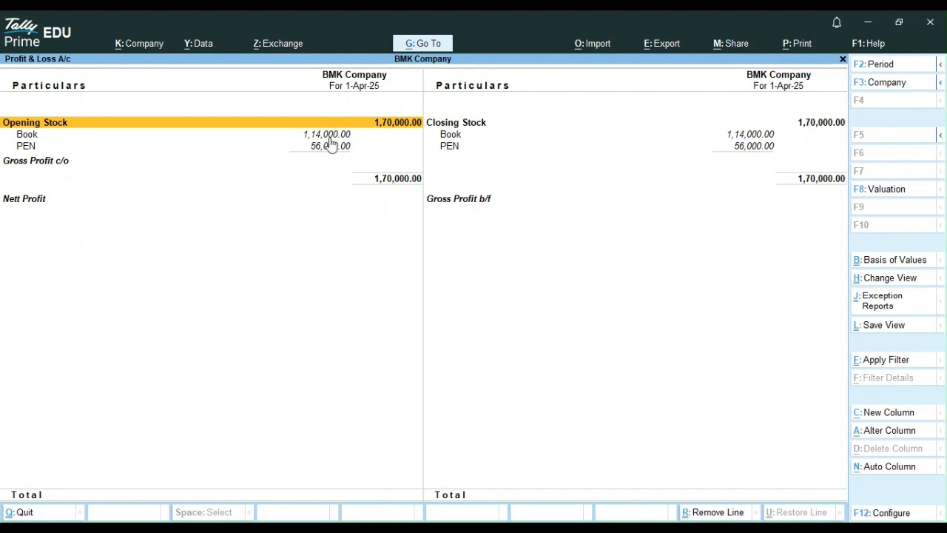
pyautogui.click(329, 136)
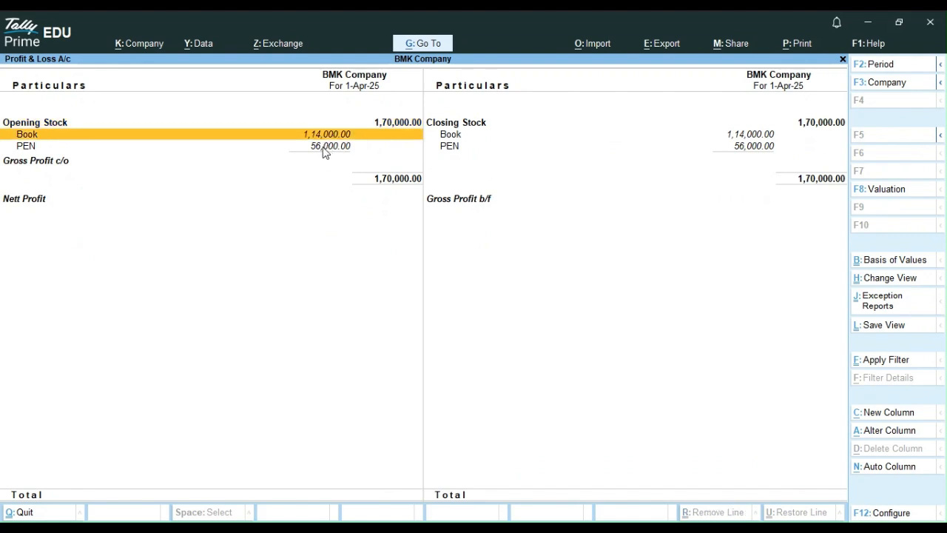
pyautogui.click(327, 150)
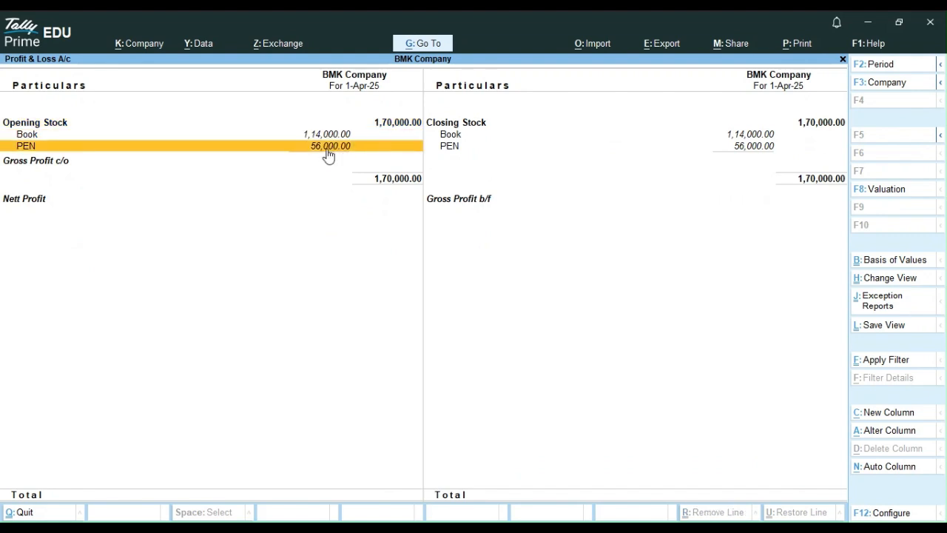
# Review the monthly summaries of Big Ex Book, Medium Ex. Book and Small Ex. Book within the closing stock's Book group.
pyautogui.click(742, 136)
pyautogui.click(744, 137)
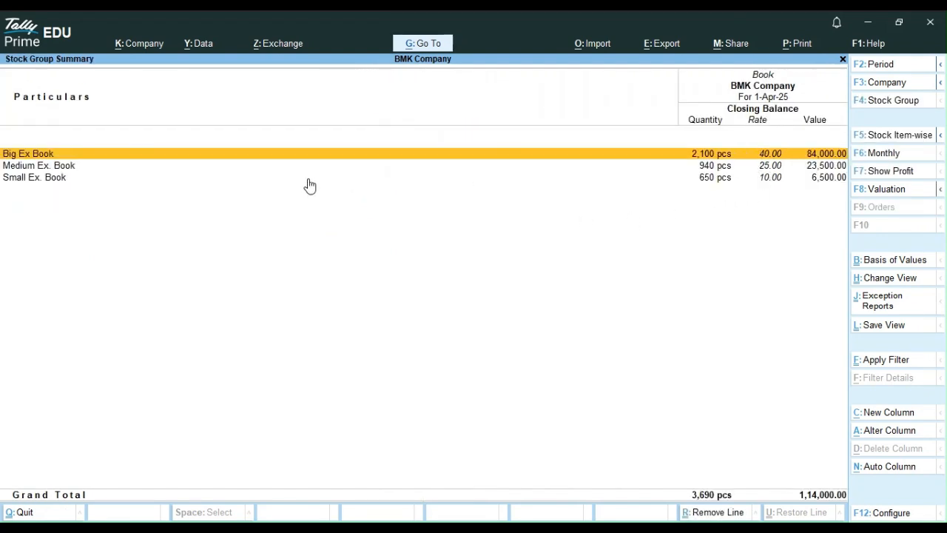
pyautogui.click(175, 155)
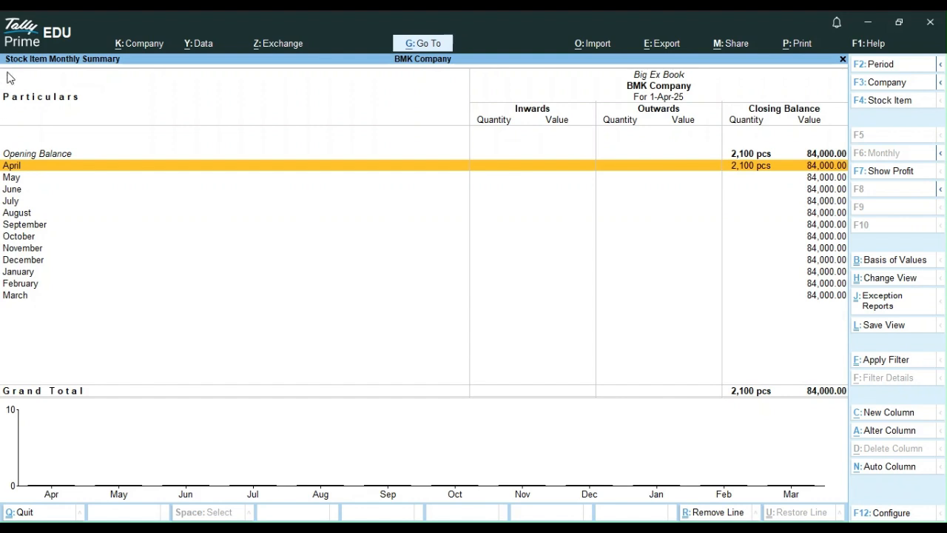
pyautogui.press('Escape')
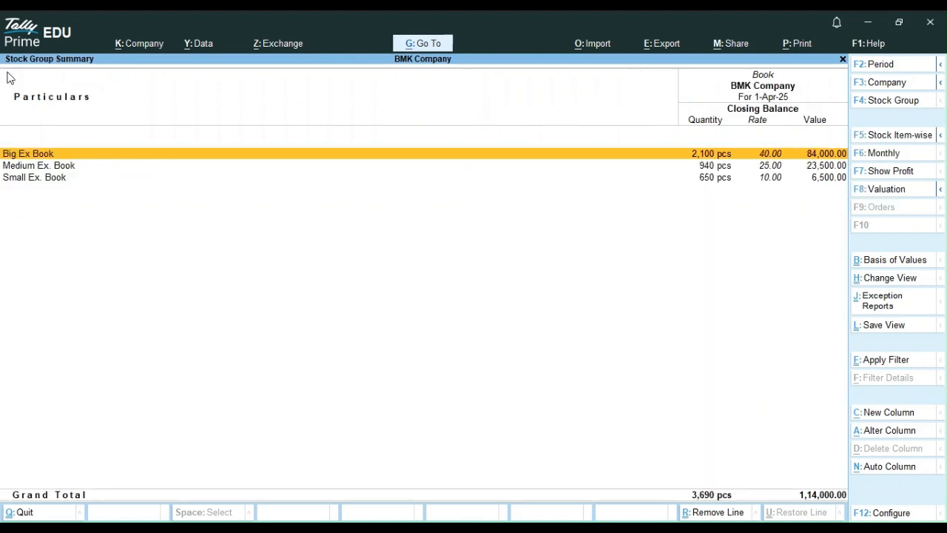
pyautogui.press('Down')
pyautogui.press('Return')
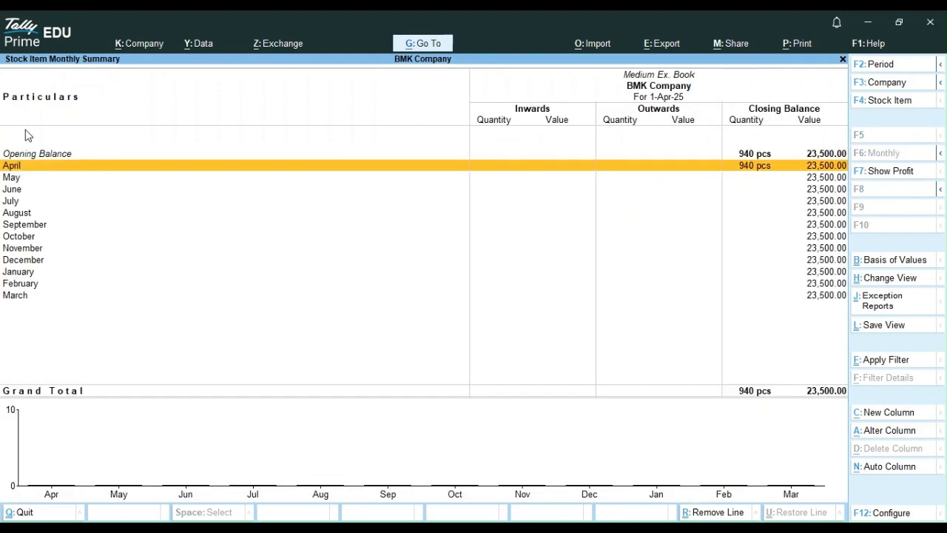
pyautogui.press('Escape')
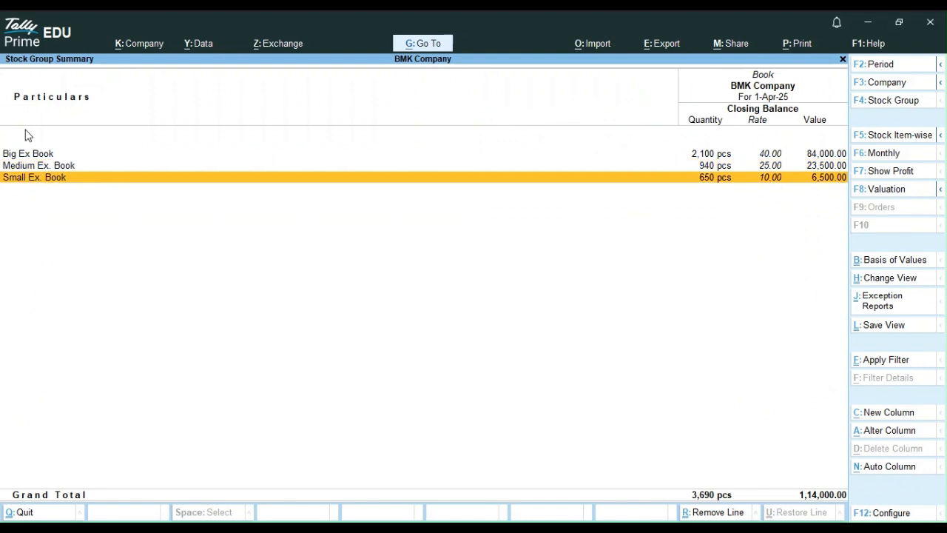
pyautogui.press('Down')
pyautogui.press('Return')
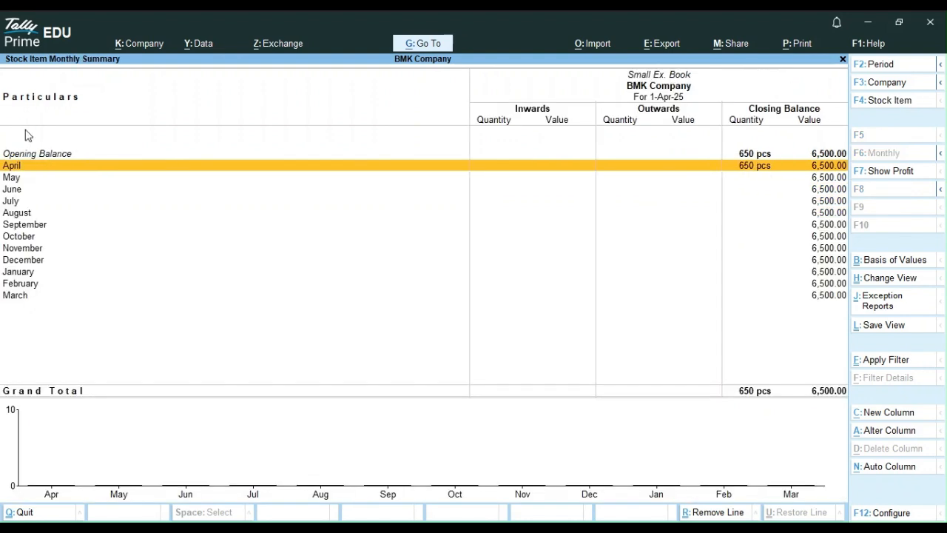
pyautogui.press('Escape')
pyautogui.press('Escape')
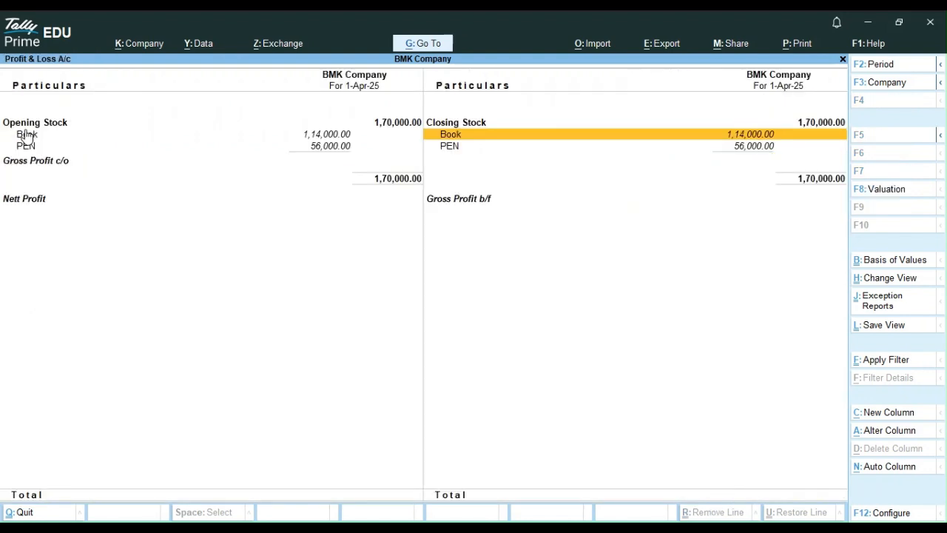
# Review the monthly summaries of Ball Pen and Gel Pen within the closing stock's PEN group, ending back at the Profit & Loss A/c.
pyautogui.press('Down')
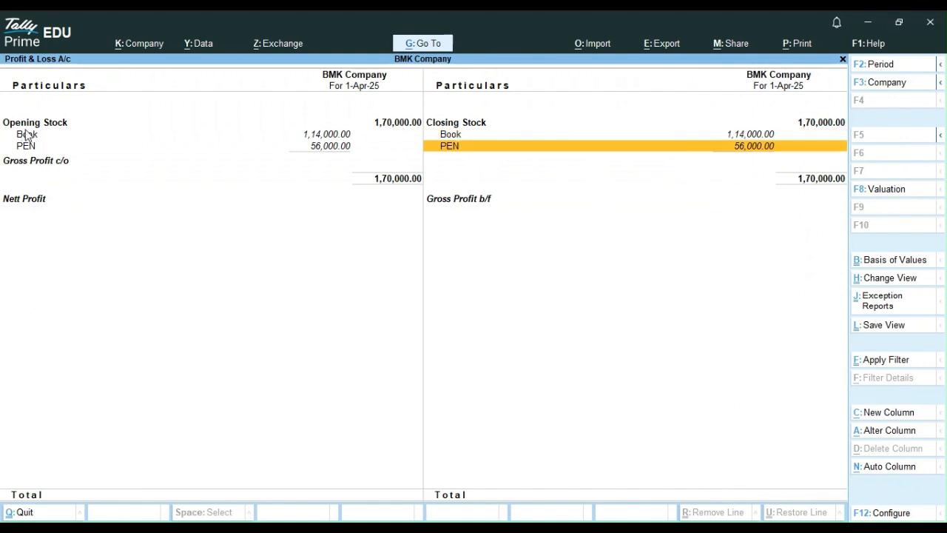
pyautogui.press('Return')
pyautogui.press('Return')
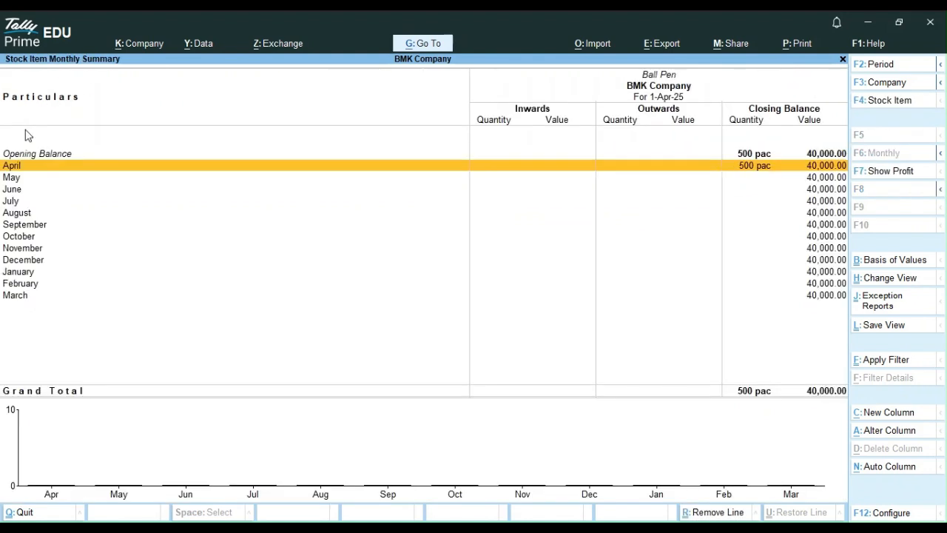
pyautogui.press('Escape')
pyautogui.press('Down')
pyautogui.press('Return')
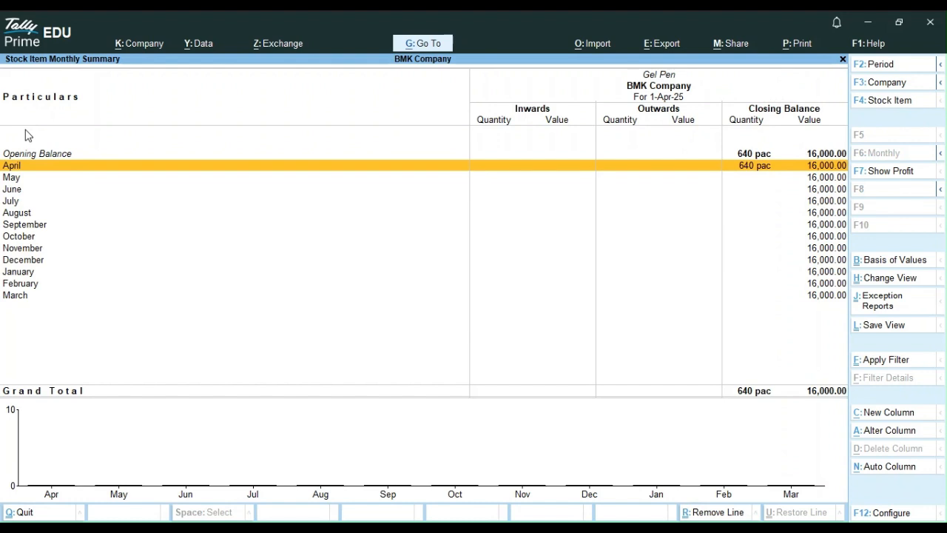
pyautogui.press('Escape')
pyautogui.press('Escape')
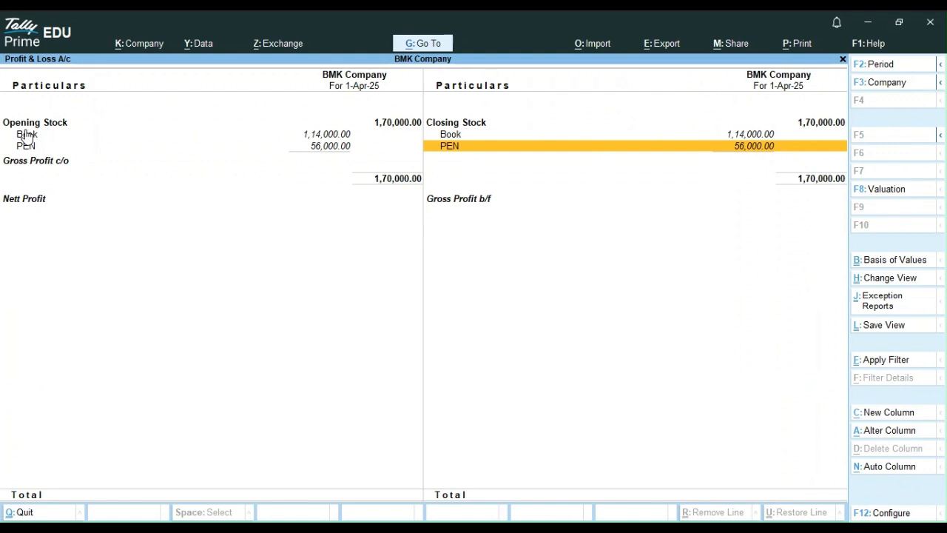
# Set the Cash ledger's opening balance to 27,000 Dr and save the ledger.
pyautogui.click(349, 527)
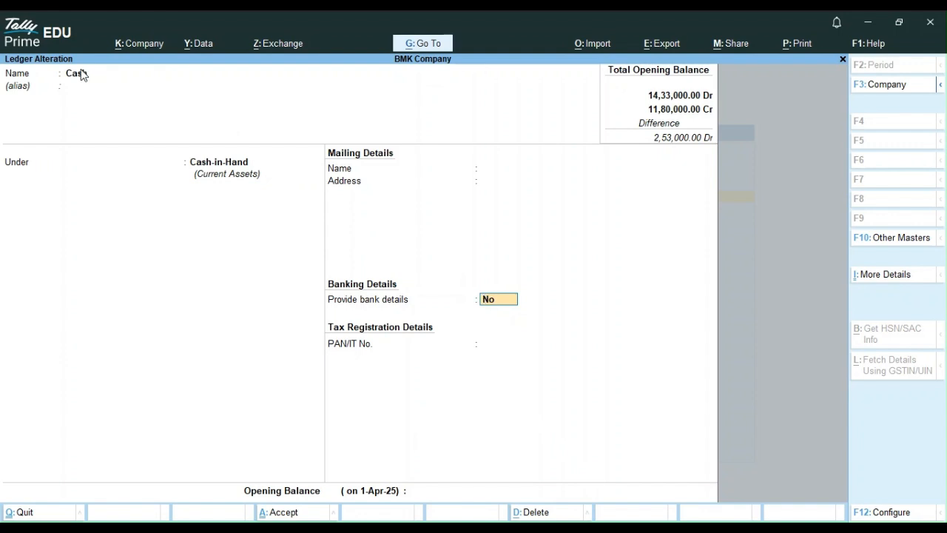
pyautogui.press('Return')
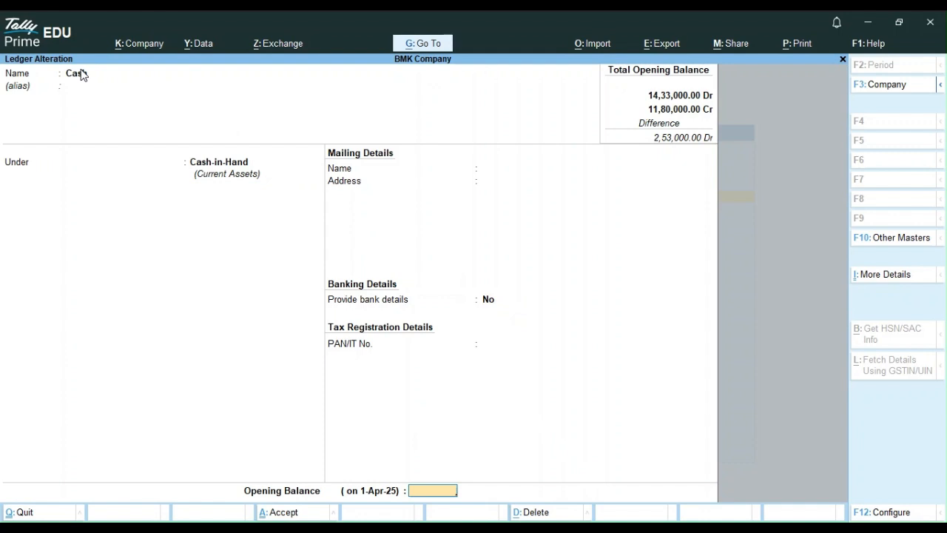
pyautogui.write('27000')
pyautogui.press('Return')
pyautogui.press('ctrl')
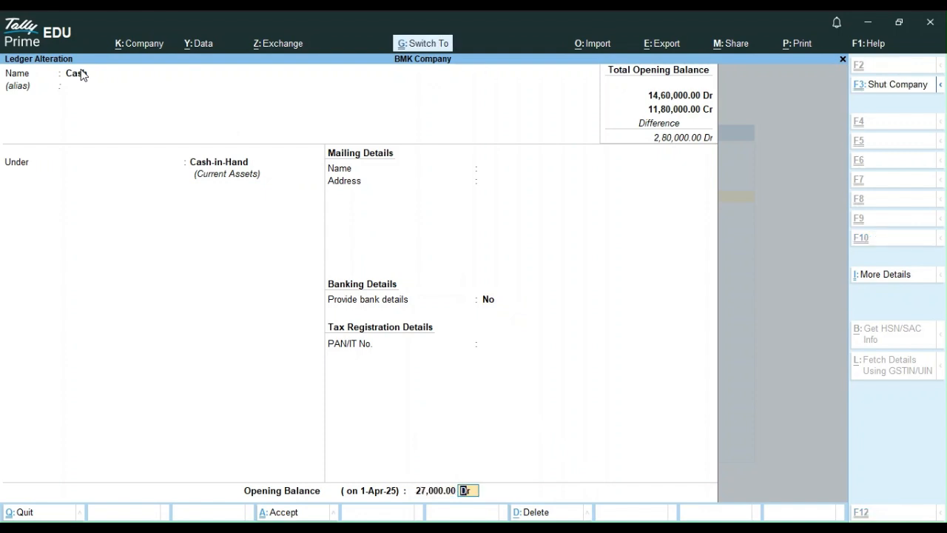
pyautogui.hotkey('ctrl', 'a')
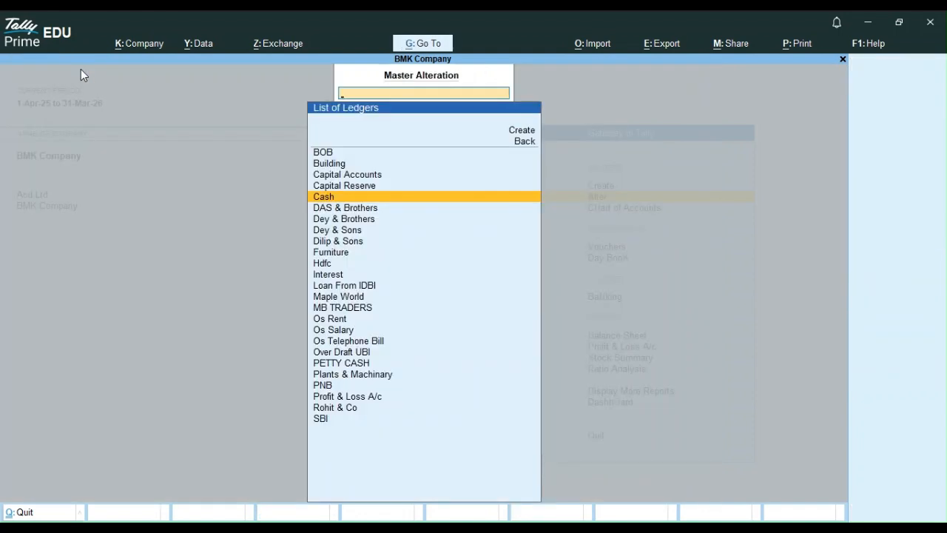
pyautogui.press('Escape')
pyautogui.press('Escape')
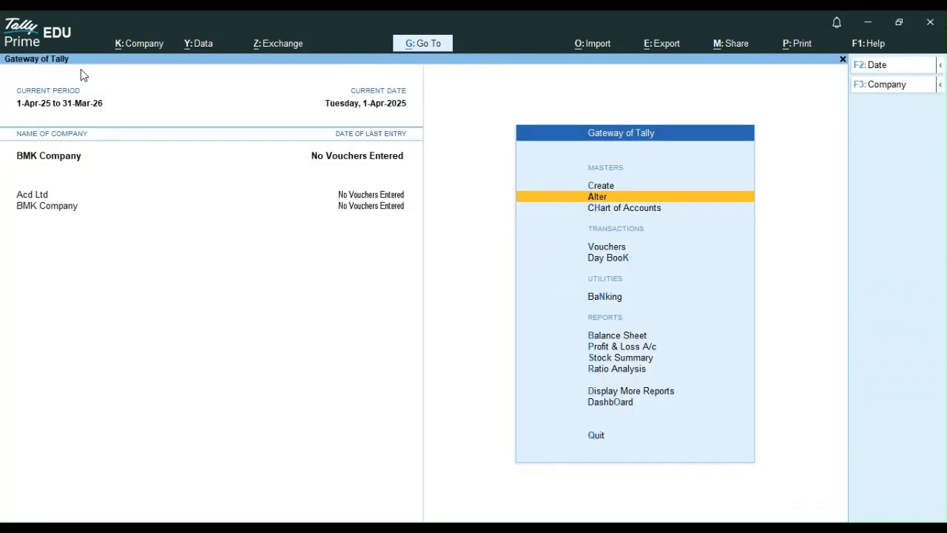
# Examine the Balance Sheet in detailed form and review the BOB, PNB and SBI balances within Bank Accounts.
pyautogui.press('b')
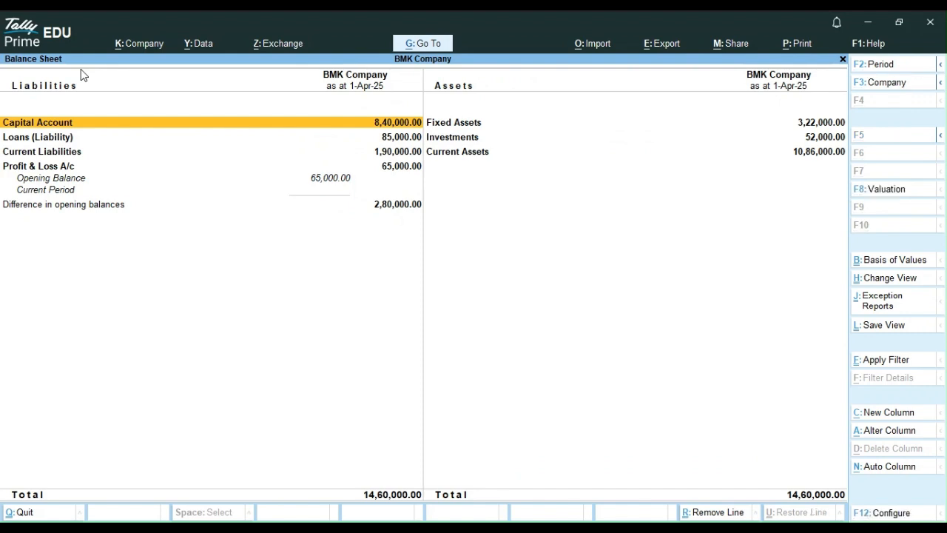
pyautogui.hotkey('alt', 'F5')
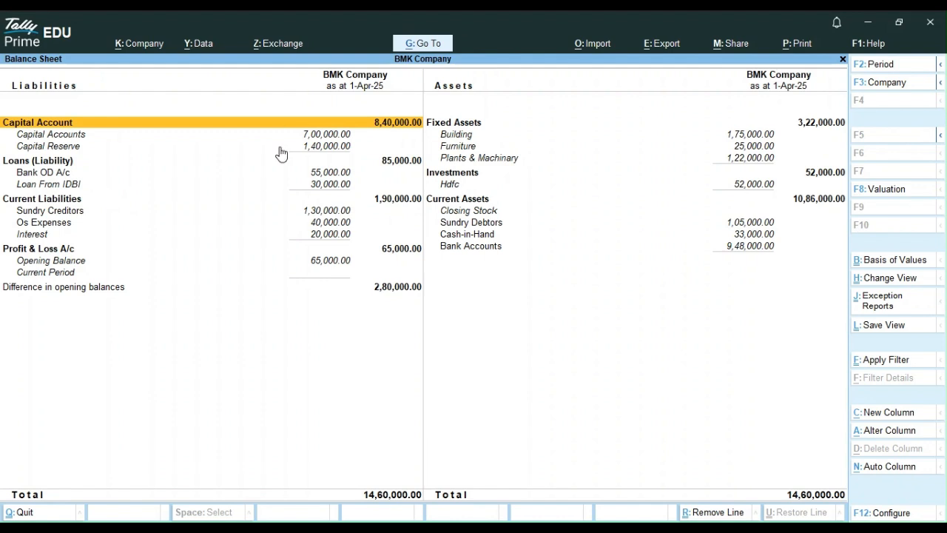
pyautogui.click(478, 252)
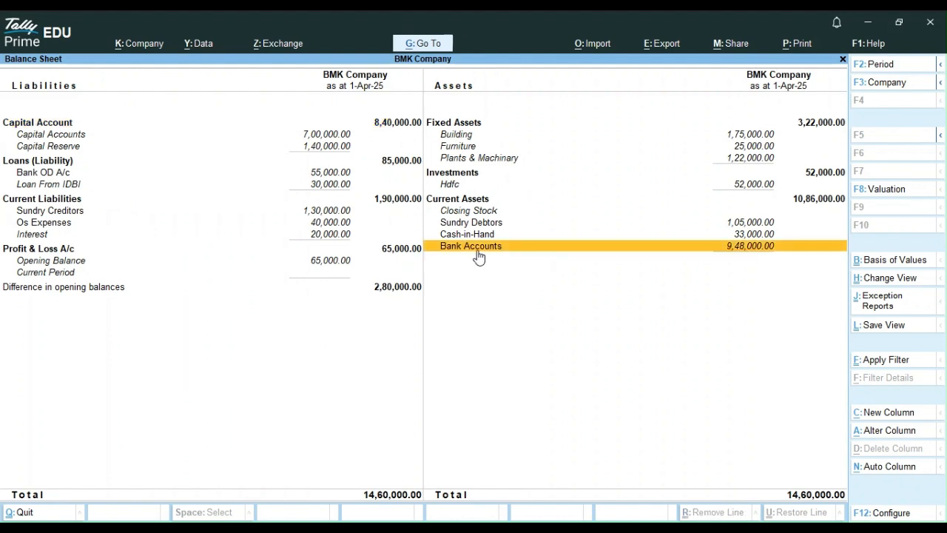
pyautogui.click(478, 252)
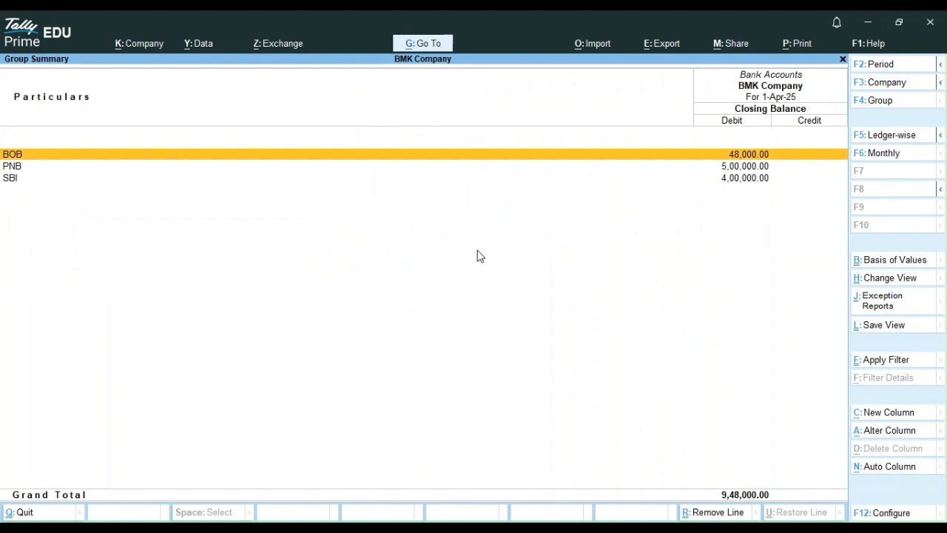
pyautogui.press('Down')
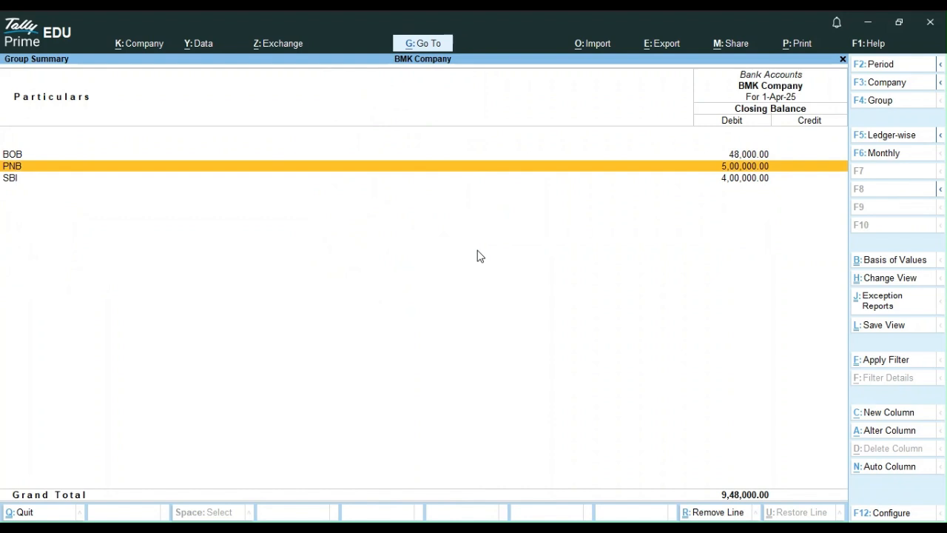
pyautogui.press('Escape')
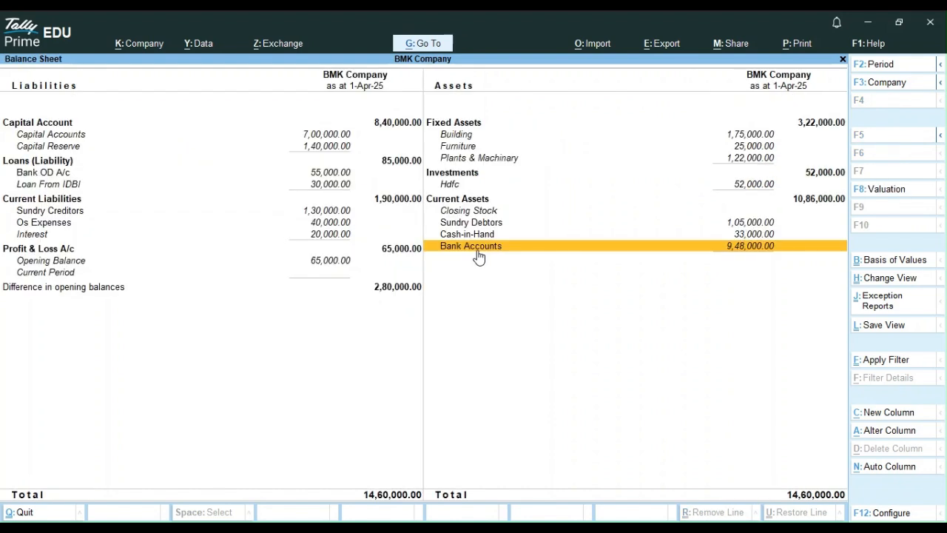
pyautogui.press('Escape')
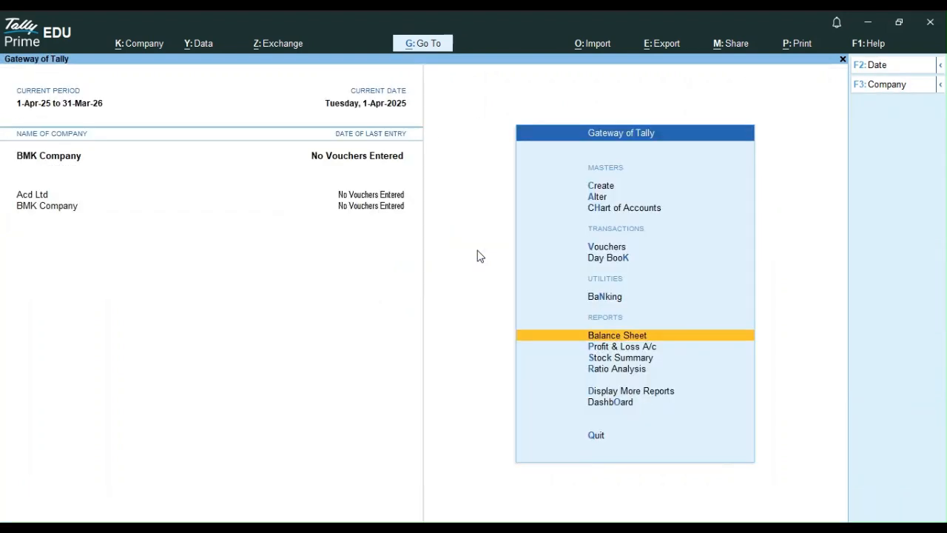
pyautogui.press('Up')
pyautogui.press('Up')
pyautogui.press('Up')
pyautogui.press('Up')
pyautogui.press('Up')
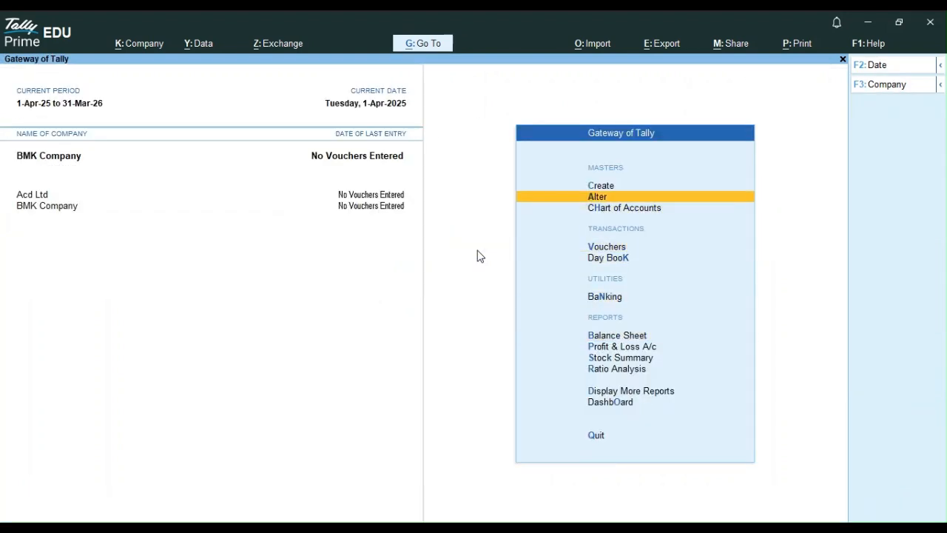
pyautogui.press('Down')
pyautogui.press('Down')
pyautogui.press('Down')
pyautogui.press('Down')
pyautogui.press('Down')
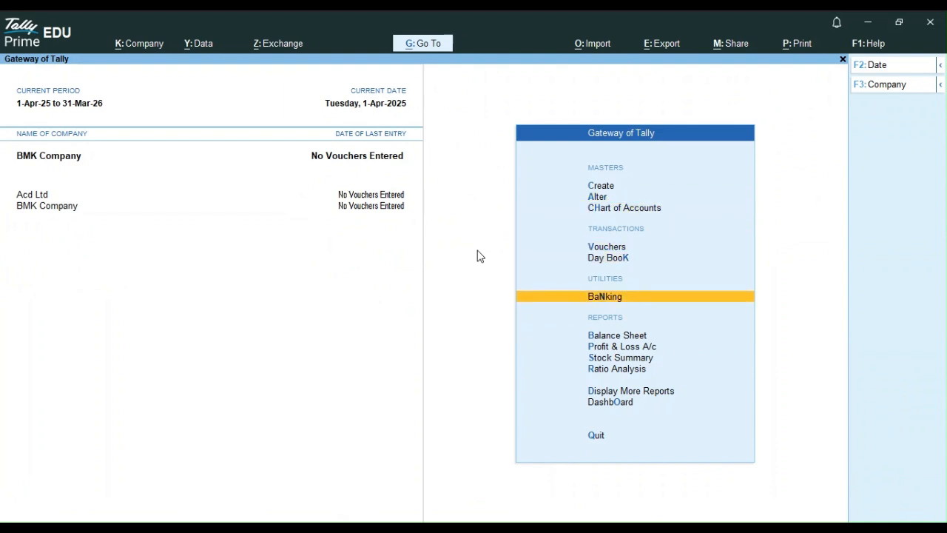
# Reopen the detailed Balance Sheet and recheck the individual bank balances under Bank Accounts.
pyautogui.press('Return')
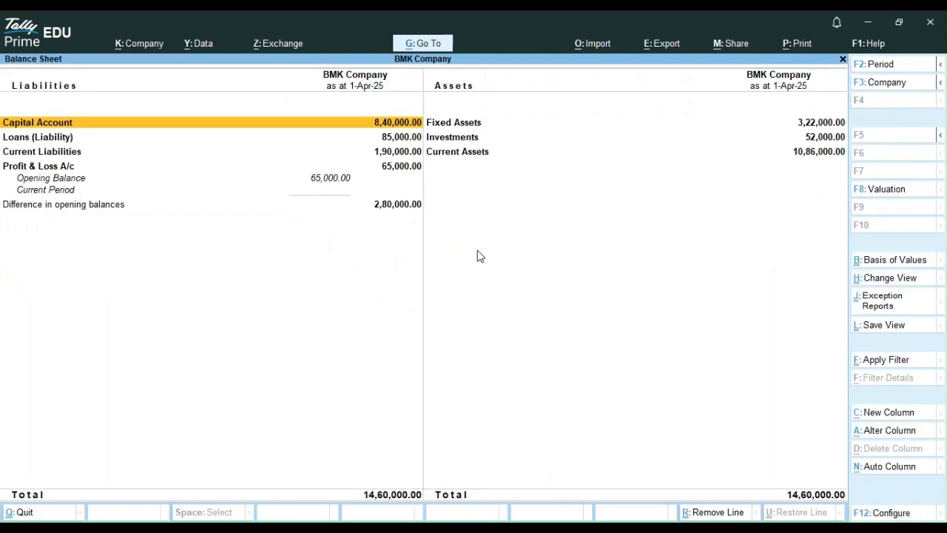
pyautogui.press('alt')
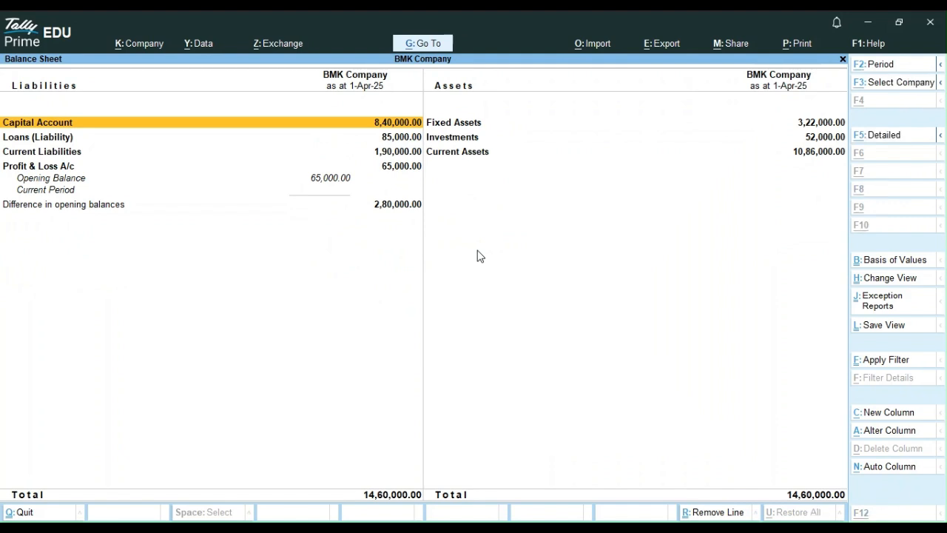
pyautogui.hotkey('alt', 'F5')
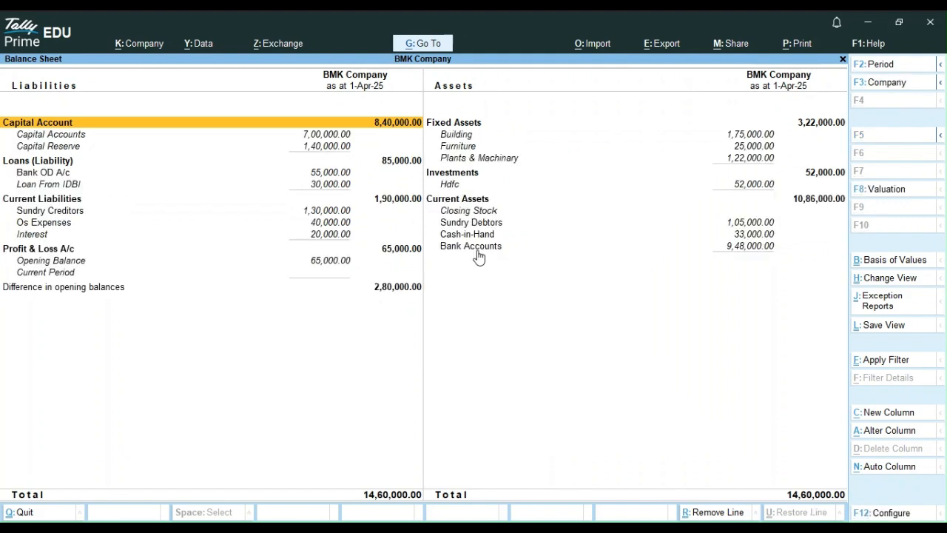
pyautogui.click(719, 256)
pyautogui.click(718, 252)
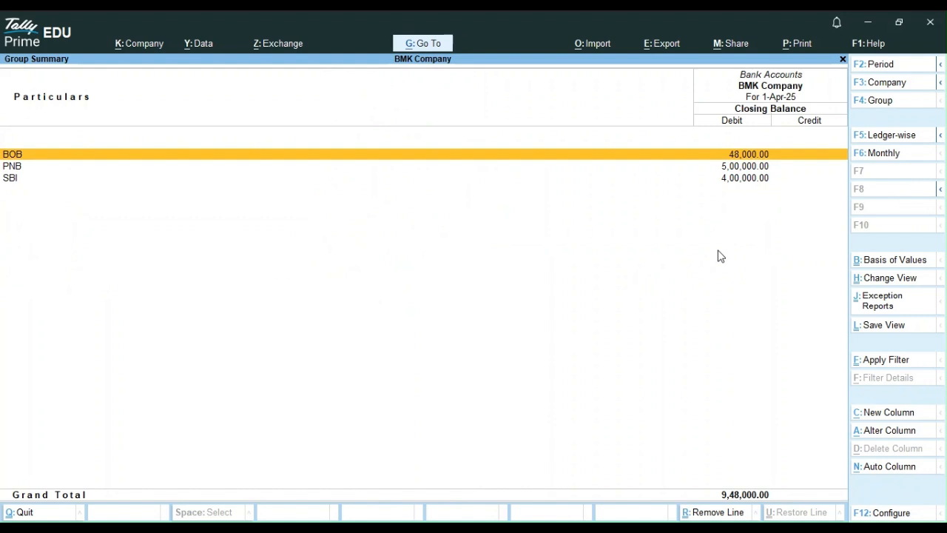
pyautogui.press('Escape')
pyautogui.press('Escape')
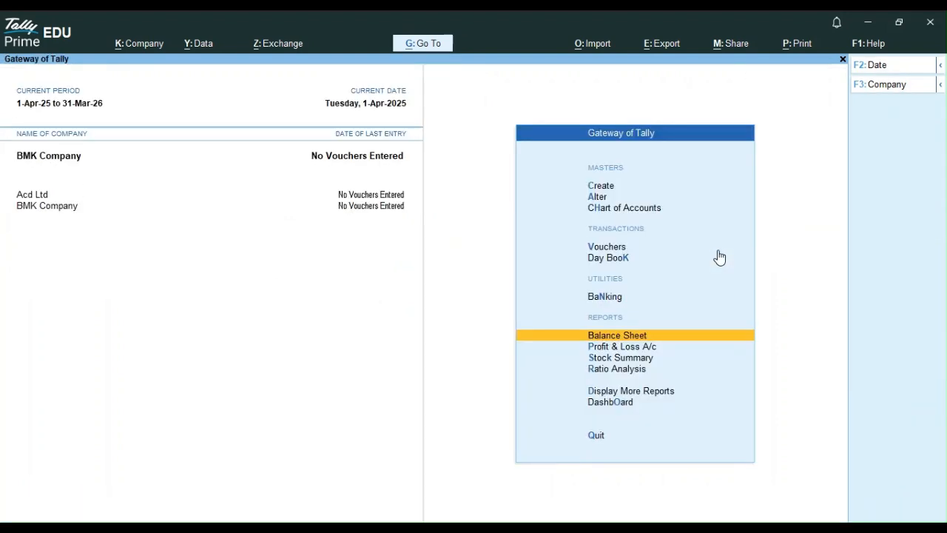
# Open the existing PNB ledger for alteration.
pyautogui.press('Up')
pyautogui.press('Up')
pyautogui.press('Up')
pyautogui.press('Up')
pyautogui.press('Up')
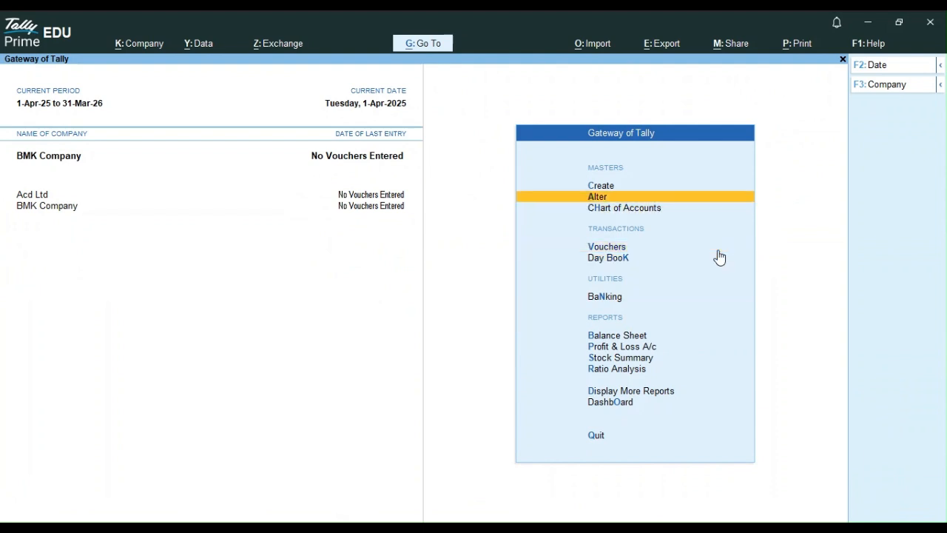
pyautogui.press('Return')
pyautogui.press('Down')
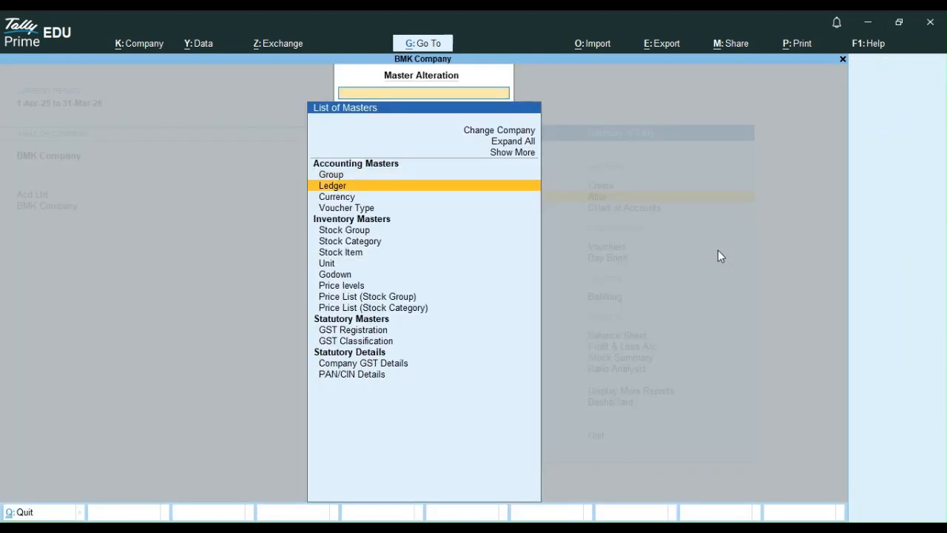
pyautogui.press('Return')
pyautogui.write('P')
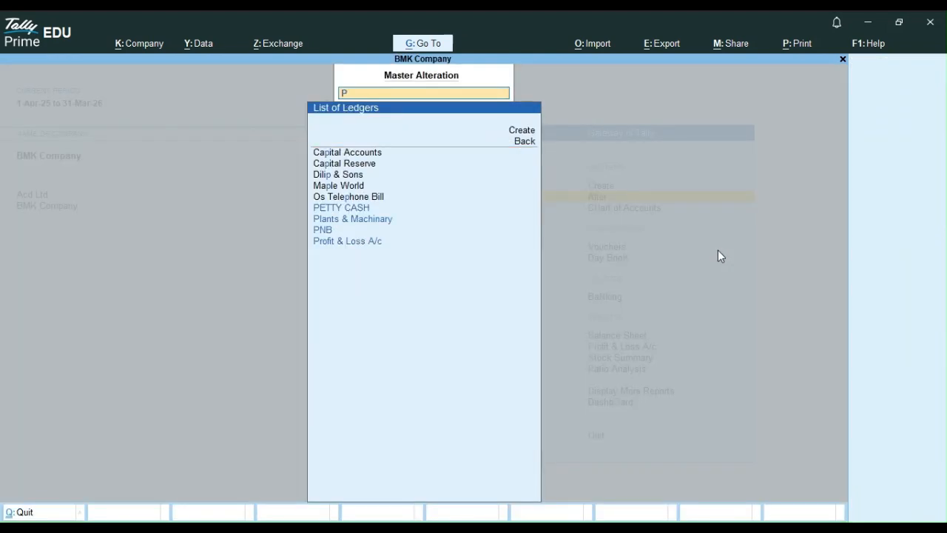
pyautogui.press('BackSpace')
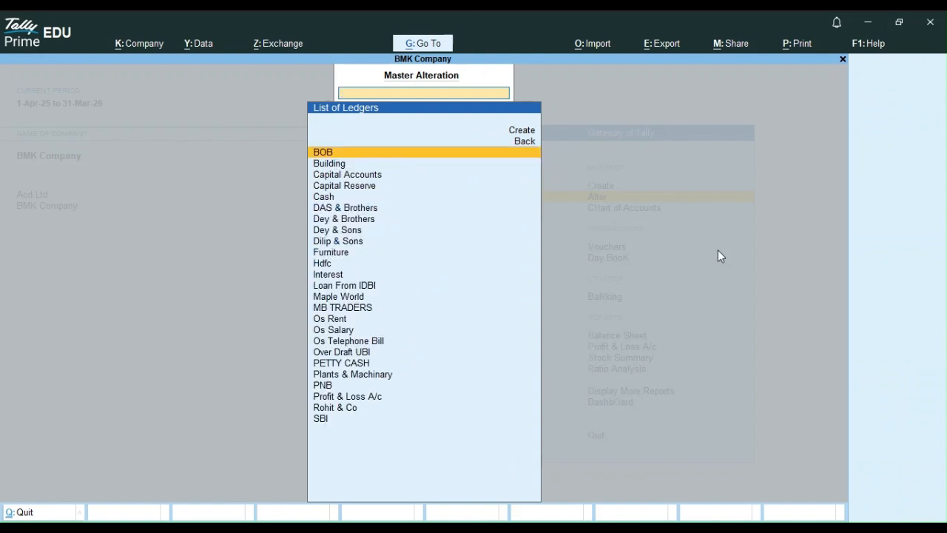
pyautogui.press('Down')
pyautogui.press('Down')
pyautogui.press('Down')
pyautogui.press('Down')
pyautogui.press('Down')
pyautogui.press('Down')
pyautogui.press('Down')
pyautogui.press('Down')
pyautogui.press('Down')
pyautogui.press('Down')
pyautogui.press('Down')
pyautogui.press('Down')
pyautogui.press('Down')
pyautogui.press('Down')
pyautogui.press('Down')
pyautogui.press('Down')
pyautogui.press('Down')
pyautogui.press('Down')
pyautogui.press('Down')
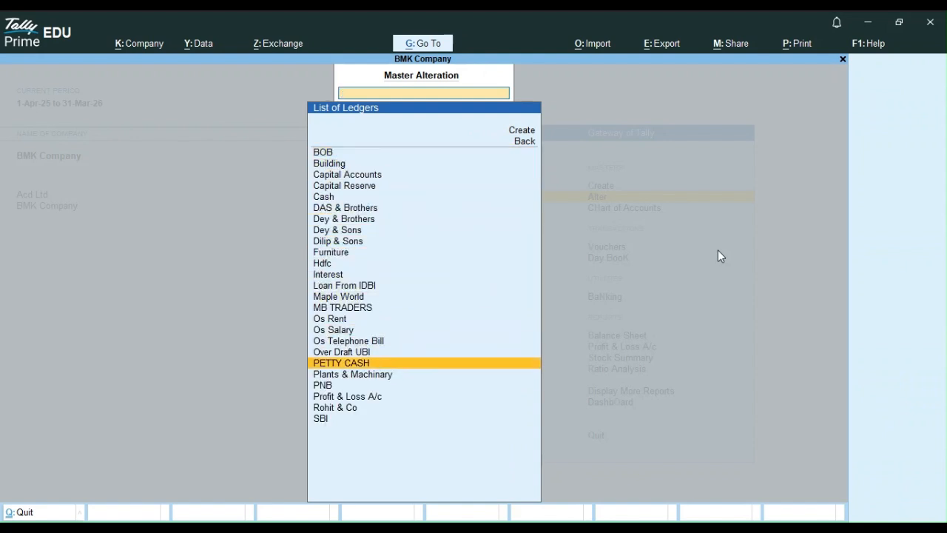
pyautogui.press('Down')
pyautogui.press('Down')
pyautogui.press('Return')
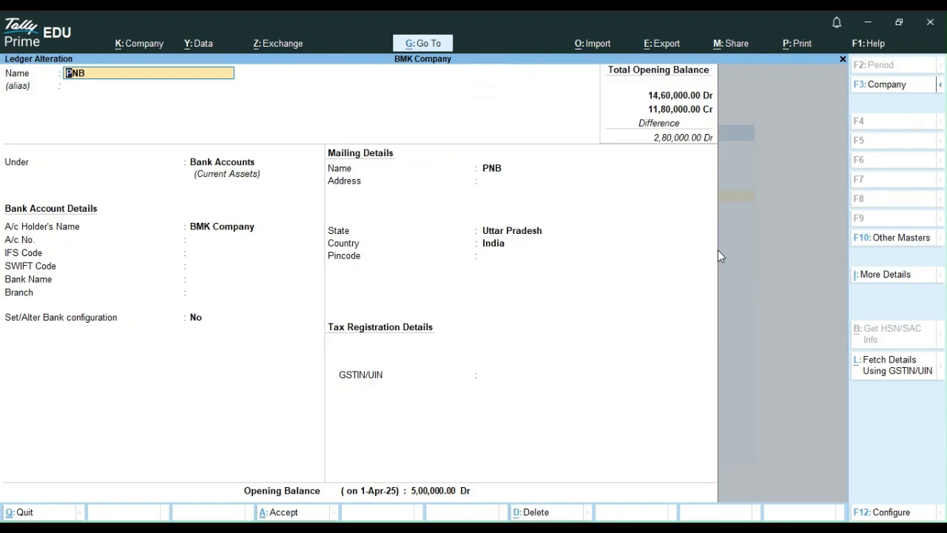
# Correct the PNB ledger's opening balance to 50,000 Dr, keep its other details, and save the ledger.
pyautogui.press('Return')
pyautogui.press('Return')
pyautogui.press('Return')
pyautogui.press('Return')
pyautogui.press('Return')
pyautogui.press('Return')
pyautogui.press('Return')
pyautogui.press('Return')
pyautogui.press('Return')
pyautogui.press('Return')
pyautogui.press('Return')
pyautogui.press('Return')
pyautogui.press('Return')
pyautogui.press('Return')
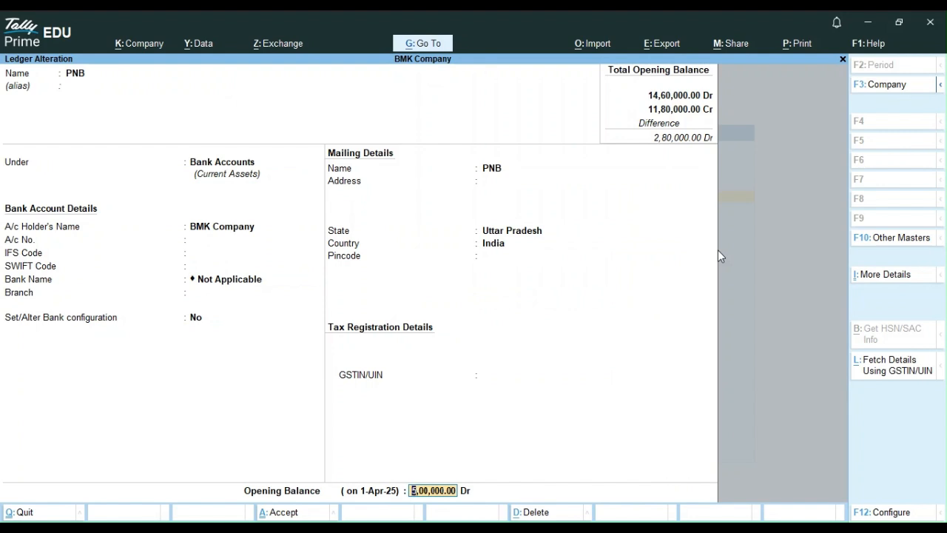
pyautogui.press('Right')
pyautogui.press('Right')
pyautogui.press('ctrl')
pyautogui.hotkey('ctrl', 'a')
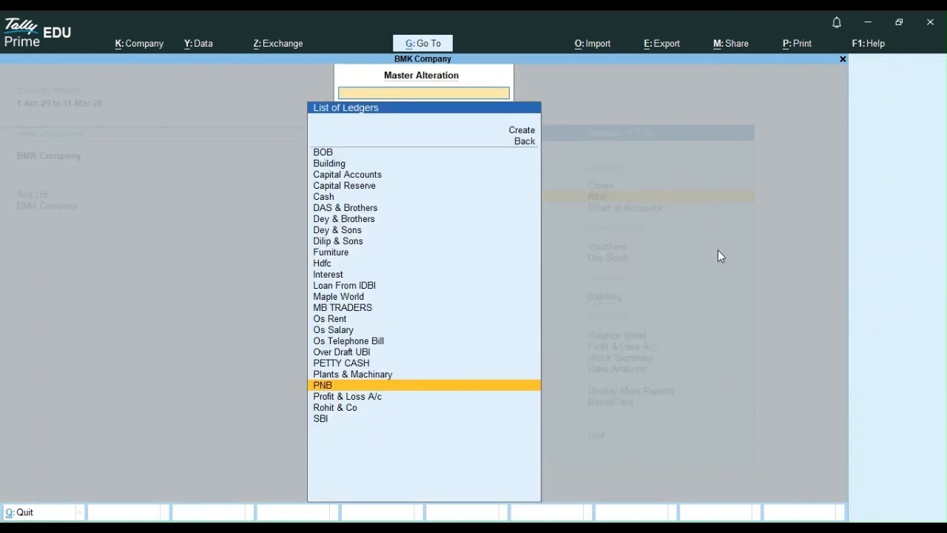
pyautogui.press('Escape')
pyautogui.press('Escape')
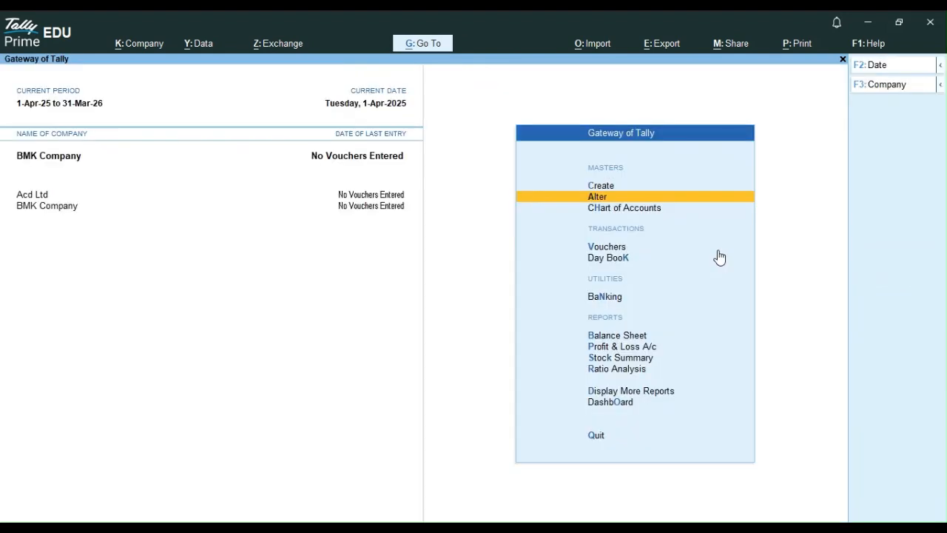
# Examine the detailed Balance Sheet again, checking Bank Accounts and the difference in opening balances.
pyautogui.press('b')
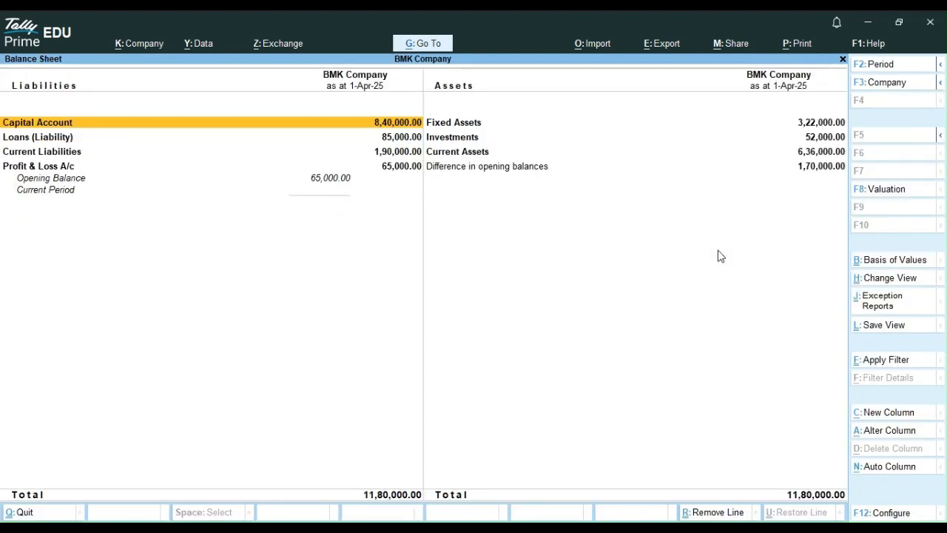
pyautogui.press('alt')
pyautogui.hotkey('alt', 'F5')
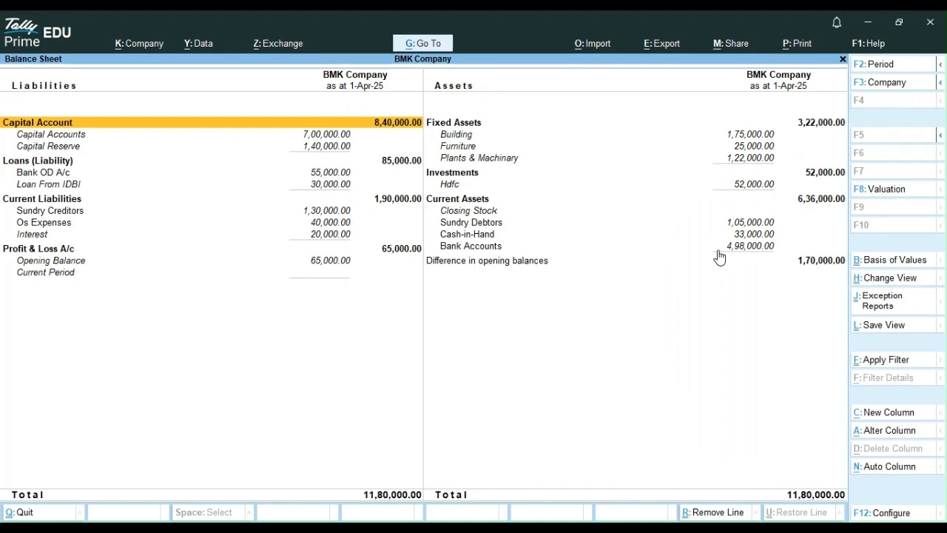
pyautogui.press('Escape')
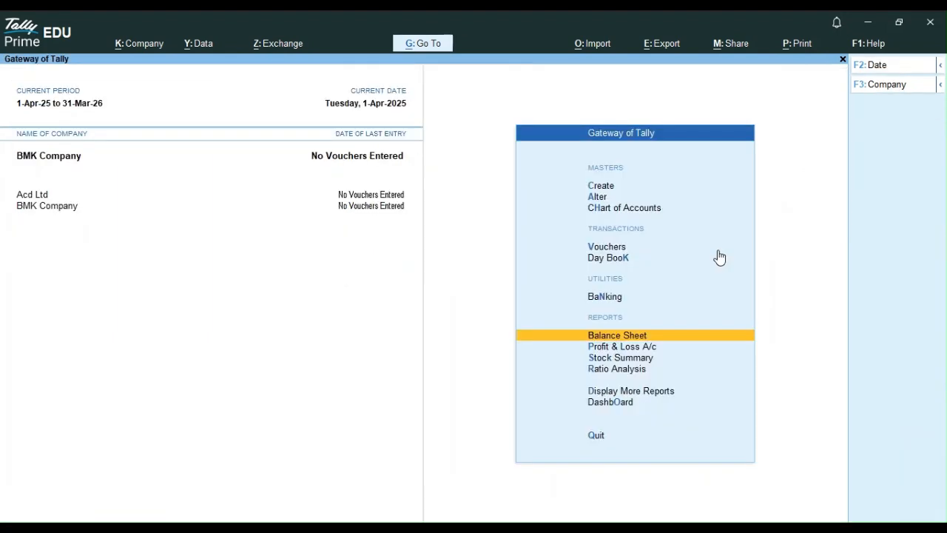
# Create a stock group named BOOK under Primary, keeping the default settings, and save it.
pyautogui.press('Up')
pyautogui.press('Up')
pyautogui.press('Up')
pyautogui.press('Up')
pyautogui.press('Up')
pyautogui.press('Up')
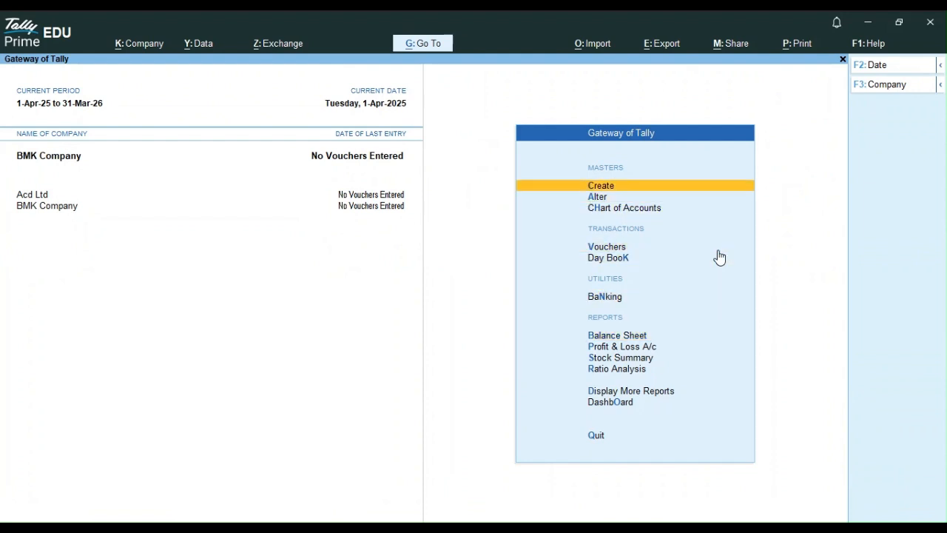
pyautogui.press('Return')
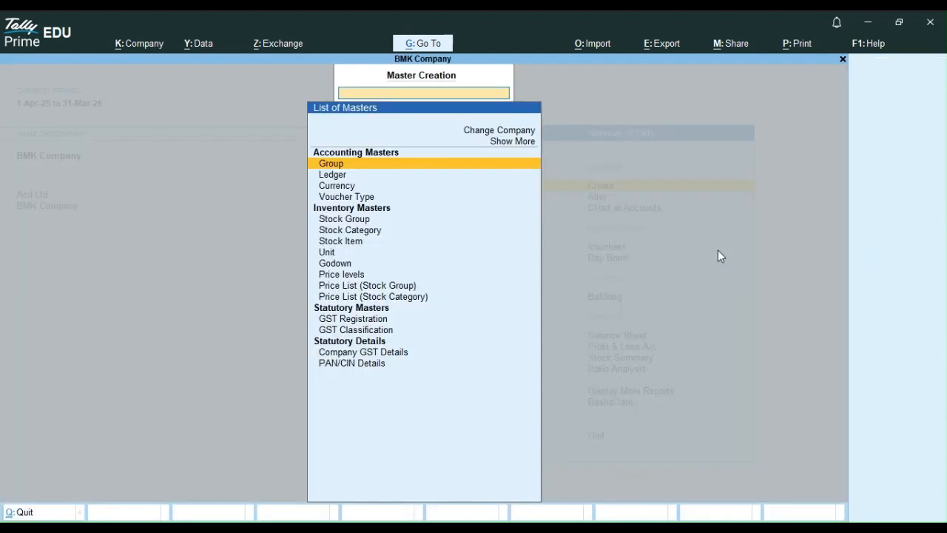
pyautogui.press('Down')
pyautogui.press('Down')
pyautogui.press('Down')
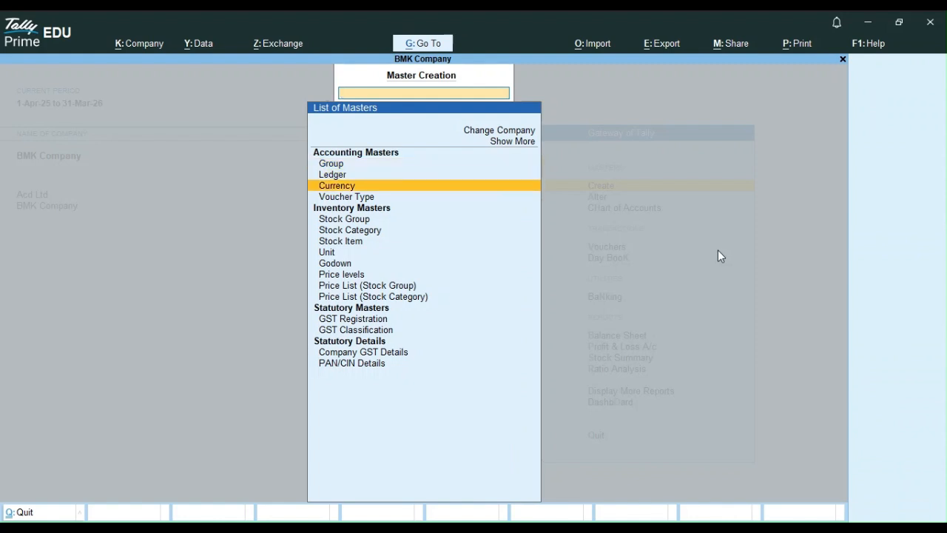
pyautogui.press('Down')
pyautogui.press('Down')
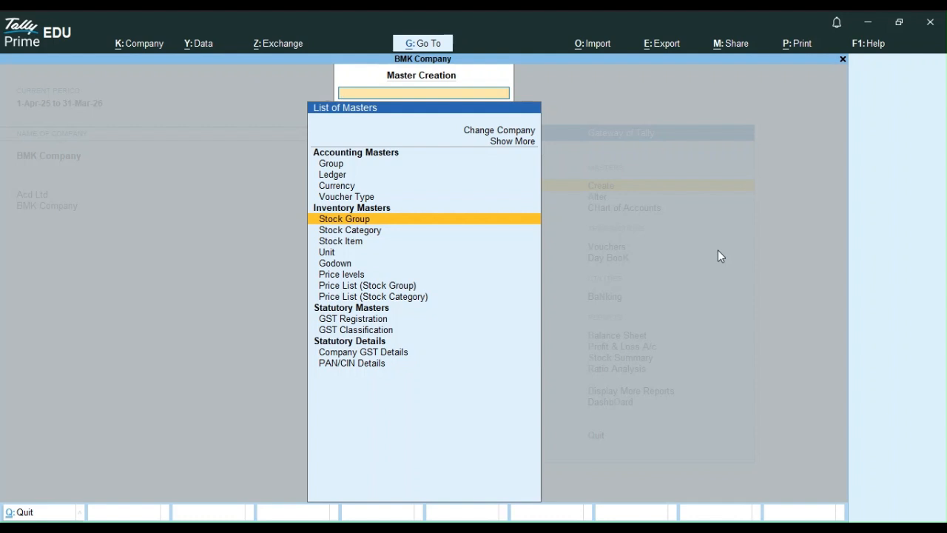
pyautogui.press('Return')
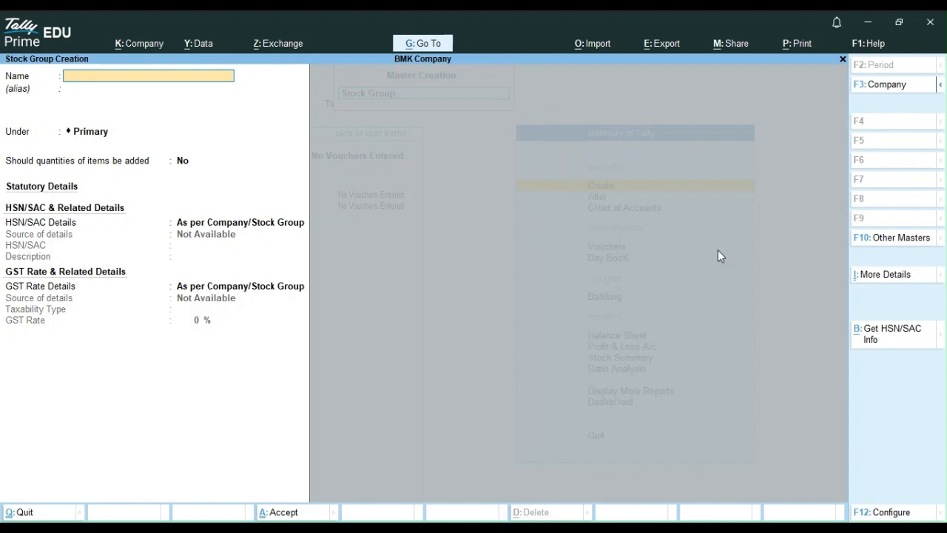
pyautogui.write('BOOK')
pyautogui.press('Return')
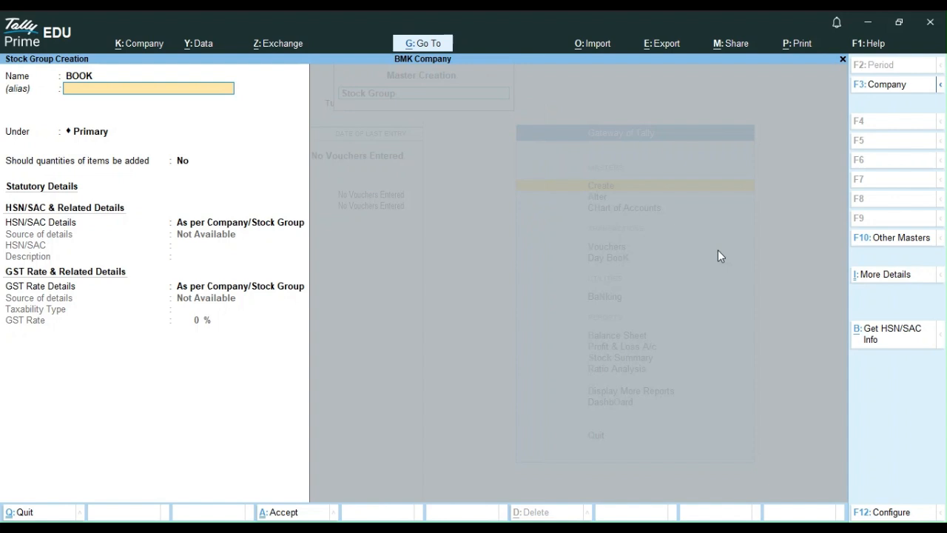
pyautogui.press('Return')
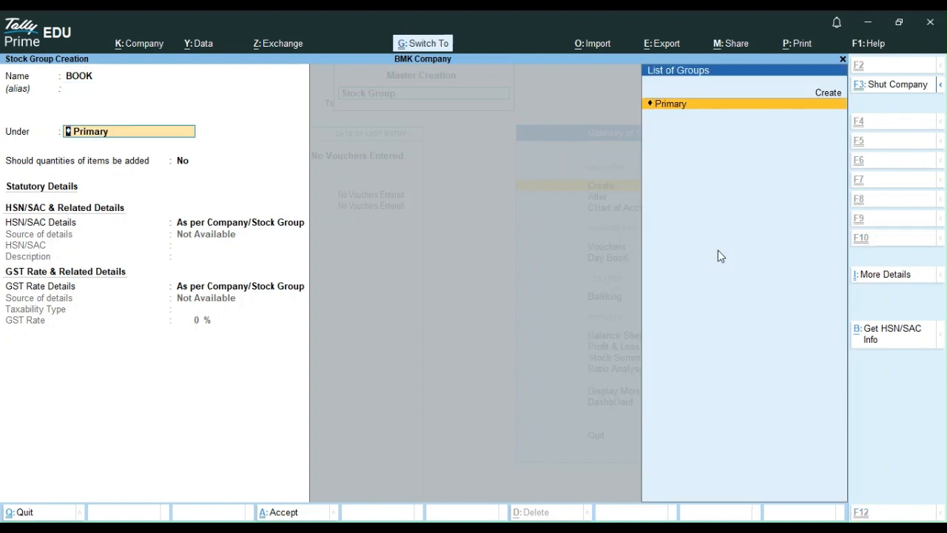
pyautogui.hotkey('ctrl', 'a')
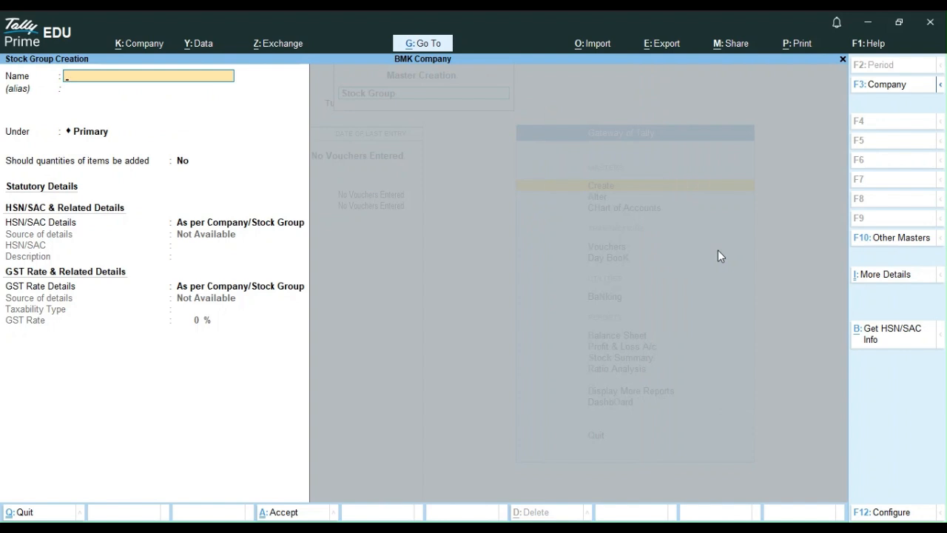
# Create a stock group named PEN under Primary through the secondary group creation offered while choosing the parent group.
pyautogui.write('PEN')
pyautogui.press('Return')
pyautogui.press('Return')
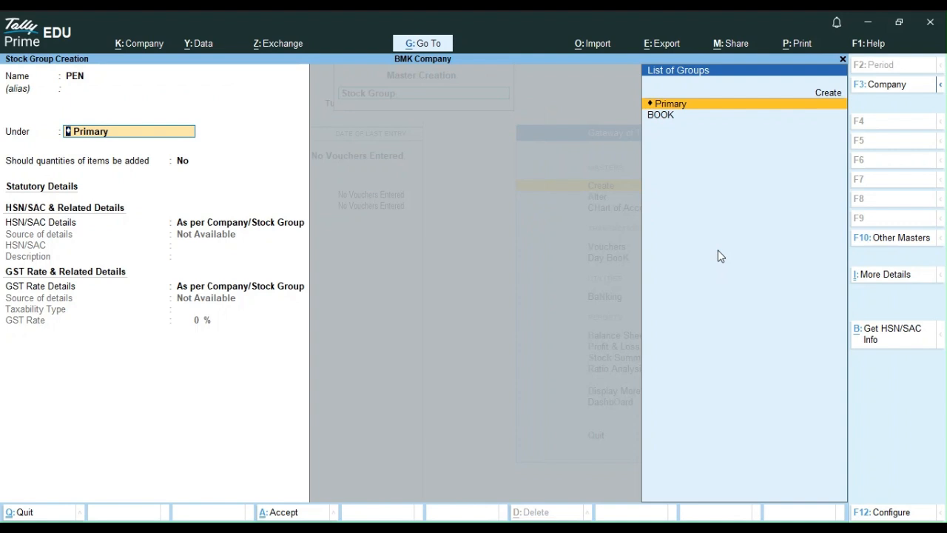
pyautogui.click(829, 92)
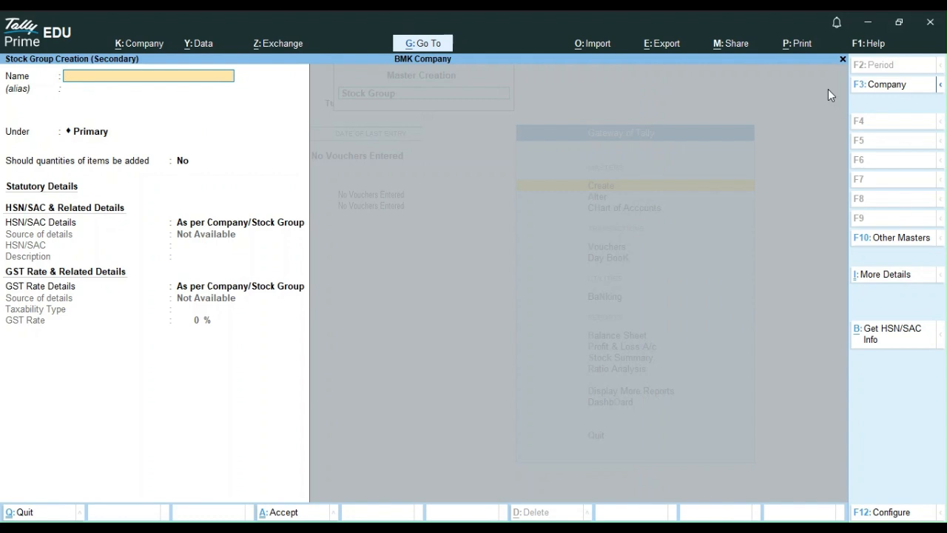
pyautogui.write('PEN')
pyautogui.press('Return')
pyautogui.press('ctrl')
pyautogui.hotkey('ctrl', 'a')
pyautogui.press('ctrl')
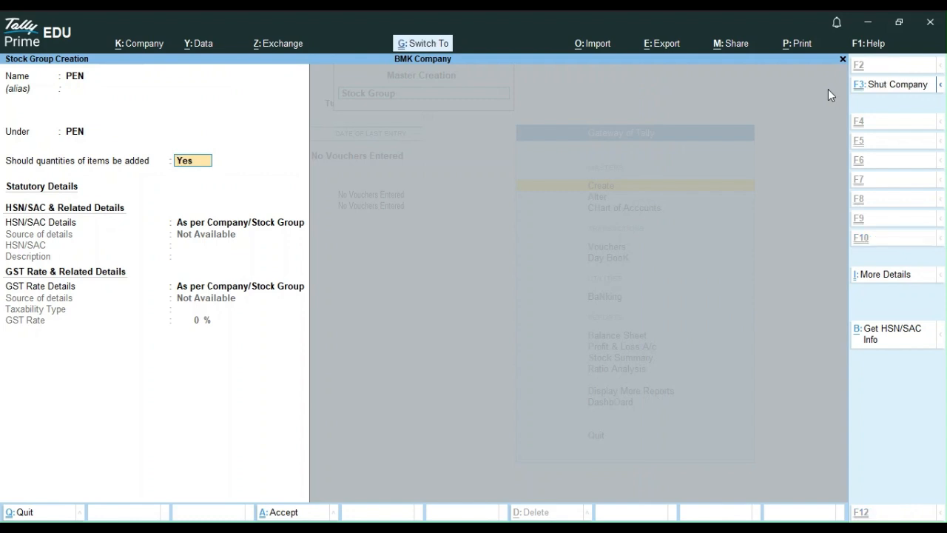
# Discard the remaining PEN entry placed under PEN and leave stock group creation.
pyautogui.hotkey('ctrl', 'a')
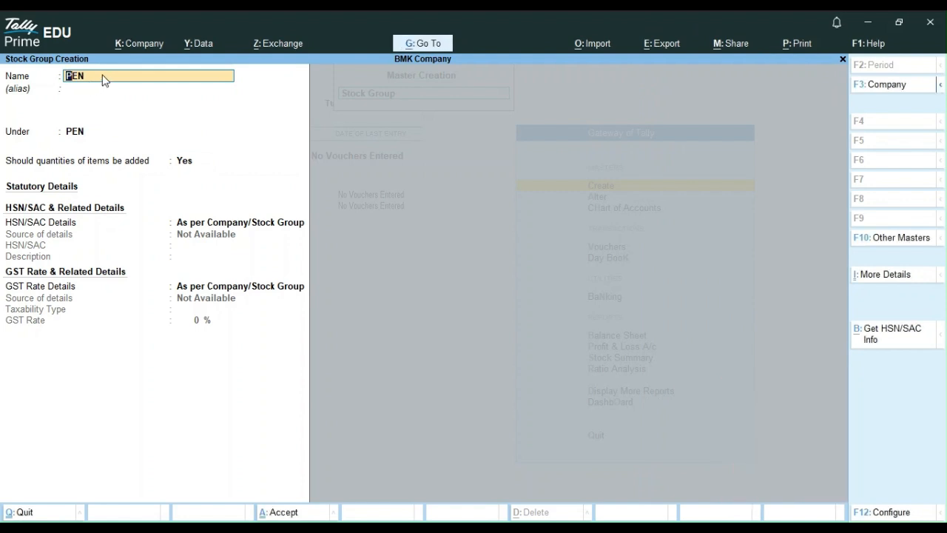
pyautogui.press('BackSpace')
pyautogui.press('BackSpace')
pyautogui.press('BackSpace')
pyautogui.press('Escape')
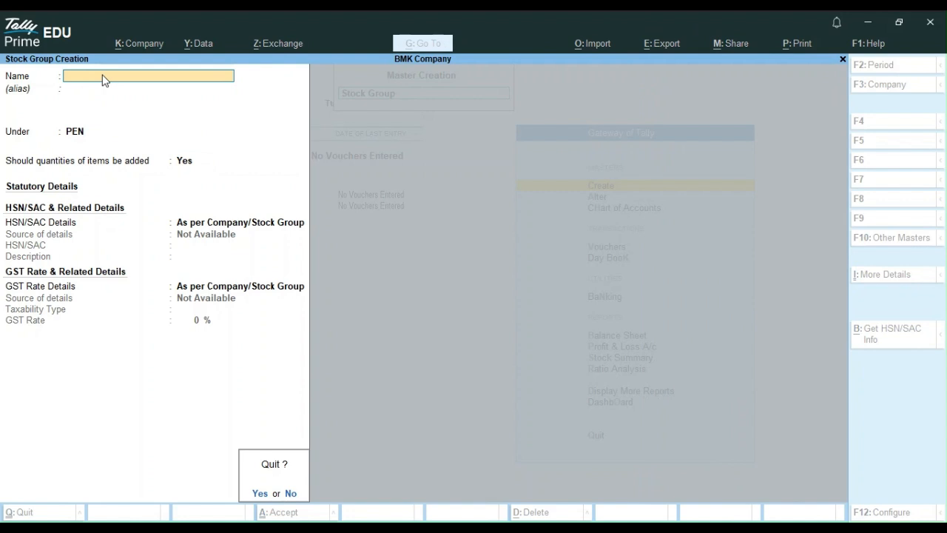
pyautogui.press('y')
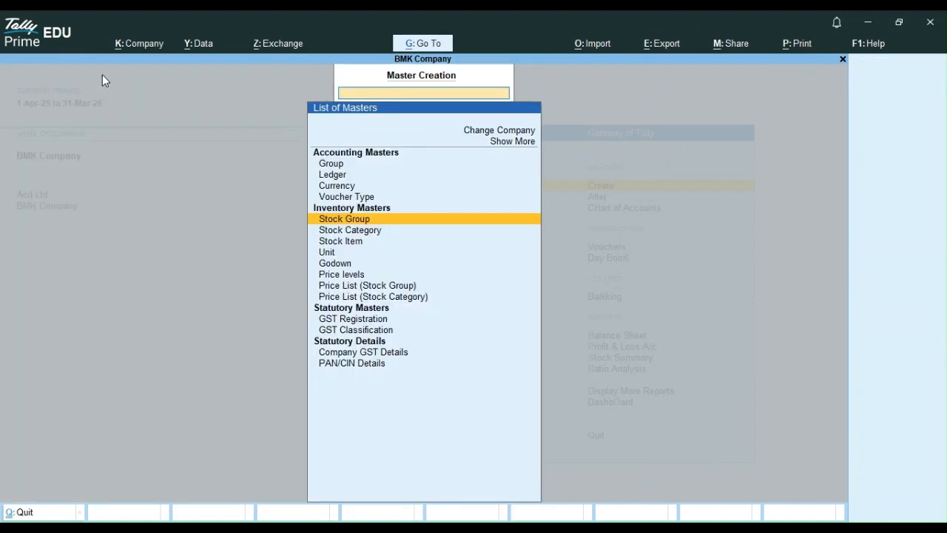
pyautogui.press('Down')
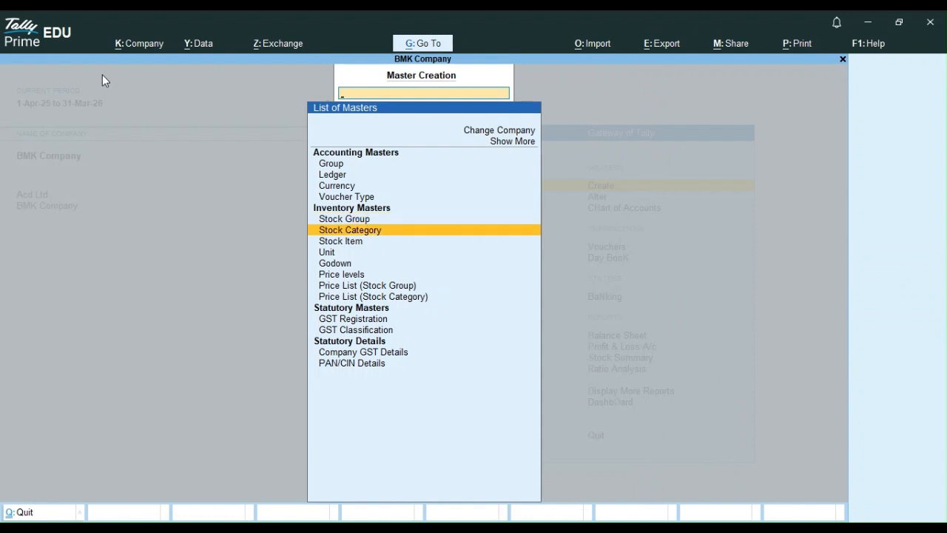
pyautogui.press('Up')
pyautogui.press('Return')
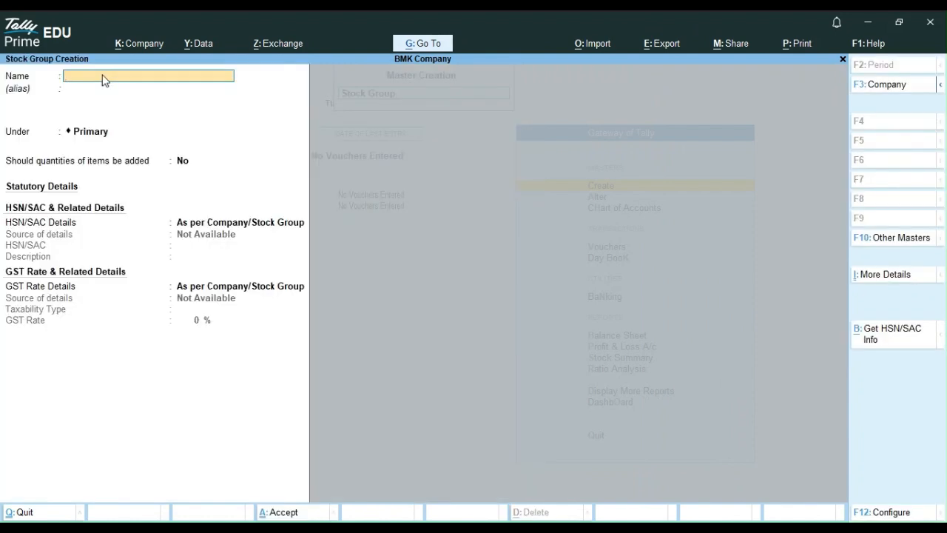
pyautogui.press('Escape')
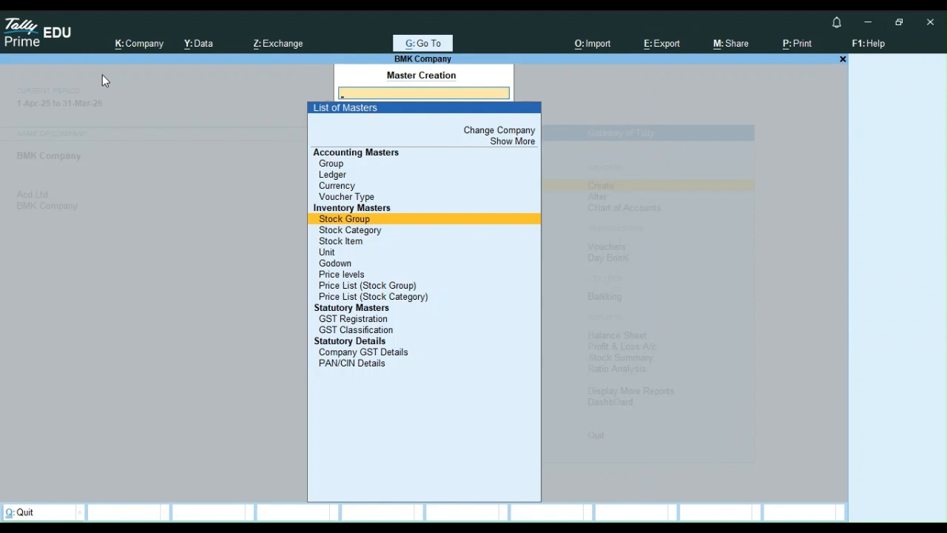
# Open the existing PEN stock group for alteration to review its details.
pyautogui.press('Escape')
pyautogui.press('Down')
pyautogui.press('Return')
pyautogui.press('Down')
pyautogui.press('Down')
pyautogui.press('Down')
pyautogui.press('Down')
pyautogui.press('Return')
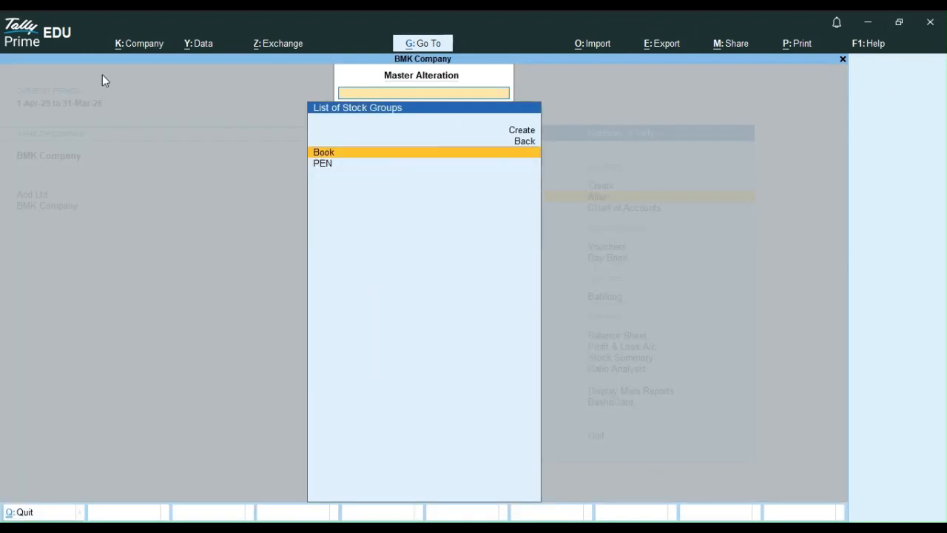
pyautogui.press('Down')
pyautogui.press('Return')
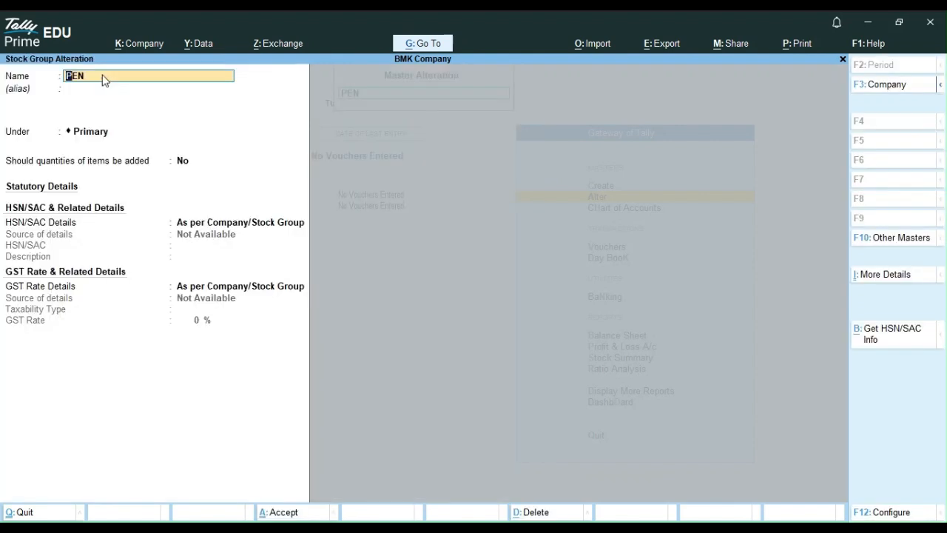
# Try clearing the PEN stock group's name, and quit the alteration without saving.
pyautogui.press('BackSpace')
pyautogui.press('BackSpace')
pyautogui.press('BackSpace')
pyautogui.press('Escape')
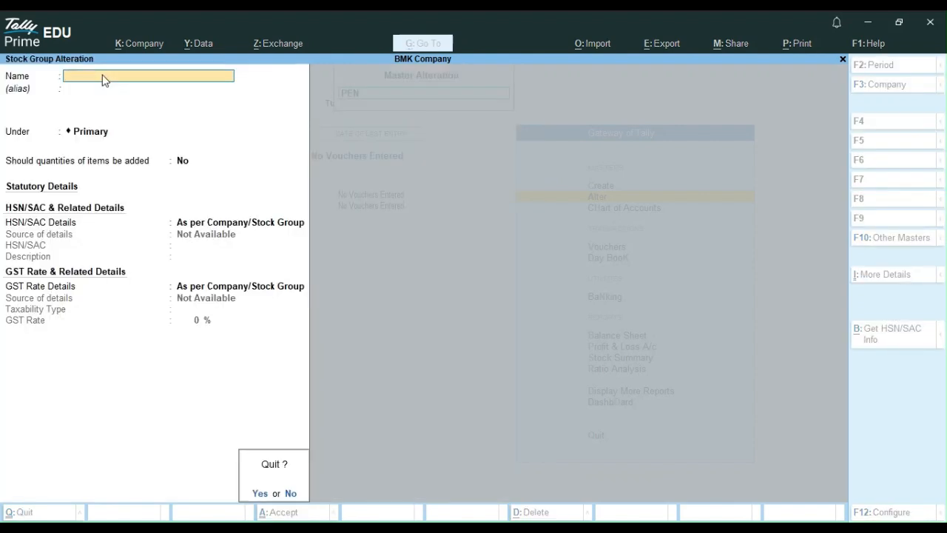
pyautogui.press('y')
pyautogui.press('Escape')
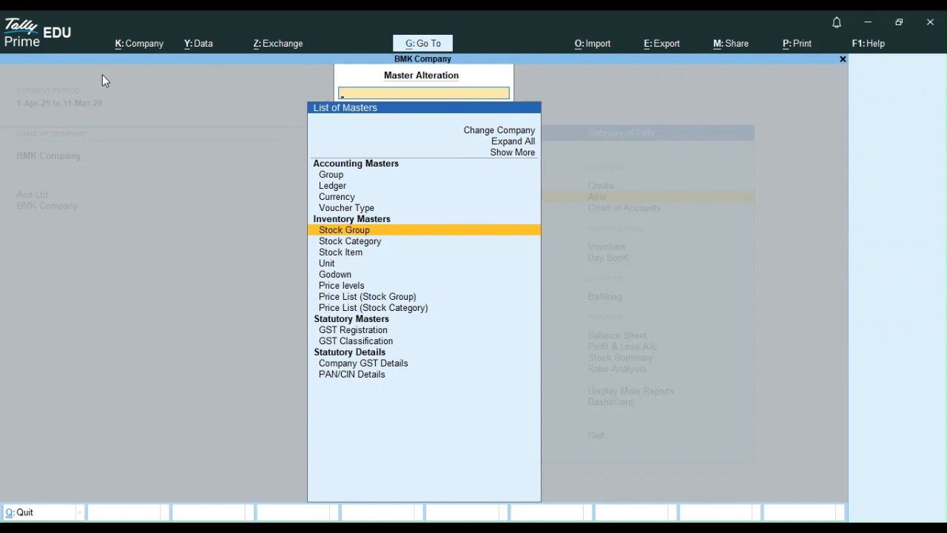
pyautogui.press('Down')
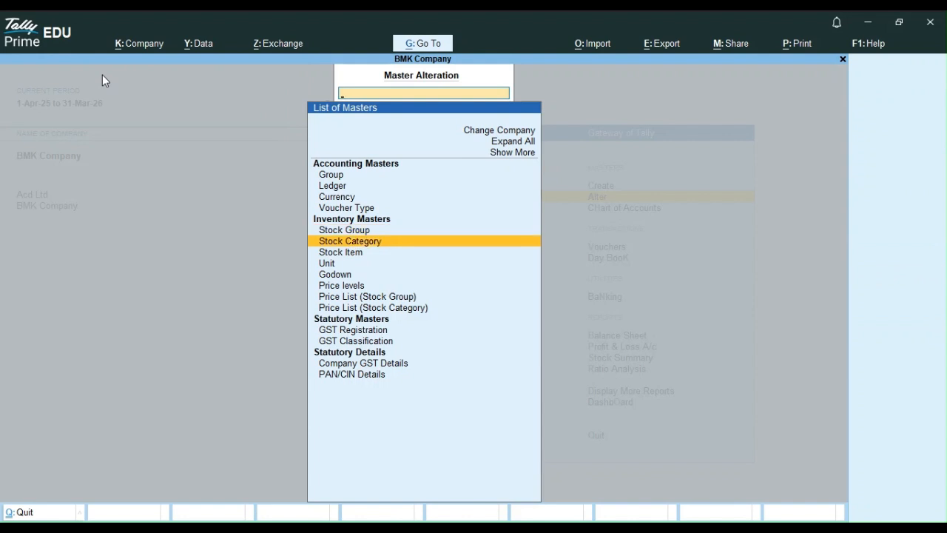
pyautogui.press('Down')
pyautogui.press('Down')
pyautogui.press('Down')
pyautogui.press('Down')
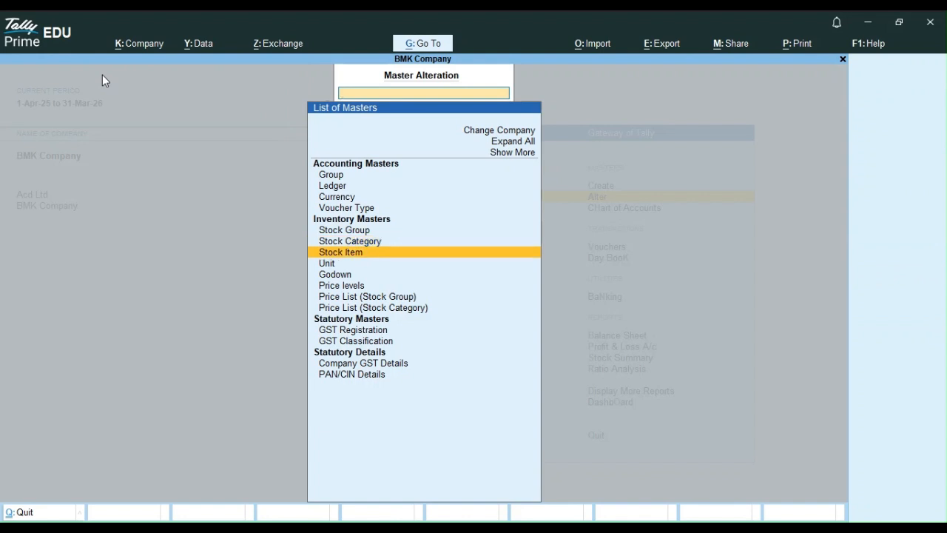
pyautogui.press('Down')
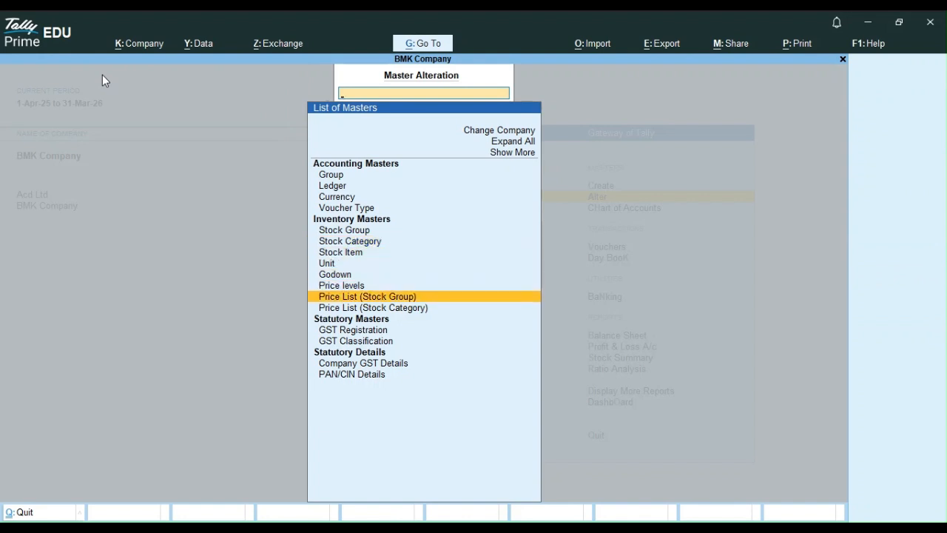
pyautogui.press('Down')
pyautogui.press('Up')
pyautogui.press('Up')
pyautogui.press('Up')
pyautogui.press('Up')
pyautogui.press('Up')
pyautogui.press('Up')
pyautogui.press('Up')
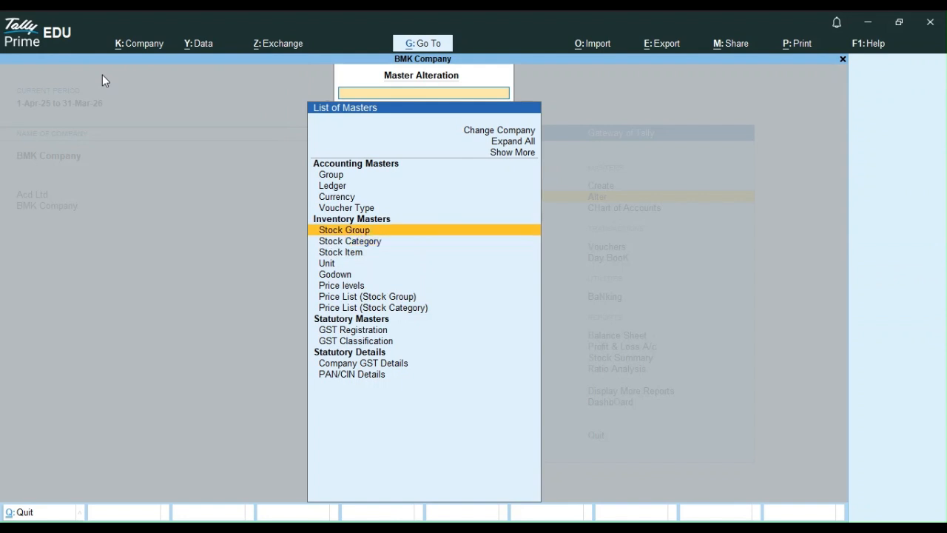
# Check the BOOK stock group in alteration and return to the Gateway of Tally without changing it.
pyautogui.press('Return')
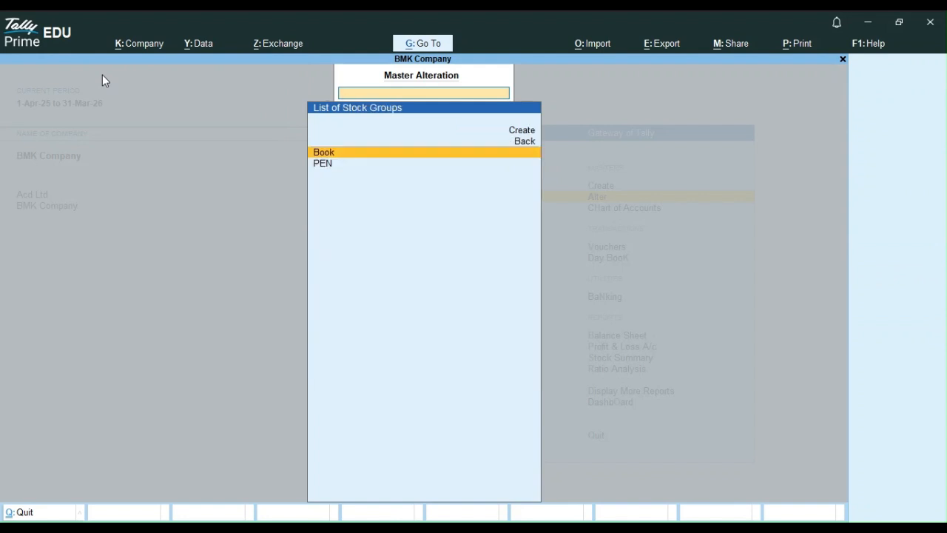
pyautogui.press('Return')
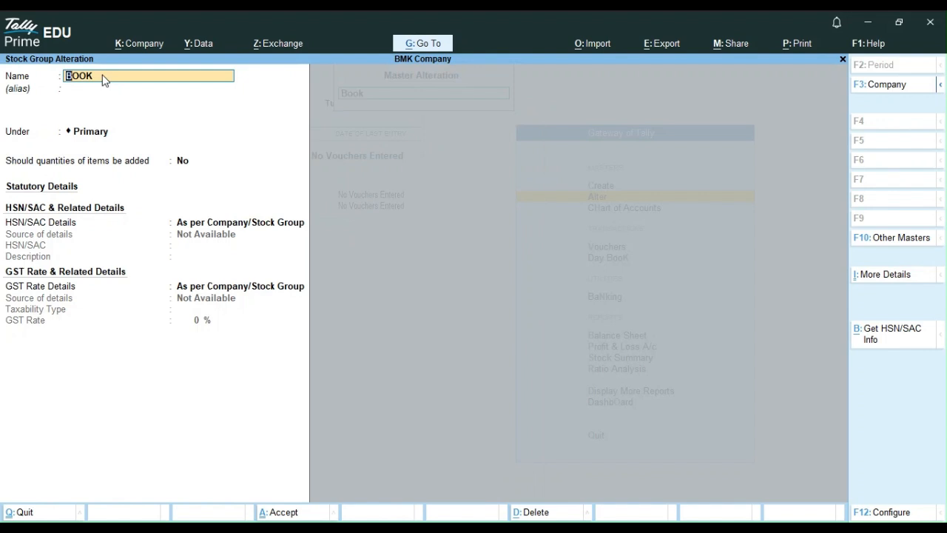
pyautogui.press('BackSpace')
pyautogui.press('Escape')
pyautogui.press('Return')
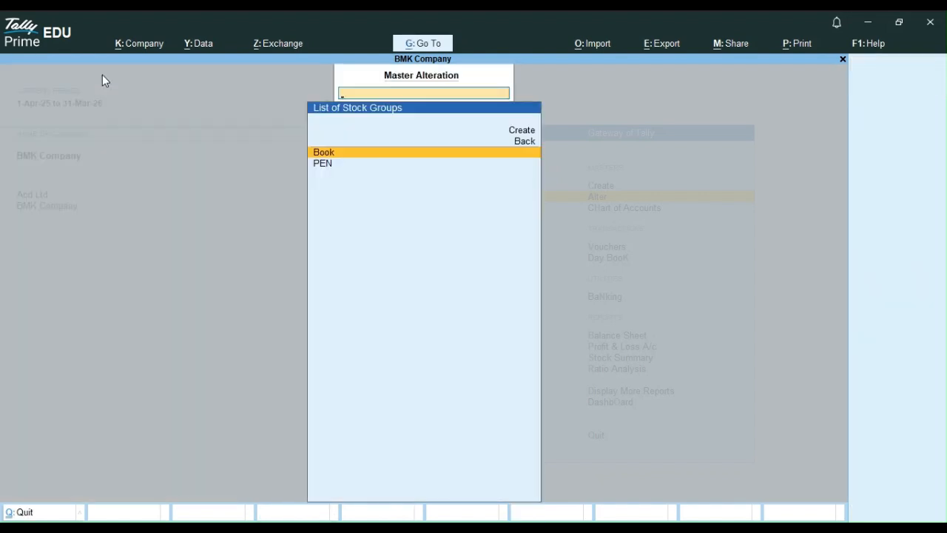
pyautogui.press('Escape')
pyautogui.press('Escape')
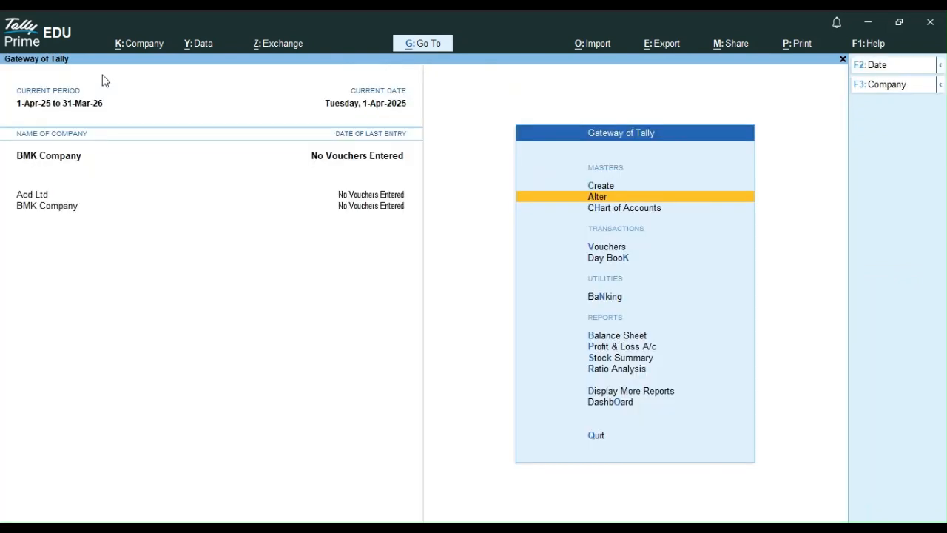
# Open the creation form for a new stock category.
pyautogui.press('c')
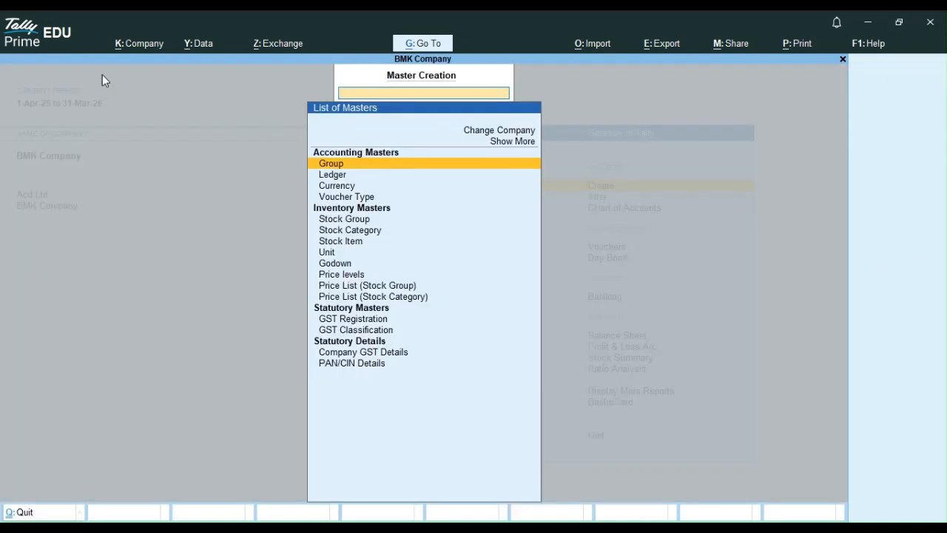
pyautogui.press('Down')
pyautogui.press('Down')
pyautogui.press('Down')
pyautogui.press('Down')
pyautogui.press('Down')
pyautogui.press('Down')
pyautogui.press('Down')
pyautogui.press('Down')
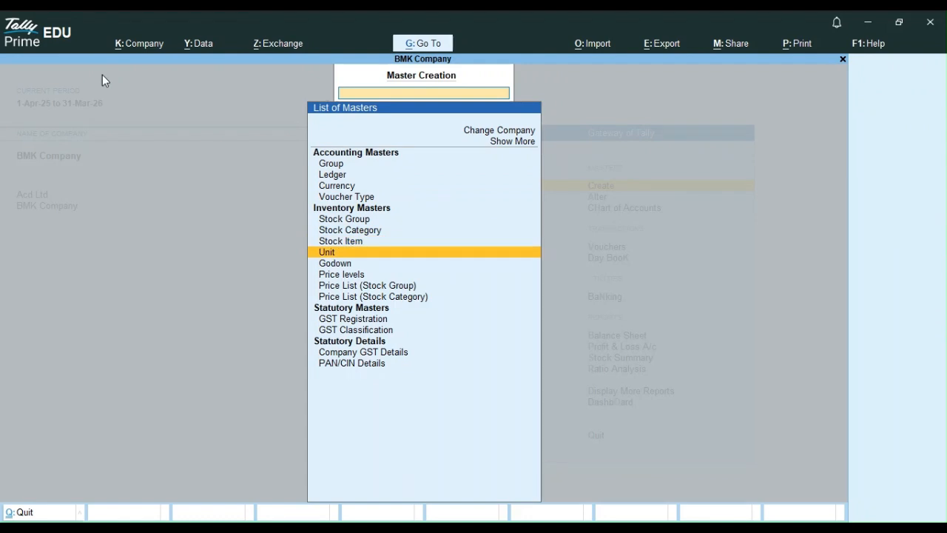
pyautogui.press('Up')
pyautogui.press('Up')
pyautogui.press('Up')
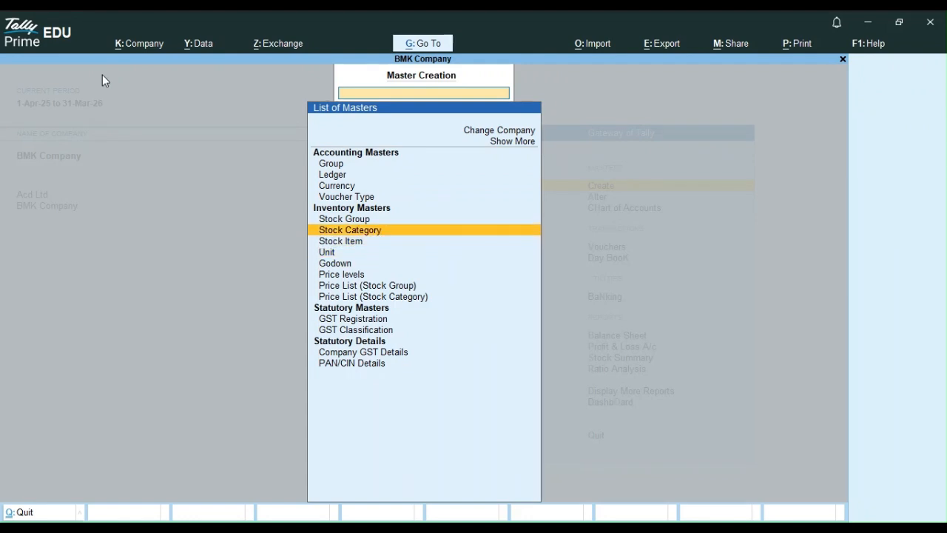
pyautogui.press('Return')
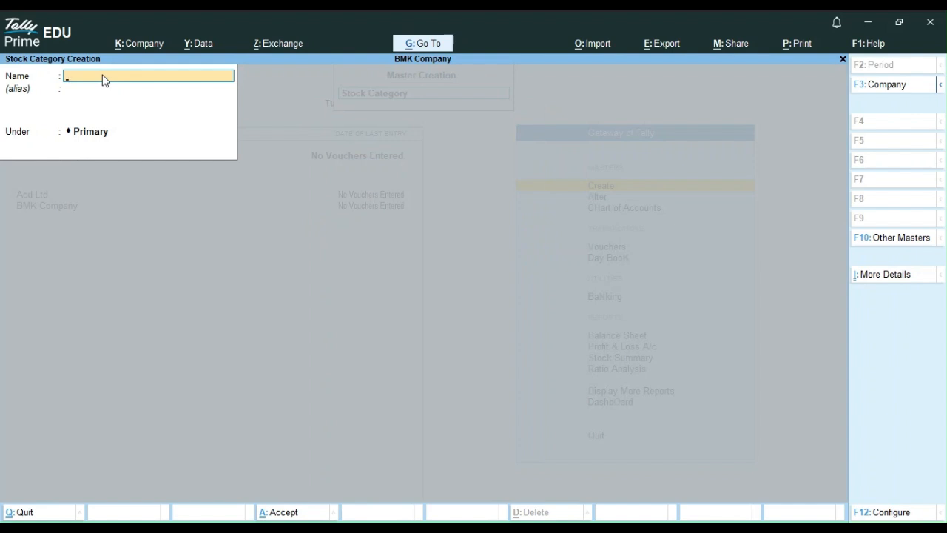
pyautogui.write('High')
pyautogui.hotkey('ctrl', 'BackSpace')
pyautogui.write('Log')
pyautogui.press('BackSpace')
pyautogui.write('w')
pyautogui.press('ctrl')
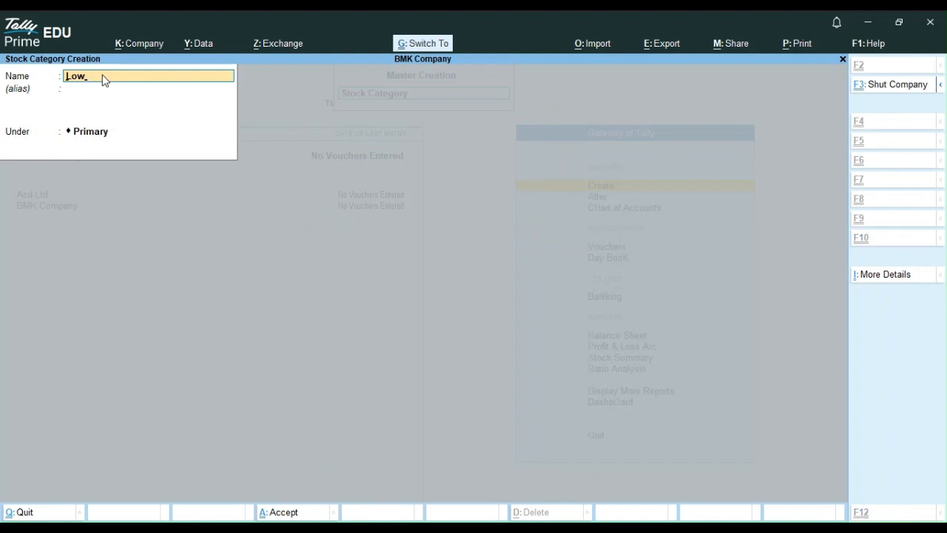
pyautogui.hotkey('ctrl', 'BackSpace')
# Create the stock category Classmate under Primary, and close the stock category creation form.
pyautogui.write('Classmate')
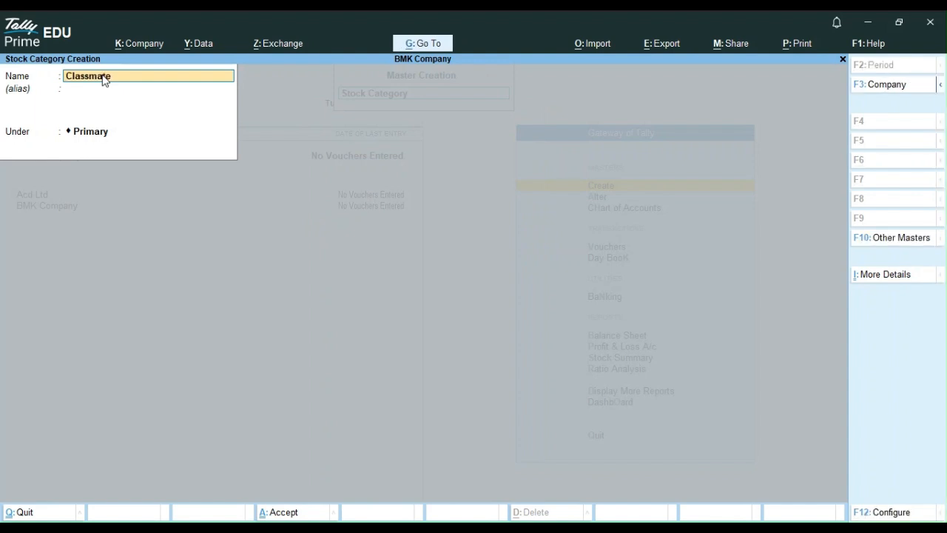
pyautogui.hotkey('ctrl', 'BackSpace')
pyautogui.press('Escape')
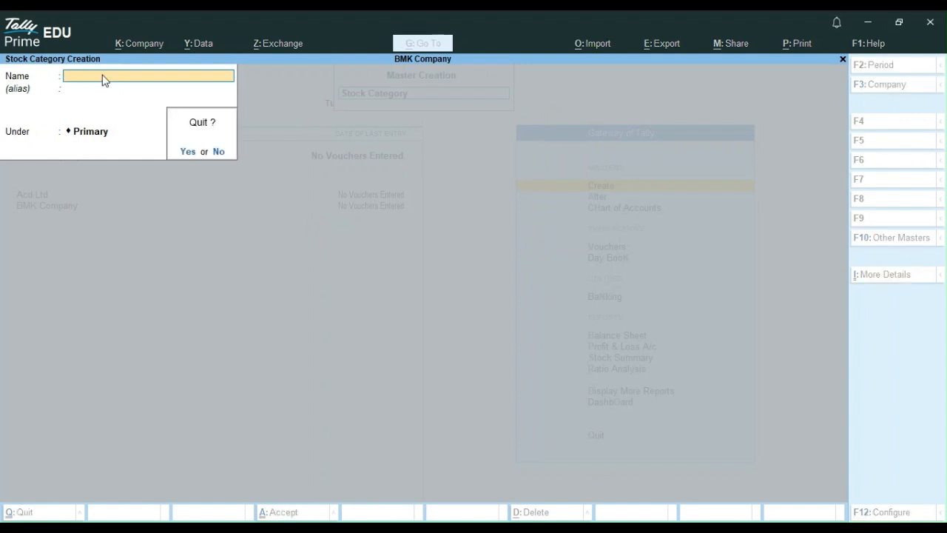
pyautogui.press('y')
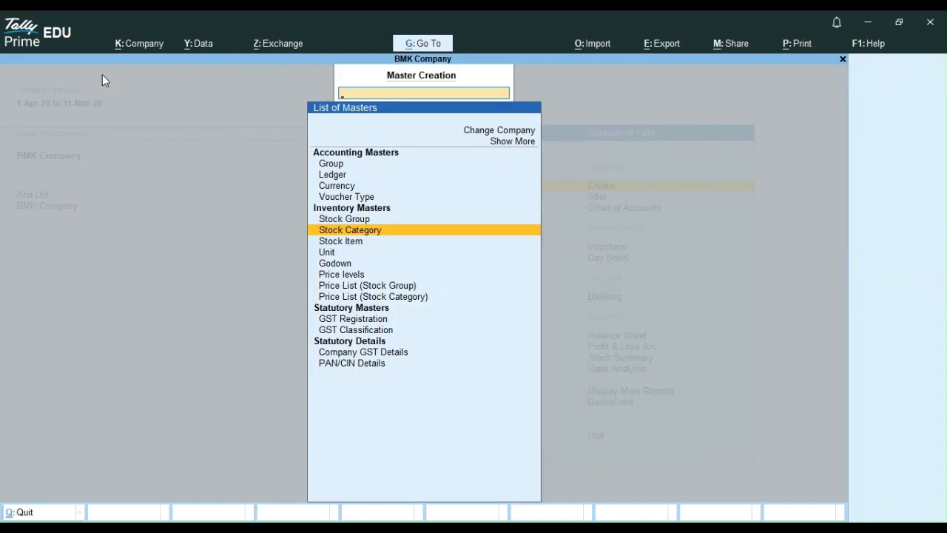
# Create a simple unit with symbol pcs, quantity code PCS-PIECES and 0 decimal places.
pyautogui.press('Down')
pyautogui.press('Down')
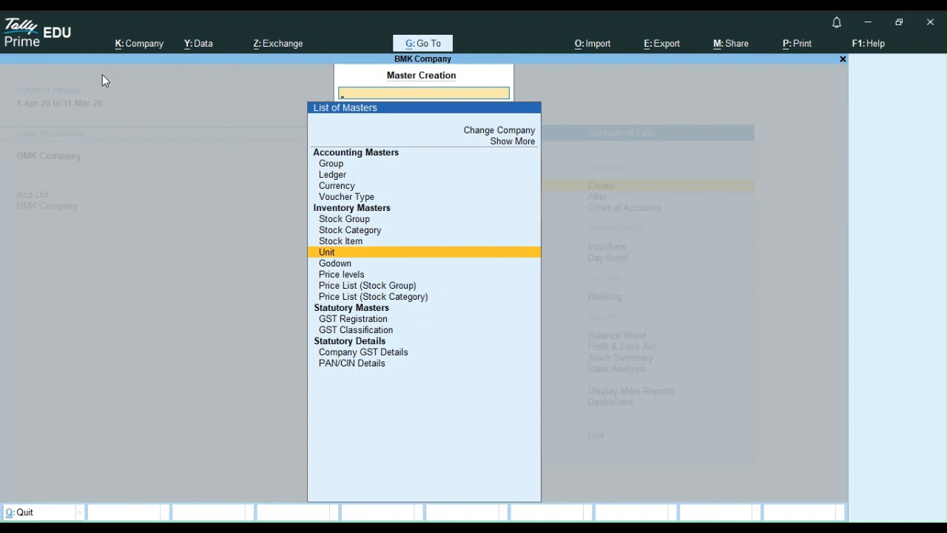
pyautogui.press('Return')
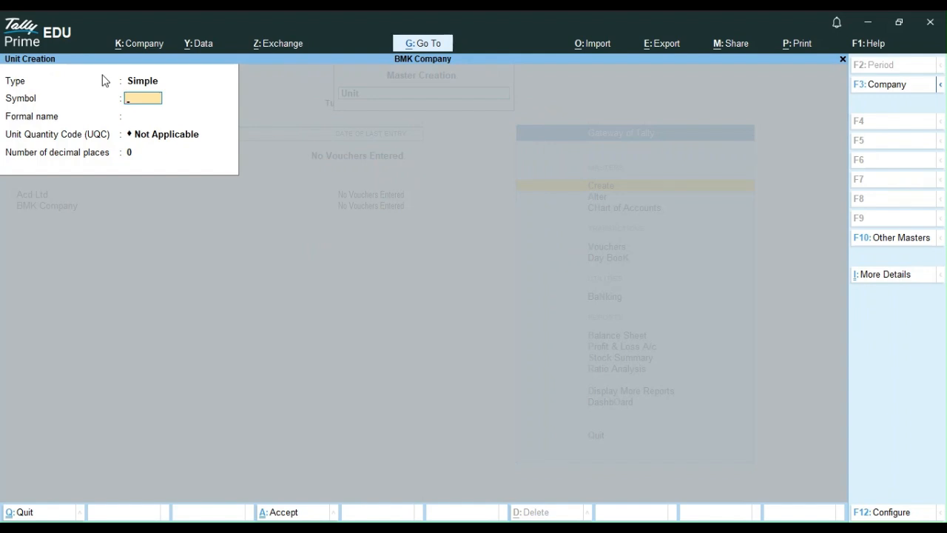
pyautogui.write('pcs')
pyautogui.press('Return')
pyautogui.press('Return')
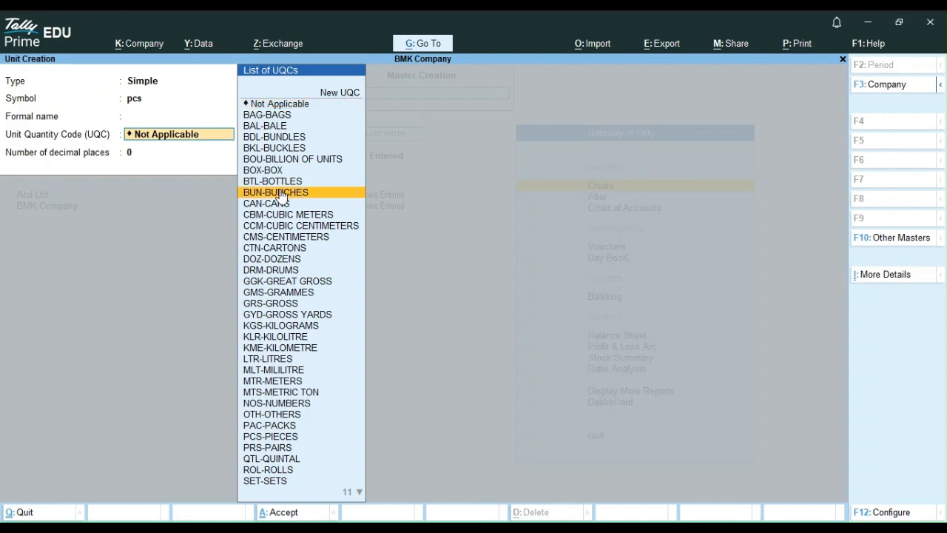
pyautogui.write('p')
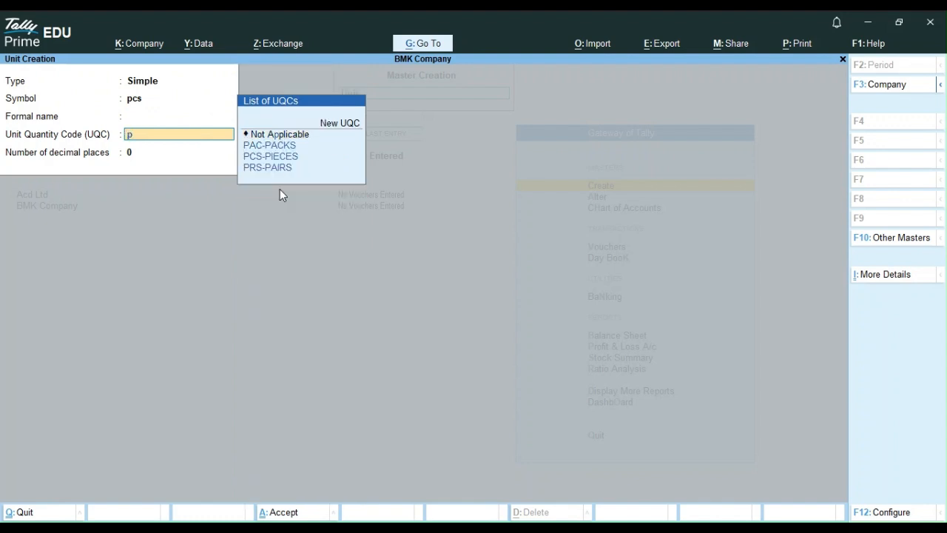
pyautogui.press('Down')
pyautogui.press('Down')
pyautogui.press('Return')
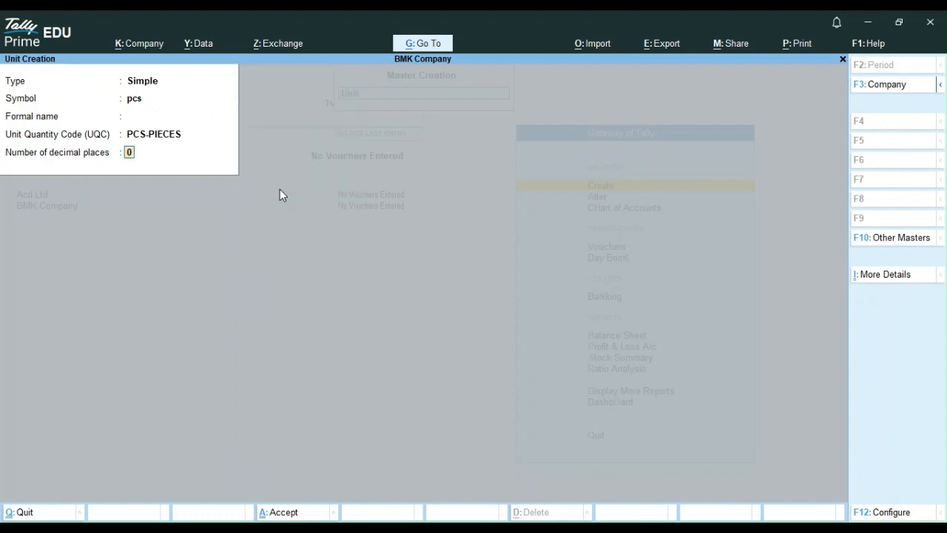
pyautogui.hotkey('ctrl', 'a')
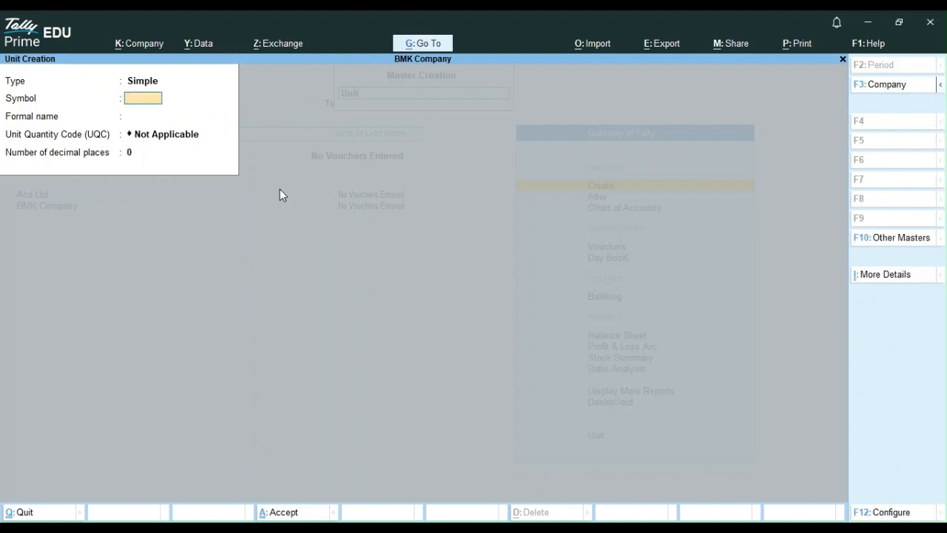
# Create a simple unit with symbol pac, quantity code PAC-PACKS and 0 decimal places.
pyautogui.write('pac')
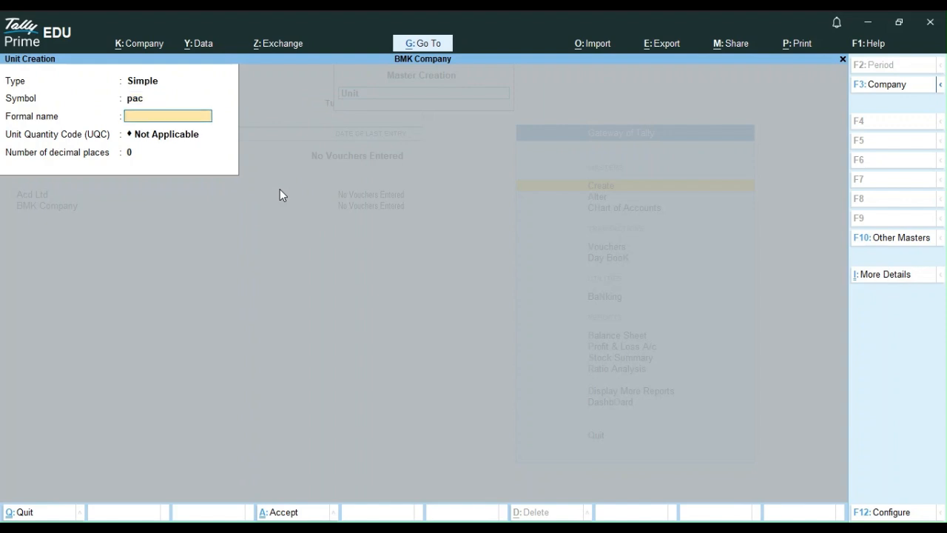
pyautogui.press('Return')
pyautogui.press('Return')
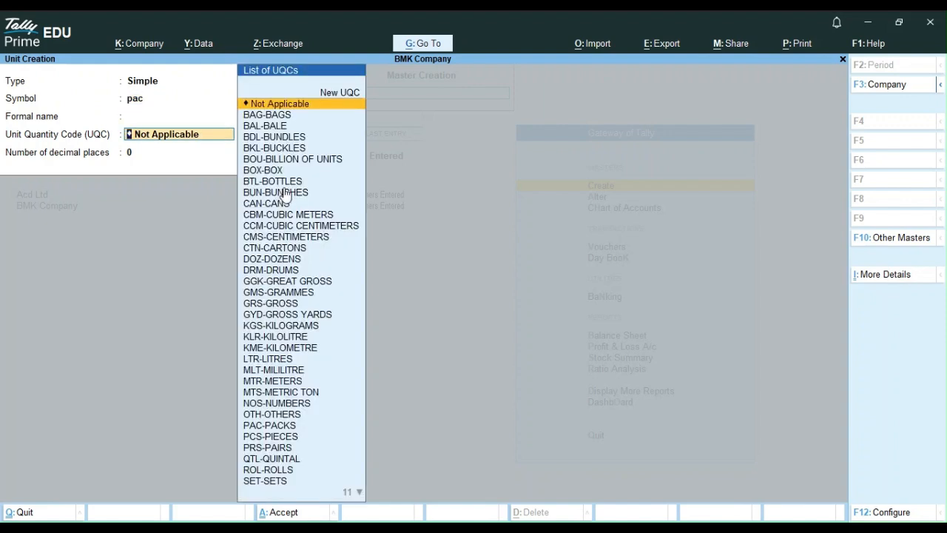
pyautogui.click(285, 193)
pyautogui.write('p')
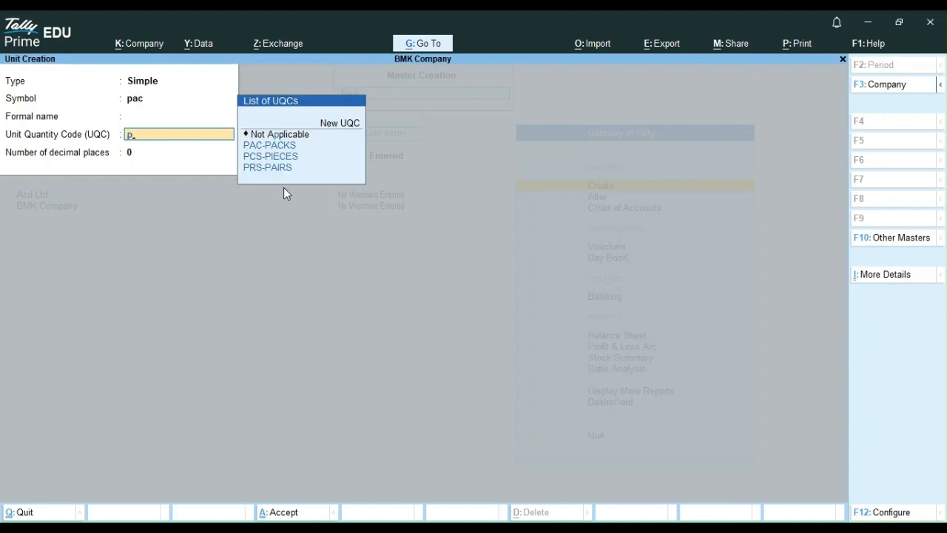
pyautogui.press('Down')
pyautogui.press('Return')
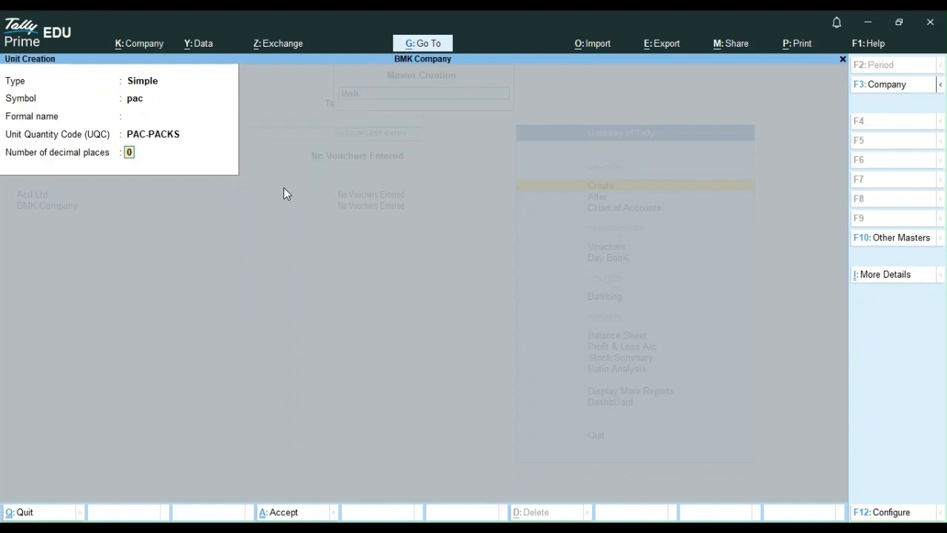
pyautogui.hotkey('ctrl', 'a')
# Create a simple unit with symbol btl, leaving its quantity code as Not Applicable and 0 decimal places.
pyautogui.write('btl')
pyautogui.press('Return')
pyautogui.press('Return')
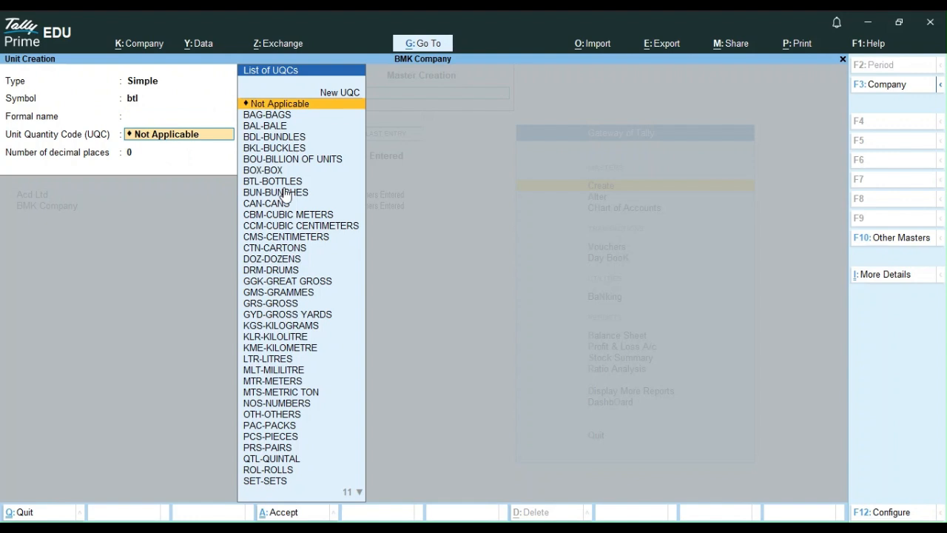
pyautogui.press('Right')
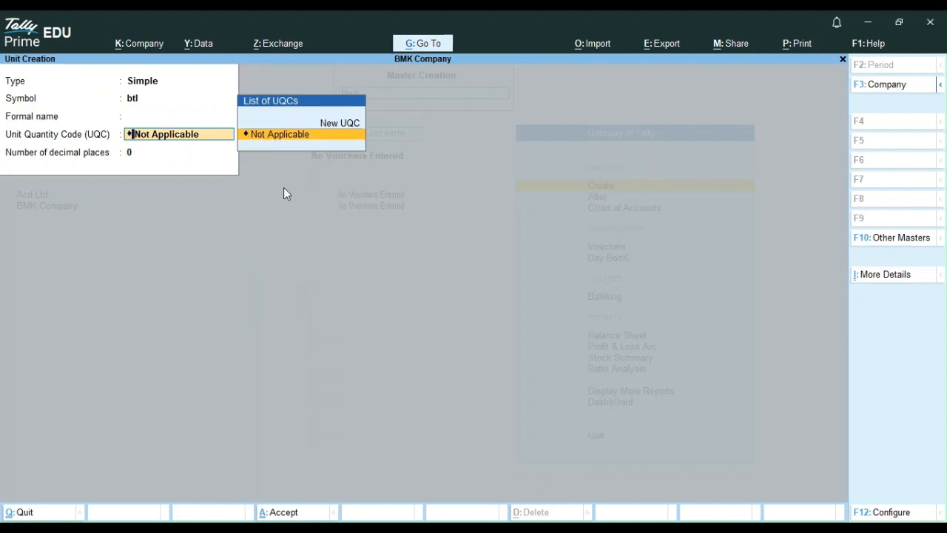
pyautogui.press('Return')
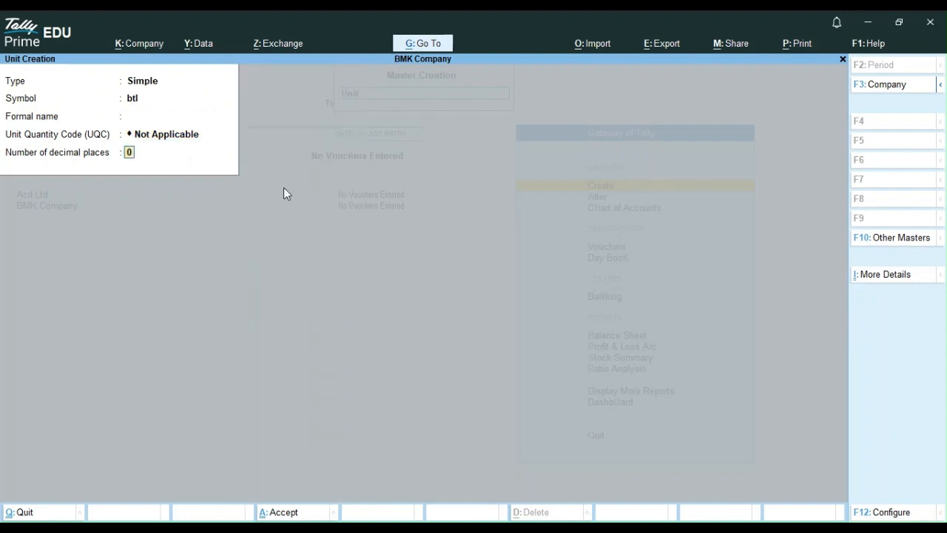
pyautogui.press('Return')
pyautogui.press('Return')
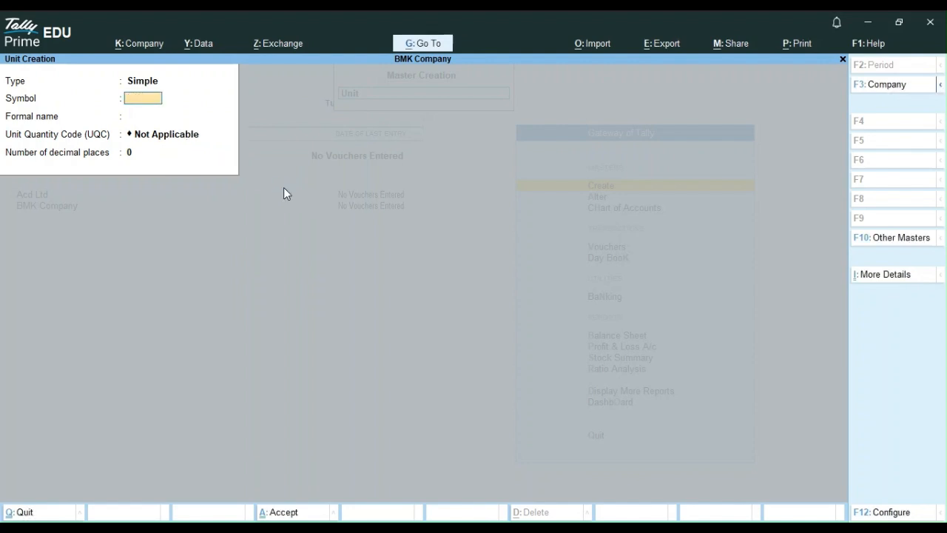
# Try to create another simple unit with the symbol btl.
pyautogui.write('btl')
pyautogui.press('Return')
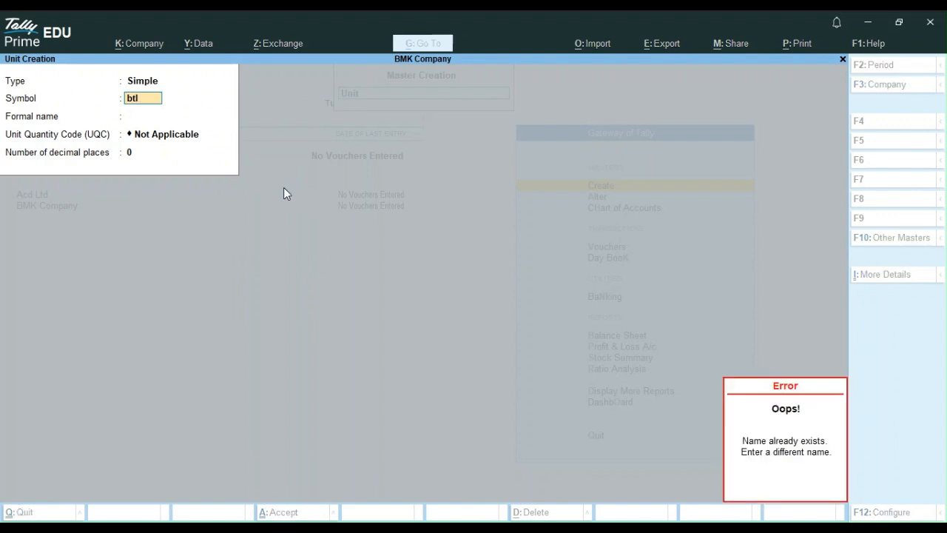
pyautogui.press('Escape')
pyautogui.press('Escape')
# Quit the unit creation form and open the creation form for a new godown.
pyautogui.press('Escape')
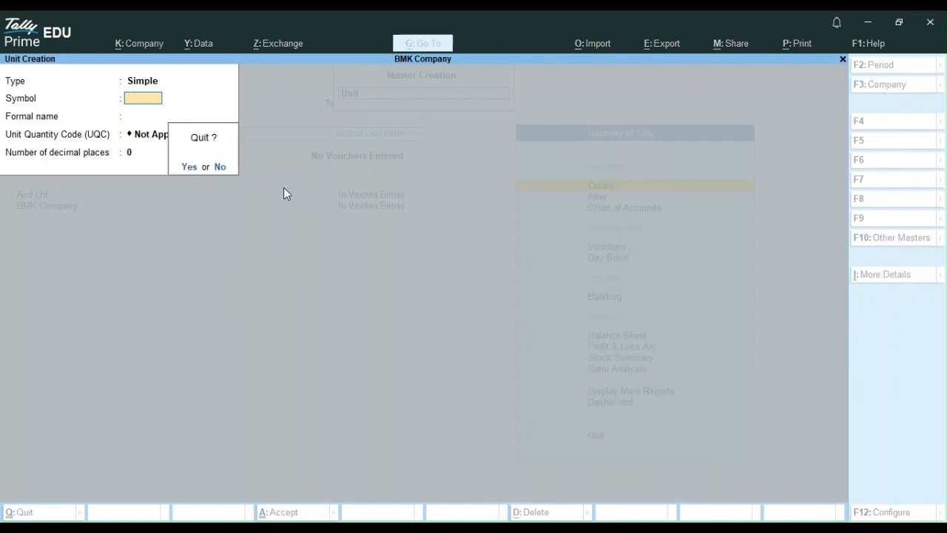
pyautogui.press('y')
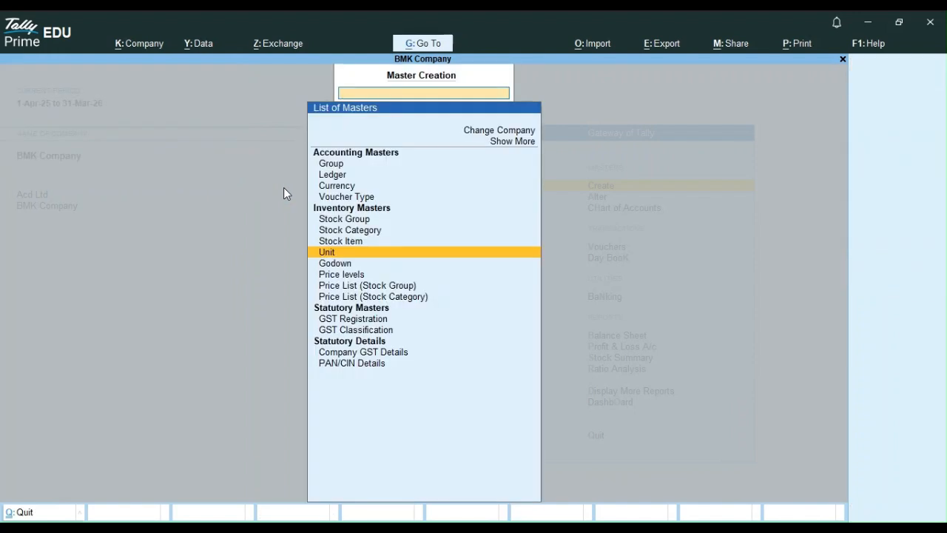
pyautogui.press('Down')
pyautogui.press('Down')
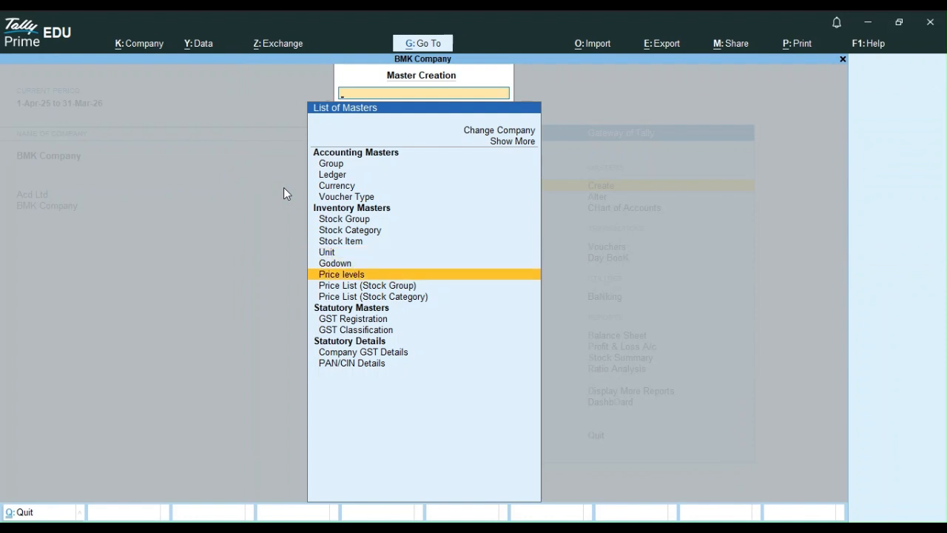
pyautogui.press('Up')
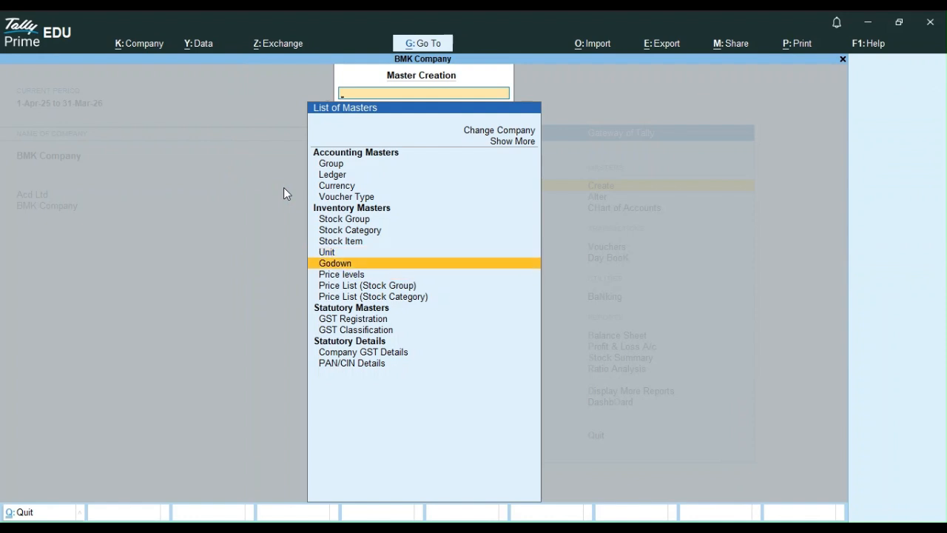
pyautogui.press('Return')
pyautogui.press('c')
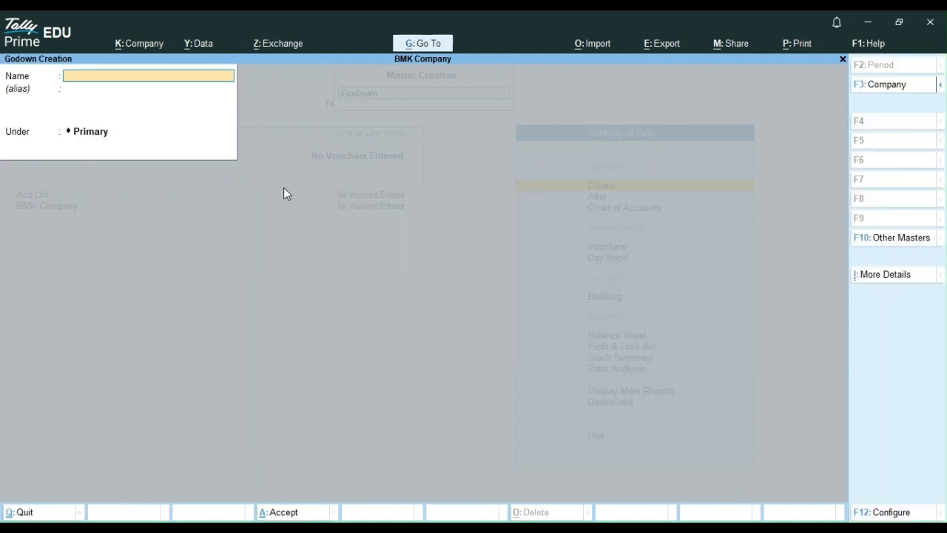
# Create the godown Katra under Primary, and quit the godown creation form.
pyautogui.write('Kat')
pyautogui.press('BackSpace')
pyautogui.press('BackSpace')
pyautogui.write('ra')
pyautogui.press('Return')
pyautogui.press('Return')
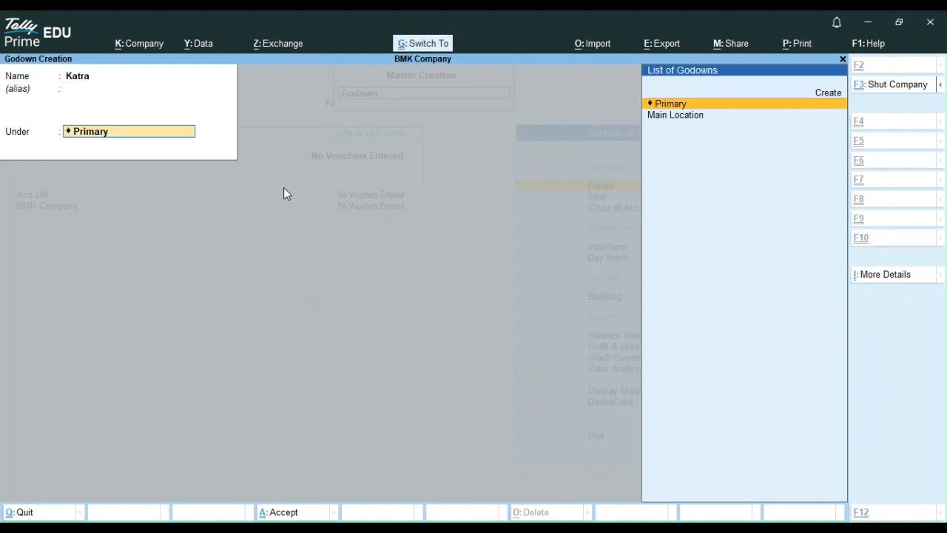
pyautogui.press('Return')
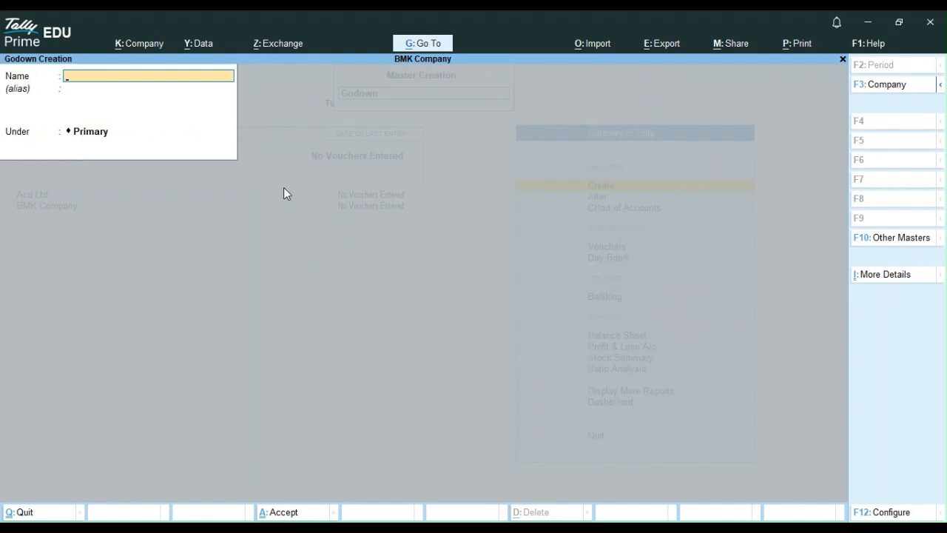
pyautogui.press('Escape')
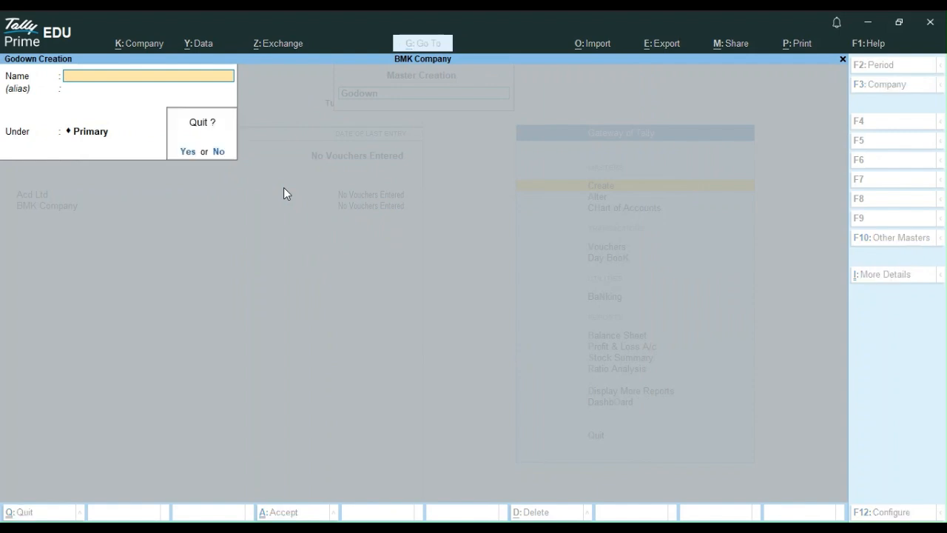
pyautogui.press('Return')
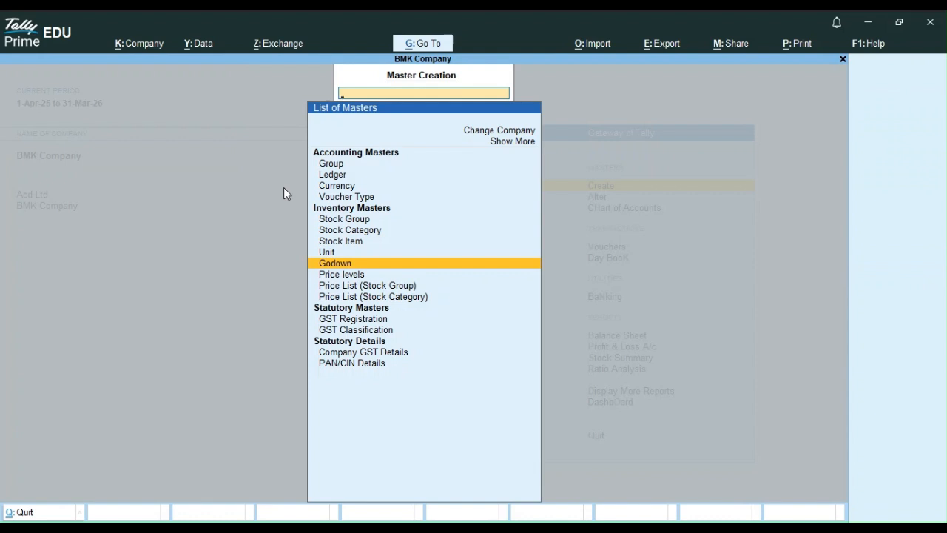
# Start a new stock item named Big Ex. Book and place it under the BOOK stock group.
pyautogui.press('Up')
pyautogui.press('Up')
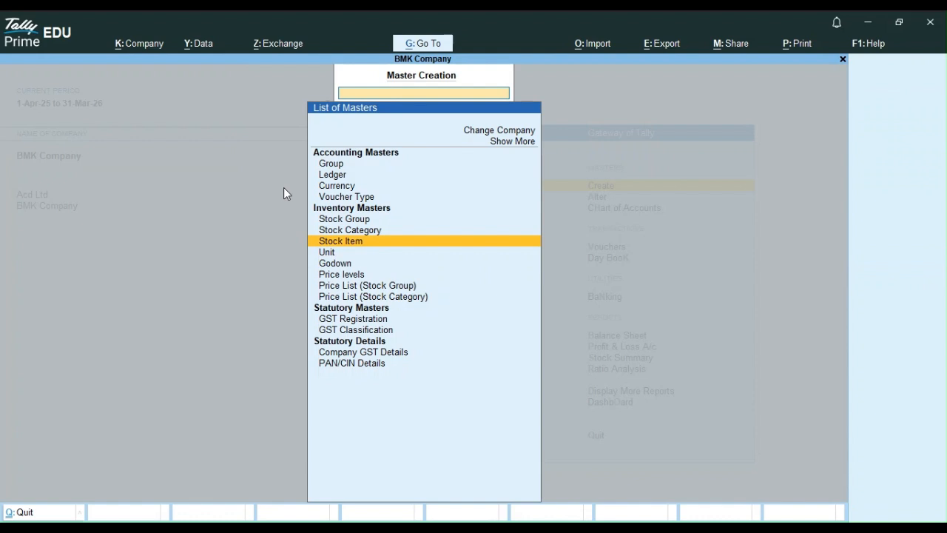
pyautogui.press('Return')
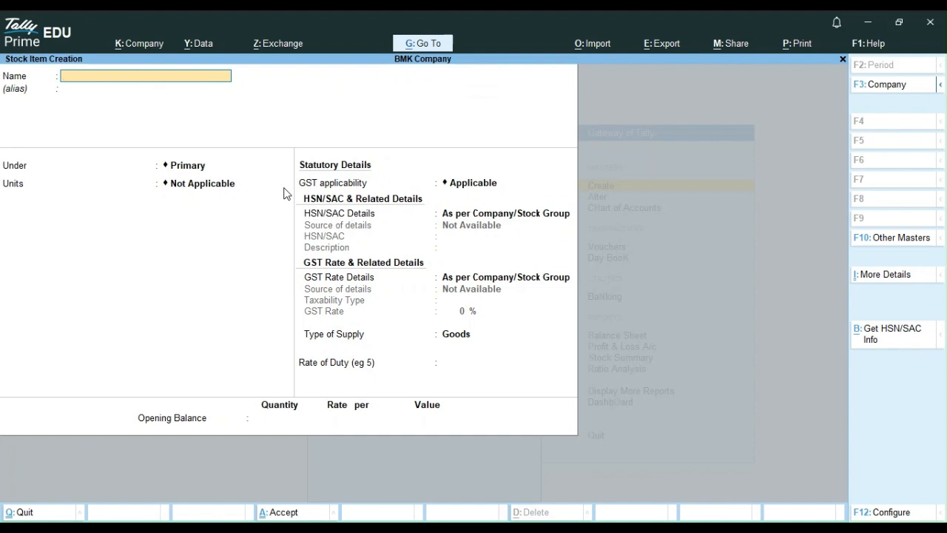
pyautogui.write('Big Ex. Book')
pyautogui.press('Return')
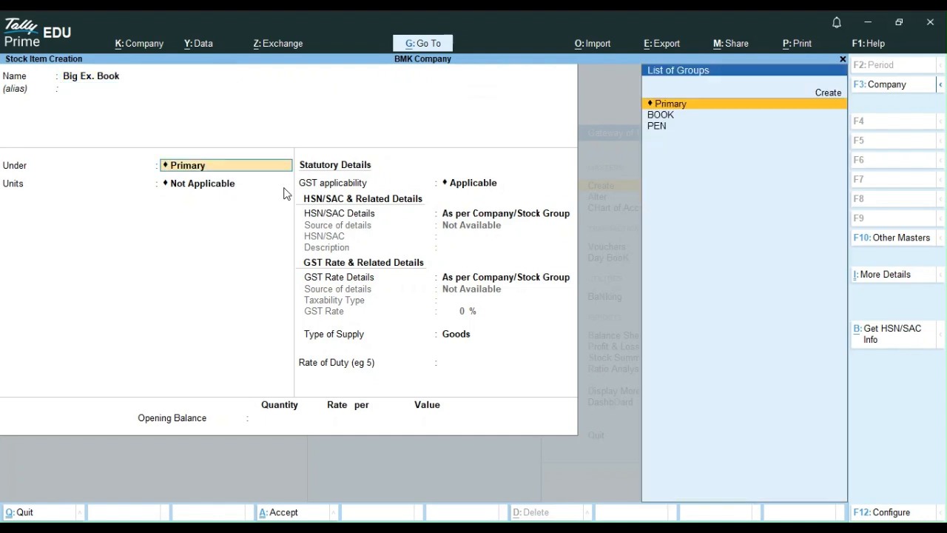
pyautogui.press('Down')
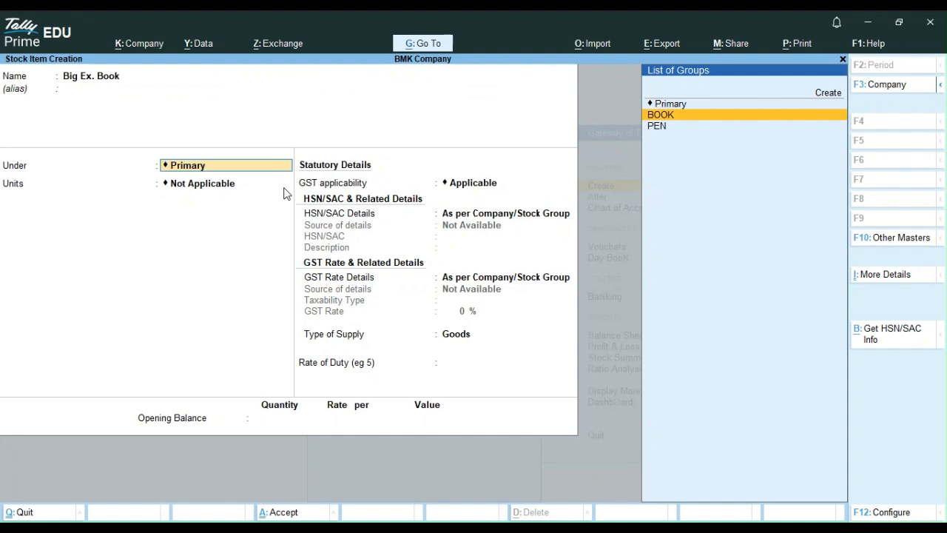
pyautogui.press('Return')
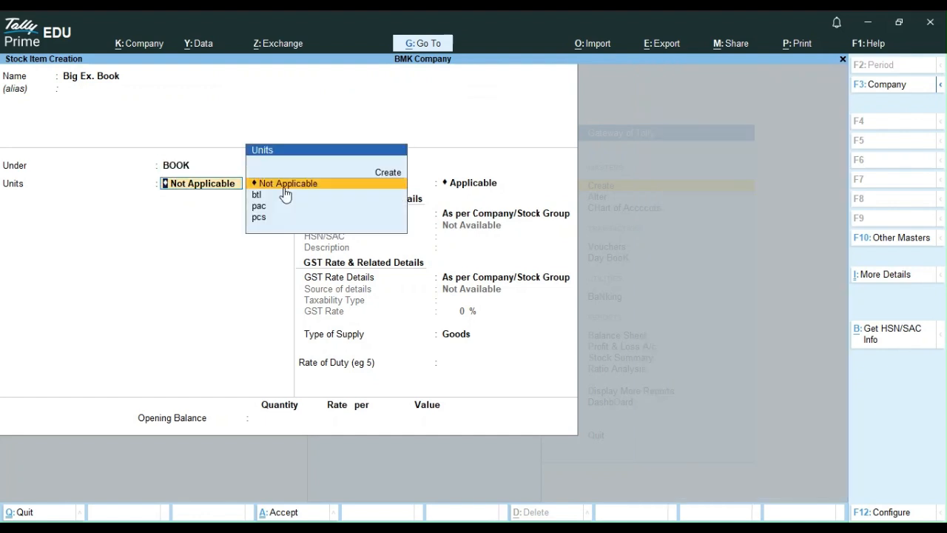
# Set the stock item's unit to pcs, and keep the default statutory details through to the opening balance quantity.
pyautogui.press('Down')
pyautogui.press('Down')
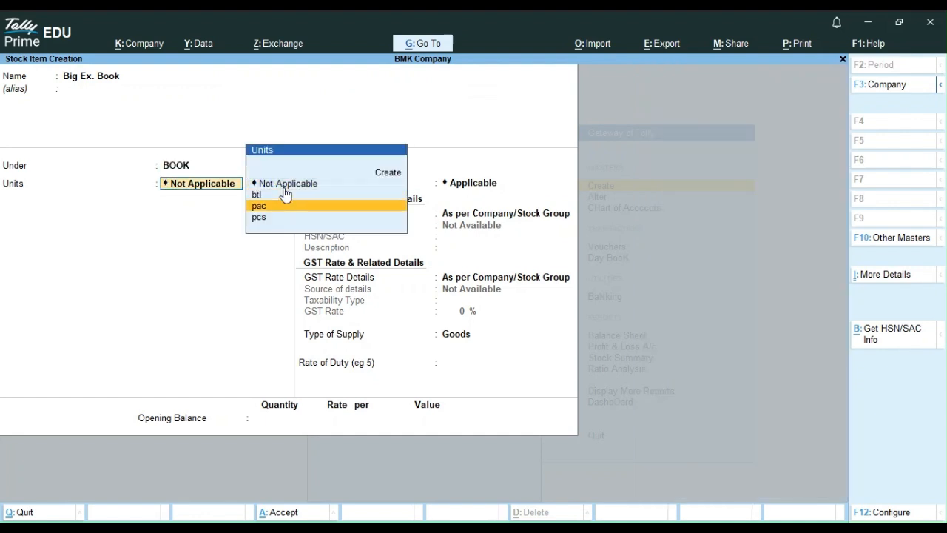
pyautogui.press('Down')
pyautogui.press('Return')
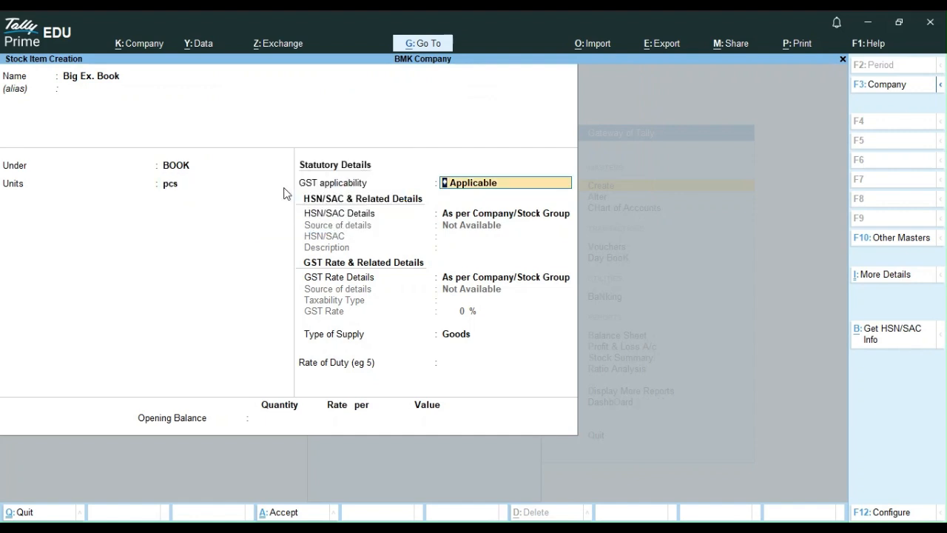
pyautogui.press('Return')
pyautogui.press('Return')
pyautogui.press('Return')
pyautogui.press('Return')
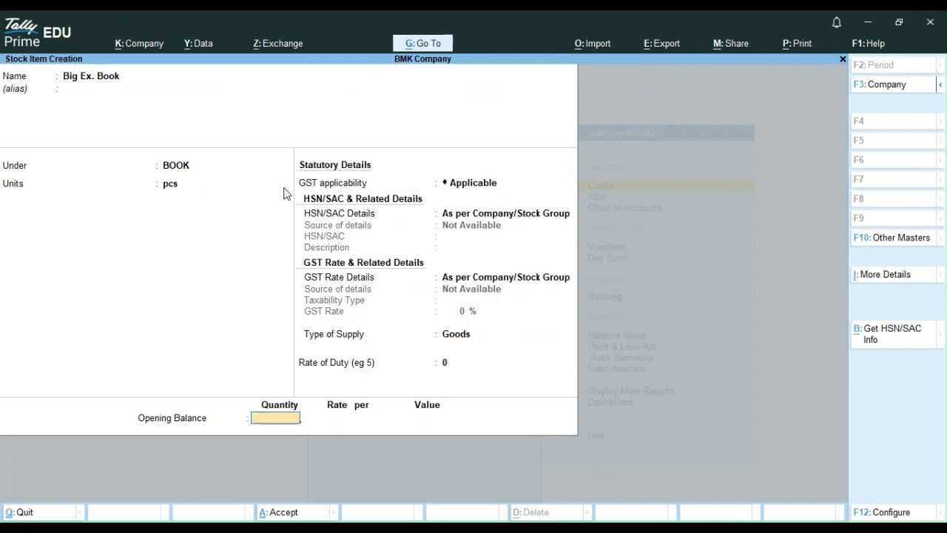
# Set the Big Ex. Book item's opening balance quantity to 2100 pcs and open its godown allocation.
pyautogui.write('1')
pyautogui.press('BackSpace')
pyautogui.write('2100')
pyautogui.press('Return')
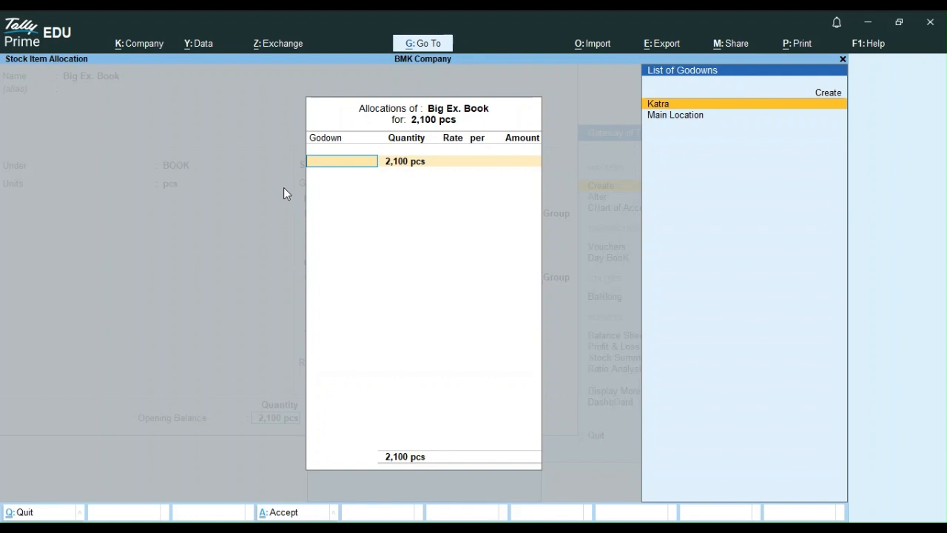
# Allocate 1,500 pcs of Big Ex. Book's opening stock to the Katra godown at a rate of 40 per pcs.
pyautogui.press('Return')
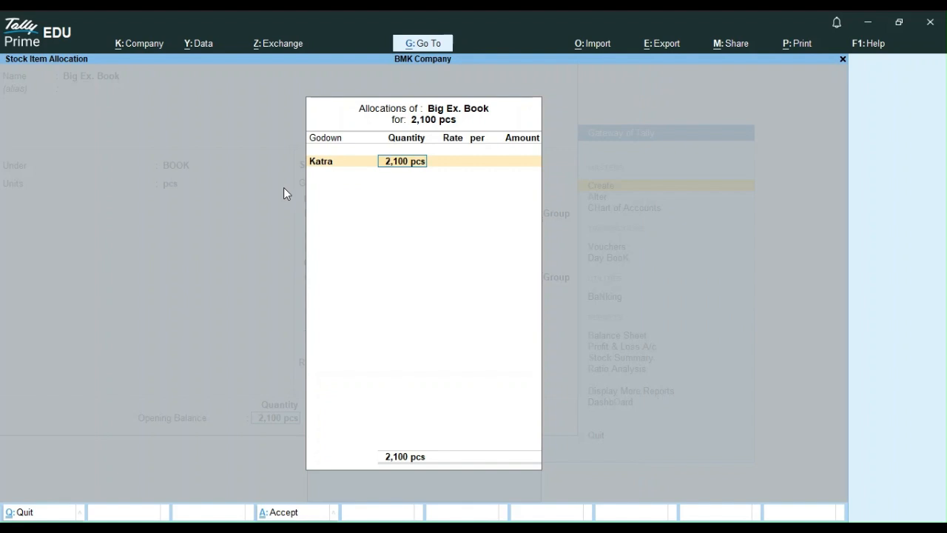
pyautogui.write('1500')
pyautogui.press('Return')
pyautogui.write('40')
pyautogui.press('Return')
pyautogui.press('Return')
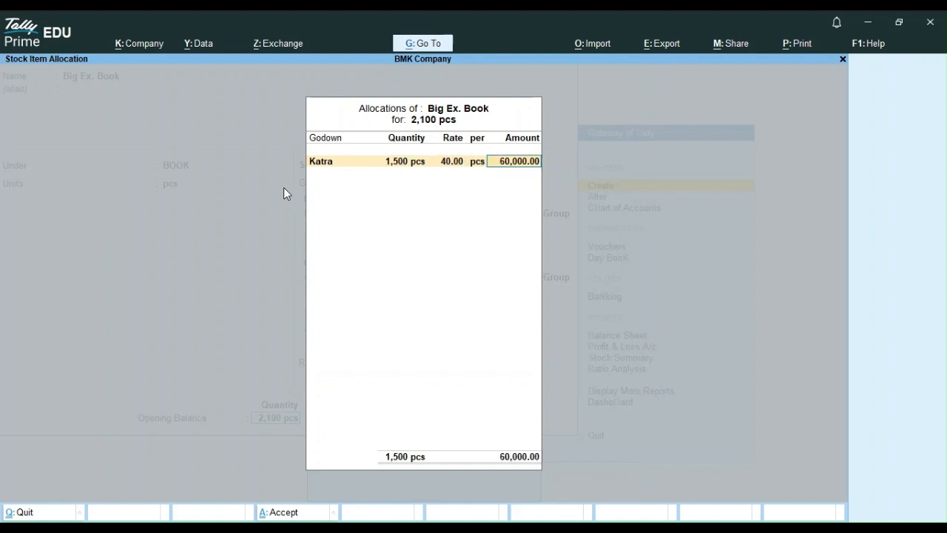
pyautogui.press('Return')
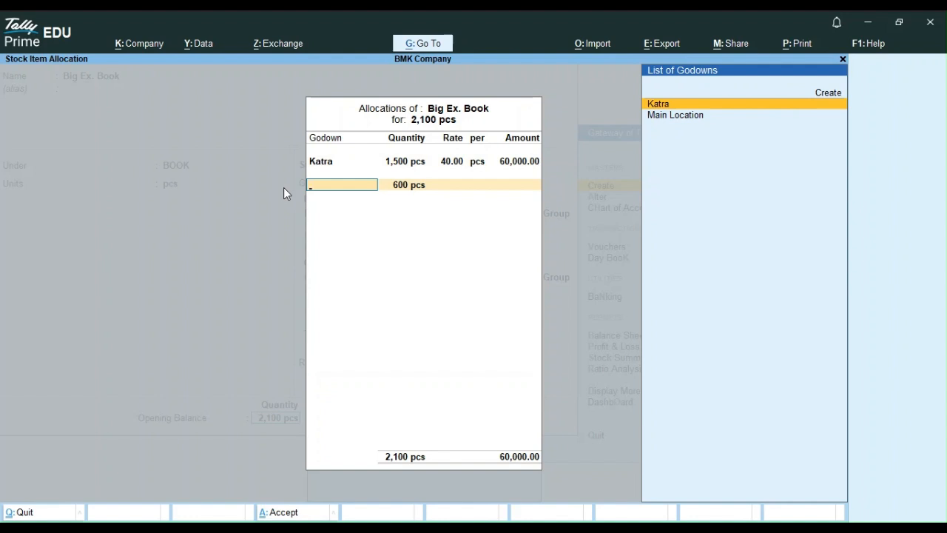
# Create a godown named Civil Lines under Primary for the second allocation row.
pyautogui.press('Up')
pyautogui.press('Return')
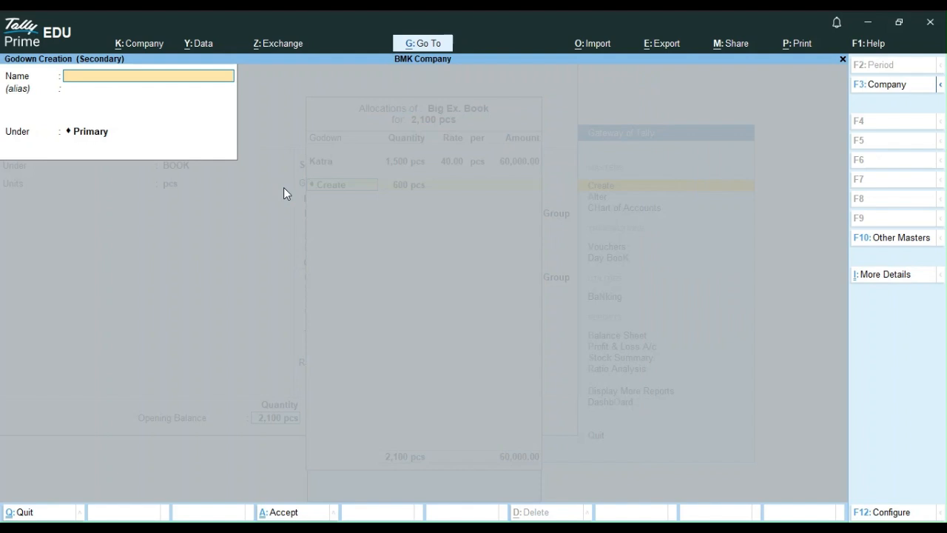
pyautogui.write('Civil Lines')
pyautogui.press('Return')
pyautogui.press('Return')
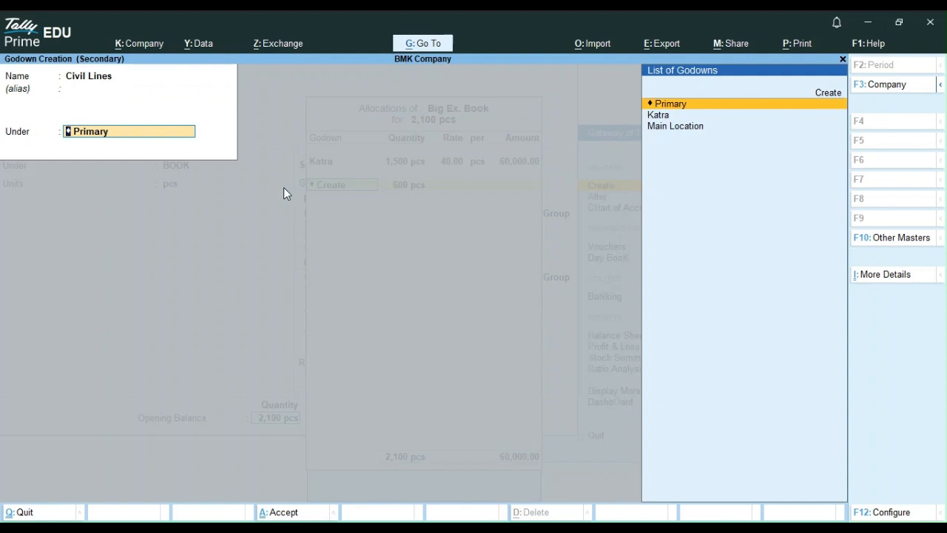
pyautogui.press('ctrl')
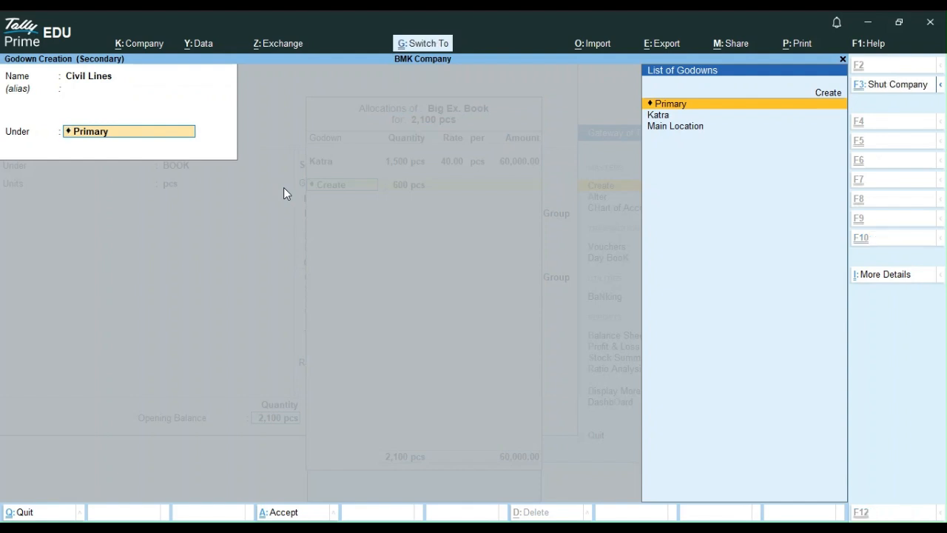
pyautogui.hotkey('ctrl', 'a')
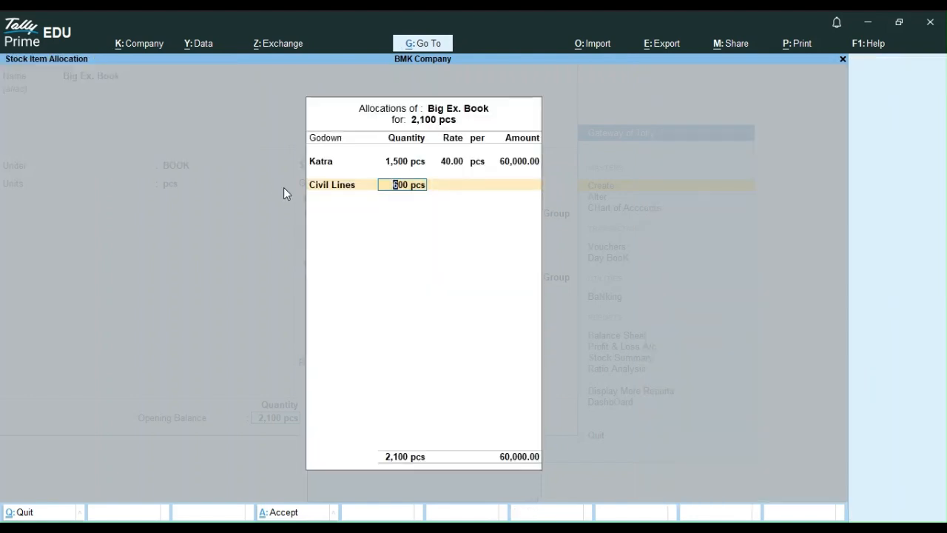
# Allocate 600 pcs to Civil Lines at a rate of 40 per pcs, and save the Big Ex. Book stock item.
pyautogui.press('Return')
pyautogui.write('40')
pyautogui.press('Return')
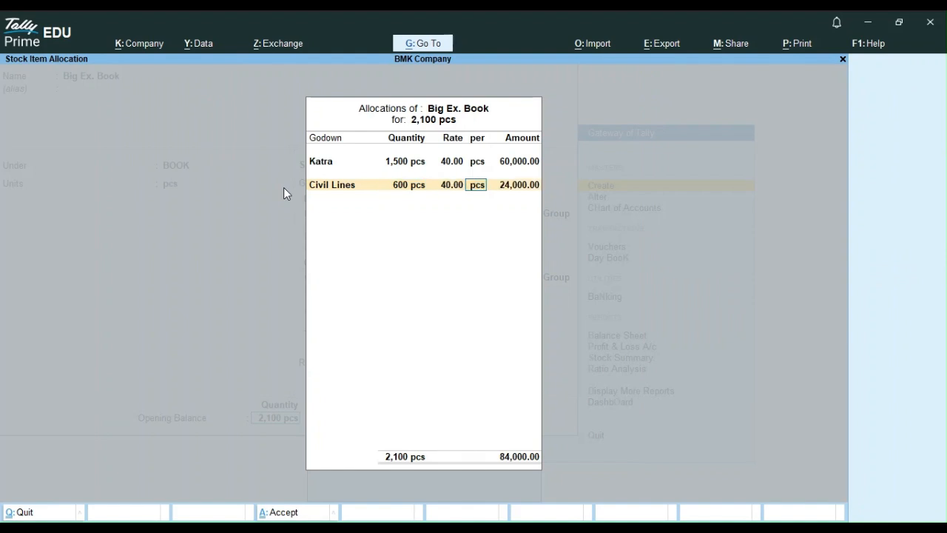
pyautogui.press('Return')
pyautogui.press('ctrl')
pyautogui.hotkey('ctrl', 'a')
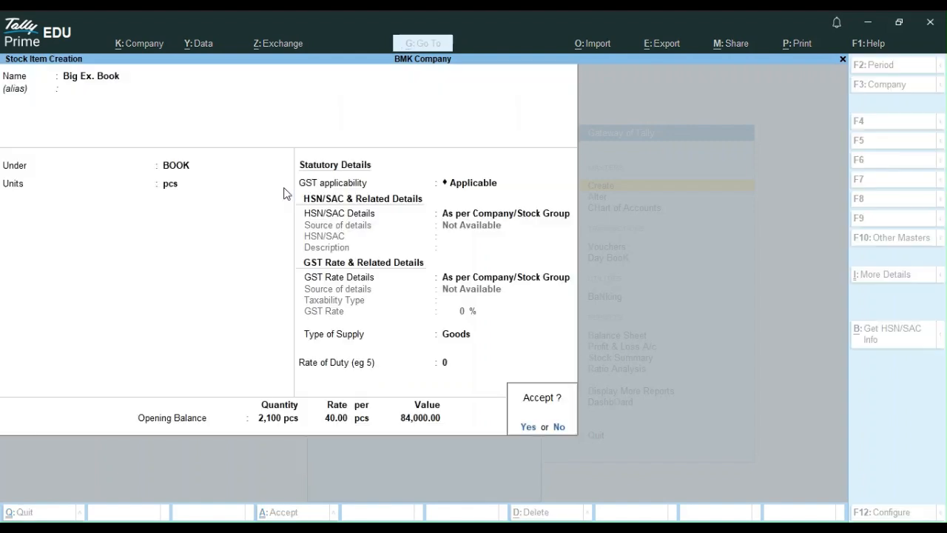
pyautogui.press('Return')
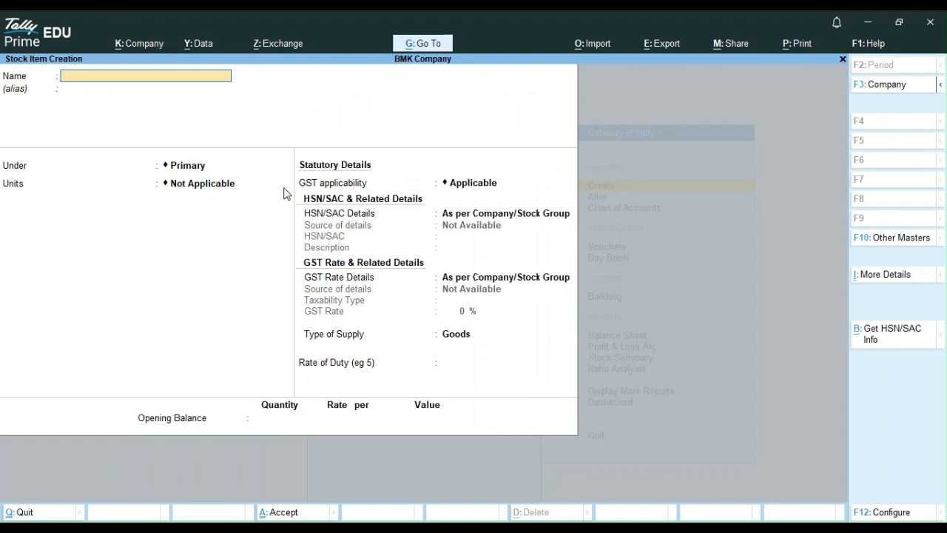
# Name the new stock item Medium Ex Book and leave its alias blank.
pyautogui.write('J')
pyautogui.press('BackSpace')
pyautogui.write('Me')
pyautogui.press('BackSpace')
pyautogui.press('BackSpace')
pyautogui.write('edium')
pyautogui.press('Return')
pyautogui.press('BackSpace')
pyautogui.write('Ex Book')
pyautogui.press('Return')
pyautogui.press('Return')
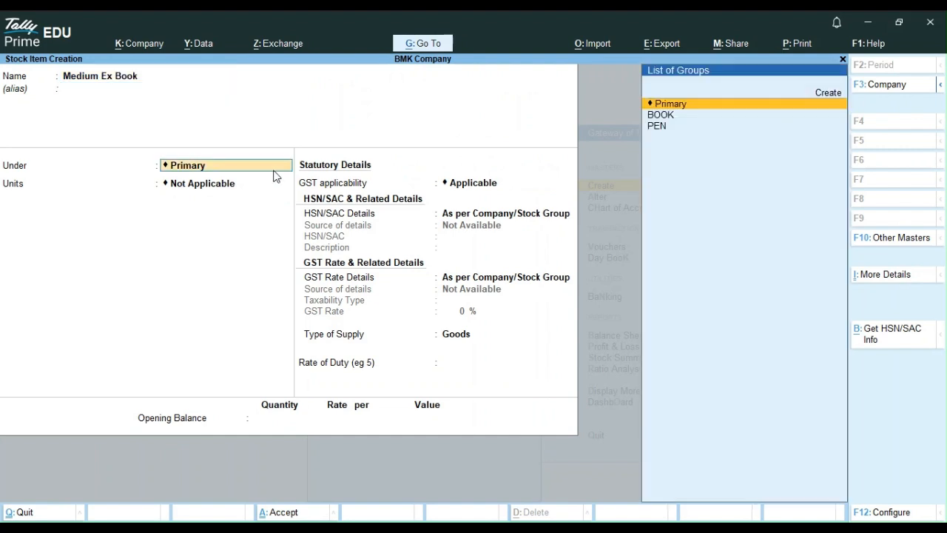
# Place Medium Ex Book under the BOOK group with unit pcs, and save it with default statutory details and no opening balance.
pyautogui.press('Down')
pyautogui.press('Return')
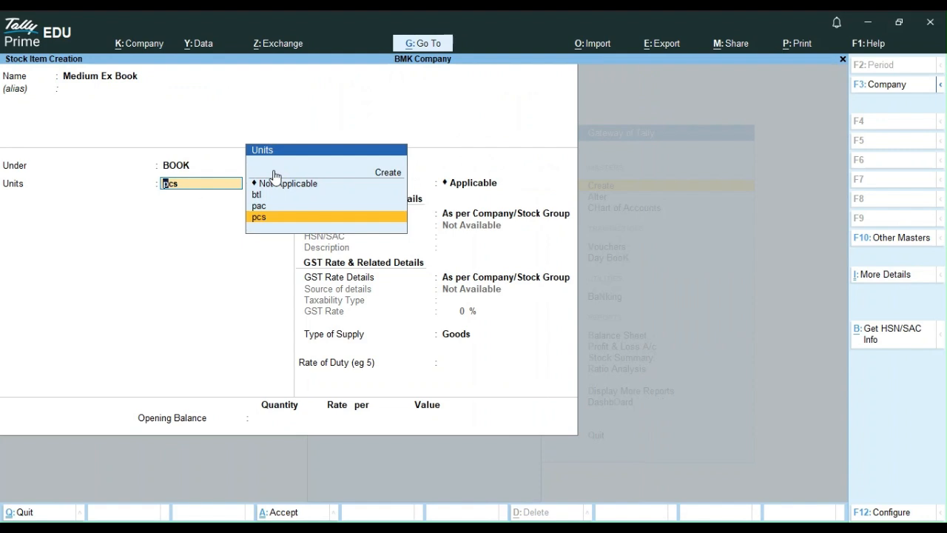
pyautogui.press('Return')
pyautogui.press('Return')
pyautogui.press('Return')
pyautogui.press('Return')
pyautogui.press('Return')
pyautogui.press('Return')
pyautogui.press('Return')
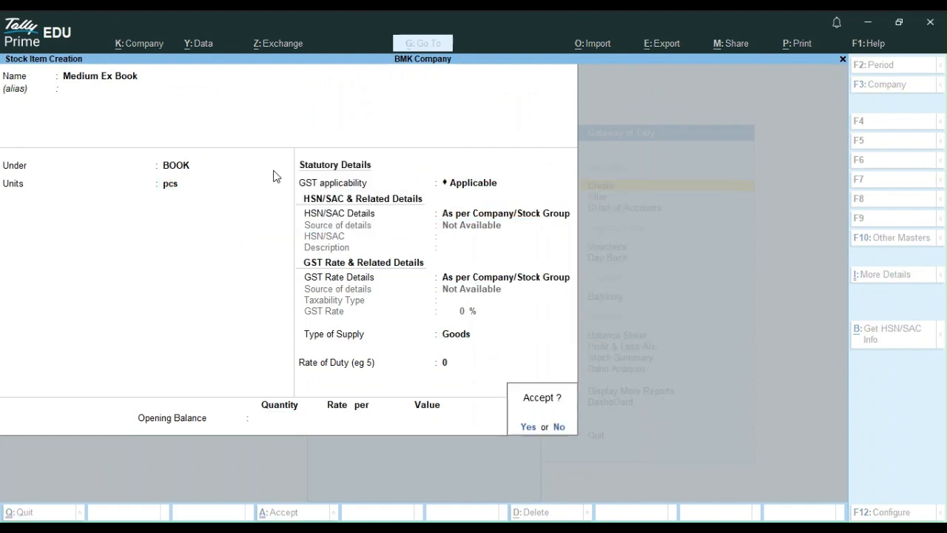
pyautogui.press('Return')
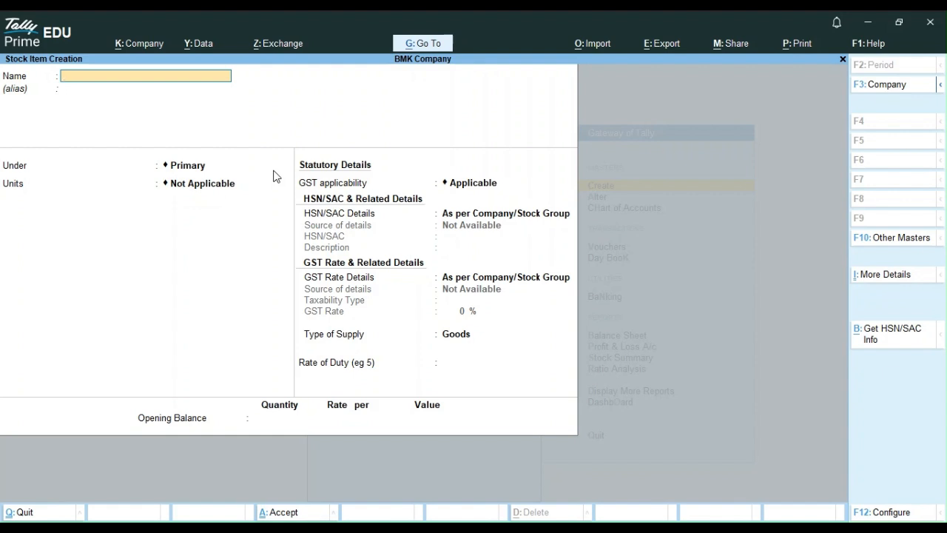
# Quit the stock item creation form and return to the Gateway of Tally.
pyautogui.press('ctrl')
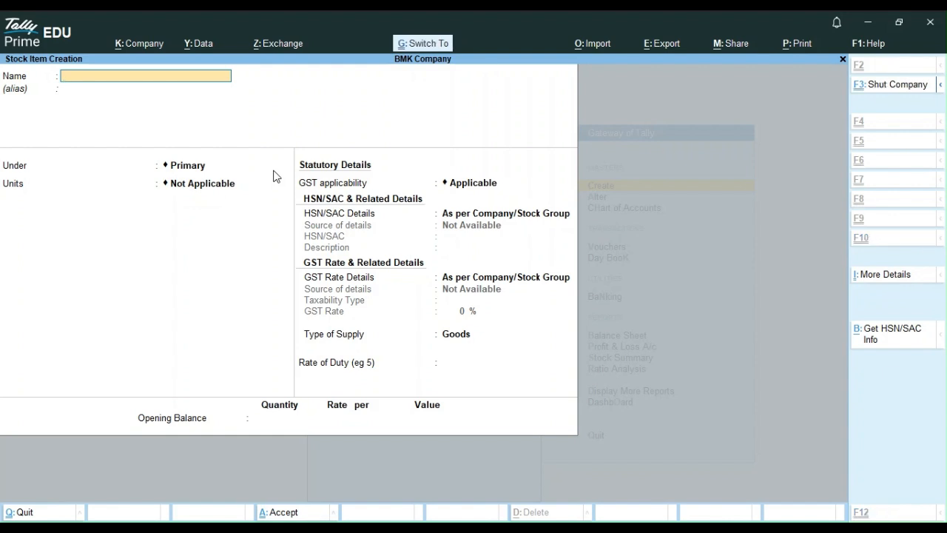
pyautogui.press('ctrl')
pyautogui.press('Escape')
pyautogui.press('y')
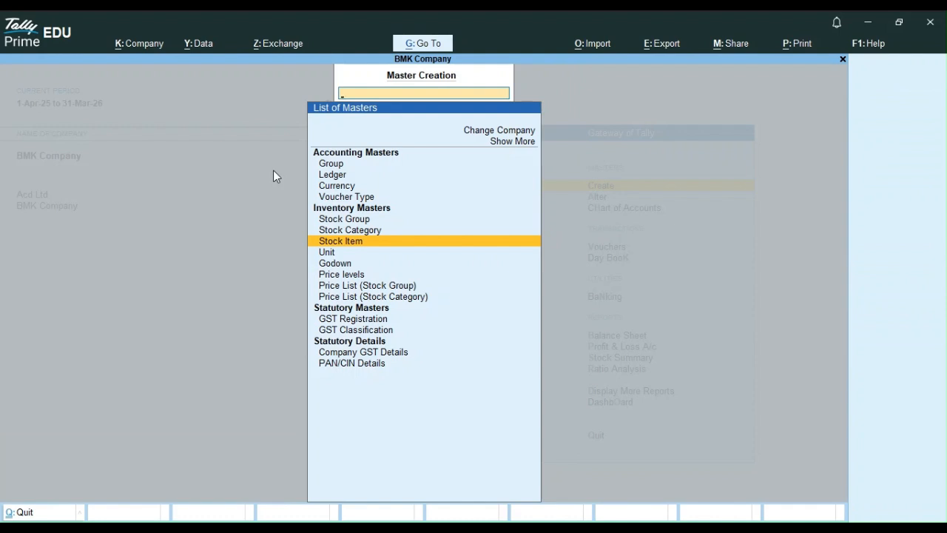
pyautogui.press('Escape')
# Open the stock item Medium Ex Book for alteration.
pyautogui.press('Down')
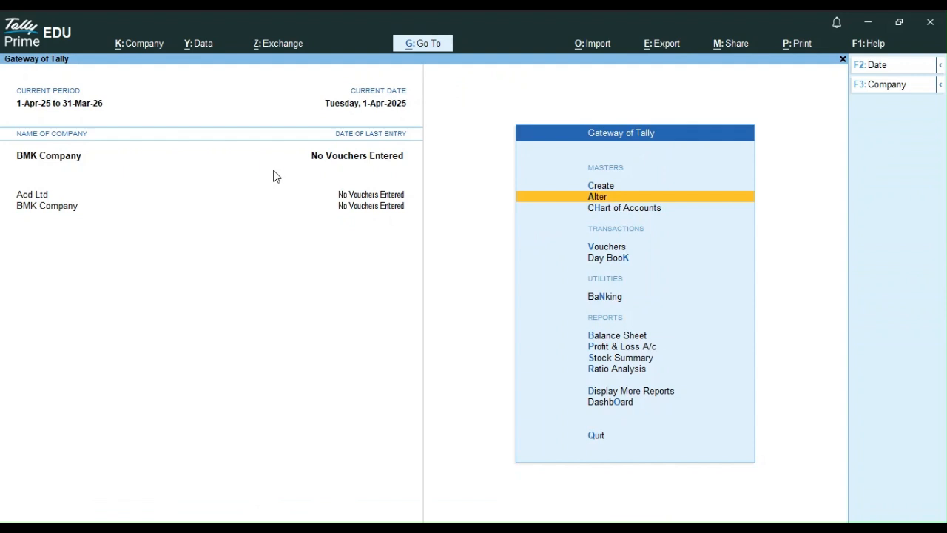
pyautogui.press('Return')
pyautogui.press('Down')
pyautogui.press('Down')
pyautogui.press('Down')
pyautogui.press('Down')
pyautogui.press('Down')
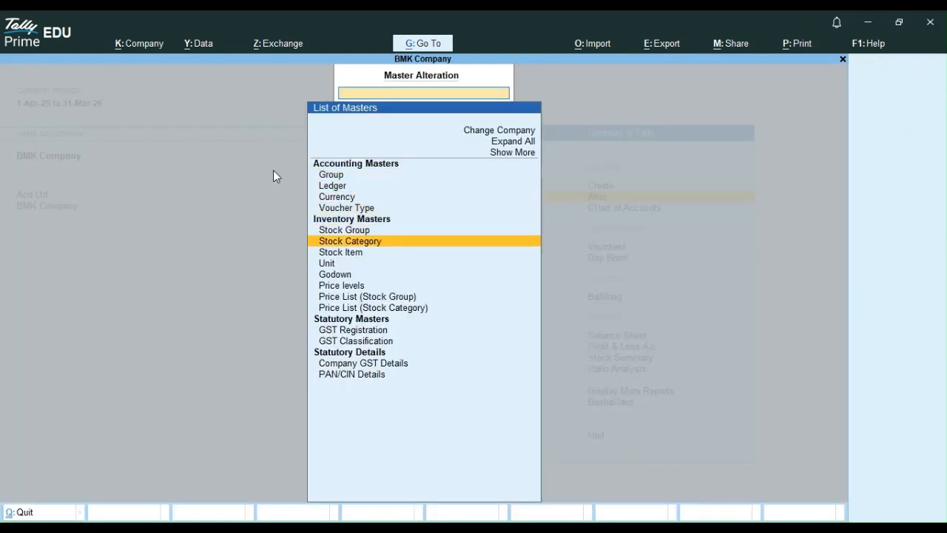
pyautogui.press('Down')
pyautogui.press('Return')
pyautogui.press('Down')
pyautogui.press('Return')
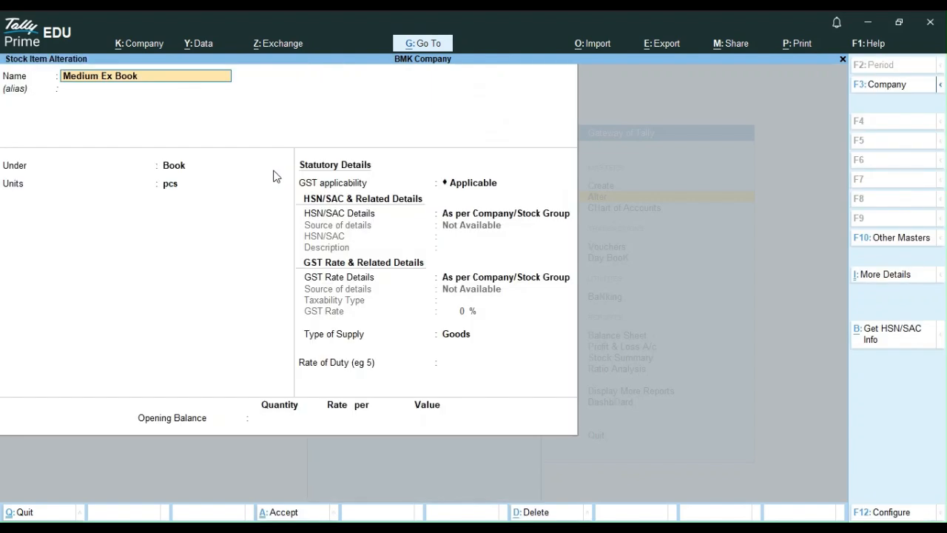
# Keep Medium Ex Book's existing details and set its opening balance quantity to 940 pcs.
pyautogui.press('Return')
pyautogui.press('Return')
pyautogui.press('Return')
pyautogui.press('Return')
pyautogui.press('Return')
pyautogui.press('Return')
pyautogui.press('Return')
pyautogui.press('Return')
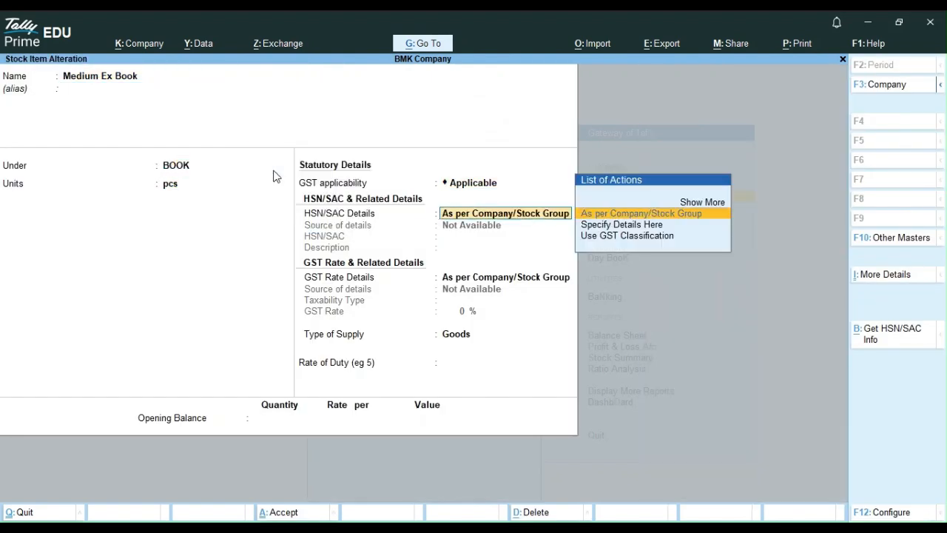
pyautogui.press('Return')
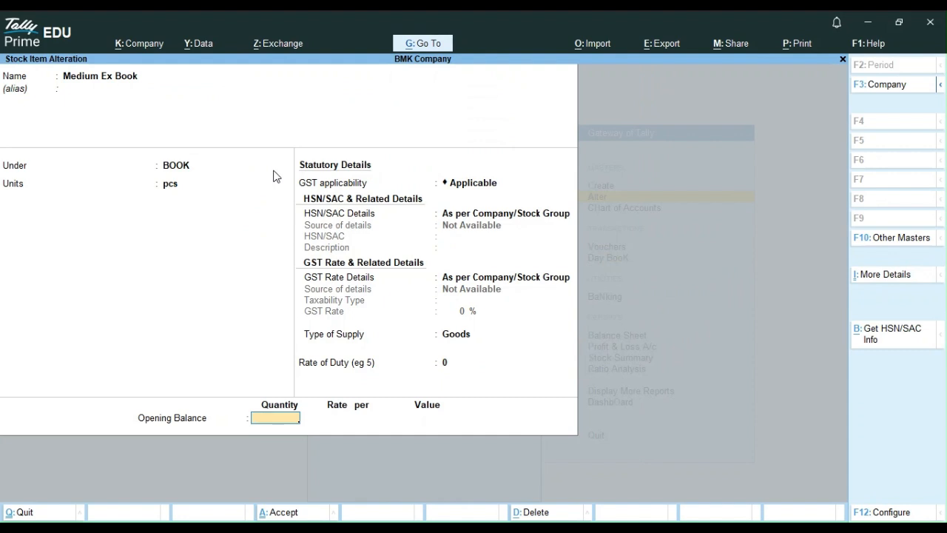
pyautogui.write('940')
pyautogui.press('Return')
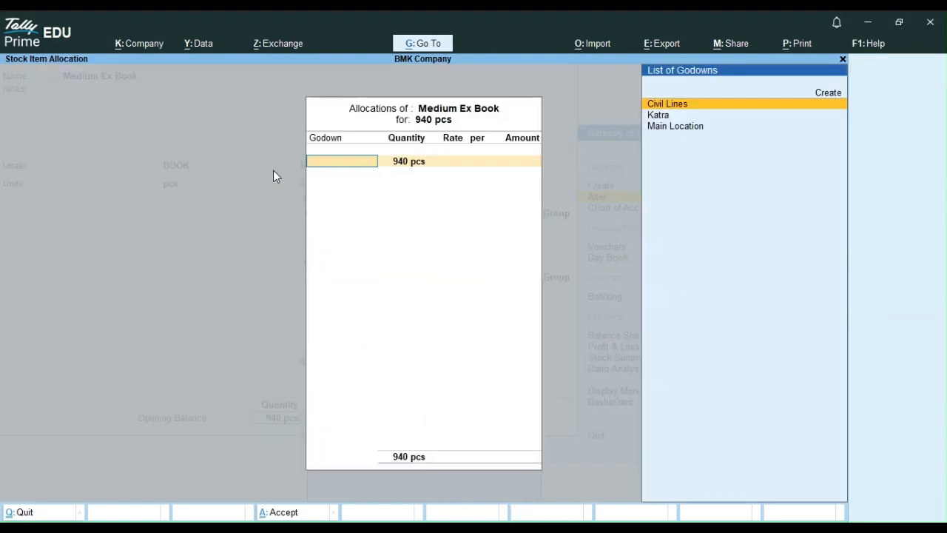
# Allocate 340 pcs of Medium Ex Book's opening stock to the Katra godown at a rate of 25 per pcs.
pyautogui.press('space')
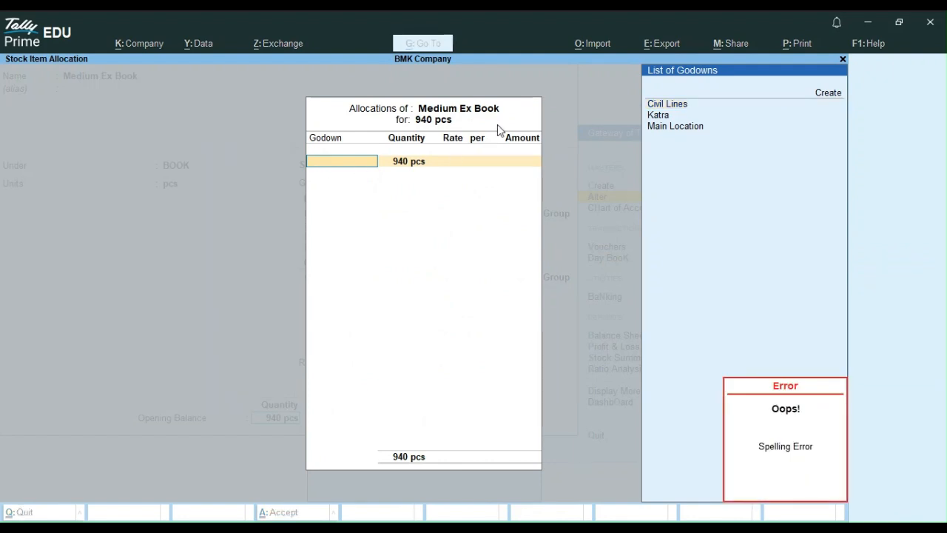
pyautogui.click(675, 116)
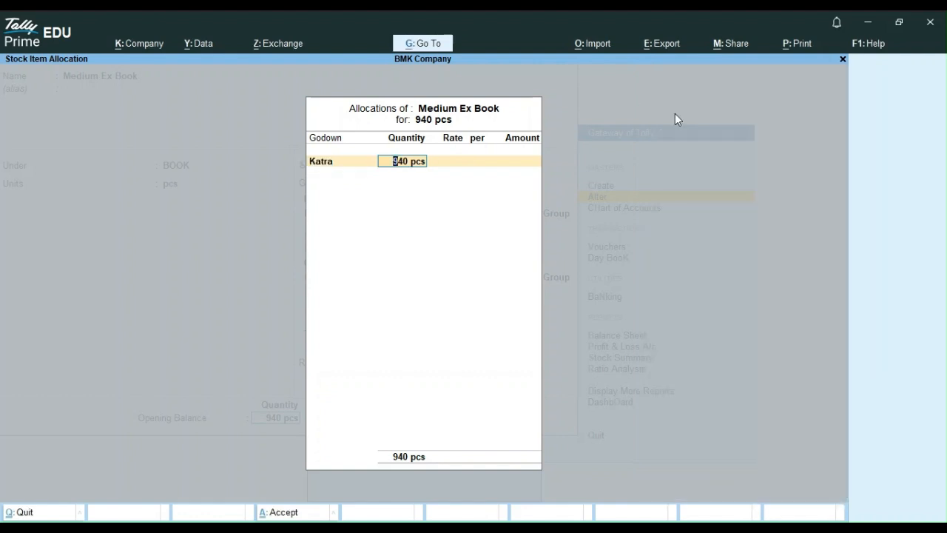
pyautogui.write('340')
pyautogui.press('Return')
pyautogui.write('25')
pyautogui.press('Return')
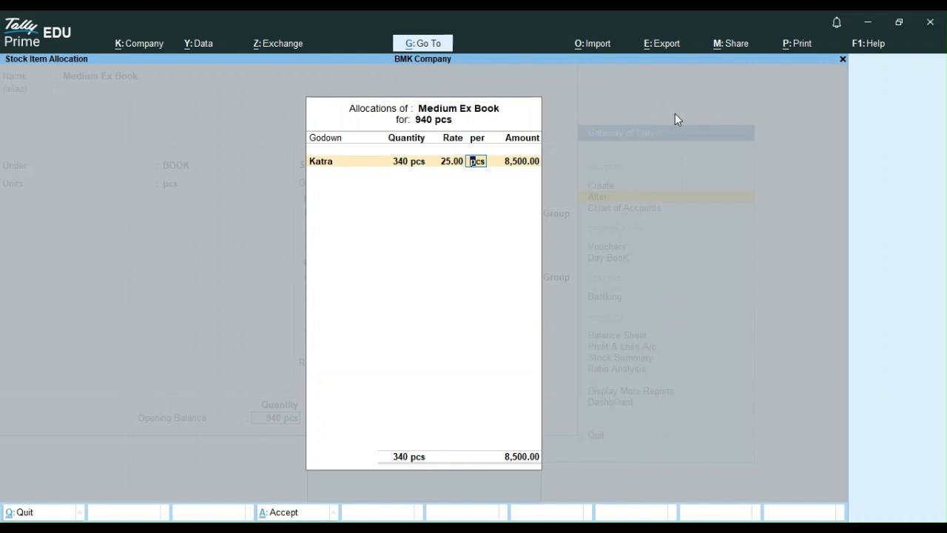
pyautogui.press('Return')
pyautogui.press('Return')
# Allocate the remaining 600 pcs to Civil Lines at a rate of 25 per pcs, and save the altered stock item.
pyautogui.write('6')
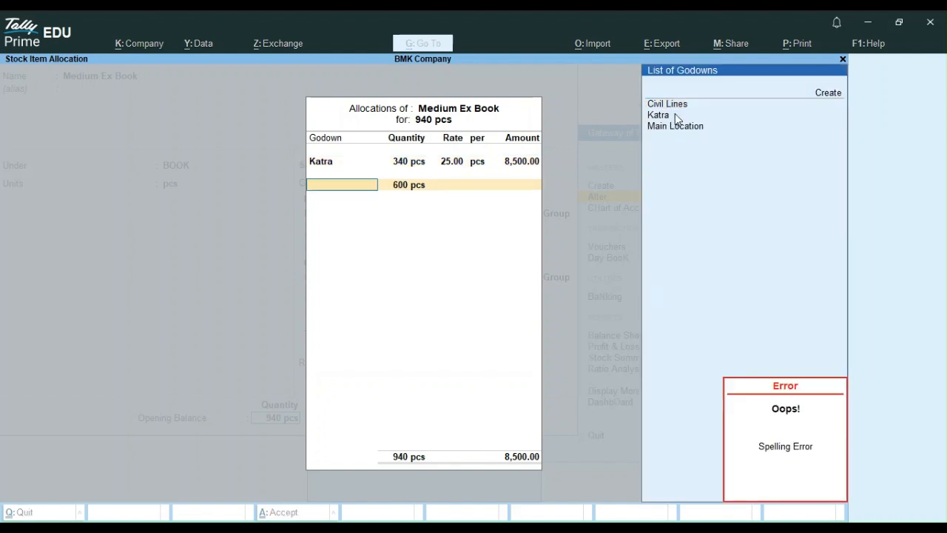
pyautogui.press('BackSpace')
pyautogui.press('Return')
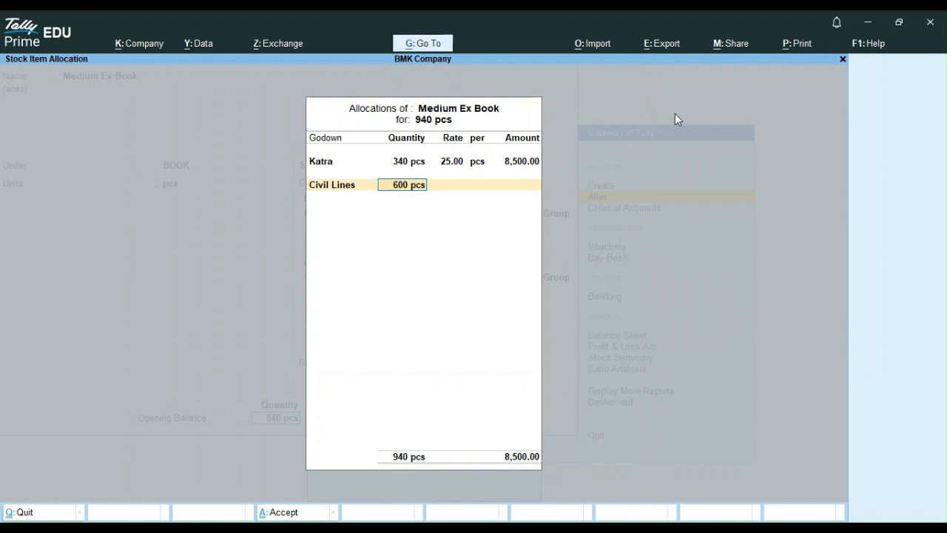
pyautogui.press('Return')
pyautogui.write('25')
pyautogui.press('Return')
pyautogui.press('Return')
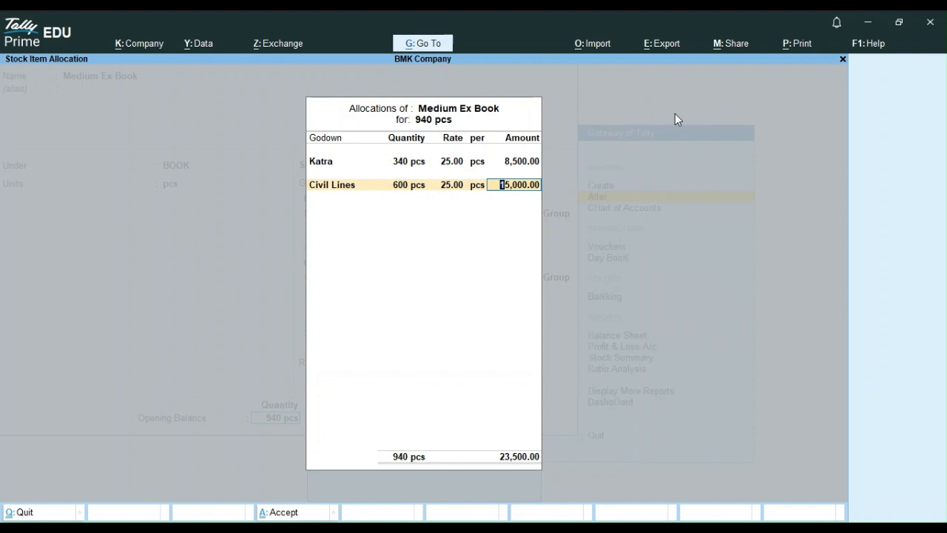
pyautogui.press('Return')
pyautogui.press('Return')
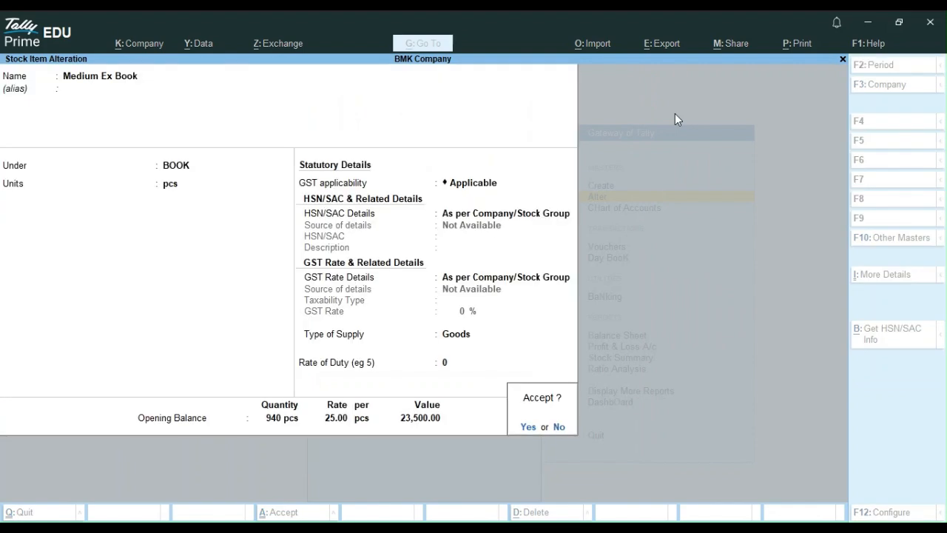
pyautogui.press('Return')
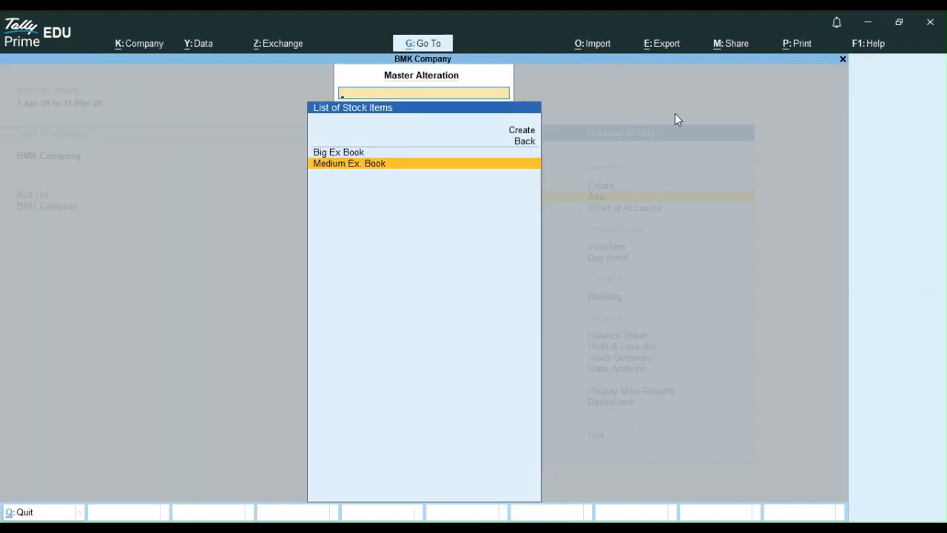
pyautogui.press('Up')
pyautogui.press('Up')
pyautogui.press('Up')
pyautogui.press('Return')
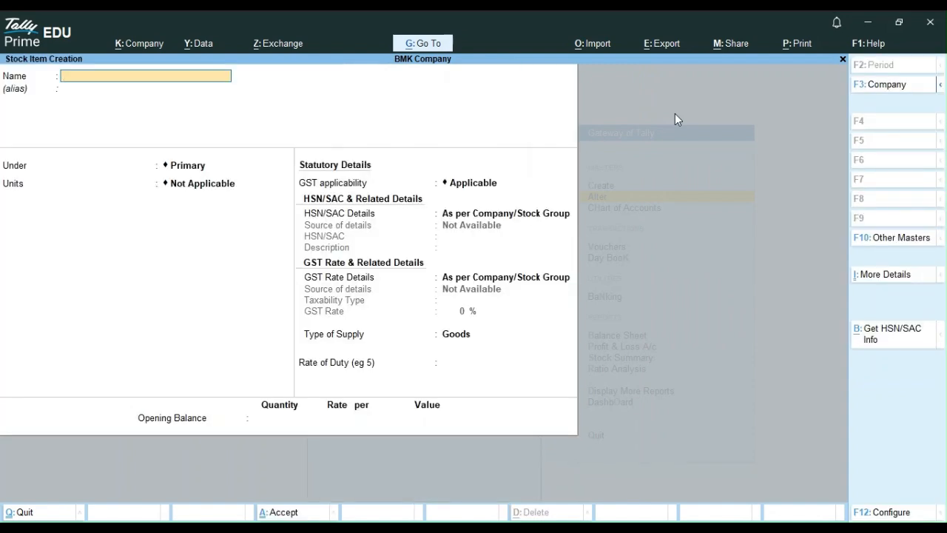
pyautogui.press('Escape')
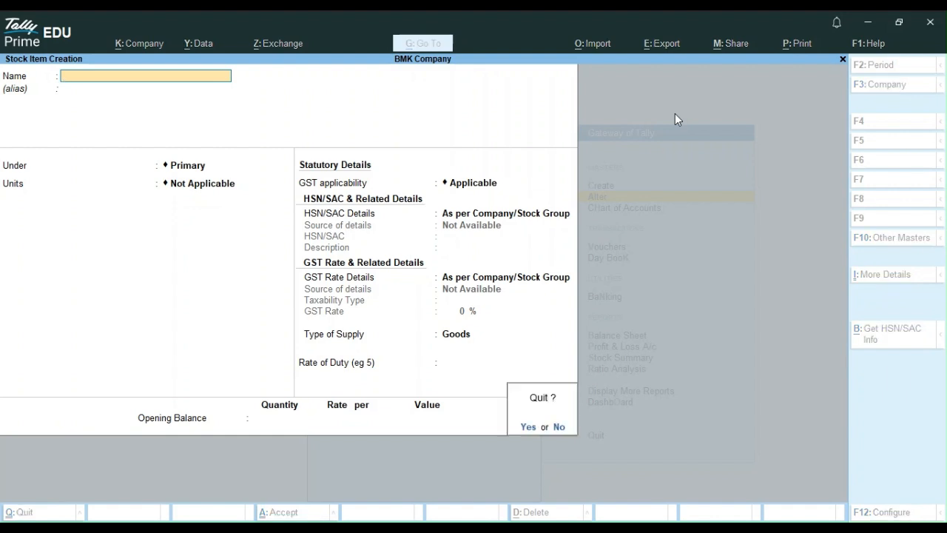
pyautogui.press('y')
# Reopen the saved Medium Ex Book stock item from the list of items available for alteration.
pyautogui.press('Down')
pyautogui.press('Down')
pyautogui.press('Down')
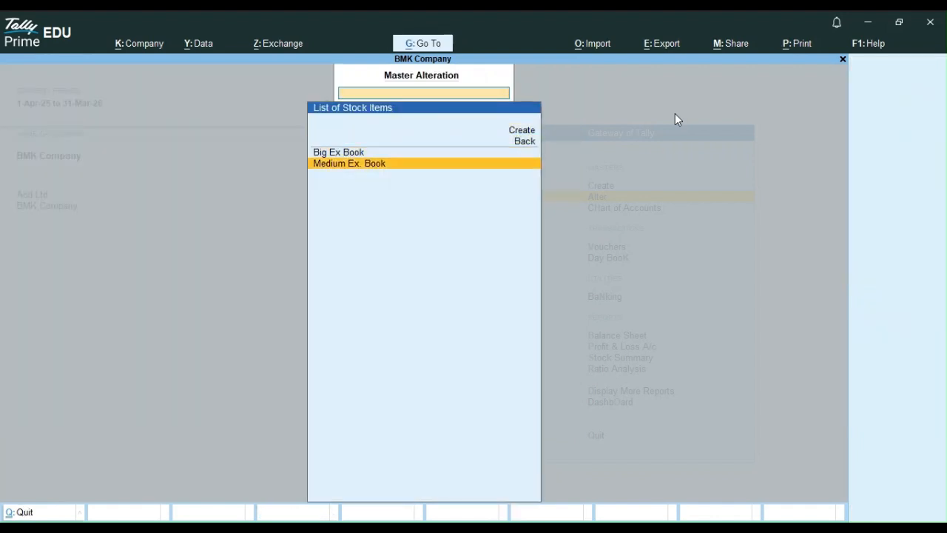
pyautogui.press('Return')
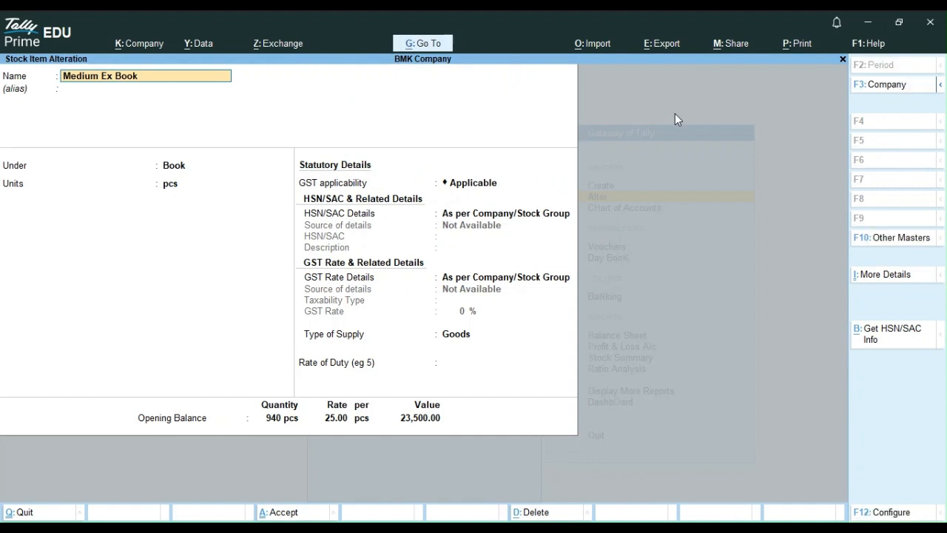
# Discard the Medium Ex Book alteration without saving and return to the list of stock items.
pyautogui.press('BackSpace')
pyautogui.press('Escape')
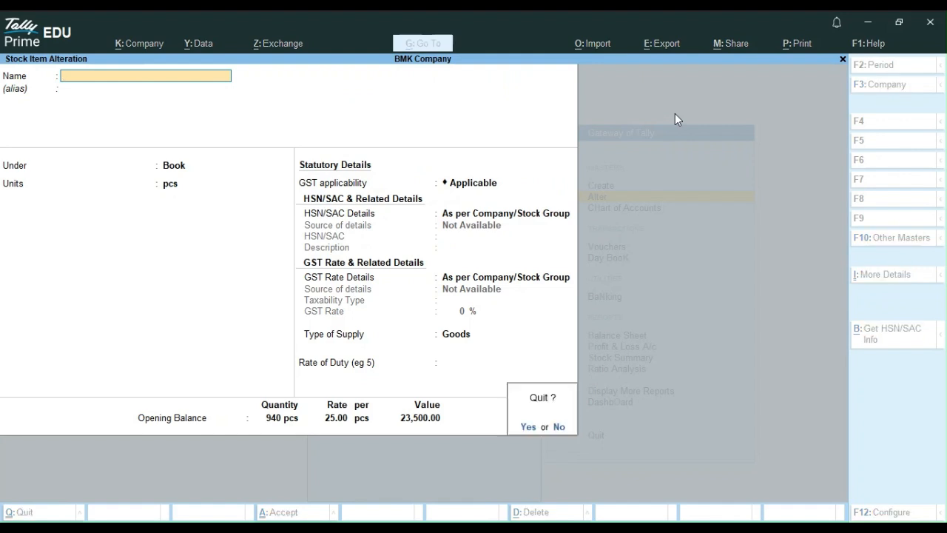
pyautogui.press('y')
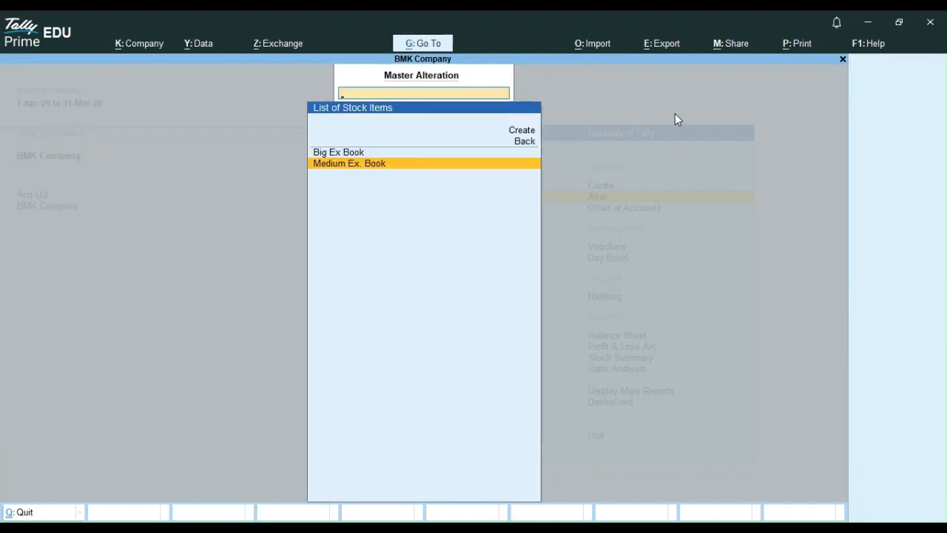
# Create a new stock item named Small Ex Book under the BOOK group with pcs as its unit.
pyautogui.press('Up')
pyautogui.press('Up')
pyautogui.press('Up')
pyautogui.press('Return')
pyautogui.write('Small Ex Book')
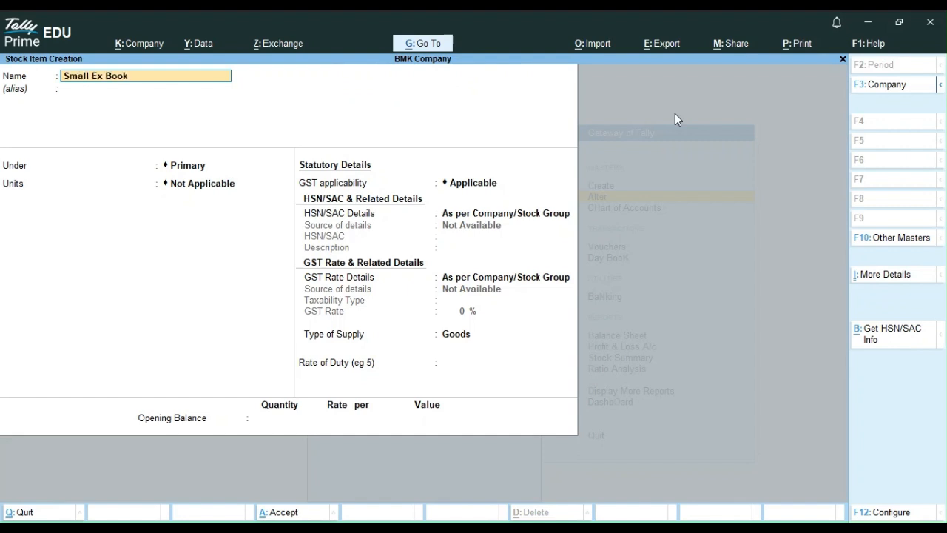
pyautogui.press('Return')
pyautogui.press('Return')
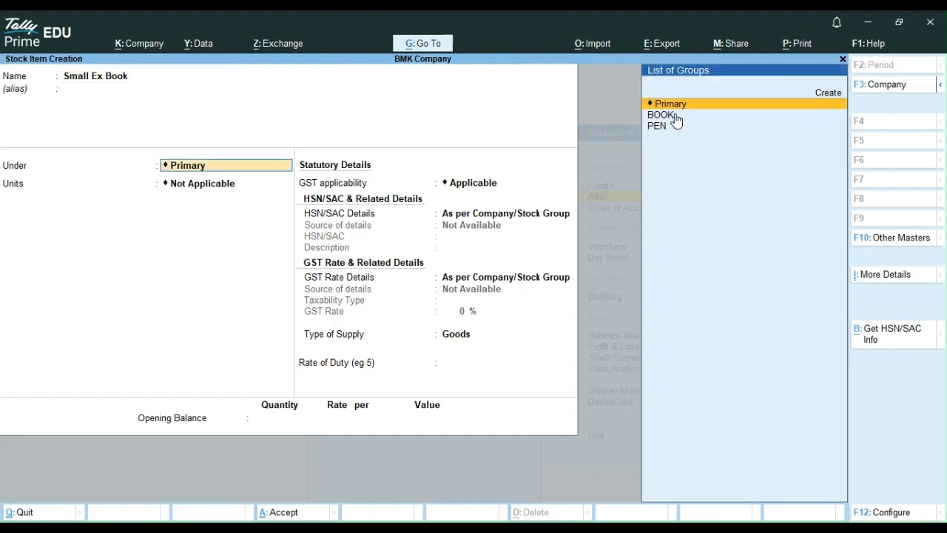
pyautogui.click(675, 116)
pyautogui.write('pcs')
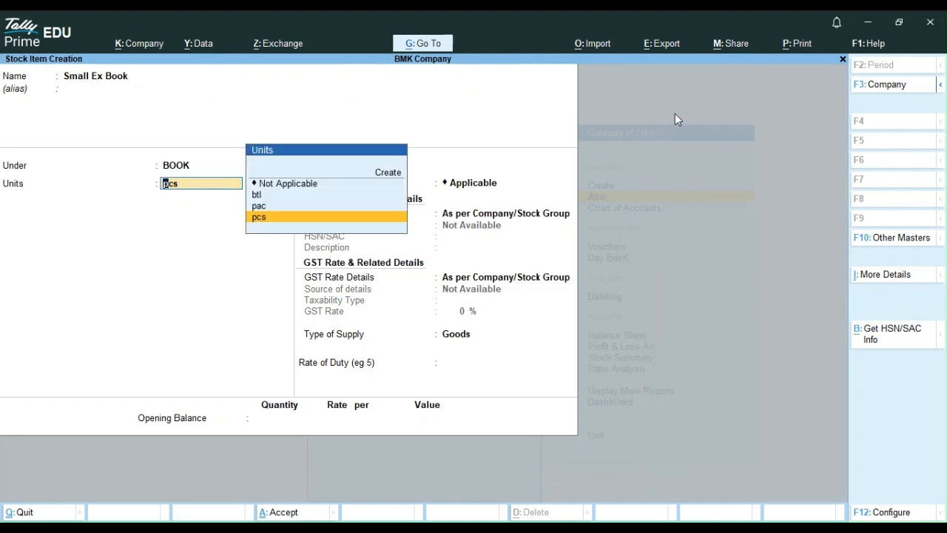
pyautogui.press('Return')
# Keep Small Ex Book's default statutory details and set its opening balance quantity to 650 pcs.
pyautogui.press('Return')
pyautogui.press('Return')
pyautogui.press('Return')
pyautogui.press('Return')
pyautogui.press('Return')
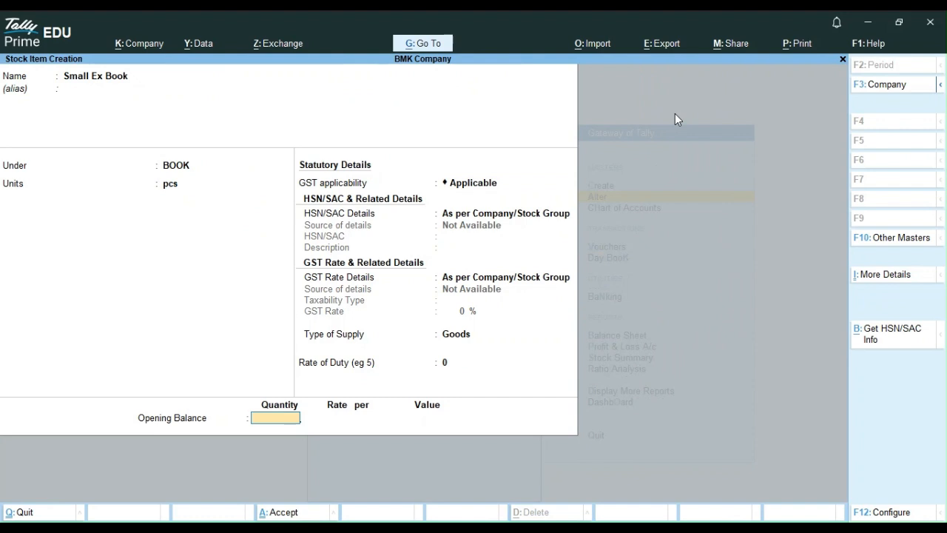
pyautogui.write('3')
pyautogui.press('BackSpace')
pyautogui.write('650')
pyautogui.press('Return')
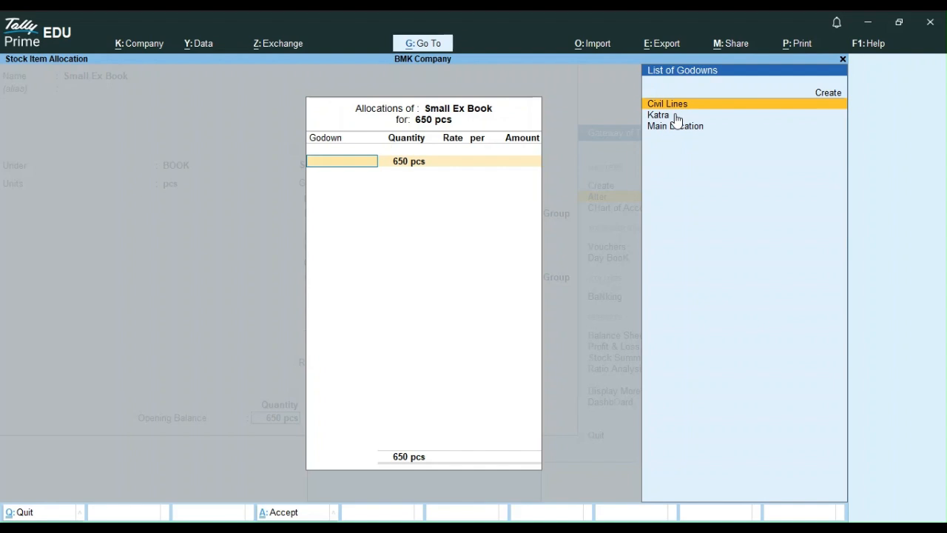
# Allocate 400 pcs of Small Ex Book's opening stock to the Katra godown at a rate of 10 per pcs.
pyautogui.click(676, 115)
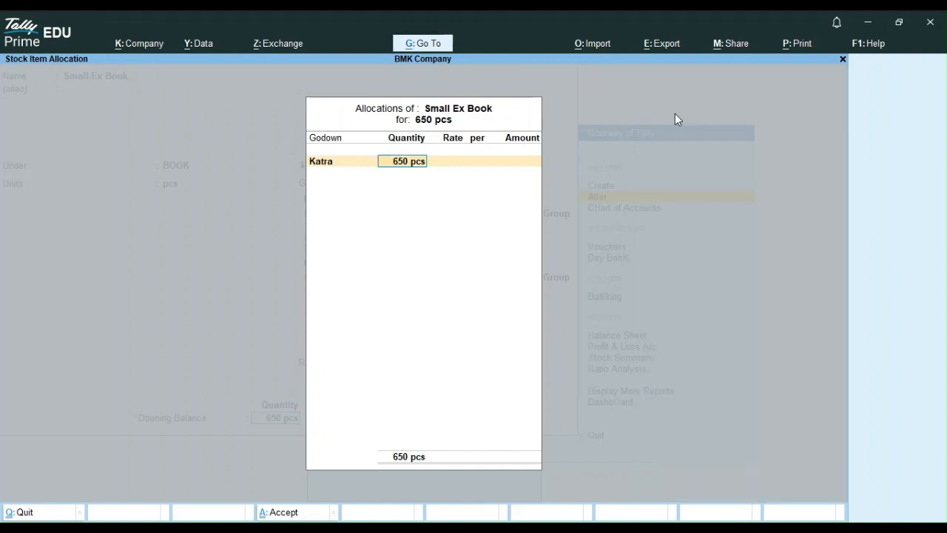
pyautogui.write('400')
pyautogui.press('Return')
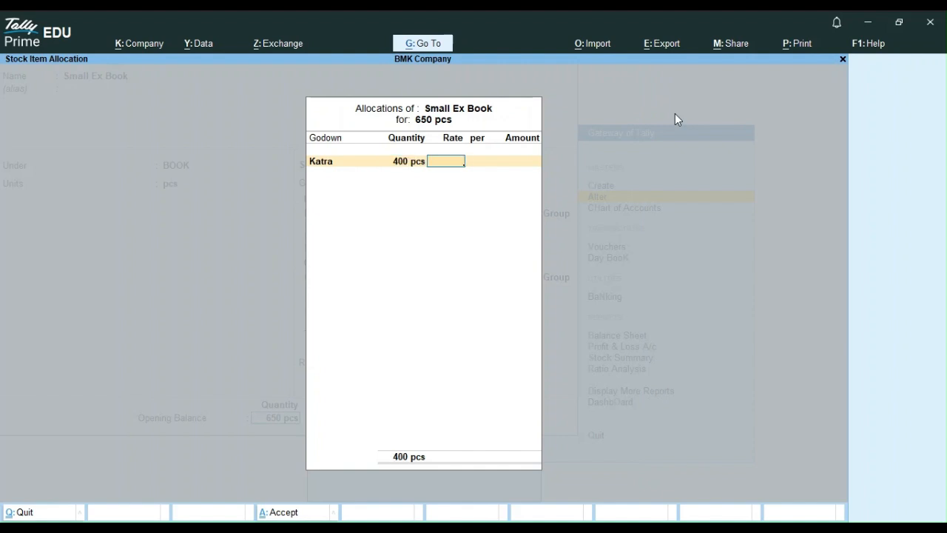
pyautogui.write('10')
pyautogui.press('Return')
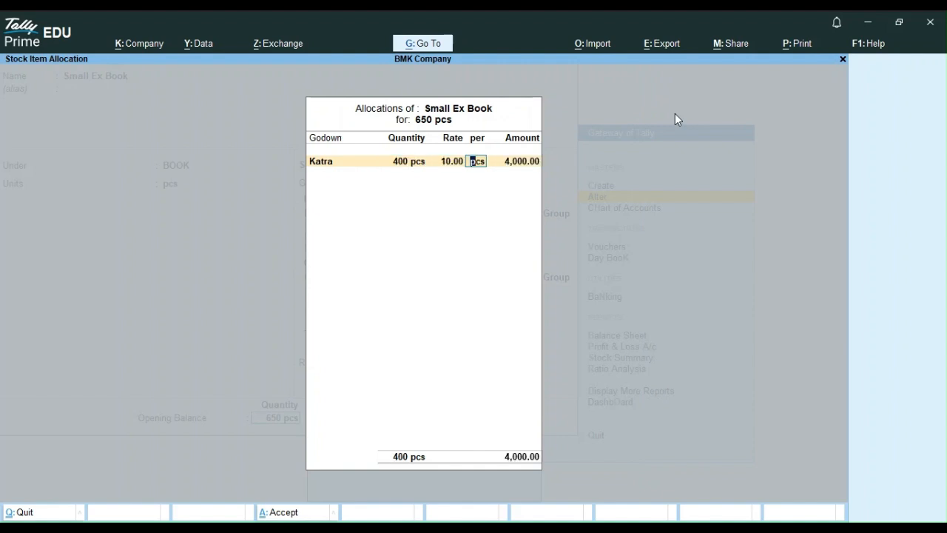
pyautogui.press('Return')
pyautogui.press('Return')
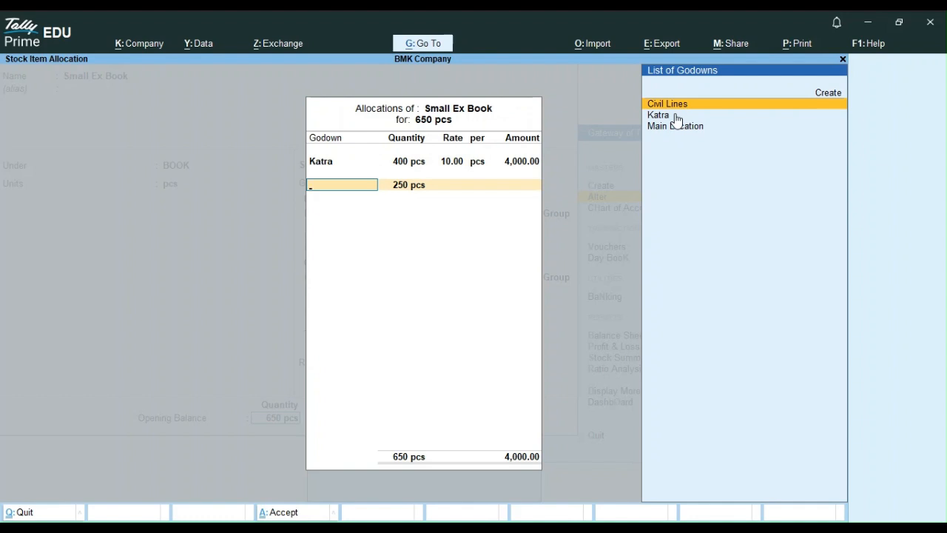
# Allocate the remaining 250 pcs to Civil Lines at a rate of 10 per pcs, and save the stock item.
pyautogui.press('Return')
pyautogui.press('Return')
pyautogui.write('1')
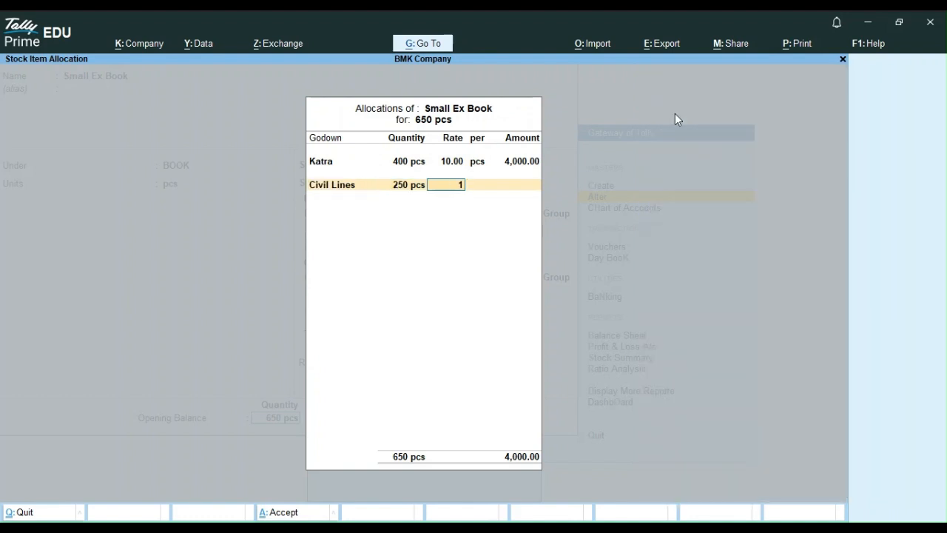
pyautogui.write('0')
pyautogui.press('Return')
pyautogui.press('Return')
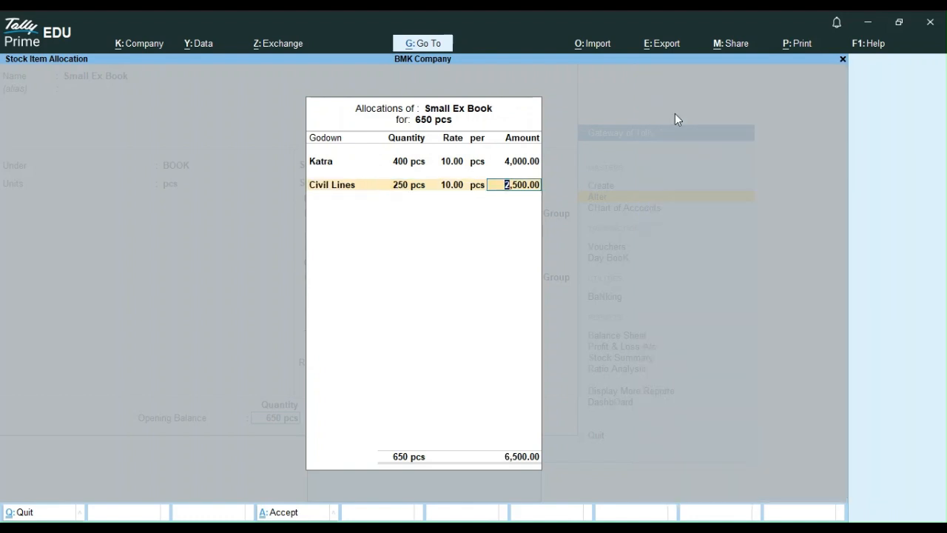
pyautogui.press('Return')
pyautogui.press('Return')
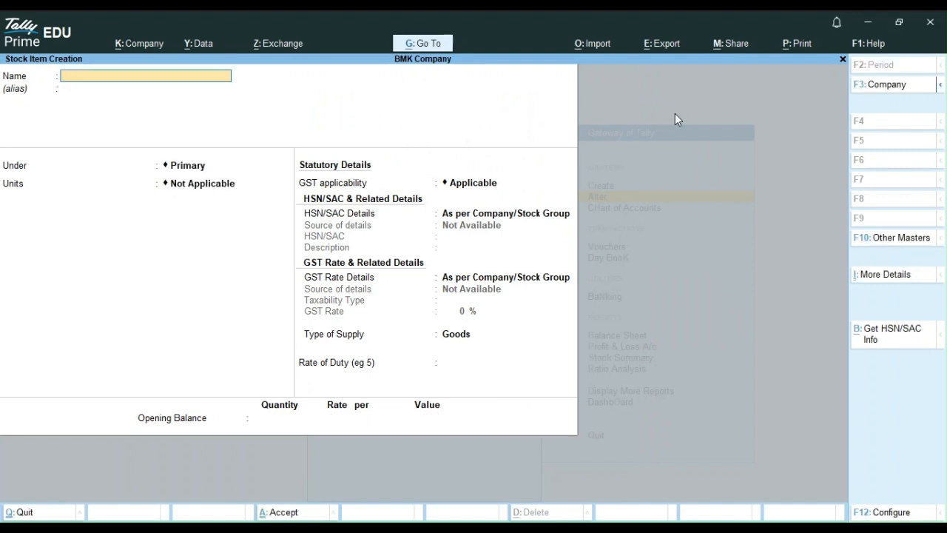
pyautogui.write('Gel Pen')
pyautogui.press('Return')
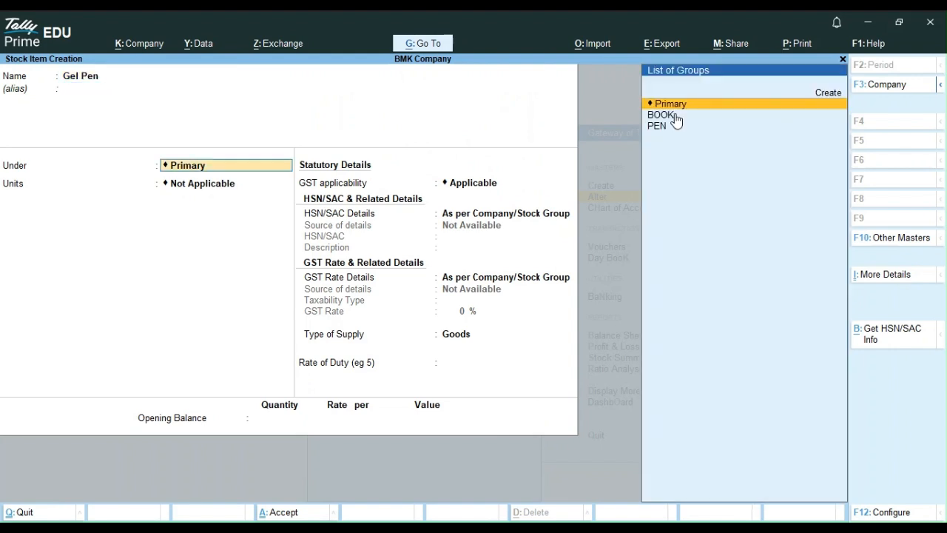
pyautogui.press('Right')
pyautogui.press('Return')
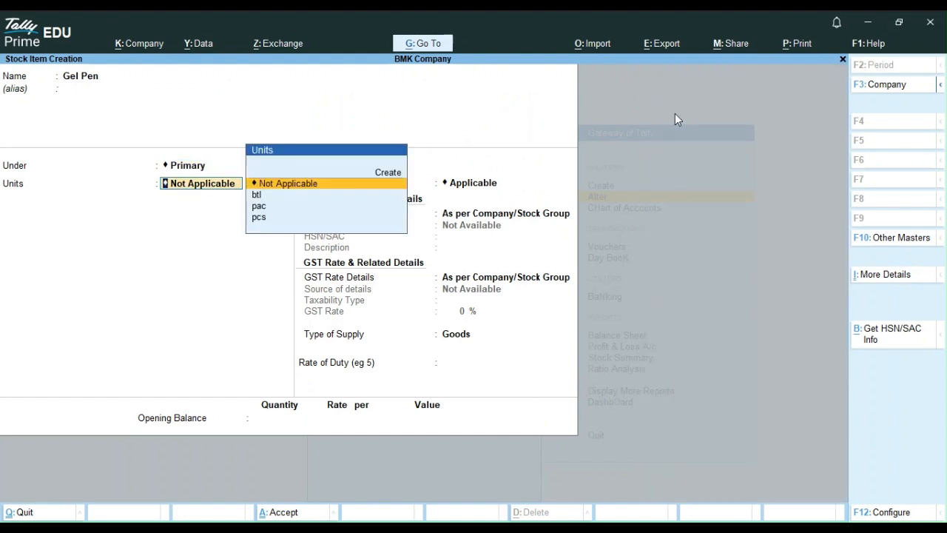
pyautogui.press('Up')
pyautogui.press('Return')
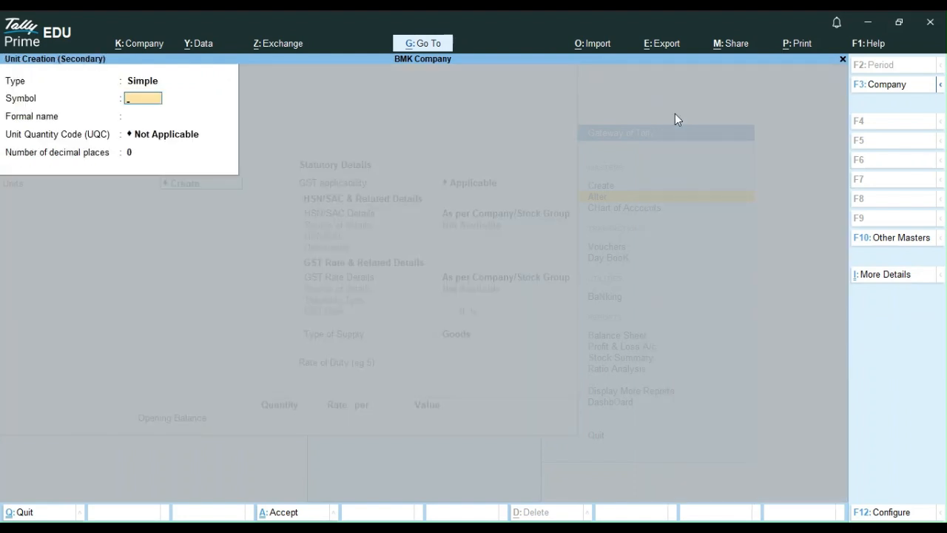
pyautogui.press('Escape')
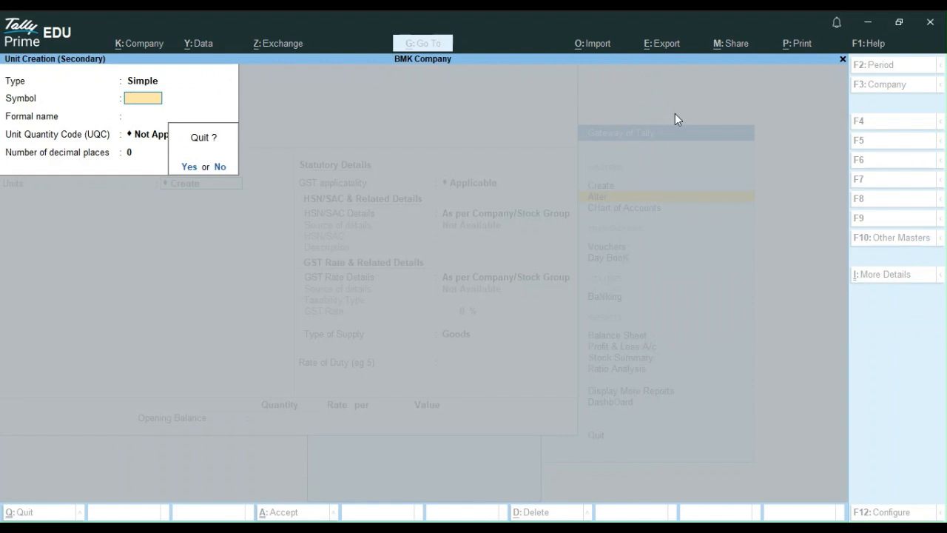
pyautogui.press('y')
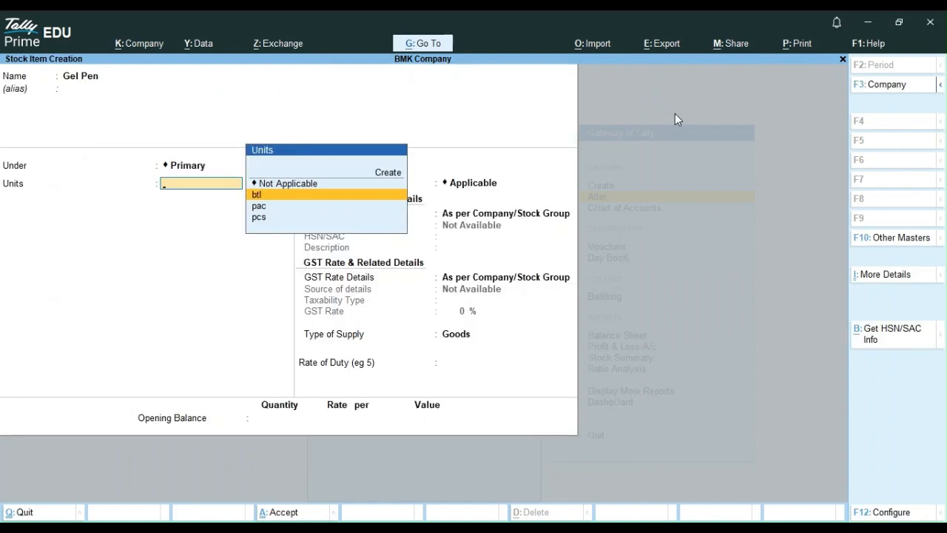
pyautogui.press('Escape')
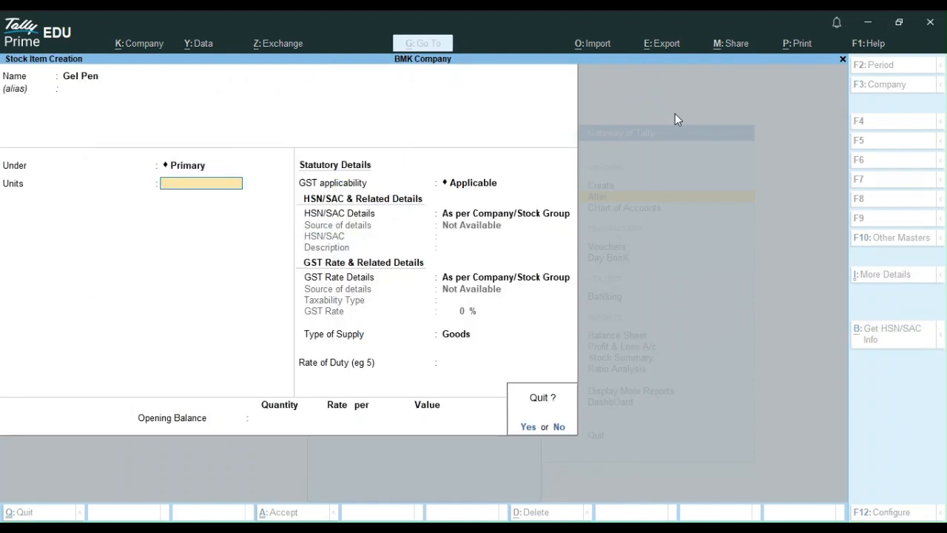
pyautogui.press('y')
pyautogui.press('Down')
pyautogui.press('Down')
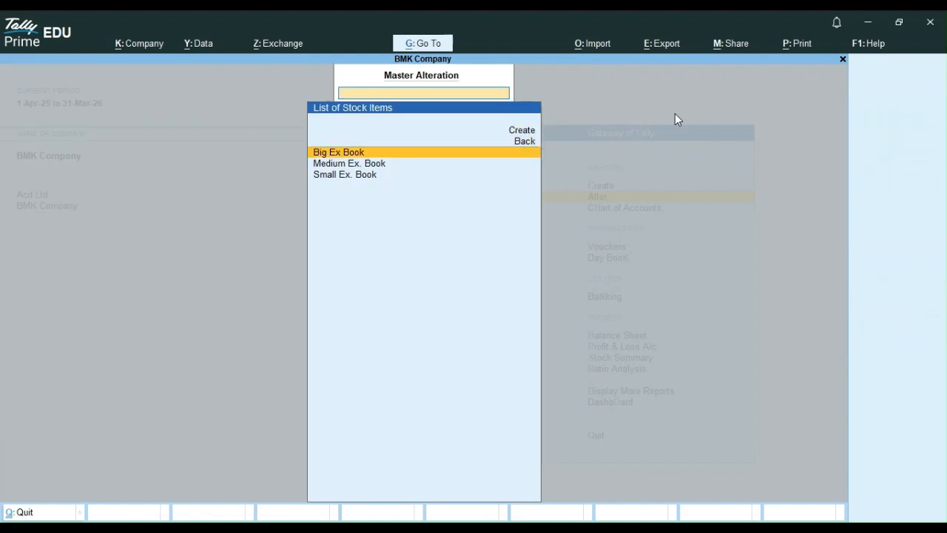
# Create a new stock item named Gel Pen under the PEN group with pac as its unit.
pyautogui.press('Up')
pyautogui.press('Up')
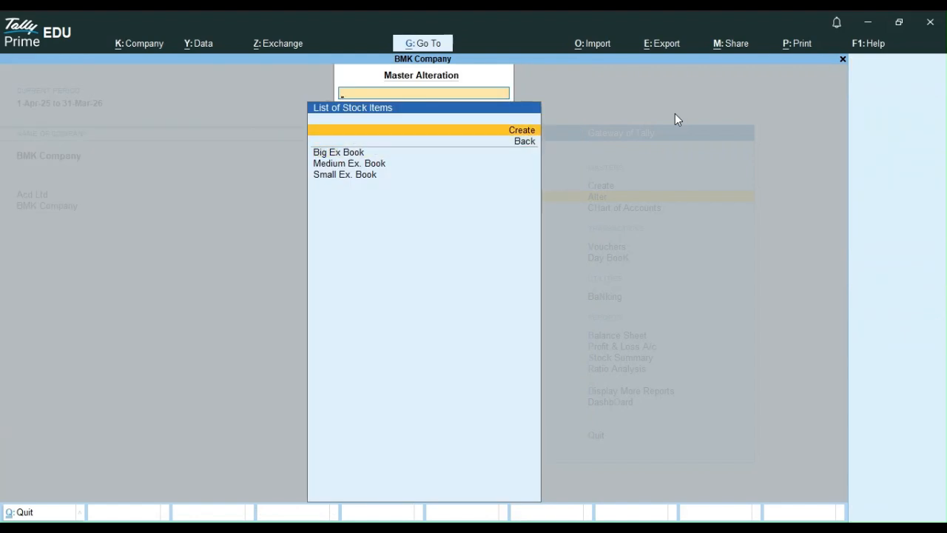
pyautogui.press('Return')
pyautogui.write('Gel Pen')
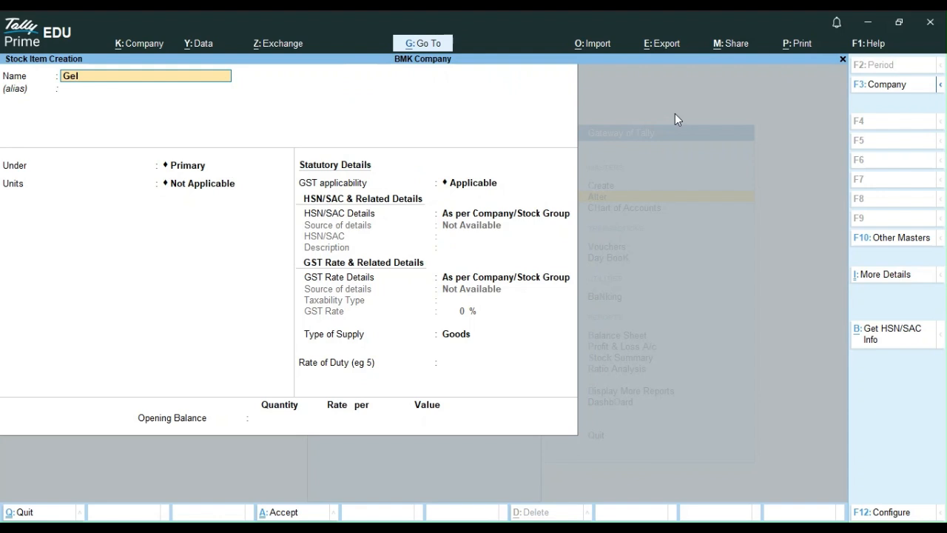
pyautogui.press('Return')
pyautogui.press('Return')
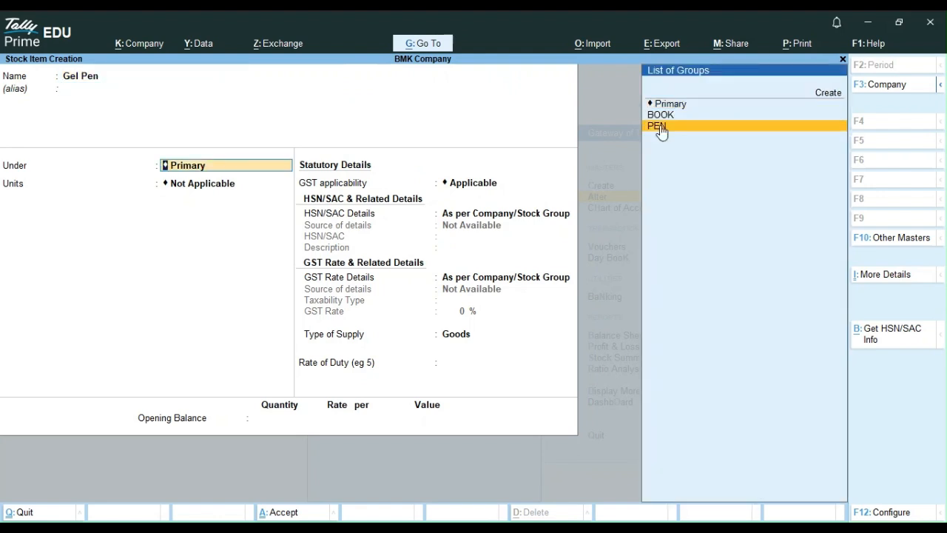
pyautogui.click(659, 127)
pyautogui.press('Down')
pyautogui.press('Down')
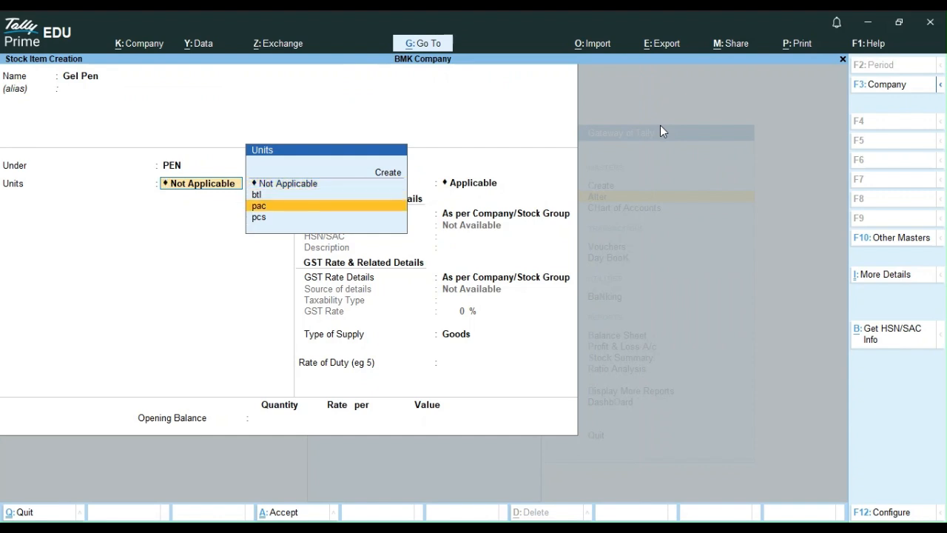
pyautogui.press('Return')
# Keep Gel Pen's default statutory details and set its opening balance quantity to 640 pac.
pyautogui.press('Return')
pyautogui.press('Return')
pyautogui.press('Return')
pyautogui.press('Return')
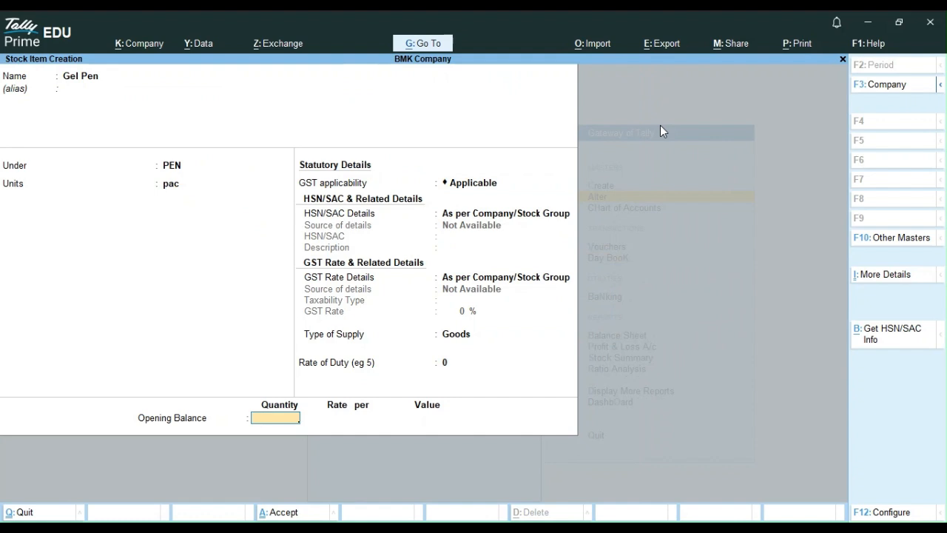
pyautogui.write('640')
pyautogui.press('Return')
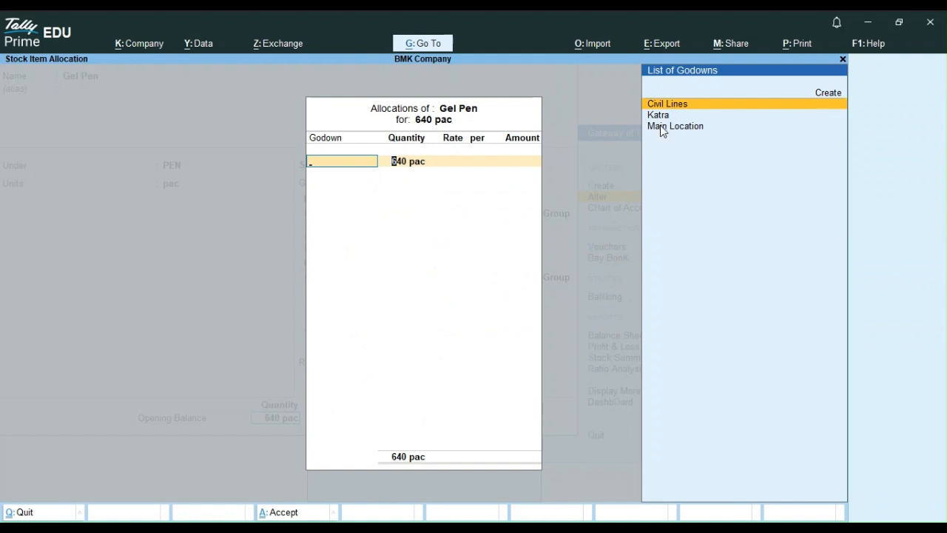
# Allocate 200 pac of Gel Pen's opening stock to the Civil Lines godown at a rate of 25 per pac.
pyautogui.press('Return')
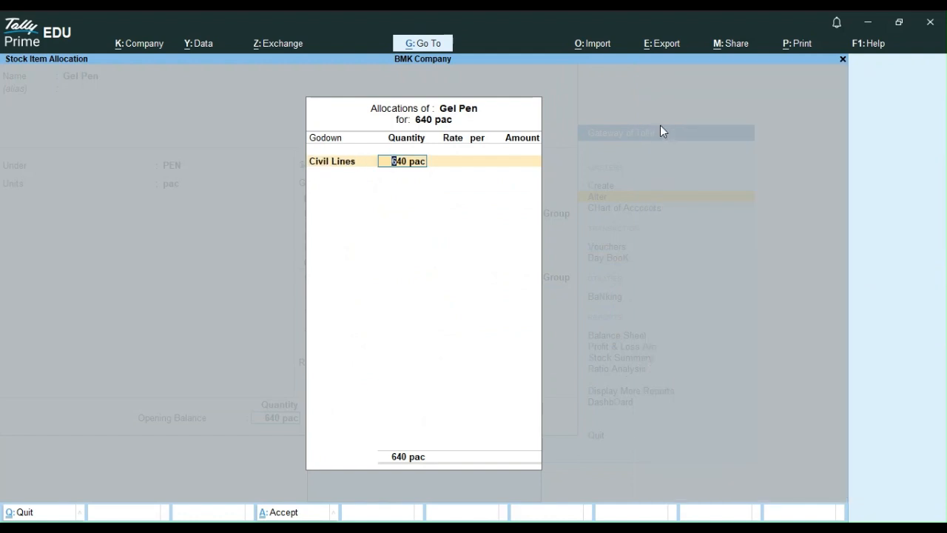
pyautogui.write('200')
pyautogui.press('Return')
pyautogui.write('25')
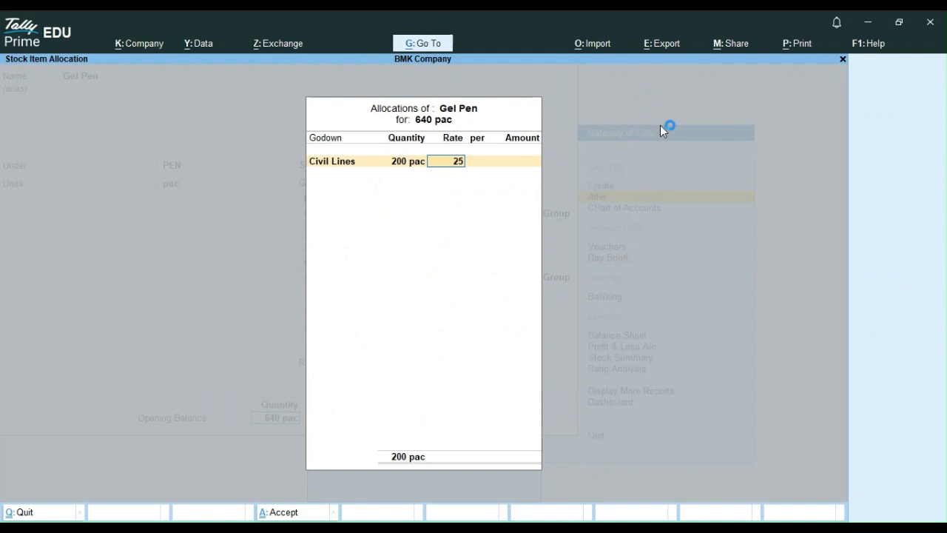
pyautogui.press('Return')
pyautogui.press('Return')
pyautogui.press('Return')
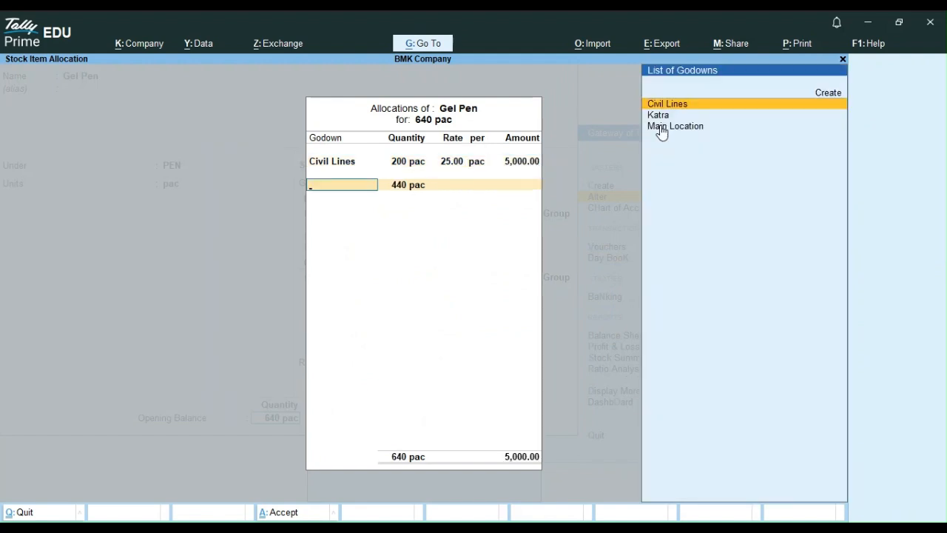
# Change the godown of the first Gel Pen allocation to Katra, keeping its quantity and rate.
pyautogui.click(339, 166)
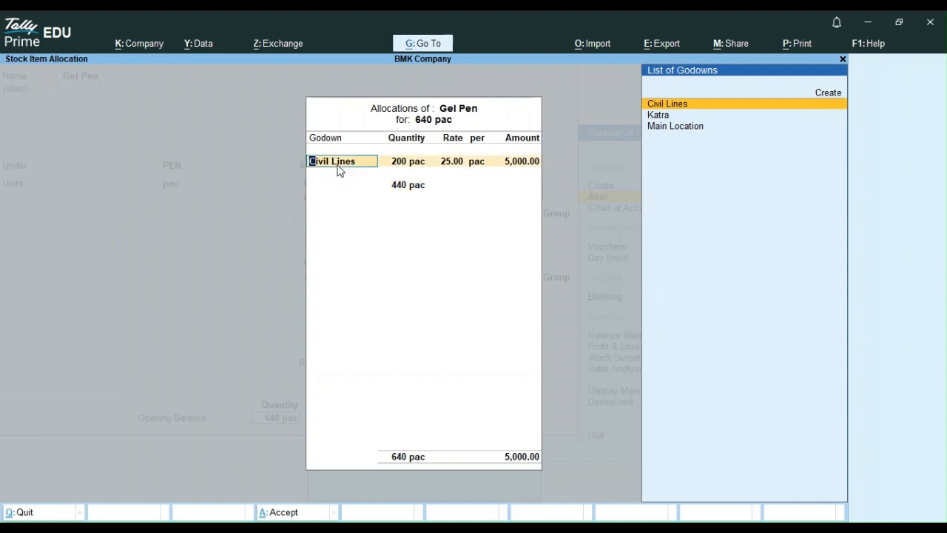
pyautogui.write('K')
pyautogui.press('Return')
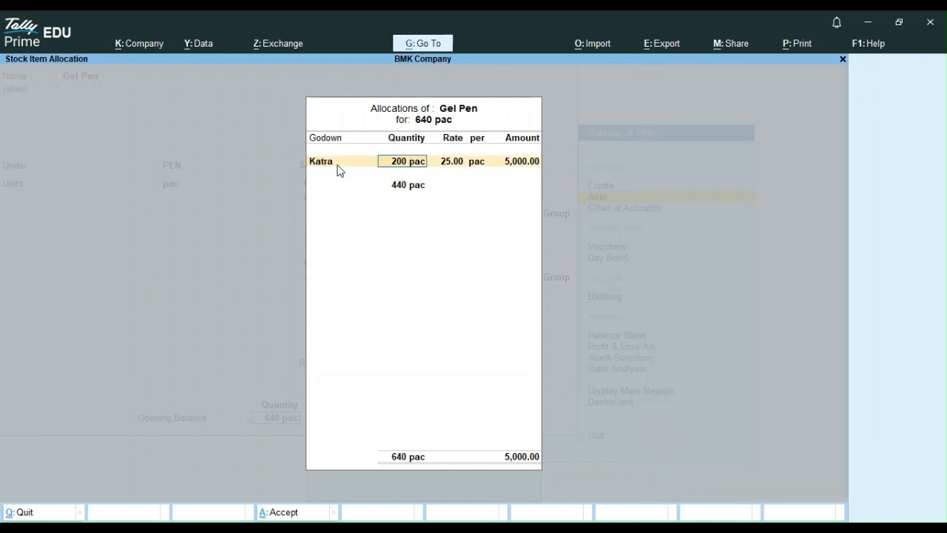
pyautogui.press('Return')
pyautogui.press('Return')
pyautogui.press('Return')
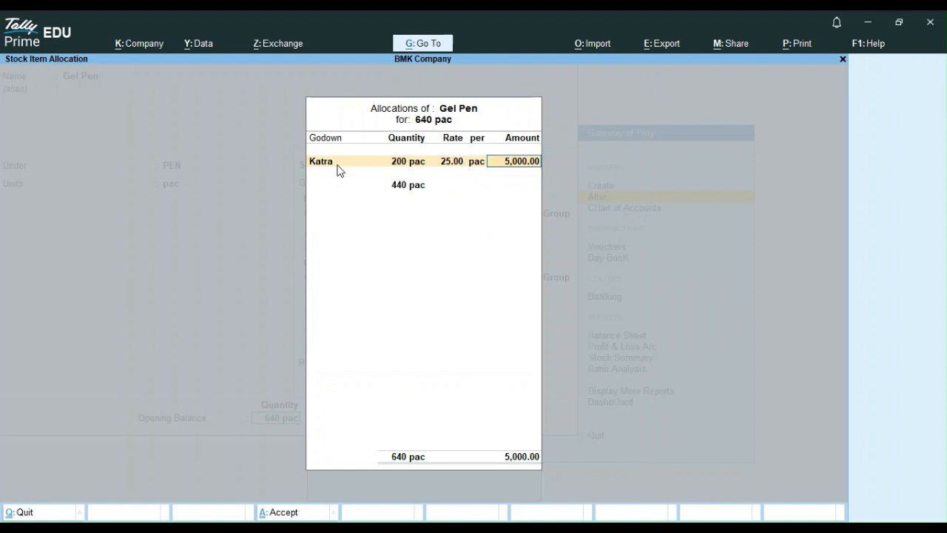
pyautogui.press('Return')
# Allocate the remaining 440 pac of Gel Pen to the Civil Lines godown at a rate of 25 per pac and save the item.
pyautogui.press('Return')
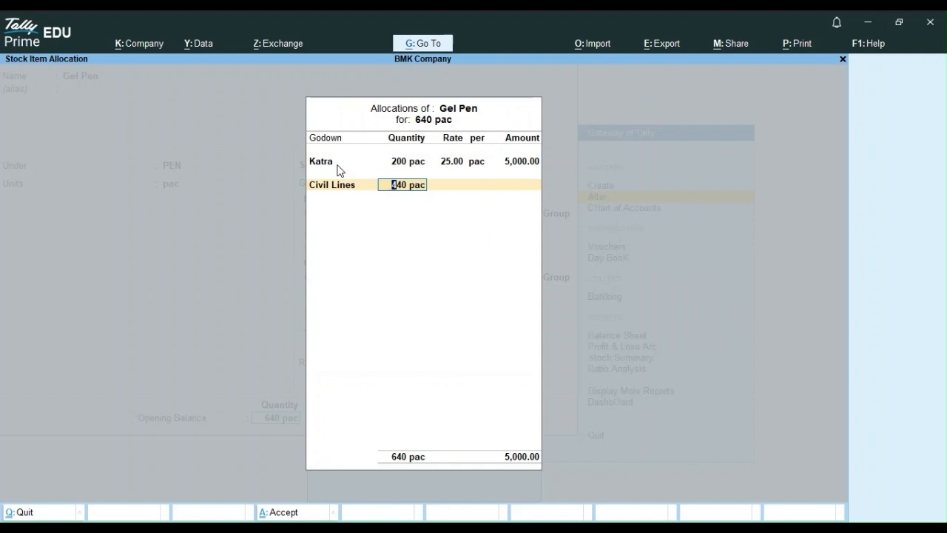
pyautogui.press('Return')
pyautogui.write('25')
pyautogui.press('Return')
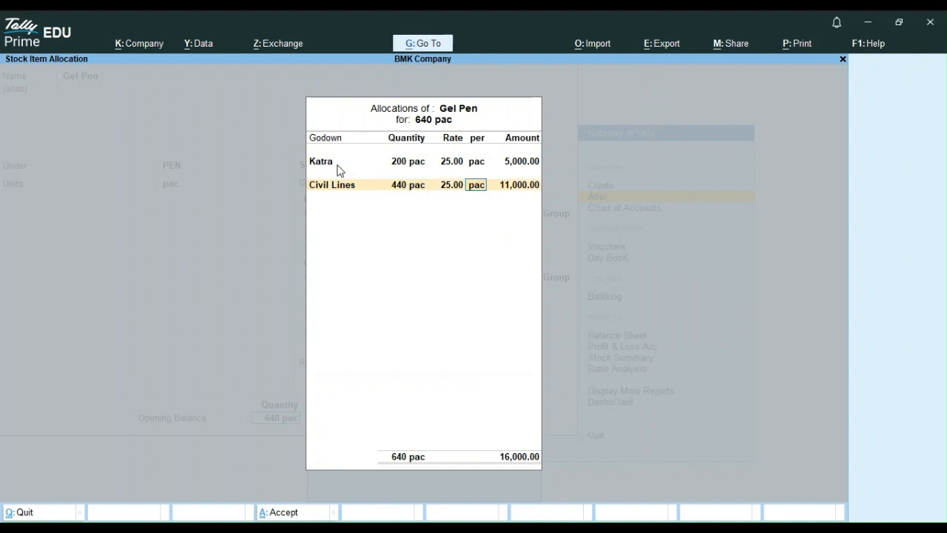
pyautogui.press('Return')
pyautogui.press('Return')
pyautogui.press('Return')
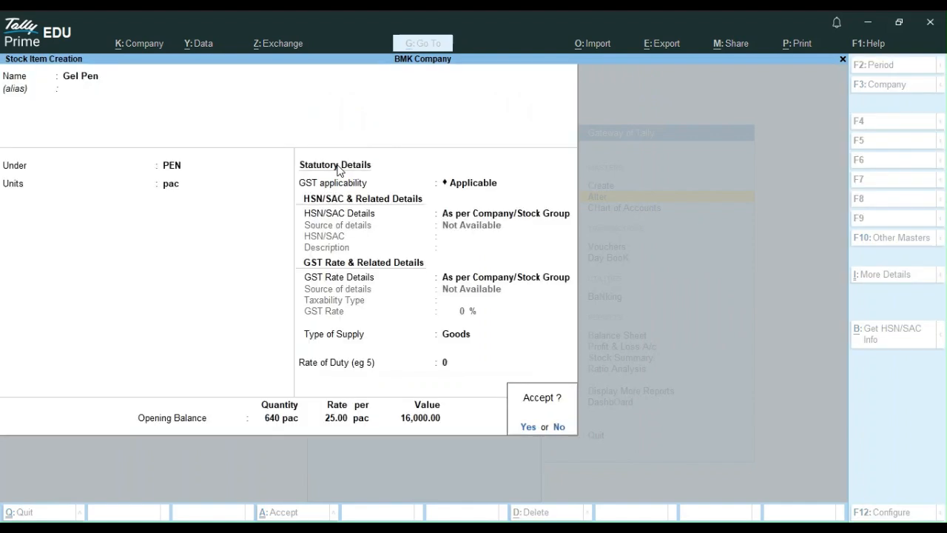
pyautogui.press('Return')
# Create a new stock item named Ball Pen under the PEN group with pac as its unit.
pyautogui.write('Ball Pen')
pyautogui.press('Return')
pyautogui.press('Return')
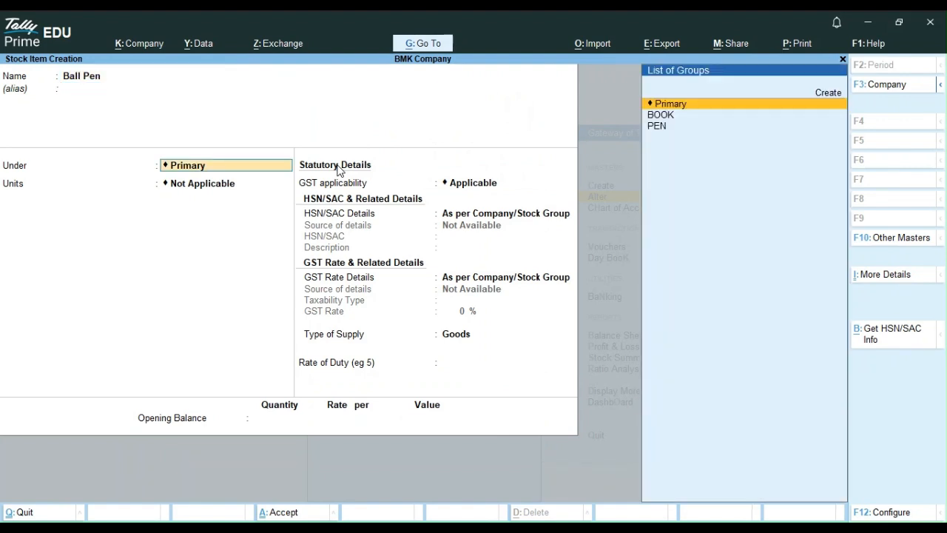
pyautogui.press('Down')
pyautogui.press('Down')
pyautogui.press('Return')
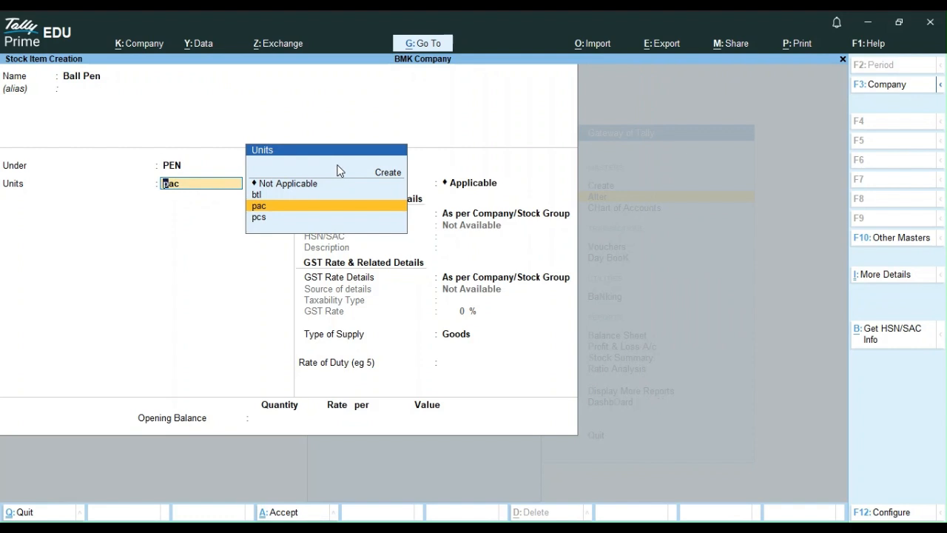
pyautogui.press('Return')
# Keep Ball Pen's default statutory details and set its opening balance quantity to 500 pac.
pyautogui.press('Return')
pyautogui.press('Return')
pyautogui.press('Return')
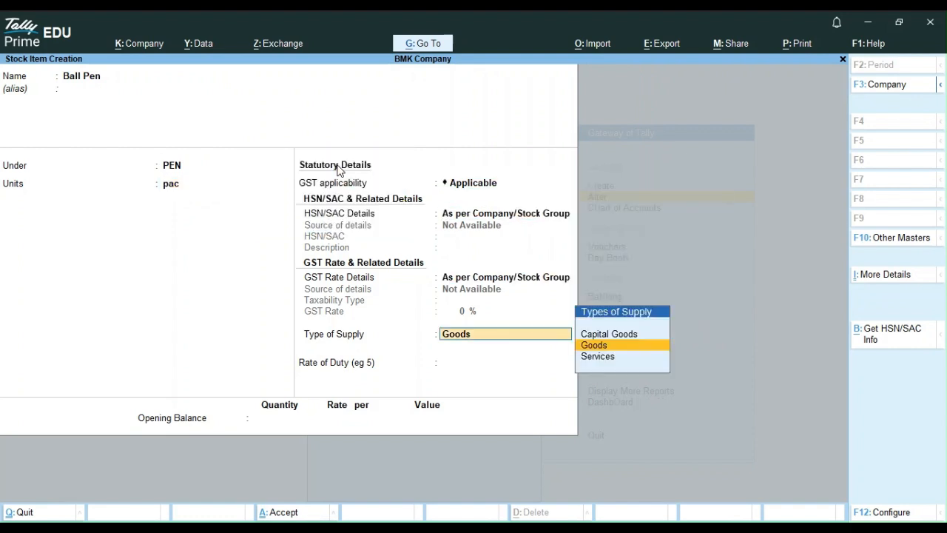
pyautogui.press('Return')
pyautogui.press('Return')
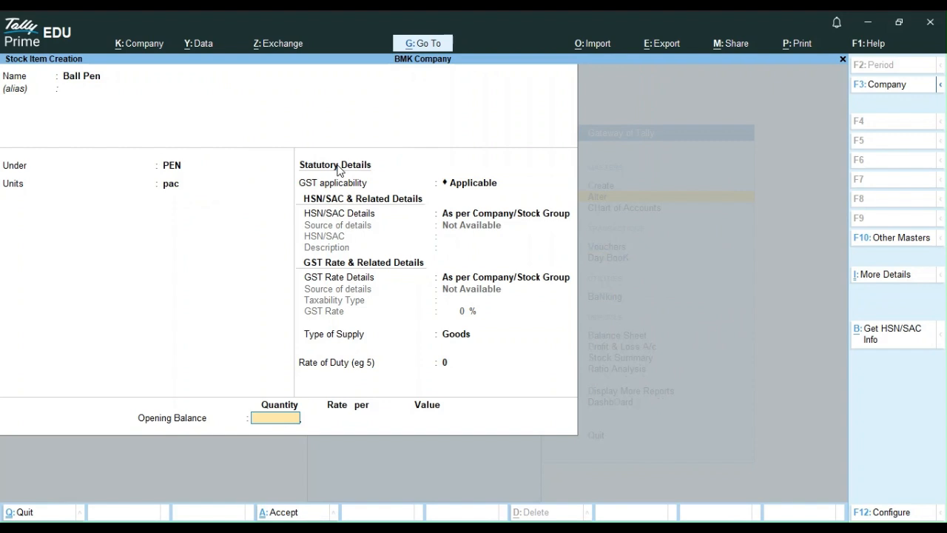
pyautogui.write('500')
pyautogui.press('Return')
# Allocate 150 pac of Ball Pen's opening stock to the Katra godown at a rate of 80 per pac.
pyautogui.write('1')
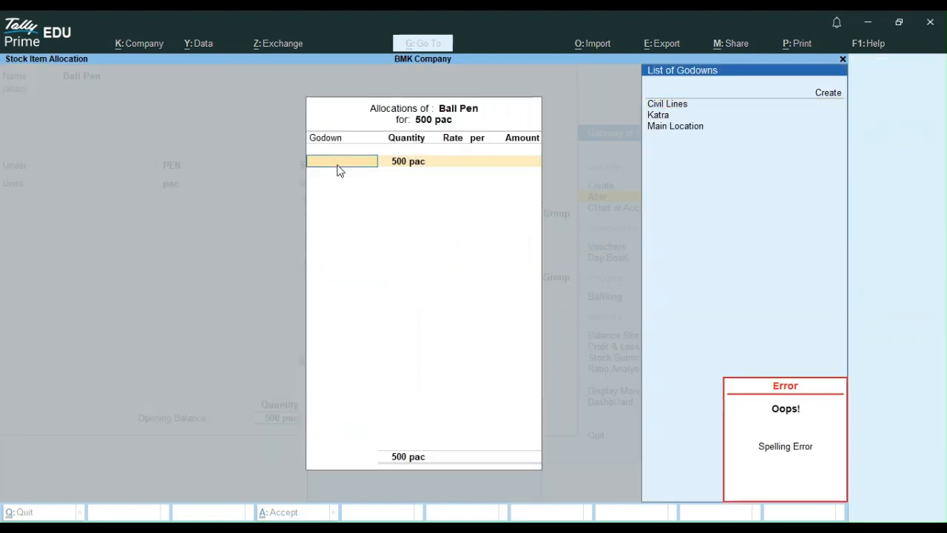
pyautogui.press('BackSpace')
pyautogui.press('Down')
pyautogui.press('Return')
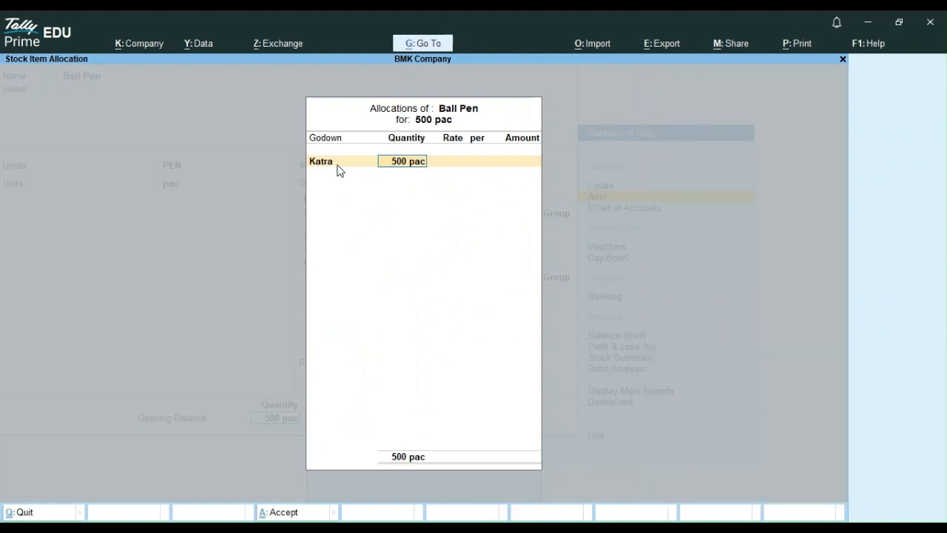
pyautogui.write('150')
pyautogui.press('Return')
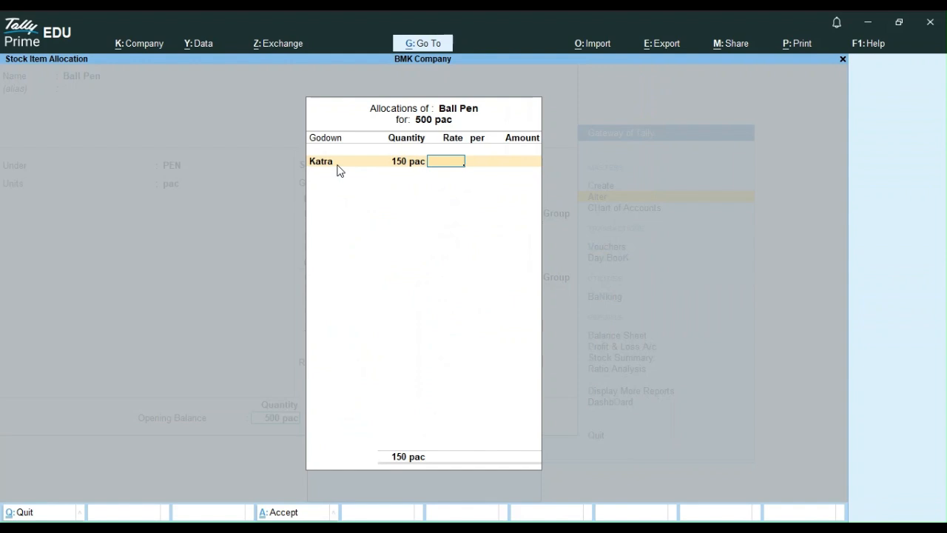
pyautogui.write('80')
pyautogui.press('Return')
pyautogui.press('Return')
pyautogui.press('Return')
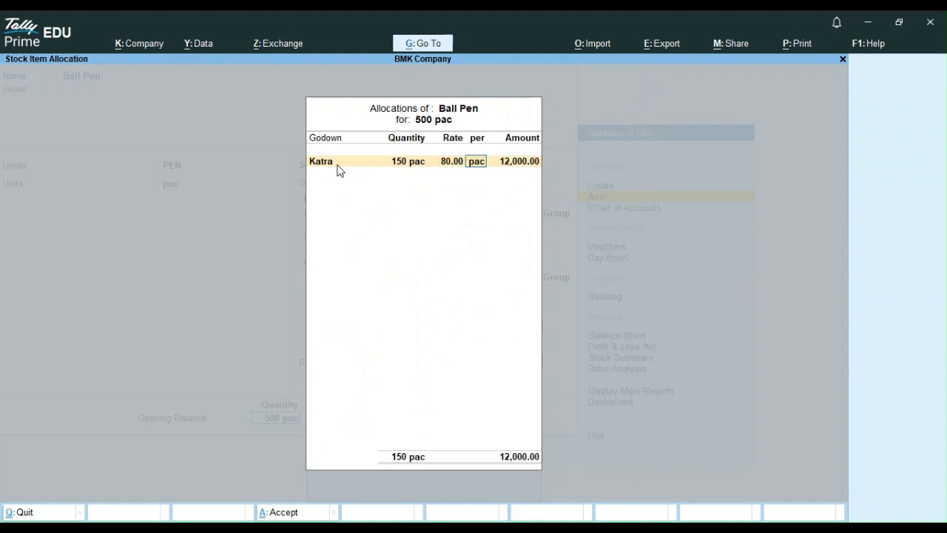
pyautogui.press('Return')
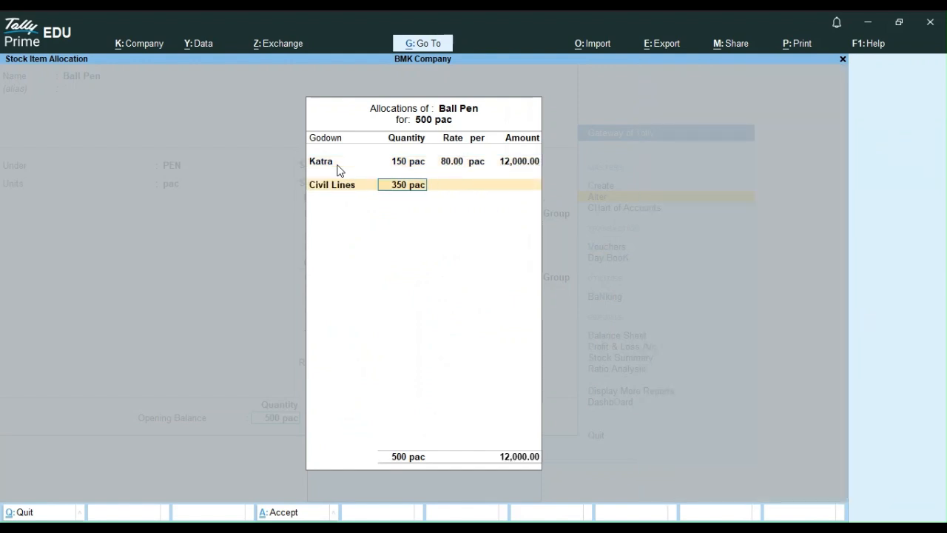
# Allocate the remaining 350 pac of Ball Pen to Civil Lines at 80 per pac, save the item and leave stock item creation.
pyautogui.press('Return')
pyautogui.write('80')
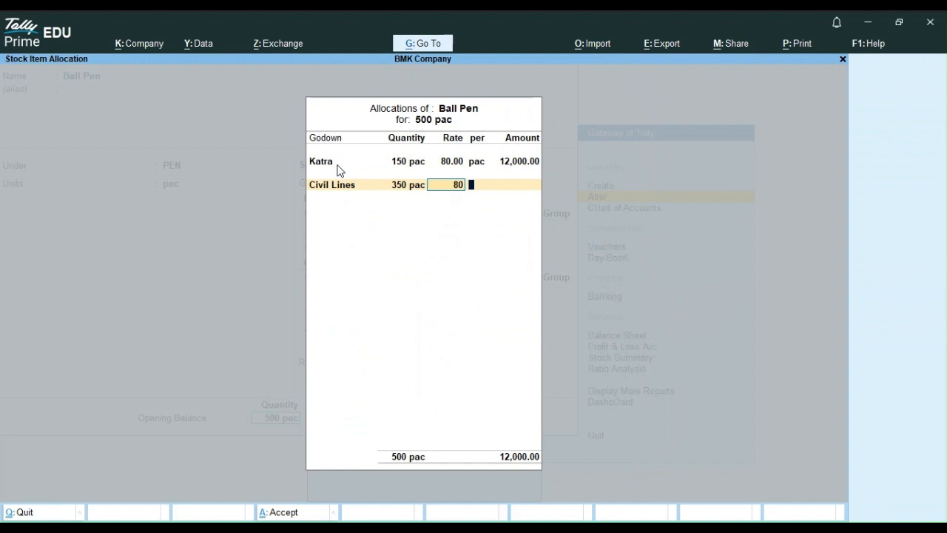
pyautogui.press('Return')
pyautogui.press('Return')
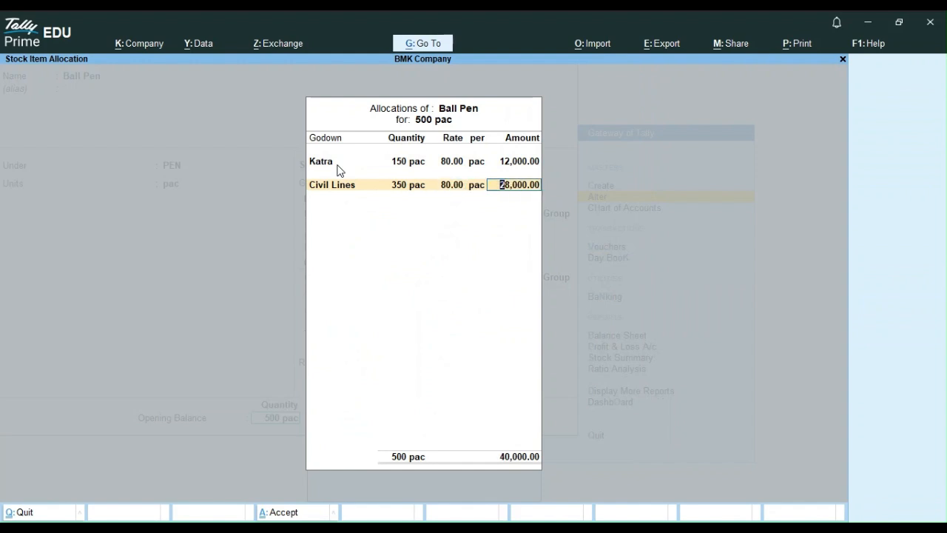
pyautogui.hotkey('ctrl', 'a')
pyautogui.press('Return')
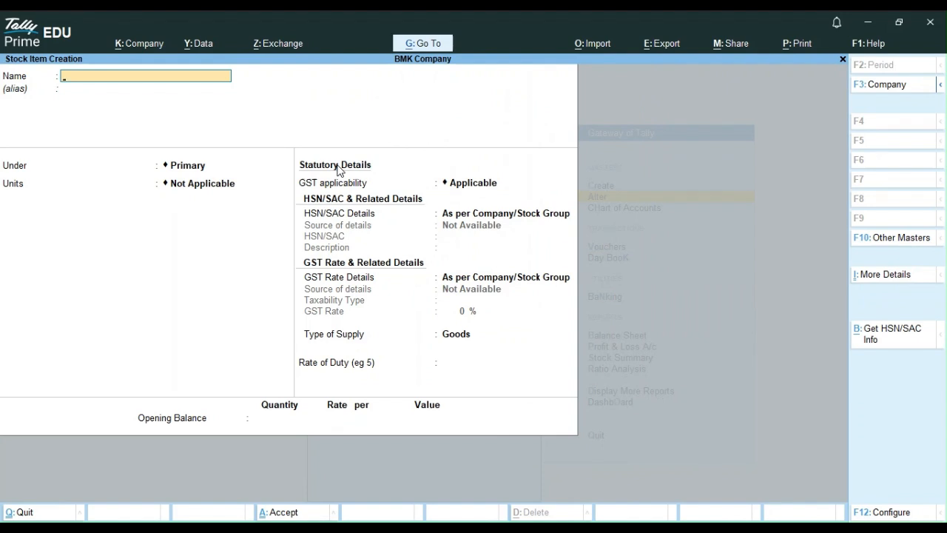
pyautogui.press('Escape')
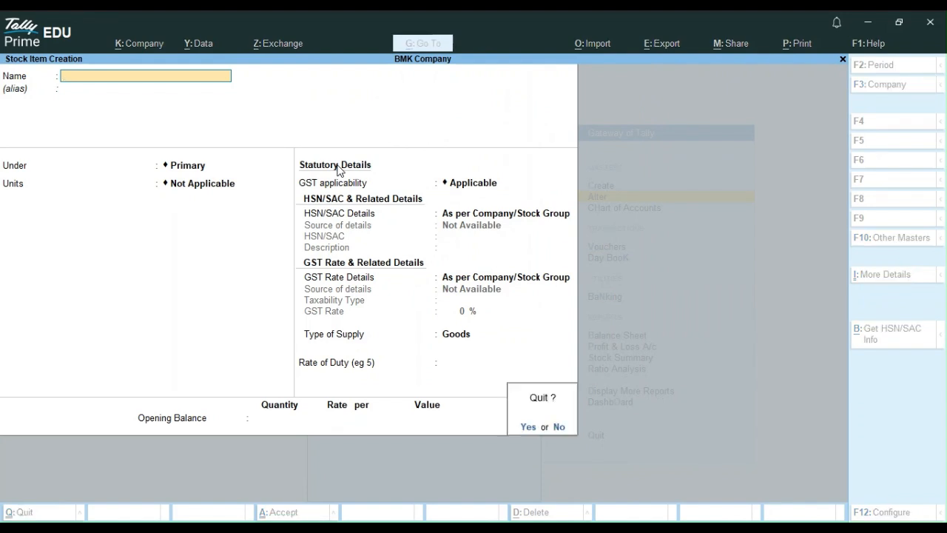
pyautogui.press('y')
pyautogui.press('BackSpace')
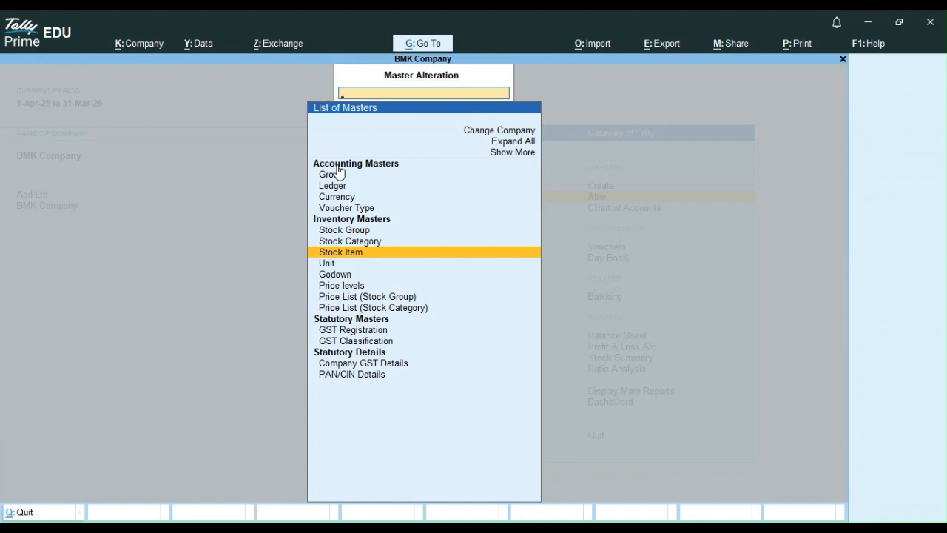
pyautogui.press('Escape')
# Review BMK Company's Balance Sheet in detailed view, including the closing stock under Current Assets.
pyautogui.press('b')
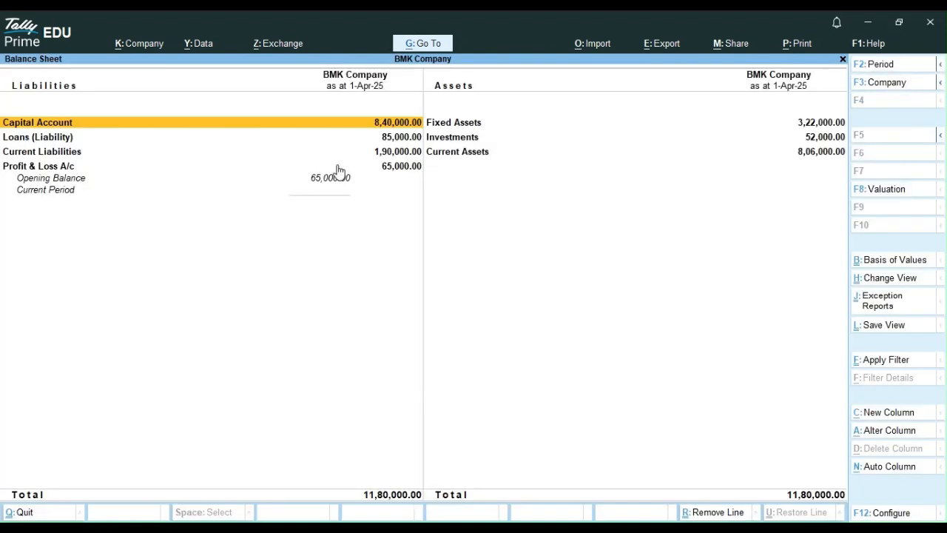
pyautogui.press('alt')
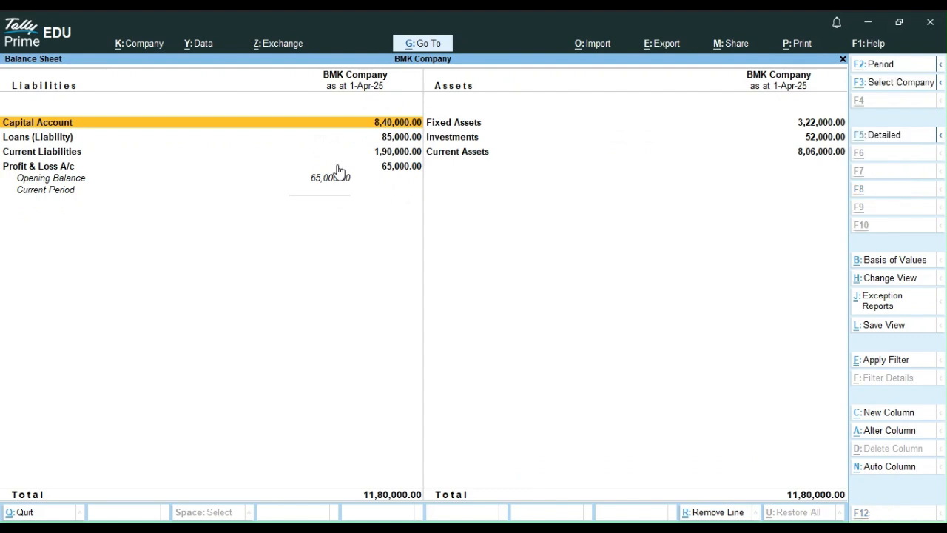
pyautogui.hotkey('alt', 'F5')
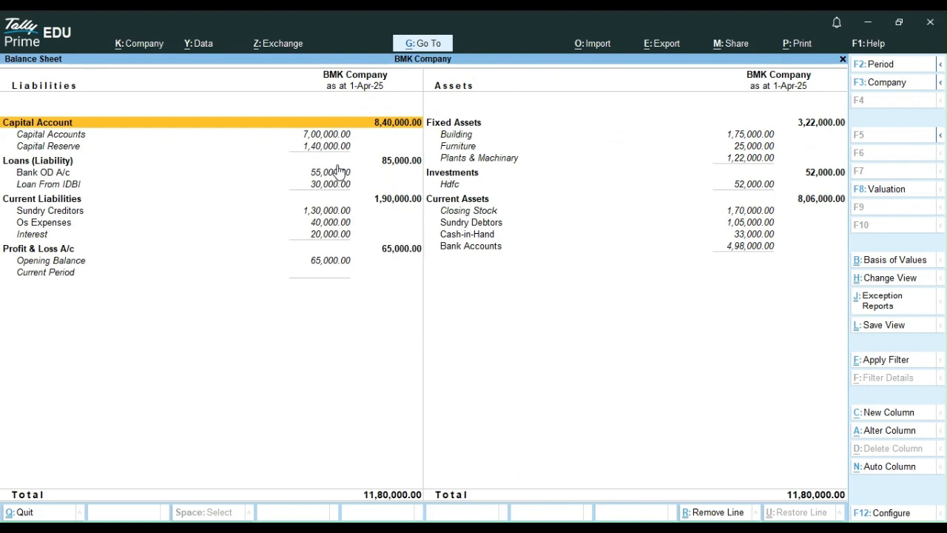
pyautogui.press('Escape')
# View the Profit & Loss A/c in detailed form and check the Book and PEN lines under Opening Stock.
pyautogui.press('Down')
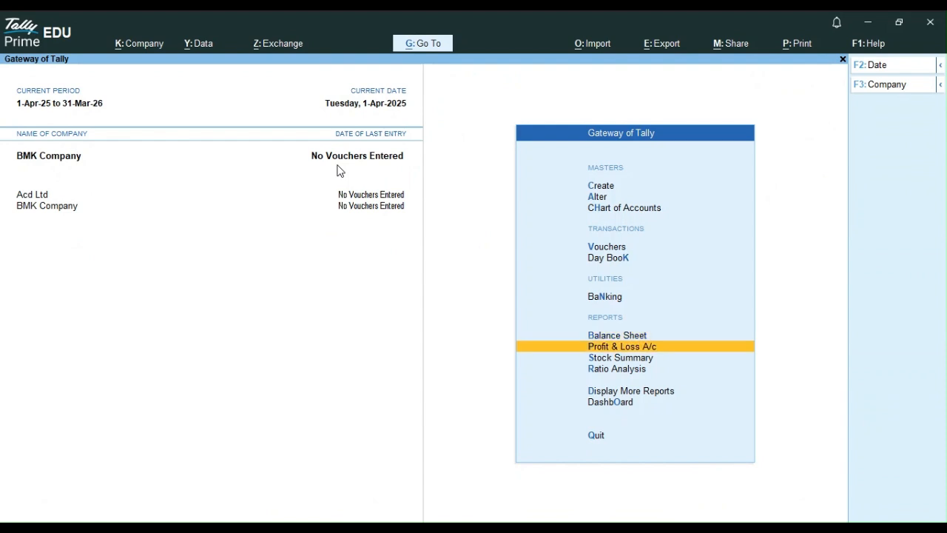
pyautogui.press('Return')
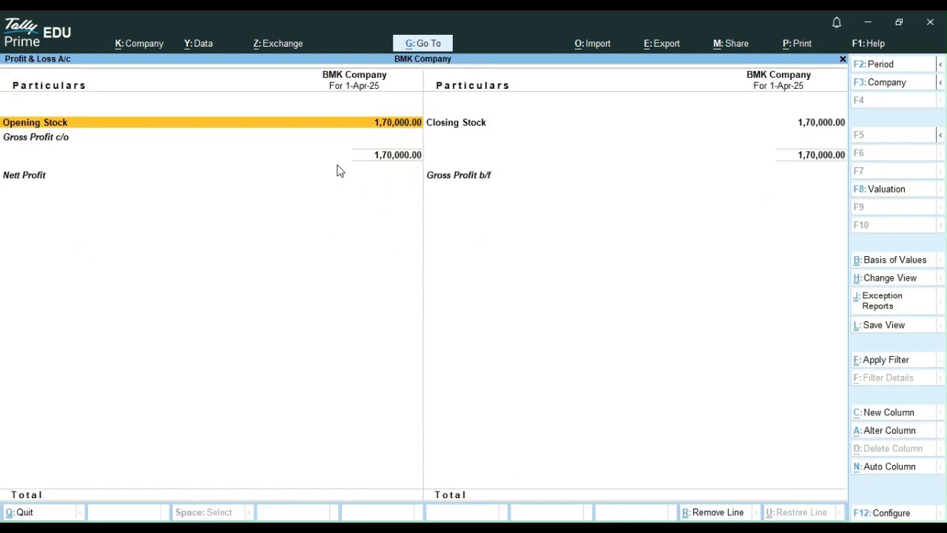
pyautogui.press('alt')
pyautogui.hotkey('alt', 'F5')
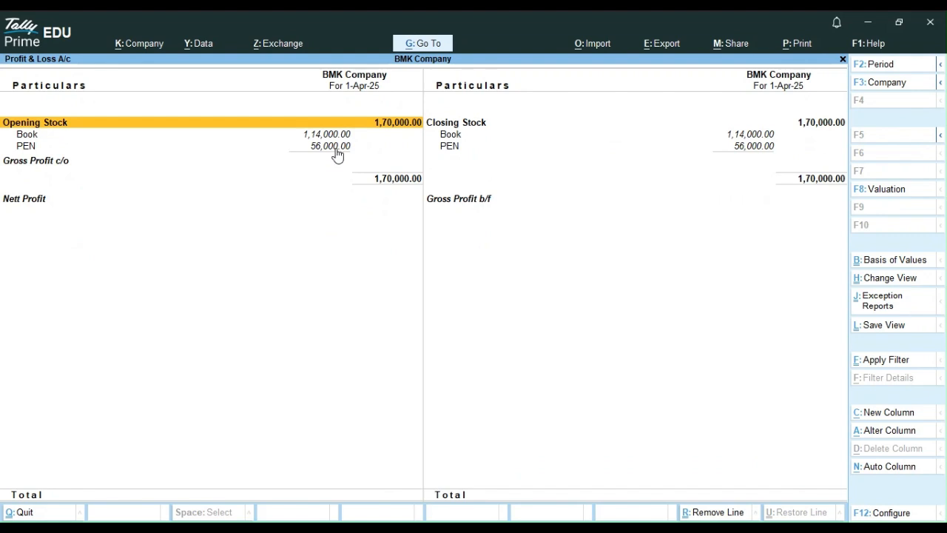
pyautogui.click(329, 138)
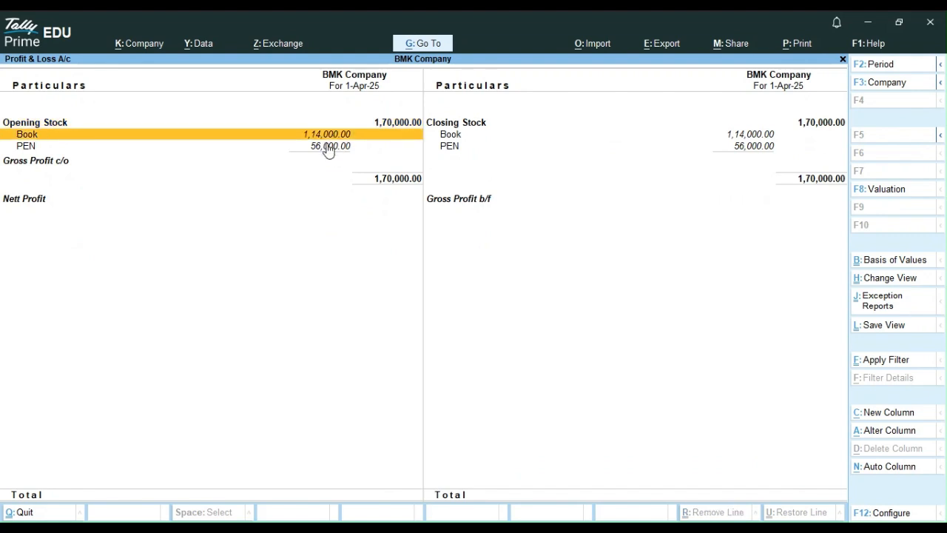
pyautogui.click(329, 151)
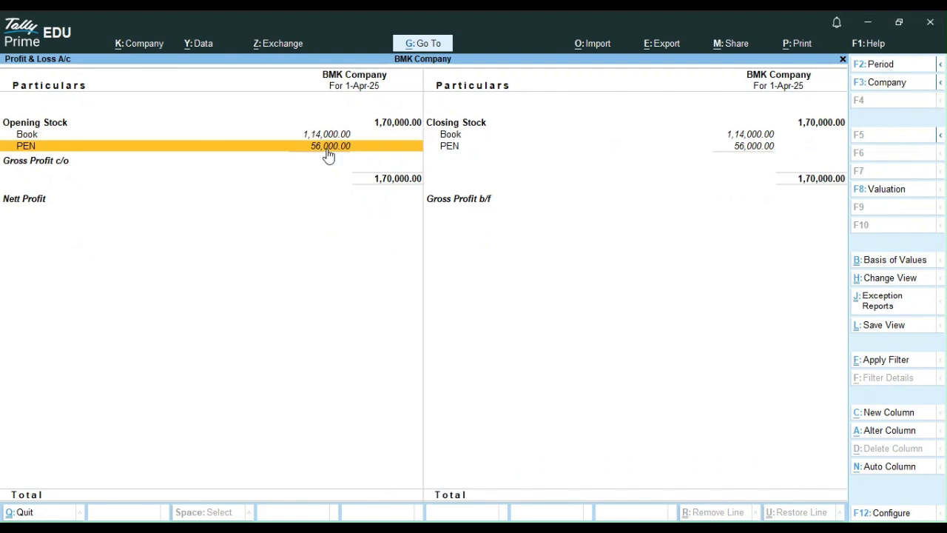
# Drill into the Book closing stock and check the monthly summaries of Big Ex Book, Medium Ex. Book and Small Ex. Book.
pyautogui.click(744, 137)
pyautogui.click(744, 137)
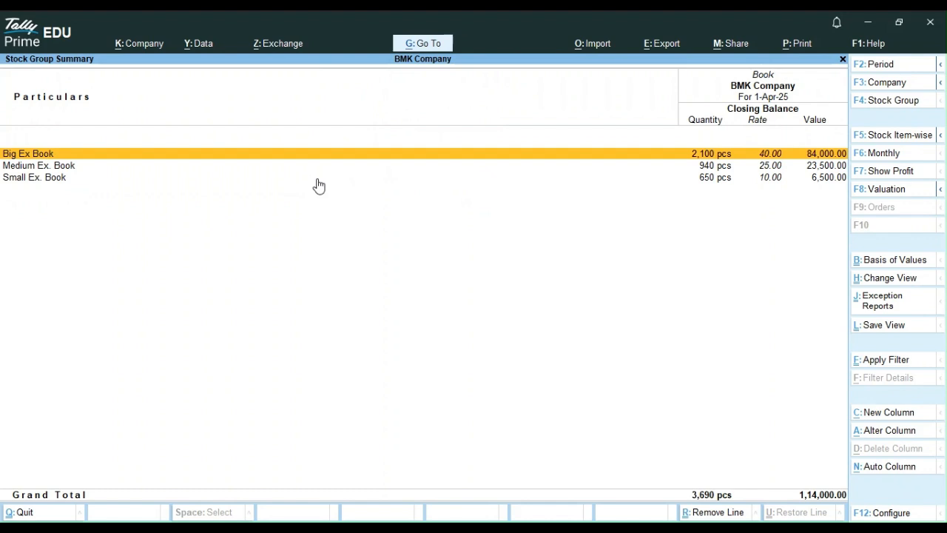
pyautogui.click(176, 157)
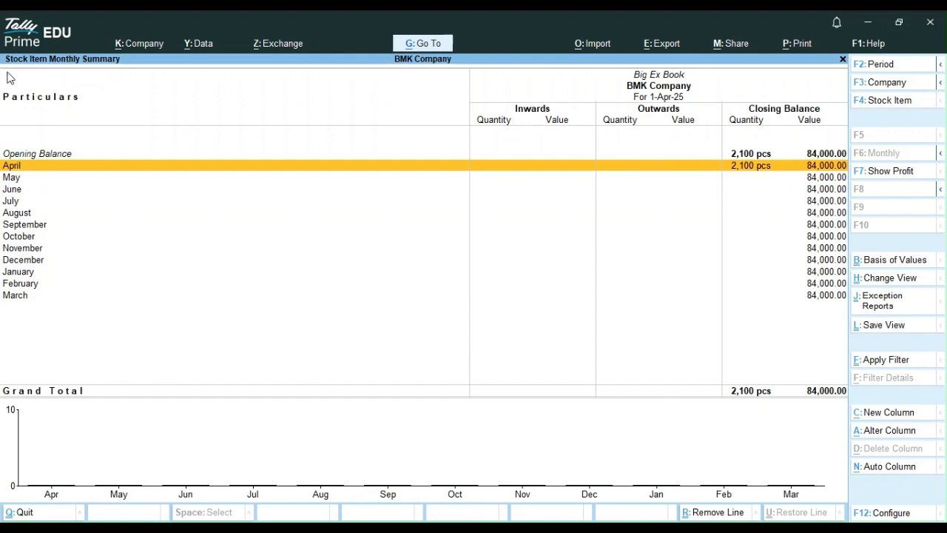
pyautogui.press('Escape')
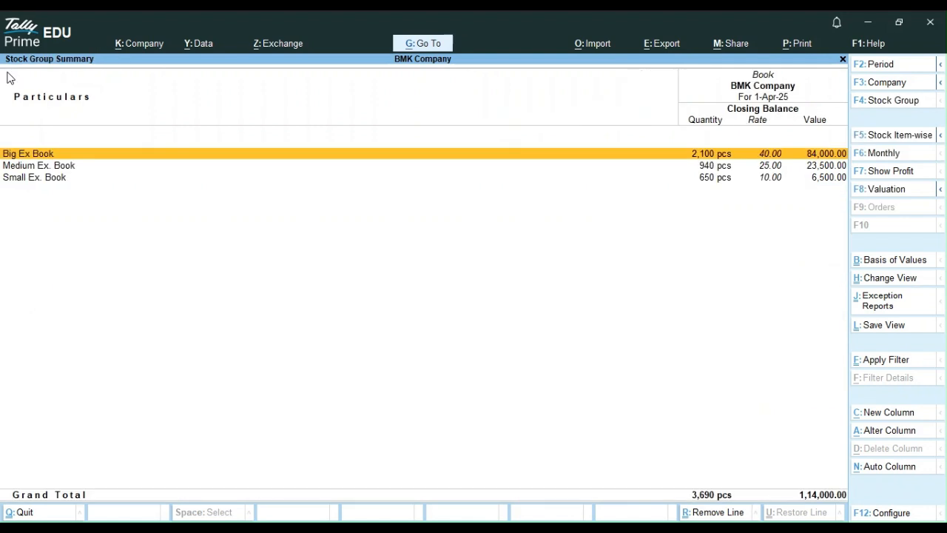
pyautogui.press('Down')
pyautogui.press('Return')
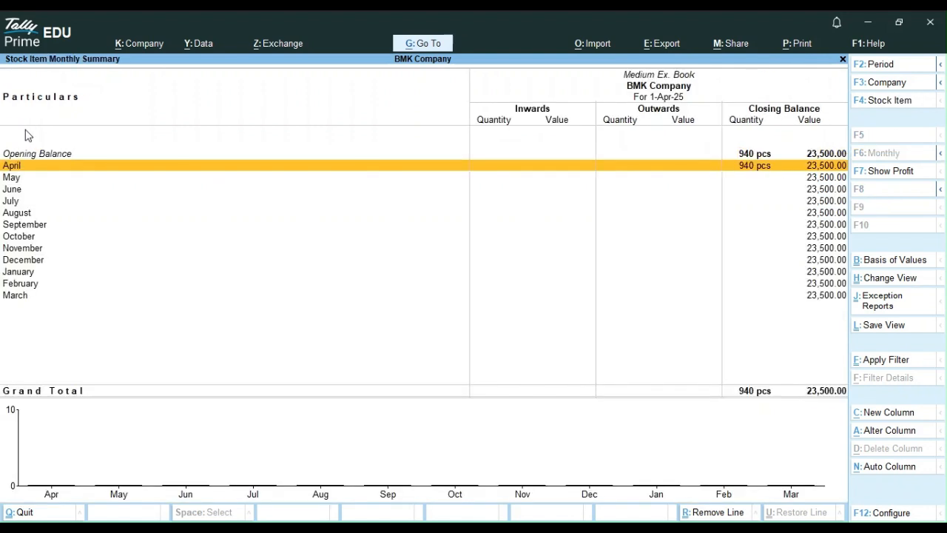
pyautogui.press('Escape')
pyautogui.press('Down')
pyautogui.press('Return')
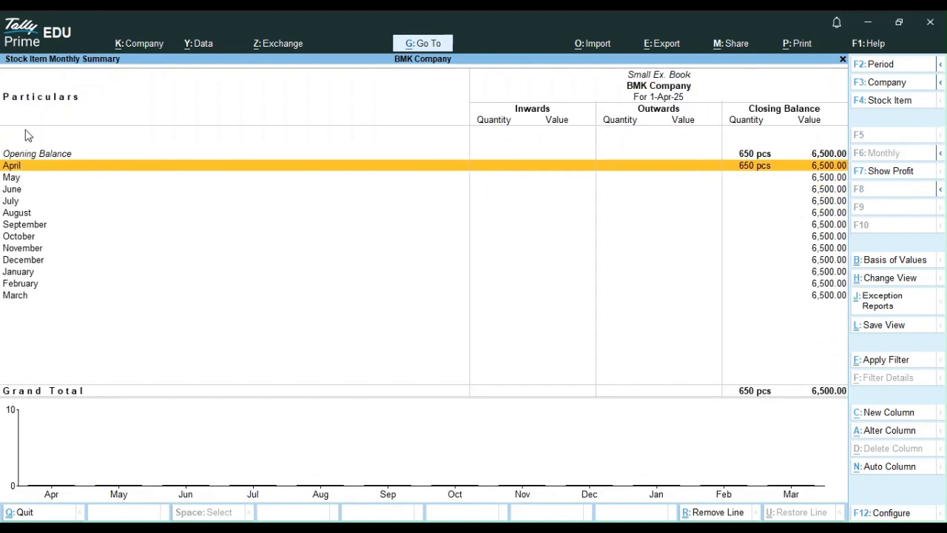
pyautogui.press('Escape')
pyautogui.press('Escape')
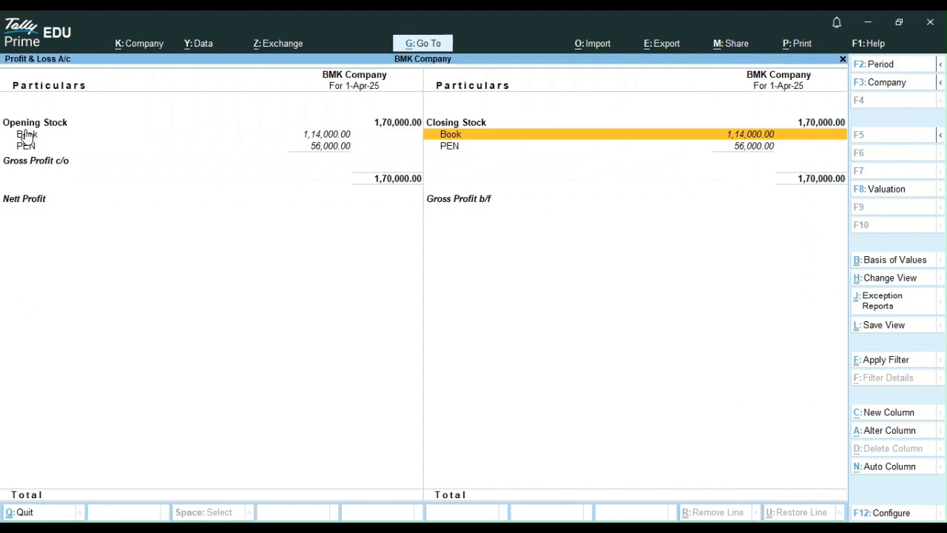
# Drill into the PEN closing stock and check the monthly summaries of Ball Pen and Gel Pen.
pyautogui.press('Down')
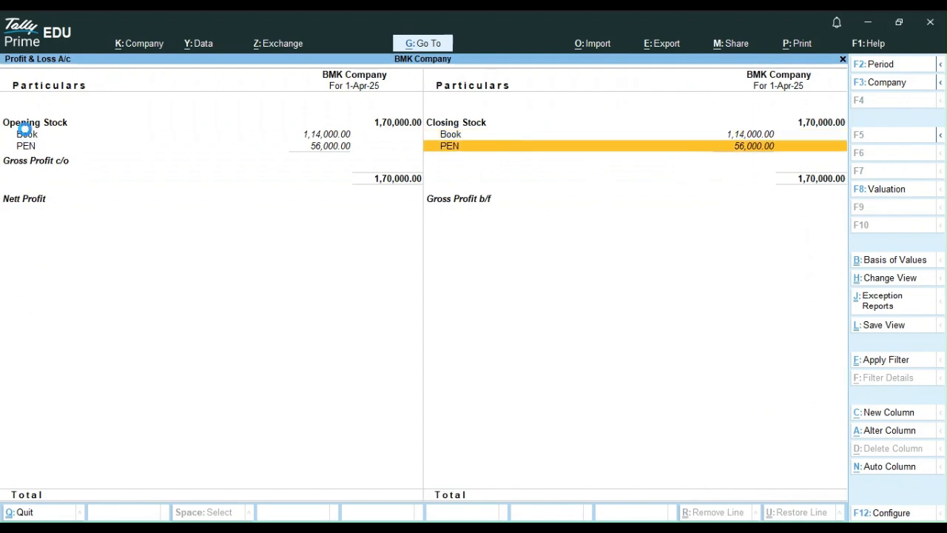
pyautogui.press('Return')
pyautogui.press('Return')
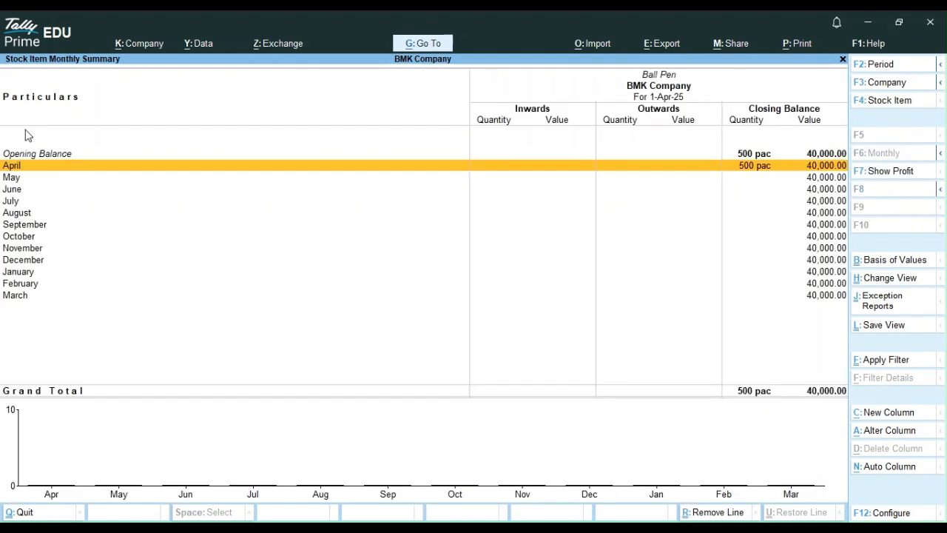
pyautogui.press('Escape')
pyautogui.press('Down')
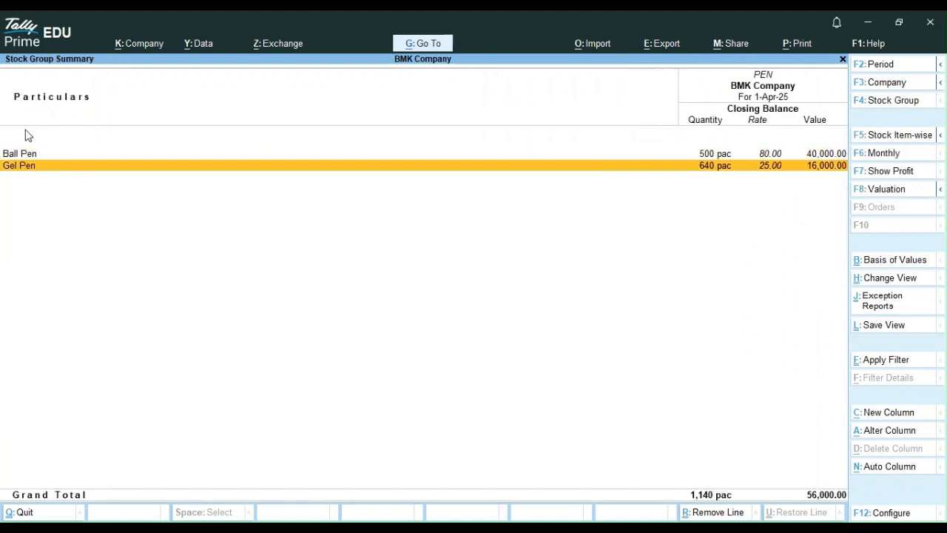
pyautogui.press('Return')
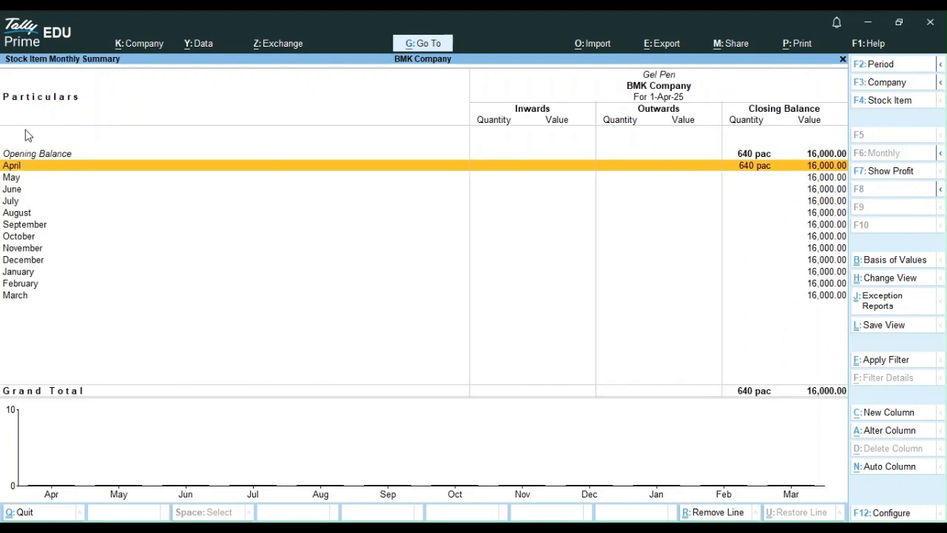
pyautogui.press('Escape')
pyautogui.press('Escape')
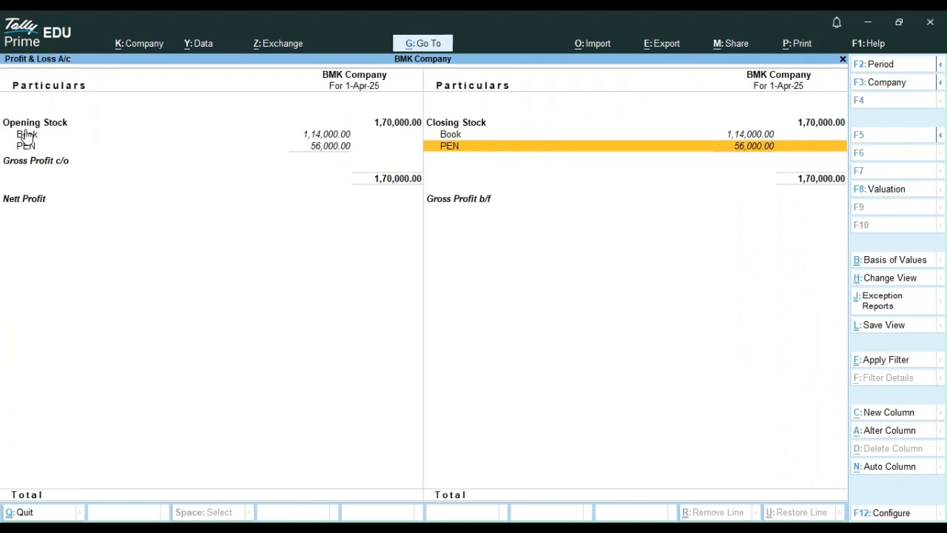